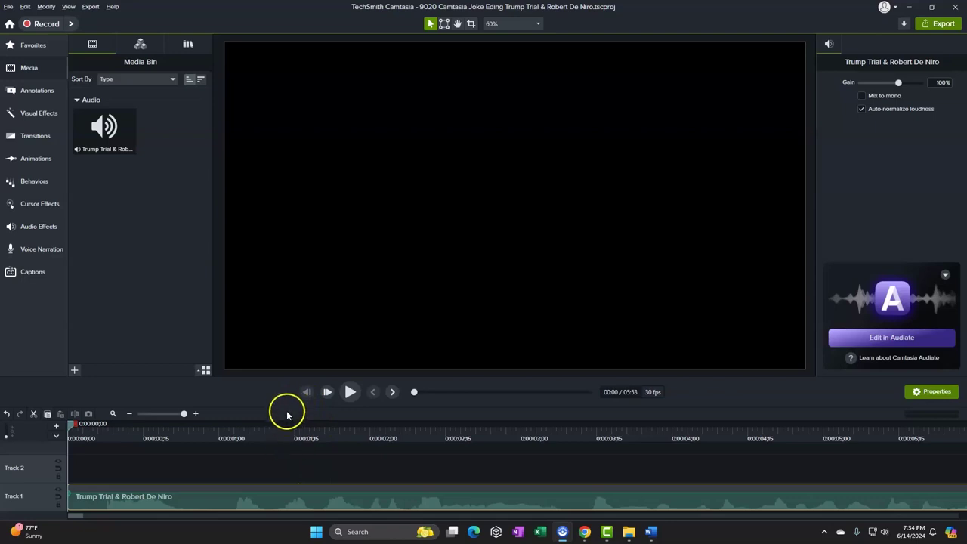
Enlarge the timeline area by raising its upper border, making the preview canvas smaller
{"action": "left_click_drag", "start_coordinate": [281, 382], "coordinate": [280, 332]}
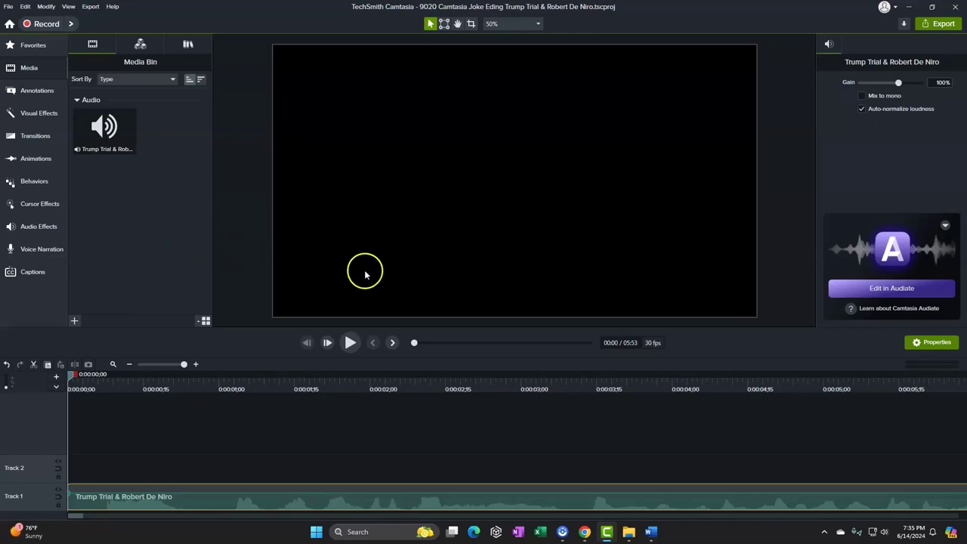
Switch to the Chrome window with ChatGPT and show the ScreenPal Videos library
{"action": "mouse_move", "coordinate": [585, 529]}
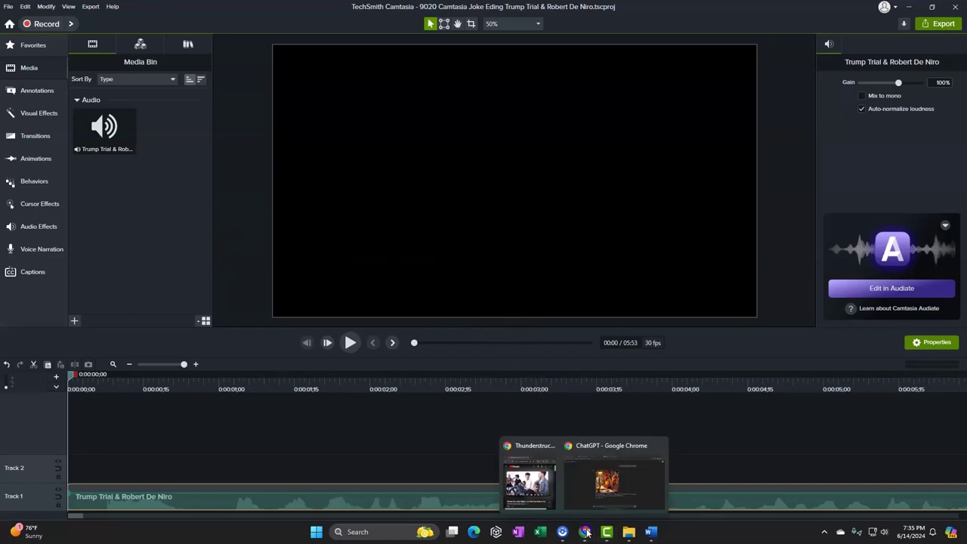
{"action": "left_click", "coordinate": [590, 500]}
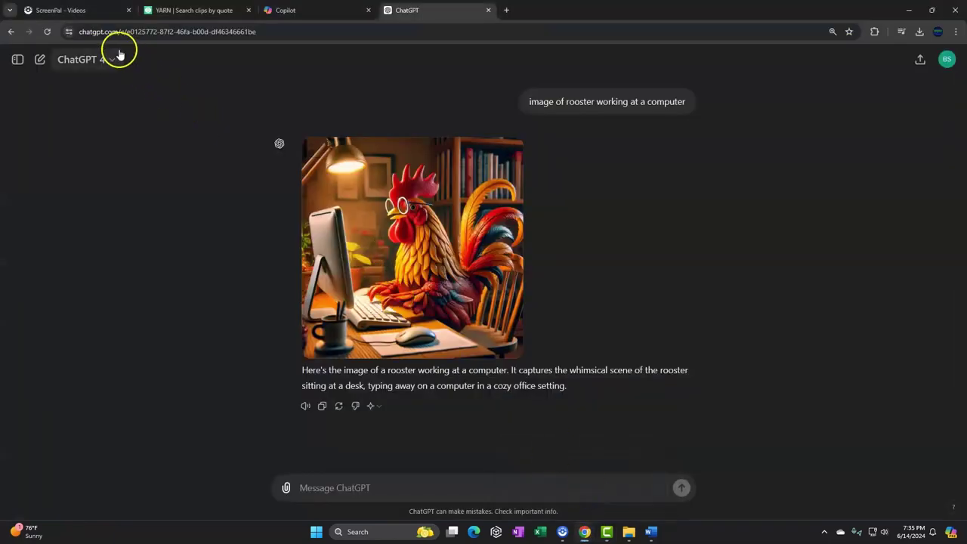
{"action": "left_click", "coordinate": [93, 10]}
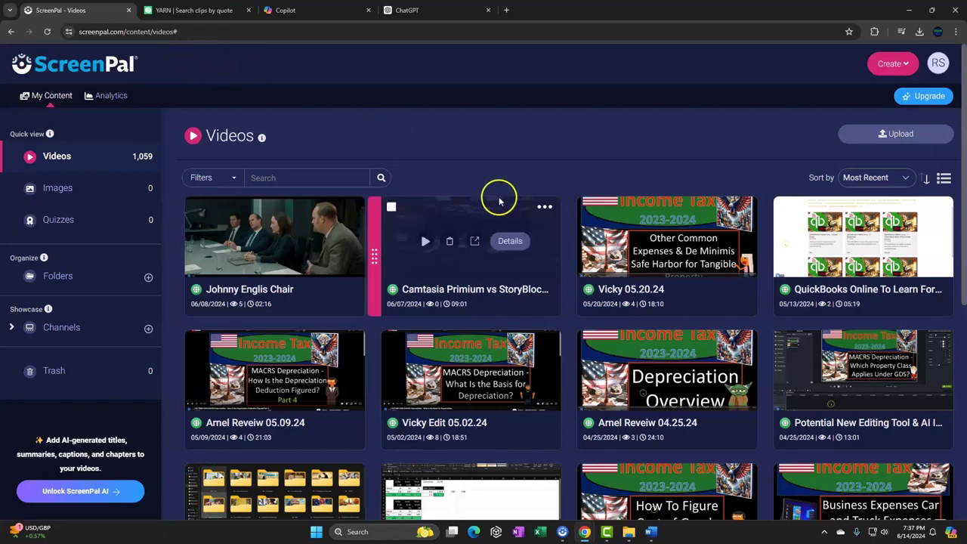
Switch to Word and review the opening lines of the Trump Trial script
{"action": "left_click", "coordinate": [653, 532]}
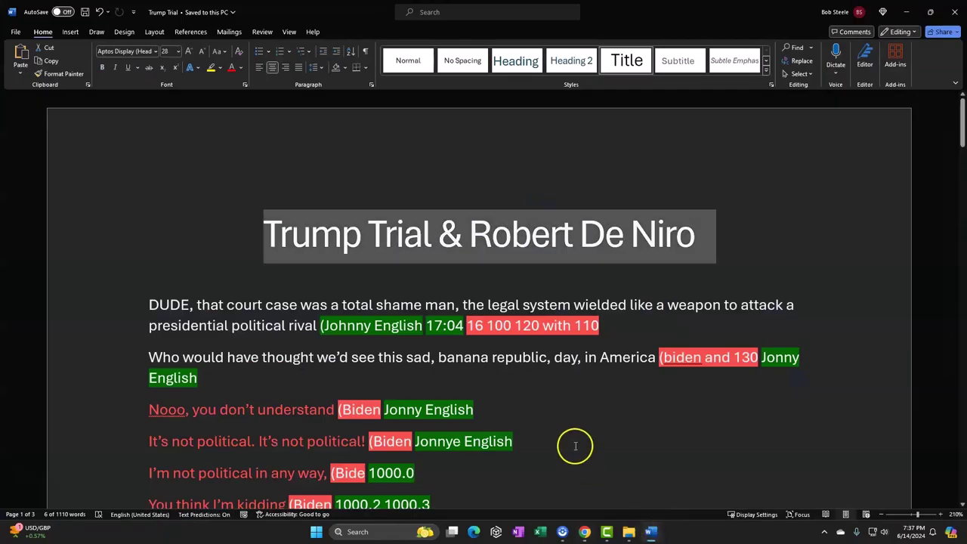
{"action": "scroll", "coordinate": [560, 411], "scroll_direction": "down", "scroll_amount": 1}
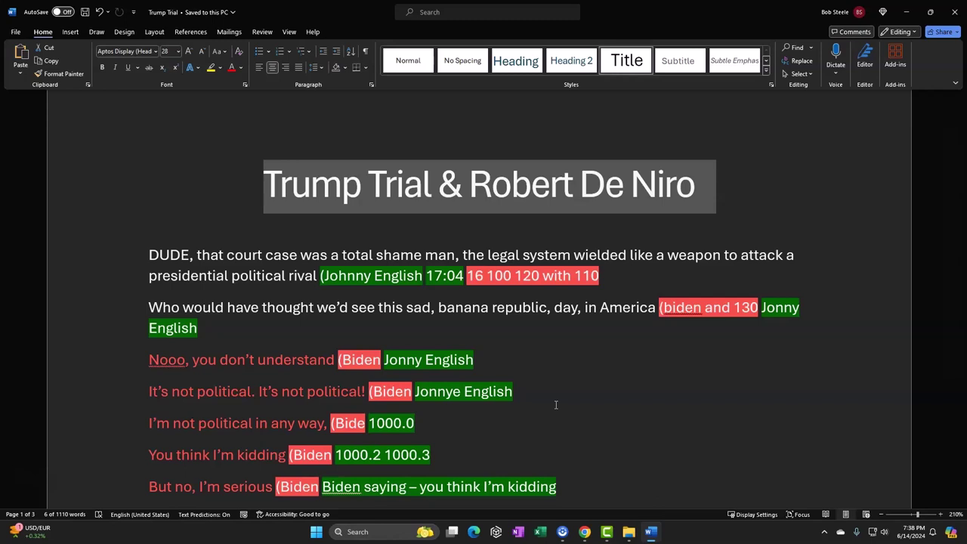
{"action": "left_click", "coordinate": [353, 404]}
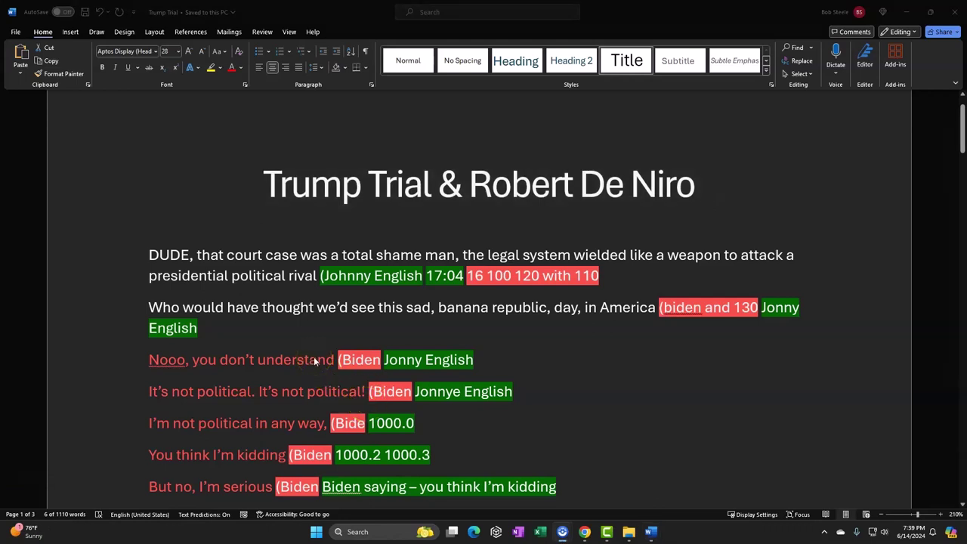
{"action": "left_click", "coordinate": [306, 327]}
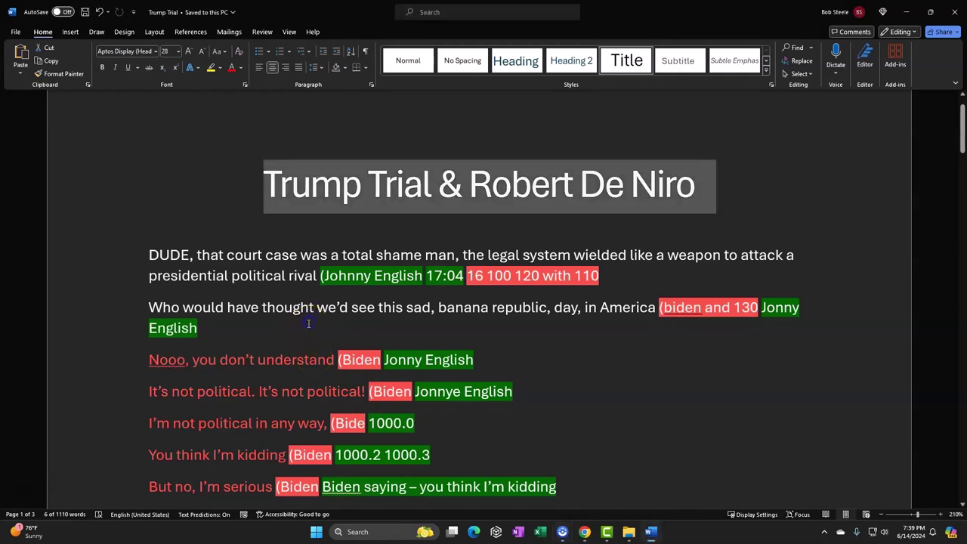
{"action": "left_click", "coordinate": [151, 257]}
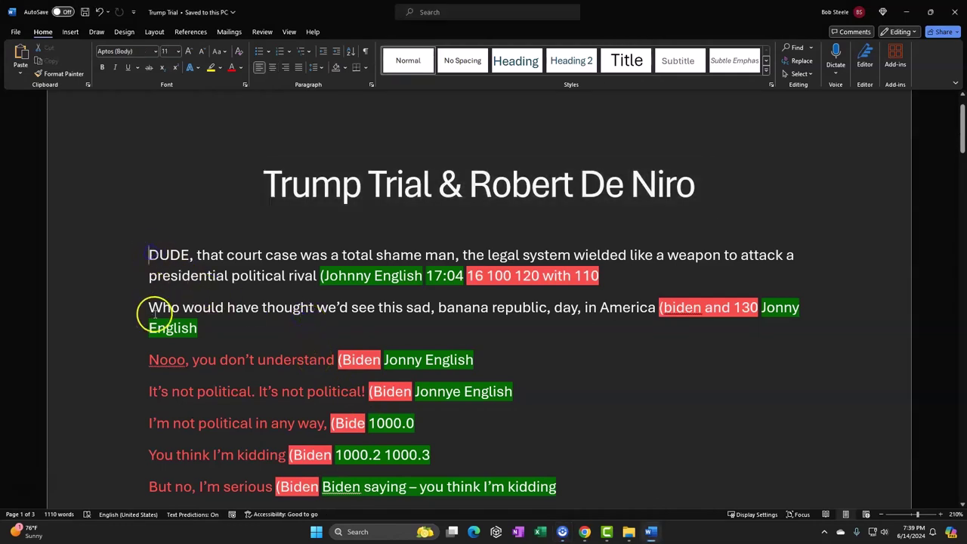
{"action": "scroll", "coordinate": [155, 313], "scroll_direction": "down", "scroll_amount": 1}
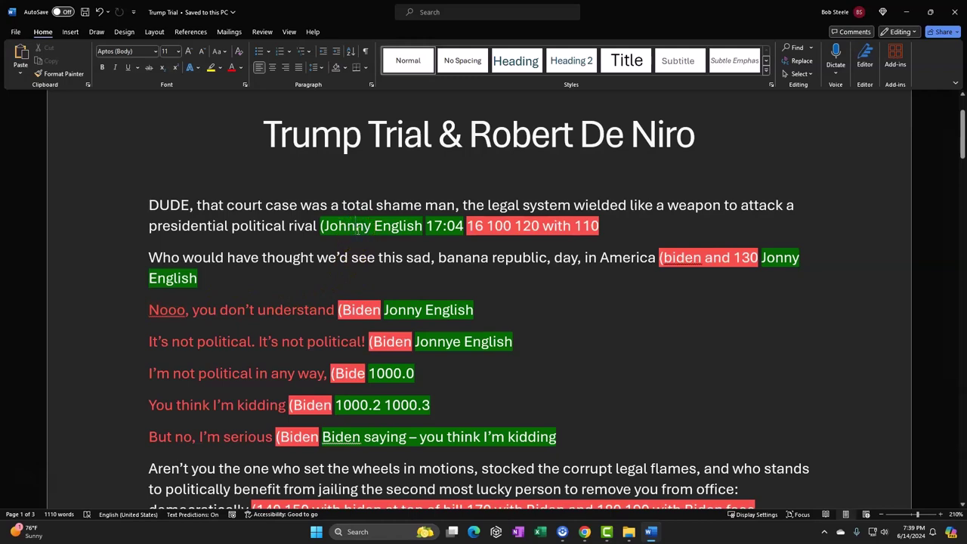
Show the AI Images and Movie Clips folders side by side in File Explorer, and return to the Word script
{"action": "left_click", "coordinate": [629, 531]}
{"action": "left_click", "coordinate": [635, 530]}
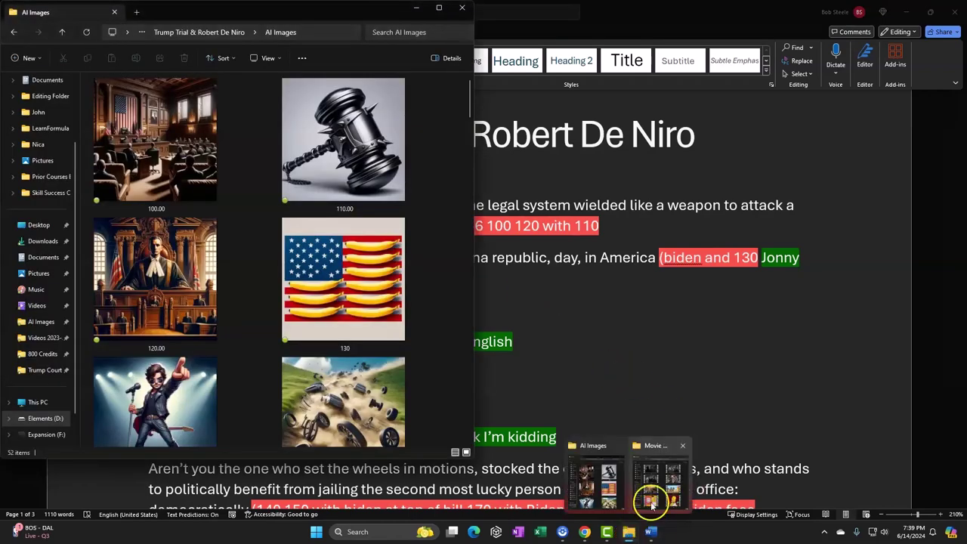
{"action": "left_click", "coordinate": [661, 478]}
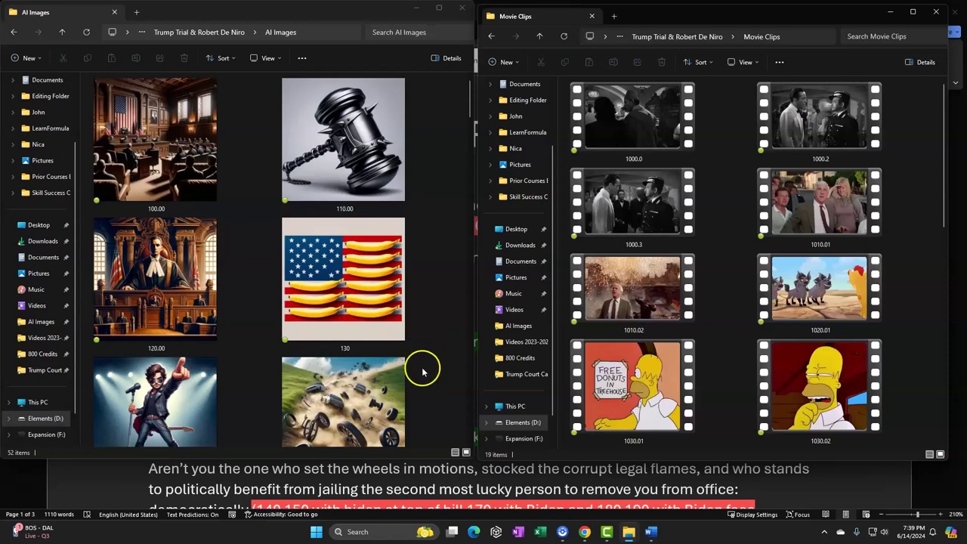
{"action": "left_click", "coordinate": [406, 475]}
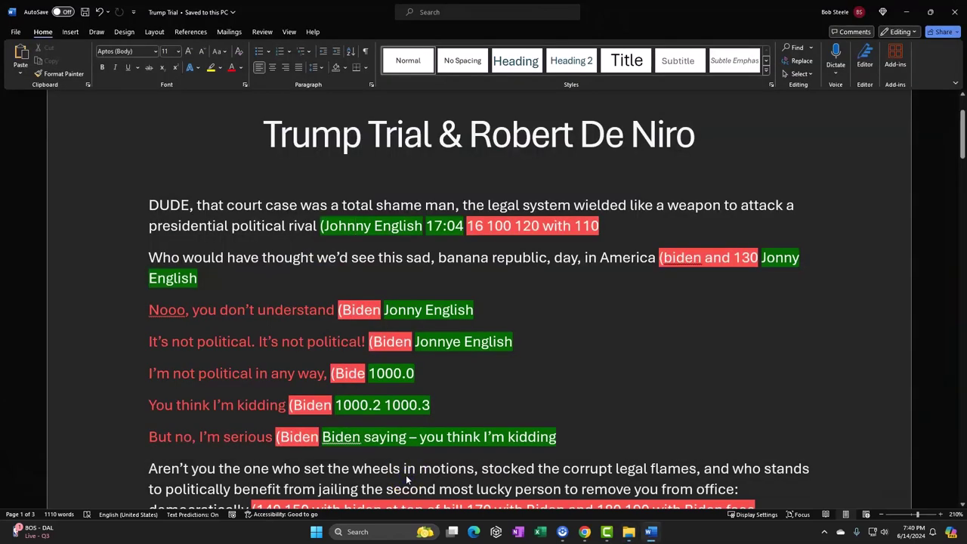
Examine the script's opening dialogue lines, their speaker text colours, and the green and red highlighted media references
{"action": "left_click", "coordinate": [149, 205]}
{"action": "left_click", "coordinate": [149, 257]}
{"action": "right_click", "coordinate": [150, 311]}
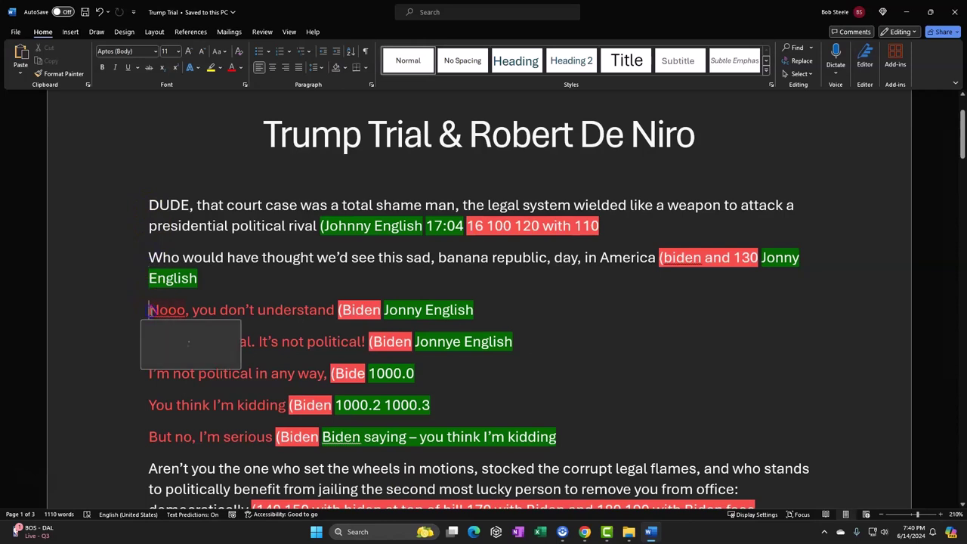
{"action": "key", "text": "Escape"}
{"action": "left_click", "coordinate": [178, 455]}
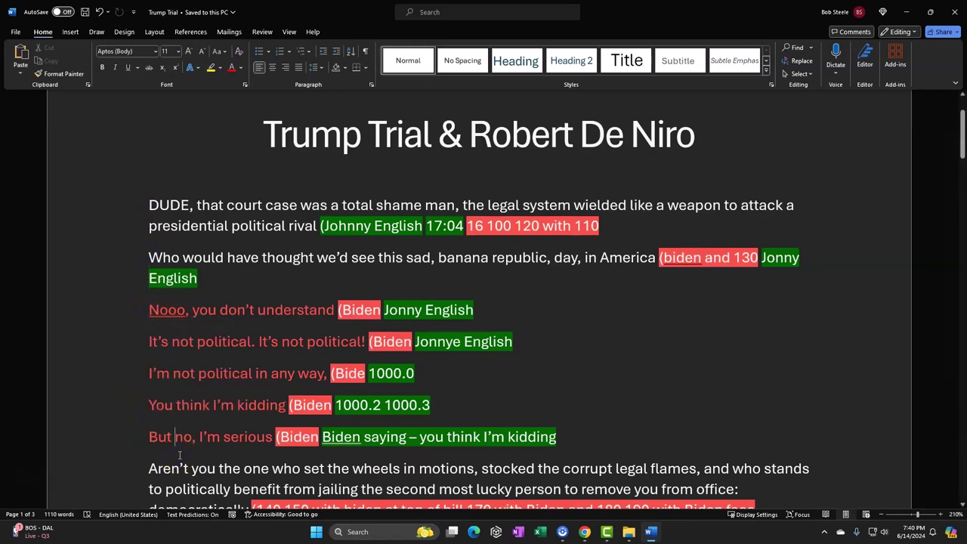
{"action": "left_click", "coordinate": [185, 384]}
{"action": "left_click", "coordinate": [364, 226]}
{"action": "left_click", "coordinate": [316, 227]}
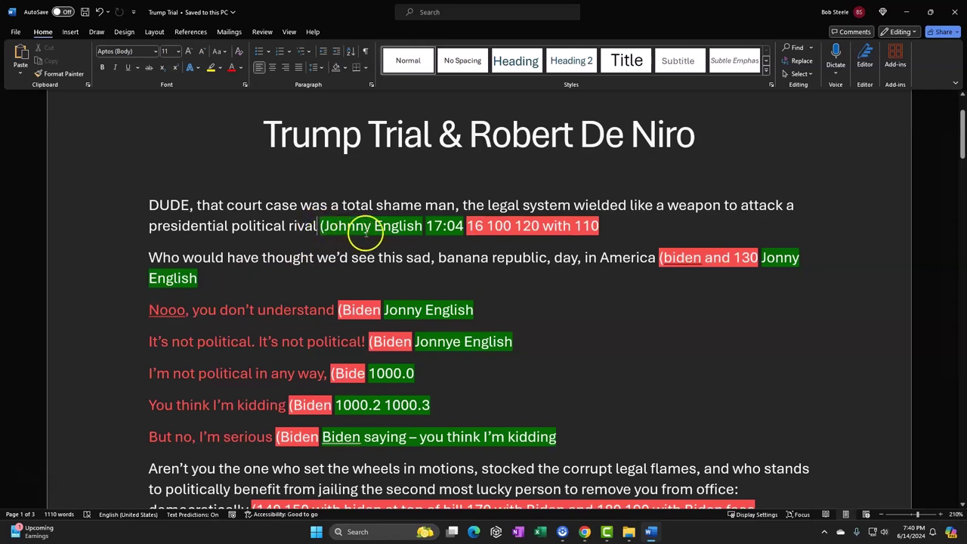
{"action": "left_click", "coordinate": [610, 225]}
{"action": "scroll", "coordinate": [522, 230], "scroll_direction": "down", "scroll_amount": 2}
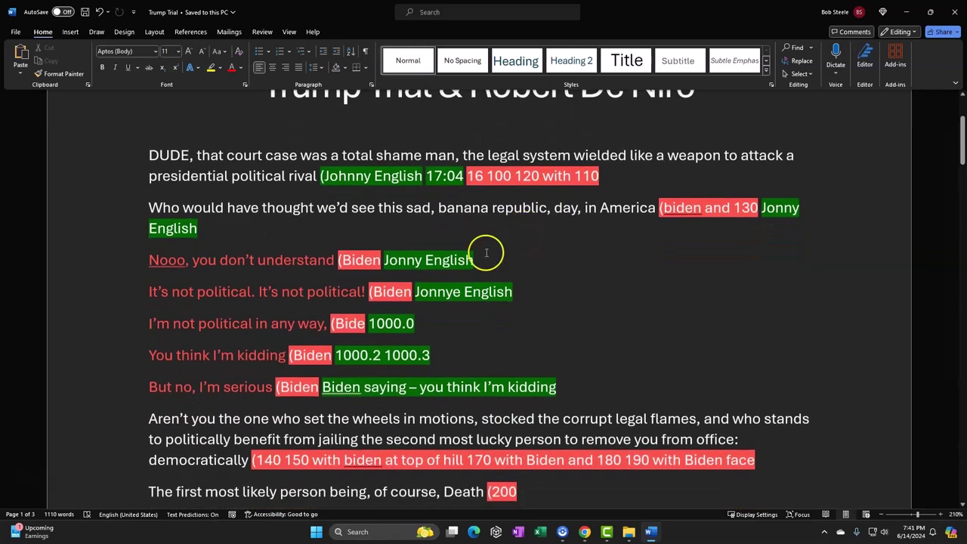
Read through the rest of the script down to the colour-coded speaker list at its end
{"action": "left_click", "coordinate": [263, 259]}
{"action": "left_click", "coordinate": [237, 260]}
{"action": "scroll", "coordinate": [236, 260], "scroll_direction": "down", "scroll_amount": 6}
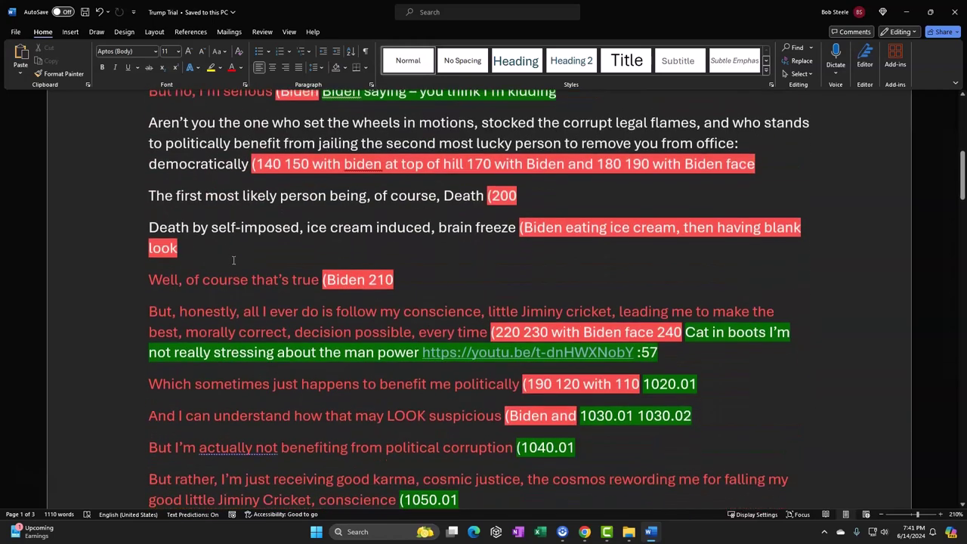
{"action": "scroll", "coordinate": [234, 260], "scroll_direction": "down", "scroll_amount": 15}
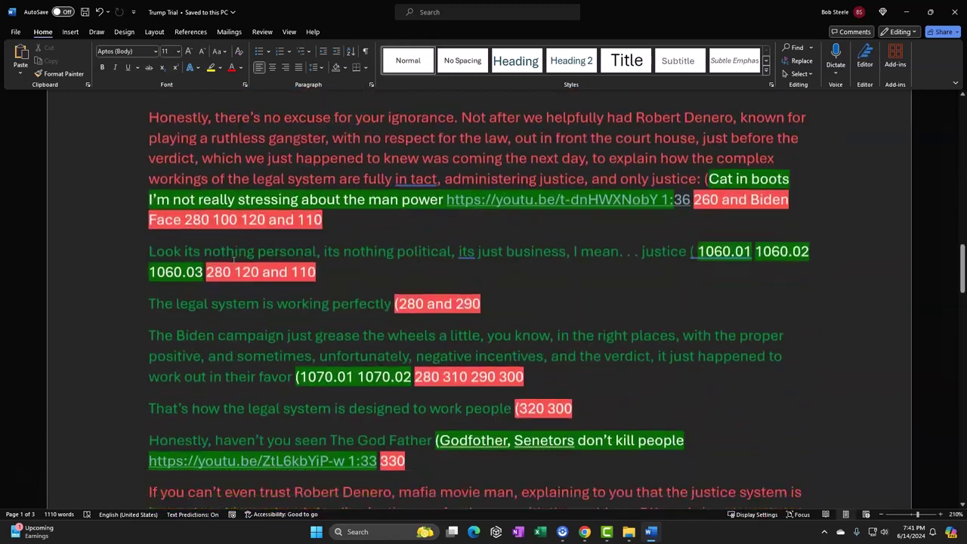
{"action": "left_click", "coordinate": [438, 242]}
{"action": "scroll", "coordinate": [436, 239], "scroll_direction": "down", "scroll_amount": 1}
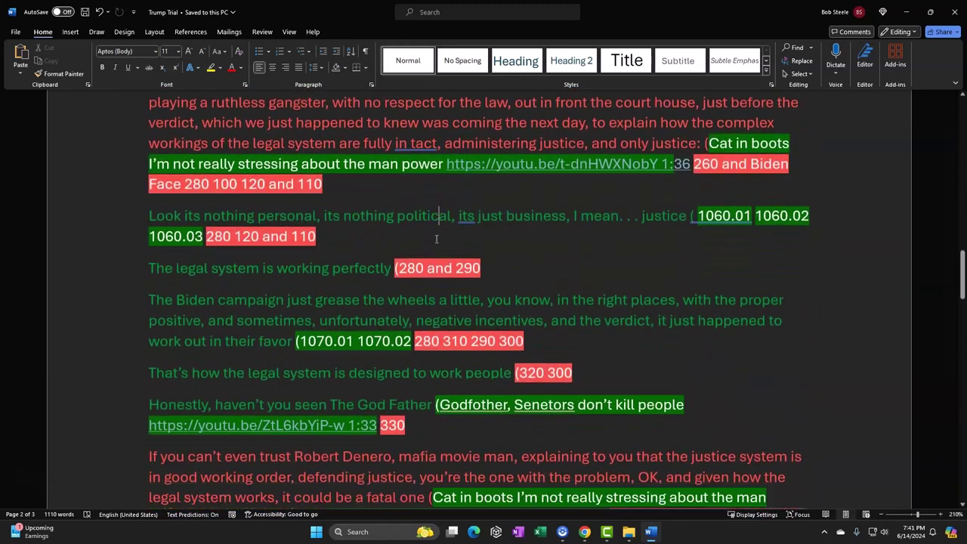
{"action": "scroll", "coordinate": [419, 272], "scroll_direction": "down", "scroll_amount": 2}
{"action": "left_click", "coordinate": [404, 302]}
{"action": "scroll", "coordinate": [406, 306], "scroll_direction": "down", "scroll_amount": 1}
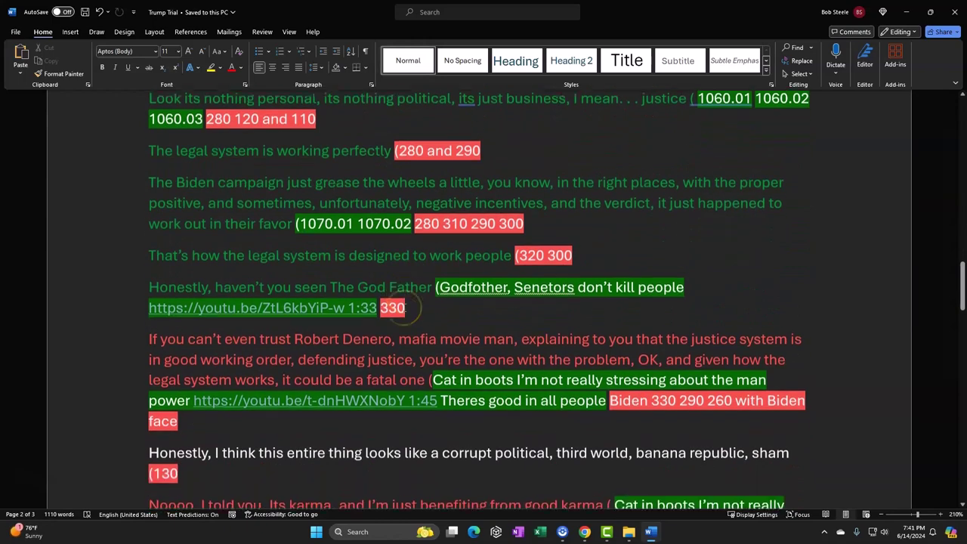
{"action": "scroll", "coordinate": [404, 306], "scroll_direction": "down", "scroll_amount": 6}
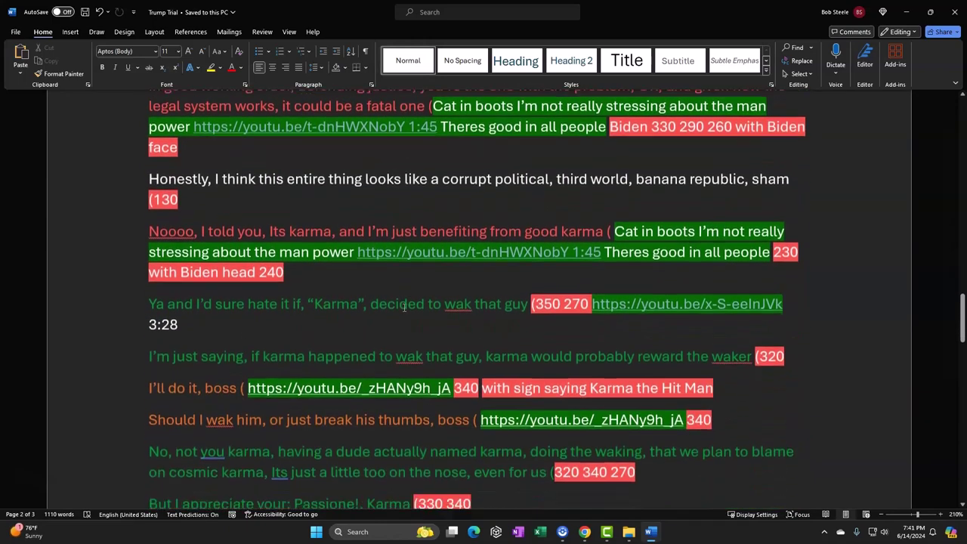
{"action": "scroll", "coordinate": [404, 306], "scroll_direction": "down", "scroll_amount": 1}
{"action": "left_click", "coordinate": [205, 324]}
{"action": "scroll", "coordinate": [206, 302], "scroll_direction": "down", "scroll_amount": 2}
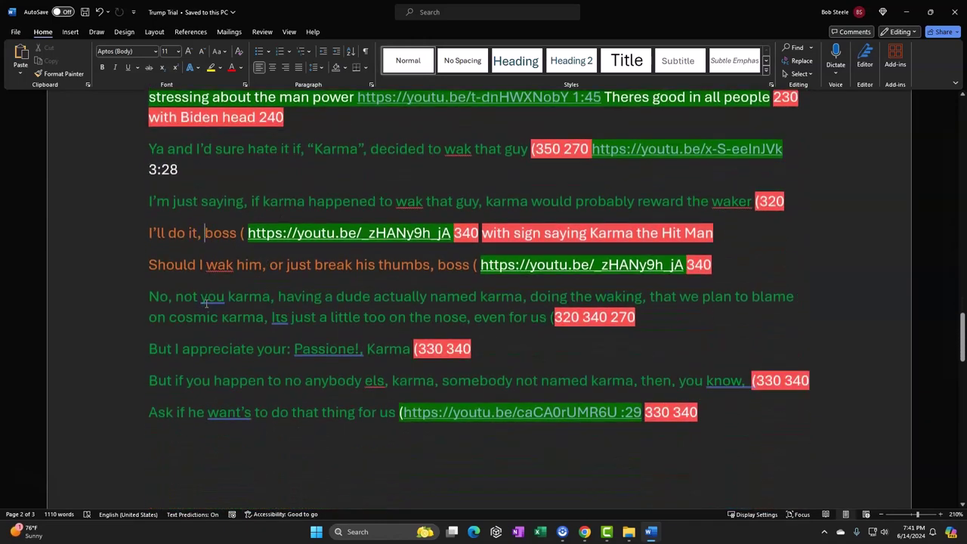
{"action": "scroll", "coordinate": [225, 264], "scroll_direction": "down", "scroll_amount": 17}
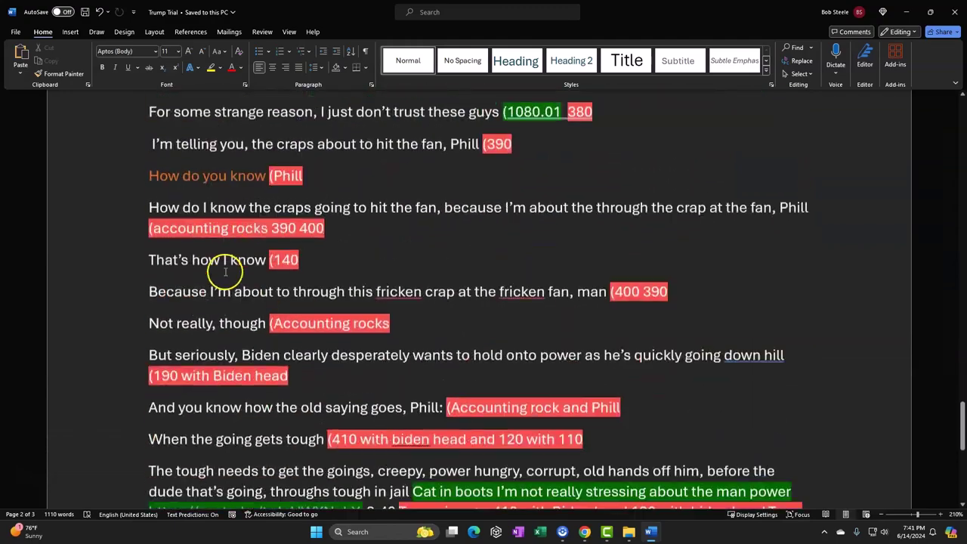
{"action": "scroll", "coordinate": [224, 272], "scroll_direction": "down", "scroll_amount": 9}
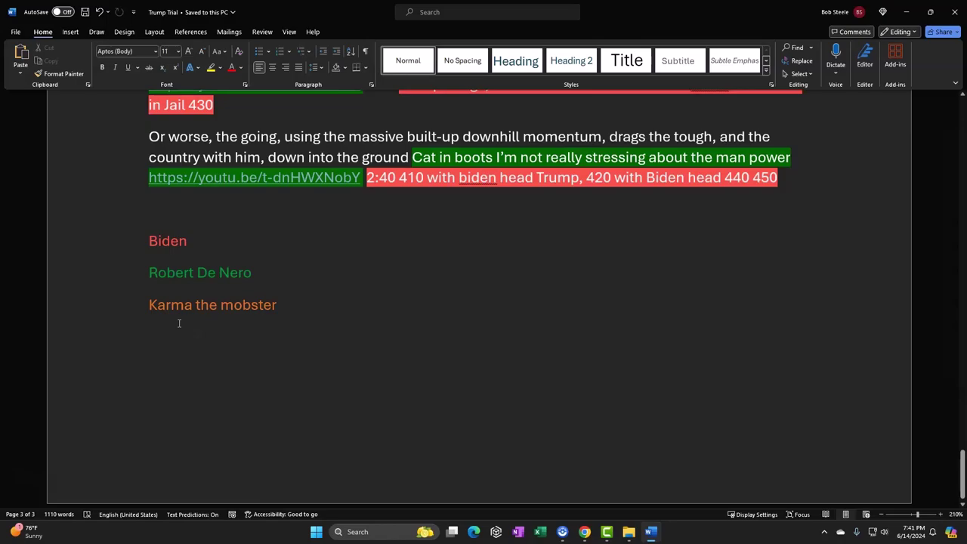
Return to the start of the script and place the cursor in the Johnny English 17:04 clip reference
{"action": "scroll", "coordinate": [179, 324], "scroll_direction": "up", "scroll_amount": 15}
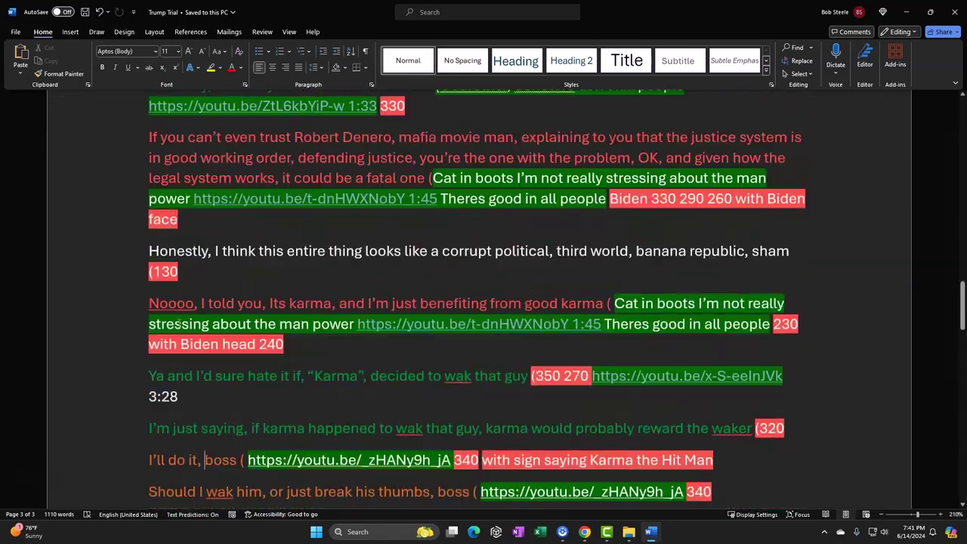
{"action": "scroll", "coordinate": [179, 324], "scroll_direction": "up", "scroll_amount": 20}
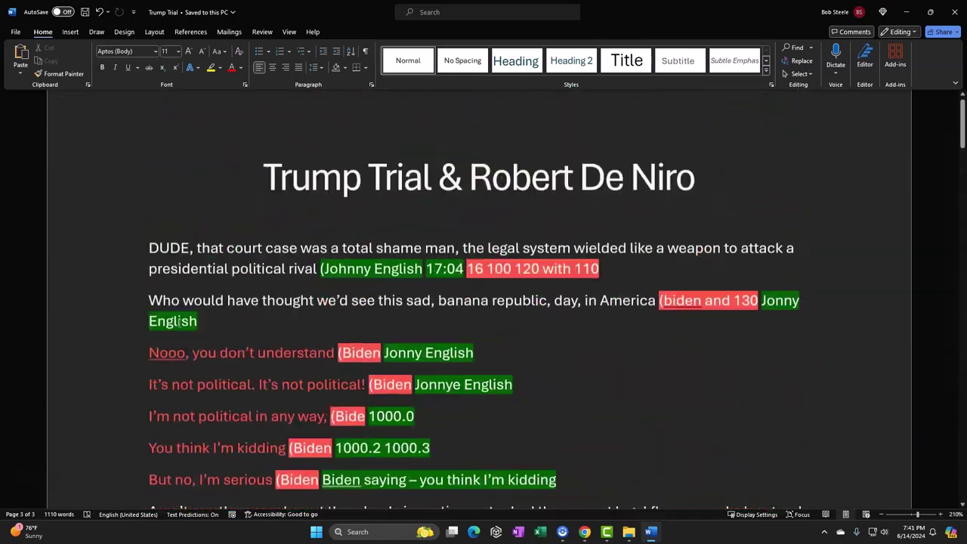
{"action": "scroll", "coordinate": [179, 324], "scroll_direction": "up", "scroll_amount": 2}
{"action": "scroll", "coordinate": [180, 323], "scroll_direction": "down", "scroll_amount": 3}
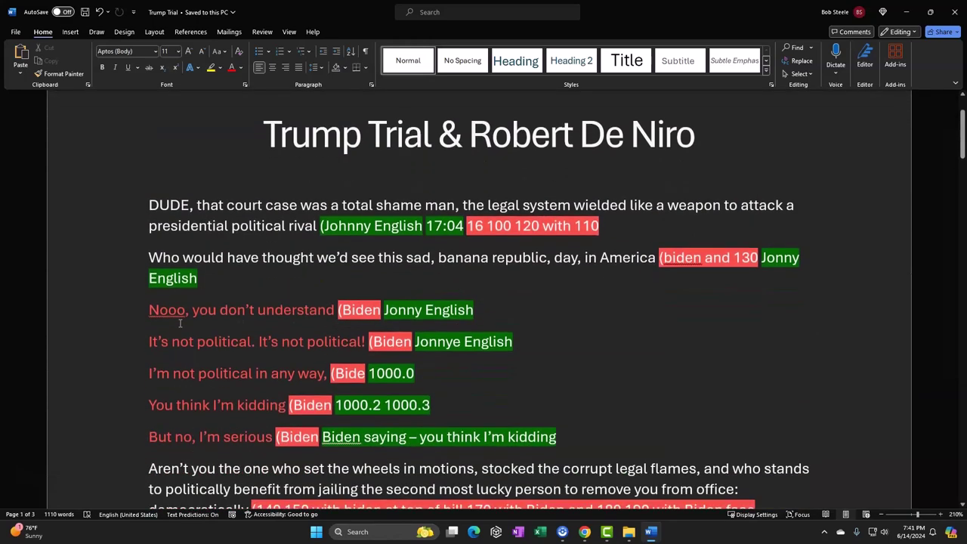
{"action": "left_click", "coordinate": [429, 225]}
Switch to the Chrome window with ScreenPal and show the YARN clip search site
{"action": "mouse_move", "coordinate": [584, 528]}
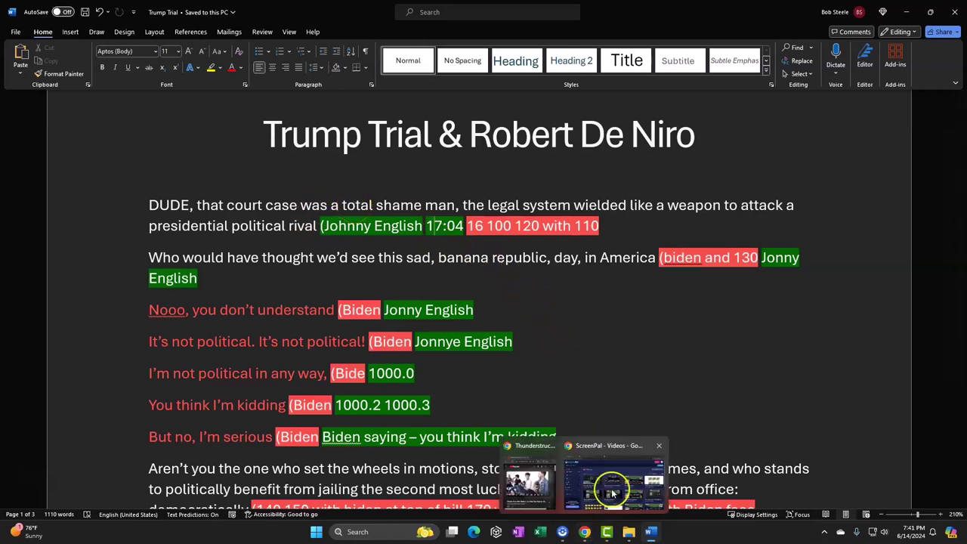
{"action": "left_click", "coordinate": [614, 491]}
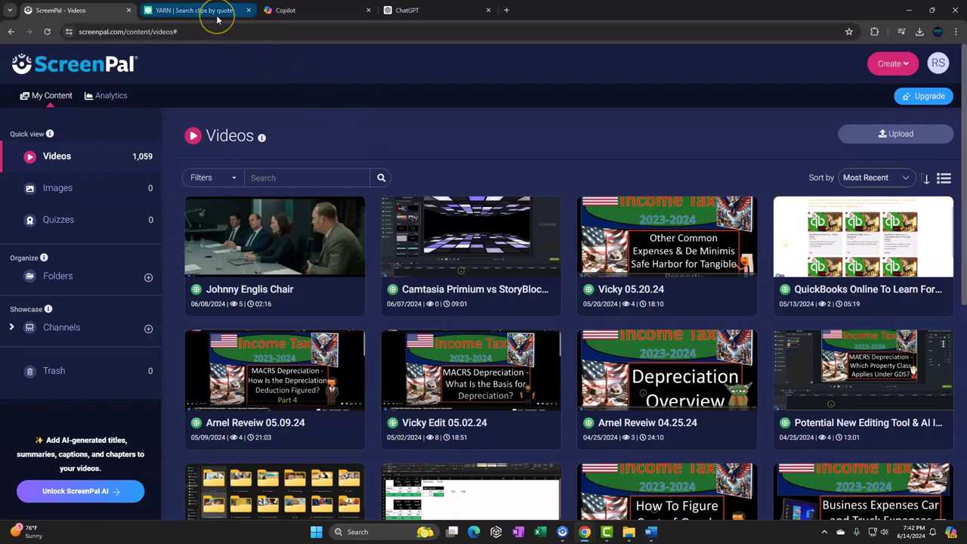
{"action": "mouse_move", "coordinate": [217, 20]}
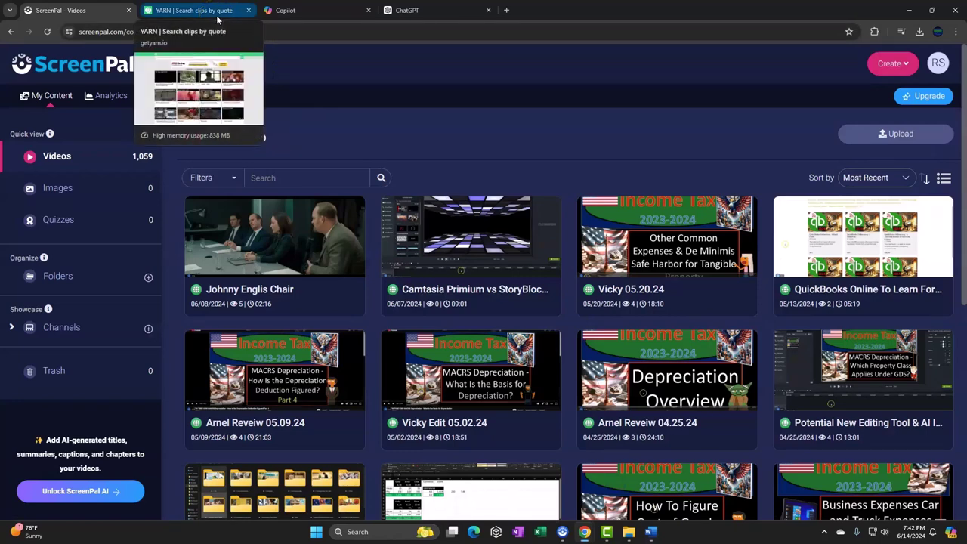
{"action": "left_click", "coordinate": [217, 20]}
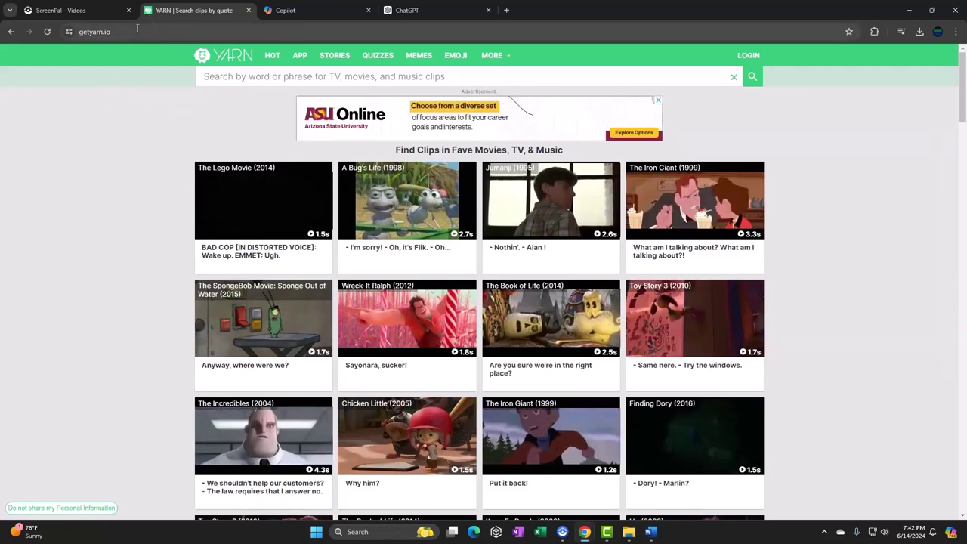
Switch to the Movie Clips folder in File Explorer and look at clip 1010.01
{"action": "left_click", "coordinate": [629, 531]}
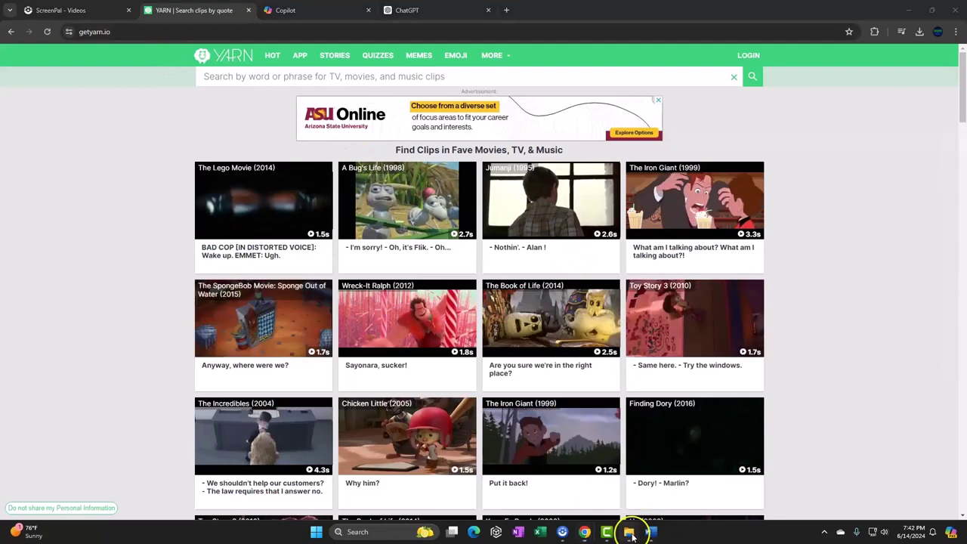
{"action": "left_click", "coordinate": [670, 490]}
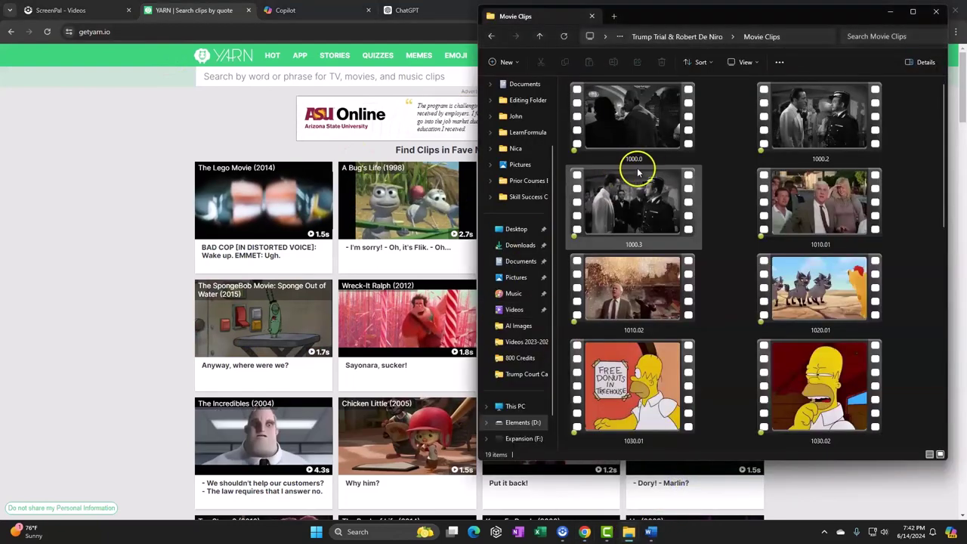
{"action": "double_click", "coordinate": [836, 232]}
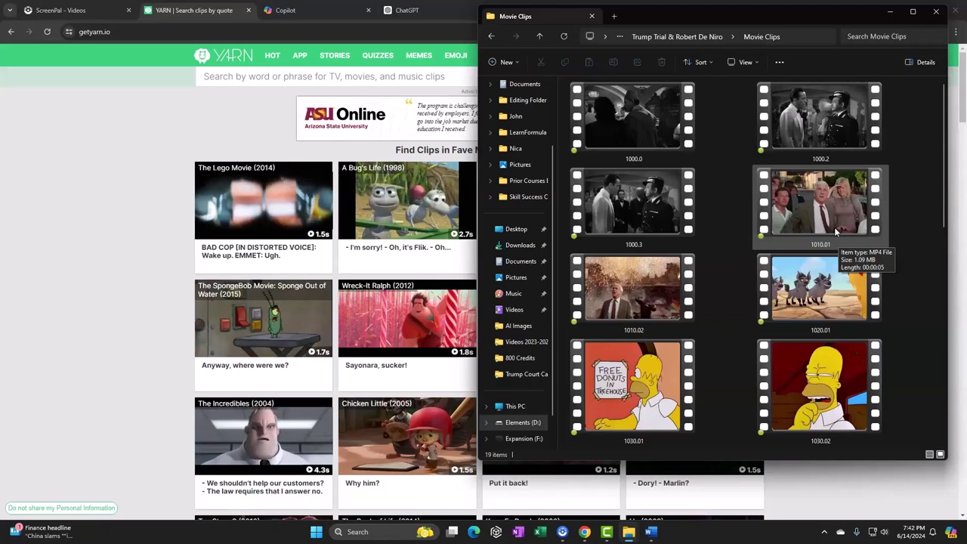
Switch to the Trump Trial script in Word and review the image and clip references beside its opening lines
{"action": "left_click", "coordinate": [652, 531]}
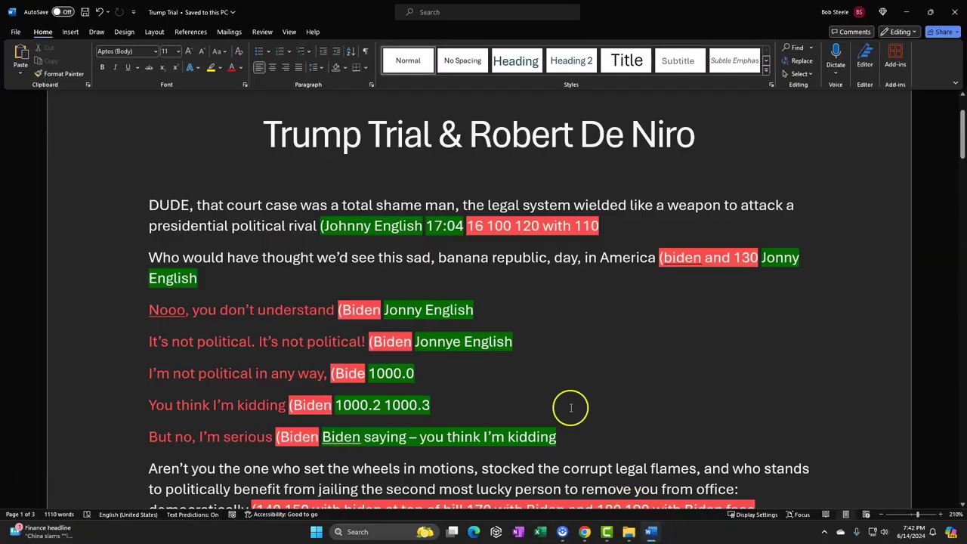
{"action": "scroll", "coordinate": [568, 391], "scroll_direction": "down", "scroll_amount": 1}
{"action": "scroll", "coordinate": [567, 391], "scroll_direction": "down", "scroll_amount": 1}
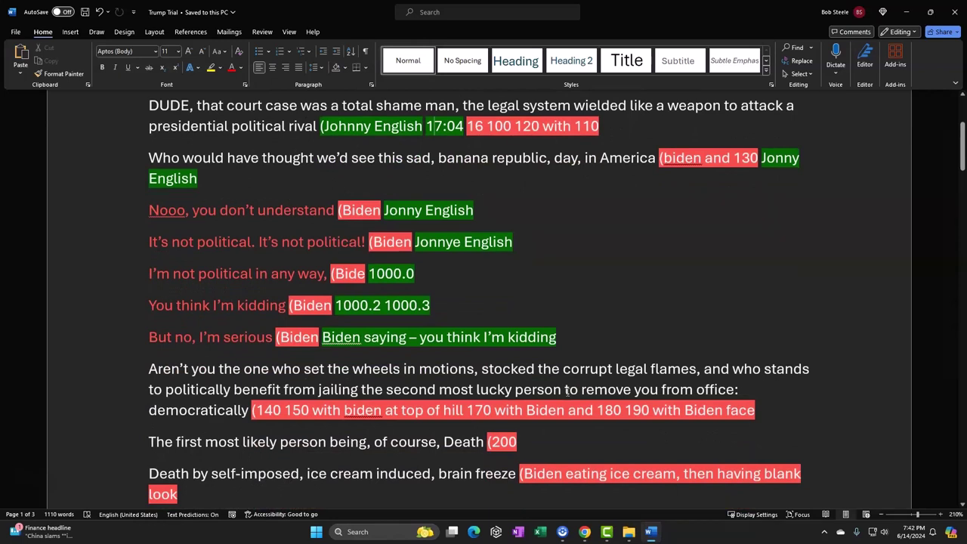
Switch to Camtasia to look at the project timeline, and return to the YARN site in Chrome
{"action": "left_click", "coordinate": [607, 531]}
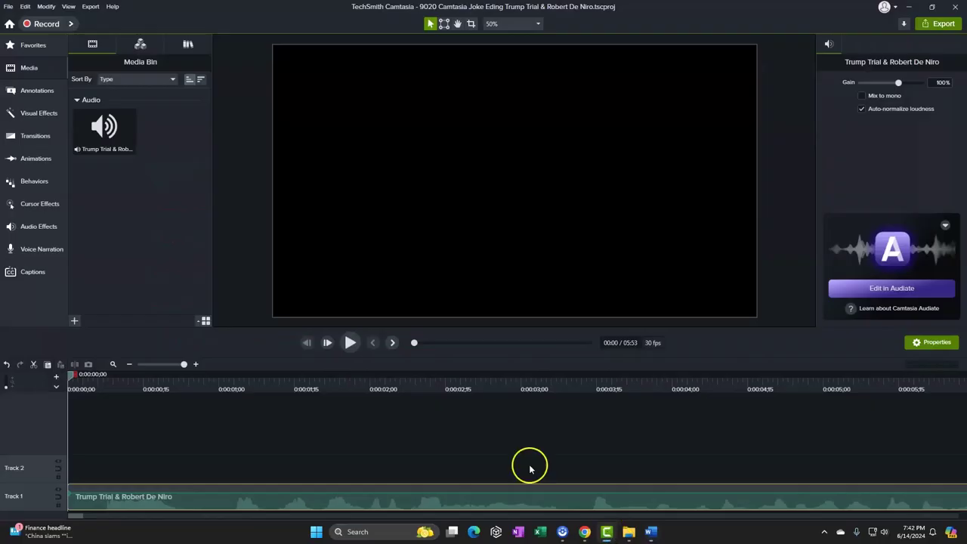
{"action": "left_click", "coordinate": [910, 7]}
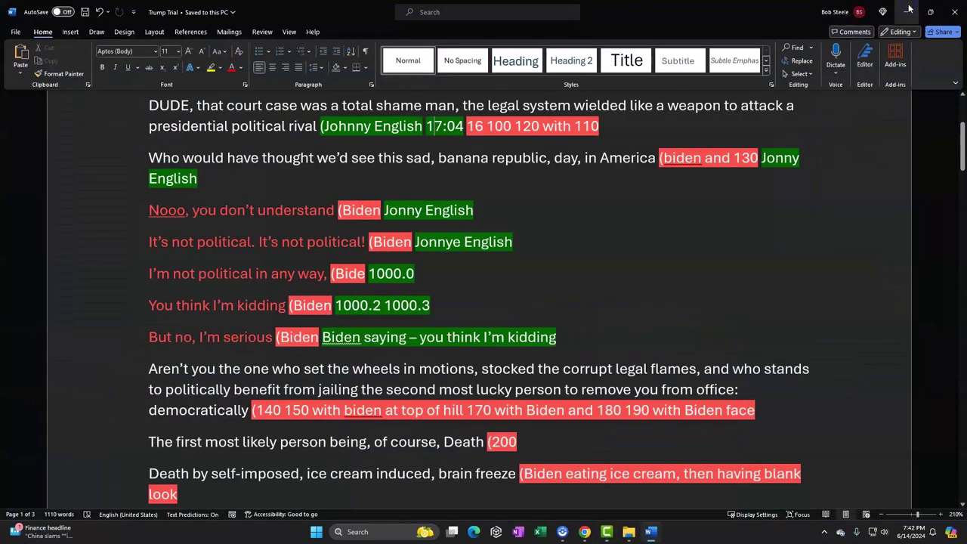
{"action": "left_click", "coordinate": [654, 532]}
{"action": "left_click", "coordinate": [176, 169]}
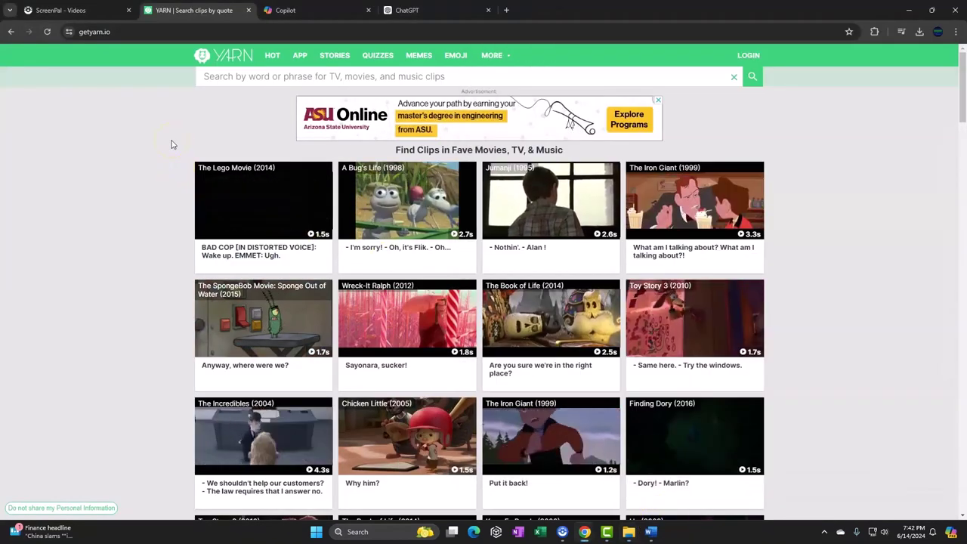
Show the ChatGPT conversation and examine the generated image of a rooster working at a computer
{"action": "left_click", "coordinate": [401, 12]}
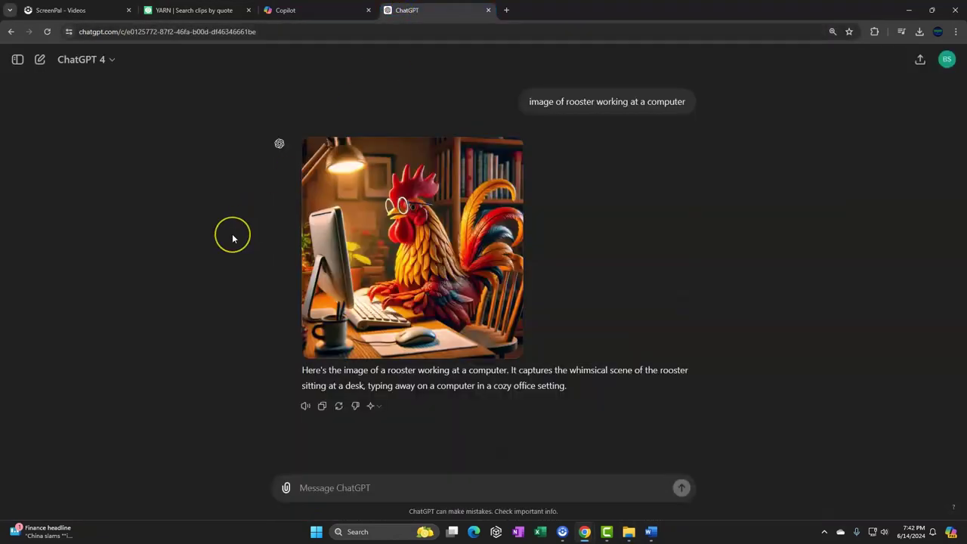
{"action": "left_click", "coordinate": [231, 229]}
{"action": "mouse_move", "coordinate": [306, 246]}
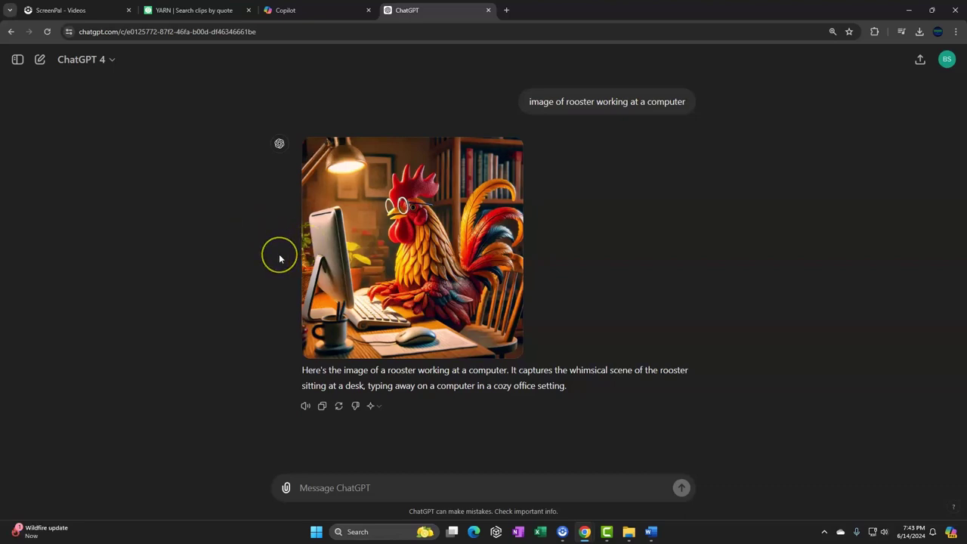
{"action": "left_click", "coordinate": [279, 255]}
{"action": "mouse_move", "coordinate": [396, 204]}
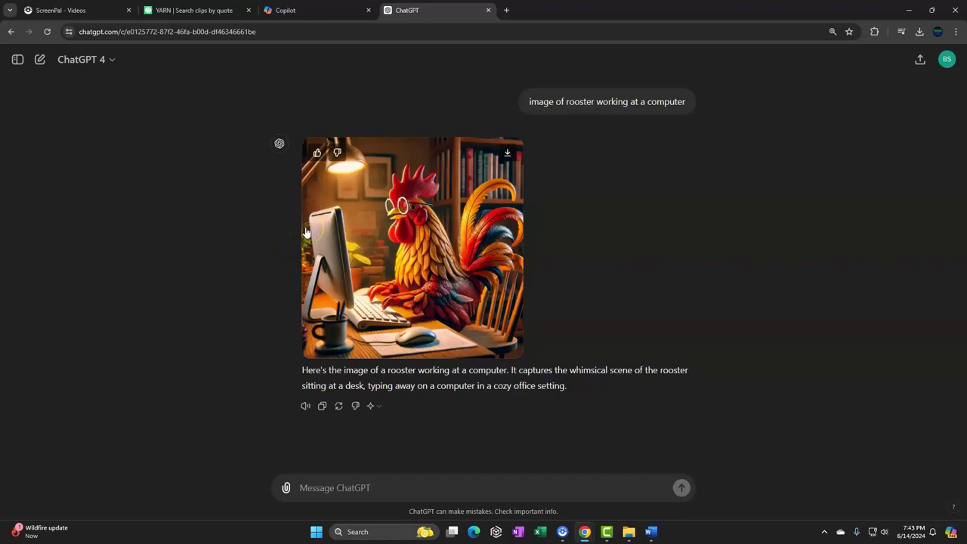
{"action": "left_click", "coordinate": [335, 220]}
{"action": "left_click", "coordinate": [84, 76]}
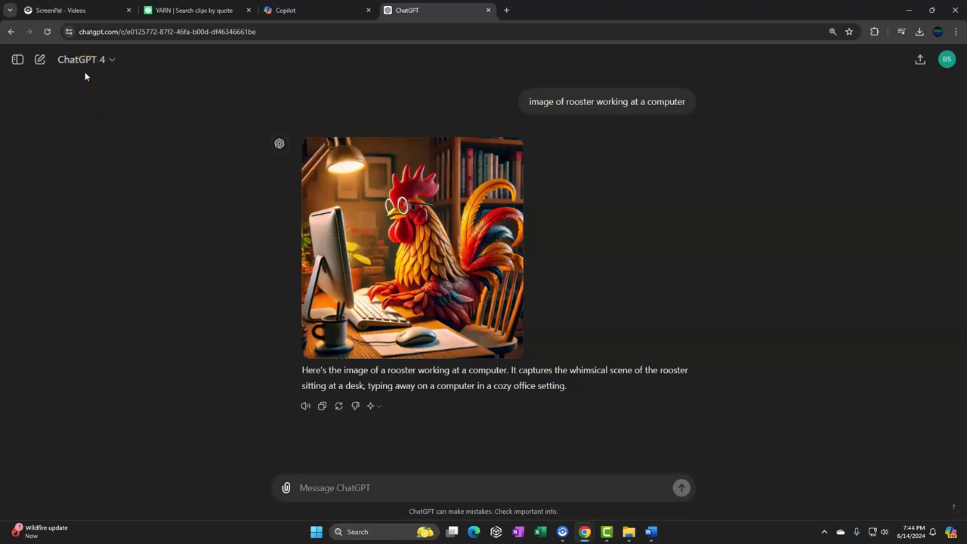
Look at the Copilot home page as an alternative image generator and return to the ChatGPT conversation
{"action": "left_click", "coordinate": [313, 10]}
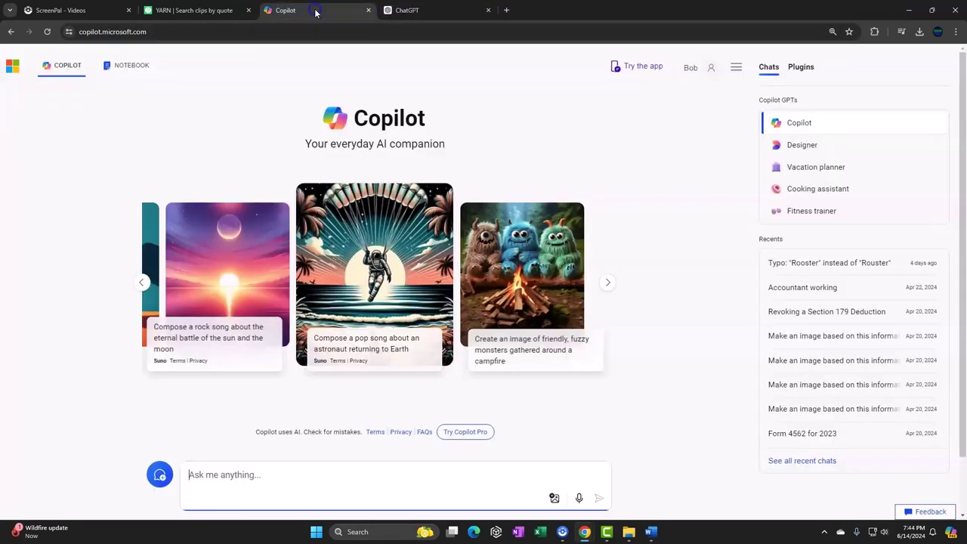
{"action": "left_click", "coordinate": [433, 143]}
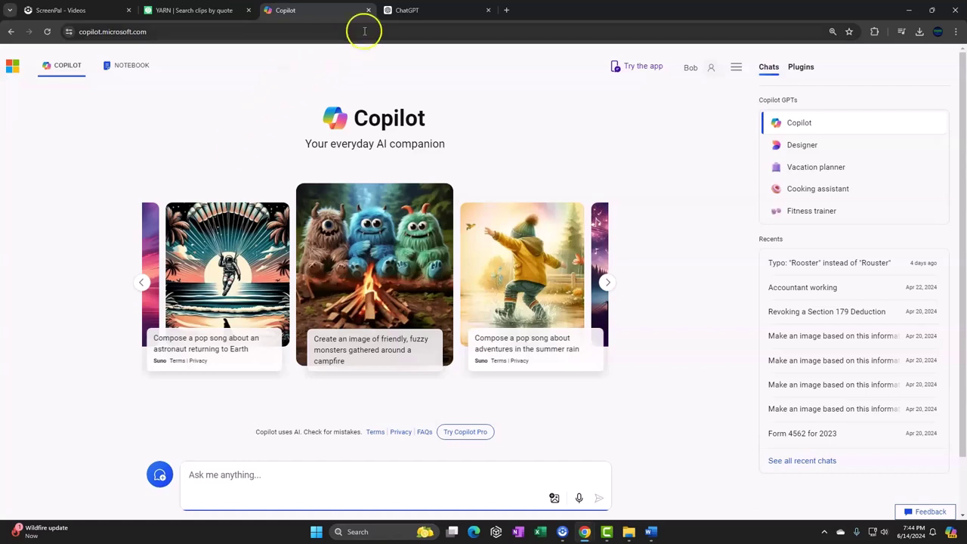
{"action": "left_click", "coordinate": [408, 10]}
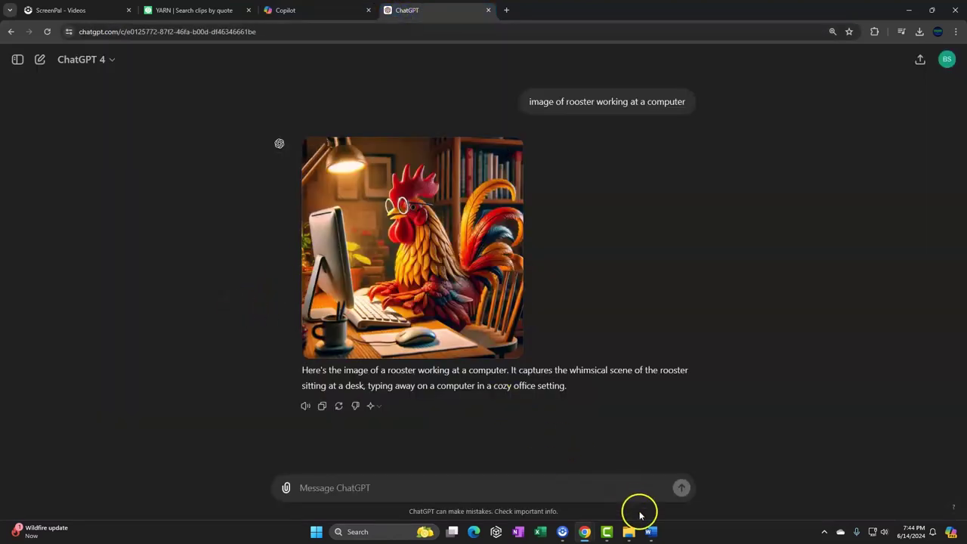
Switch to the AI Images folder in File Explorer and open the courtroom image 100.00 for viewing
{"action": "mouse_move", "coordinate": [628, 529]}
{"action": "left_click", "coordinate": [612, 489]}
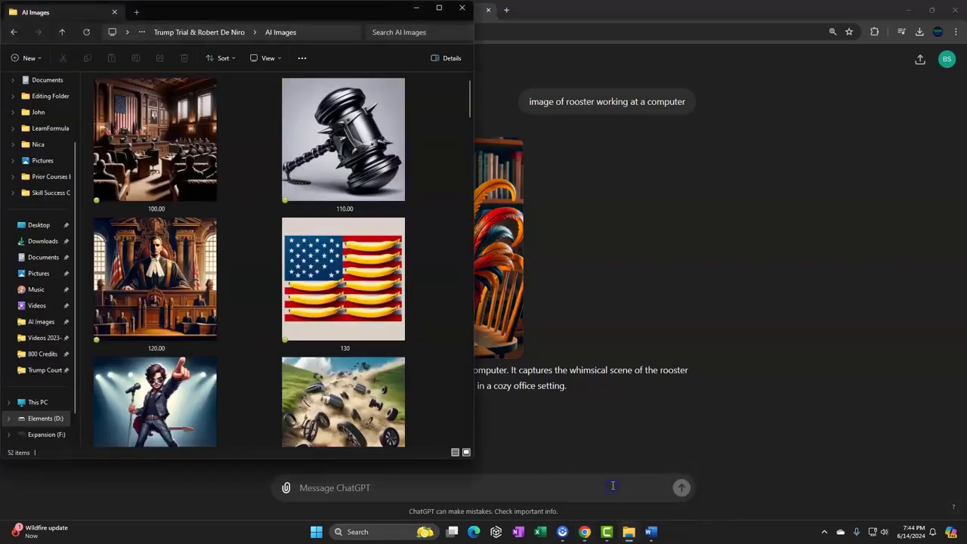
{"action": "left_click", "coordinate": [186, 157]}
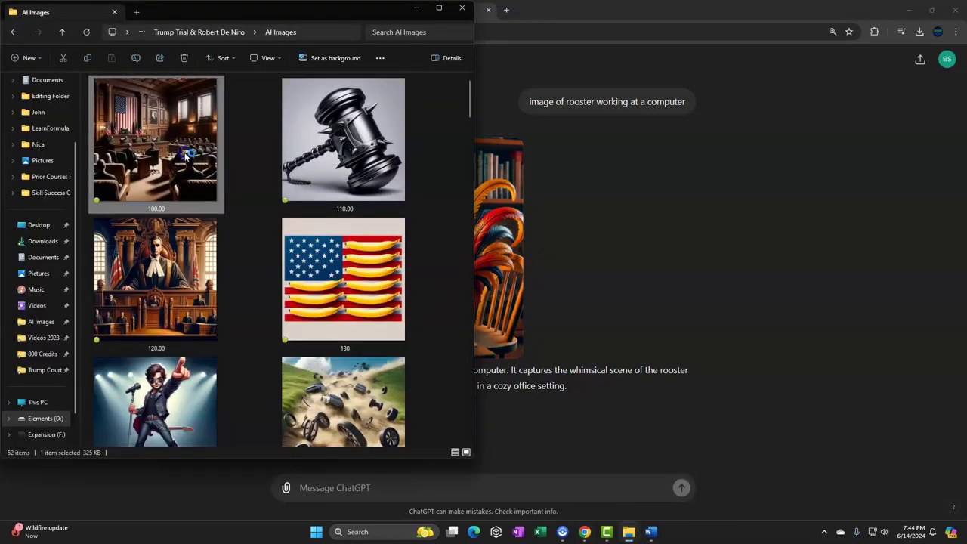
{"action": "double_click", "coordinate": [185, 156]}
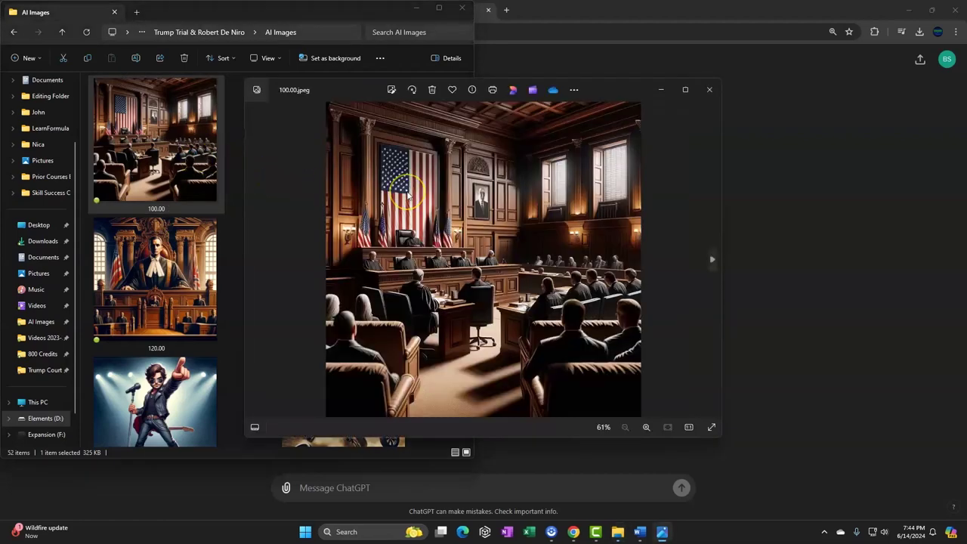
Check the file types offered for saving a copy of image 100.00, and close the viewer without saving
{"action": "right_click", "coordinate": [407, 192]}
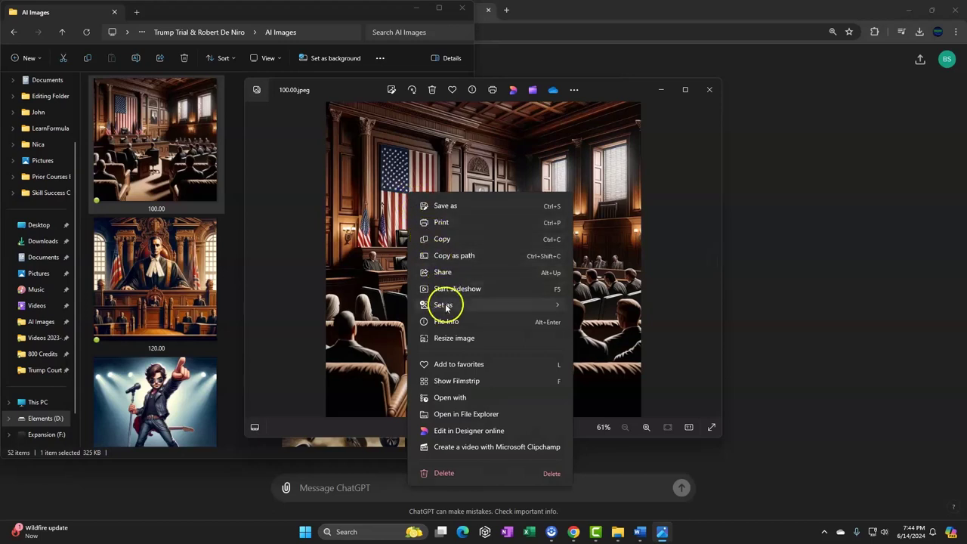
{"action": "left_click", "coordinate": [453, 207]}
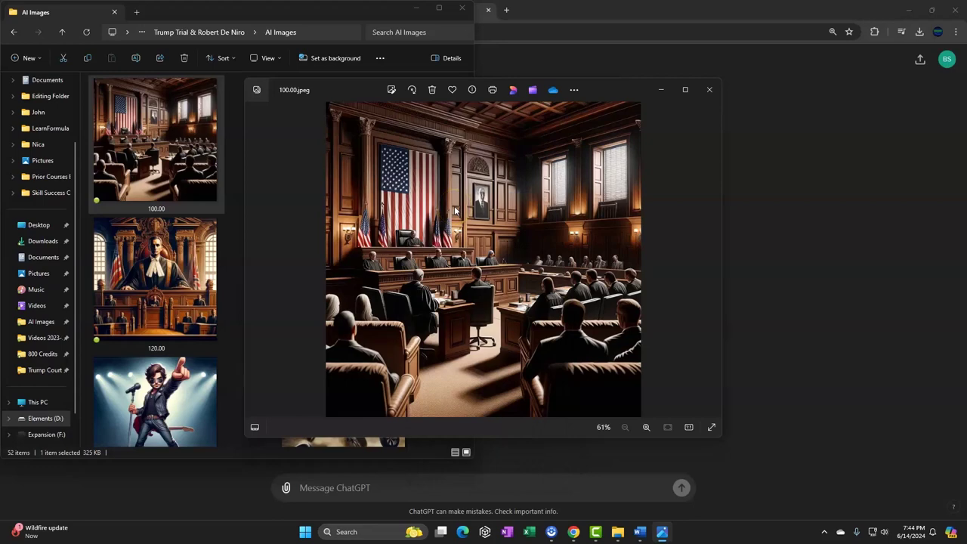
{"action": "left_click", "coordinate": [456, 394]}
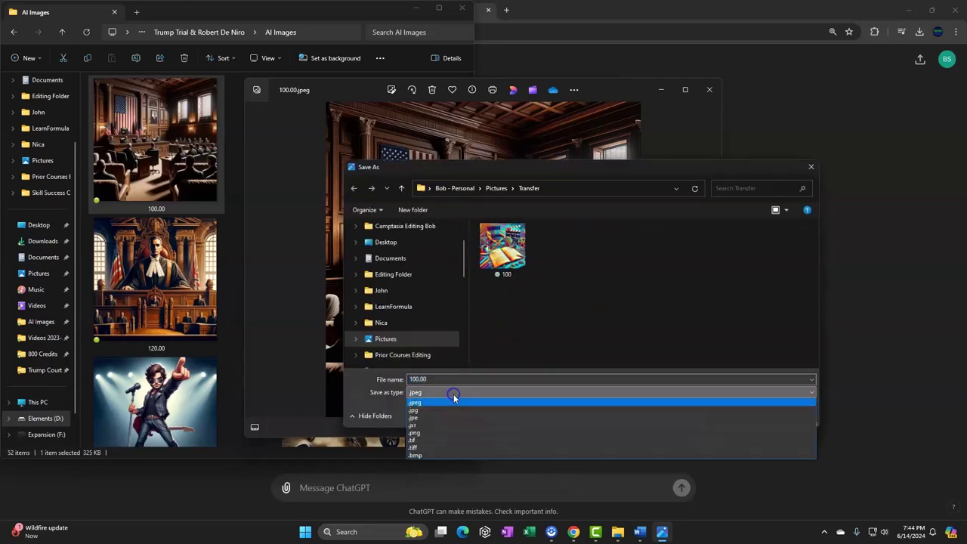
{"action": "left_click", "coordinate": [448, 404]}
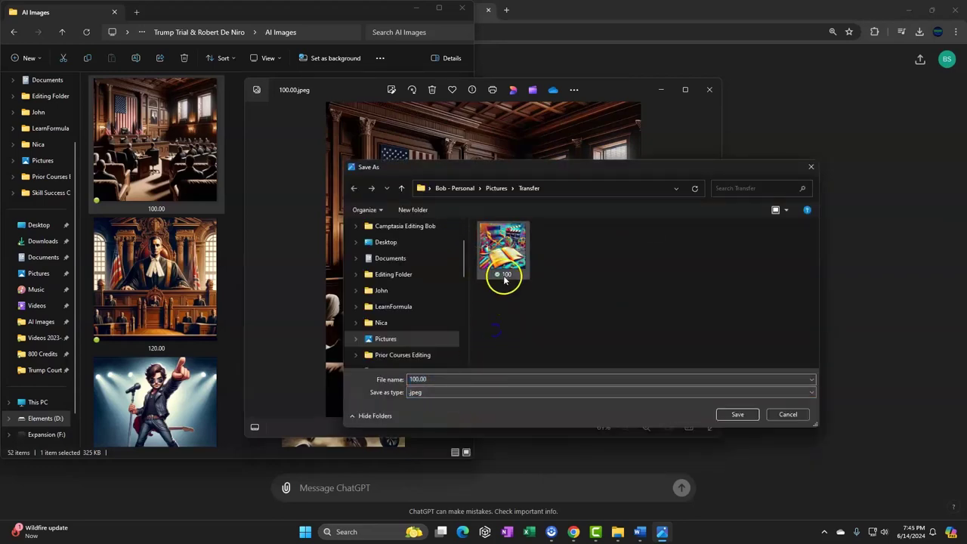
{"action": "left_click_drag", "start_coordinate": [555, 175], "coordinate": [578, 162]}
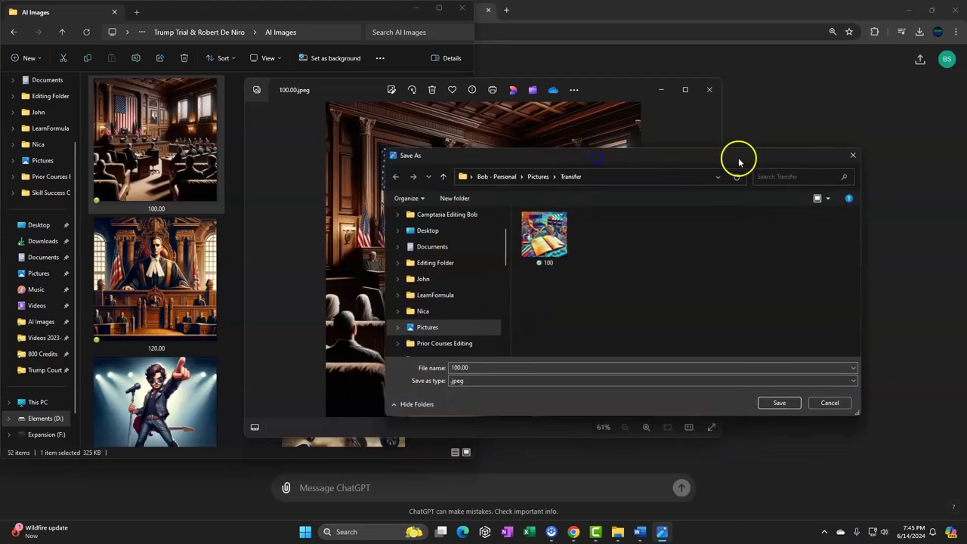
{"action": "left_click", "coordinate": [835, 155]}
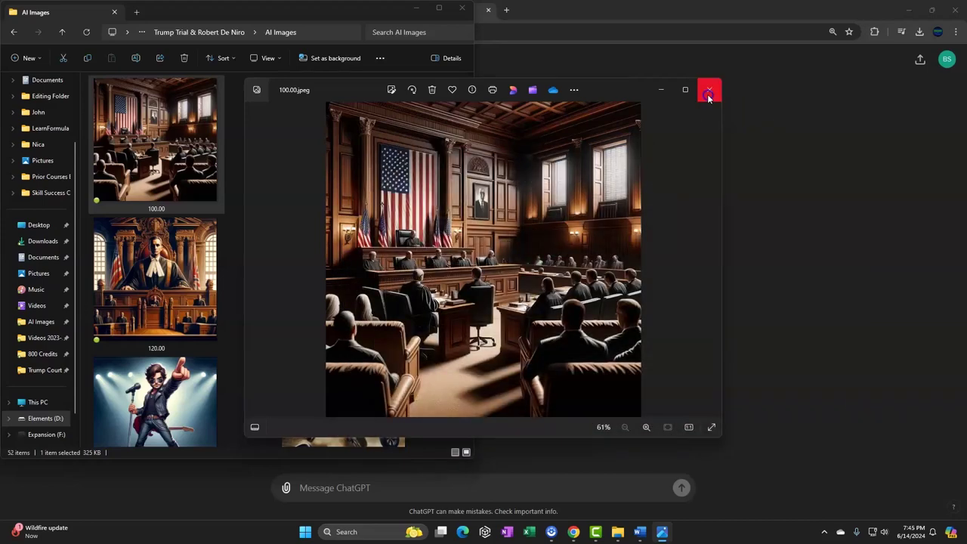
{"action": "left_click", "coordinate": [709, 89]}
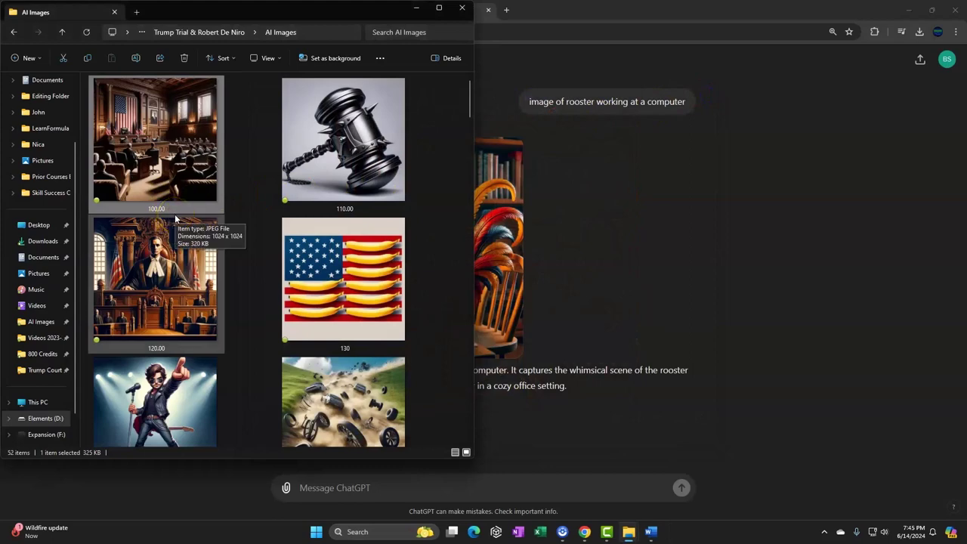
Browse the AI Images folder from 100.00 onward and compare the bearded-man variants 260.01 and 260.02
{"action": "scroll", "coordinate": [175, 218], "scroll_direction": "down", "scroll_amount": 2}
{"action": "scroll", "coordinate": [176, 217], "scroll_direction": "down", "scroll_amount": 1}
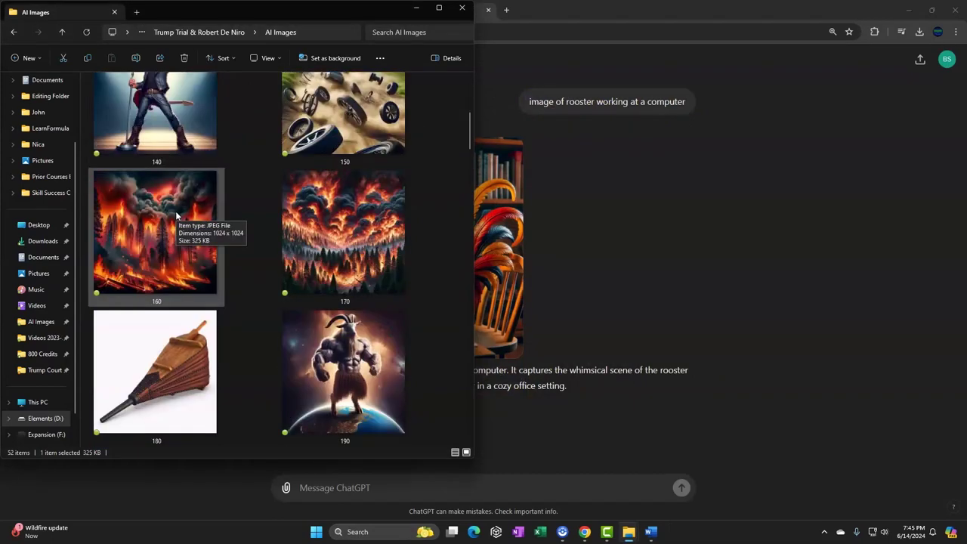
{"action": "scroll", "coordinate": [177, 217], "scroll_direction": "down", "scroll_amount": 4}
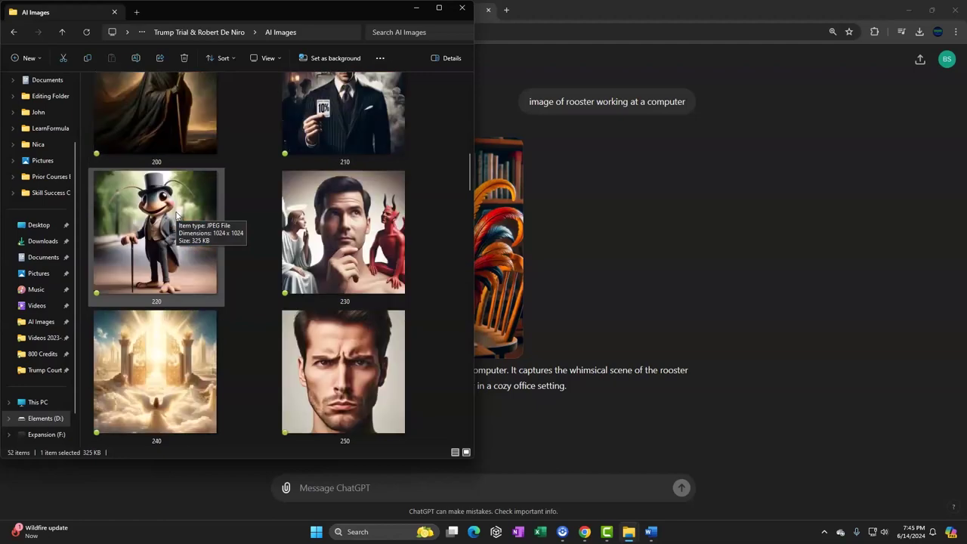
{"action": "scroll", "coordinate": [177, 216], "scroll_direction": "down", "scroll_amount": 1}
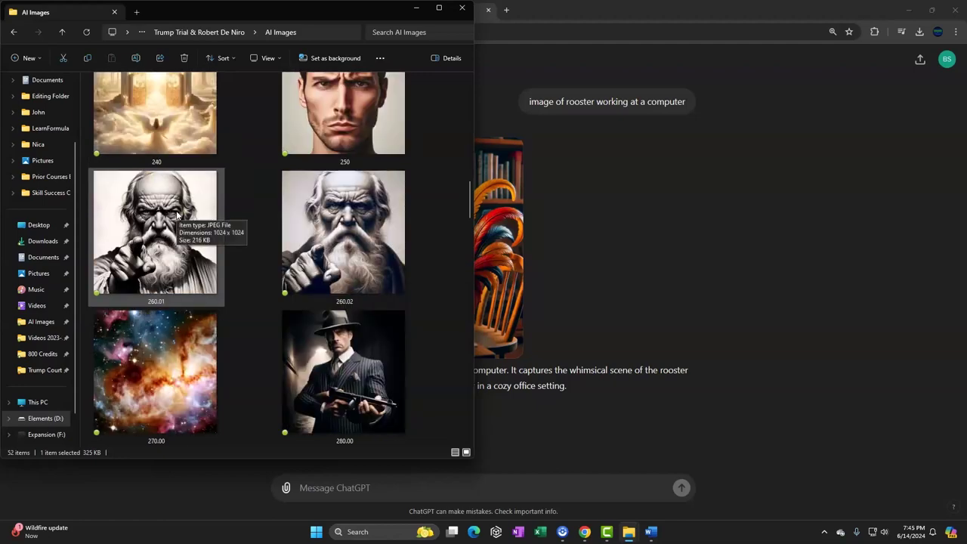
{"action": "left_click_drag", "start_coordinate": [169, 287], "coordinate": [224, 266]}
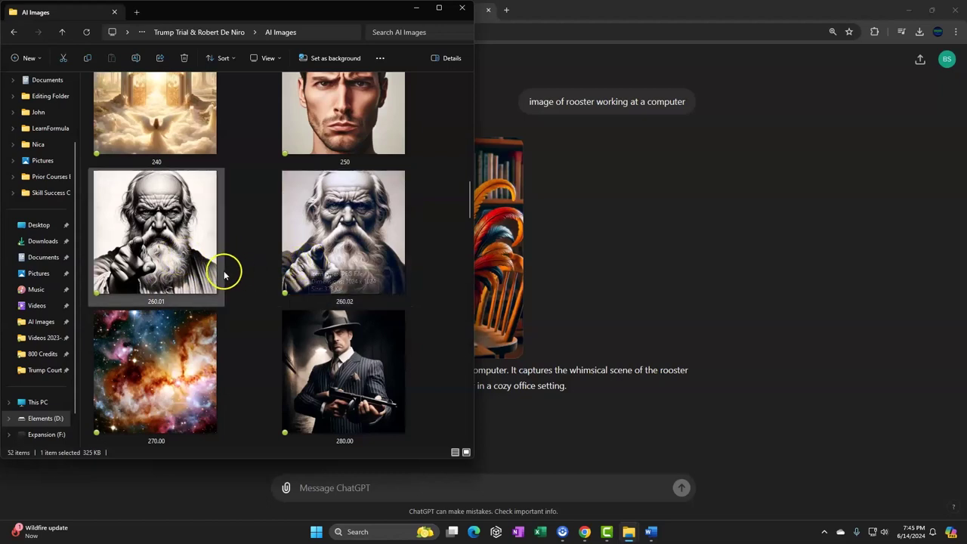
{"action": "left_click", "coordinate": [158, 224]}
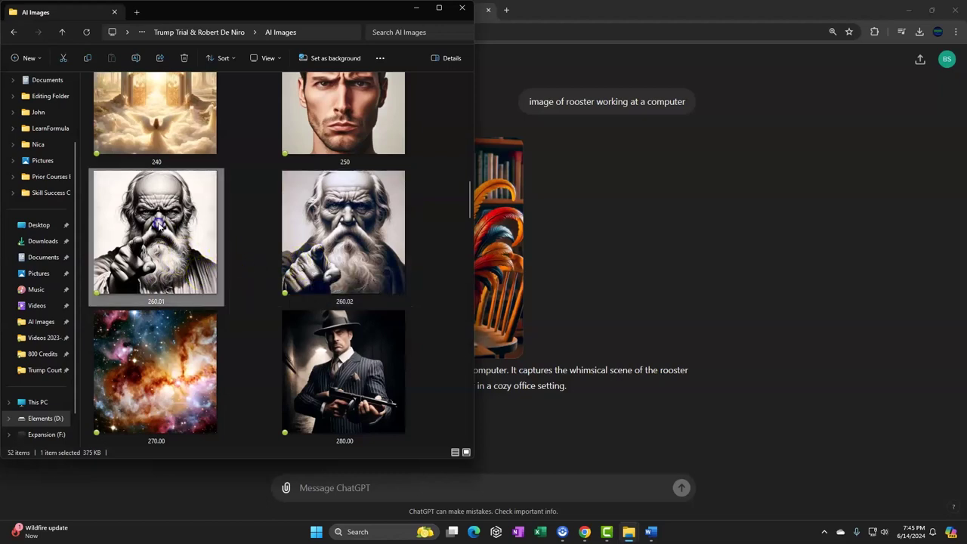
{"action": "left_click", "coordinate": [312, 229]}
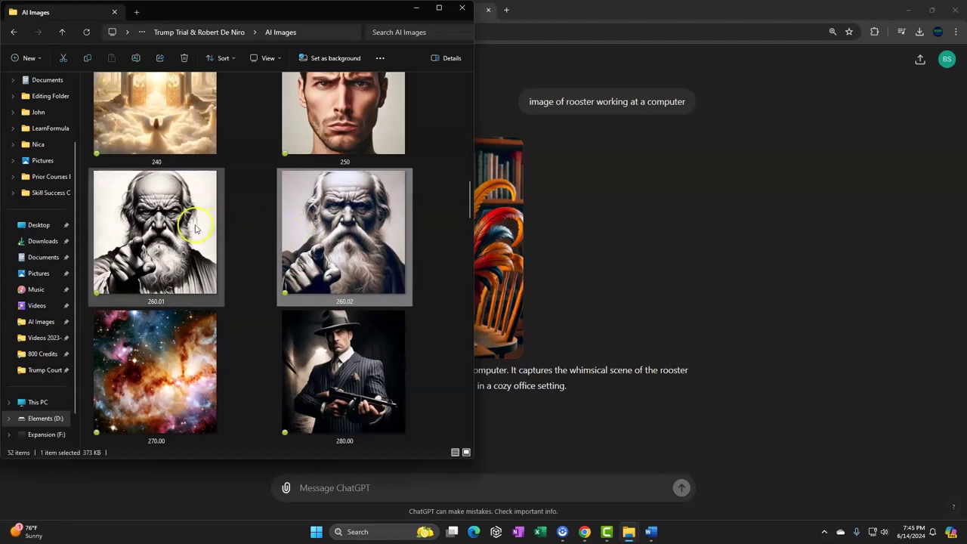
{"action": "mouse_move", "coordinate": [194, 228]}
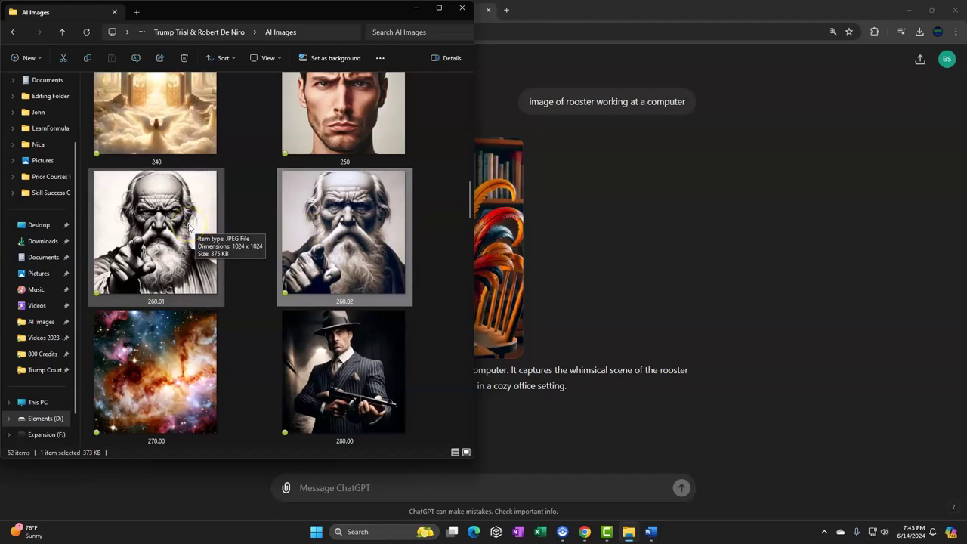
Compare the gangster image variants 280.00 and 280.01 in the AI Images folder
{"action": "scroll", "coordinate": [284, 222], "scroll_direction": "down", "scroll_amount": 2}
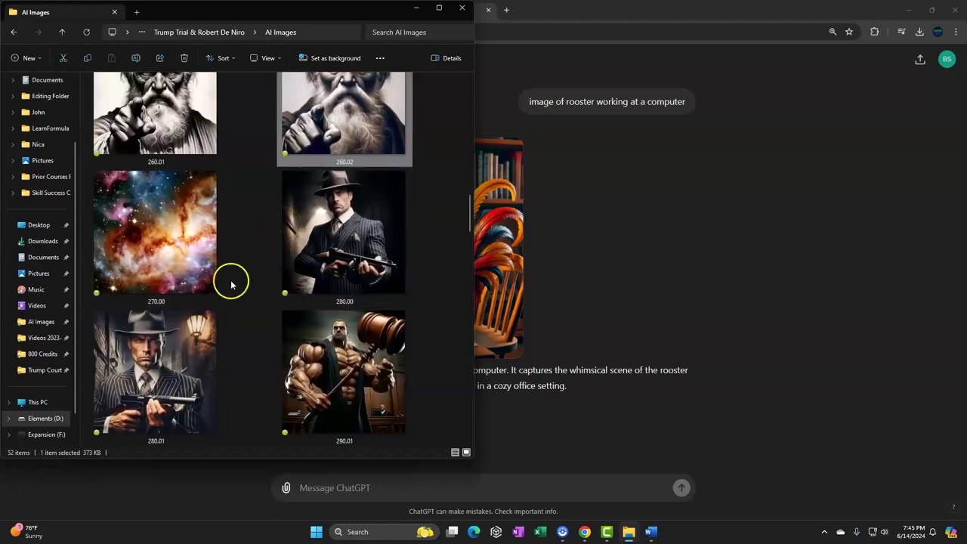
{"action": "left_click", "coordinate": [335, 230]}
{"action": "left_click", "coordinate": [195, 355]}
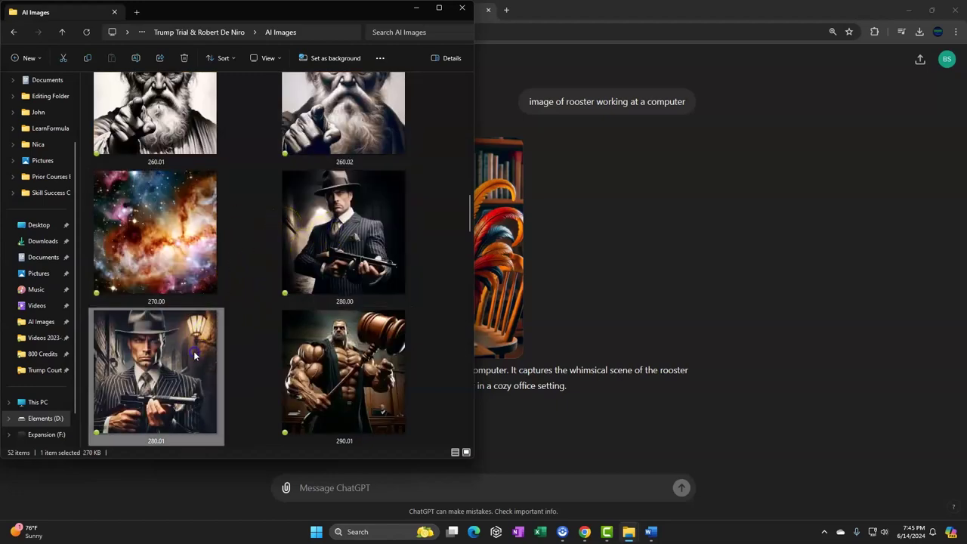
Examine the pinstripe-suit character variants 320.01, 320.02 and 320.03 further down the AI Images folder
{"action": "scroll", "coordinate": [194, 355], "scroll_direction": "down", "scroll_amount": 4}
{"action": "left_click", "coordinate": [194, 349]}
{"action": "scroll", "coordinate": [194, 348], "scroll_direction": "down", "scroll_amount": 4}
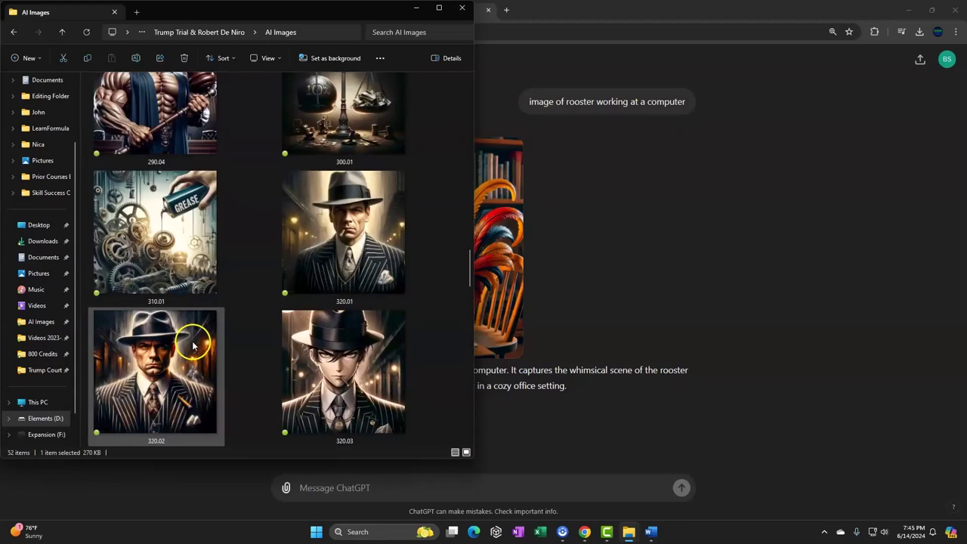
{"action": "left_click", "coordinate": [208, 346]}
{"action": "left_click", "coordinate": [355, 372]}
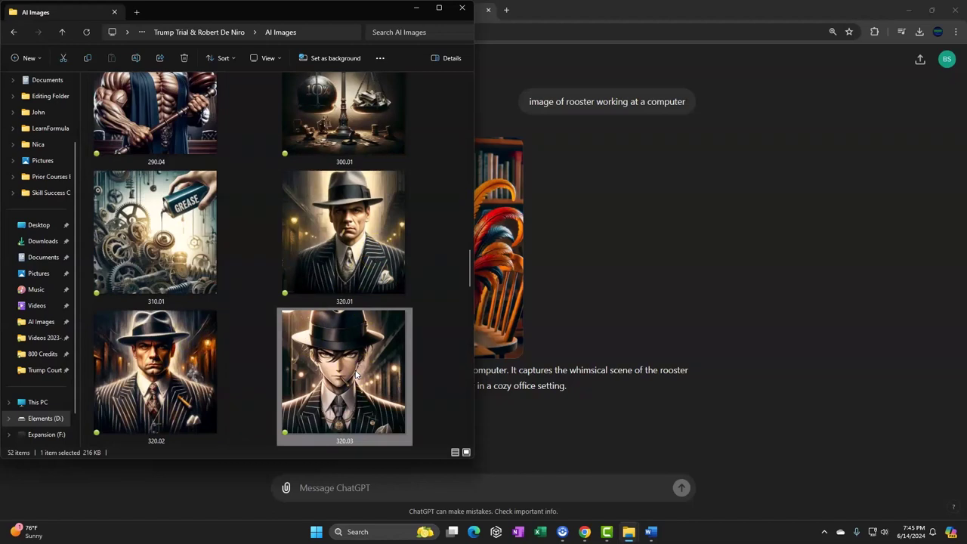
{"action": "left_click", "coordinate": [377, 262]}
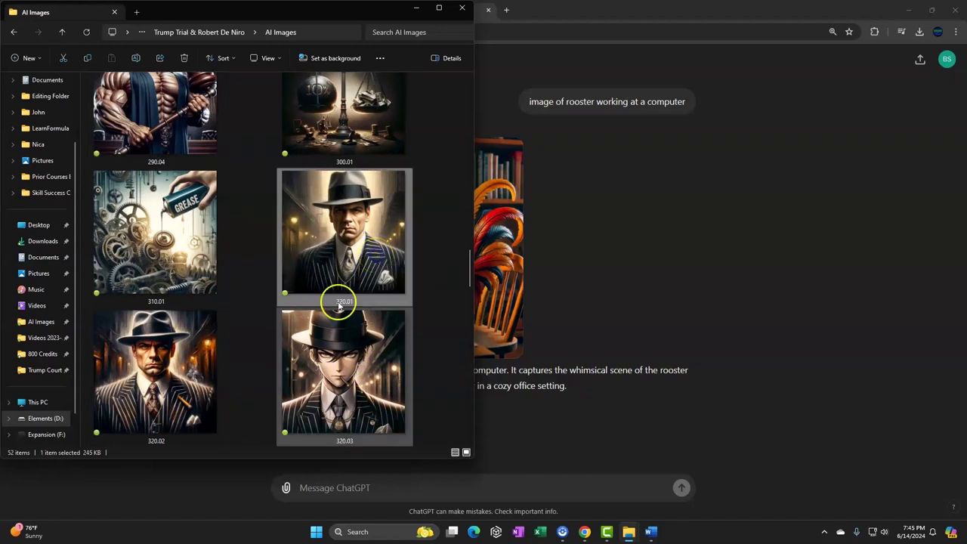
{"action": "left_click", "coordinate": [333, 368]}
{"action": "scroll", "coordinate": [333, 368], "scroll_direction": "down", "scroll_amount": 2}
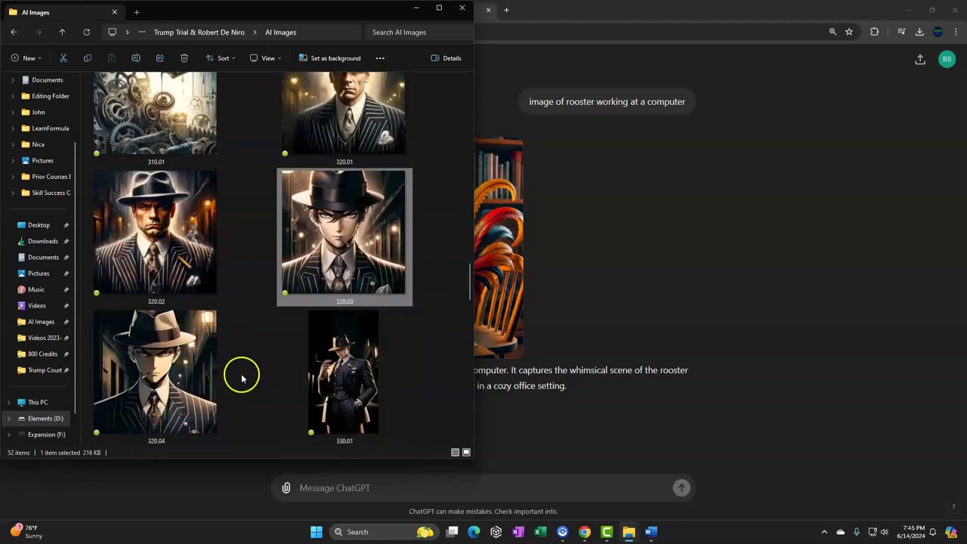
Examine pinstripe-suit variant 320.04 and compare the muscular judge variants 290.02, 290.03 and 290.04 in the AI Images folder
{"action": "left_click", "coordinate": [193, 379]}
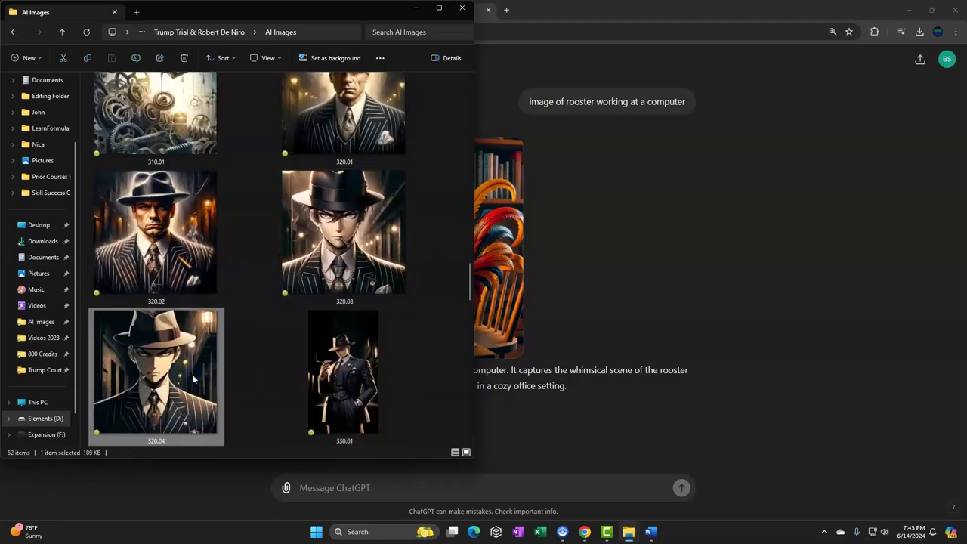
{"action": "left_click", "coordinate": [194, 363]}
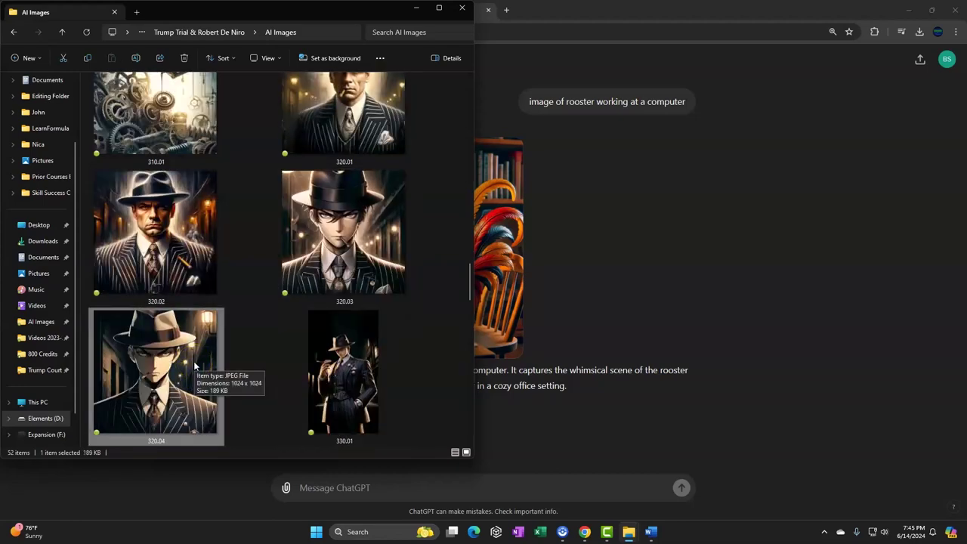
{"action": "scroll", "coordinate": [194, 366], "scroll_direction": "up", "scroll_amount": 3}
{"action": "scroll", "coordinate": [194, 360], "scroll_direction": "up", "scroll_amount": 5}
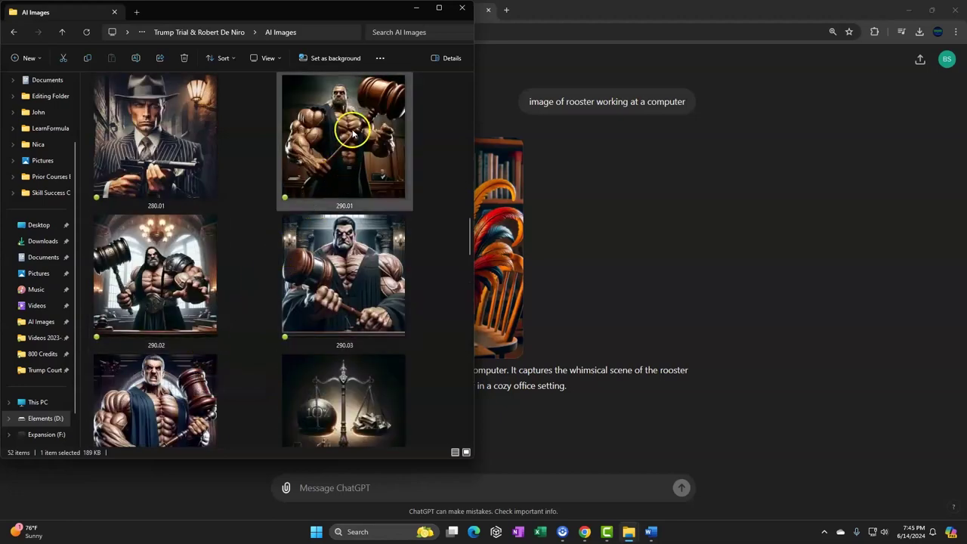
{"action": "left_click", "coordinate": [155, 286]}
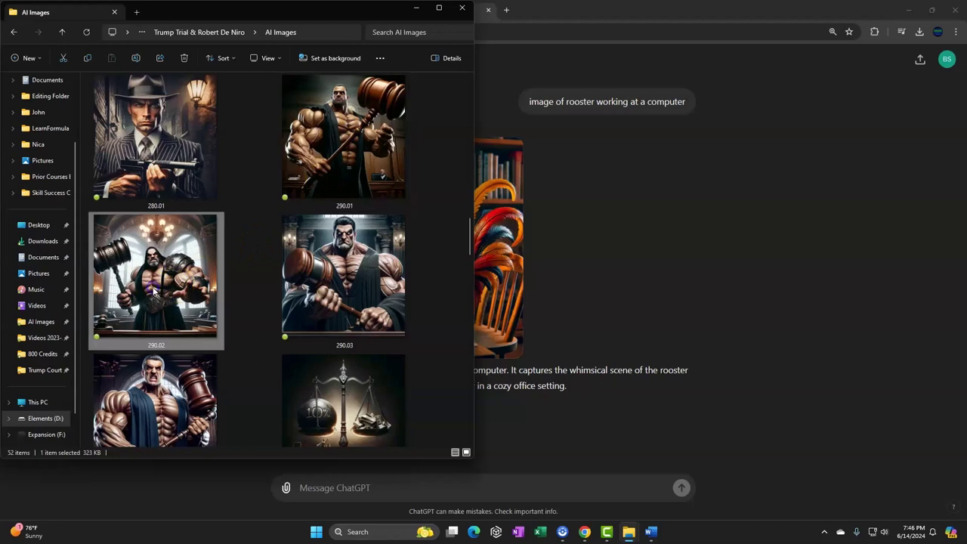
{"action": "left_click", "coordinate": [337, 292]}
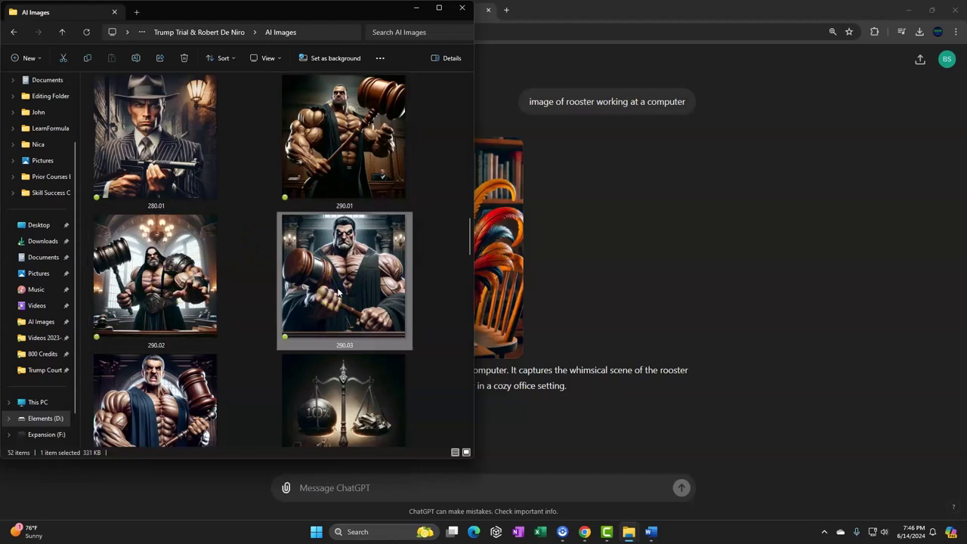
{"action": "left_click", "coordinate": [182, 384]}
{"action": "left_click", "coordinate": [244, 355]}
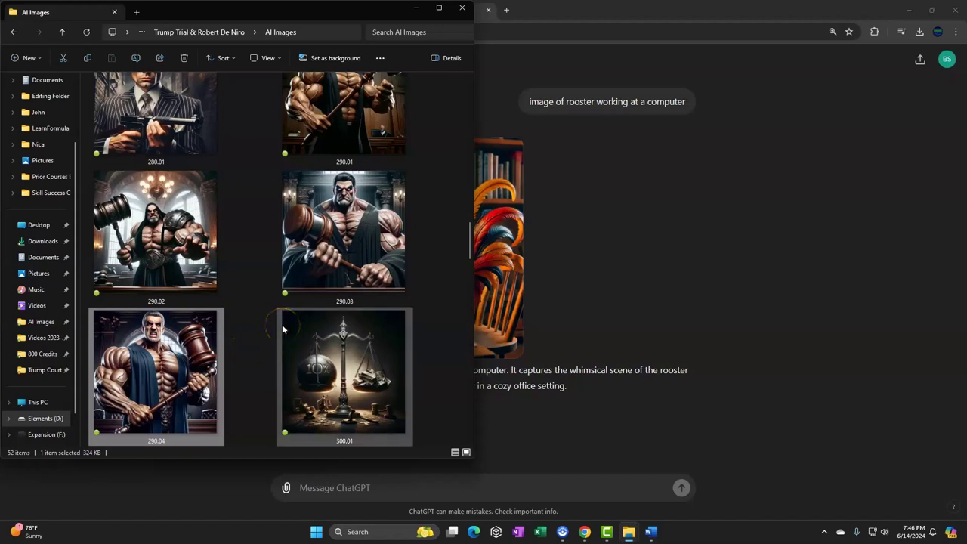
{"action": "scroll", "coordinate": [282, 324], "scroll_direction": "up", "scroll_amount": 1}
{"action": "left_click", "coordinate": [332, 226]}
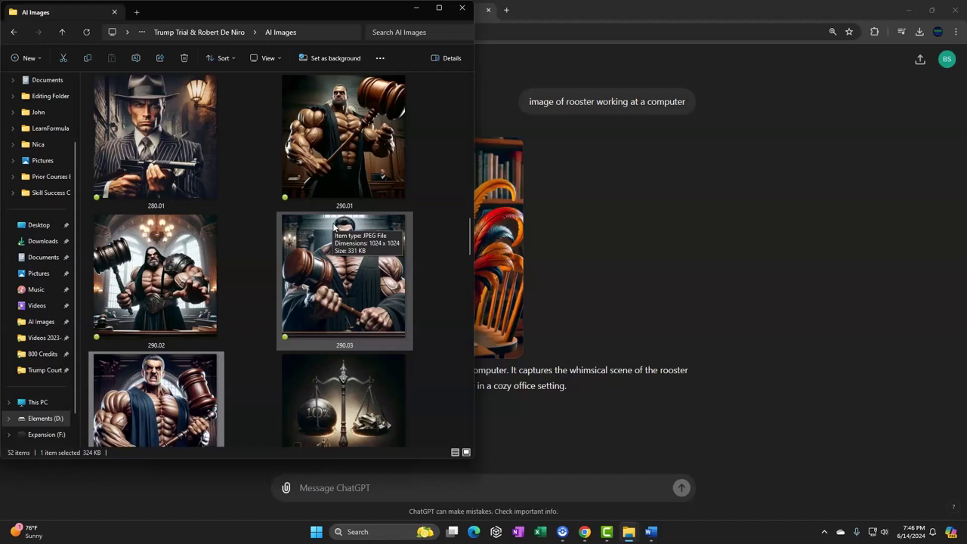
Switch to the Trump Trial script in Word and review its highlighted clip and image cues down to the 260 and 270 cues
{"action": "left_click", "coordinate": [623, 204]}
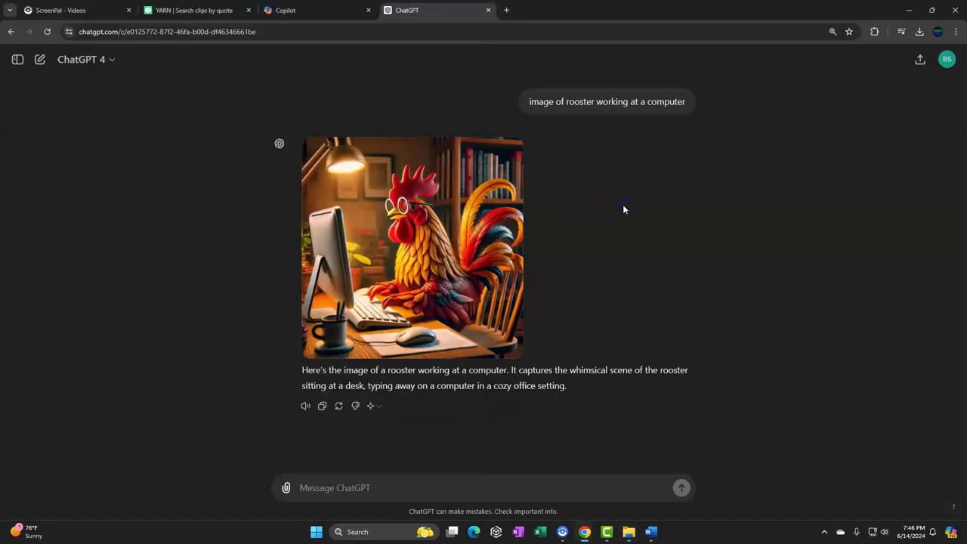
{"action": "left_click", "coordinate": [606, 538]}
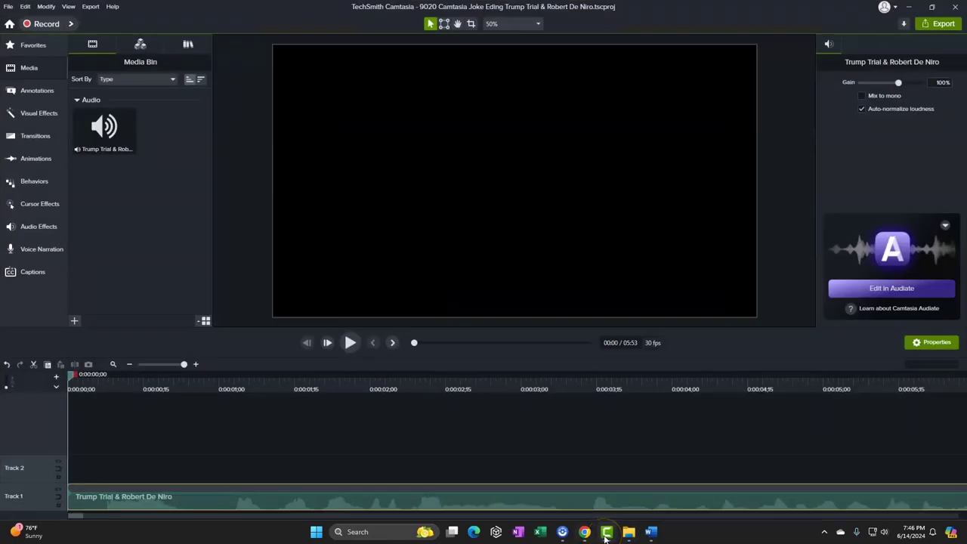
{"action": "left_click", "coordinate": [651, 533]}
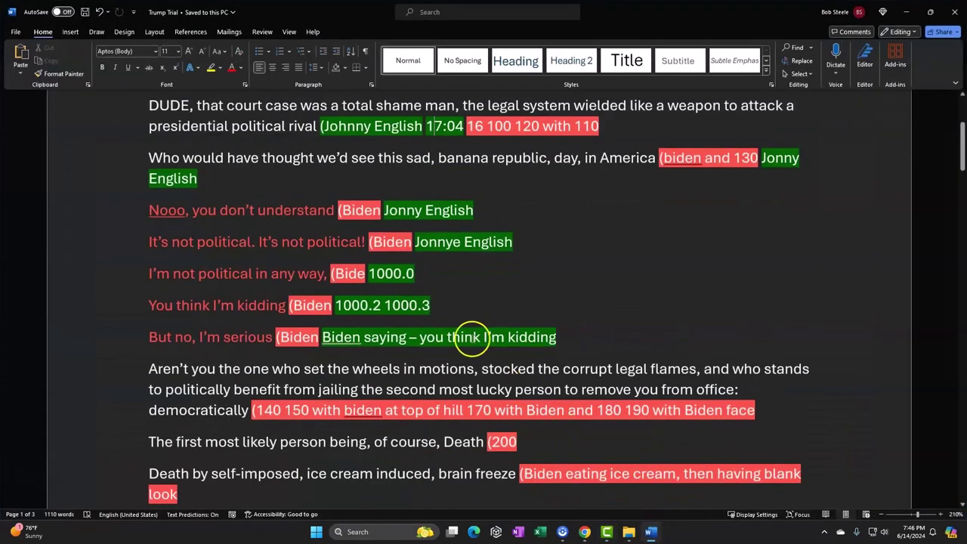
{"action": "scroll", "coordinate": [470, 339], "scroll_direction": "down", "scroll_amount": 5}
{"action": "scroll", "coordinate": [471, 338], "scroll_direction": "down", "scroll_amount": 3}
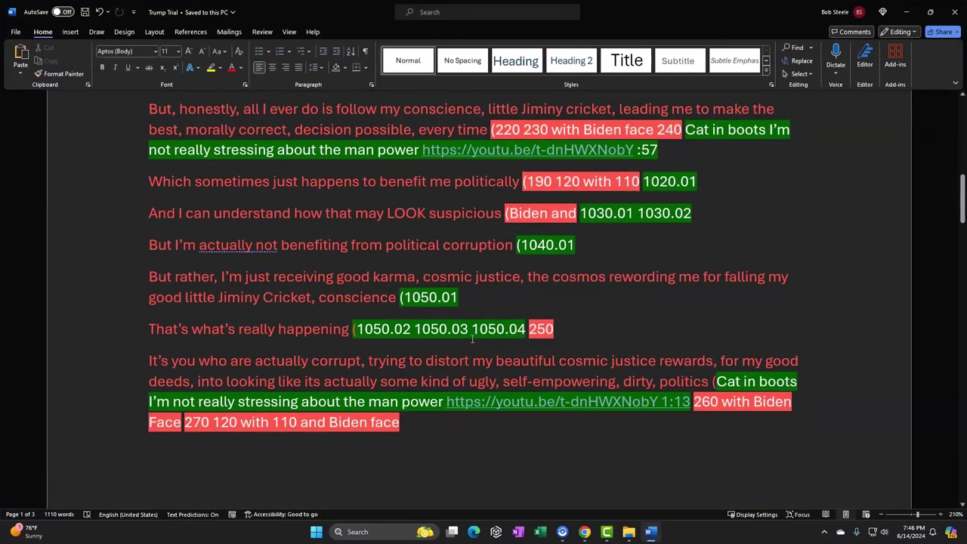
{"action": "scroll", "coordinate": [473, 340], "scroll_direction": "up", "scroll_amount": 15}
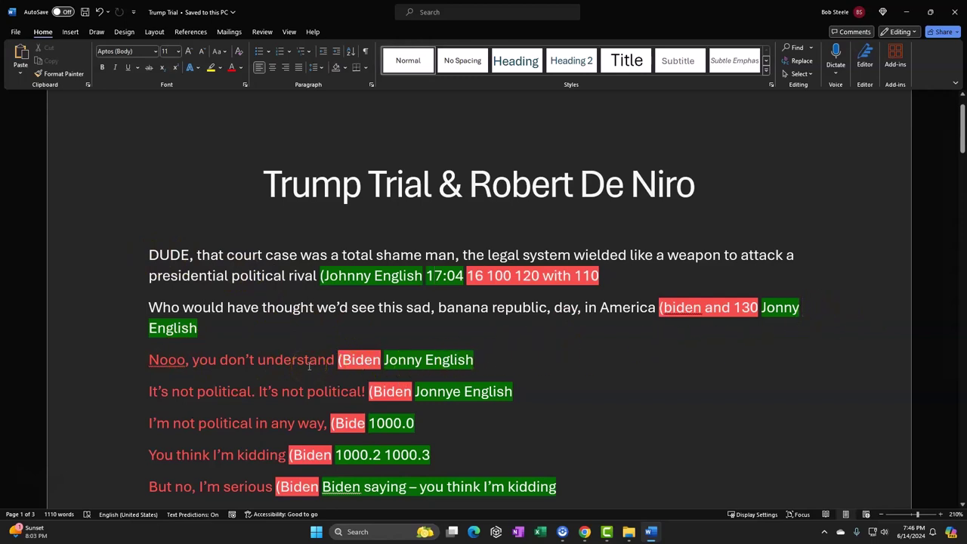
{"action": "scroll", "coordinate": [306, 361], "scroll_direction": "down", "scroll_amount": 2}
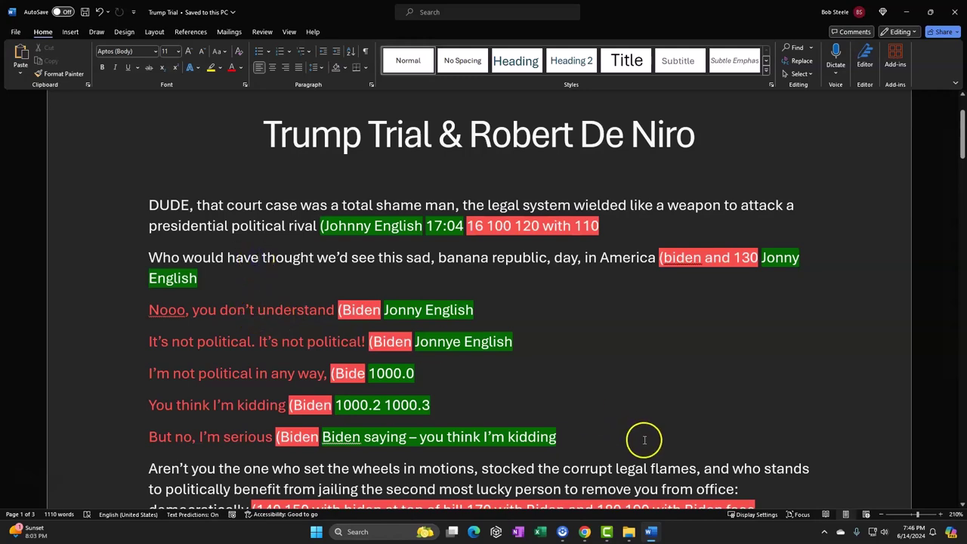
Open the Camtasia Recorder over the Word script, check its screen, microphone and system audio sources, and close it without recording
{"action": "left_click", "coordinate": [651, 531]}
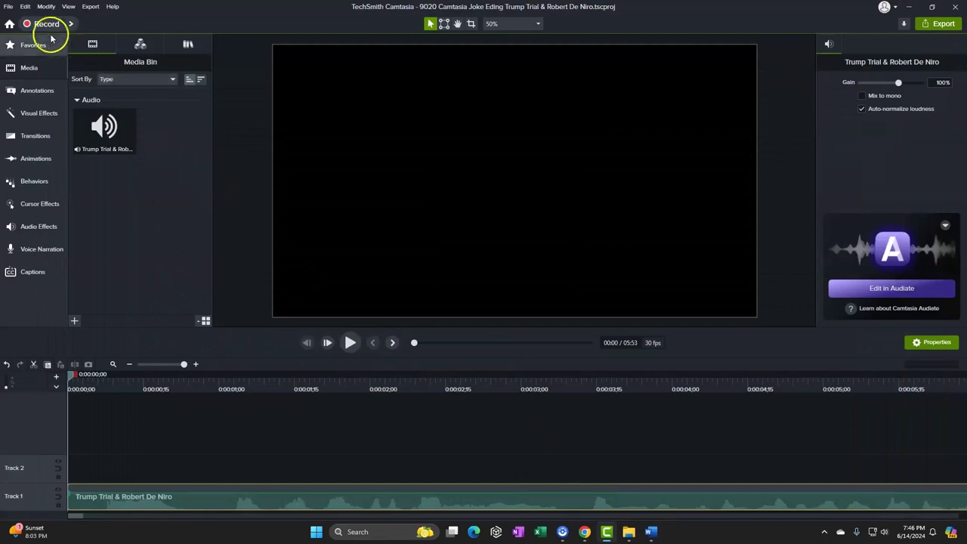
{"action": "key", "text": "alt+Tab"}
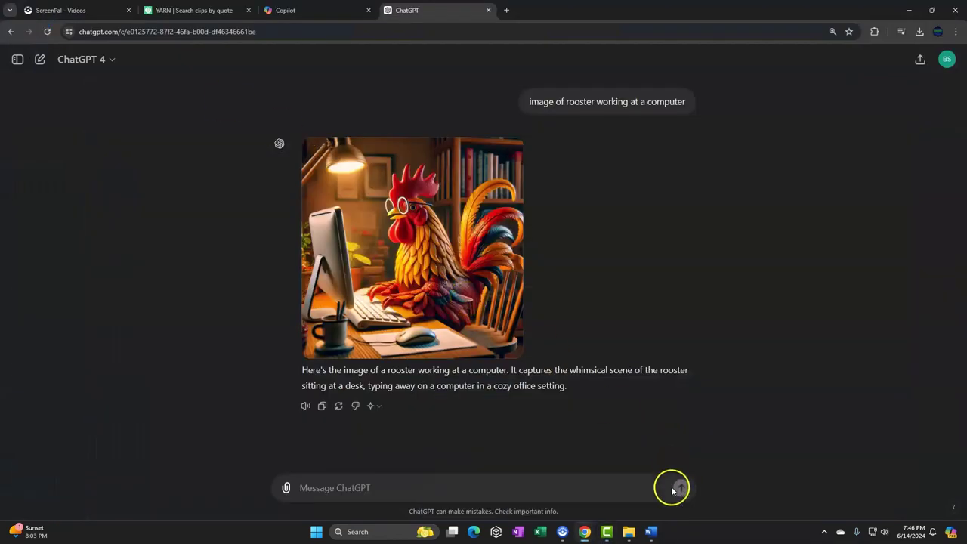
{"action": "left_click", "coordinate": [644, 535]}
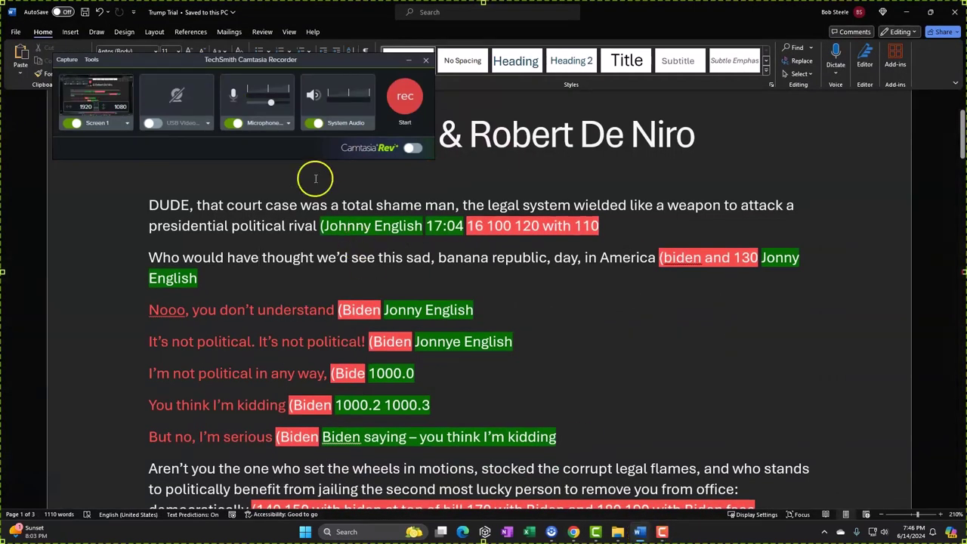
{"action": "left_click", "coordinate": [78, 123]}
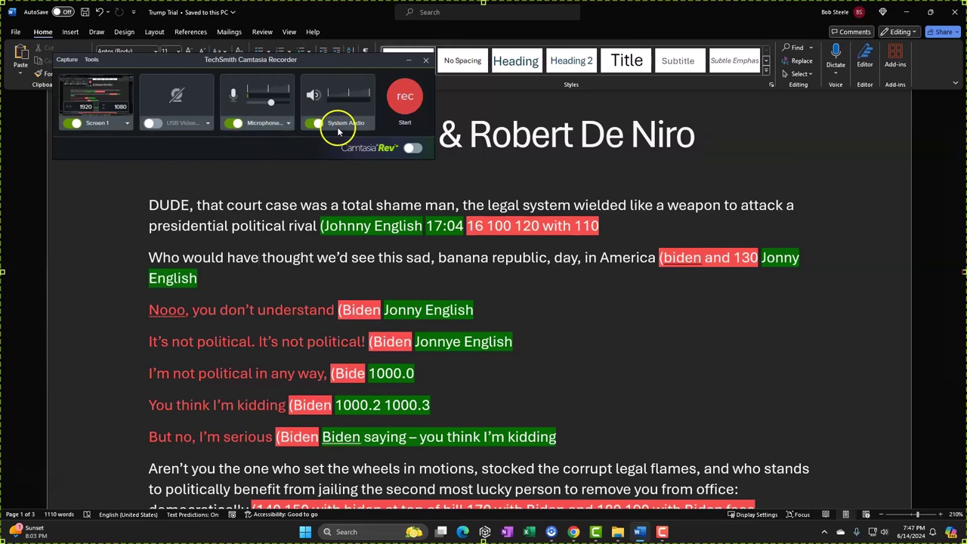
{"action": "left_click", "coordinate": [426, 60]}
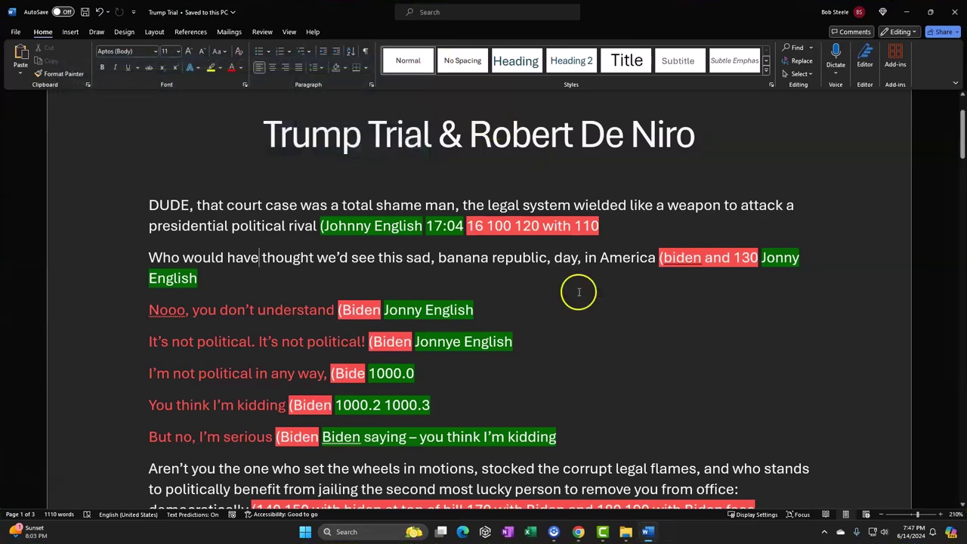
Play about the first three seconds of the Trump Trial & Robert De Niro audio in Camtasia and return the playhead to the start
{"action": "left_click", "coordinate": [603, 532]}
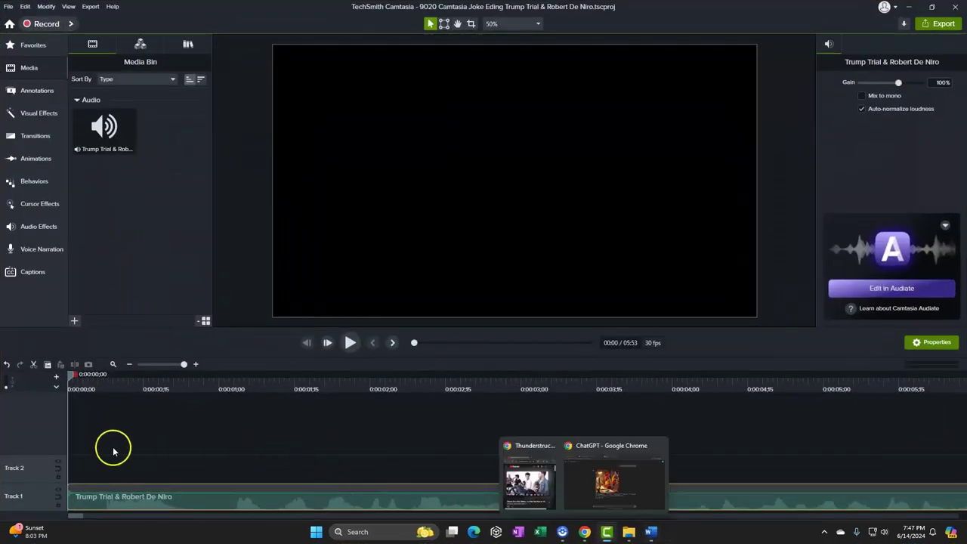
{"action": "left_click", "coordinate": [227, 453]}
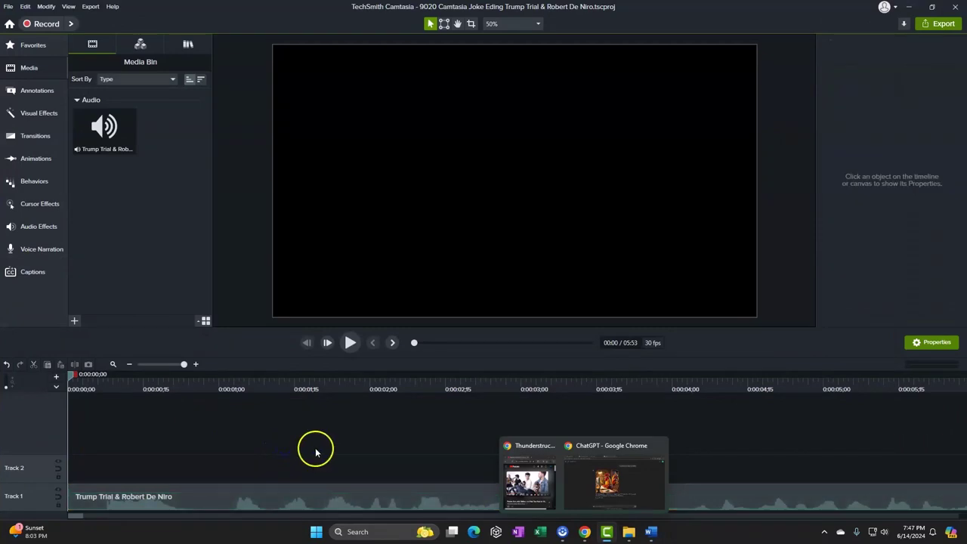
{"action": "left_click", "coordinate": [607, 532]}
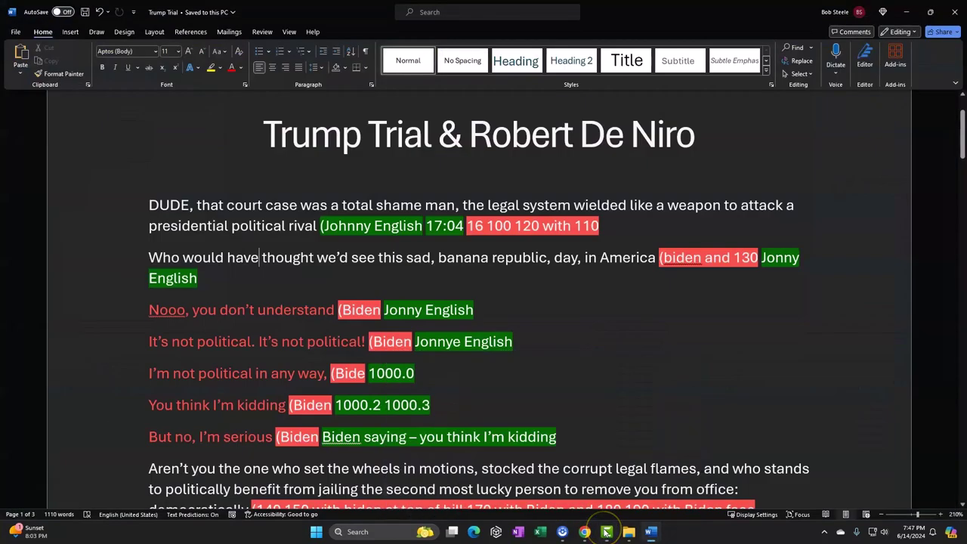
{"action": "left_click", "coordinate": [606, 532]}
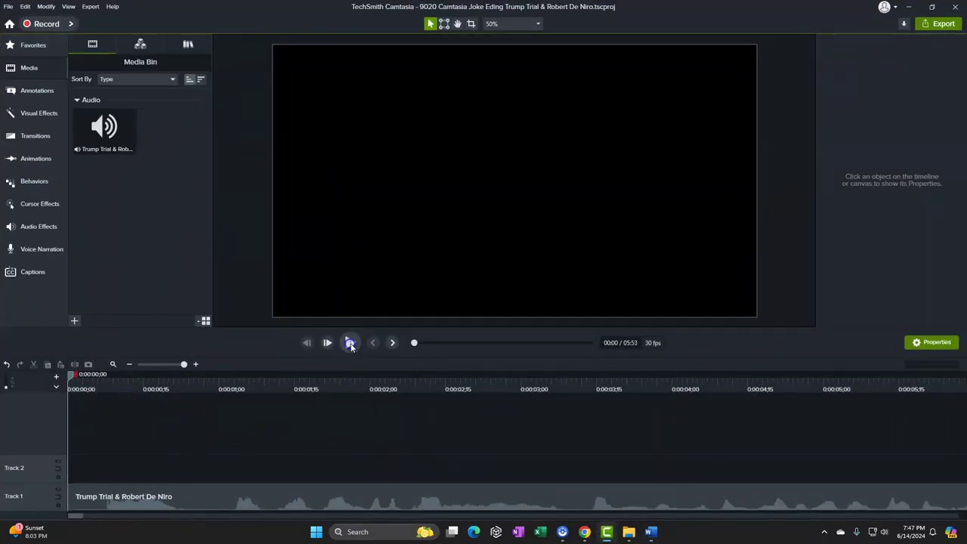
{"action": "left_click", "coordinate": [349, 344]}
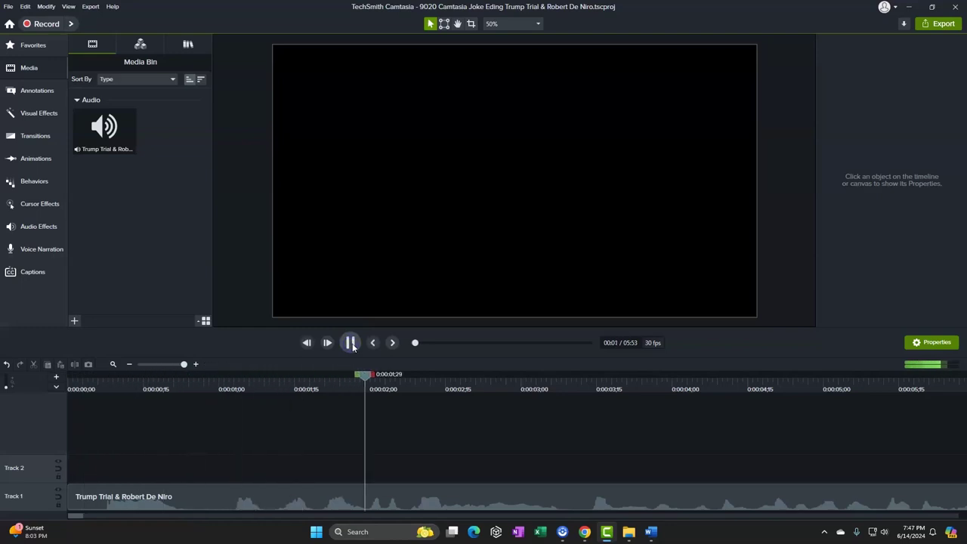
{"action": "left_click", "coordinate": [569, 386]}
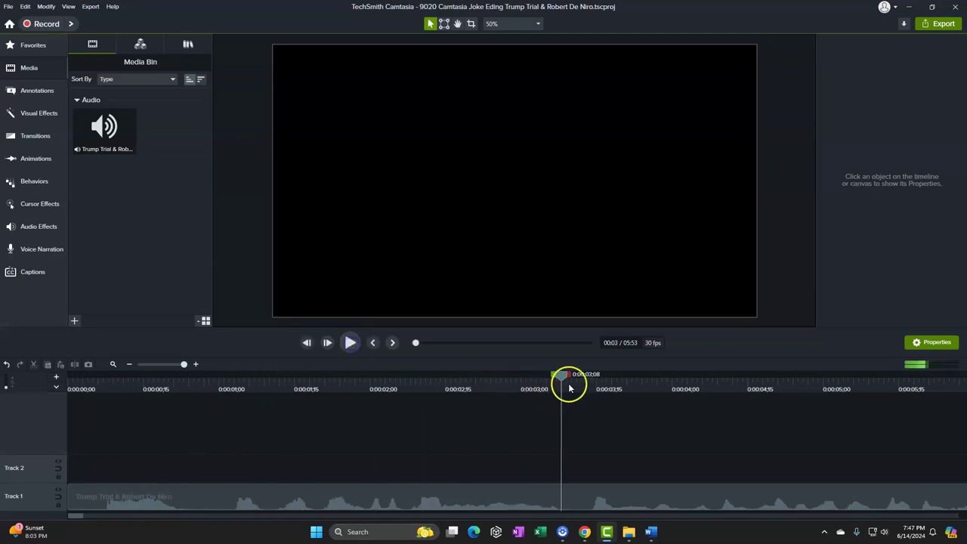
{"action": "left_click_drag", "start_coordinate": [569, 386], "coordinate": [70, 397]}
{"action": "left_click", "coordinate": [200, 419]}
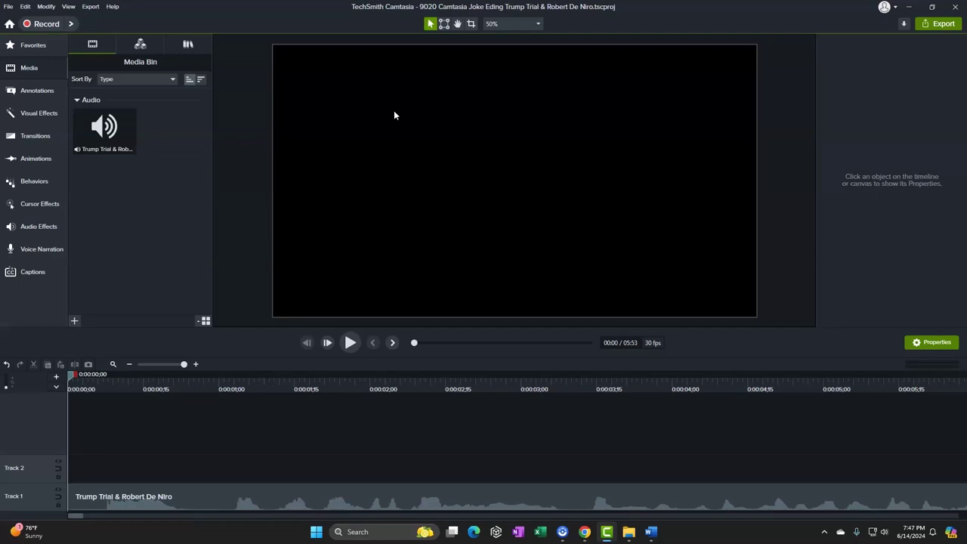
Switch to the Word script and select the opening paragraph beginning "DUDE, that court case was a total shame man"
{"action": "left_click", "coordinate": [654, 533]}
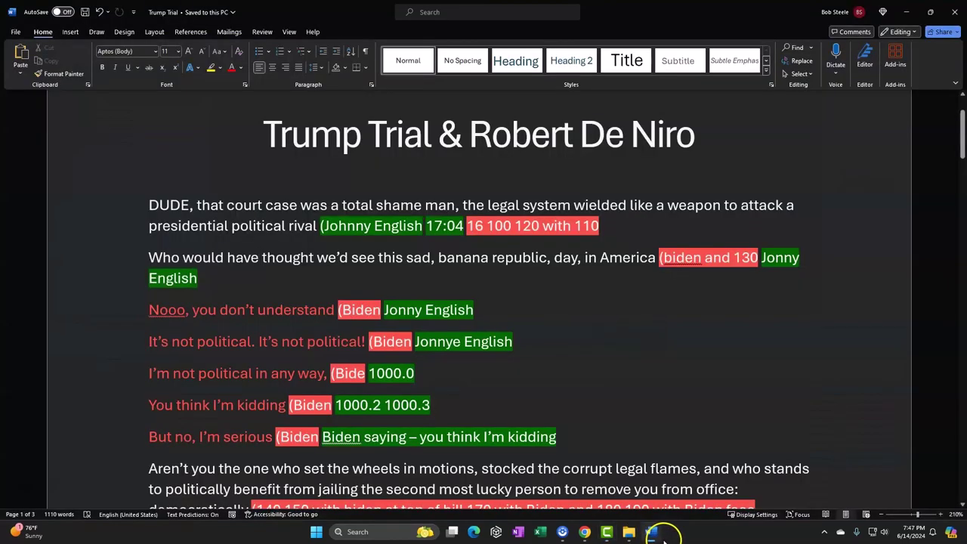
{"action": "left_click", "coordinate": [324, 225]}
{"action": "double_click", "coordinate": [128, 205]}
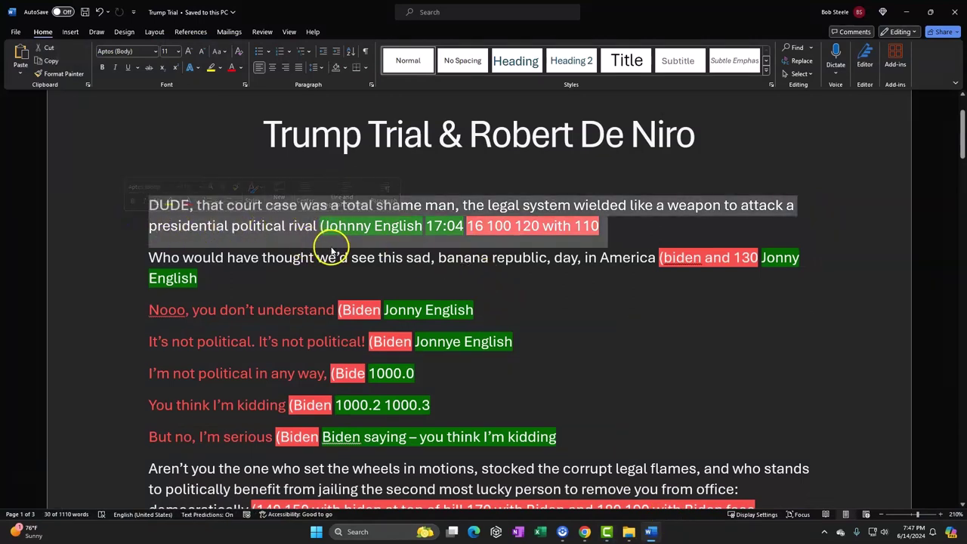
In Camtasia, add Accounting rocks from the Accounting library to the start of Track 2 and enlarge it to about 186% near the canvas centre
{"action": "left_click", "coordinate": [651, 532]}
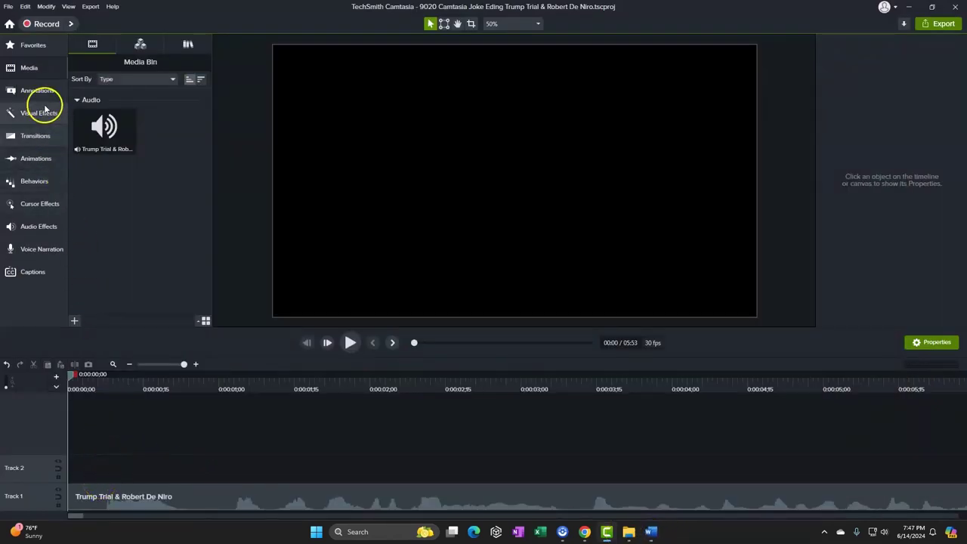
{"action": "left_click", "coordinate": [188, 46]}
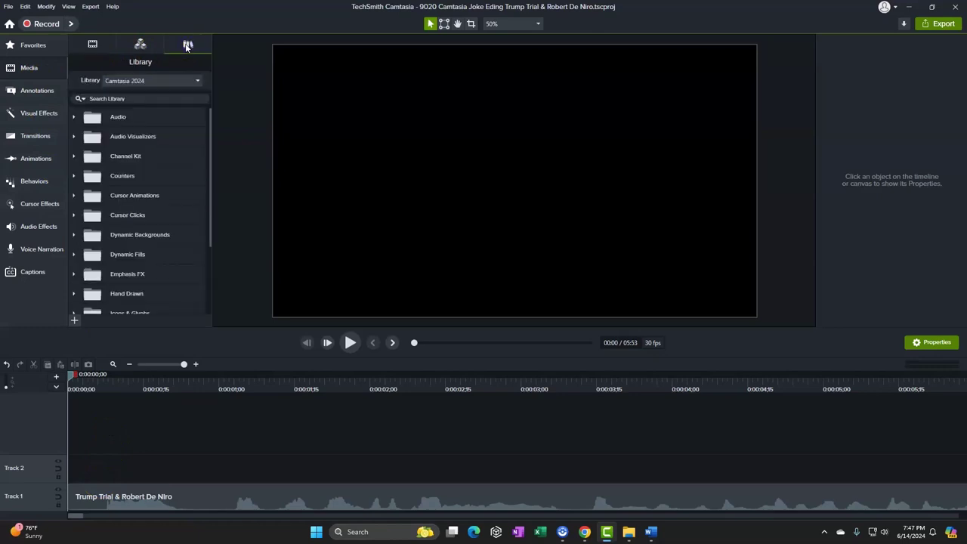
{"action": "left_click", "coordinate": [139, 46]}
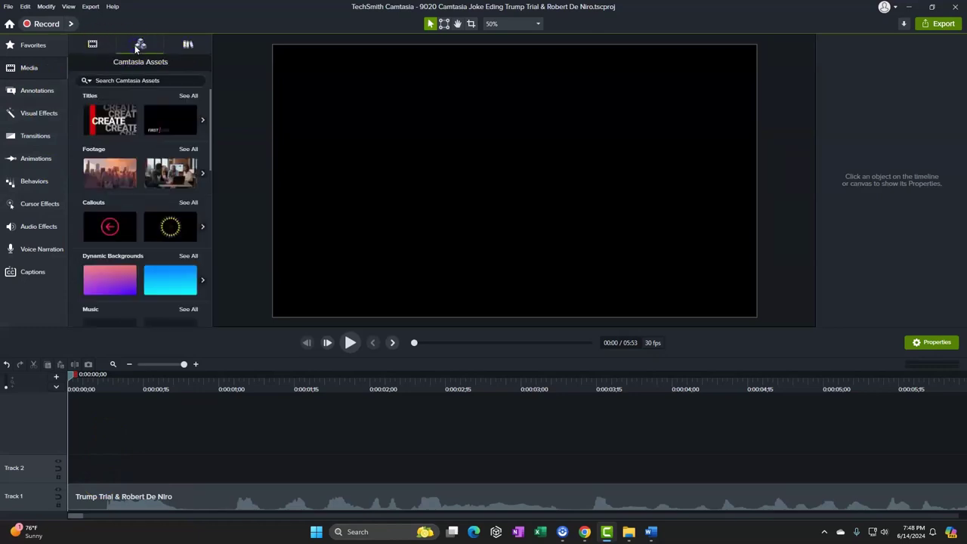
{"action": "left_click", "coordinate": [181, 44]}
{"action": "scroll", "coordinate": [149, 215], "scroll_direction": "down", "scroll_amount": 3}
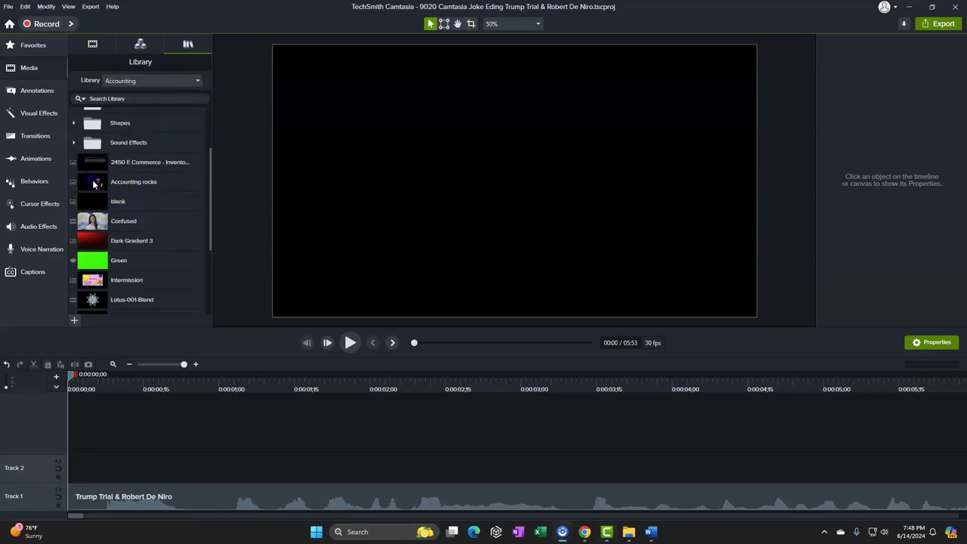
{"action": "left_click", "coordinate": [93, 184]}
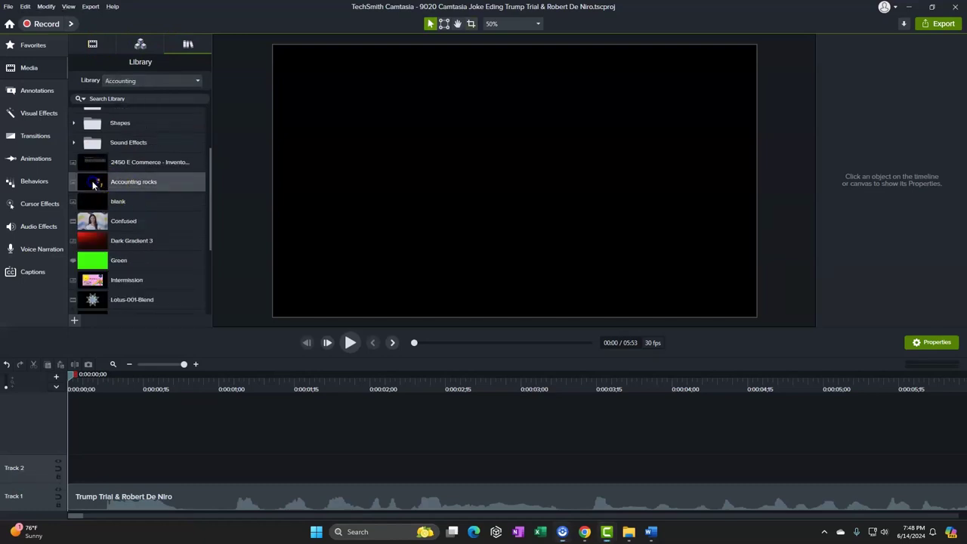
{"action": "left_click_drag", "start_coordinate": [94, 185], "coordinate": [232, 420]}
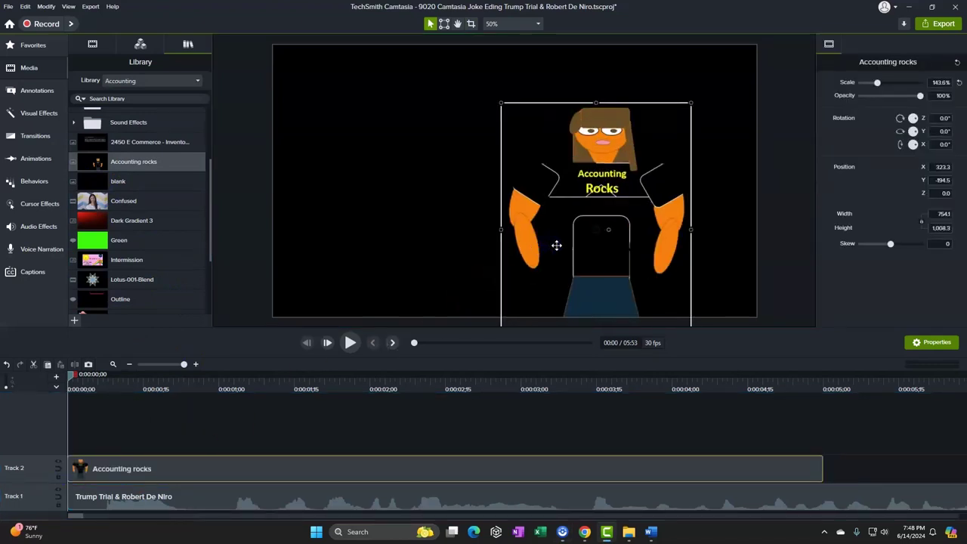
{"action": "left_click_drag", "start_coordinate": [556, 244], "coordinate": [519, 264]}
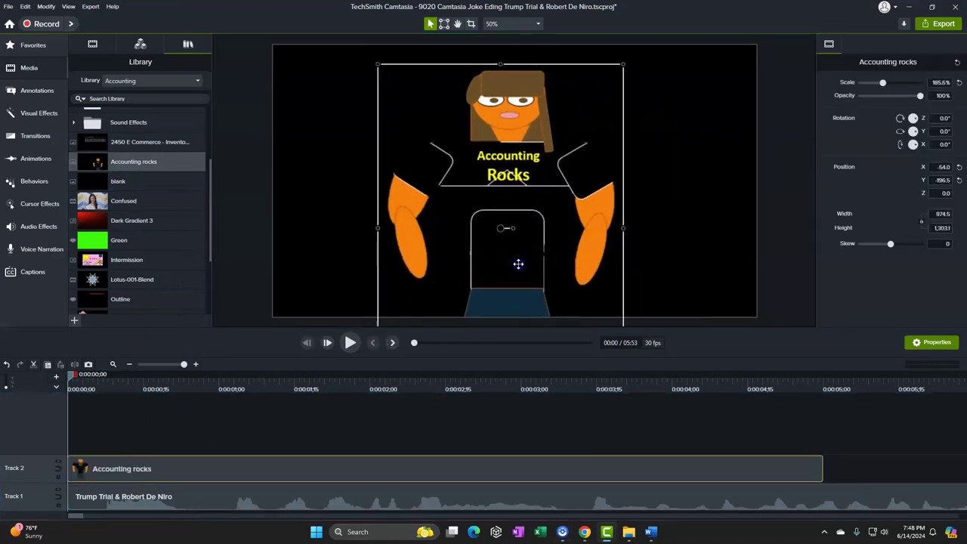
Check the opening paragraph's image numbers in the Word script and locate images 100.00, 120.00 and 110.00 in the AI Images folder
{"action": "left_click", "coordinate": [653, 532]}
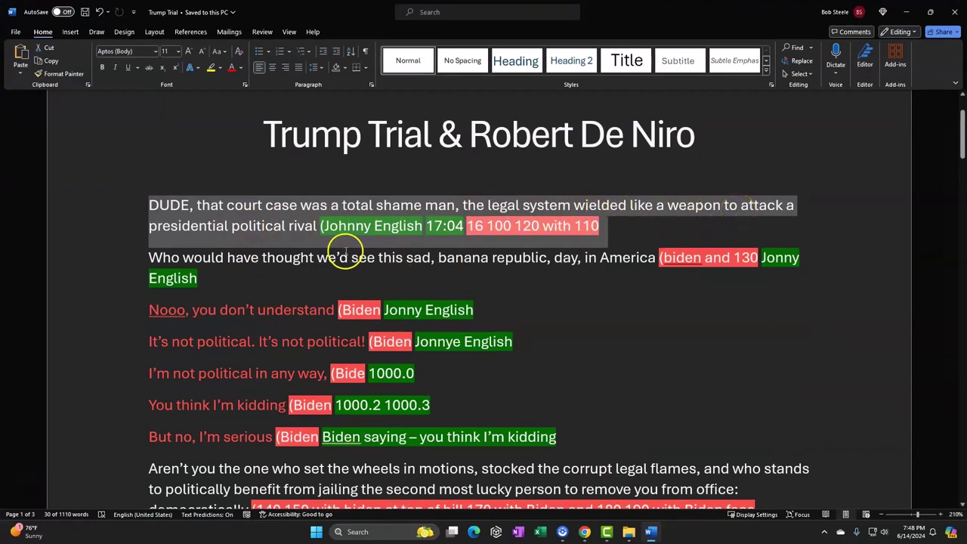
{"action": "left_click", "coordinate": [498, 226]}
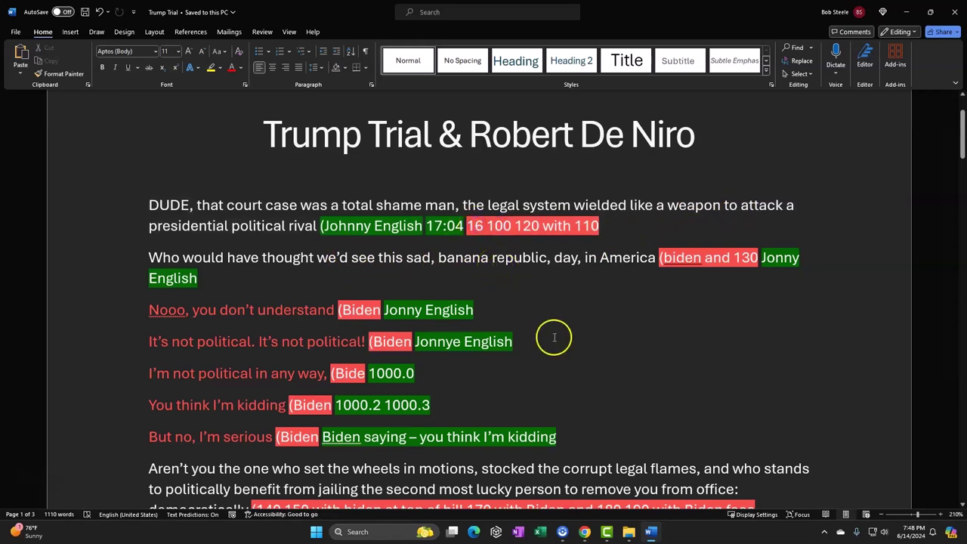
{"action": "mouse_move", "coordinate": [629, 531]}
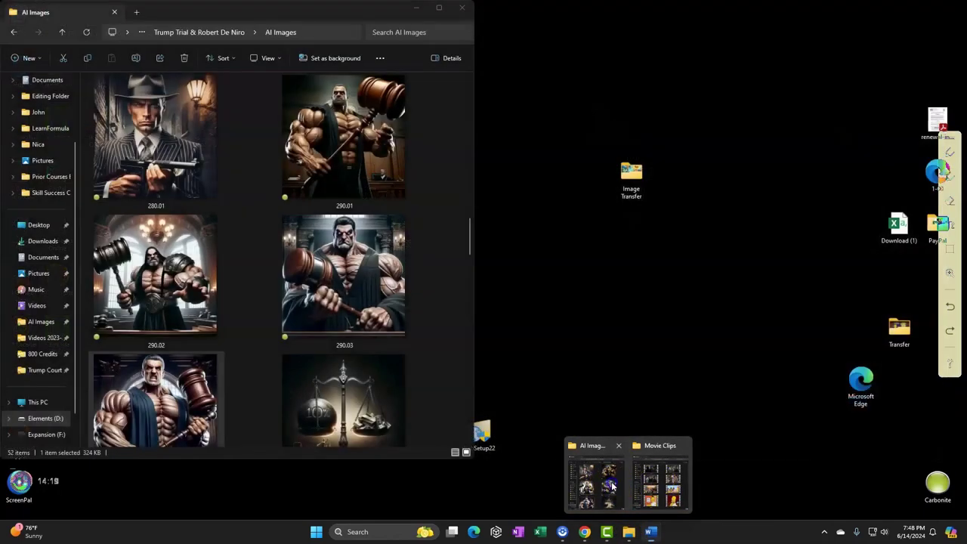
{"action": "left_click", "coordinate": [608, 485]}
{"action": "scroll", "coordinate": [297, 270], "scroll_direction": "down", "scroll_amount": 10}
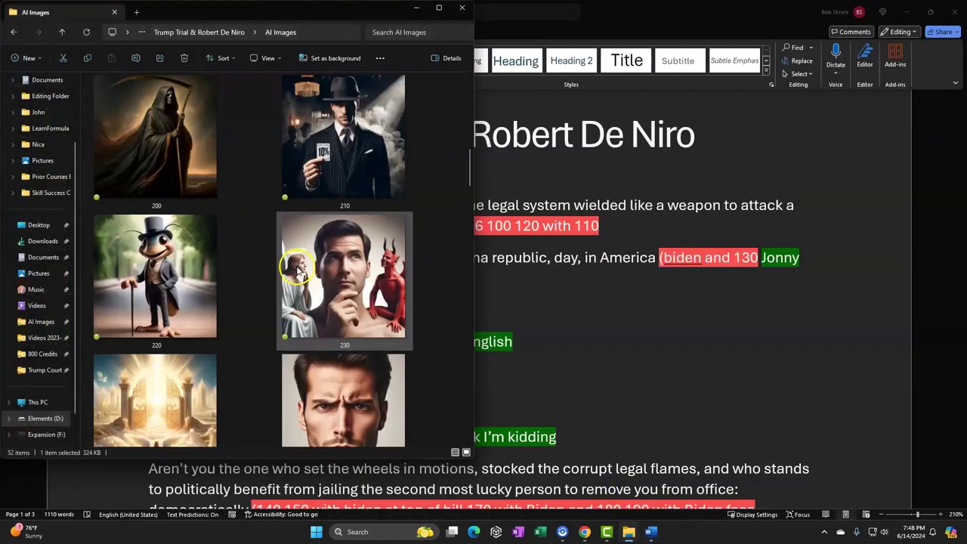
{"action": "scroll", "coordinate": [297, 270], "scroll_direction": "up", "scroll_amount": 5}
{"action": "left_click", "coordinate": [172, 157]}
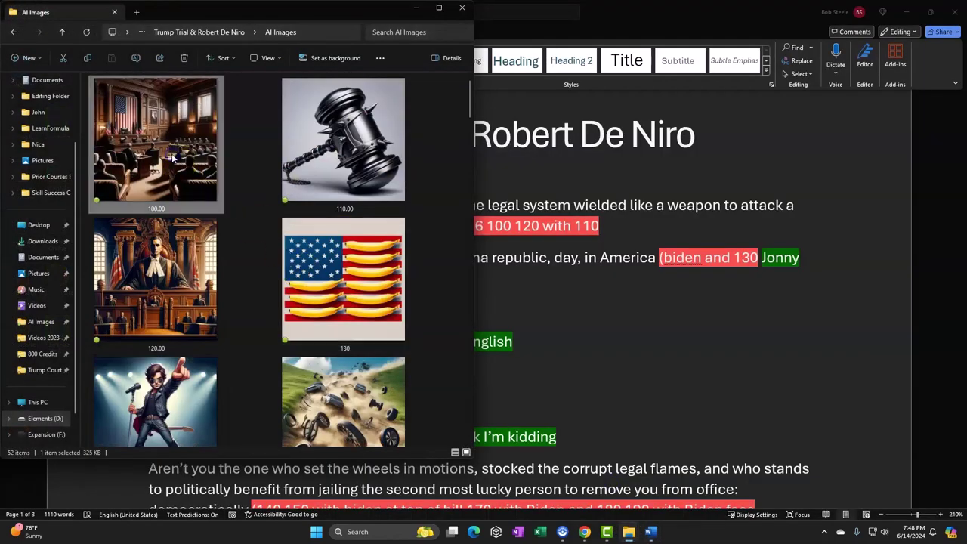
{"action": "left_click", "coordinate": [174, 254]}
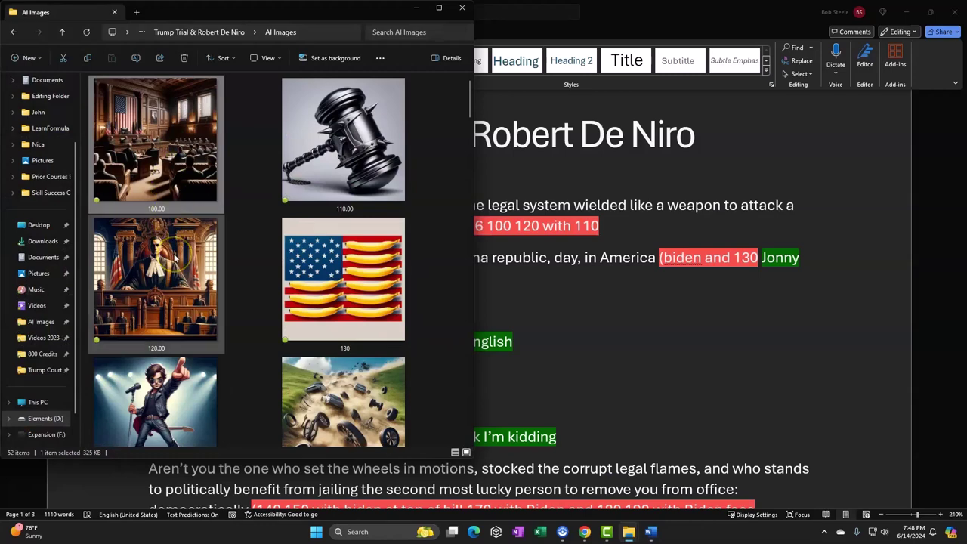
{"action": "left_click", "coordinate": [361, 280]}
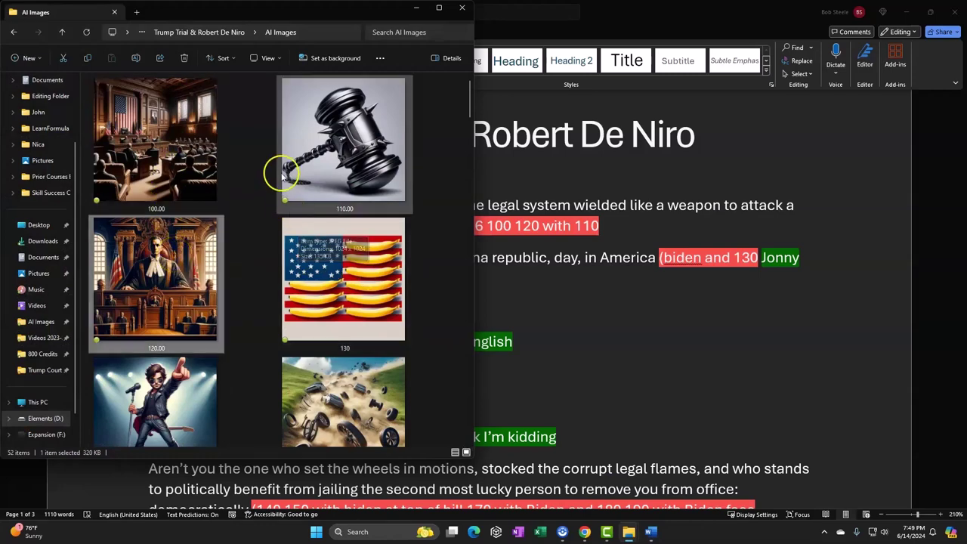
{"action": "left_click", "coordinate": [651, 532]}
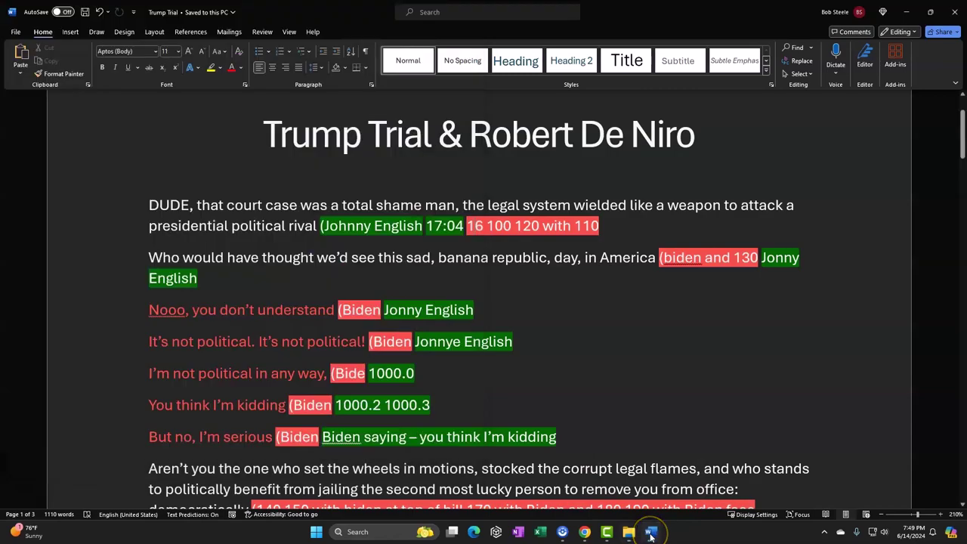
In Camtasia, play the narration to about 0:00:01;28 and split the Accounting rocks clip on Track 2 there
{"action": "left_click", "coordinate": [608, 531]}
{"action": "left_click", "coordinate": [350, 345]}
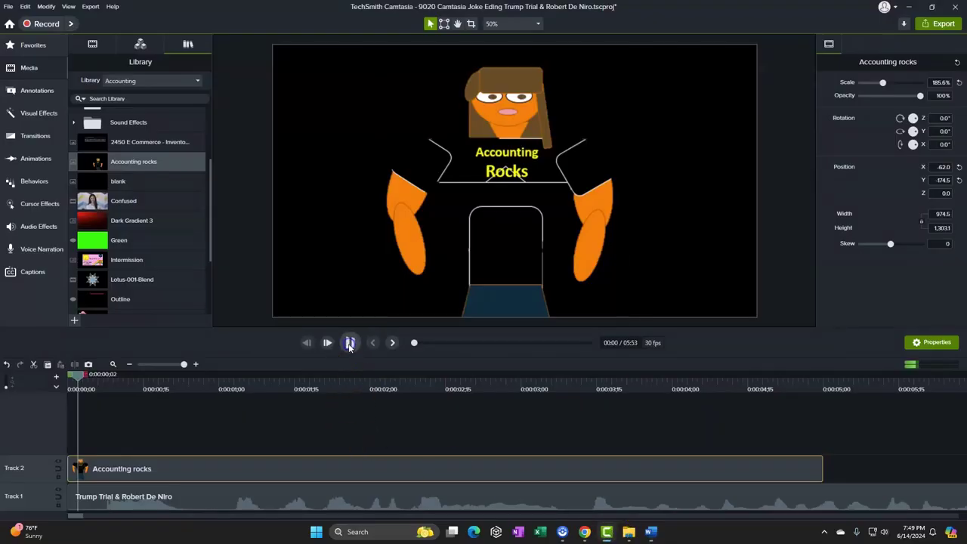
{"action": "left_click", "coordinate": [350, 344]}
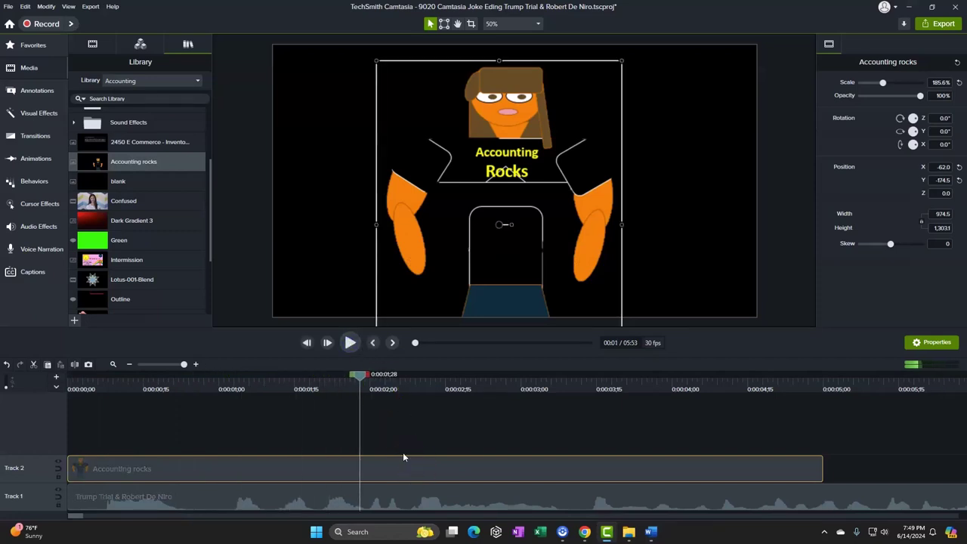
{"action": "key", "text": "s"}
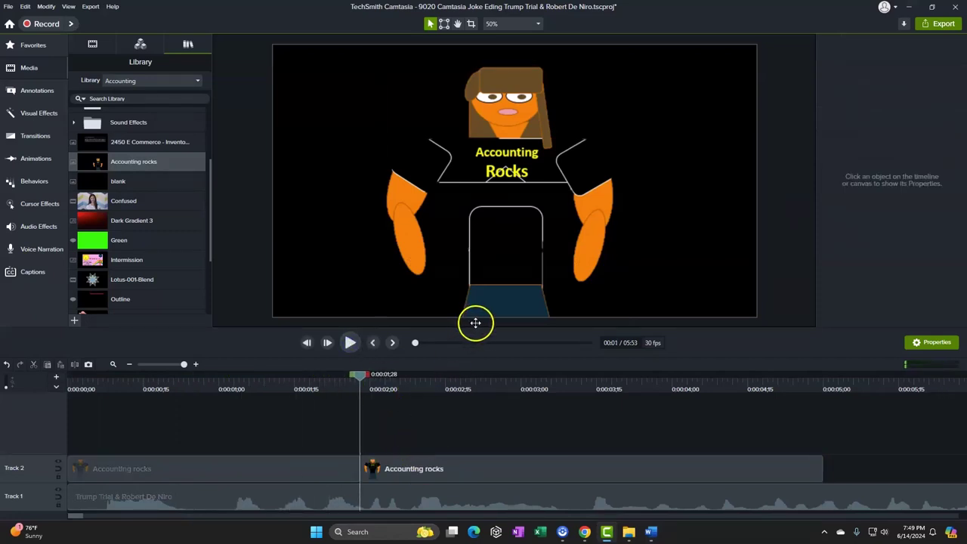
Bring up the AI Images and Movie Clips folders and move both windows off the Camtasia screen onto the other monitor
{"action": "mouse_move", "coordinate": [628, 522]}
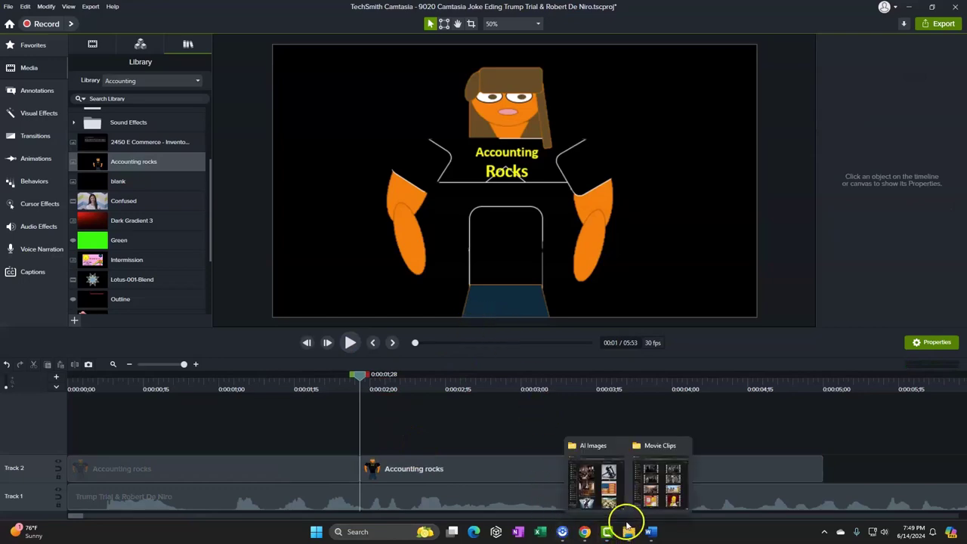
{"action": "left_click", "coordinate": [611, 479]}
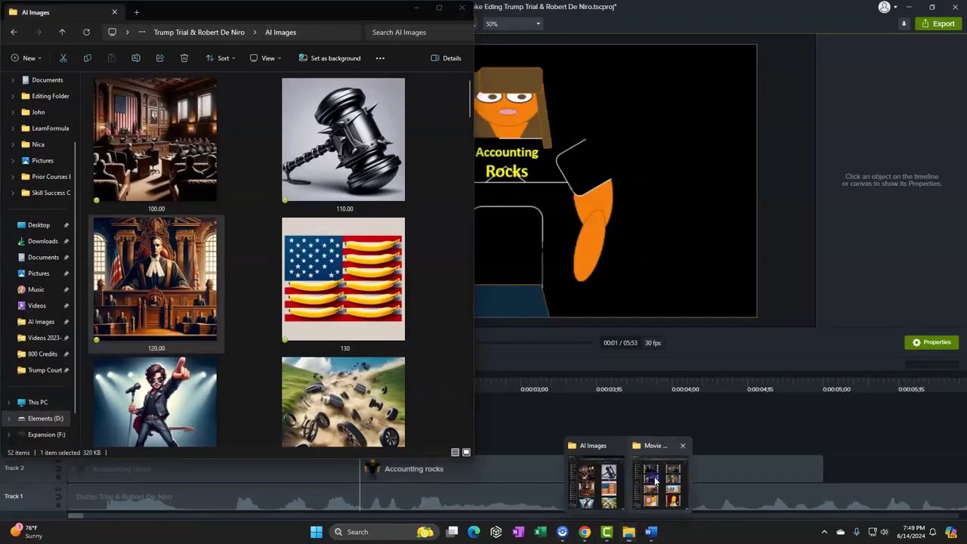
{"action": "left_click", "coordinate": [655, 479]}
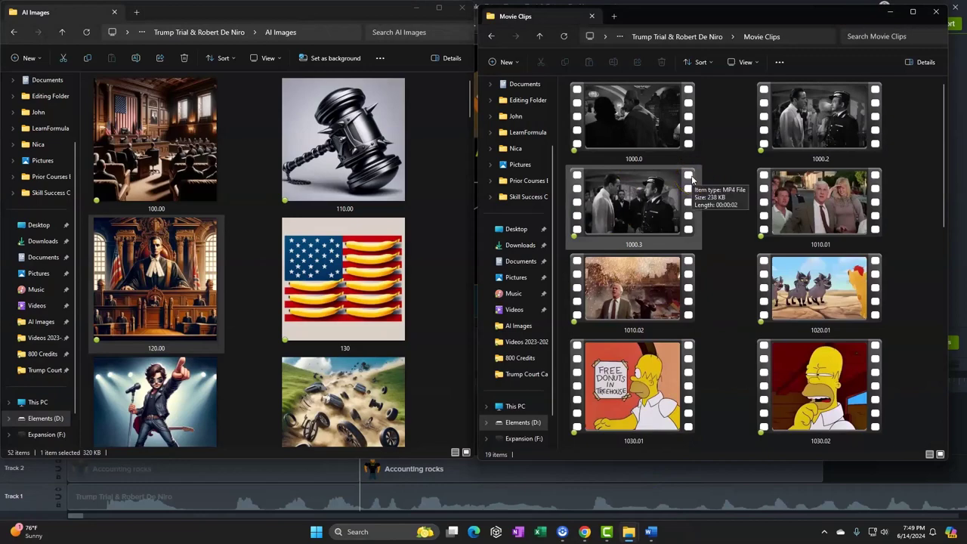
{"action": "left_click", "coordinate": [914, 13]}
{"action": "left_click", "coordinate": [912, 15]}
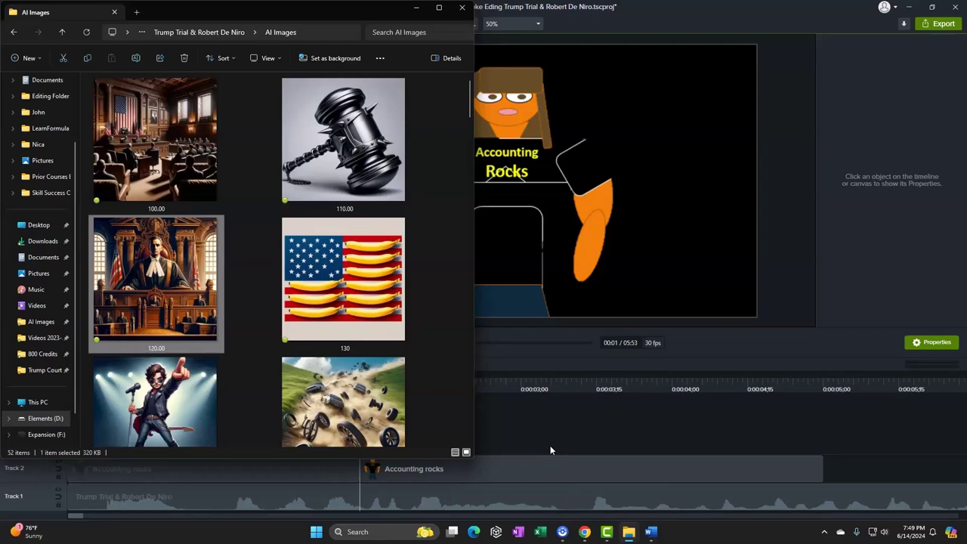
{"action": "left_click", "coordinate": [572, 433]}
{"action": "left_click", "coordinate": [571, 220]}
{"action": "left_click", "coordinate": [440, 13]}
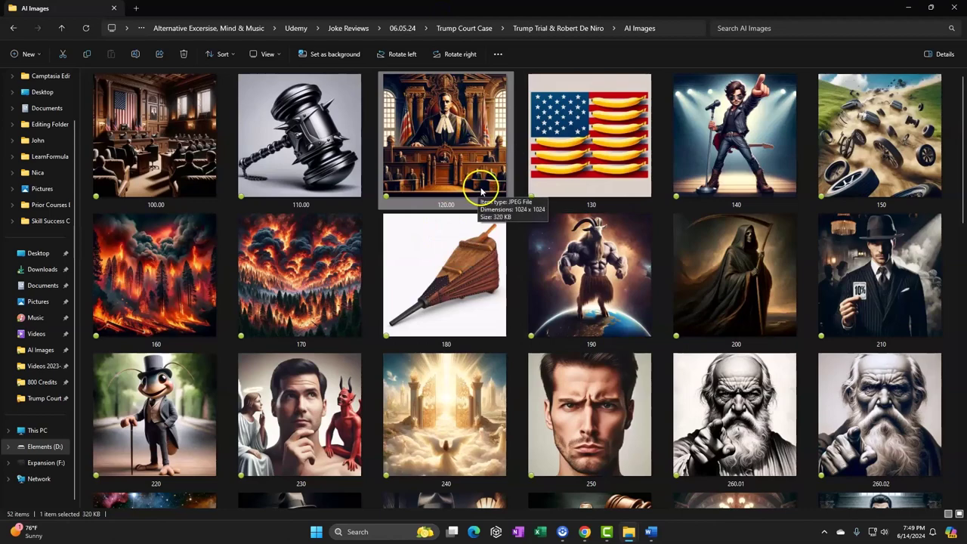
{"action": "key", "text": "Left"}
{"action": "key", "text": "Left"}
{"action": "left_click_drag", "start_coordinate": [344, 9], "coordinate": [966, 56]}
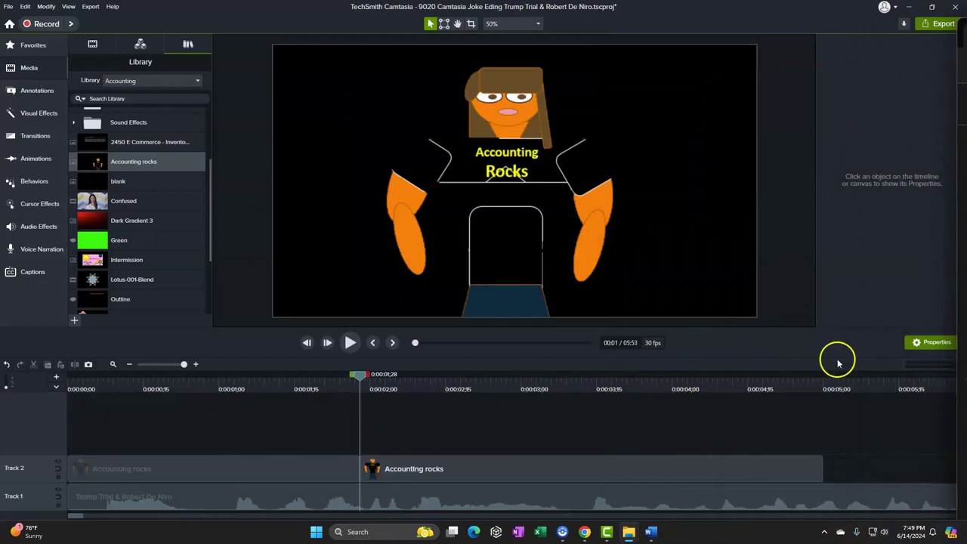
Shrink the second Accounting rocks clip to about 134% and place it against the canvas's right edge
{"action": "left_click", "coordinate": [414, 473]}
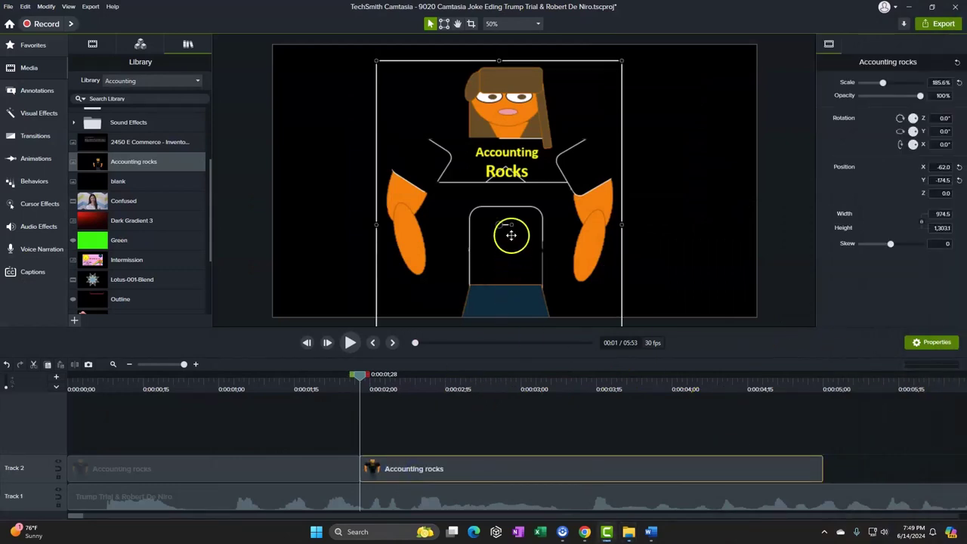
{"action": "left_click_drag", "start_coordinate": [512, 235], "coordinate": [624, 221]}
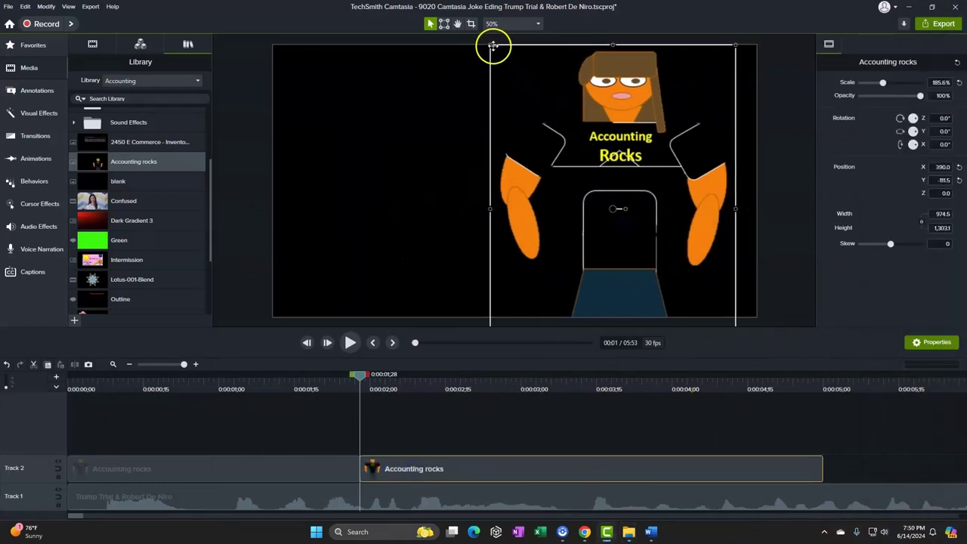
{"action": "left_click_drag", "start_coordinate": [492, 46], "coordinate": [560, 136]}
{"action": "left_click_drag", "start_coordinate": [640, 227], "coordinate": [658, 171]}
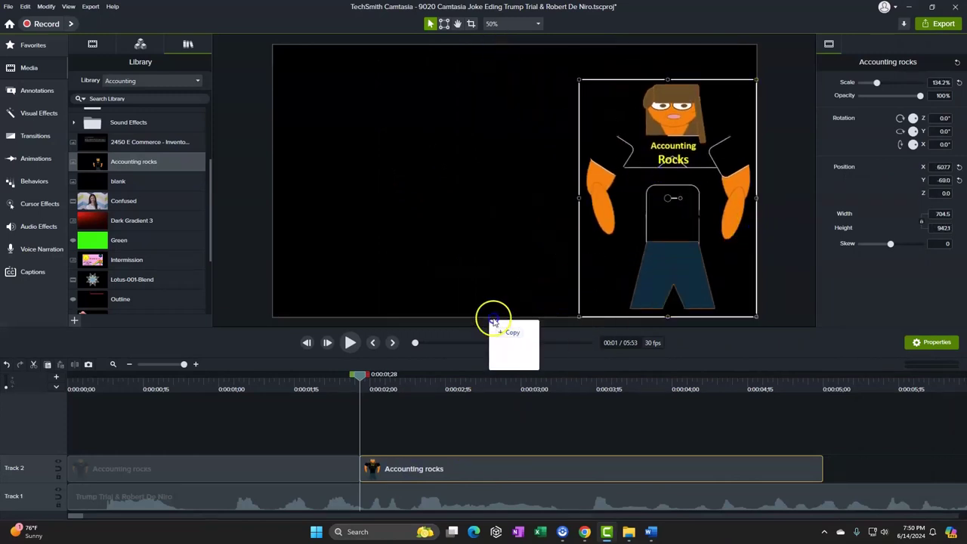
Import image 100.00 onto Track 3 at the split, continuing past the drive warning, and align it with the canvas's left edge
{"action": "left_click", "coordinate": [395, 432]}
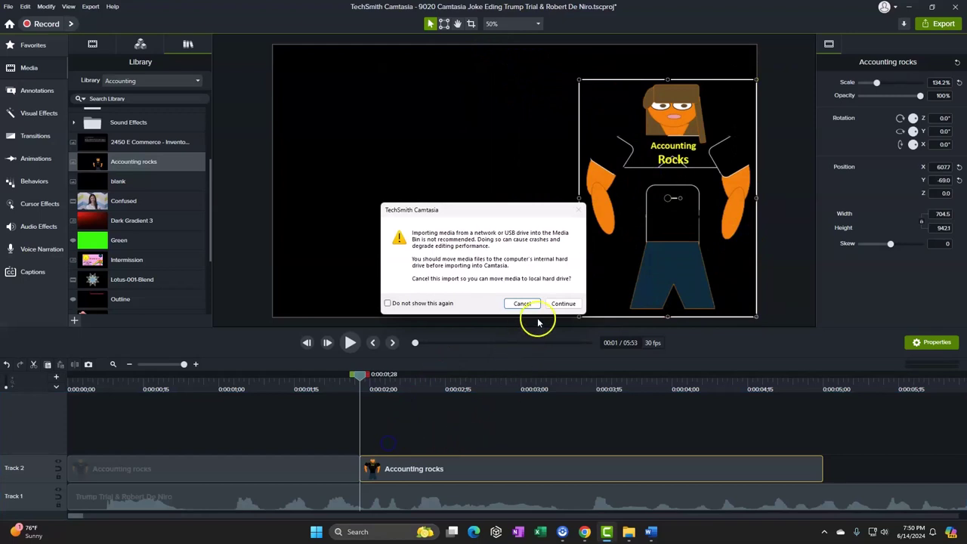
{"action": "left_click", "coordinate": [563, 303]}
{"action": "left_click_drag", "start_coordinate": [572, 421], "coordinate": [400, 441]}
{"action": "left_click_drag", "start_coordinate": [580, 237], "coordinate": [457, 240]}
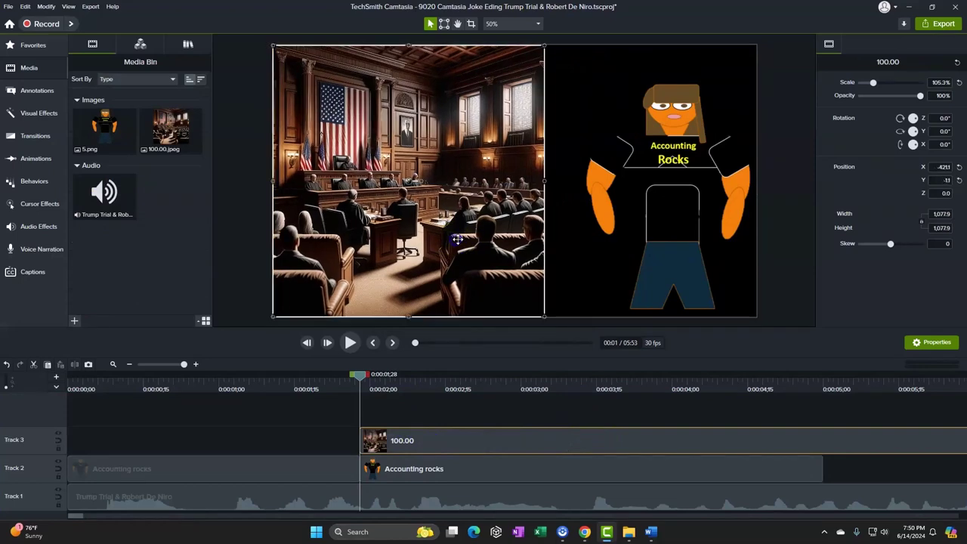
Shift the Accounting rocks character inward to about X 532, centring it in the black space beside the courtroom image
{"action": "left_click", "coordinate": [580, 259]}
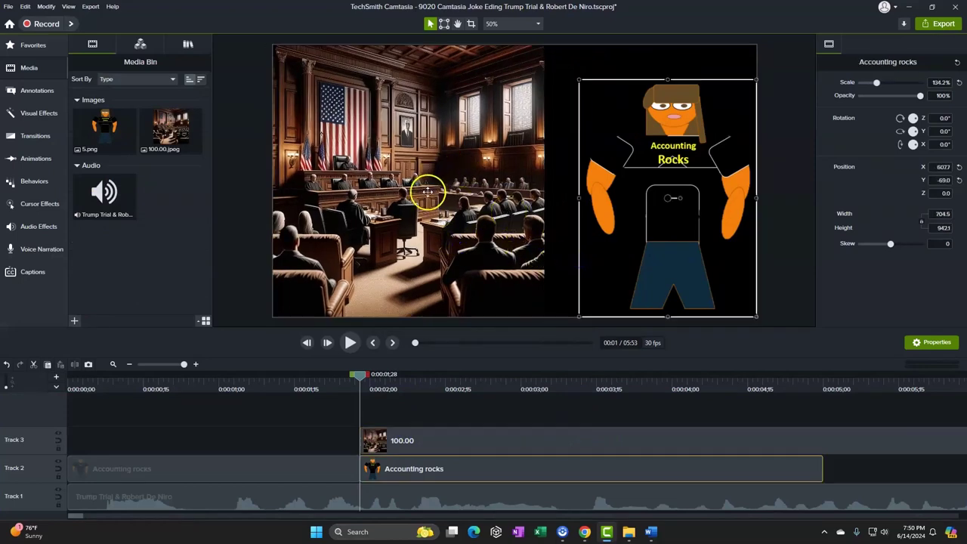
{"action": "left_click_drag", "start_coordinate": [654, 180], "coordinate": [637, 175]}
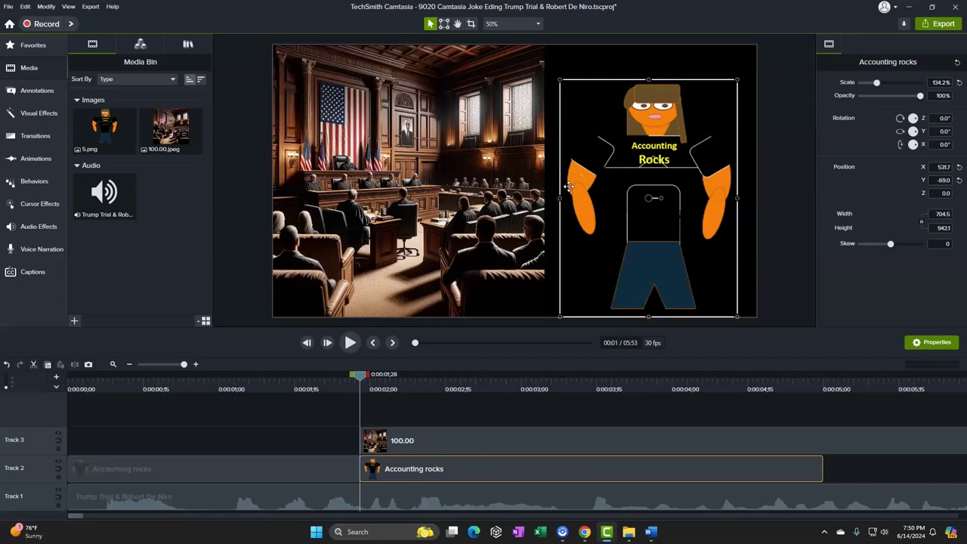
{"action": "left_click", "coordinate": [427, 177]}
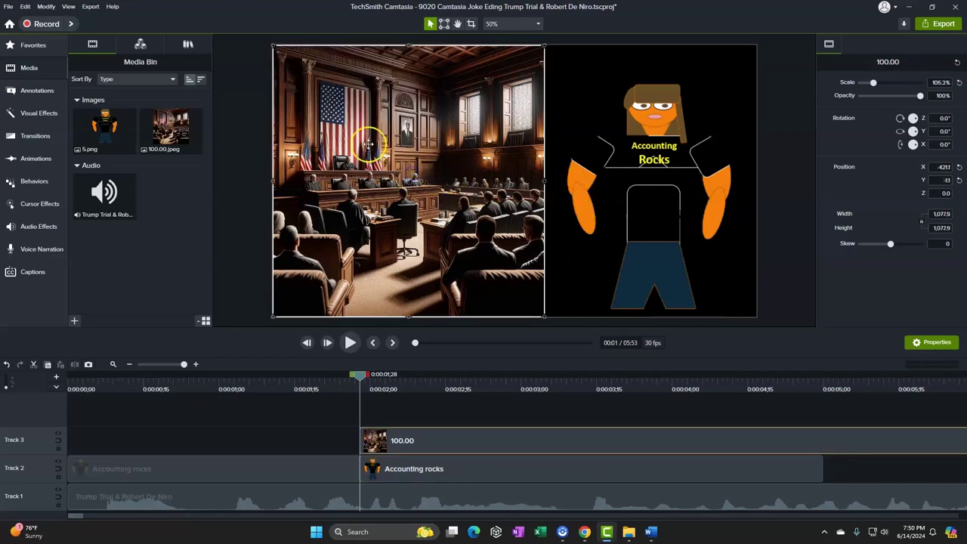
Apply the Shifting behavior to the second Accounting rocks clip and preview the animation
{"action": "left_click", "coordinate": [638, 164]}
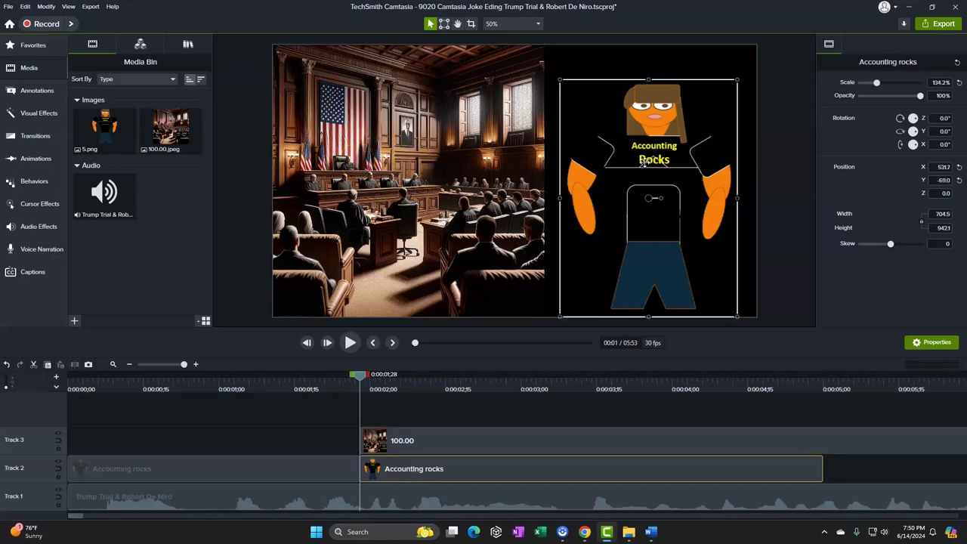
{"action": "left_click", "coordinate": [34, 182]}
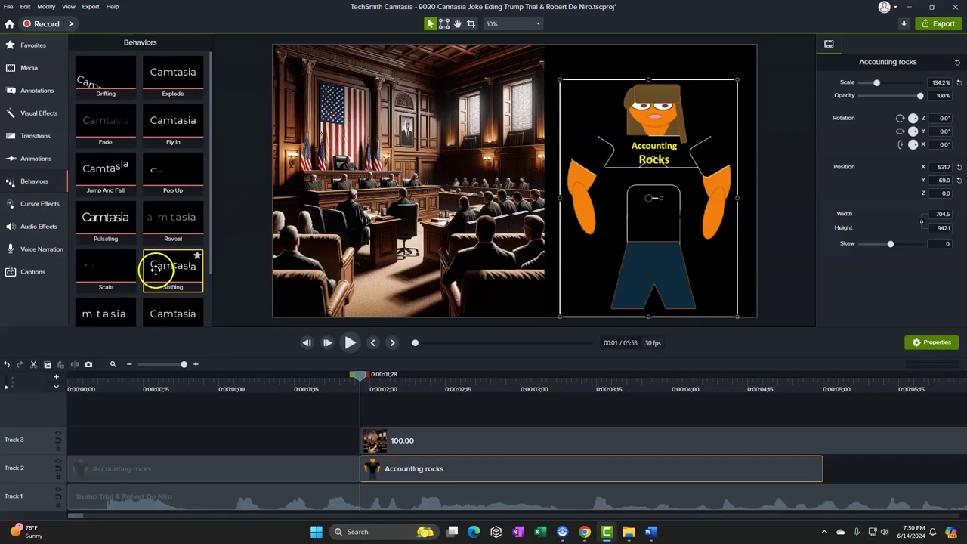
{"action": "left_click_drag", "start_coordinate": [156, 269], "coordinate": [439, 467]}
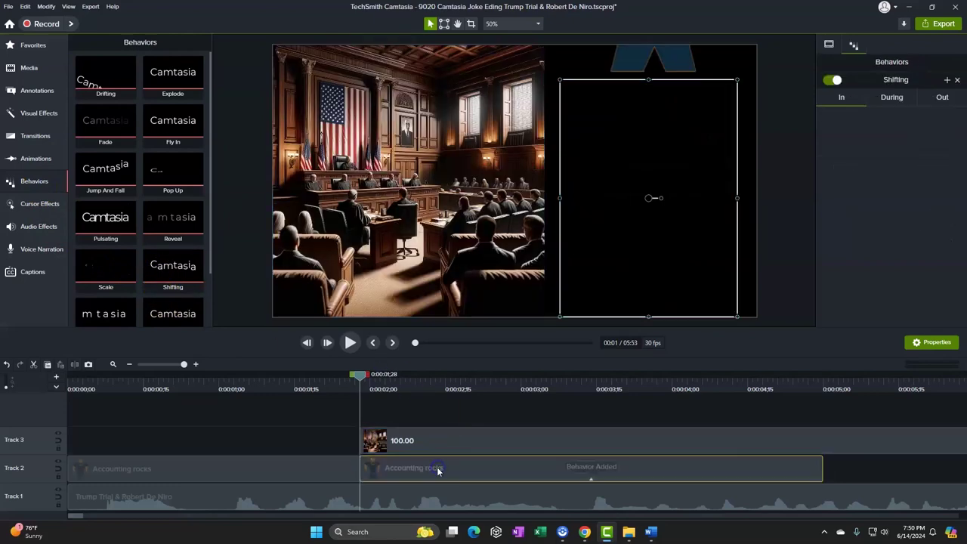
{"action": "left_click", "coordinate": [349, 343]}
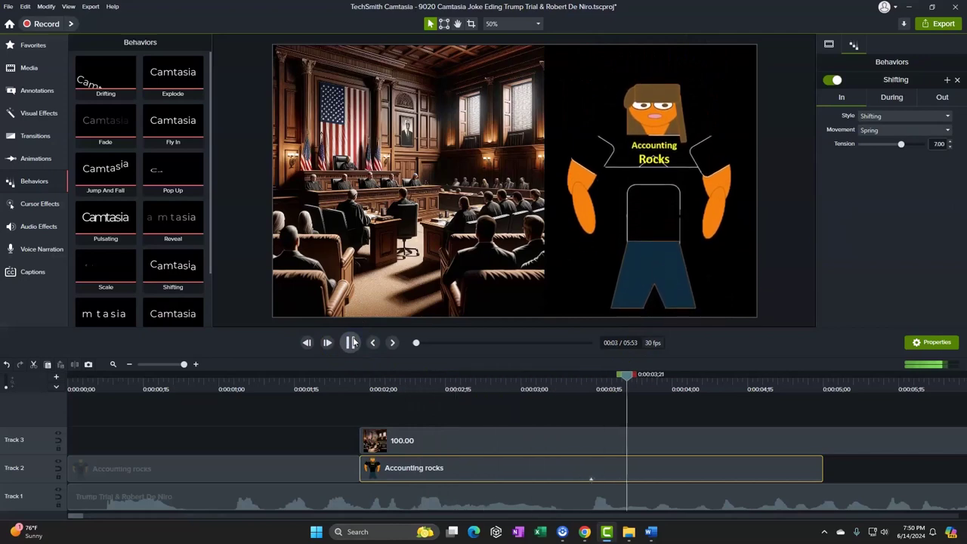
{"action": "left_click", "coordinate": [568, 286]}
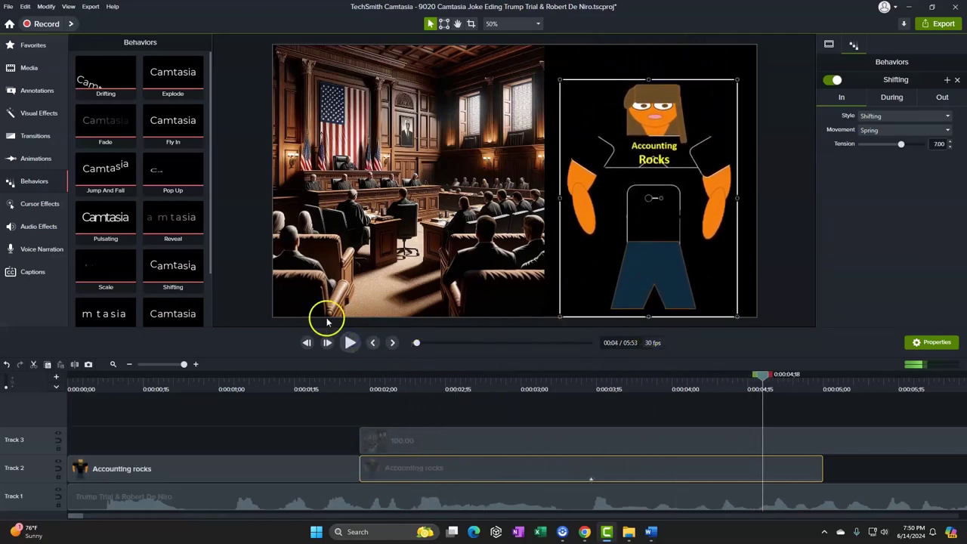
Add the Jump And Fall behavior to the second Accounting rocks clip and replay it from just before the clip begins
{"action": "left_click_drag", "start_coordinate": [106, 172], "coordinate": [489, 470]}
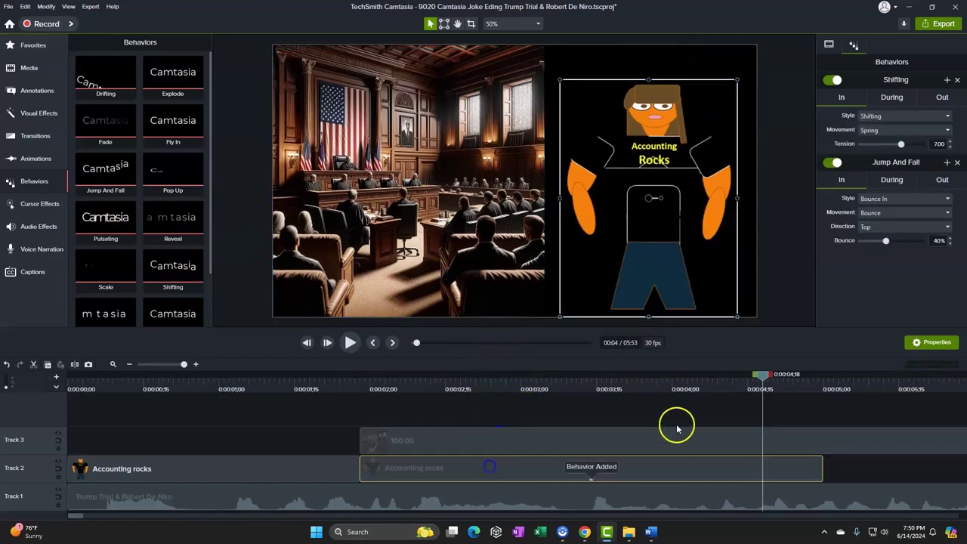
{"action": "left_click_drag", "start_coordinate": [764, 374], "coordinate": [334, 377]}
{"action": "left_click", "coordinate": [350, 342]}
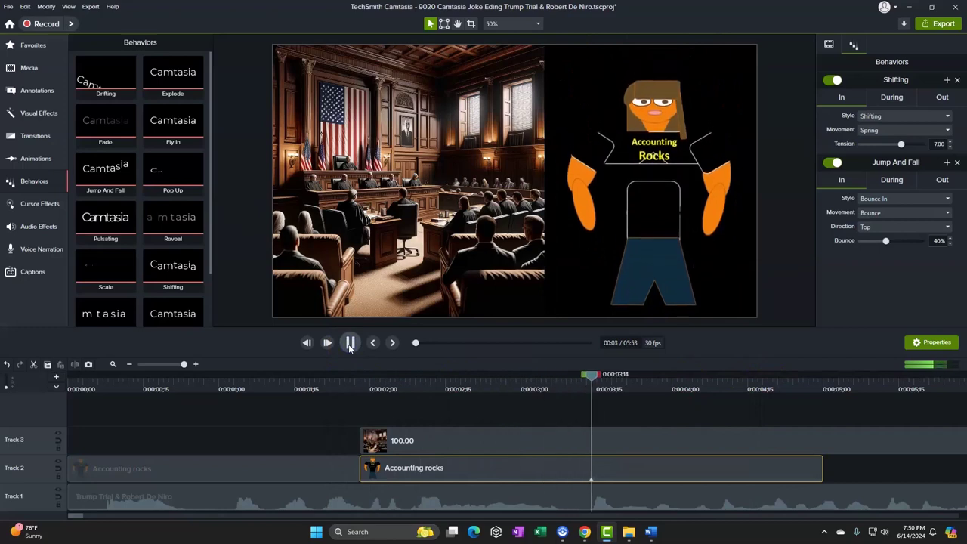
{"action": "left_click", "coordinate": [350, 342]}
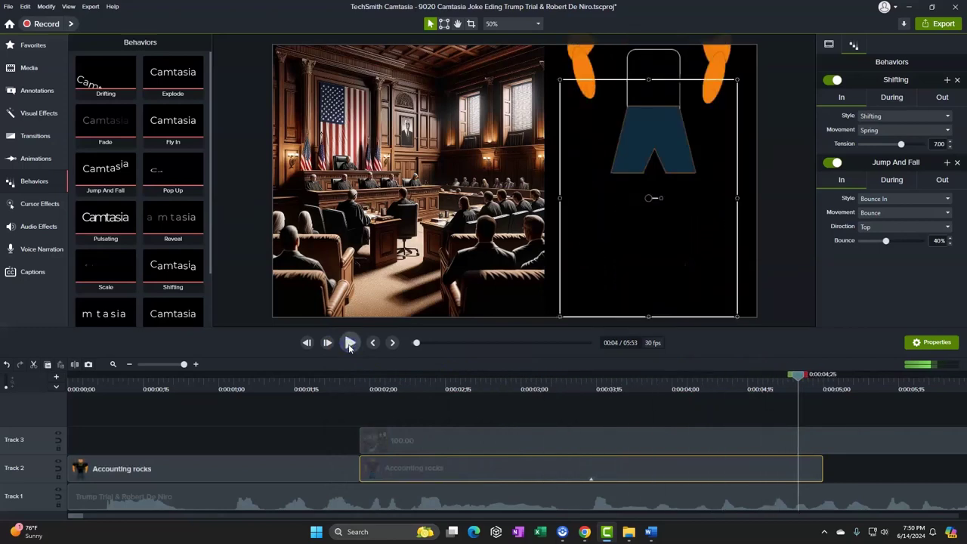
{"action": "left_click_drag", "start_coordinate": [798, 376], "coordinate": [642, 375]}
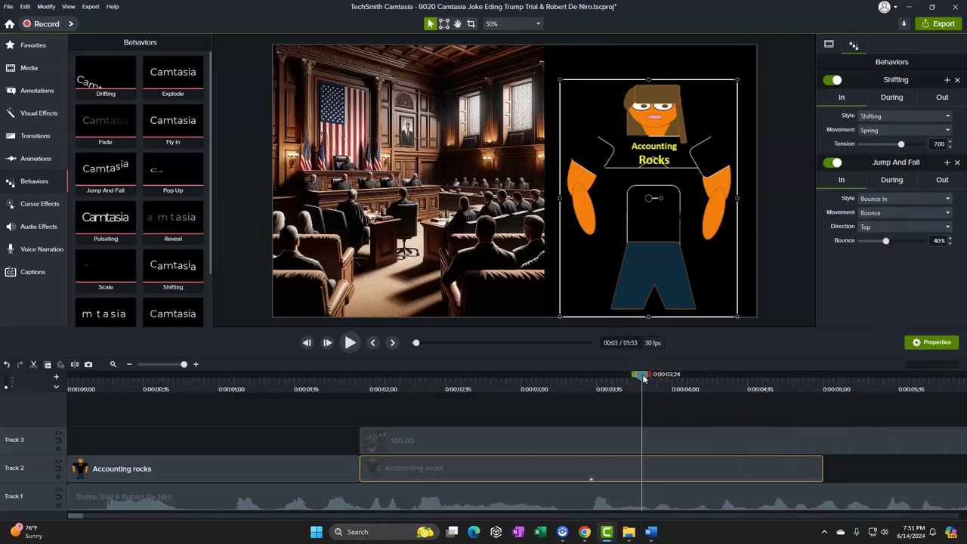
{"action": "left_click_drag", "start_coordinate": [643, 375], "coordinate": [302, 376]}
{"action": "left_click", "coordinate": [350, 343]}
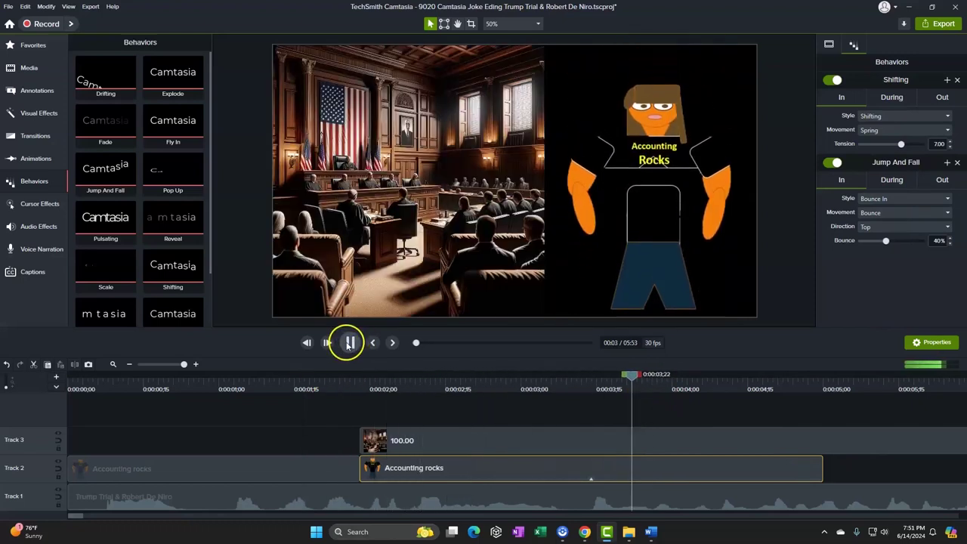
Stop playback at 0:00:04;18, split the clips there and delete the Accounting rocks piece after the split
{"action": "left_click", "coordinate": [691, 470]}
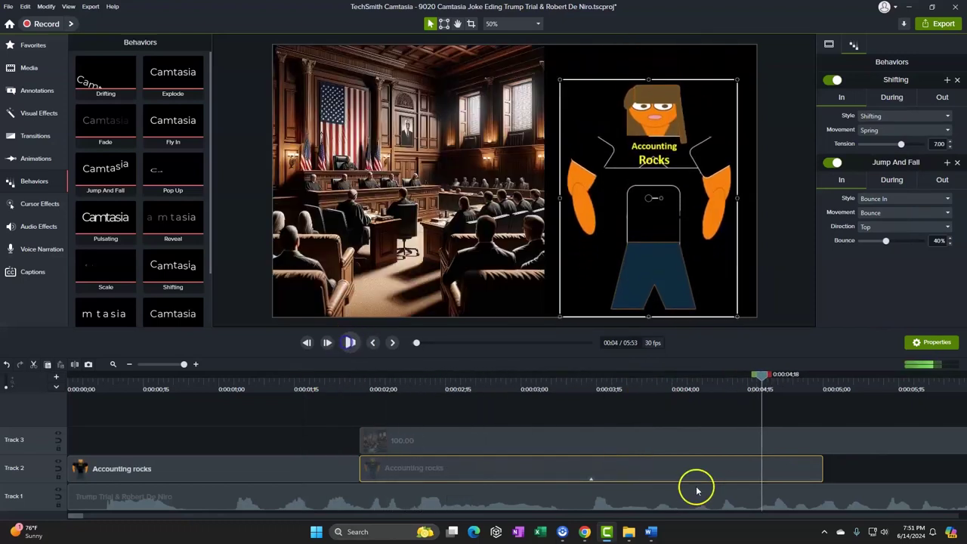
{"action": "key", "text": "s"}
{"action": "left_click", "coordinate": [800, 446]}
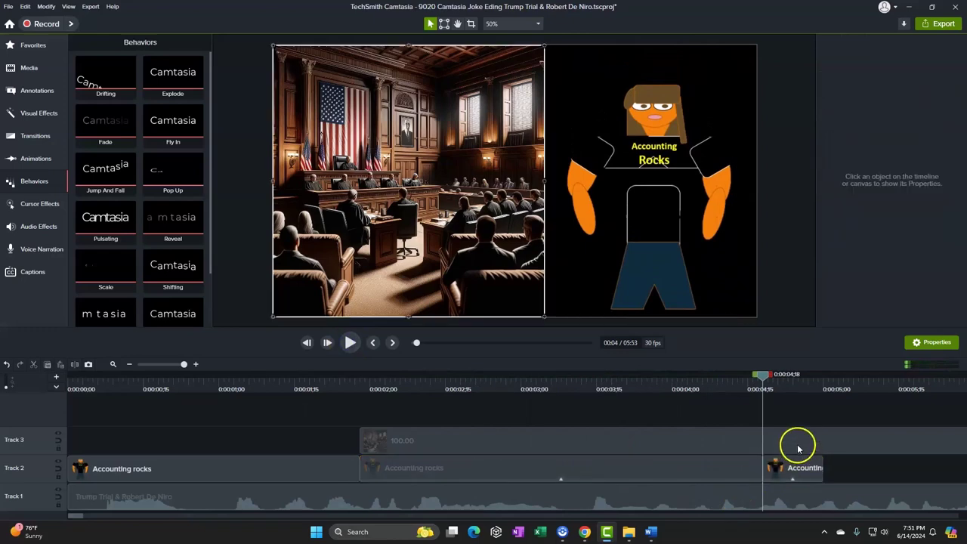
{"action": "left_click", "coordinate": [801, 473]}
{"action": "key", "text": "Delete"}
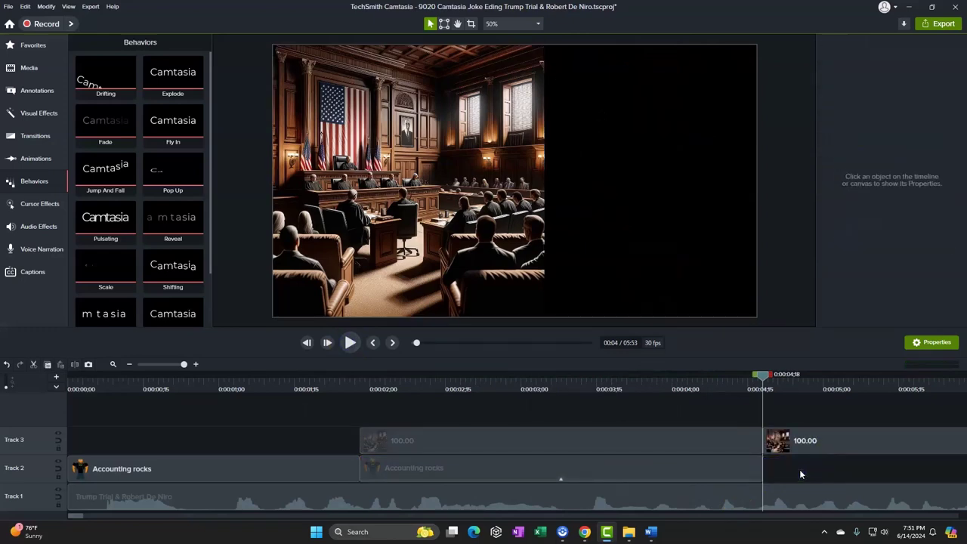
{"action": "left_click", "coordinate": [793, 441]}
{"action": "key", "text": "Delete"}
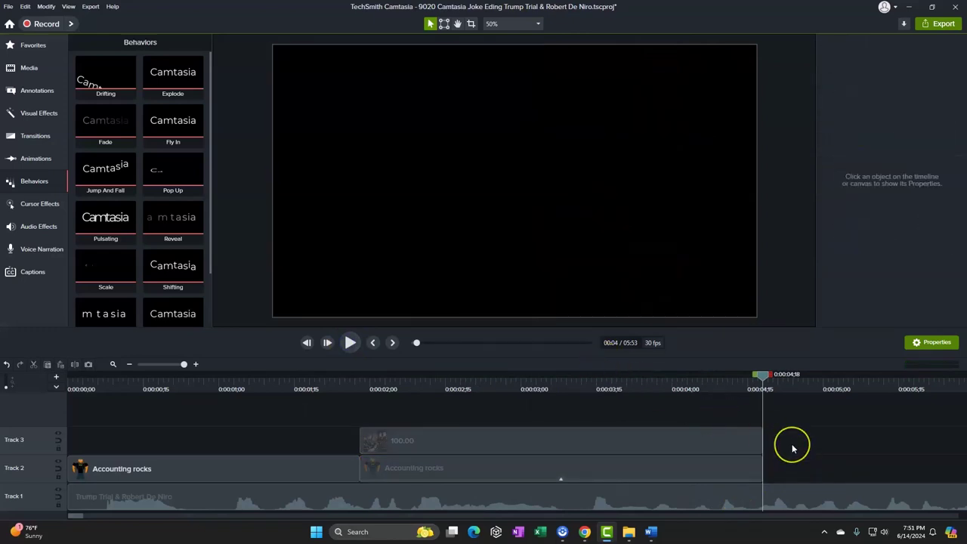
{"action": "key", "text": "ctrl+z"}
Move the 100.00 piece after the split down to Track 2 and align it with the canvas's right edge
{"action": "left_click_drag", "start_coordinate": [792, 443], "coordinate": [790, 487]}
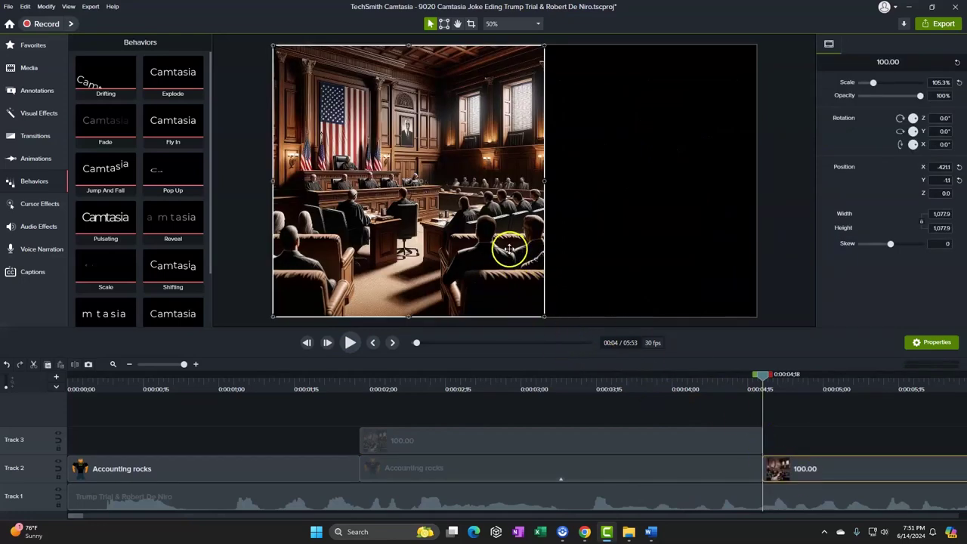
{"action": "left_click_drag", "start_coordinate": [509, 249], "coordinate": [713, 251]}
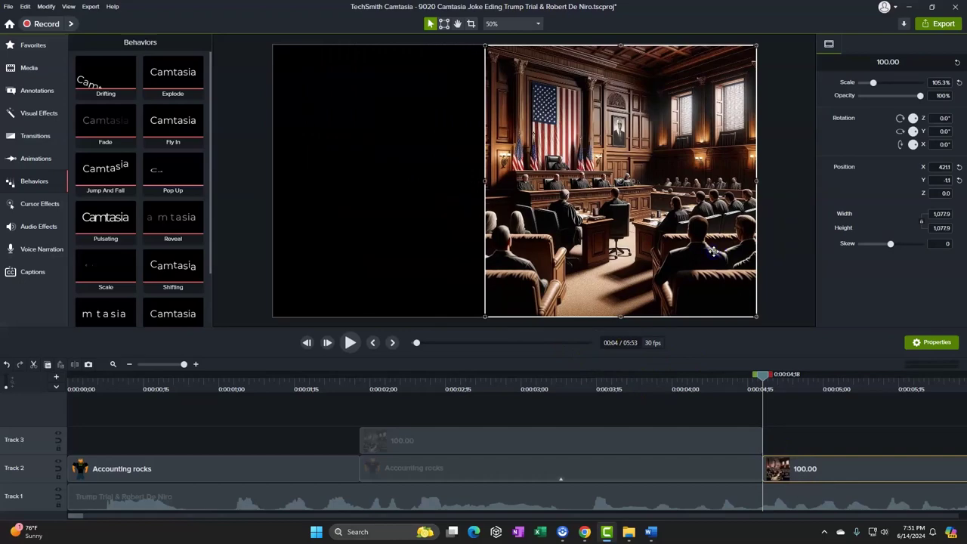
Import image 120.00 onto Track 3 at the split, continuing past the drive warning, and align it with the canvas's left edge
{"action": "left_click", "coordinate": [629, 532]}
{"action": "left_click_drag", "start_coordinate": [874, 297], "coordinate": [423, 6]}
{"action": "left_click", "coordinate": [474, 163]}
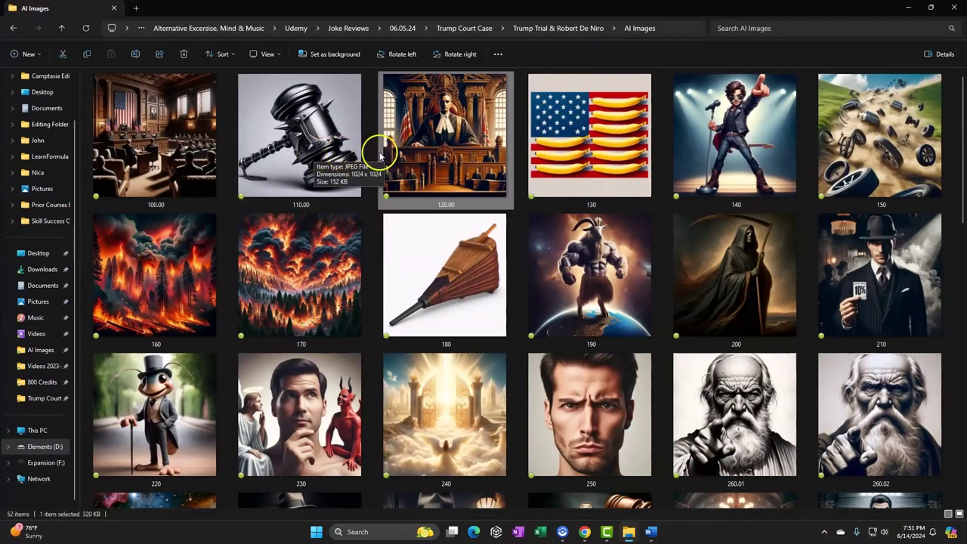
{"action": "left_click_drag", "start_coordinate": [471, 8], "coordinate": [966, 22]}
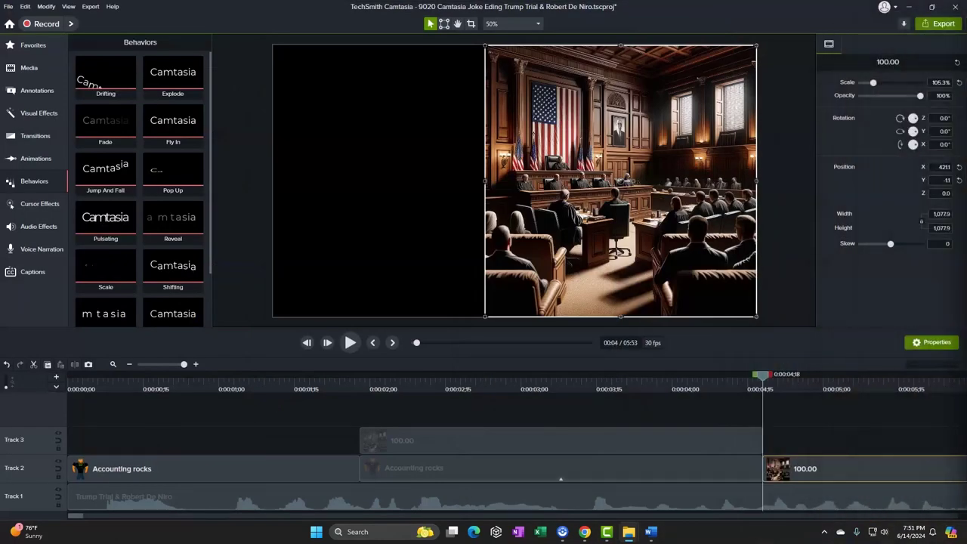
{"action": "left_click_drag", "start_coordinate": [966, 356], "coordinate": [909, 456]}
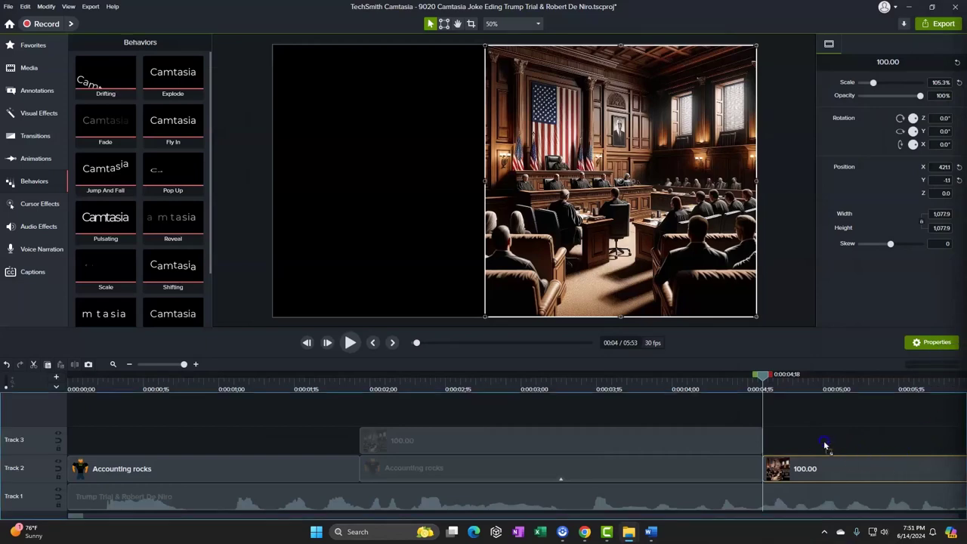
{"action": "left_click_drag", "start_coordinate": [824, 445], "coordinate": [825, 442]}
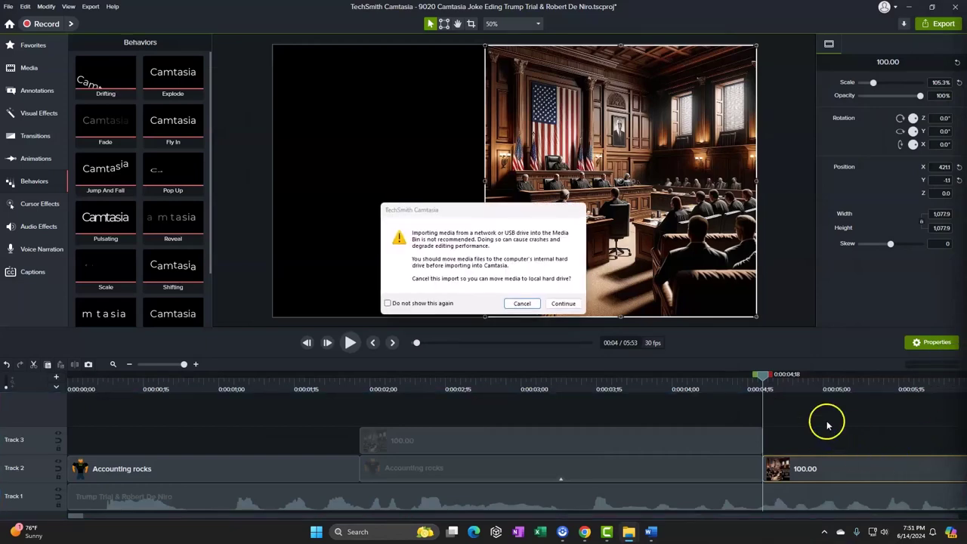
{"action": "left_click", "coordinate": [561, 304]}
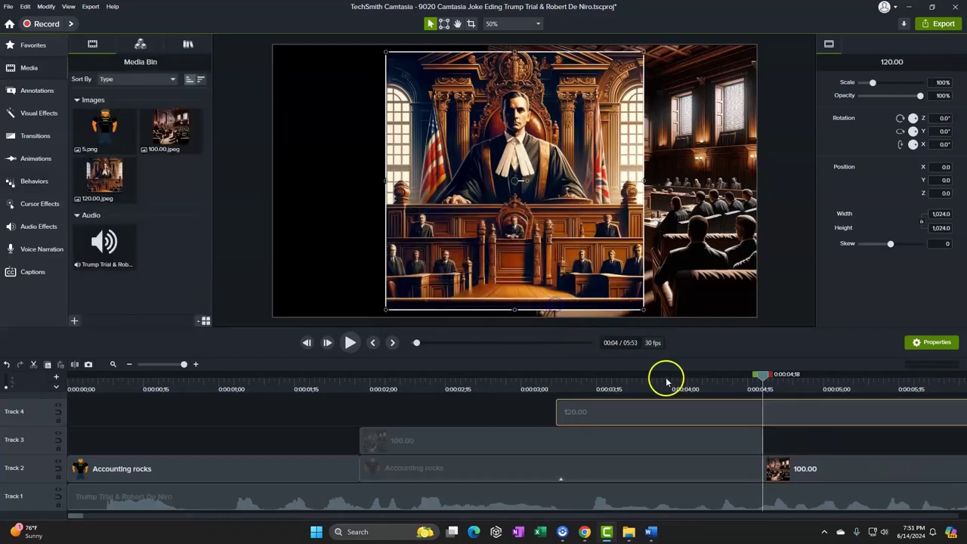
{"action": "left_click_drag", "start_coordinate": [582, 411], "coordinate": [754, 453]}
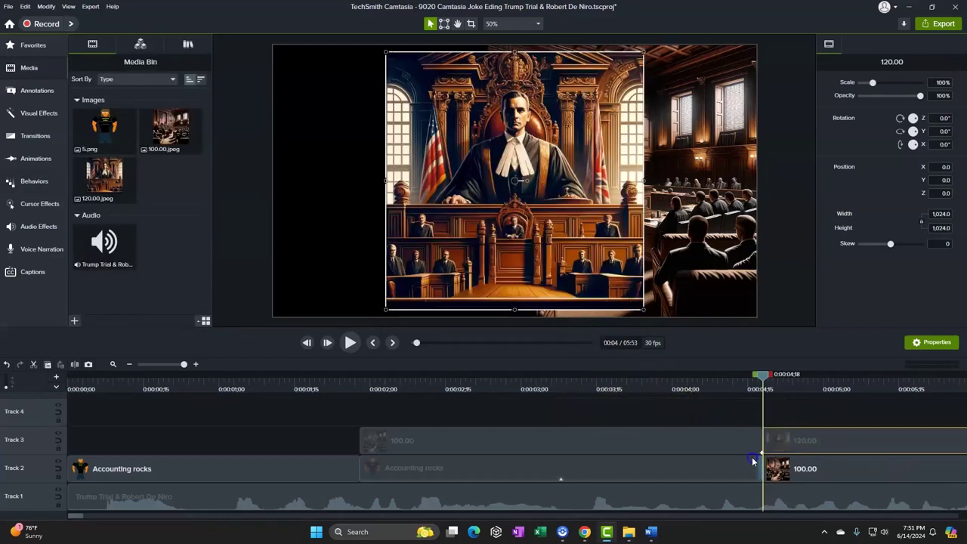
{"action": "left_click_drag", "start_coordinate": [620, 305], "coordinate": [512, 278]}
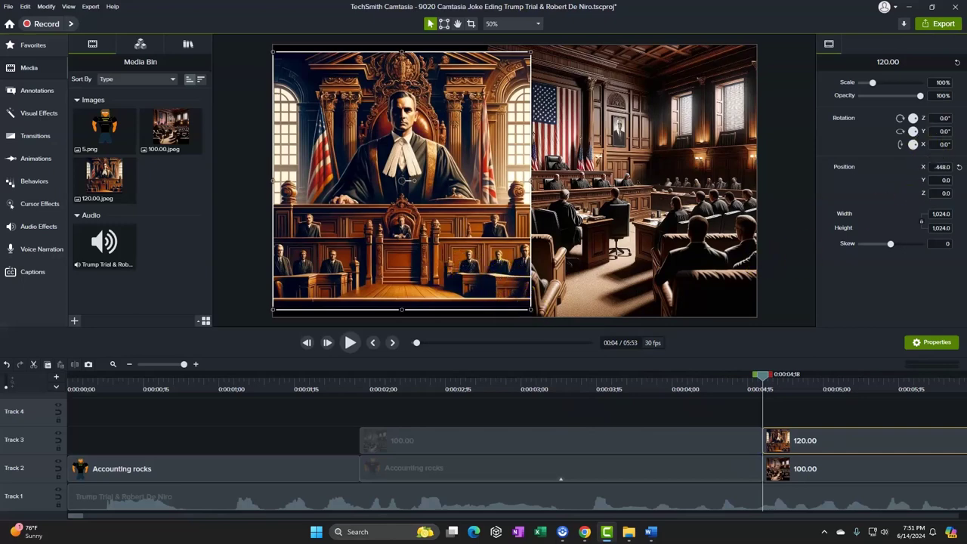
Import gavel image 110.00 onto Track 4 at the split, continuing past the drive warning, and shift it to about X 244, Y 118
{"action": "left_click_drag", "start_coordinate": [778, 413], "coordinate": [784, 409]}
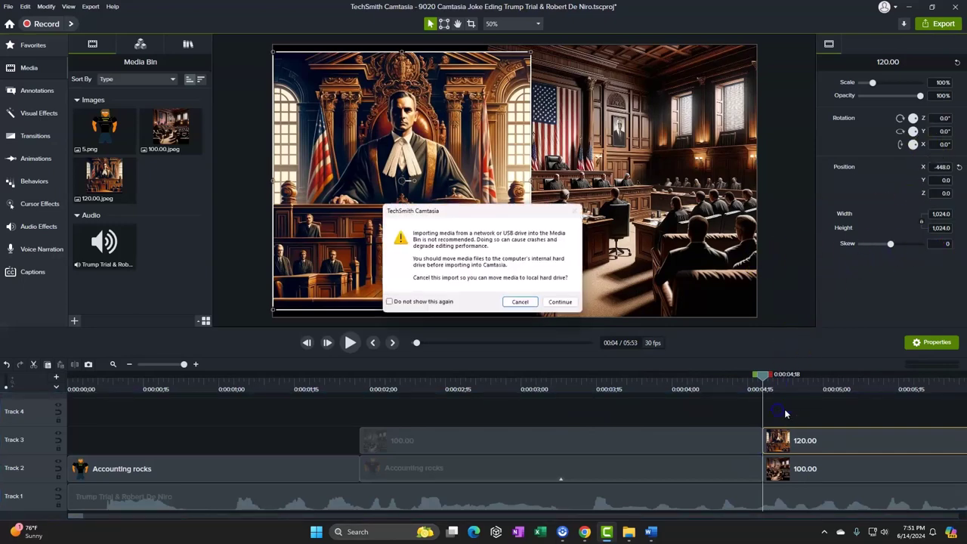
{"action": "left_click", "coordinate": [563, 303]}
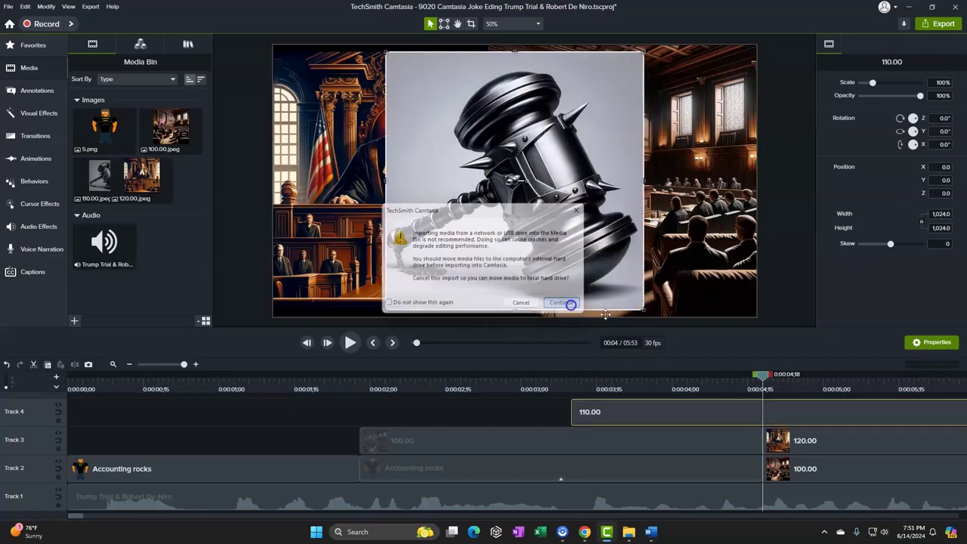
{"action": "left_click_drag", "start_coordinate": [687, 410], "coordinate": [791, 410]}
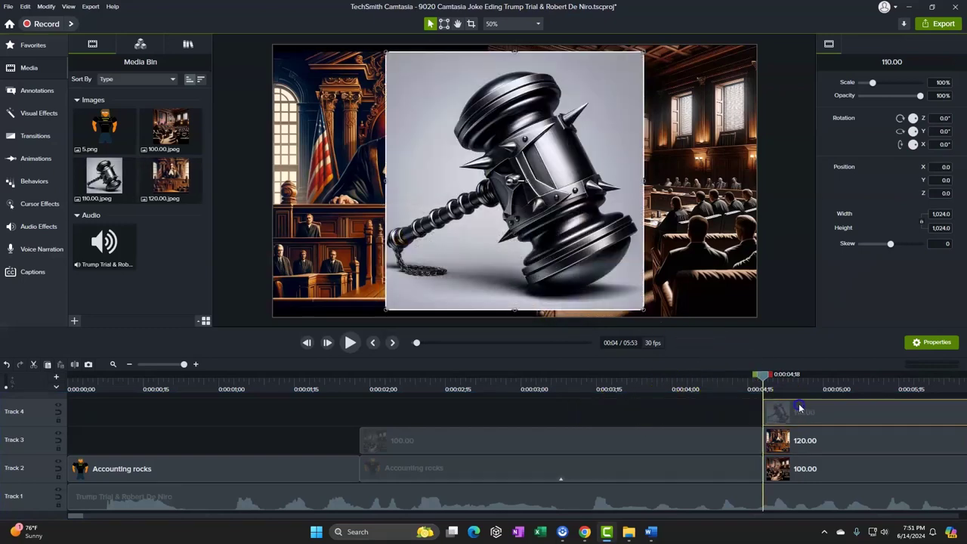
{"action": "left_click_drag", "start_coordinate": [602, 233], "coordinate": [590, 214]}
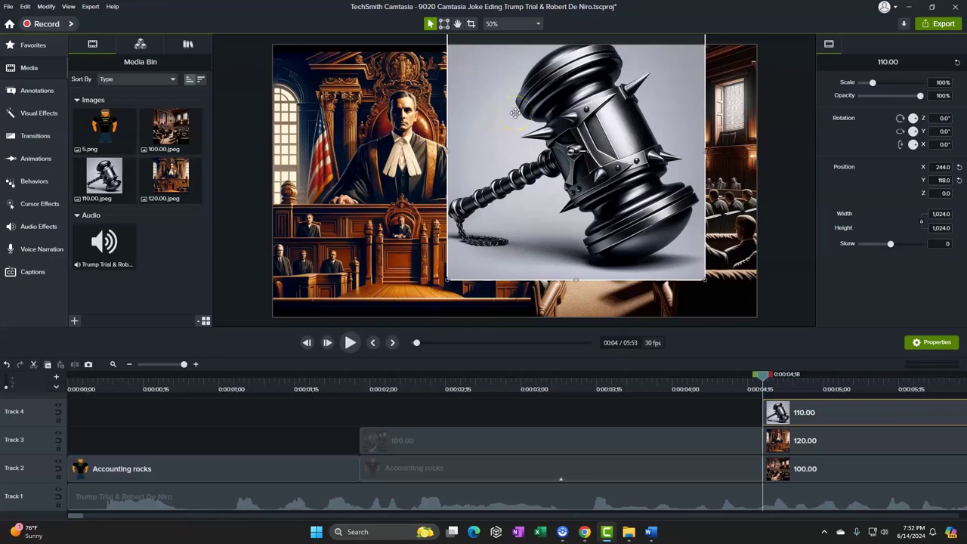
Apply the Background Removal effect to the gavel image 110.00 on Track 4
{"action": "left_click", "coordinate": [40, 114]}
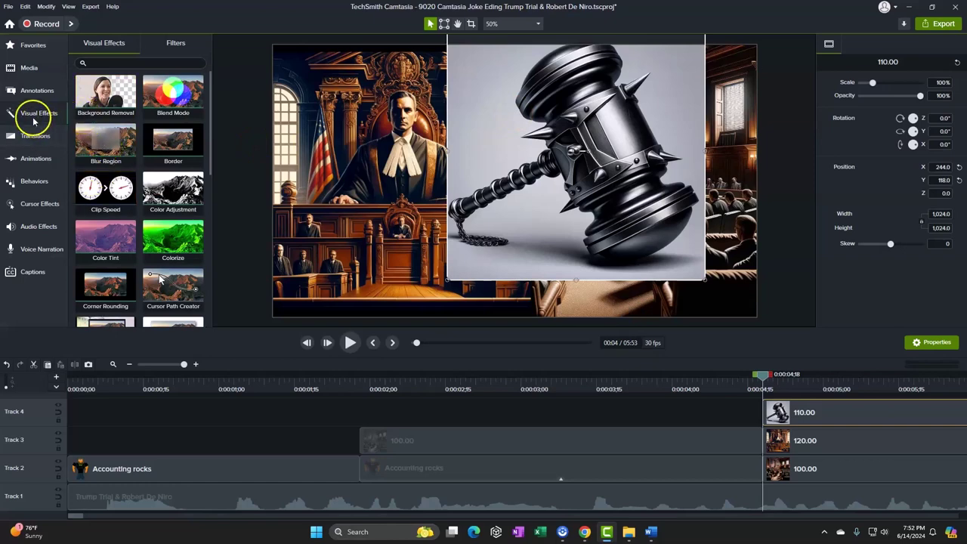
{"action": "left_click", "coordinate": [123, 92]}
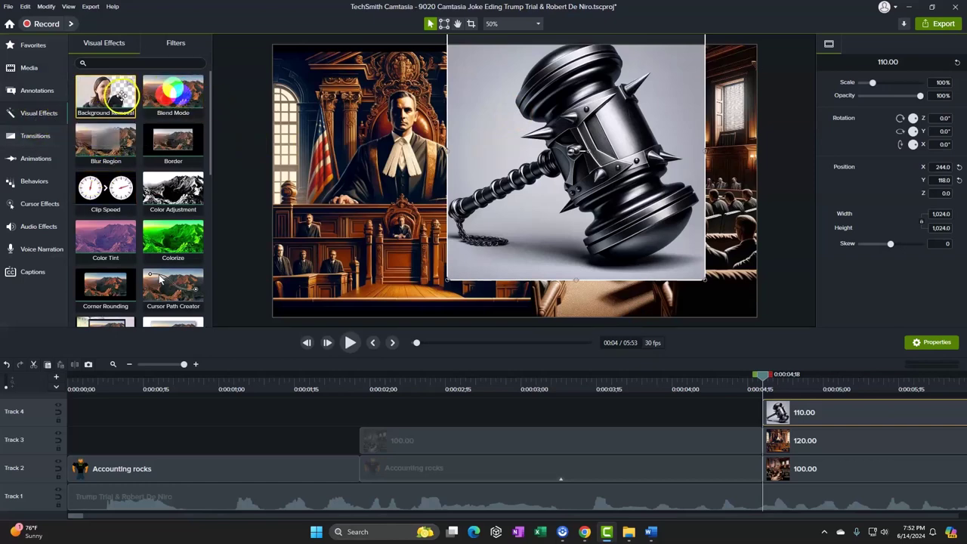
{"action": "left_click_drag", "start_coordinate": [106, 94], "coordinate": [709, 342]}
{"action": "left_click_drag", "start_coordinate": [807, 408], "coordinate": [809, 413]}
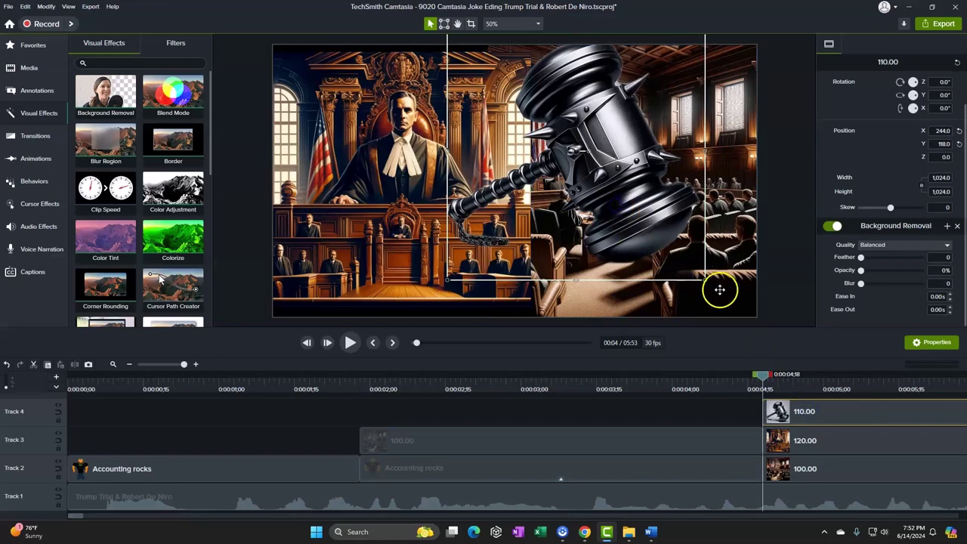
Shrink the gavel to about 630 by 630 and place it by the judge's hand at about X 64, Y 115
{"action": "left_click_drag", "start_coordinate": [706, 281], "coordinate": [604, 191]}
{"action": "left_click_drag", "start_coordinate": [533, 128], "coordinate": [511, 181]}
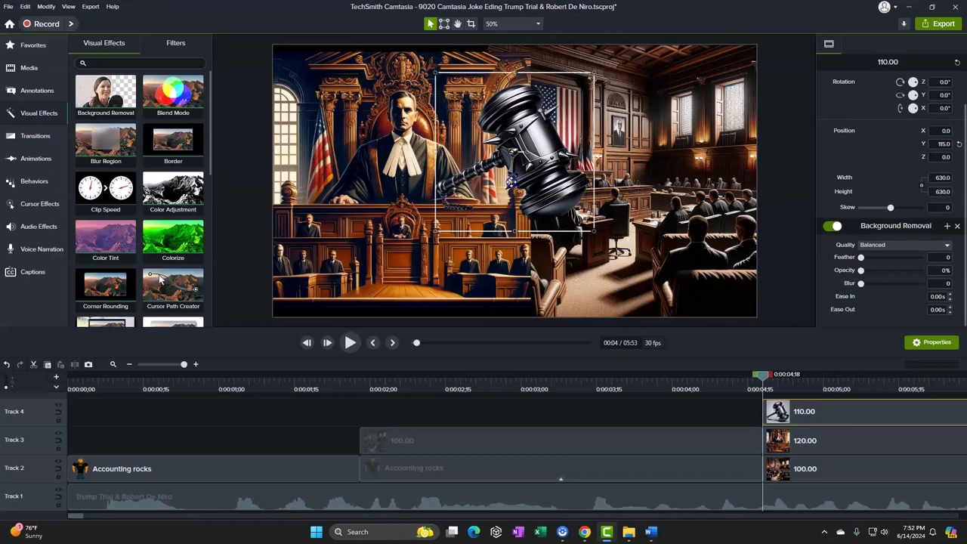
{"action": "left_click_drag", "start_coordinate": [511, 181], "coordinate": [518, 182]}
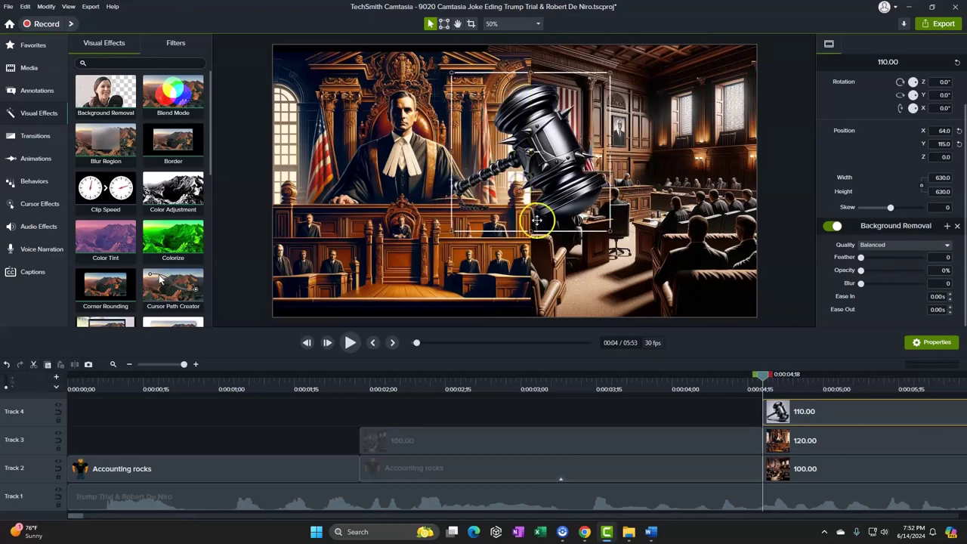
Extend the 100.00 clip on Track 2 to end with the clips above it, and play through to 0:00:09;10
{"action": "left_click", "coordinate": [579, 278]}
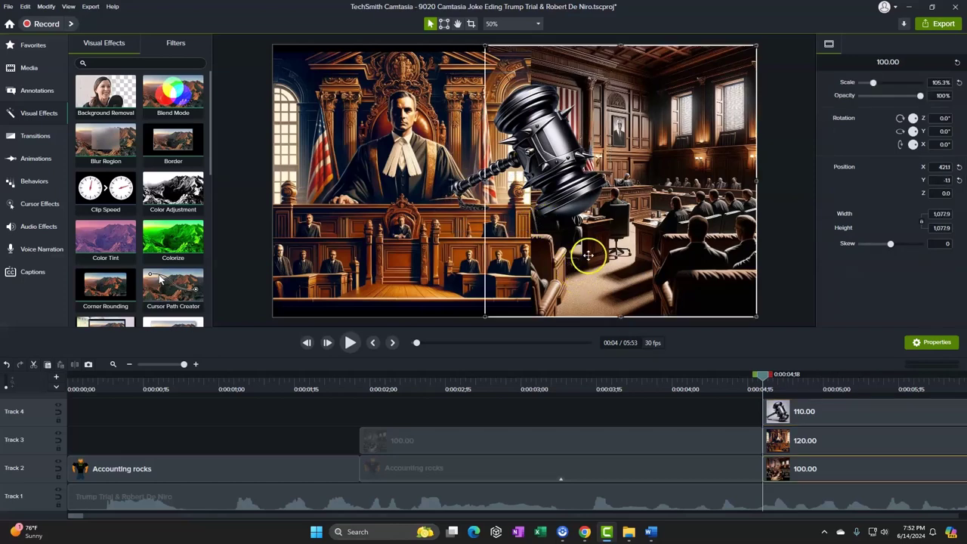
{"action": "left_click", "coordinate": [587, 242]}
{"action": "left_click", "coordinate": [576, 284]}
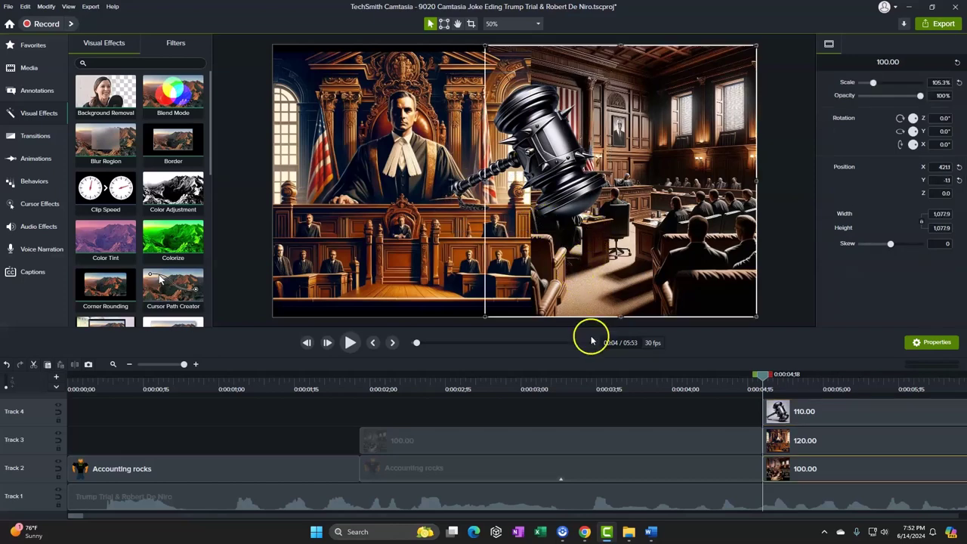
{"action": "left_click", "coordinate": [352, 343]}
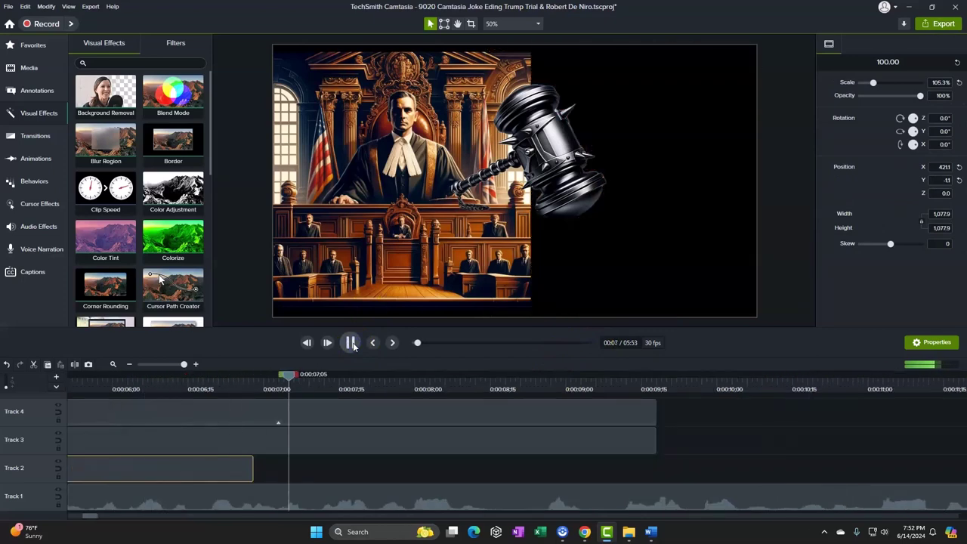
{"action": "left_click", "coordinate": [339, 399]}
{"action": "left_click", "coordinate": [256, 465]}
{"action": "left_click_drag", "start_coordinate": [255, 465], "coordinate": [656, 465]}
{"action": "left_click", "coordinate": [349, 343]}
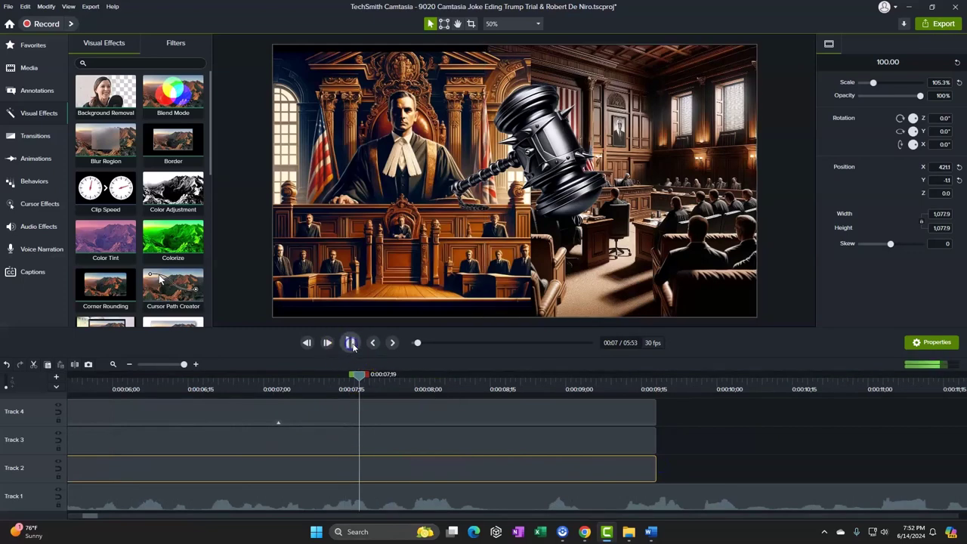
{"action": "left_click", "coordinate": [353, 345]}
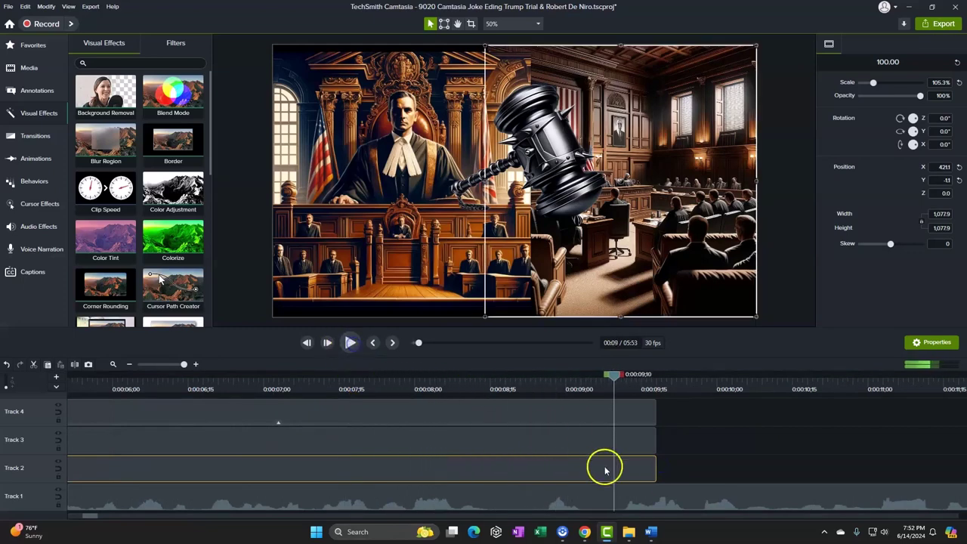
Switch to the Trump Trial script in Word and check which images belong to the "banana republic" line
{"action": "left_click", "coordinate": [651, 530]}
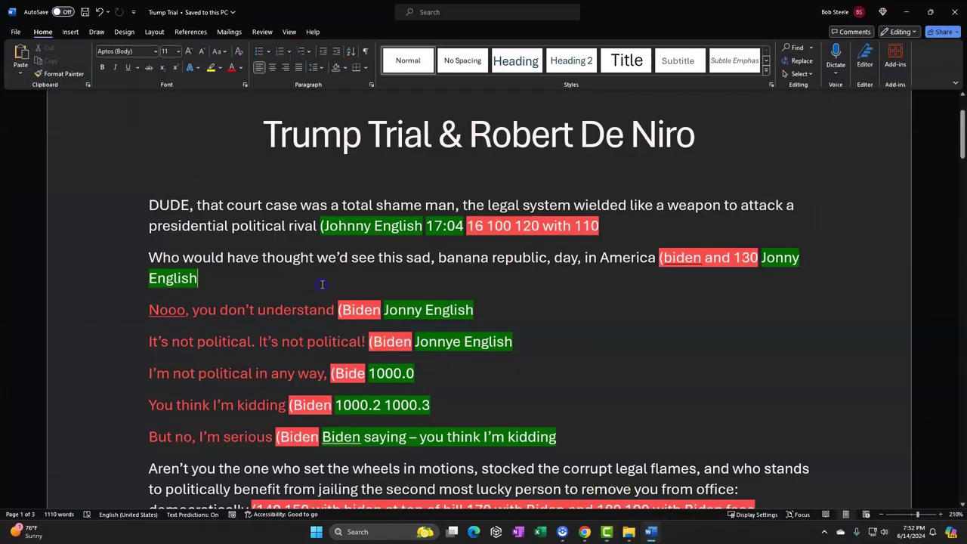
{"action": "left_click", "coordinate": [92, 258]}
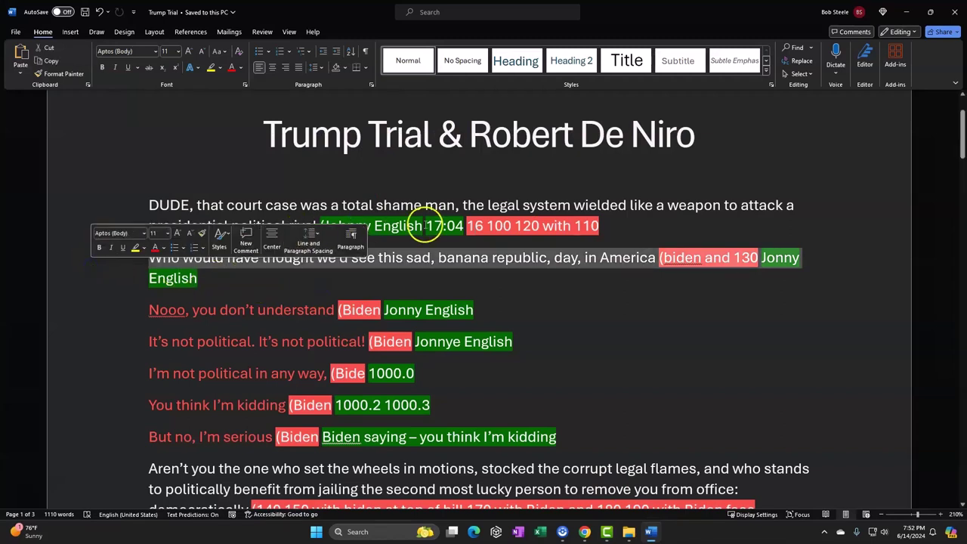
{"action": "left_click", "coordinate": [97, 310]}
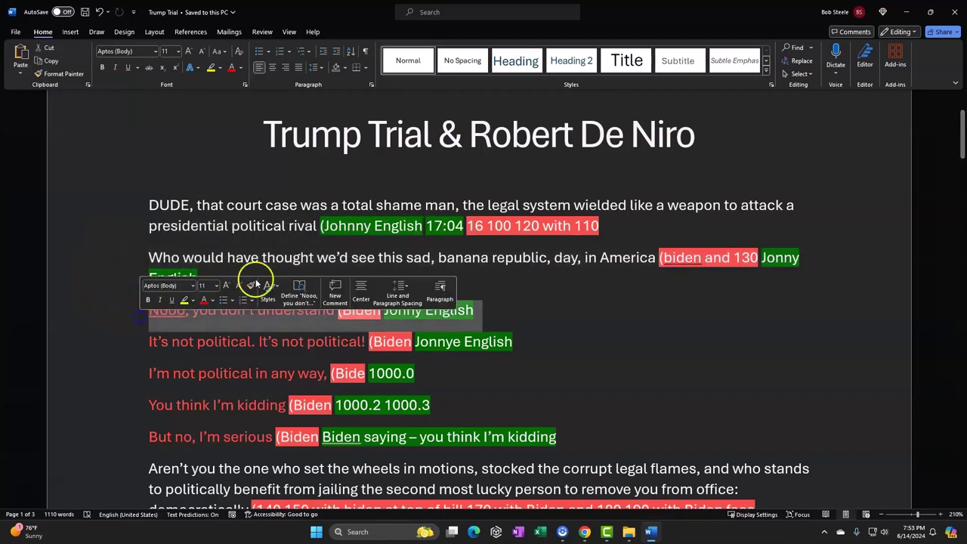
{"action": "left_click", "coordinate": [388, 225]}
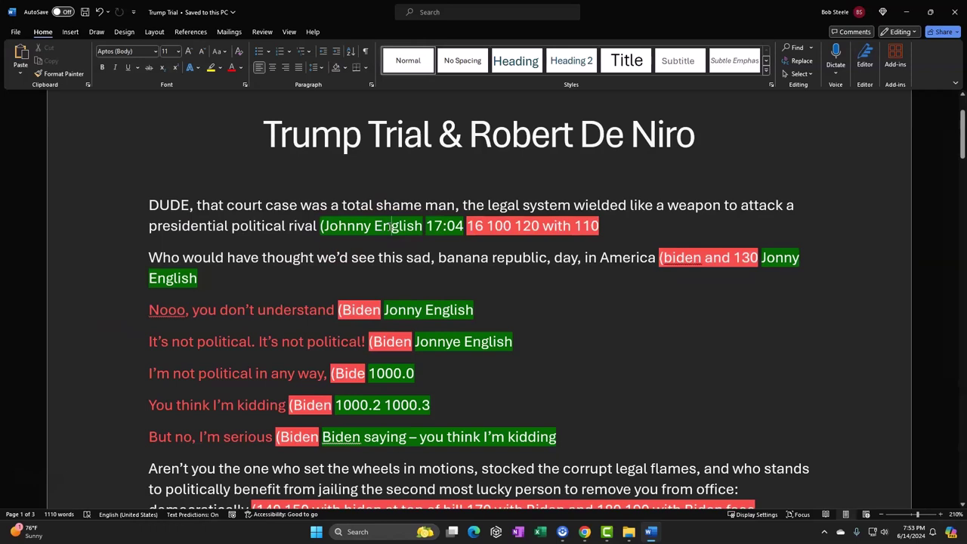
{"action": "left_click", "coordinate": [117, 266]}
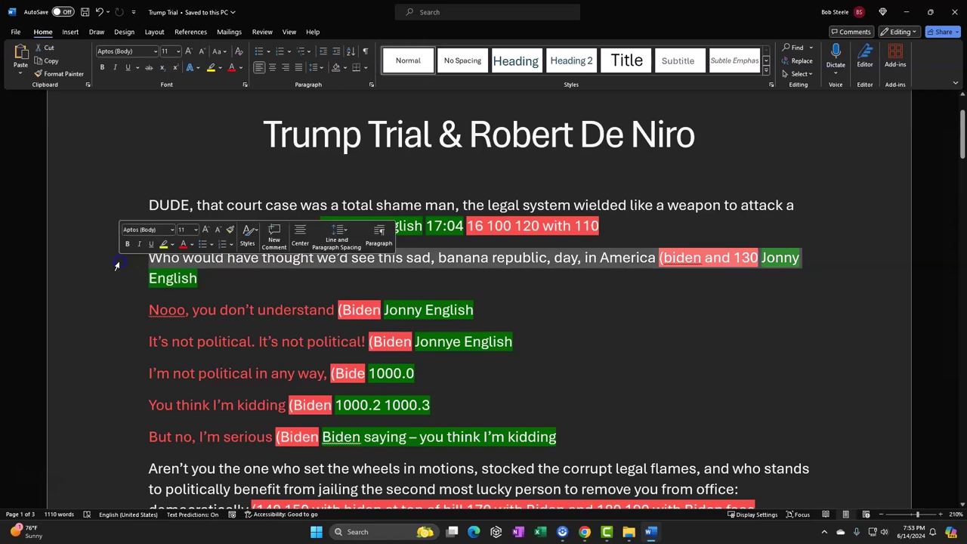
{"action": "left_click", "coordinate": [708, 259]}
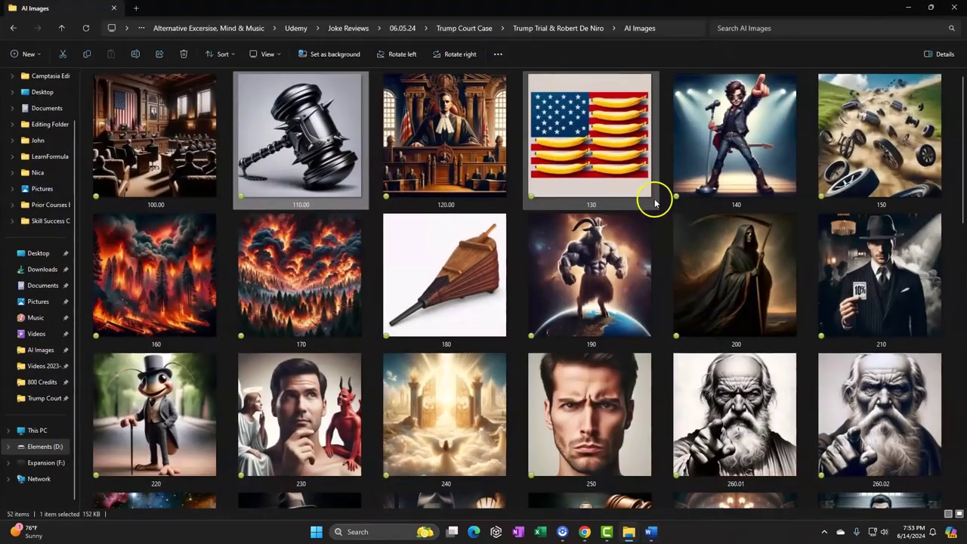
Select the banana flag image 130 in the AI Images folder and browse the Polotitions folder for a Biden picture
{"action": "left_click", "coordinate": [612, 150]}
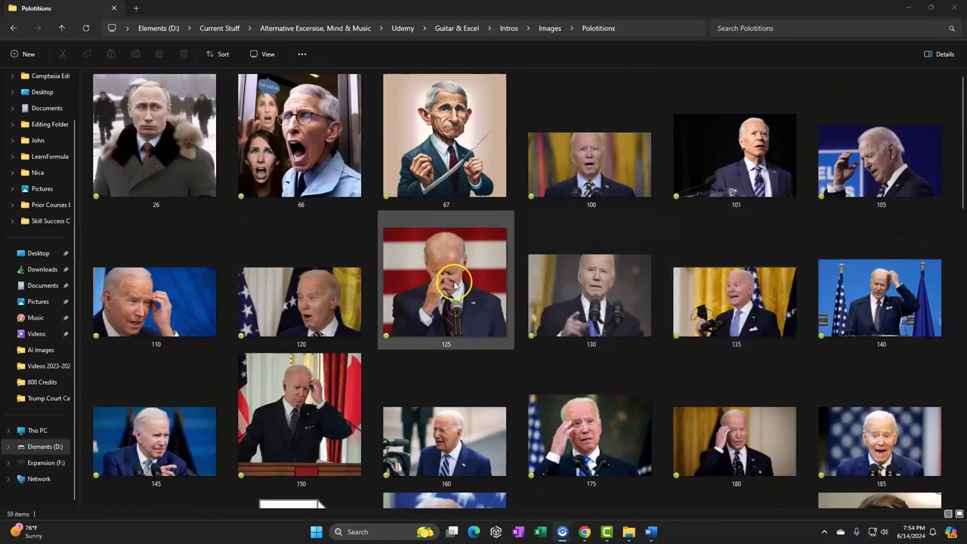
{"action": "scroll", "coordinate": [453, 283], "scroll_direction": "down", "scroll_amount": 5}
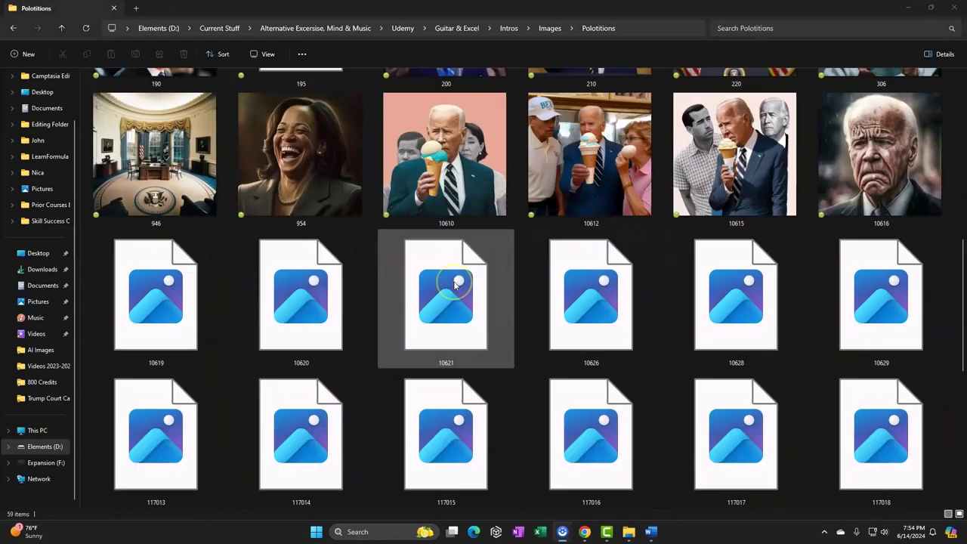
{"action": "scroll", "coordinate": [455, 284], "scroll_direction": "down", "scroll_amount": 3}
{"action": "scroll", "coordinate": [454, 288], "scroll_direction": "up", "scroll_amount": 10}
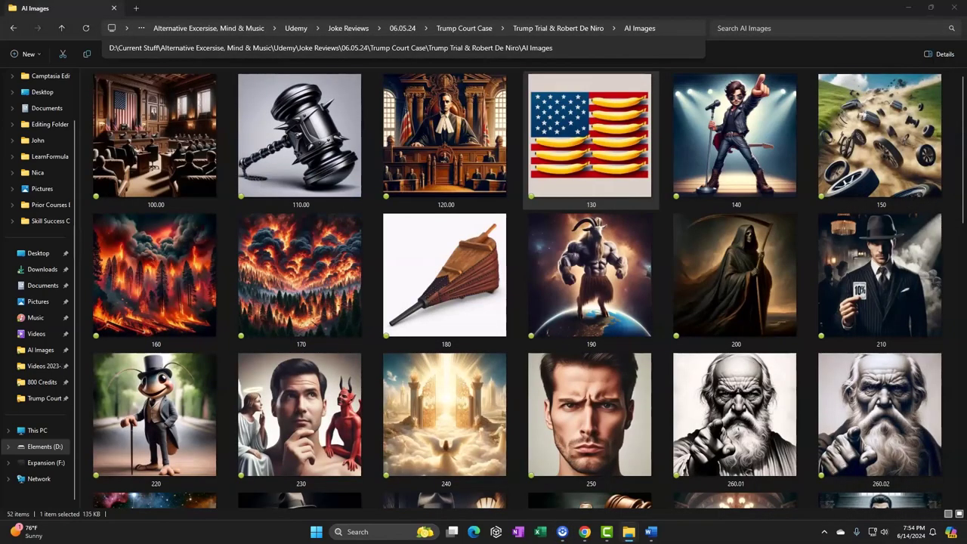
Switch to the Trump Trial script in Word and mark the "banana republic" line to check its image notes
{"action": "left_click", "coordinate": [651, 532]}
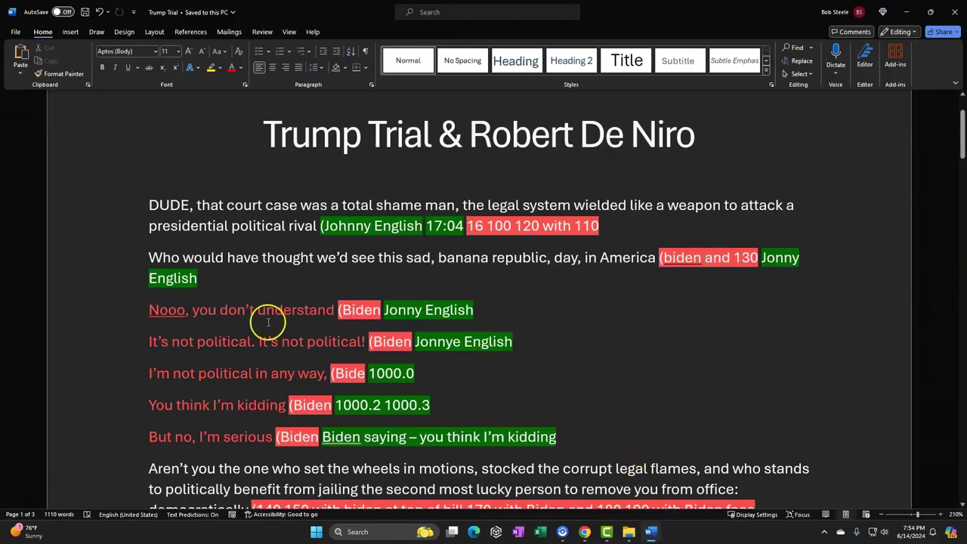
{"action": "left_click", "coordinate": [111, 270]}
{"action": "scroll", "coordinate": [133, 309], "scroll_direction": "down", "scroll_amount": 1}
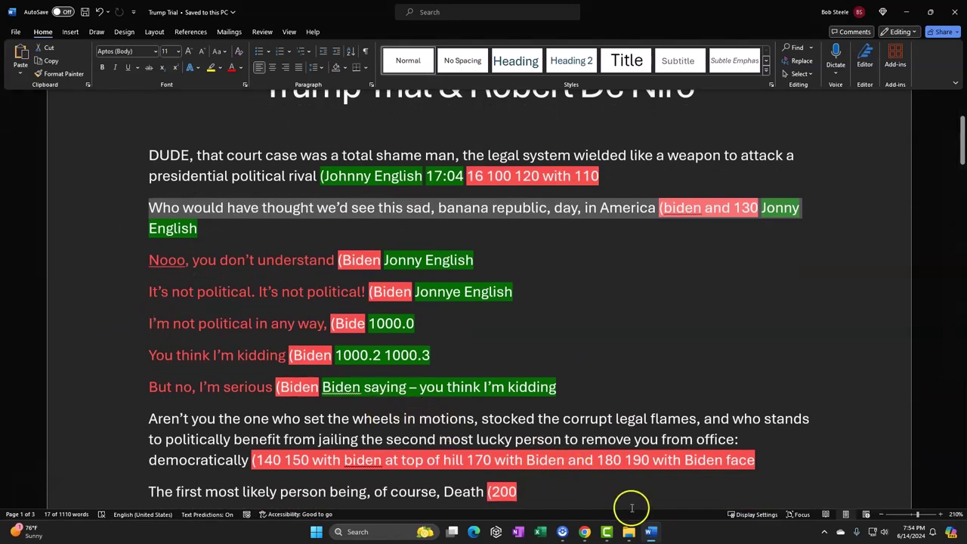
Switch to Camtasia, replay the narration from 0:00:07;06 and set the playhead at 0:00:08;24
{"action": "left_click", "coordinate": [608, 533]}
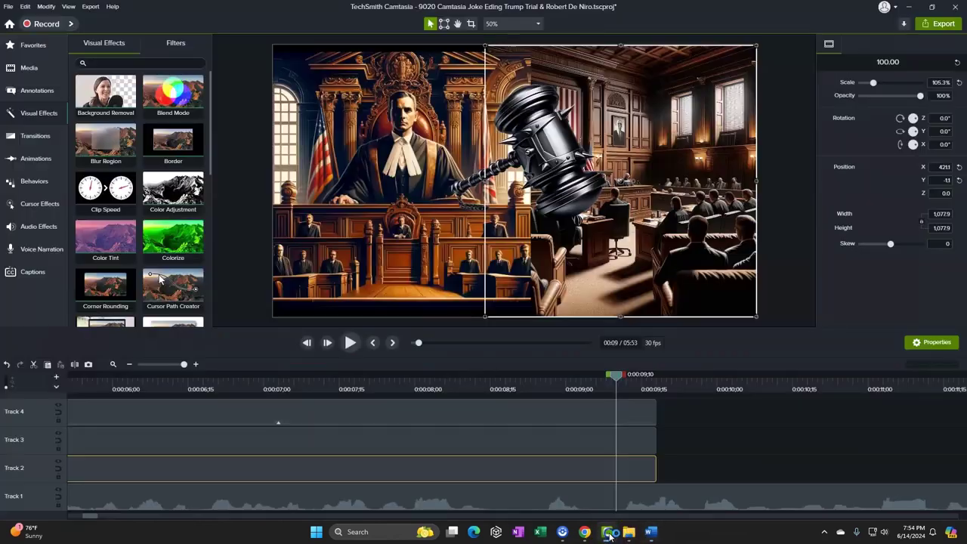
{"action": "left_click_drag", "start_coordinate": [625, 377], "coordinate": [291, 376]}
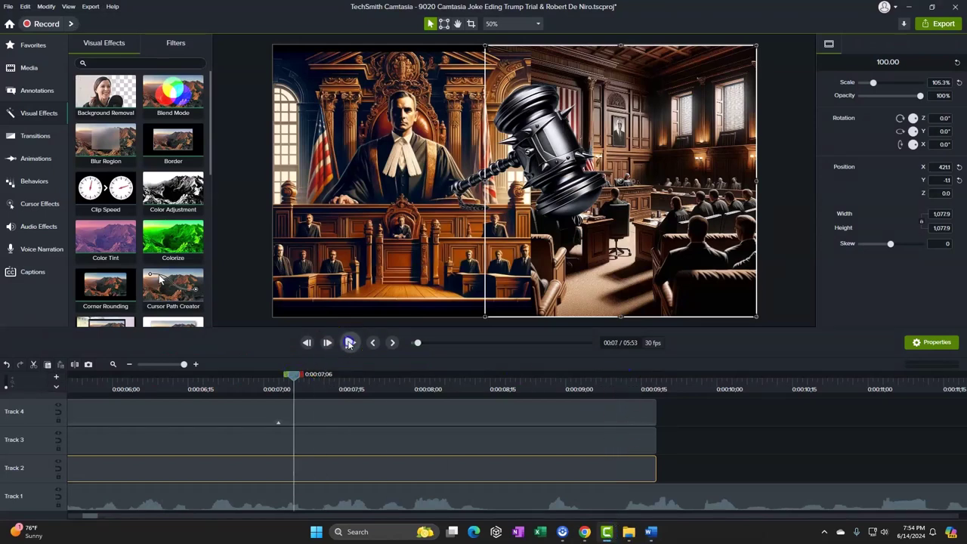
{"action": "left_click", "coordinate": [351, 343]}
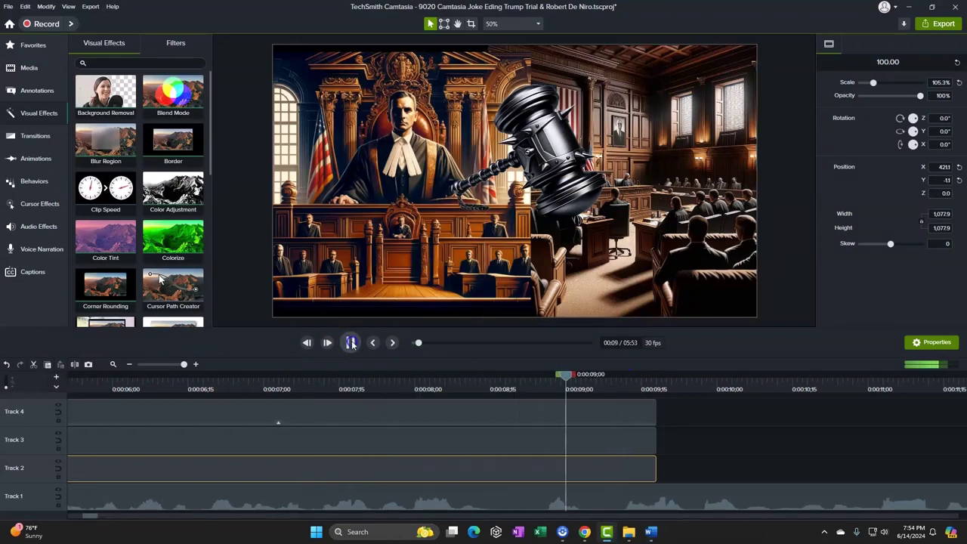
{"action": "left_click_drag", "start_coordinate": [568, 376], "coordinate": [536, 376]}
Split the 110.00, 120.00 and 100.00 clips at 0:00:08;24 and delete the part of 100.00 after the split
{"action": "left_click", "coordinate": [555, 411]}
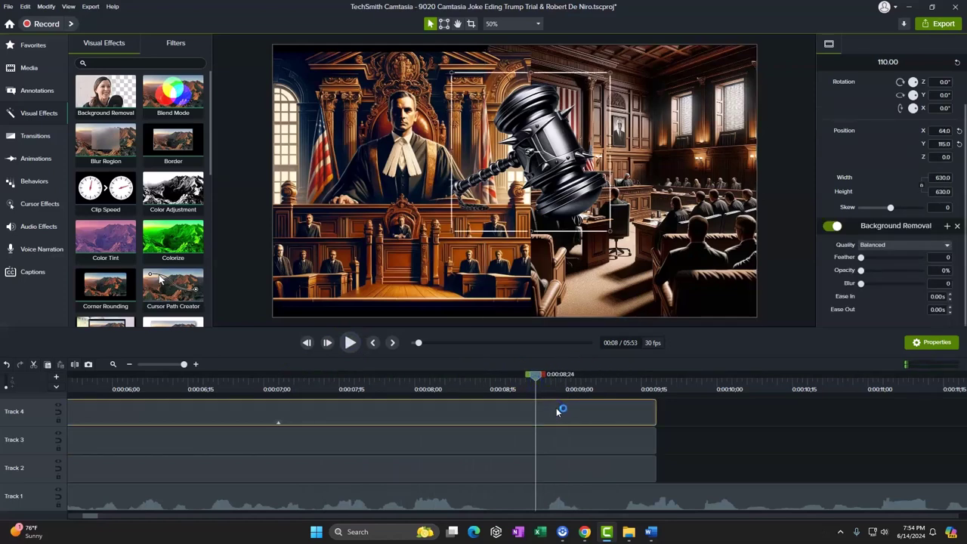
{"action": "left_click", "coordinate": [565, 428]}
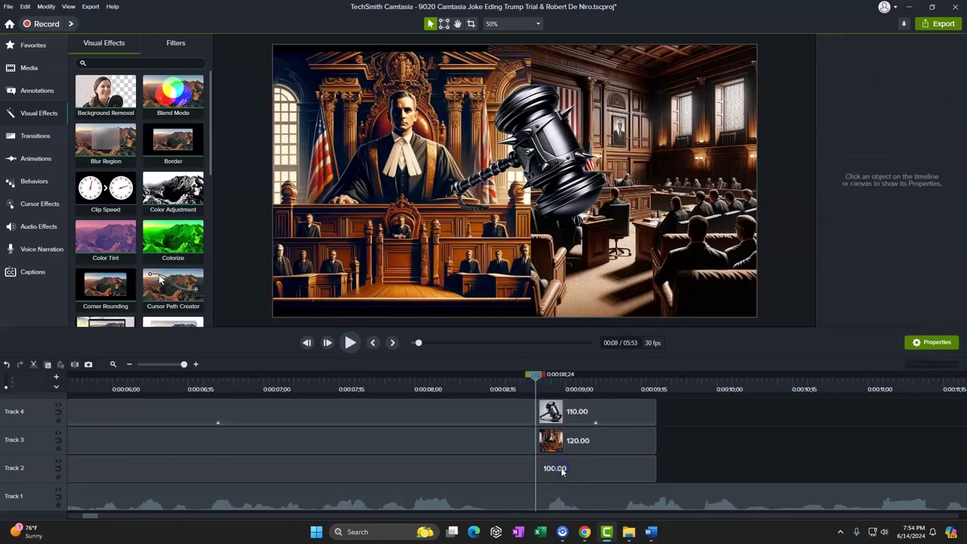
{"action": "left_click", "coordinate": [537, 408]}
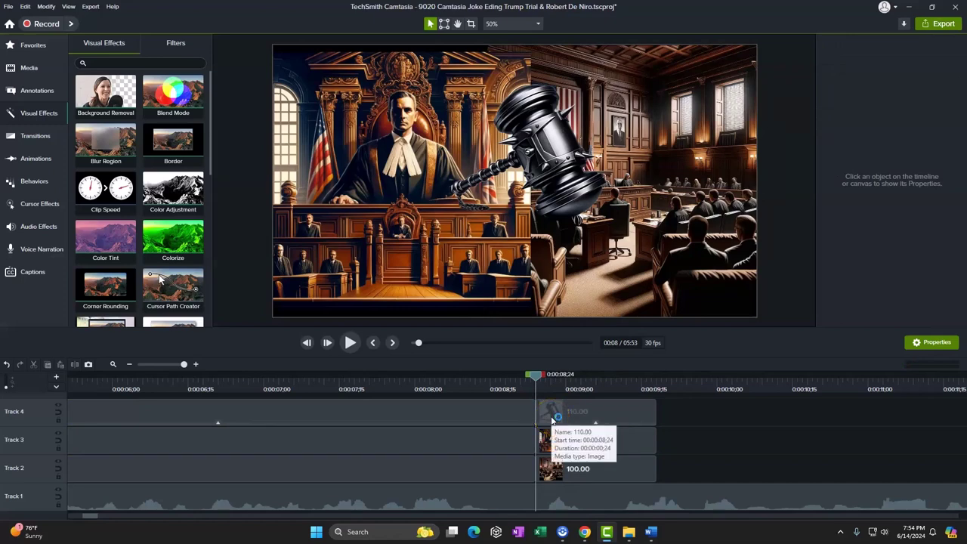
{"action": "left_click", "coordinate": [556, 476]}
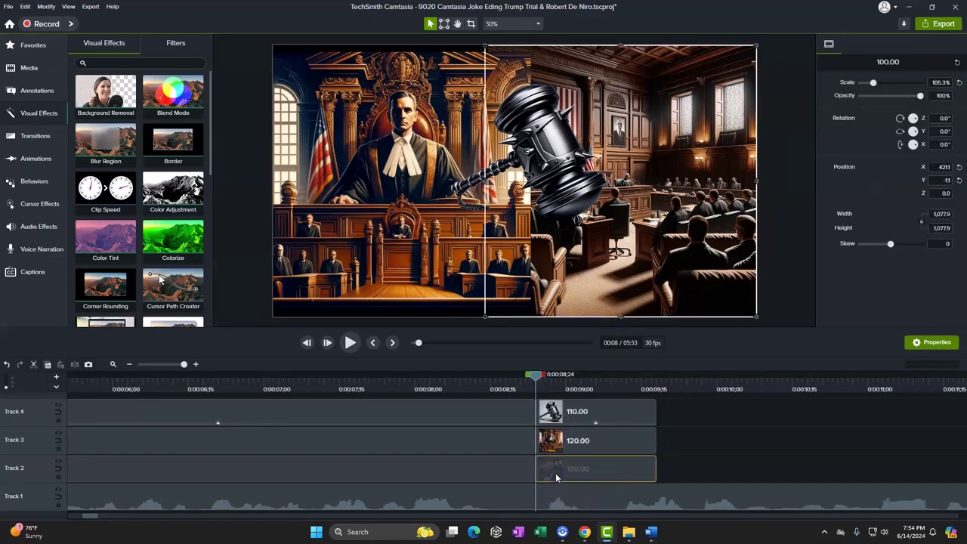
{"action": "key", "text": "Delete"}
Move the second 120.00 clip to Track 2 and the second 110.00 clip to Track 3, with the judge image along the canvas's right edge
{"action": "left_click_drag", "start_coordinate": [576, 444], "coordinate": [580, 470]}
{"action": "left_click_drag", "start_coordinate": [579, 417], "coordinate": [576, 444]}
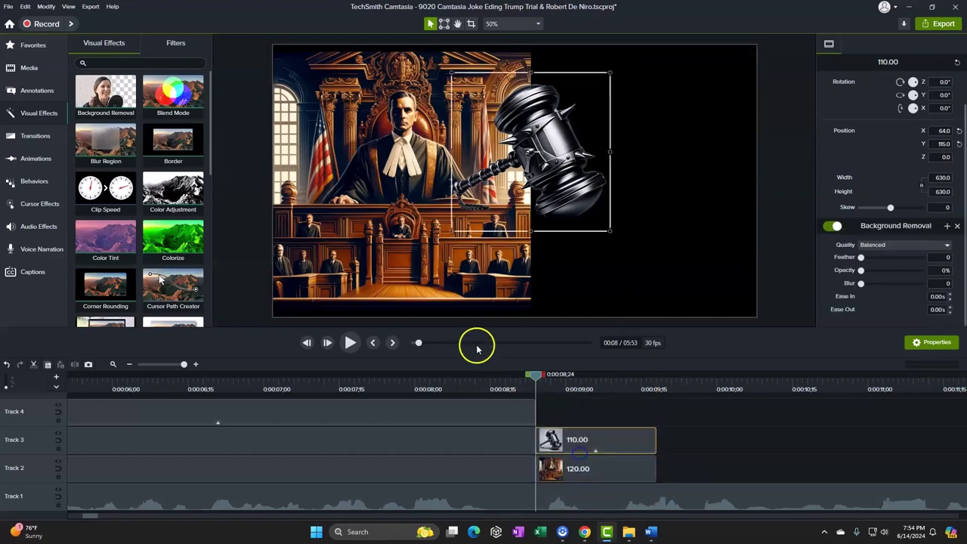
{"action": "left_click_drag", "start_coordinate": [457, 278], "coordinate": [672, 287]}
Flip the gavel image with a Y rotation of 180° and place it beside the judge at about X 194, Y 77
{"action": "left_click", "coordinate": [581, 180]}
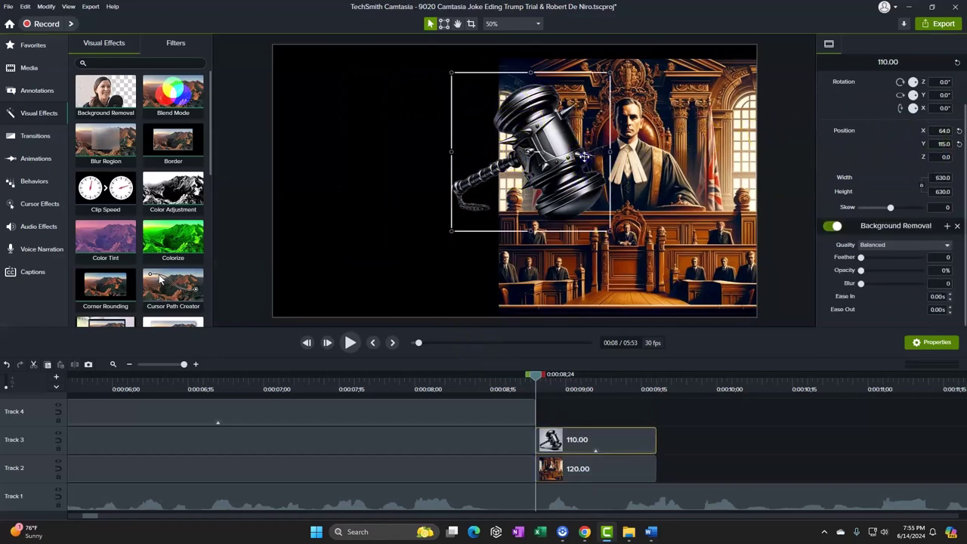
{"action": "left_click", "coordinate": [939, 94]}
{"action": "type", "text": "180"}
{"action": "key", "text": "Return"}
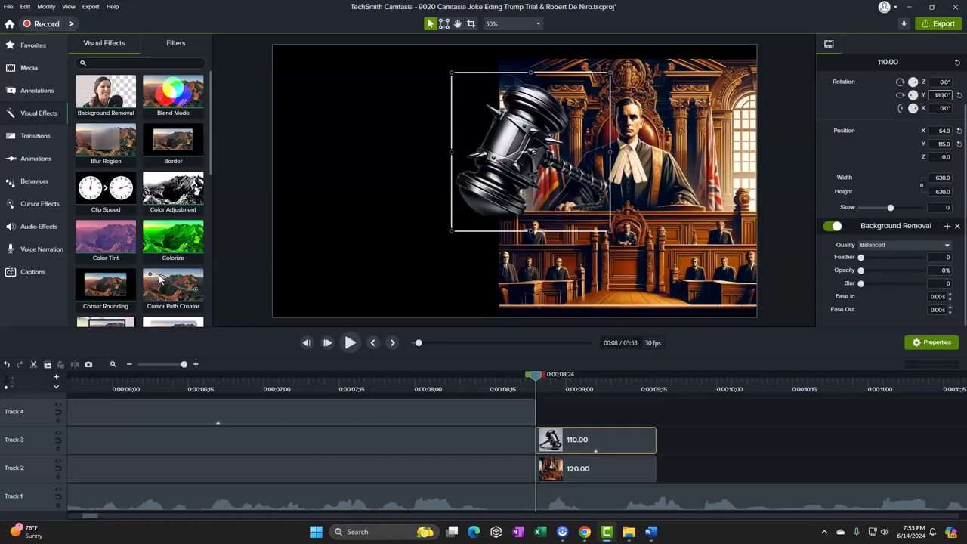
{"action": "left_click_drag", "start_coordinate": [502, 171], "coordinate": [544, 182]}
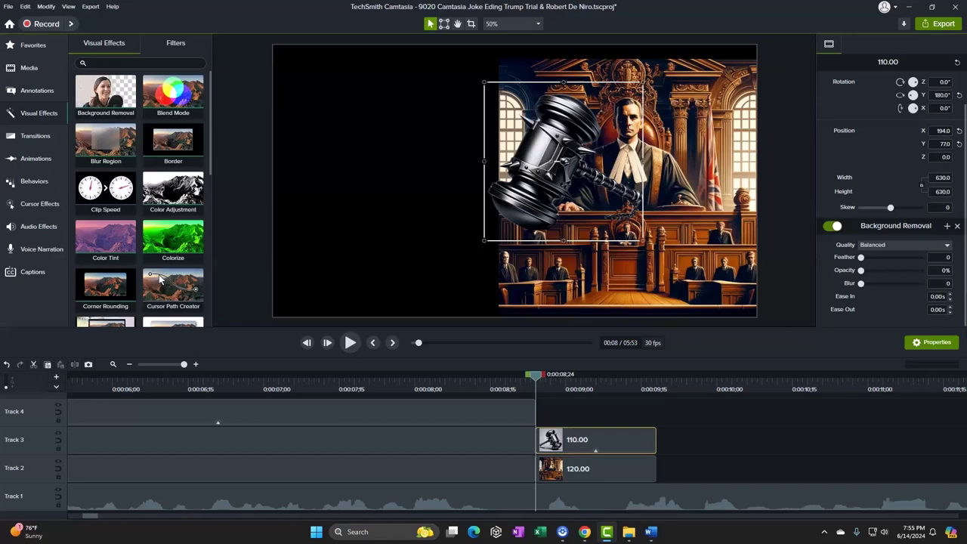
Paste the copied Biden image 101 onto Track 4 at the playhead and continue past the USB drive import warning
{"action": "left_click", "coordinate": [594, 417]}
{"action": "key", "text": "ctrl+v"}
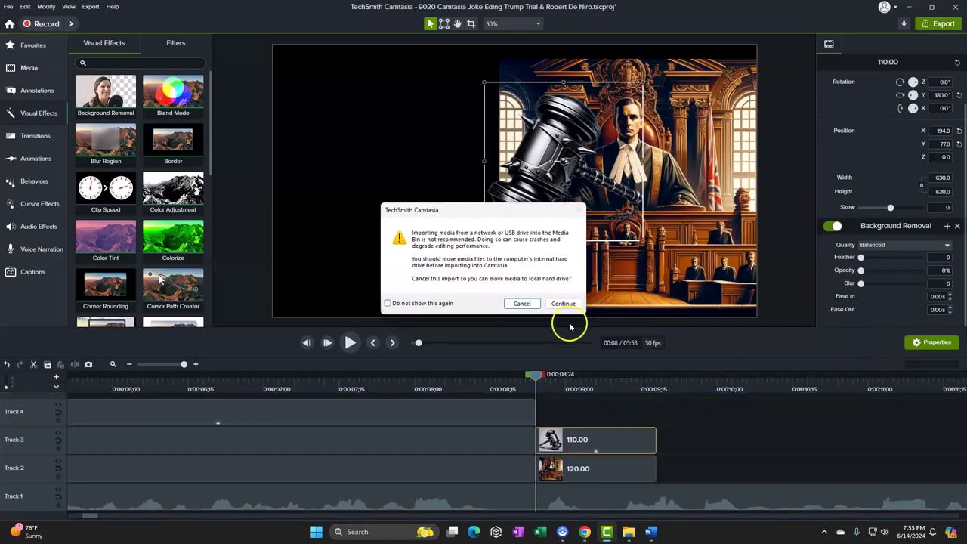
{"action": "left_click", "coordinate": [565, 305]}
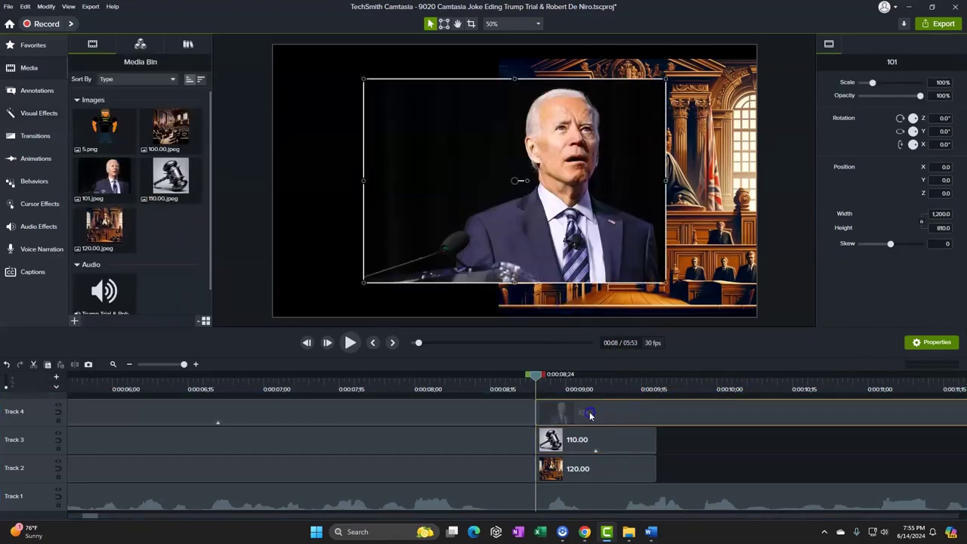
Extend the 110.00 and 120.00 clips on Tracks 3 and 2 together to about 0:00:12;16
{"action": "left_click", "coordinate": [643, 445]}
{"action": "left_click", "coordinate": [645, 466], "text": "ctrl"}
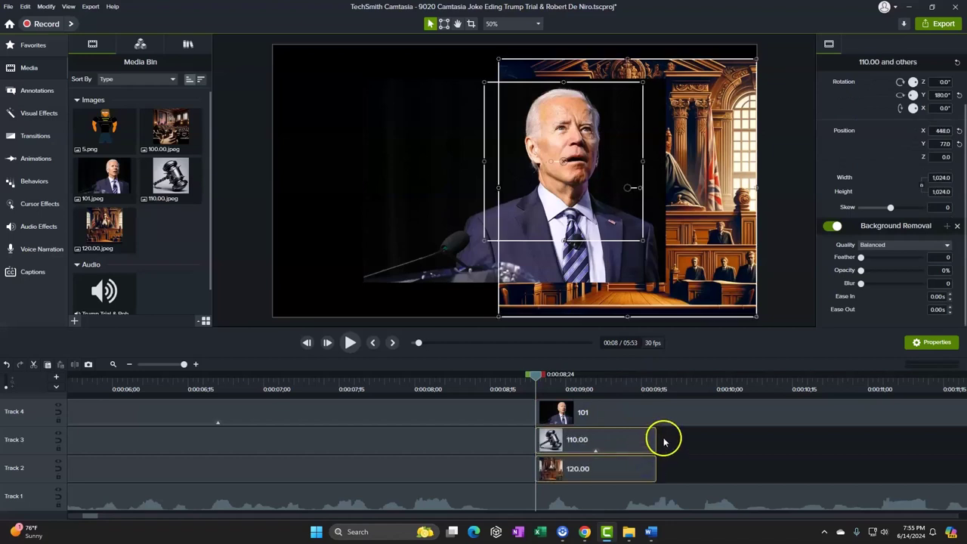
{"action": "left_click_drag", "start_coordinate": [654, 440], "coordinate": [920, 461]}
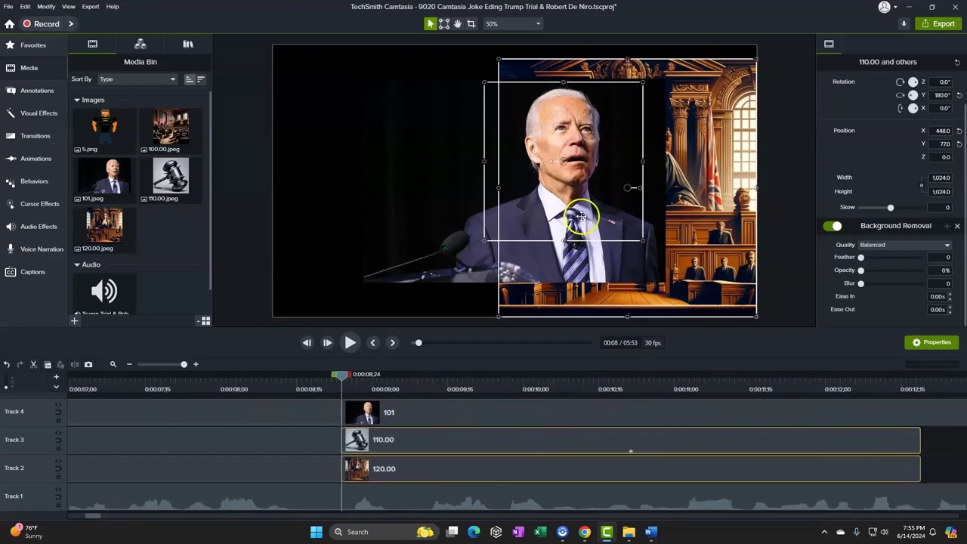
Move the Biden image 101 to about X -246, Y -28 on the canvas and apply the Background Removal effect to it
{"action": "left_click", "coordinate": [440, 178]}
{"action": "left_click_drag", "start_coordinate": [440, 179], "coordinate": [372, 183]}
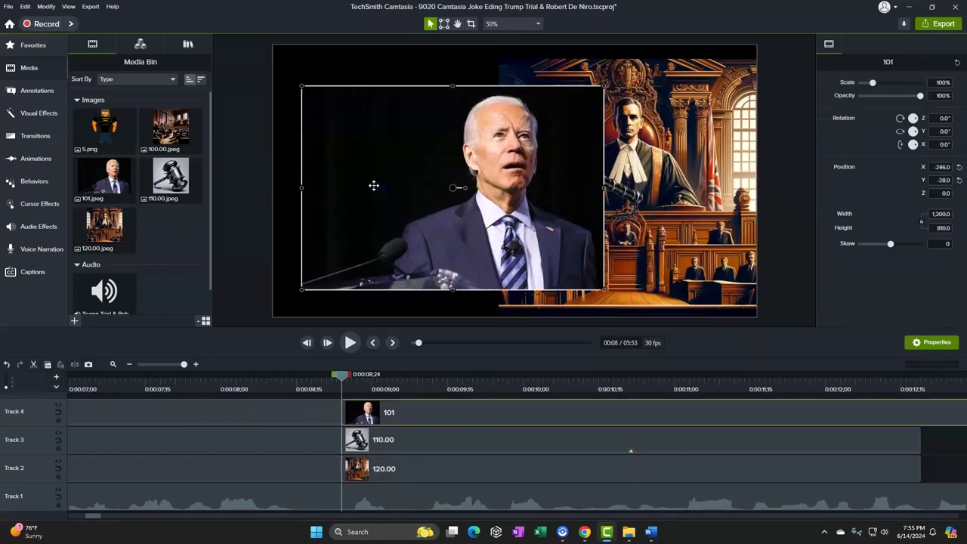
{"action": "left_click", "coordinate": [31, 68]}
{"action": "left_click", "coordinate": [30, 68]}
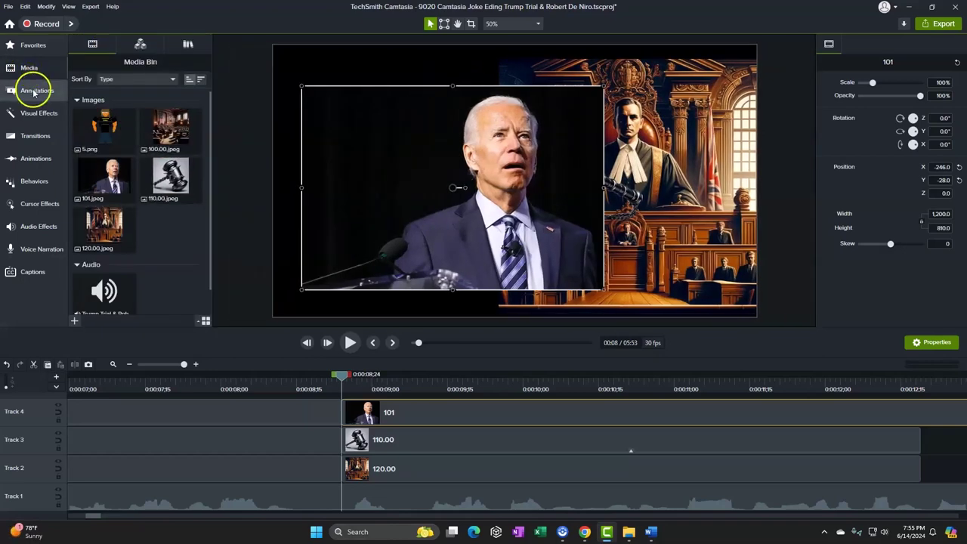
{"action": "left_click", "coordinate": [33, 90]}
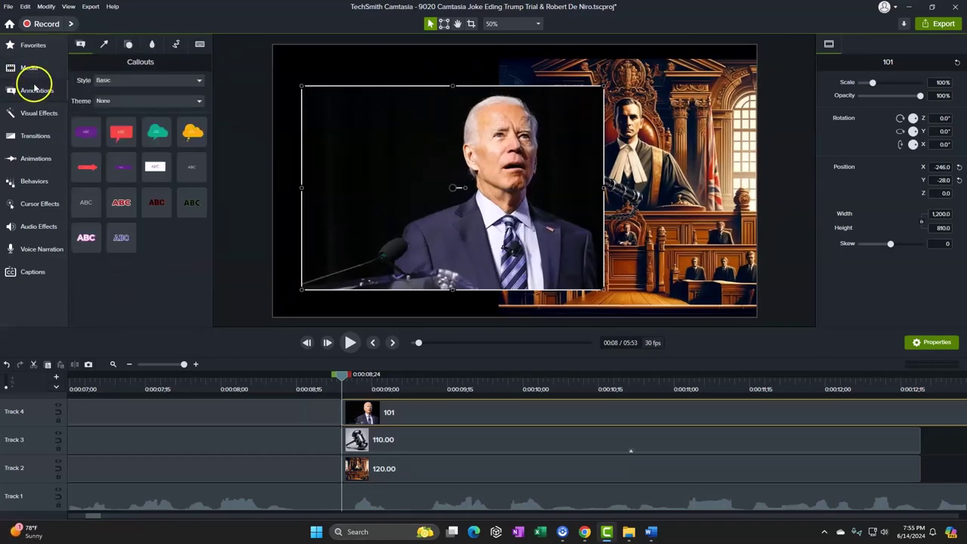
{"action": "left_click", "coordinate": [29, 69]}
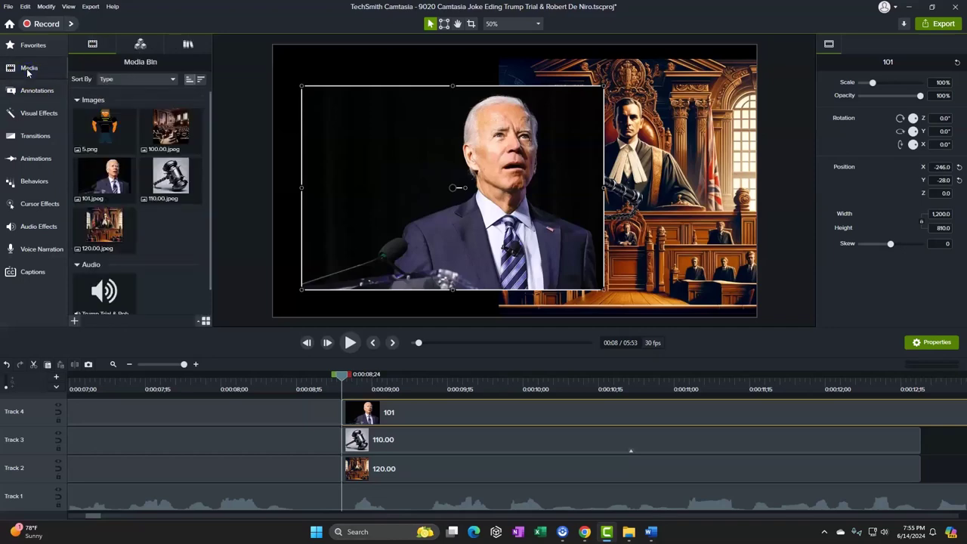
{"action": "left_click", "coordinate": [27, 111]}
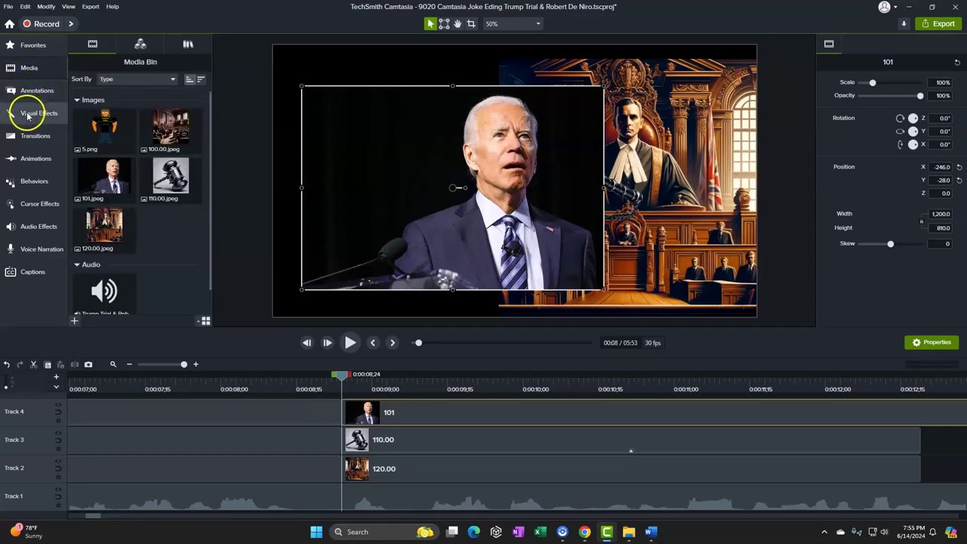
{"action": "left_click", "coordinate": [106, 96]}
{"action": "left_click_drag", "start_coordinate": [105, 95], "coordinate": [457, 412]}
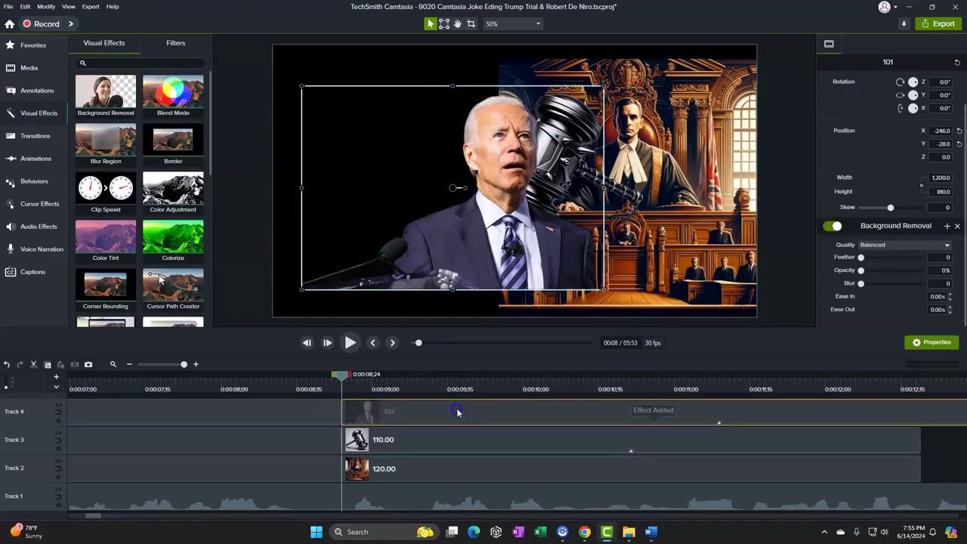
Enlarge the Biden image to about 1,250 wide and crop both its sides to a width of about 574
{"action": "left_click", "coordinate": [429, 316]}
{"action": "left_click", "coordinate": [323, 184]}
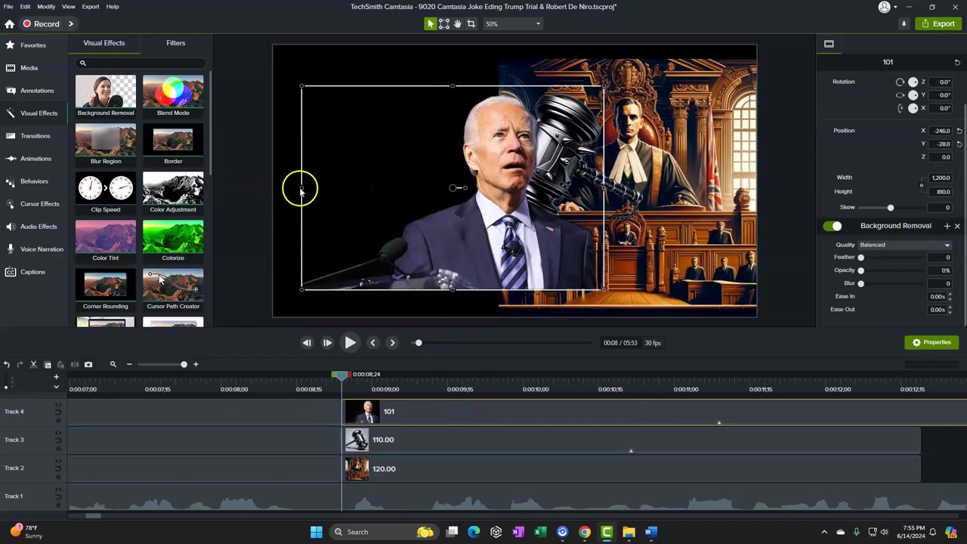
{"action": "left_click_drag", "start_coordinate": [302, 188], "coordinate": [289, 168]}
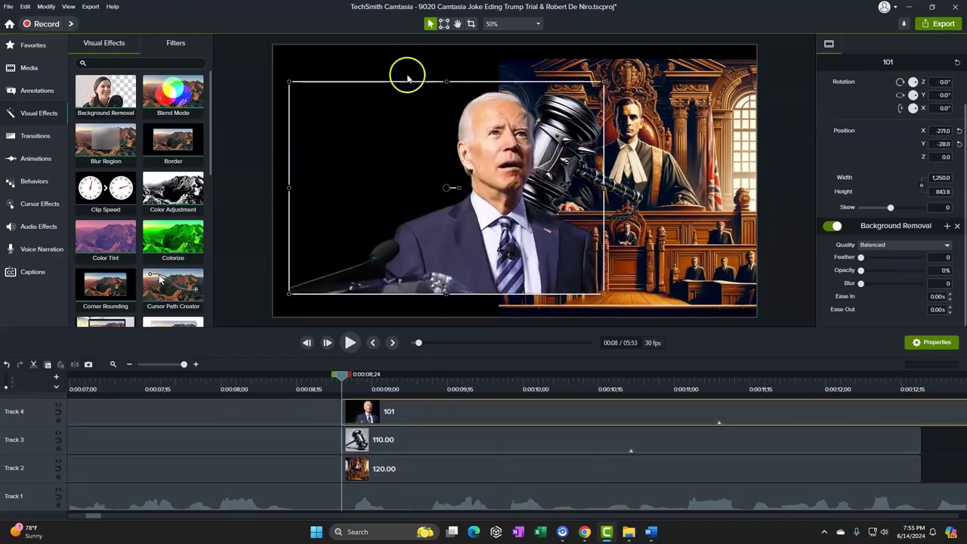
{"action": "left_click", "coordinate": [469, 28]}
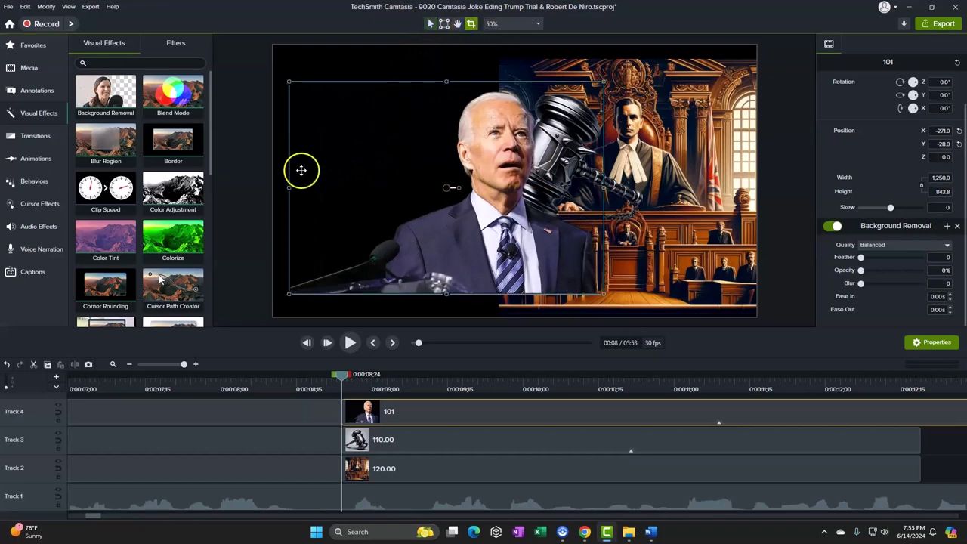
{"action": "left_click_drag", "start_coordinate": [307, 183], "coordinate": [434, 186]}
{"action": "left_click_drag", "start_coordinate": [604, 187], "coordinate": [577, 188]}
{"action": "left_click", "coordinate": [430, 23]}
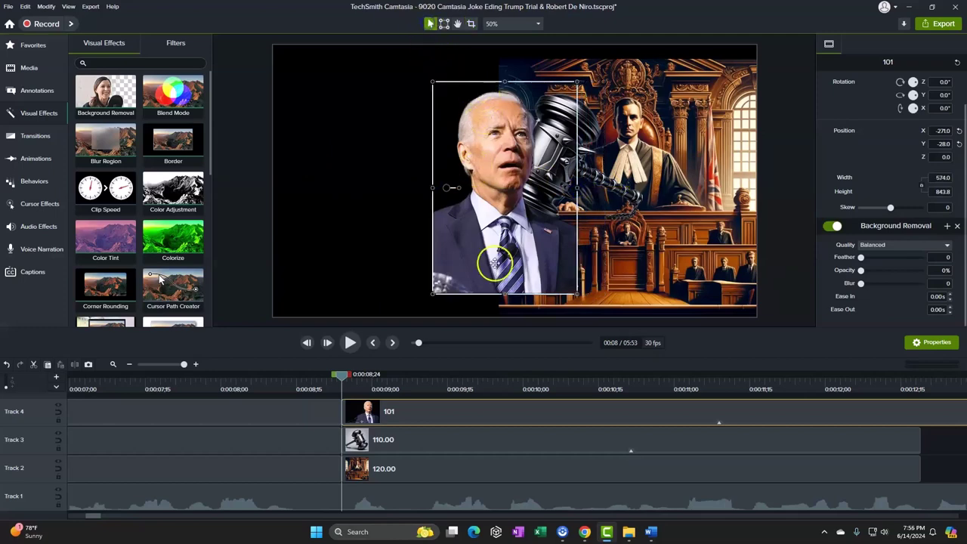
Move the cropped Biden image to the canvas's left side and enlarge it to about 808 by 1,188 at X -852, Y -28
{"action": "left_click_drag", "start_coordinate": [471, 219], "coordinate": [311, 182]}
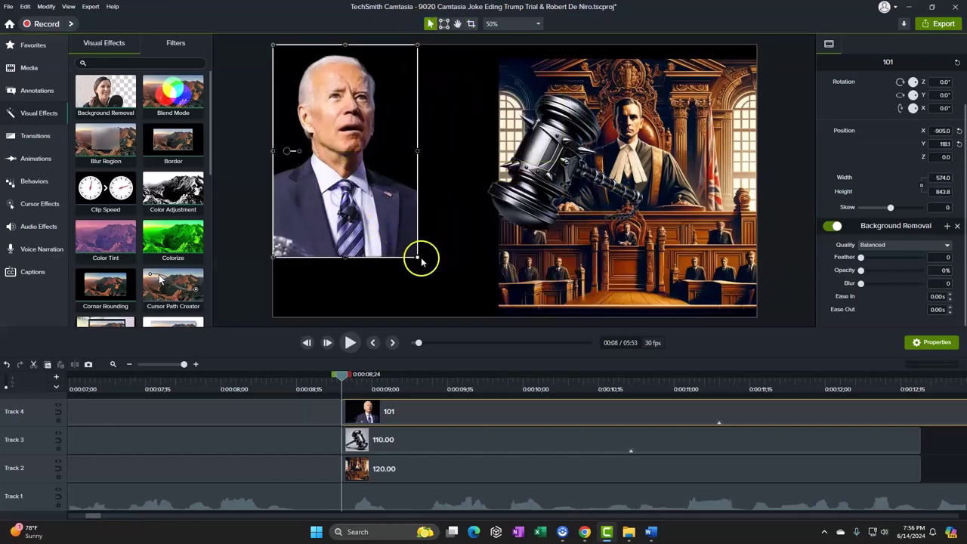
{"action": "mouse_move", "coordinate": [420, 260]}
{"action": "left_mouse_down"}
{"action": "mouse_move", "coordinate": [479, 280]}
{"action": "mouse_move", "coordinate": [411, 249]}
{"action": "left_mouse_up"}
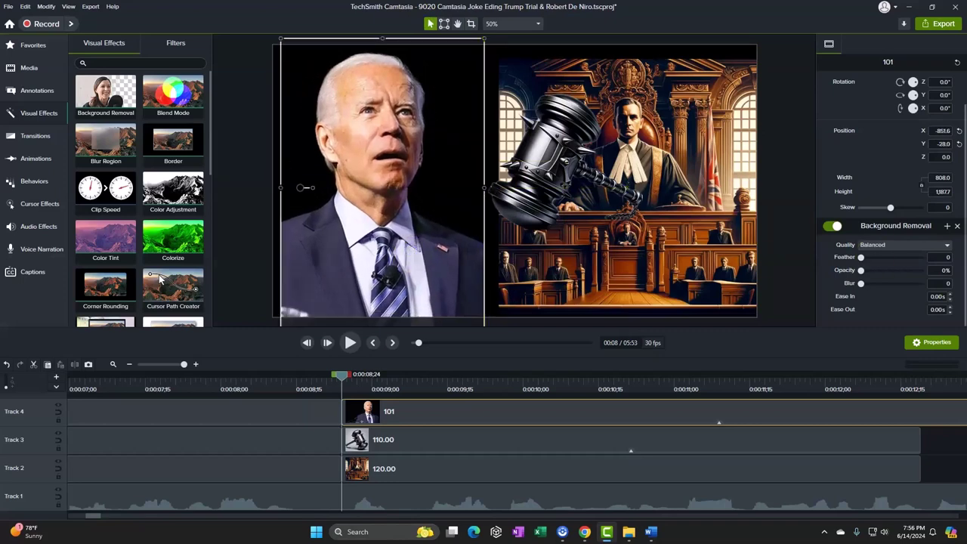
Check the banana flag image 130 in the AI Images folder and return to the Camtasia project
{"action": "mouse_move", "coordinate": [628, 525]}
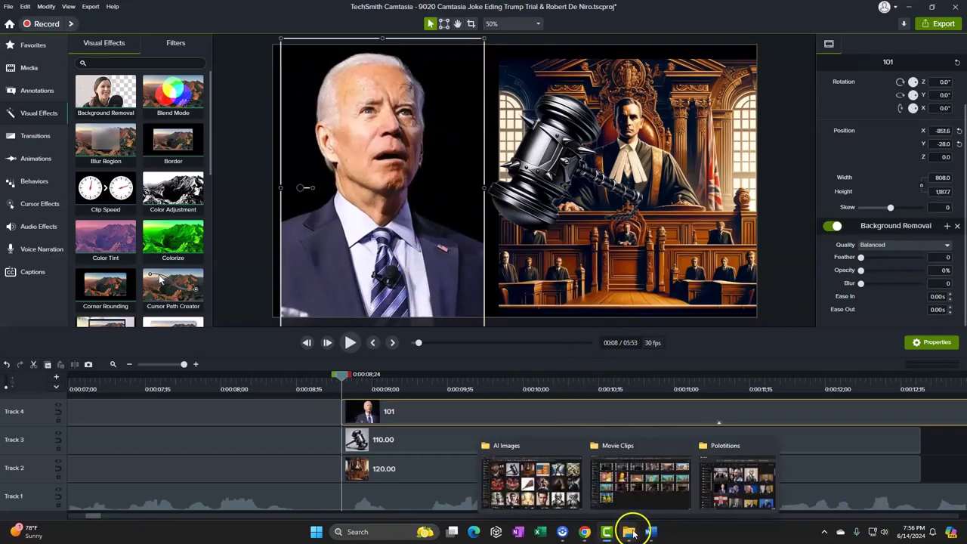
{"action": "left_click", "coordinate": [570, 487]}
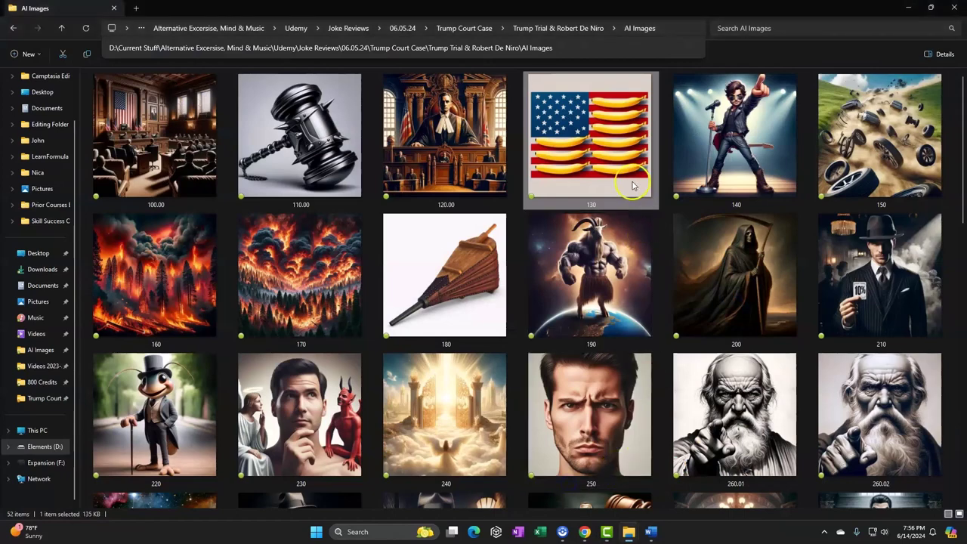
{"action": "left_click", "coordinate": [909, 6]}
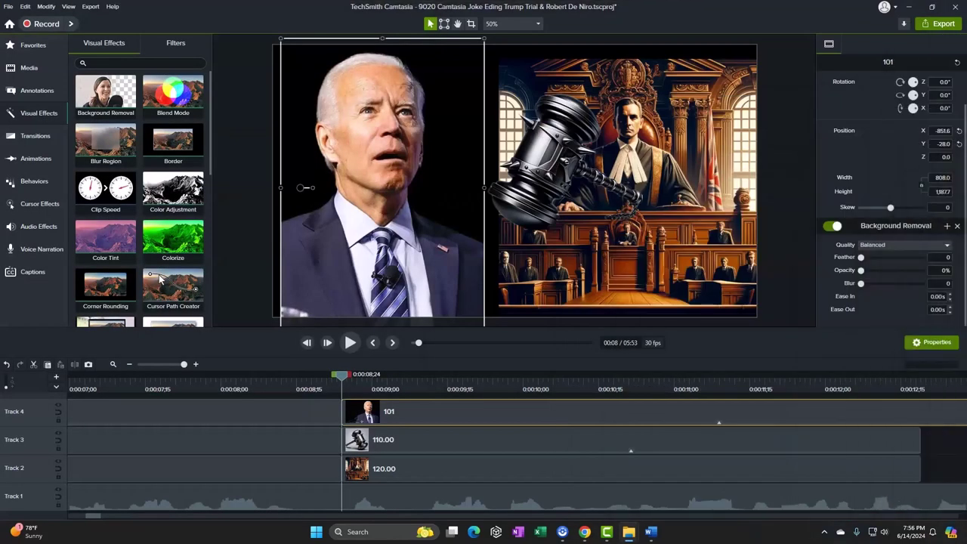
Import the banana flag image 130 and place it on Track 5 starting at 0:00:08;24
{"action": "left_click", "coordinate": [893, 380]}
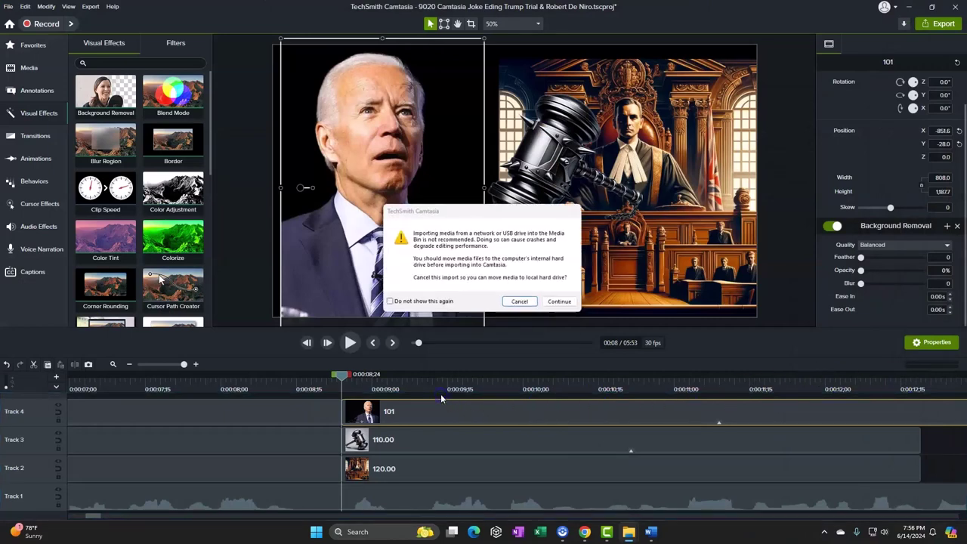
{"action": "left_click", "coordinate": [563, 303]}
{"action": "key", "text": "ctrl+1"}
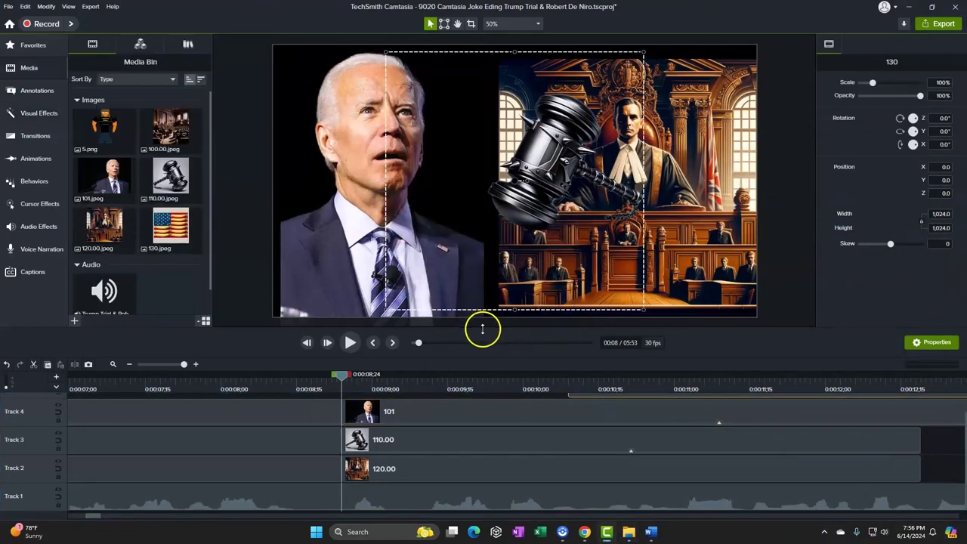
{"action": "left_click_drag", "start_coordinate": [482, 329], "coordinate": [482, 312]}
{"action": "left_click_drag", "start_coordinate": [645, 399], "coordinate": [401, 397]}
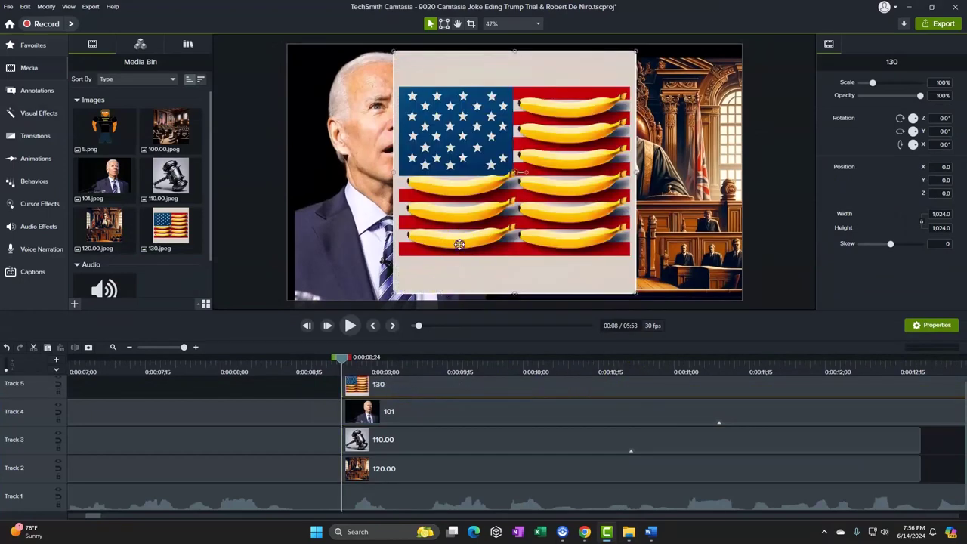
Crop the blank bands above and below the banana flag, down to a height of about 781
{"action": "left_click", "coordinate": [471, 24]}
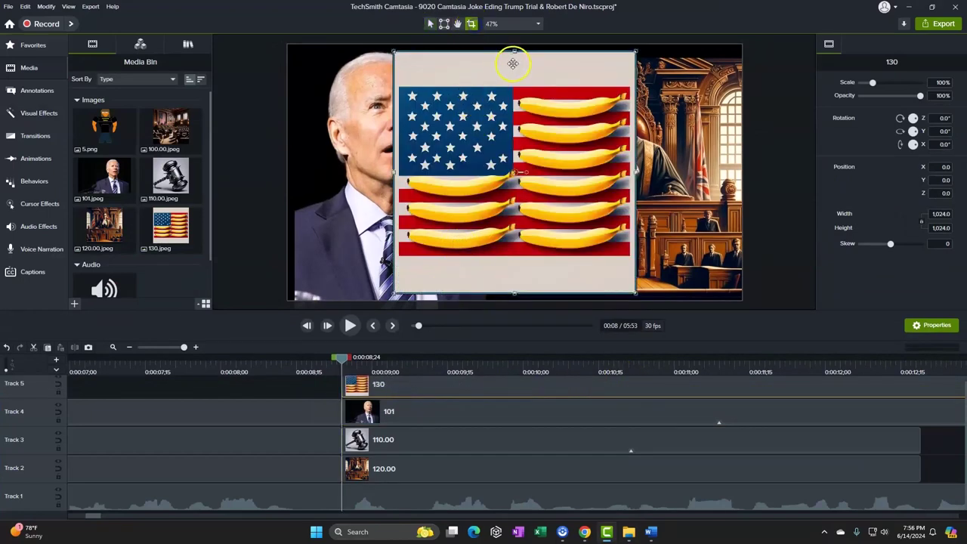
{"action": "left_click_drag", "start_coordinate": [514, 52], "coordinate": [513, 79]}
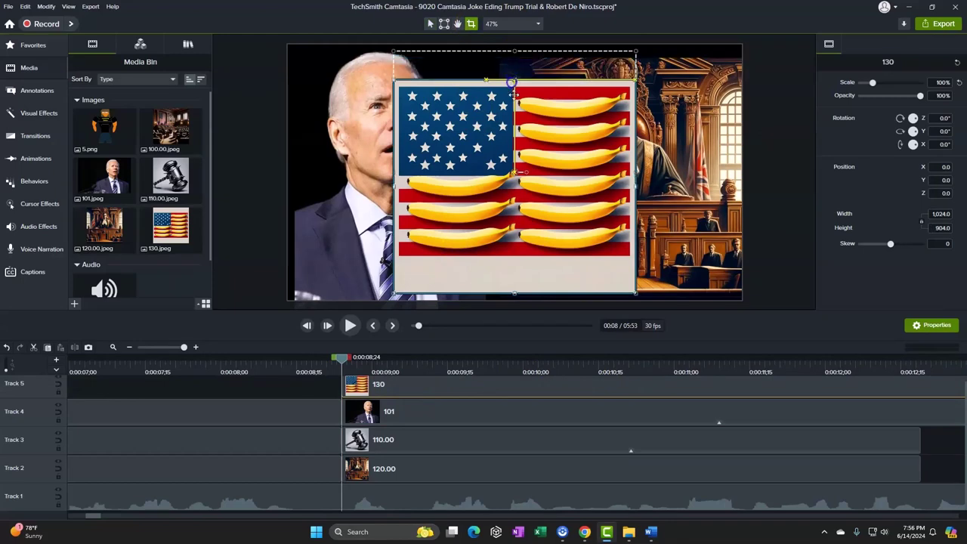
{"action": "left_click_drag", "start_coordinate": [515, 285], "coordinate": [515, 259]}
{"action": "left_click", "coordinate": [430, 24]}
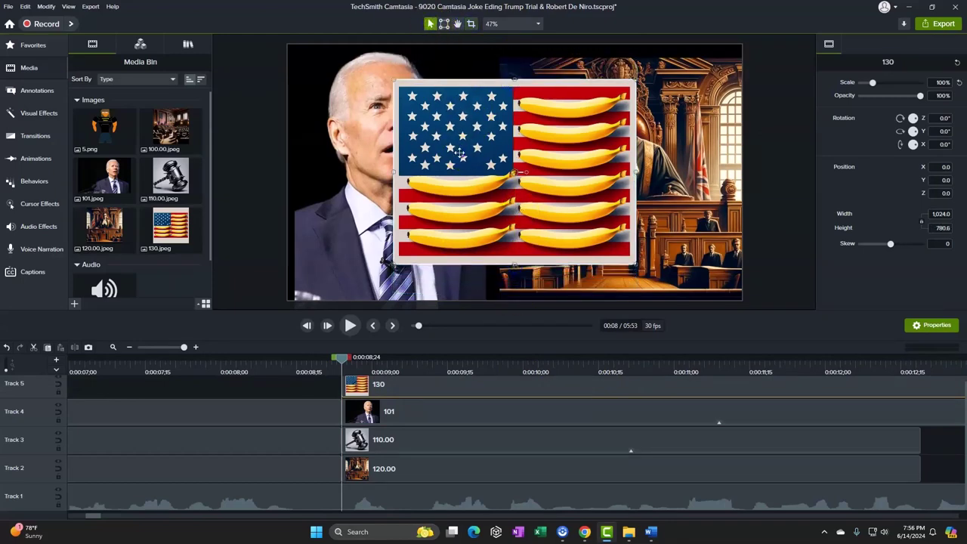
Shrink the banana flag to about 672 by 512 and place it over the courtroom image at about X 509, Y -285
{"action": "left_click_drag", "start_coordinate": [460, 152], "coordinate": [520, 188]}
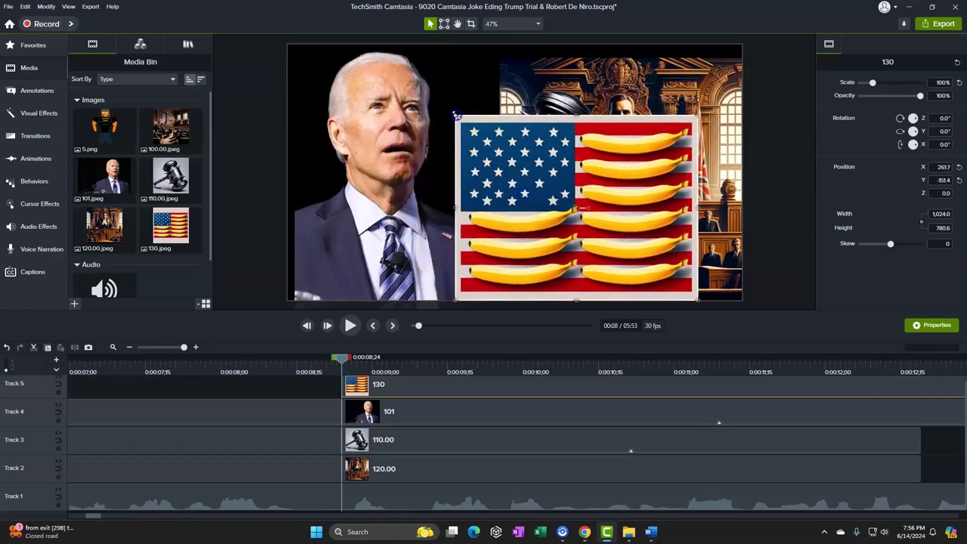
{"action": "left_click_drag", "start_coordinate": [456, 115], "coordinate": [546, 182]}
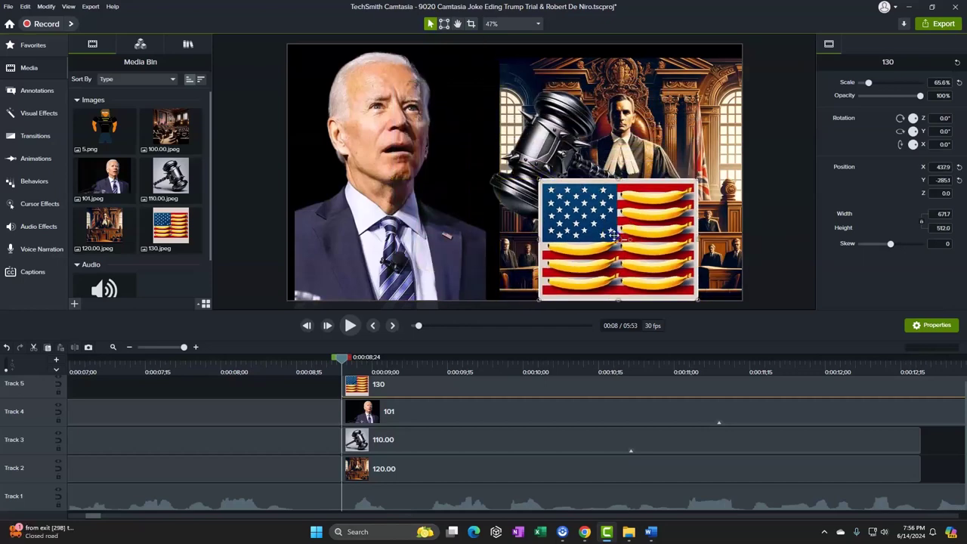
{"action": "left_click_drag", "start_coordinate": [616, 235], "coordinate": [639, 233]}
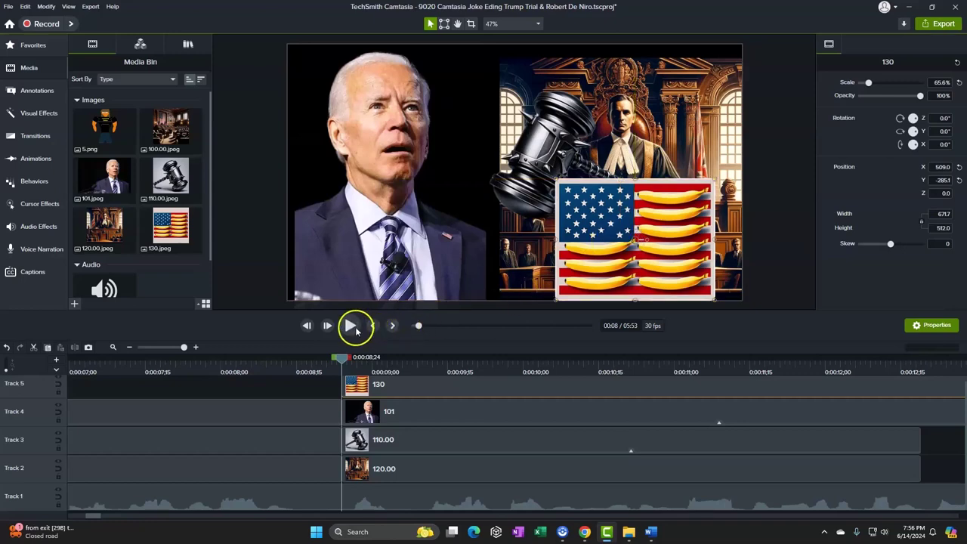
Play the narration onward, and extend the gavel 110.00 and courtroom 120.00 clips to end level with the clips on Tracks 4 and 5
{"action": "left_click", "coordinate": [355, 328]}
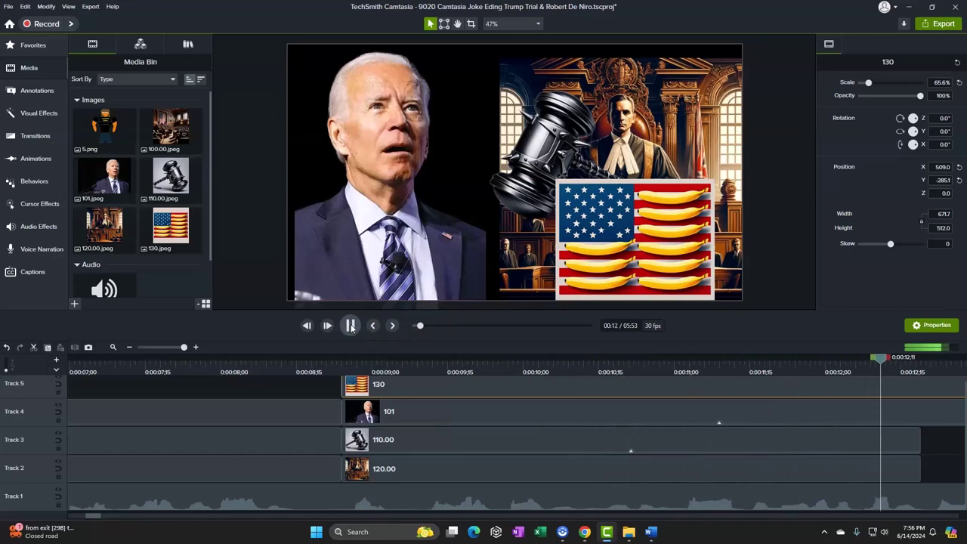
{"action": "left_click_drag", "start_coordinate": [263, 371], "coordinate": [413, 364]}
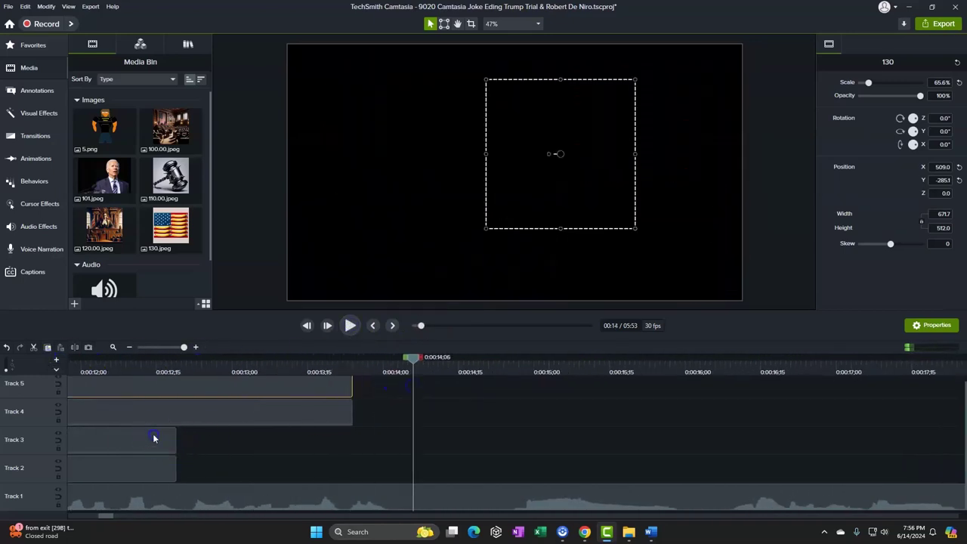
{"action": "left_click", "coordinate": [153, 437]}
{"action": "left_click", "coordinate": [158, 462], "text": "ctrl"}
{"action": "left_click_drag", "start_coordinate": [177, 445], "coordinate": [352, 440]}
Extend all four image clips on Tracks 2 to 5 together to about 0:00:15;03
{"action": "left_click", "coordinate": [328, 410]}
{"action": "left_click", "coordinate": [335, 391], "text": "ctrl"}
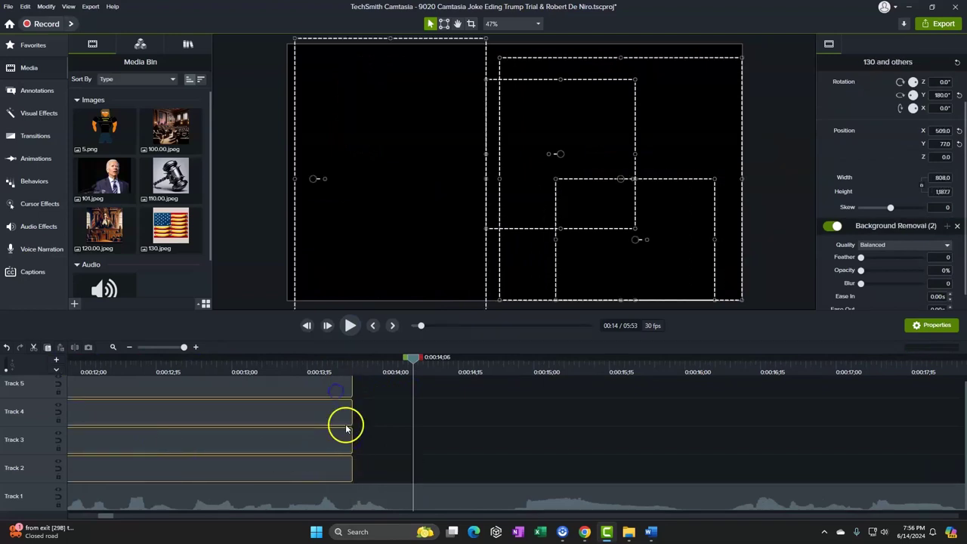
{"action": "scroll", "coordinate": [346, 429], "scroll_direction": "up", "scroll_amount": 1}
{"action": "left_click_drag", "start_coordinate": [353, 392], "coordinate": [548, 392]}
Check the image notes for the "Nooo, you don't understand" line in the Word script and return to Camtasia
{"action": "left_click", "coordinate": [650, 532]}
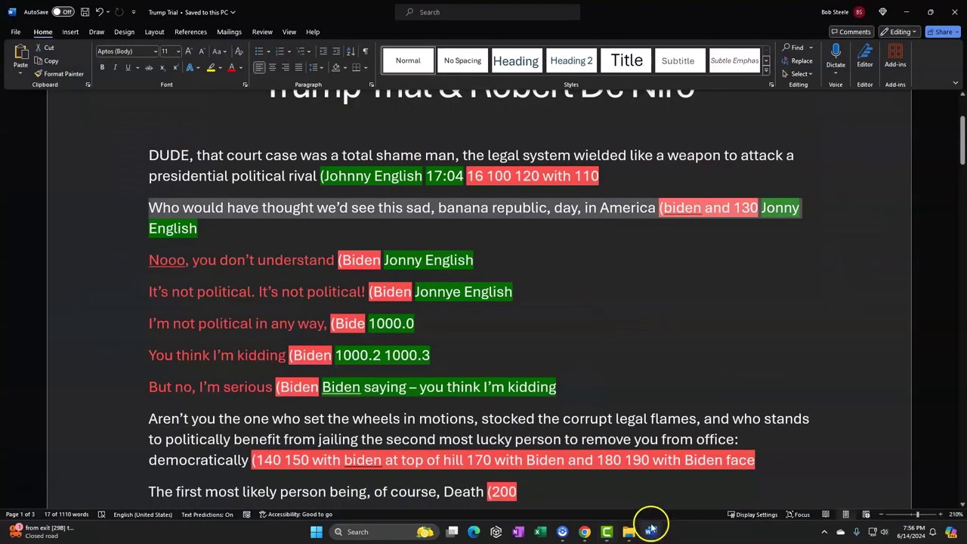
{"action": "left_click", "coordinate": [105, 260]}
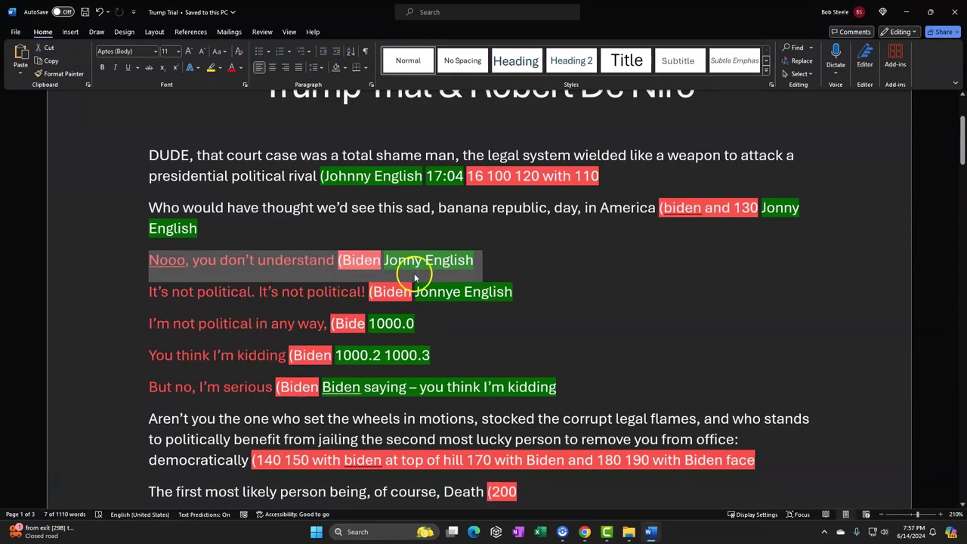
{"action": "left_click", "coordinate": [649, 532]}
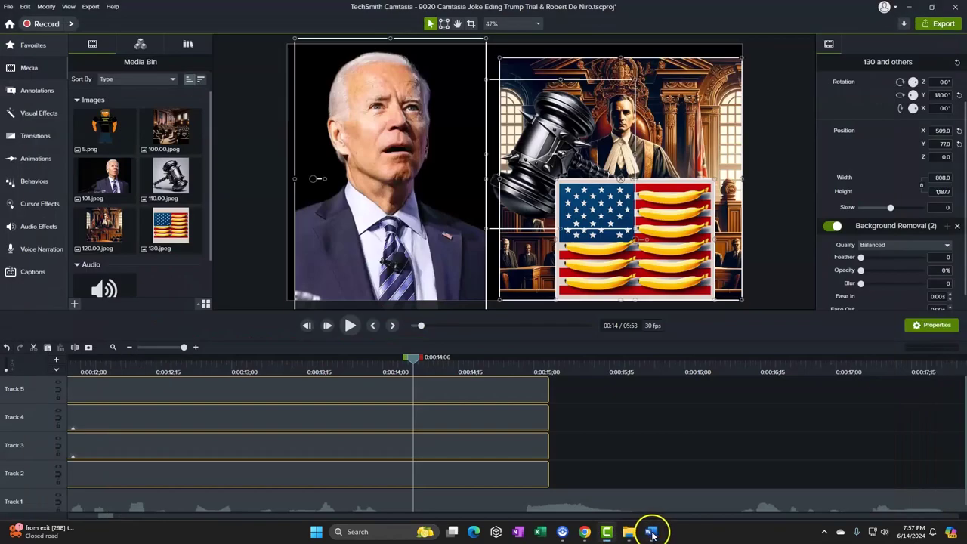
Split the clips 130, 101, 110.00 and 120.00 at 0:00:14;06
{"action": "left_click", "coordinate": [477, 396]}
{"action": "left_click", "coordinate": [459, 445]}
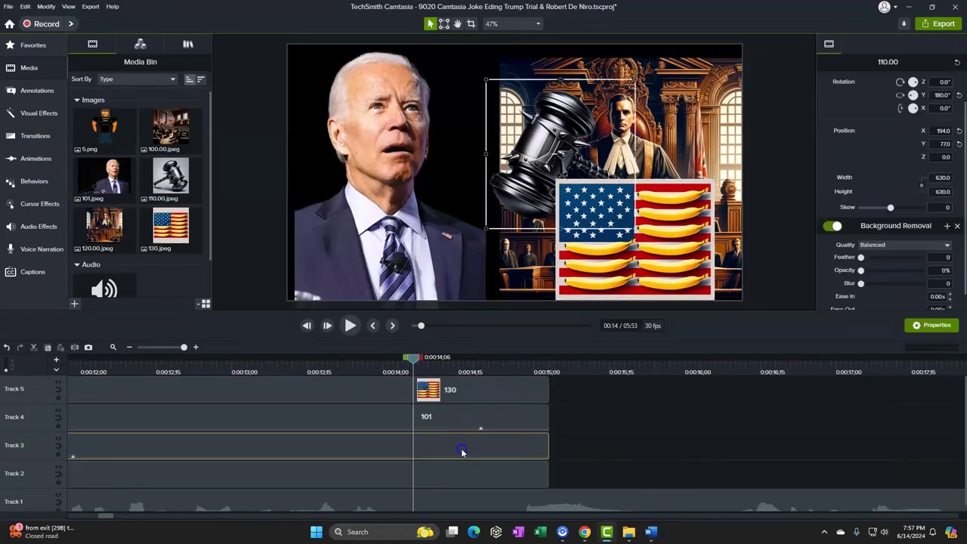
{"action": "left_click", "coordinate": [460, 472]}
{"action": "left_click", "coordinate": [421, 392]}
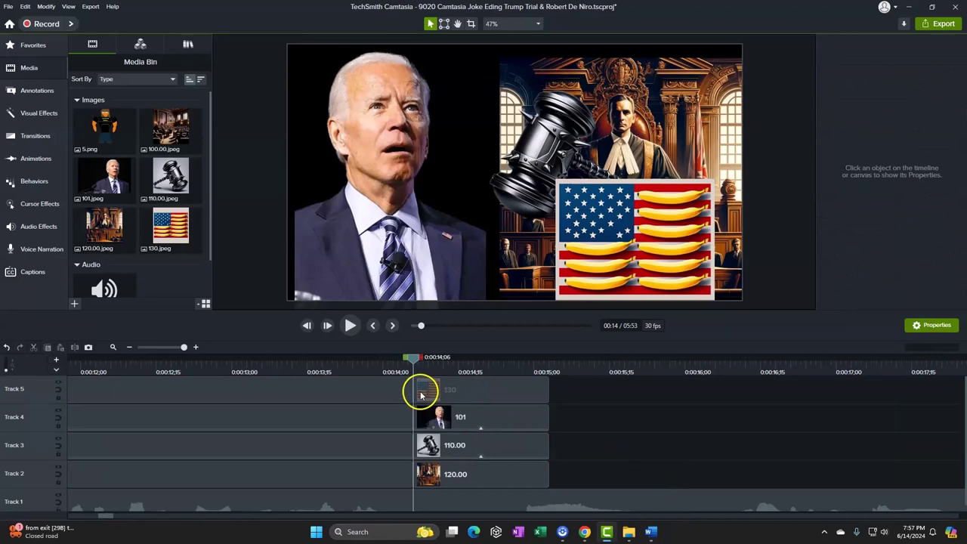
Play the narration to 0:00:15;25 and extend the last pieces of all four image clips to about 0:00:17;11
{"action": "left_click", "coordinate": [350, 326]}
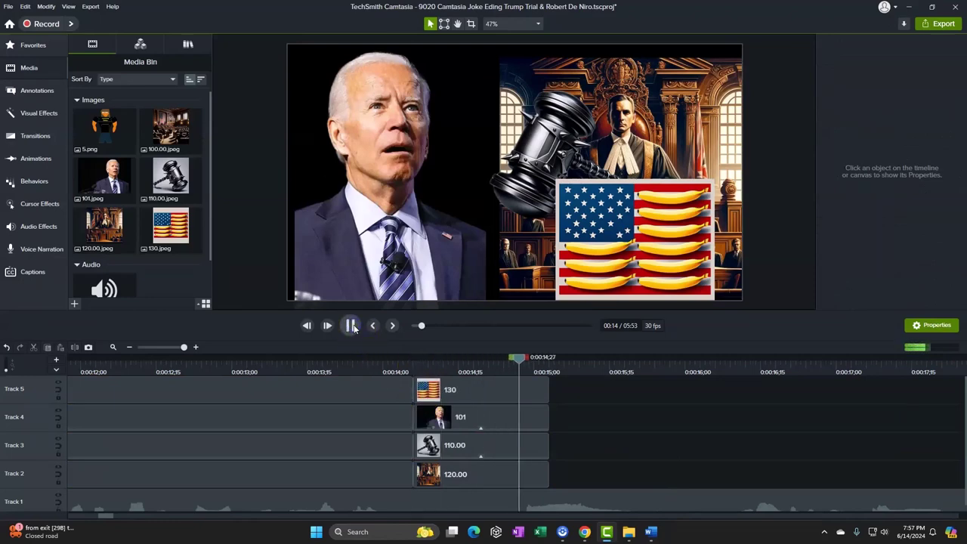
{"action": "left_click", "coordinate": [501, 390]}
{"action": "left_click", "coordinate": [507, 418]}
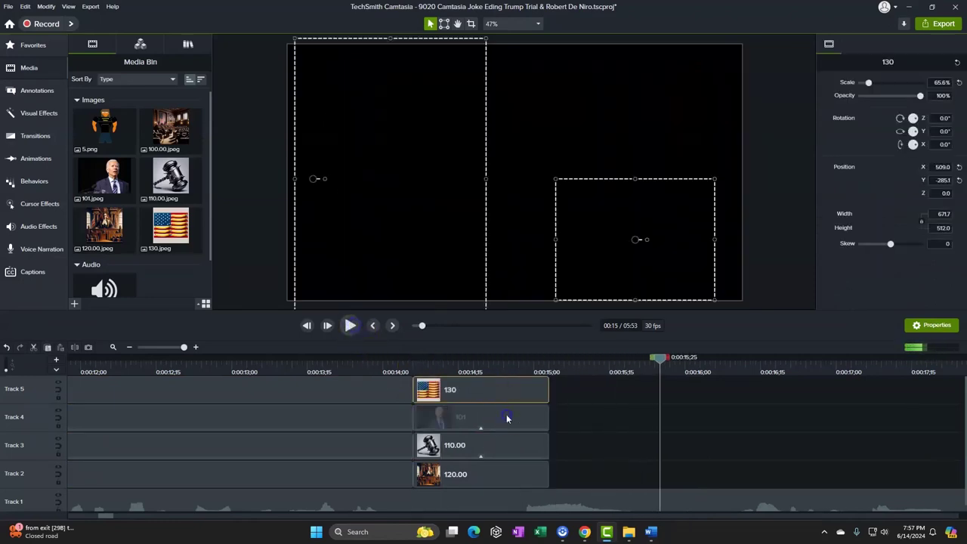
{"action": "left_click", "coordinate": [511, 442], "text": "ctrl"}
{"action": "left_click", "coordinate": [522, 467], "text": "ctrl"}
{"action": "left_click_drag", "start_coordinate": [529, 396], "coordinate": [893, 394]}
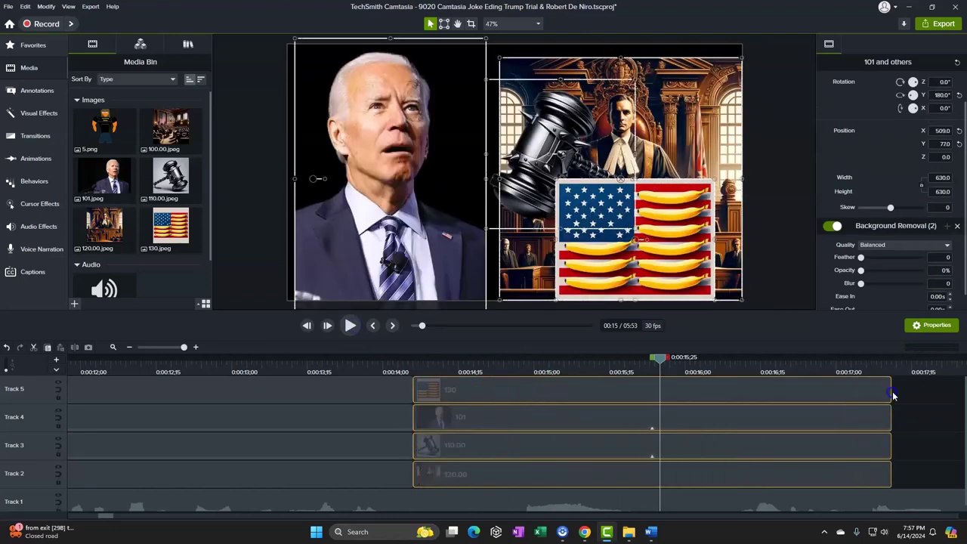
Split the image clips on Tracks 2 to 5 at 0:00:15;25
{"action": "left_click", "coordinate": [701, 396]}
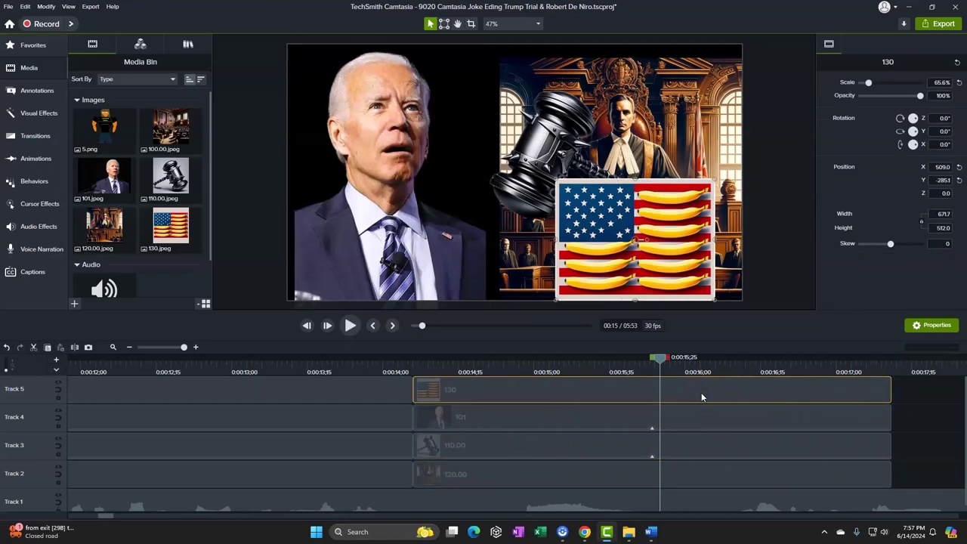
{"action": "key", "text": "s"}
{"action": "left_click", "coordinate": [696, 416]}
{"action": "key", "text": "s"}
{"action": "left_click", "coordinate": [696, 444]}
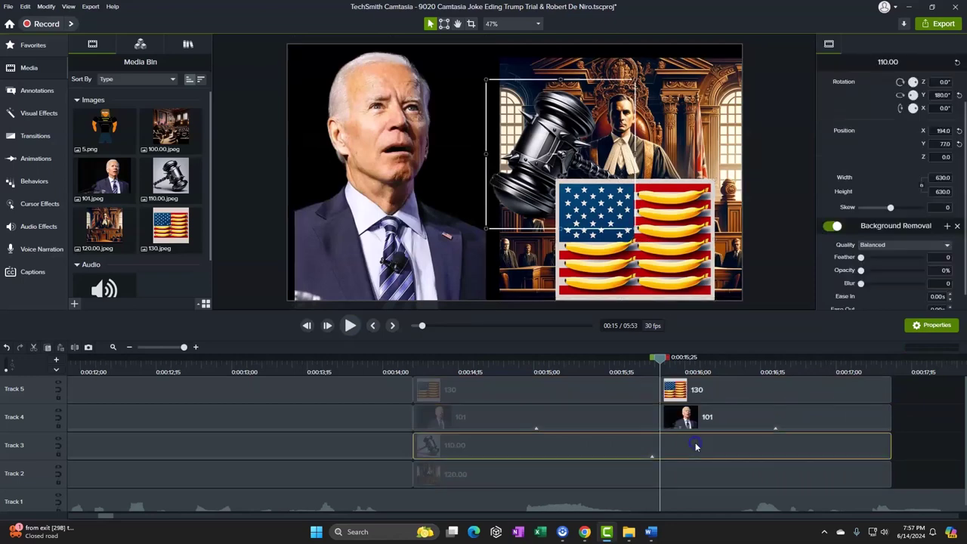
{"action": "key", "text": "s"}
{"action": "left_click", "coordinate": [695, 470]}
{"action": "key", "text": "s"}
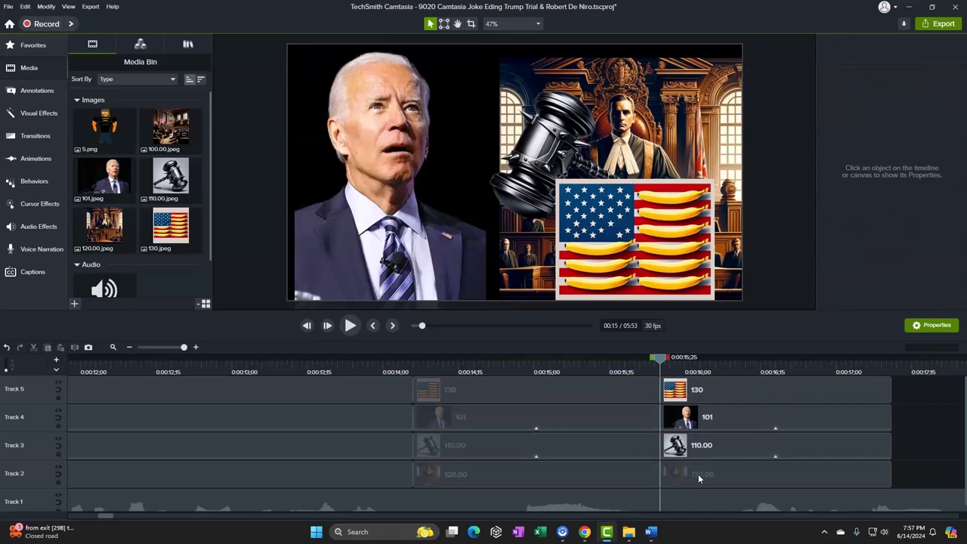
{"action": "left_click", "coordinate": [698, 473]}
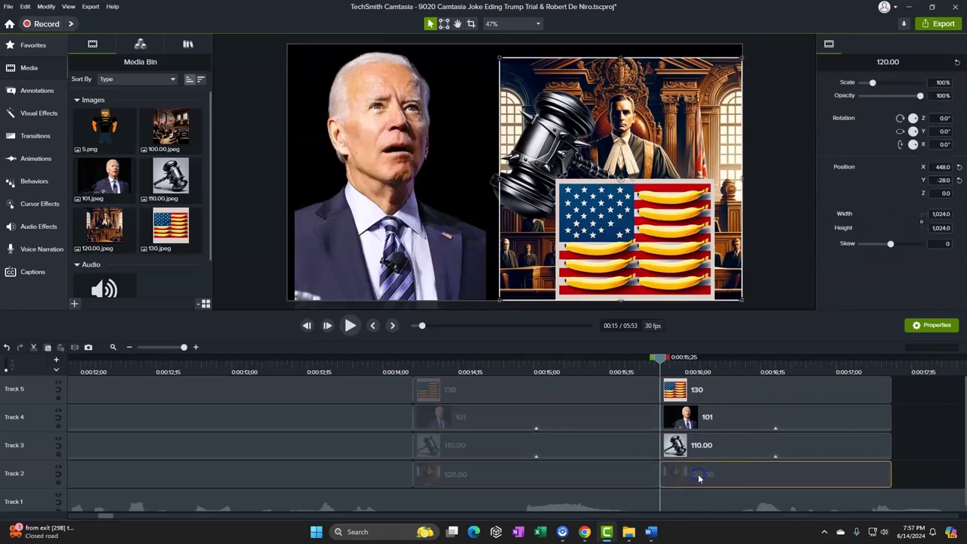
Delete the Biden clip 101 after 0:00:15;25 and move the banana flag piece down to its place on Track 4
{"action": "left_click", "coordinate": [698, 420]}
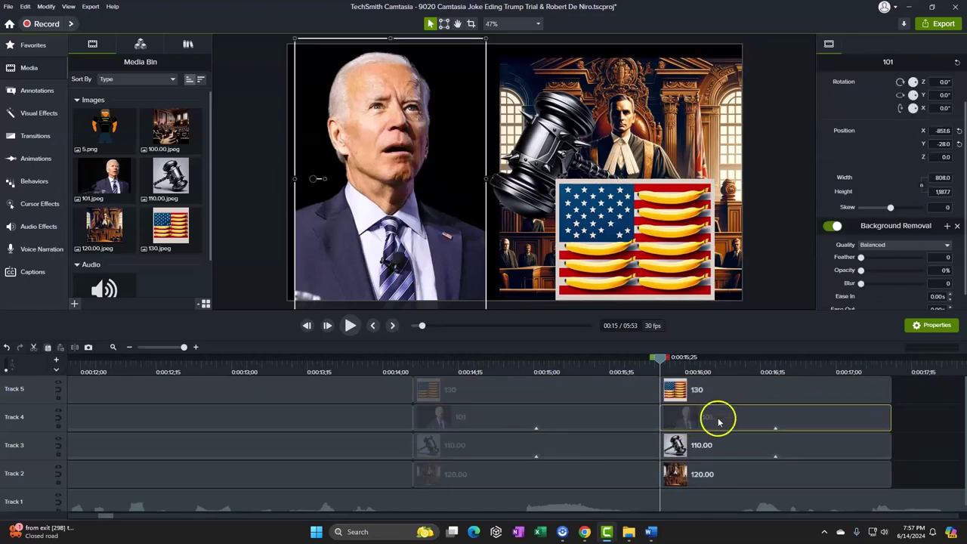
{"action": "key", "text": "Delete"}
{"action": "left_click_drag", "start_coordinate": [698, 390], "coordinate": [718, 418]}
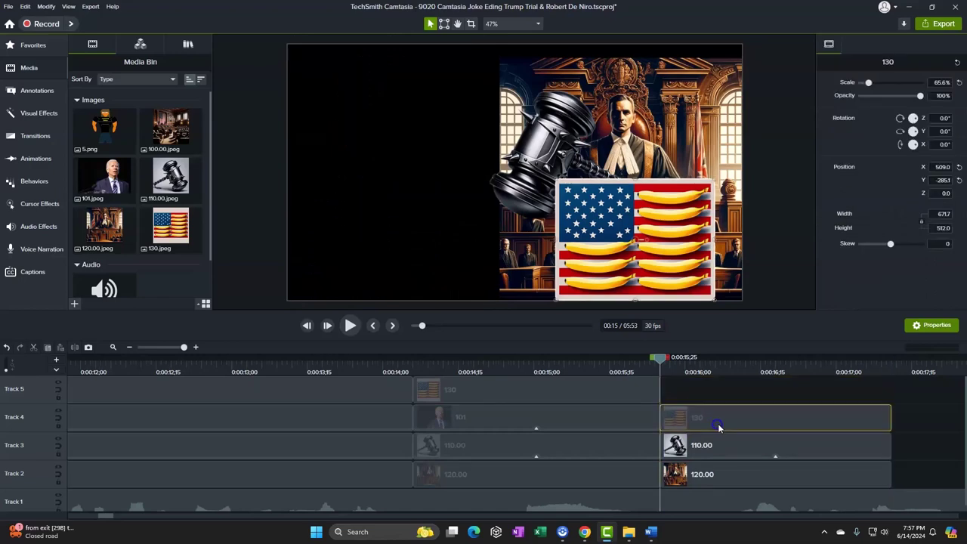
Import the Biden image 100 from the Polotitions folder and place it on Track 5 starting at 0:00:15;25
{"action": "mouse_move", "coordinate": [639, 536]}
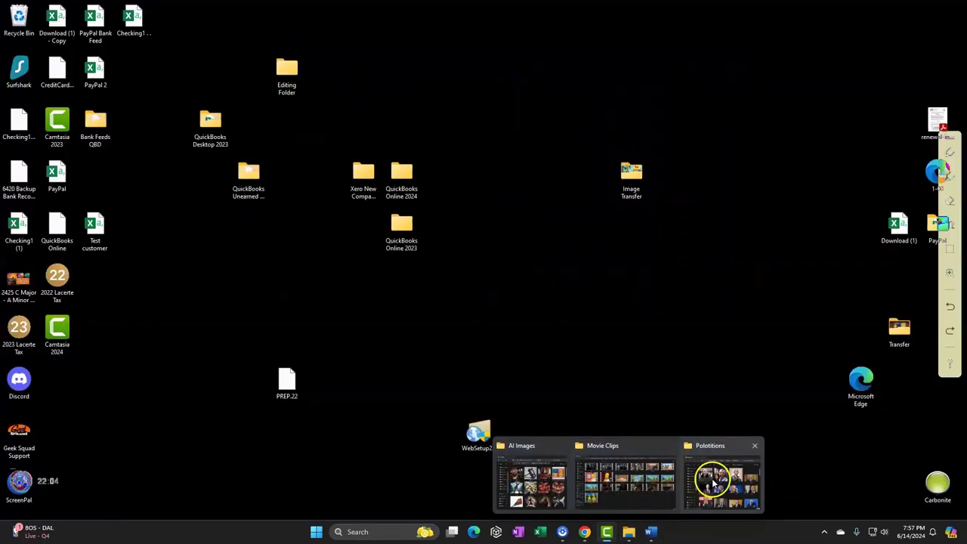
{"action": "left_click", "coordinate": [708, 479]}
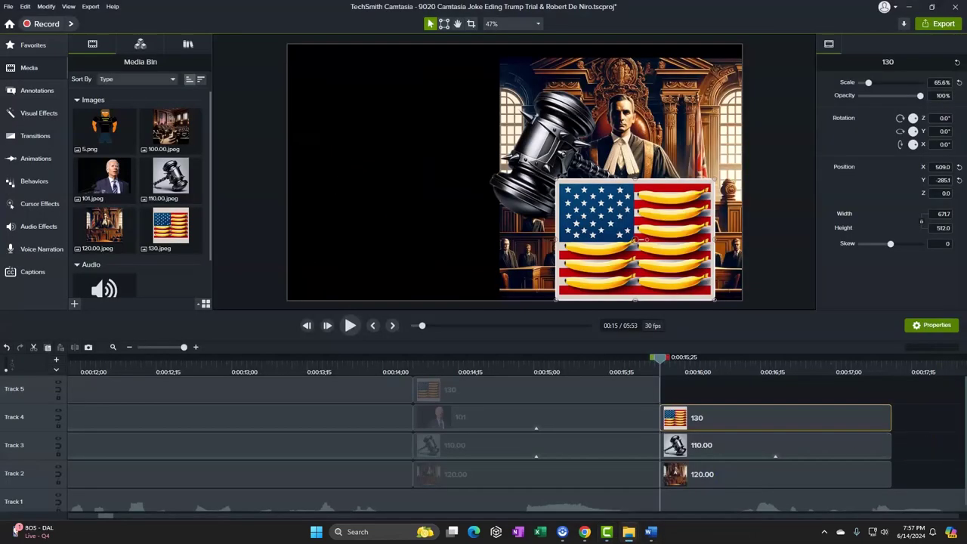
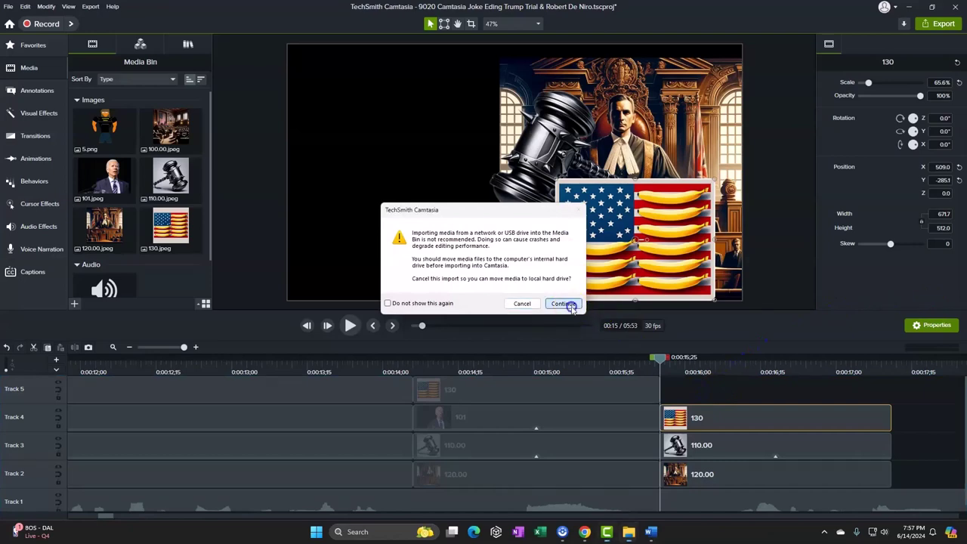
{"action": "left_click", "coordinate": [566, 304]}
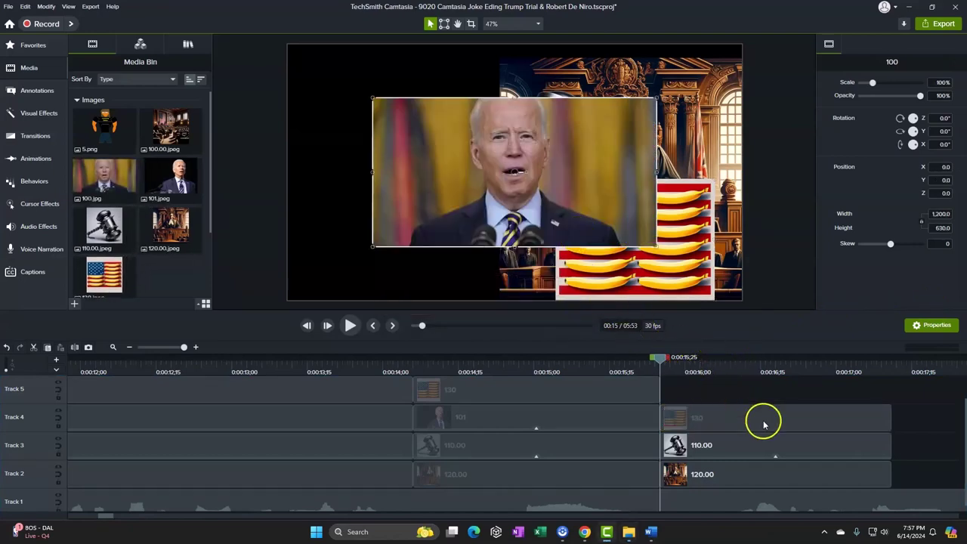
{"action": "scroll", "coordinate": [773, 434], "scroll_direction": "up", "scroll_amount": 1}
{"action": "left_click_drag", "start_coordinate": [607, 391], "coordinate": [685, 418]}
Move the Biden image 100 to X -360 on the canvas and apply the Background Removal effect to it
{"action": "left_click_drag", "start_coordinate": [574, 209], "coordinate": [512, 205]}
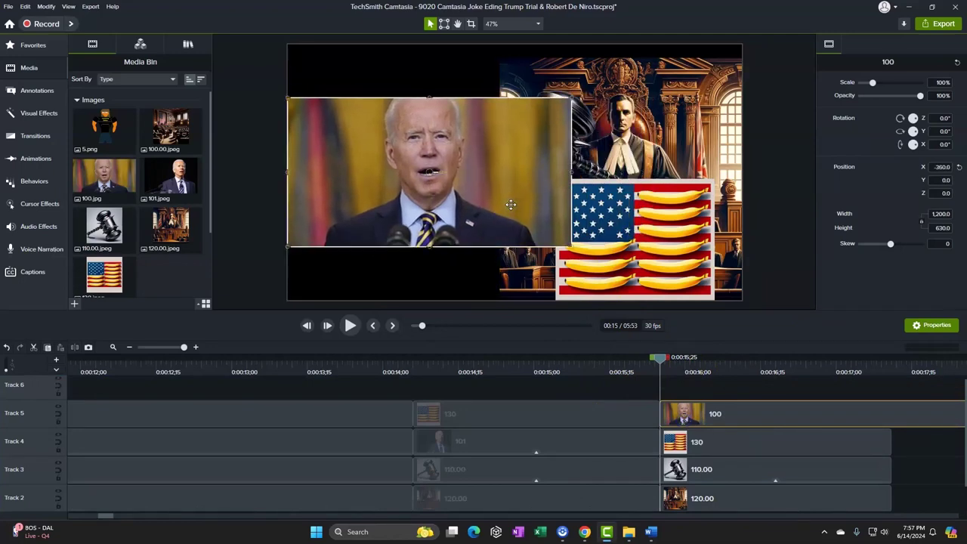
{"action": "left_click", "coordinate": [472, 25]}
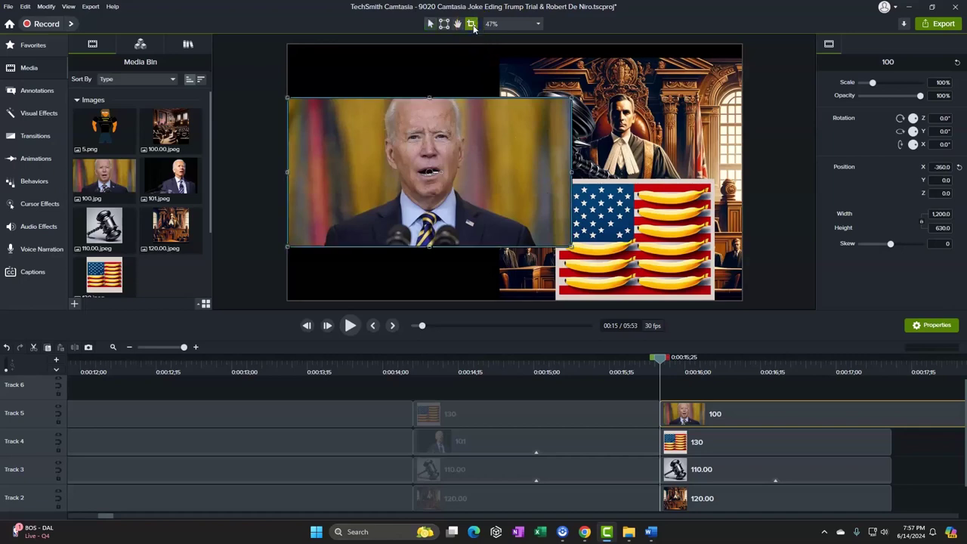
{"action": "left_click", "coordinate": [30, 113]}
{"action": "left_click_drag", "start_coordinate": [106, 96], "coordinate": [359, 223]}
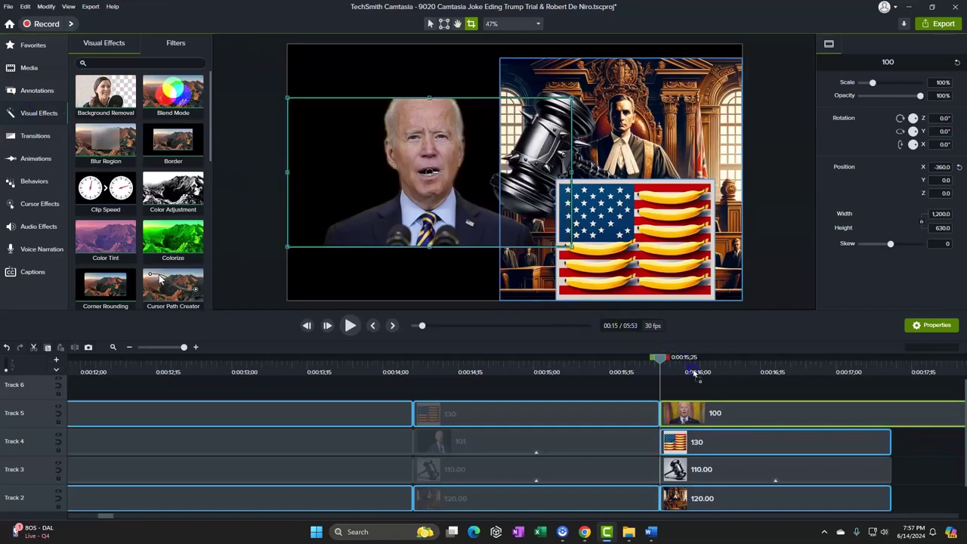
{"action": "left_click", "coordinate": [711, 412]}
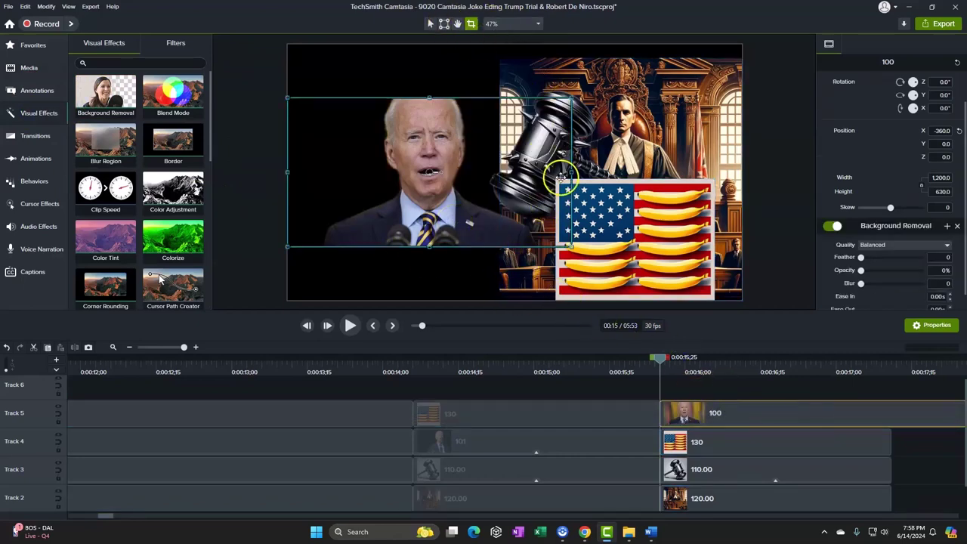
Crop both sides of the Biden image 100 to a width of about 840
{"action": "left_click_drag", "start_coordinate": [573, 172], "coordinate": [533, 172]}
{"action": "left_click_drag", "start_coordinate": [288, 173], "coordinate": [333, 172]}
{"action": "left_click", "coordinate": [431, 23]}
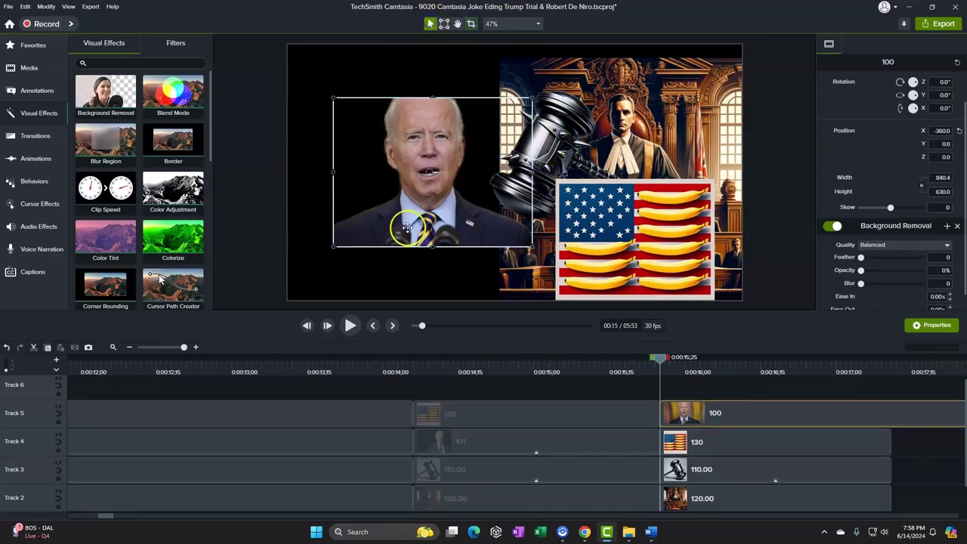
Enlarge the Biden image 100 to about 1154 wide and position it on the canvas at about X -402, Y -40.5
{"action": "left_click_drag", "start_coordinate": [410, 222], "coordinate": [353, 210]}
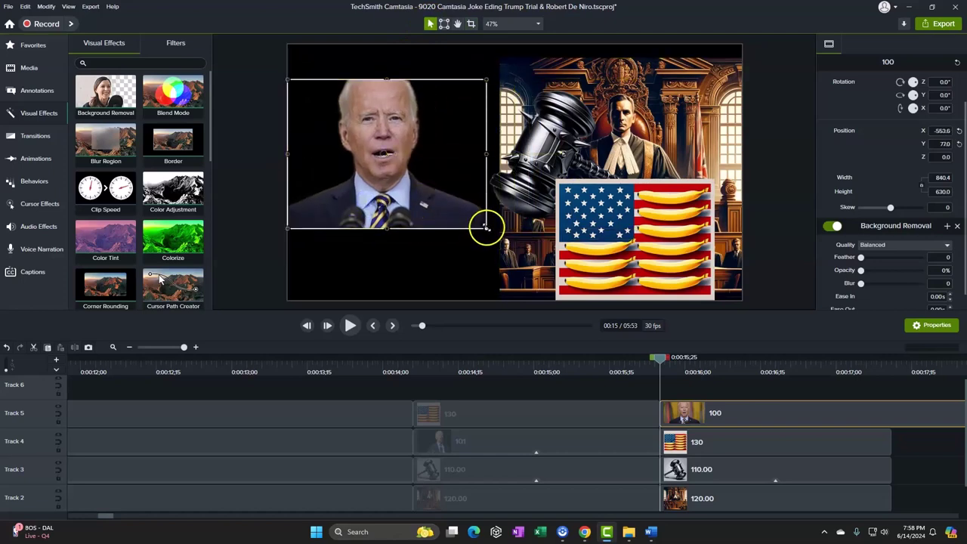
{"action": "left_click_drag", "start_coordinate": [486, 227], "coordinate": [560, 284]}
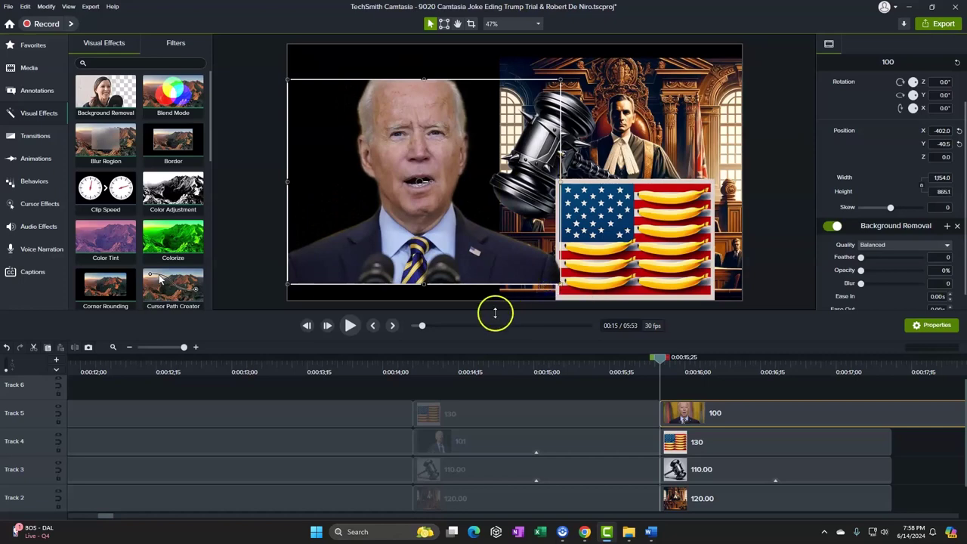
Play on to 0:00:17;04, split the clips on all tracks there and delete the rest of the Biden image 100
{"action": "left_click", "coordinate": [350, 325]}
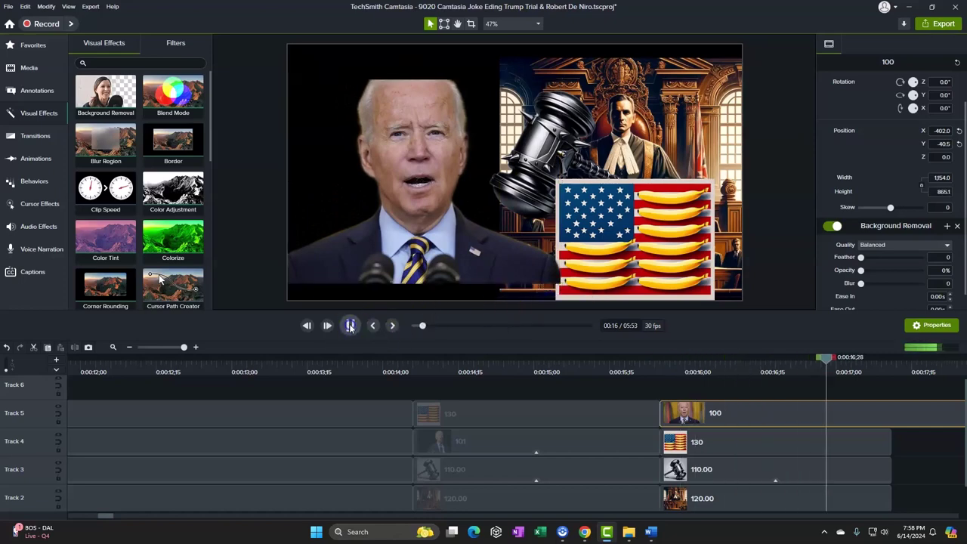
{"action": "left_click", "coordinate": [349, 325]}
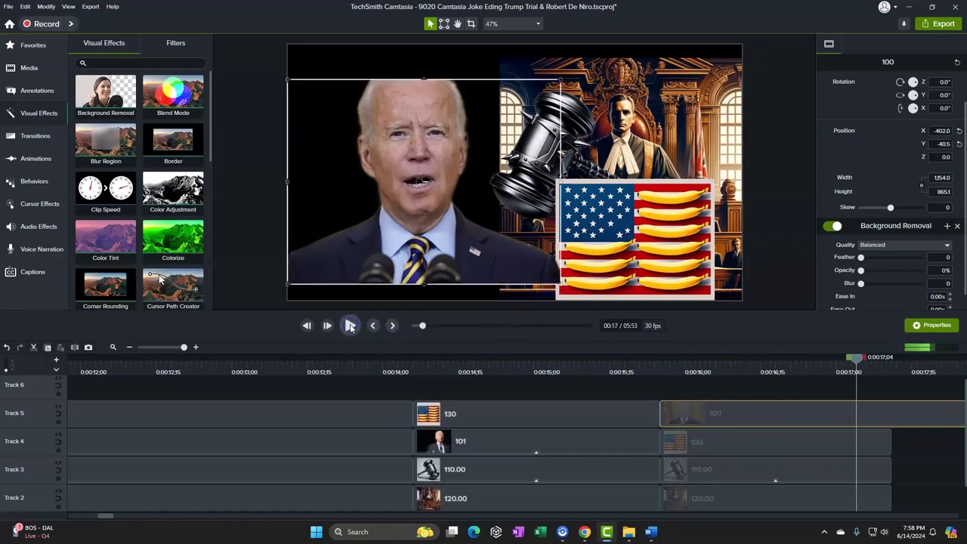
{"action": "left_click", "coordinate": [883, 425]}
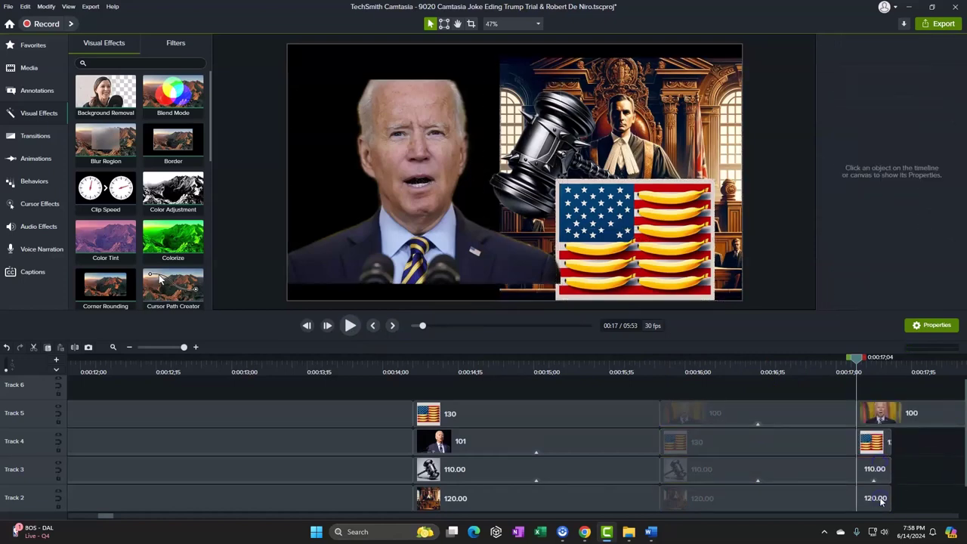
{"action": "left_click", "coordinate": [890, 416]}
{"action": "key", "text": "Delete"}
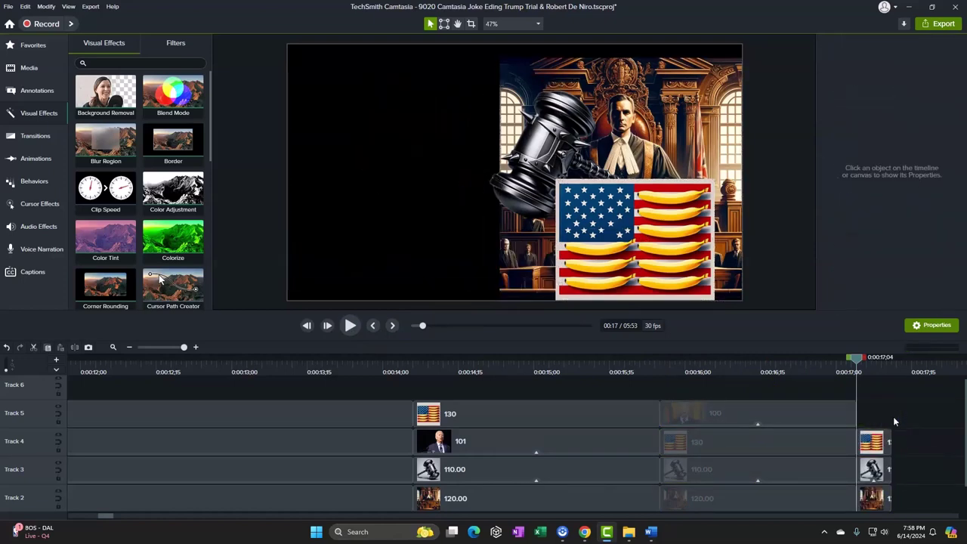
Extend the flag, gavel and courtroom pieces after 0:00:17;04 together to about 0:00:20;18
{"action": "left_click", "coordinate": [877, 447]}
{"action": "left_click_drag", "start_coordinate": [889, 441], "coordinate": [950, 439]}
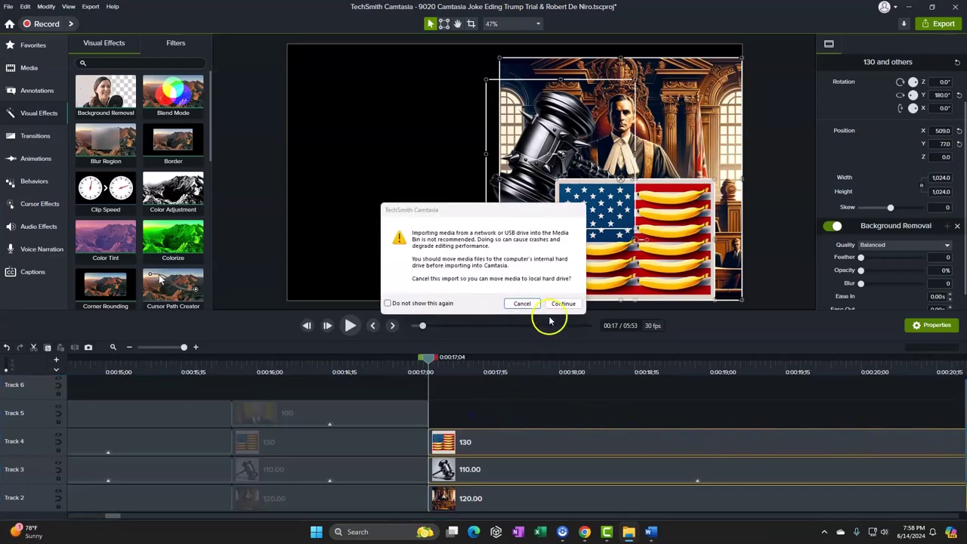
Import the Biden image 145, place it on Track 5 at 0:00:17;04 and move it to X -470, Y -28 on the canvas
{"action": "left_click", "coordinate": [558, 303]}
{"action": "left_click_drag", "start_coordinate": [588, 392], "coordinate": [468, 418]}
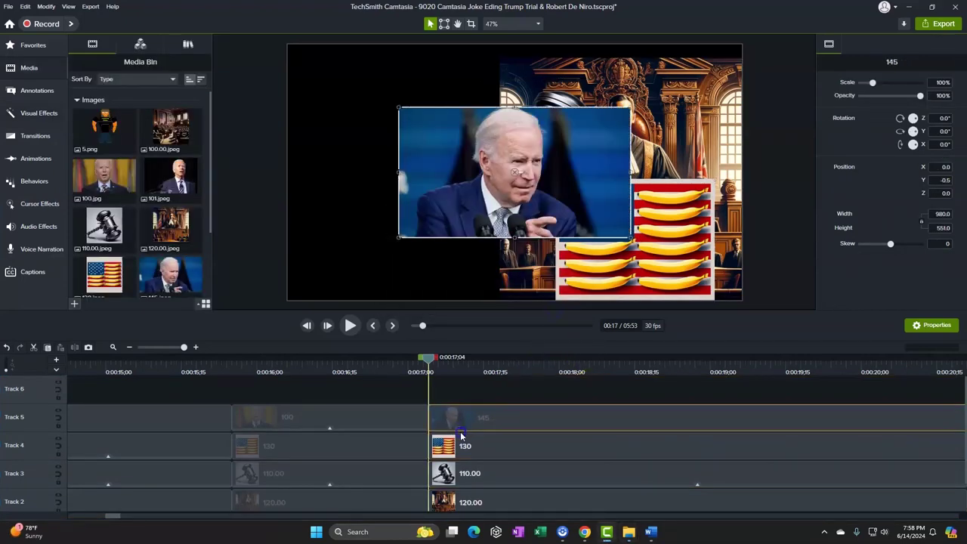
{"action": "left_click_drag", "start_coordinate": [441, 224], "coordinate": [356, 226]}
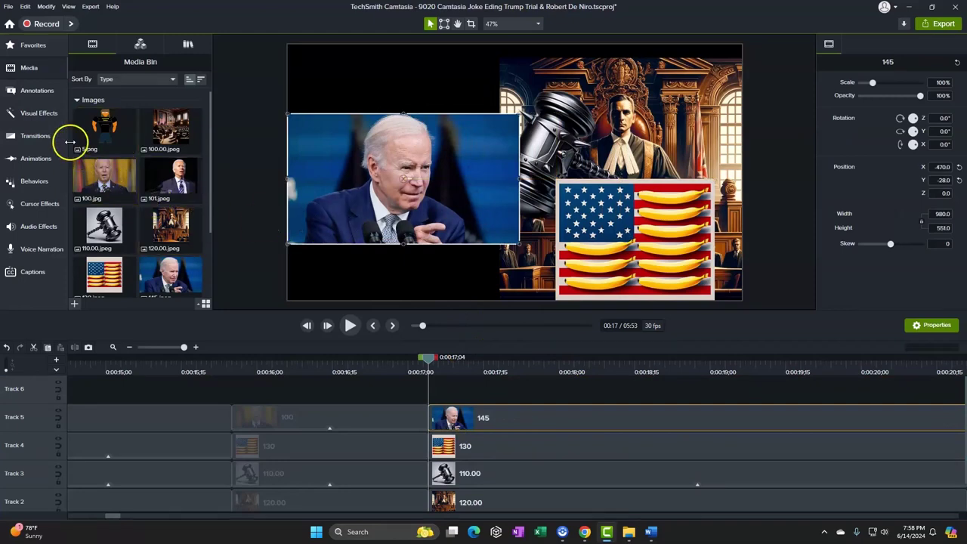
Apply the Background Removal effect to the Biden image 145 and crop both sides to a width of about 760
{"action": "left_click", "coordinate": [38, 113]}
{"action": "left_click_drag", "start_coordinate": [92, 87], "coordinate": [522, 415]}
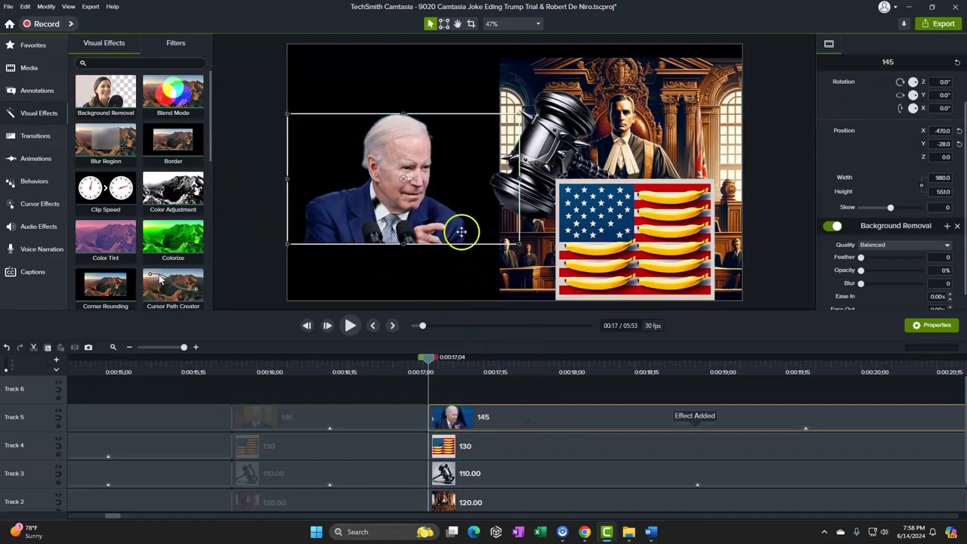
{"action": "left_click", "coordinate": [471, 24]}
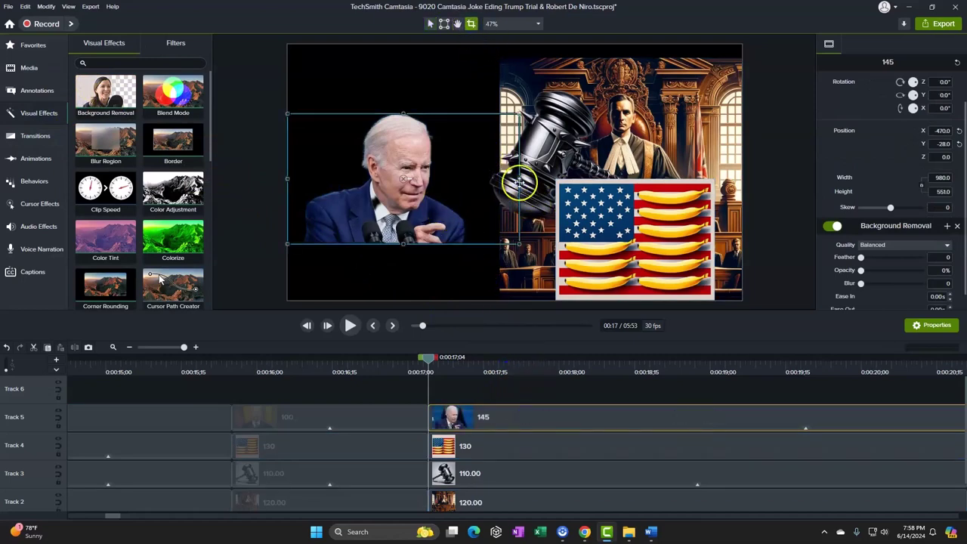
{"action": "left_click_drag", "start_coordinate": [519, 179], "coordinate": [485, 182]}
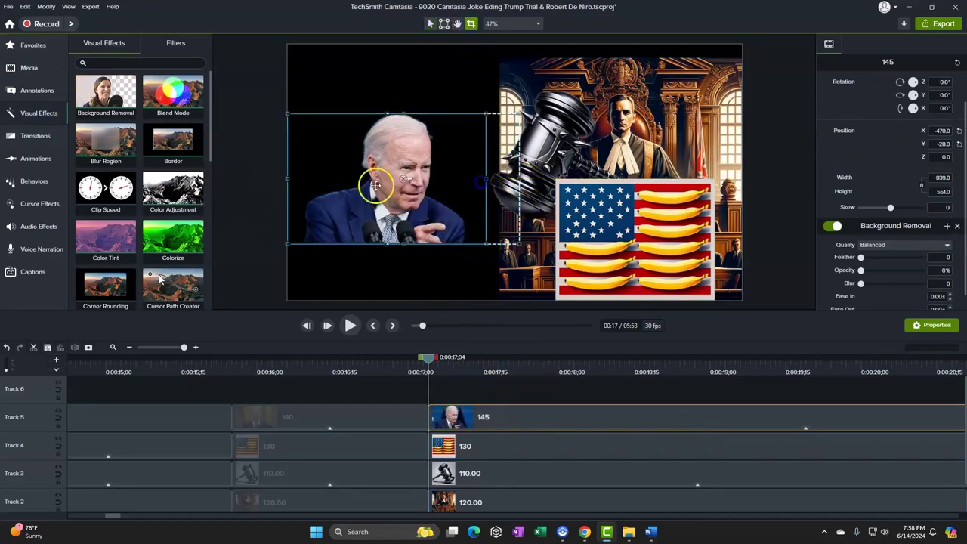
{"action": "left_click_drag", "start_coordinate": [288, 179], "coordinate": [306, 179]}
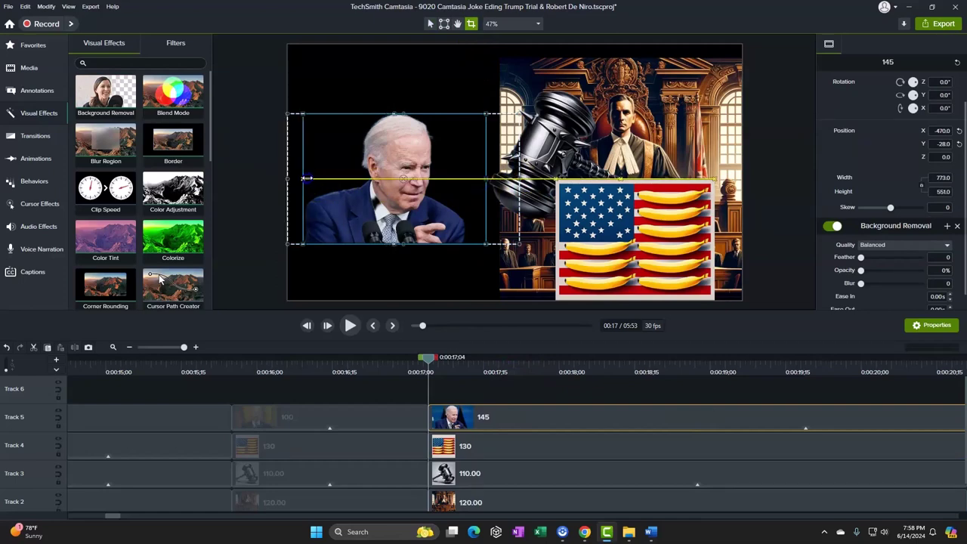
{"action": "left_click", "coordinate": [429, 29]}
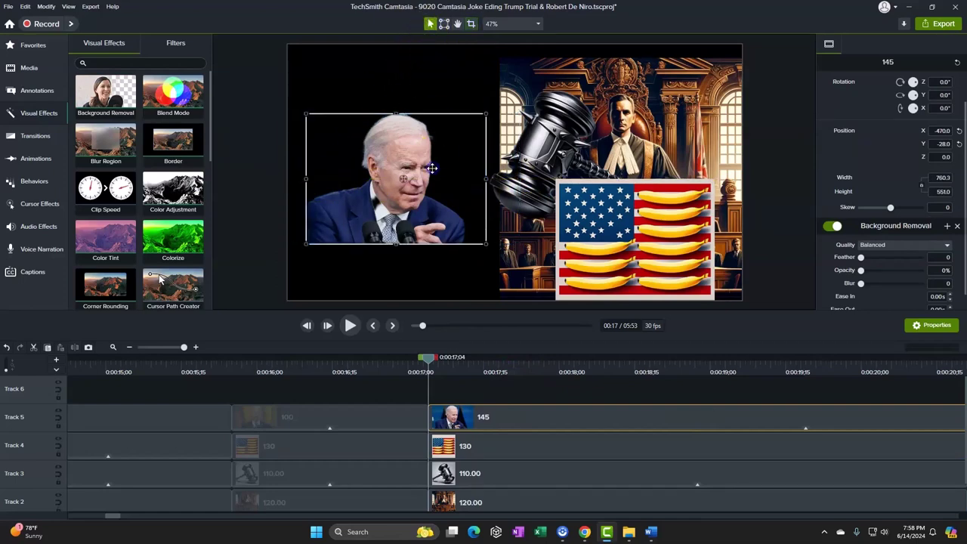
Enlarge the Biden image 145 to about 1280 wide, positioned at about X -368, Y 20 on the canvas
{"action": "scroll", "coordinate": [432, 168], "scroll_direction": "up", "scroll_amount": 10}
{"action": "scroll", "coordinate": [382, 230], "scroll_direction": "up", "scroll_amount": 5}
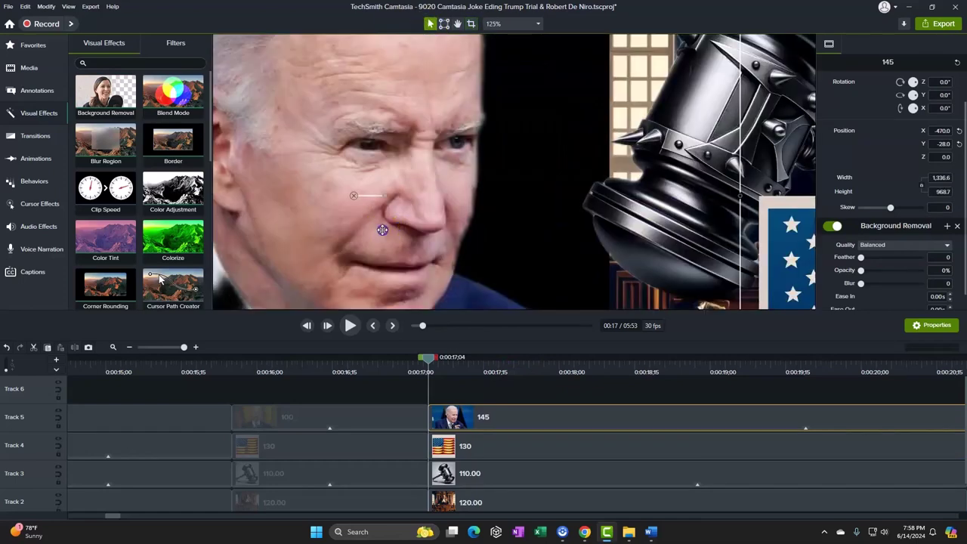
{"action": "scroll", "coordinate": [410, 216], "scroll_direction": "down", "scroll_amount": 2}
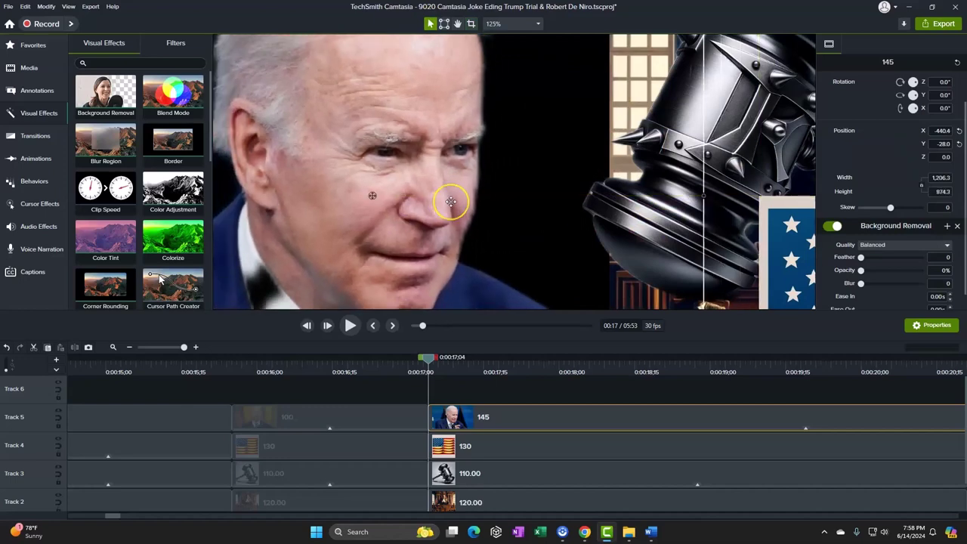
{"action": "scroll", "coordinate": [451, 202], "scroll_direction": "down", "scroll_amount": 5}
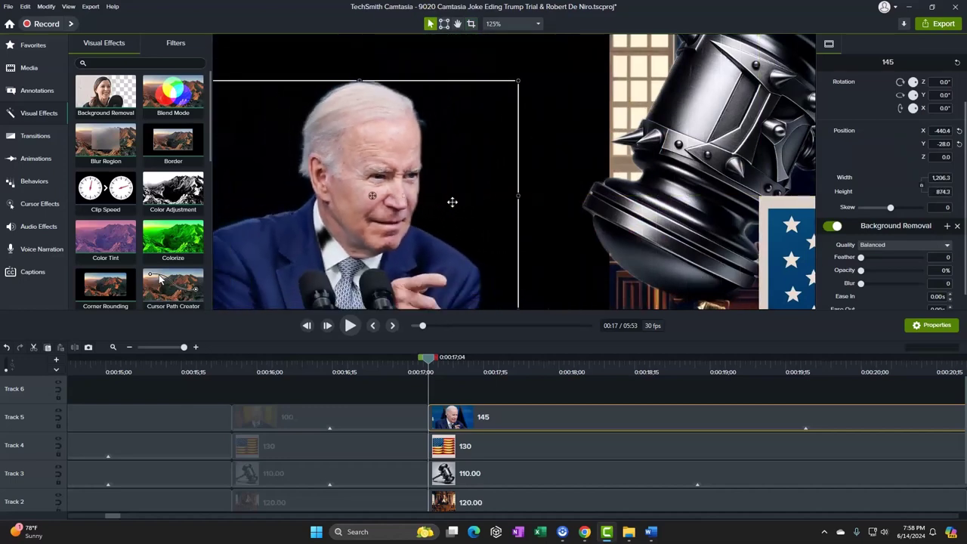
{"action": "scroll", "coordinate": [451, 201], "scroll_direction": "down", "scroll_amount": 5}
{"action": "scroll", "coordinate": [497, 164], "scroll_direction": "down", "scroll_amount": 2}
{"action": "left_click", "coordinate": [539, 27]}
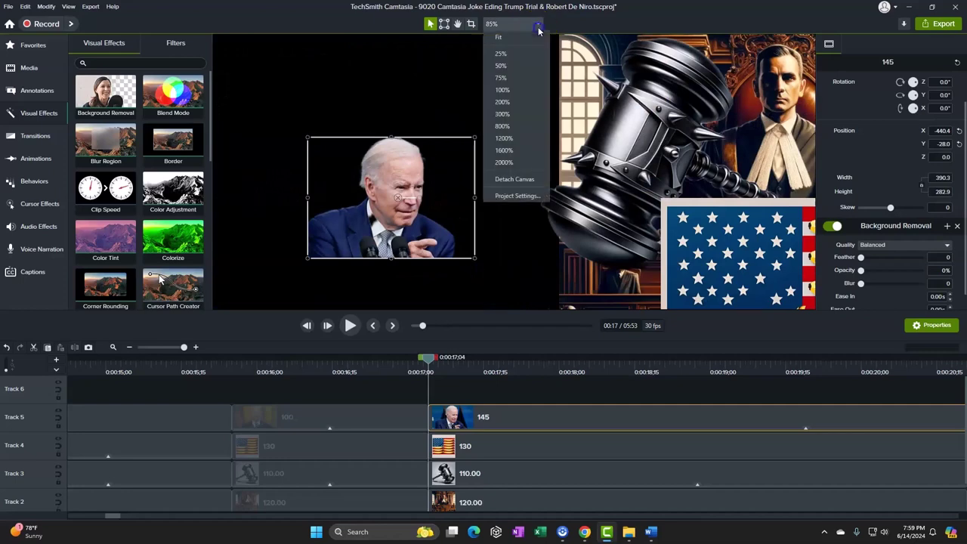
{"action": "left_click", "coordinate": [527, 38]}
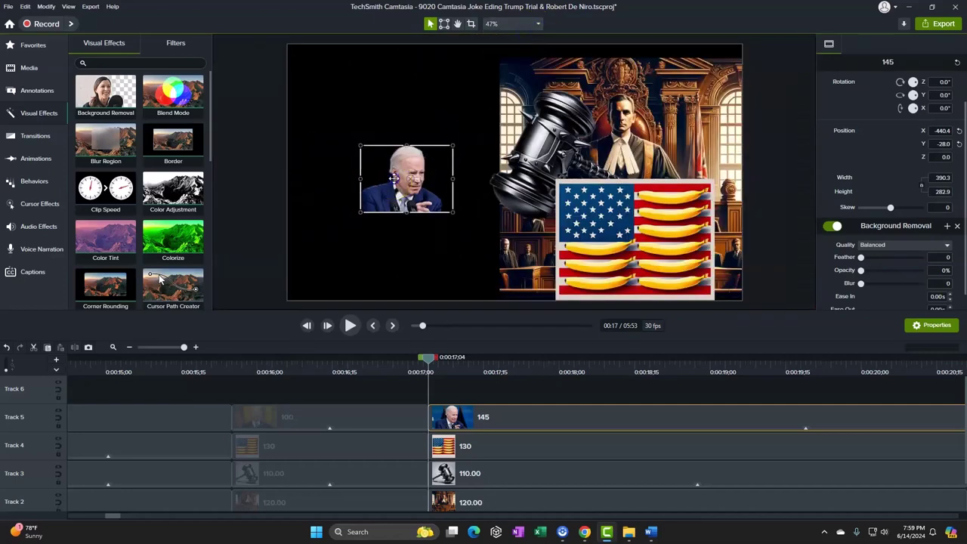
{"action": "scroll", "coordinate": [394, 178], "scroll_direction": "up", "scroll_amount": 4}
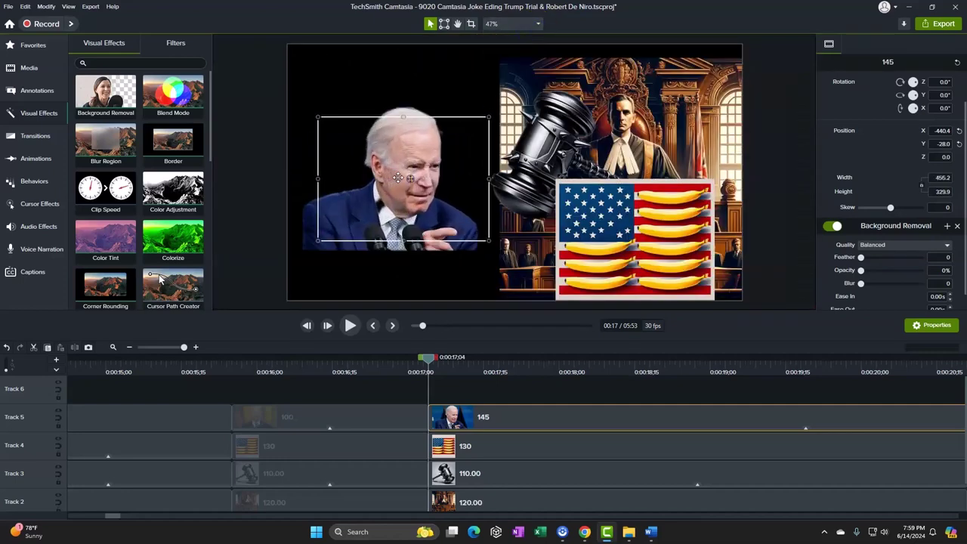
{"action": "scroll", "coordinate": [397, 178], "scroll_direction": "up", "scroll_amount": 8}
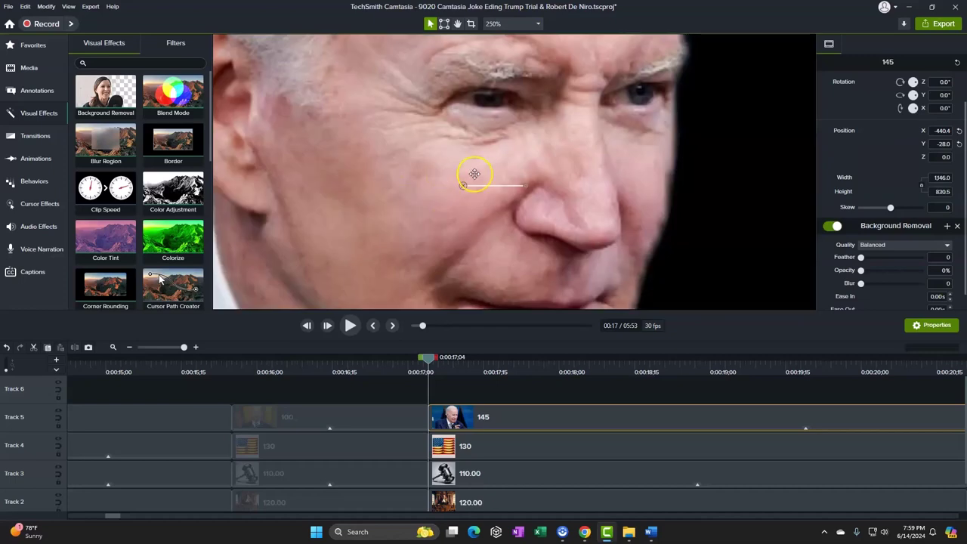
{"action": "left_click", "coordinate": [538, 24]}
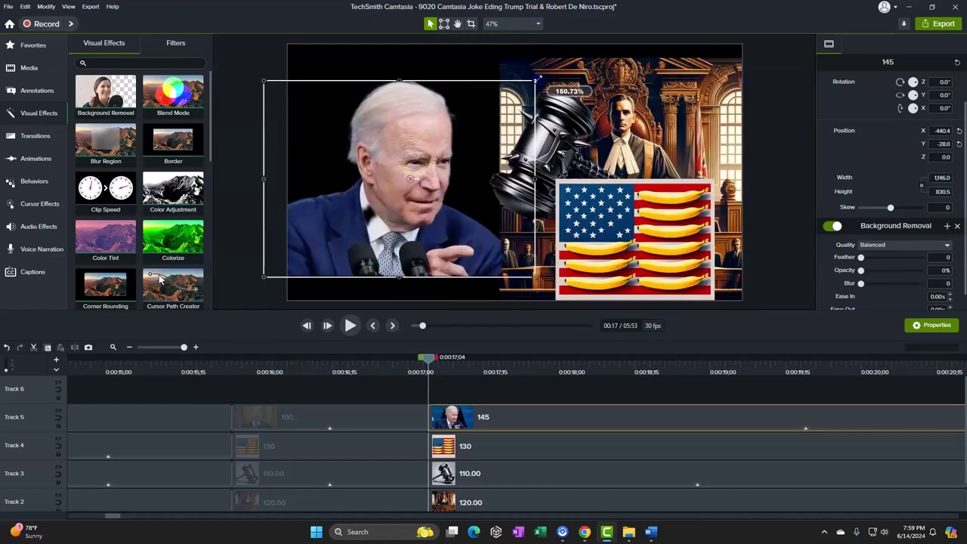
{"action": "left_click_drag", "start_coordinate": [536, 79], "coordinate": [567, 58]}
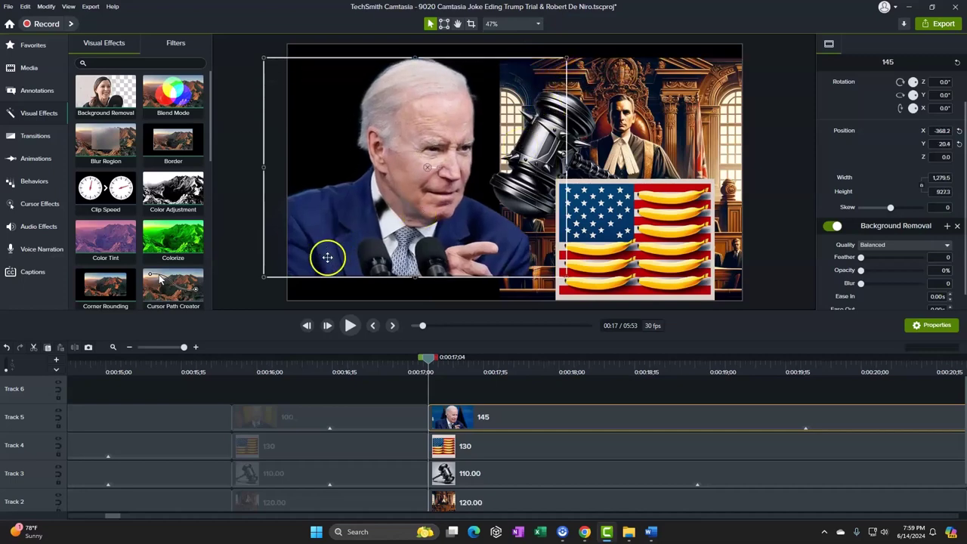
{"action": "left_click", "coordinate": [263, 282]}
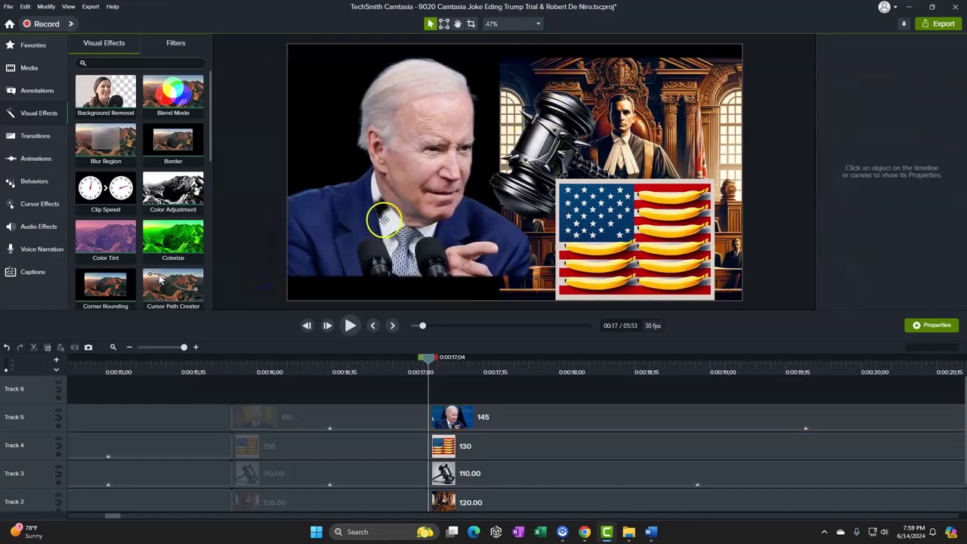
{"action": "left_click", "coordinate": [384, 219]}
Play on to 0:00:21;08 and extend the flag, gavel and courtroom clips to the end of the Biden image 145
{"action": "left_click", "coordinate": [351, 325]}
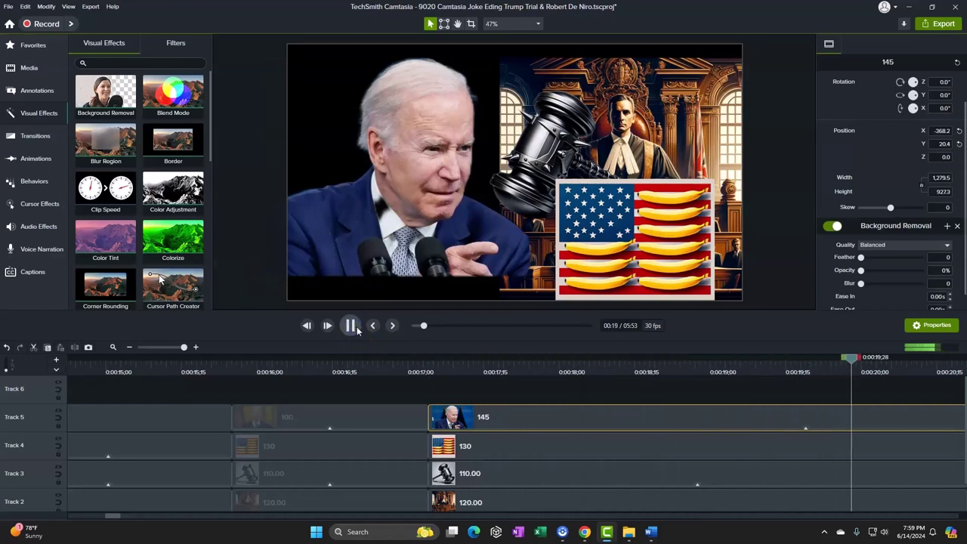
{"action": "left_click", "coordinate": [351, 325]}
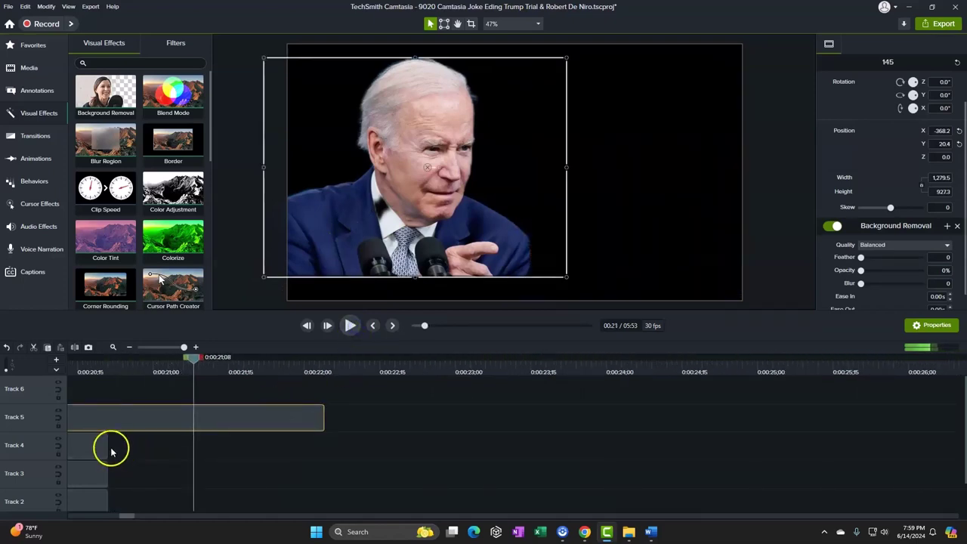
{"action": "left_click", "coordinate": [105, 450]}
{"action": "left_click", "coordinate": [105, 479], "text": "ctrl"}
{"action": "left_click", "coordinate": [105, 501], "text": "ctrl"}
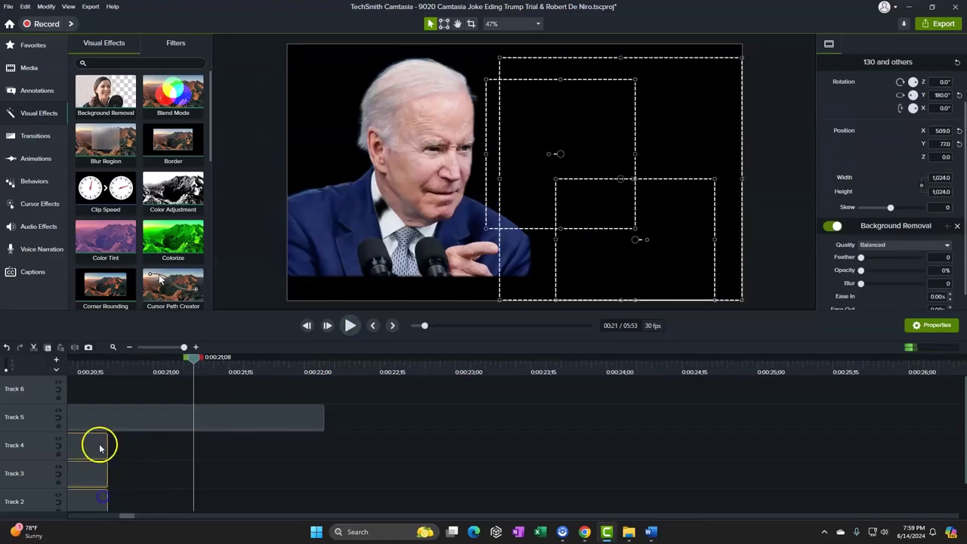
{"action": "left_click_drag", "start_coordinate": [108, 446], "coordinate": [330, 455]}
Split the Biden image 145 on Track 5 at 0:00:21;08 and delete the part after it
{"action": "left_click", "coordinate": [277, 416]}
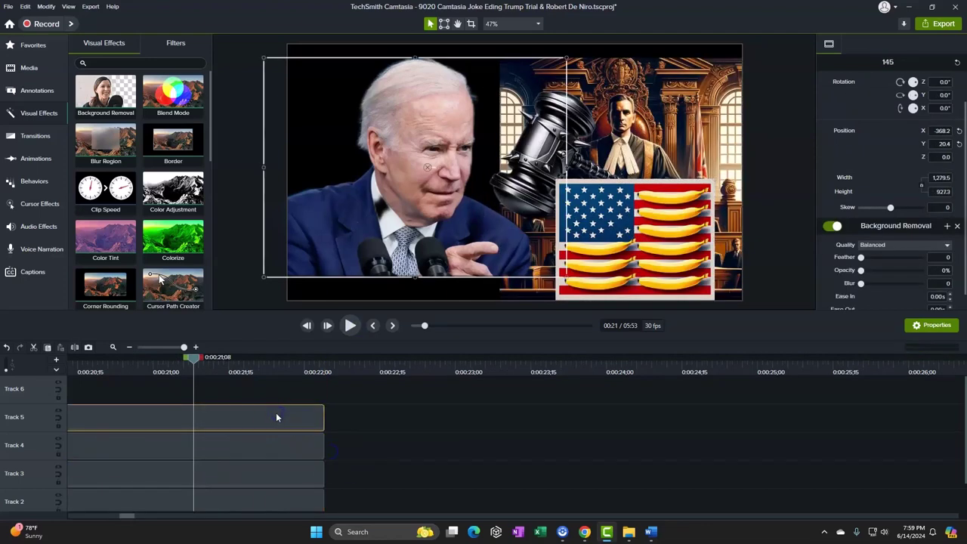
{"action": "key", "text": "s"}
{"action": "left_click", "coordinate": [274, 414]}
{"action": "key", "text": "Delete"}
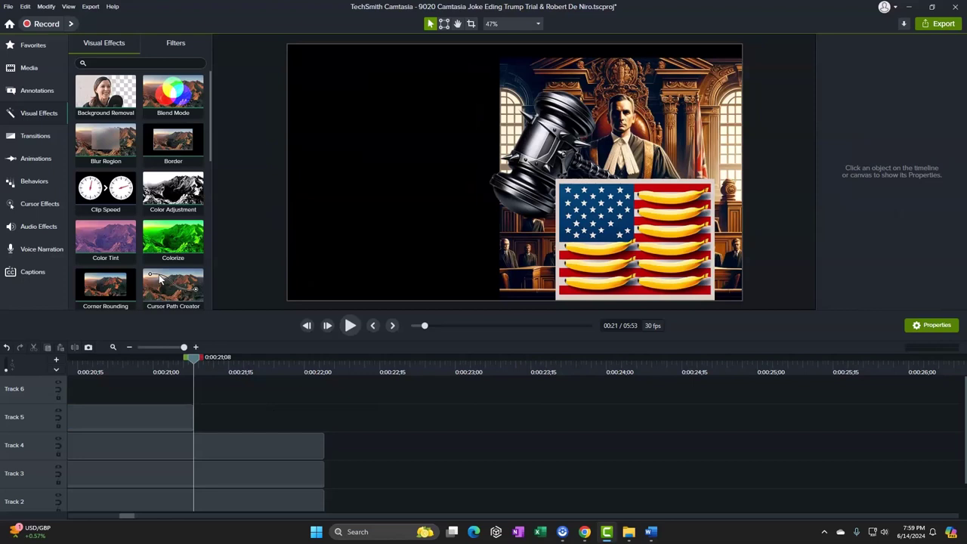
Import the Biden image 185, place it on Track 5 at 0:00:21;08 and move it to about X -536, Y -28 on the canvas
{"action": "left_click", "coordinate": [925, 393]}
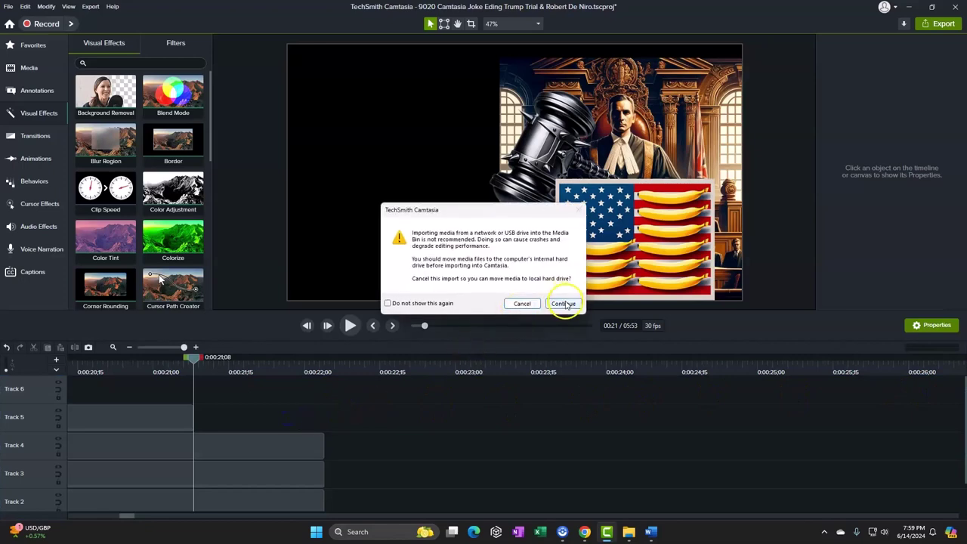
{"action": "left_click", "coordinate": [564, 304]}
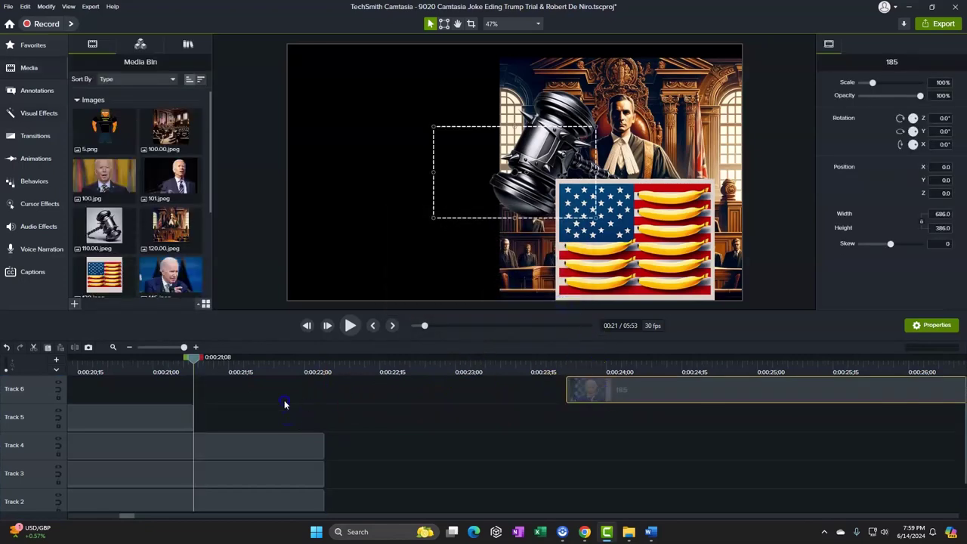
{"action": "left_click_drag", "start_coordinate": [604, 402], "coordinate": [234, 427]}
{"action": "left_click_drag", "start_coordinate": [524, 196], "coordinate": [398, 203]}
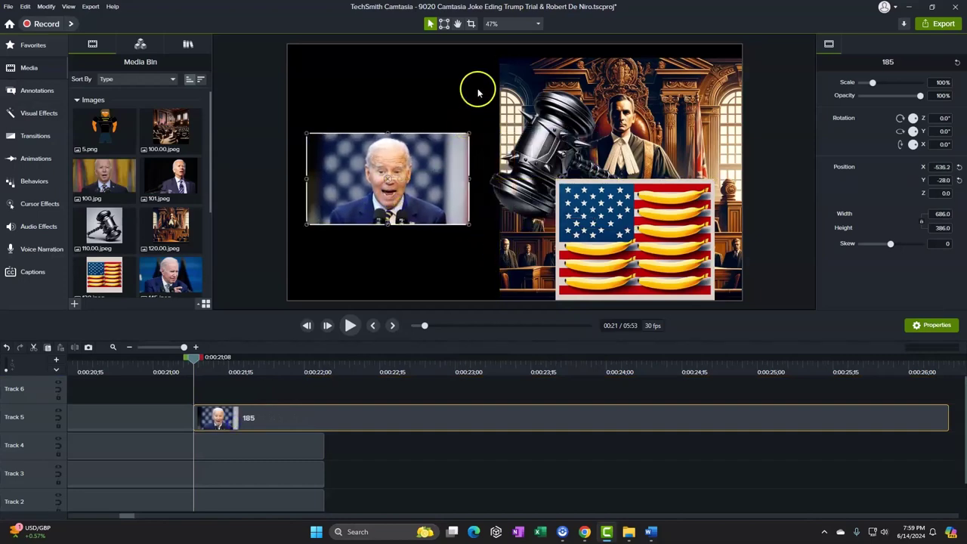
Apply the Background Removal effect to the Biden image 185 and enlarge it to about 1365 wide at about X -485, Y 100
{"action": "left_click", "coordinate": [38, 112]}
{"action": "left_click_drag", "start_coordinate": [95, 91], "coordinate": [241, 416]}
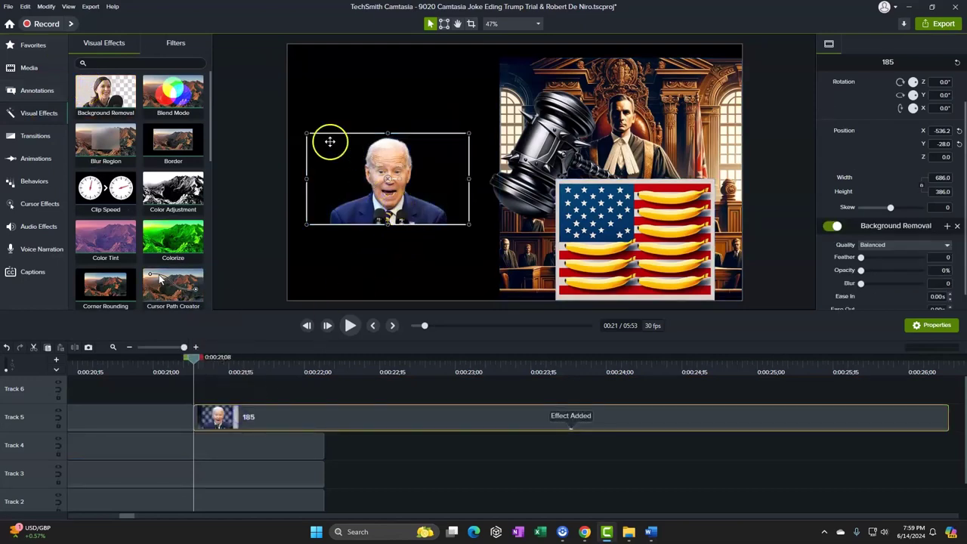
{"action": "left_click_drag", "start_coordinate": [468, 133], "coordinate": [602, 56]}
{"action": "left_click_drag", "start_coordinate": [505, 194], "coordinate": [438, 192]}
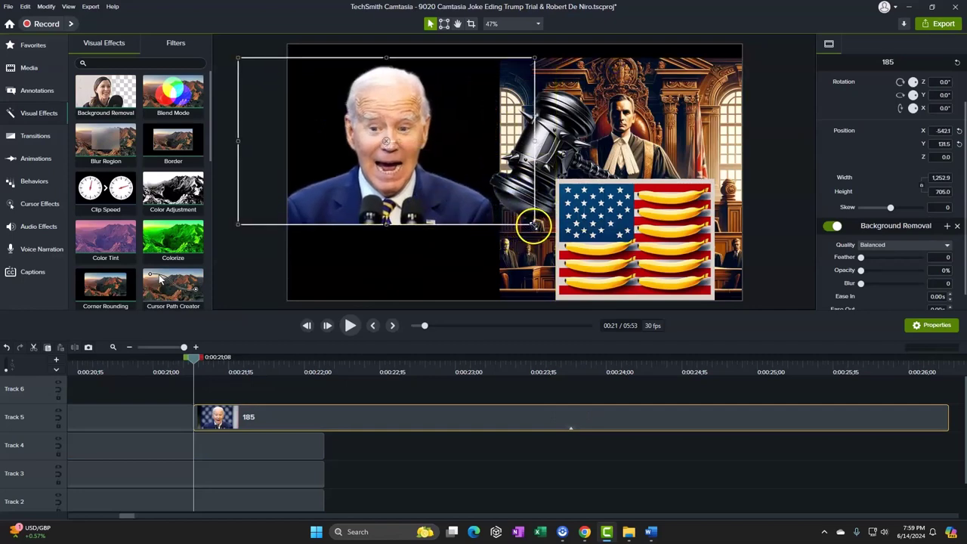
{"action": "left_click_drag", "start_coordinate": [537, 225], "coordinate": [554, 244]}
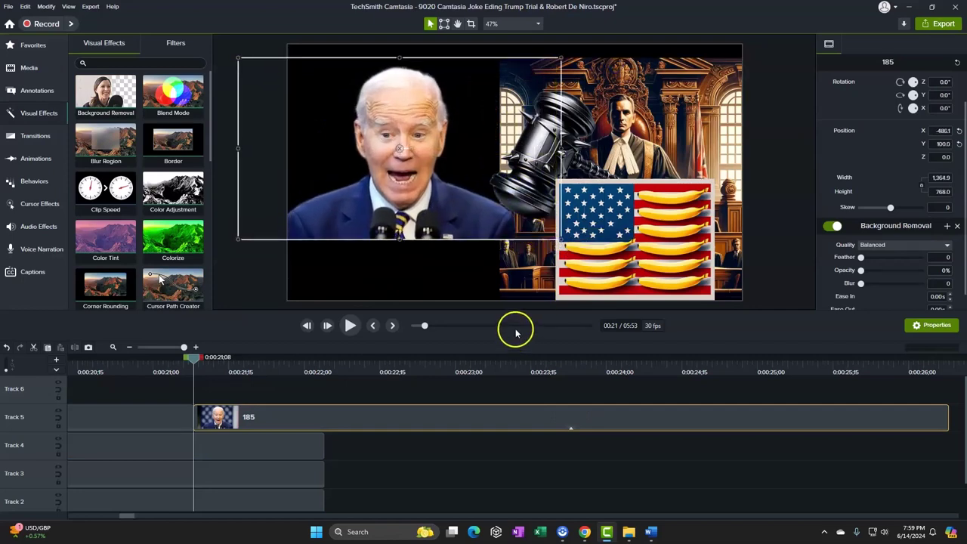
Extend the flag, gavel and courtroom clips under the Biden image 185 to about 0:00:23;17
{"action": "left_click_drag", "start_coordinate": [320, 443], "coordinate": [314, 500]}
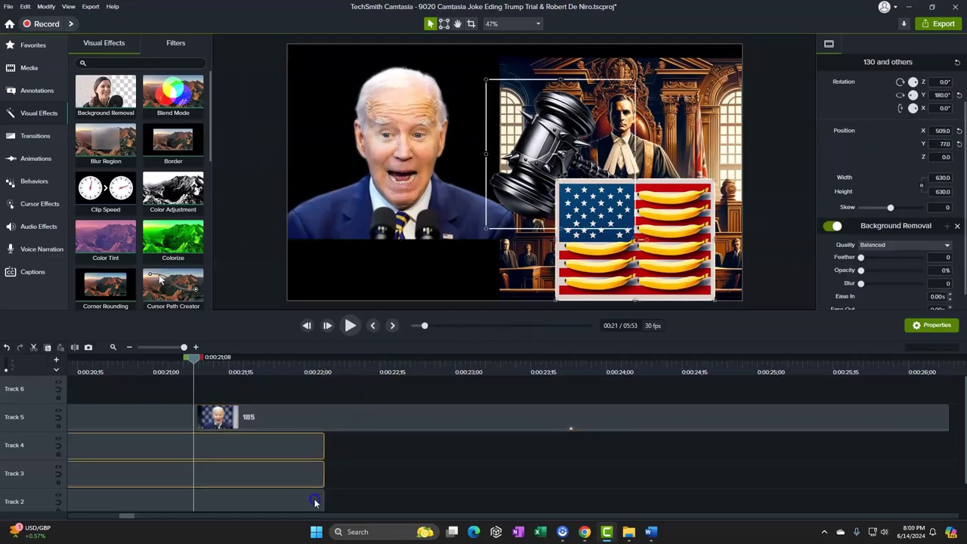
{"action": "left_click_drag", "start_coordinate": [323, 444], "coordinate": [541, 445]}
Play back the section around 0:00:14, then review the video from its beginning to 0:00:05;19
{"action": "left_click_drag", "start_coordinate": [196, 356], "coordinate": [72, 361]}
{"action": "left_click", "coordinate": [347, 330]}
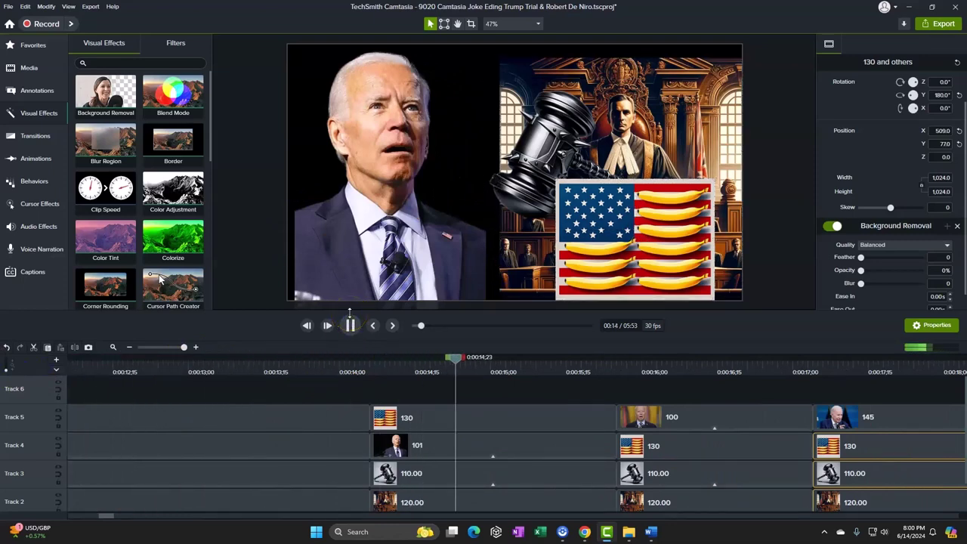
{"action": "left_click", "coordinate": [348, 324]}
{"action": "left_click", "coordinate": [607, 357]}
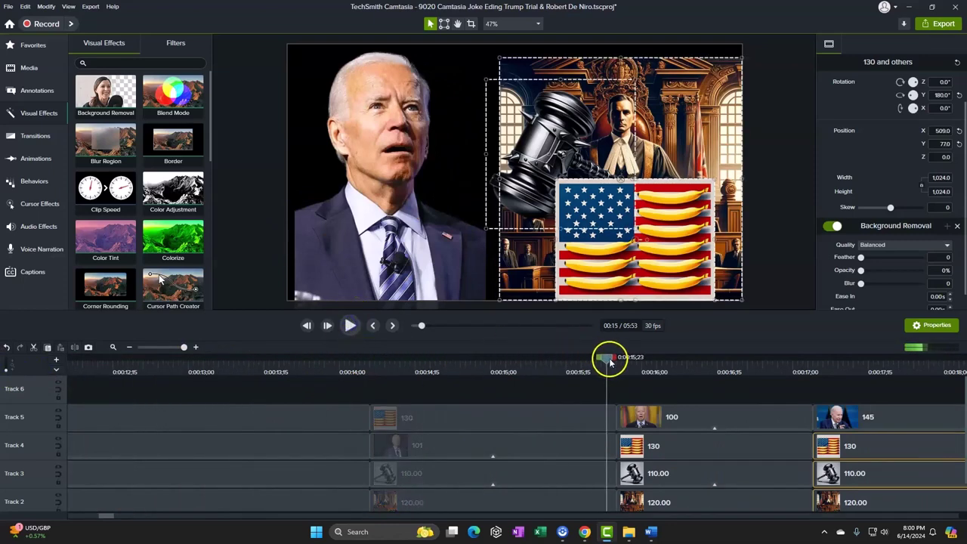
{"action": "left_click_drag", "start_coordinate": [610, 362], "coordinate": [43, 385]}
{"action": "left_click", "coordinate": [360, 328]}
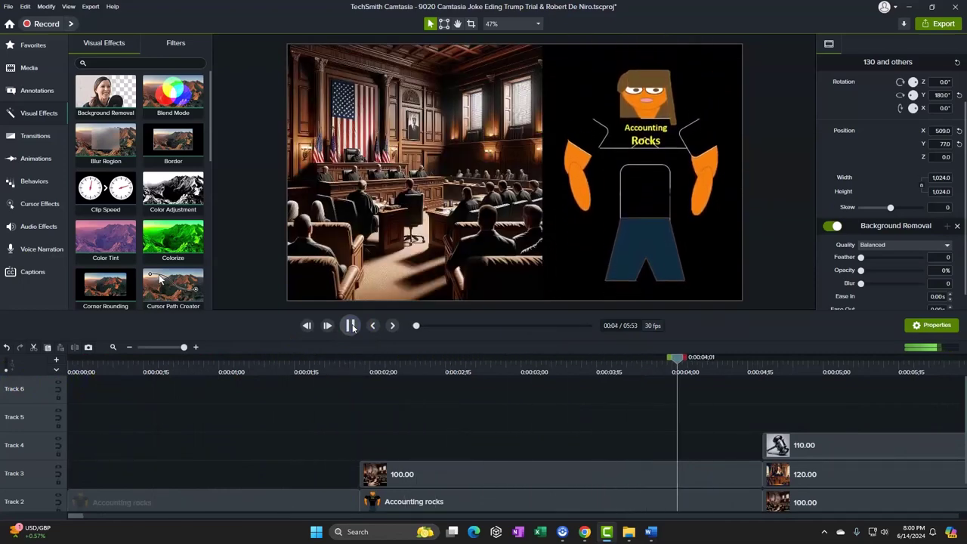
{"action": "left_click", "coordinate": [350, 326]}
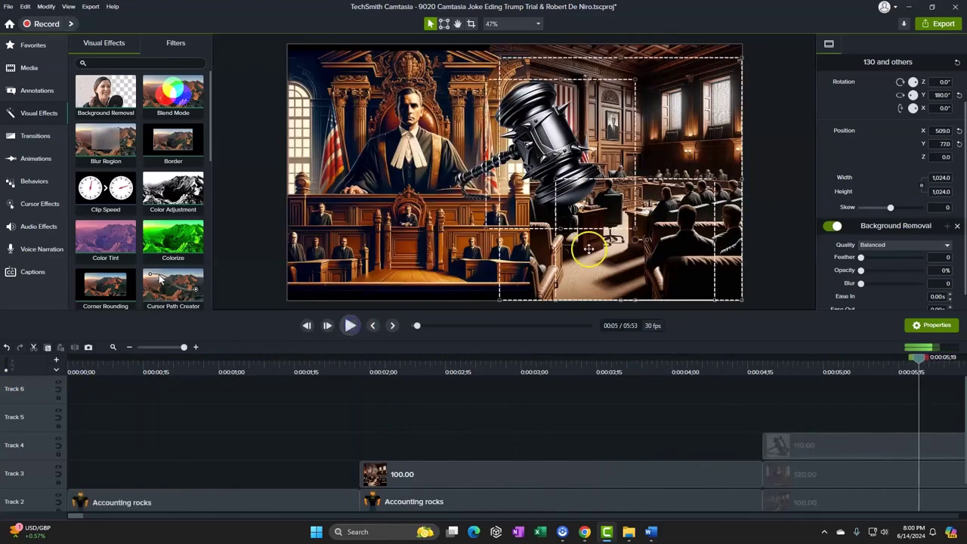
Apply the Pulsating behavior to the first gavel image 110.00 on Track 4 and play it back from 0:00:03;27
{"action": "left_click", "coordinate": [552, 143]}
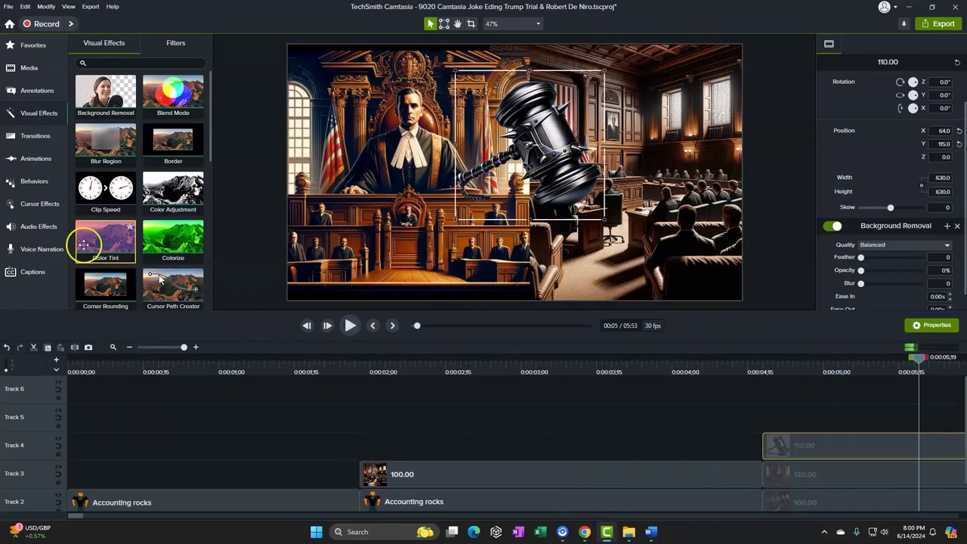
{"action": "left_click", "coordinate": [33, 183]}
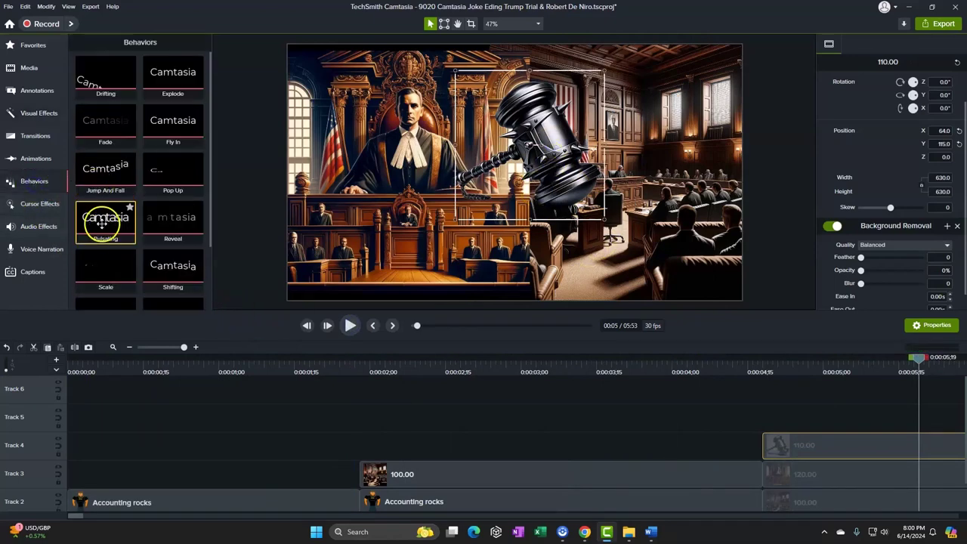
{"action": "left_click_drag", "start_coordinate": [106, 219], "coordinate": [805, 444]}
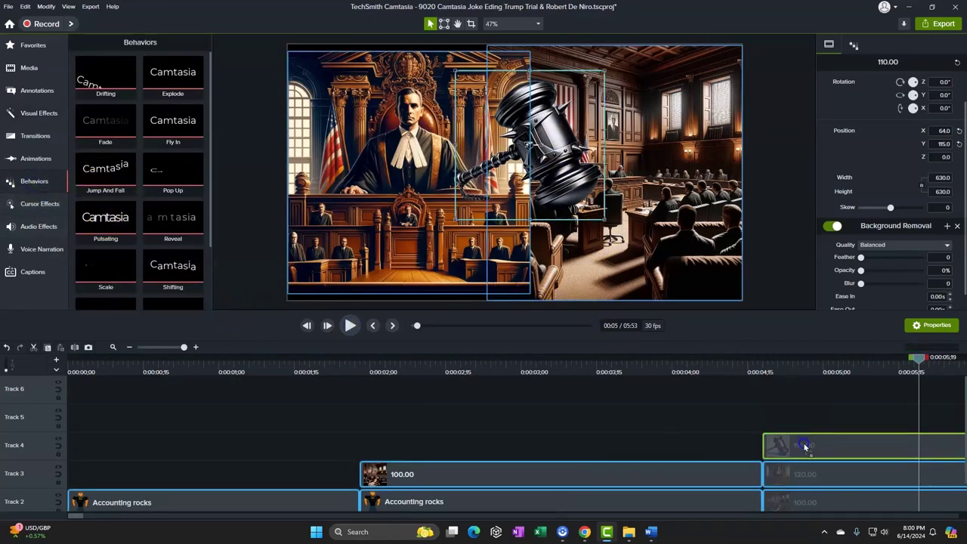
{"action": "left_click_drag", "start_coordinate": [919, 357], "coordinate": [656, 357]}
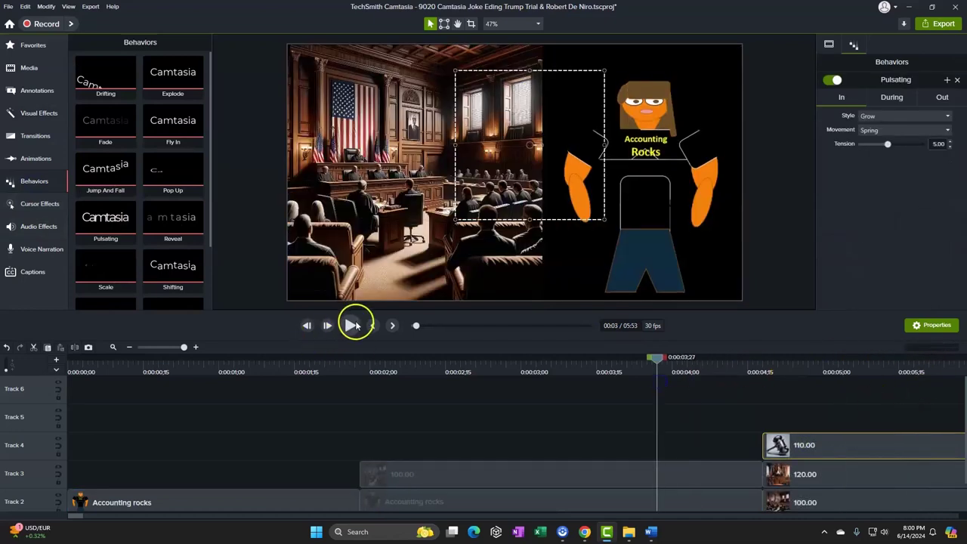
{"action": "left_click", "coordinate": [349, 325]}
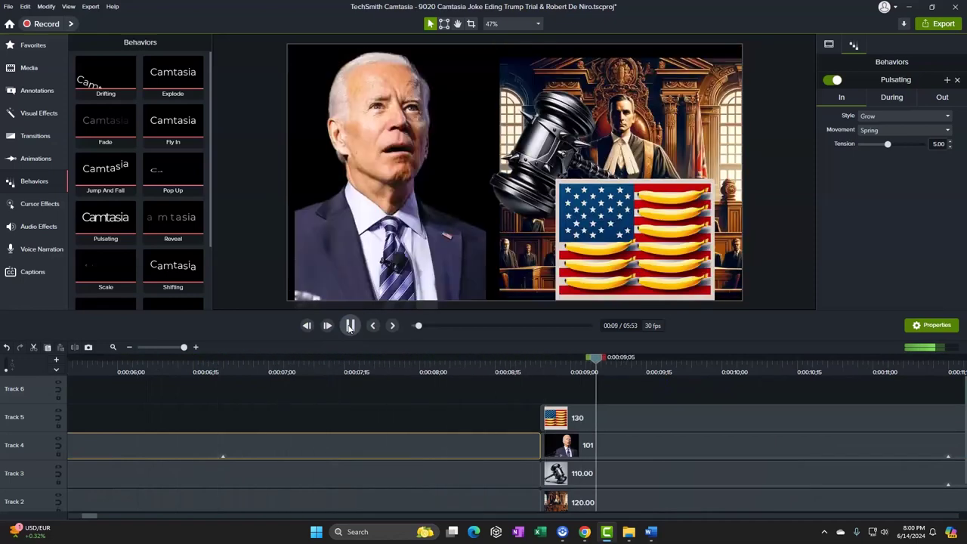
{"action": "left_click", "coordinate": [349, 326]}
Apply the Jump And Fall behavior to the Biden image 101 on Track 4 just after 0:00:14;03 and play it back
{"action": "left_click", "coordinate": [349, 326]}
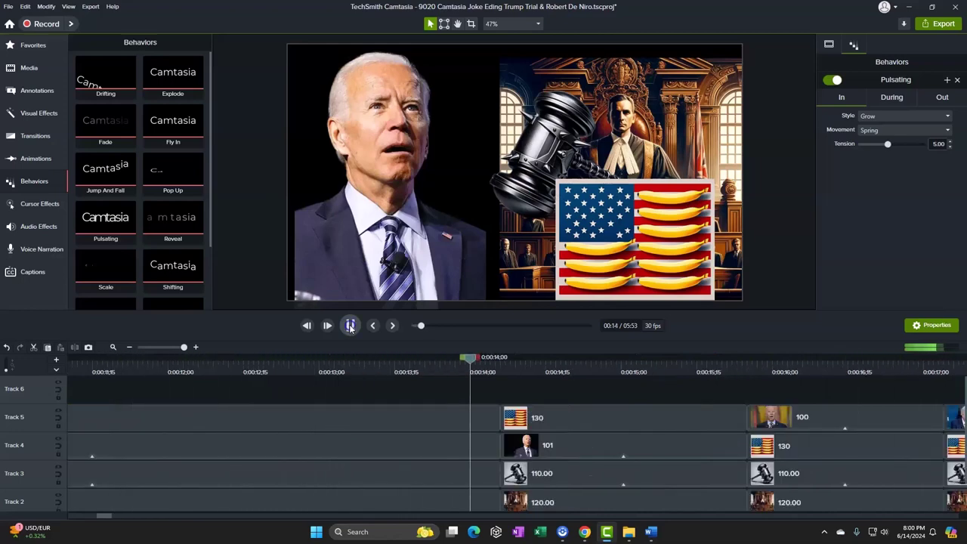
{"action": "left_click", "coordinate": [646, 439]}
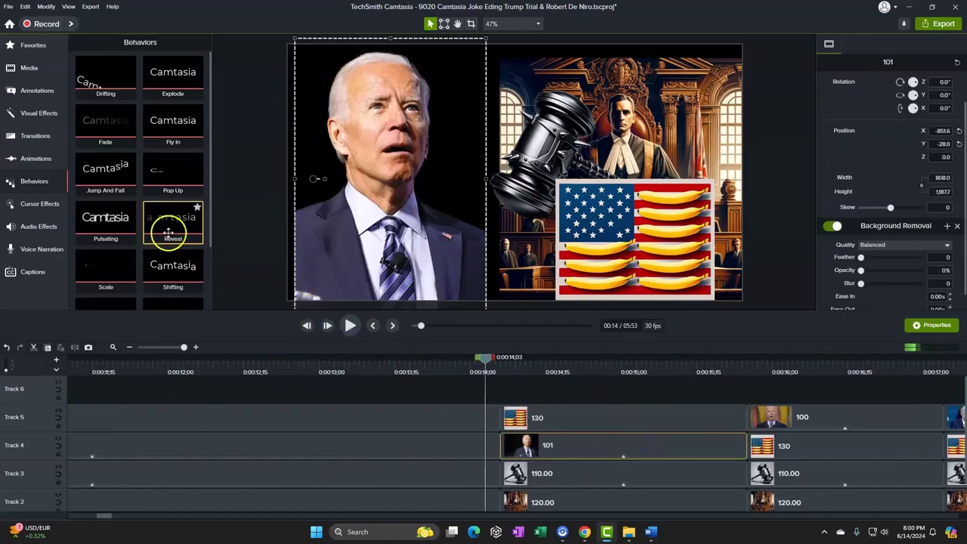
{"action": "scroll", "coordinate": [186, 265], "scroll_direction": "down", "scroll_amount": 3}
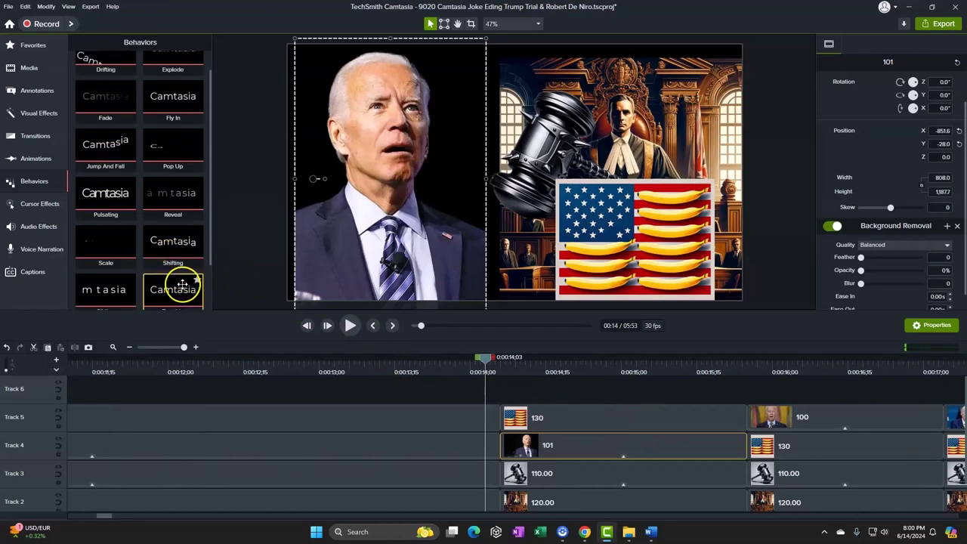
{"action": "scroll", "coordinate": [182, 282], "scroll_direction": "up", "scroll_amount": 1}
{"action": "left_click_drag", "start_coordinate": [173, 198], "coordinate": [589, 449]}
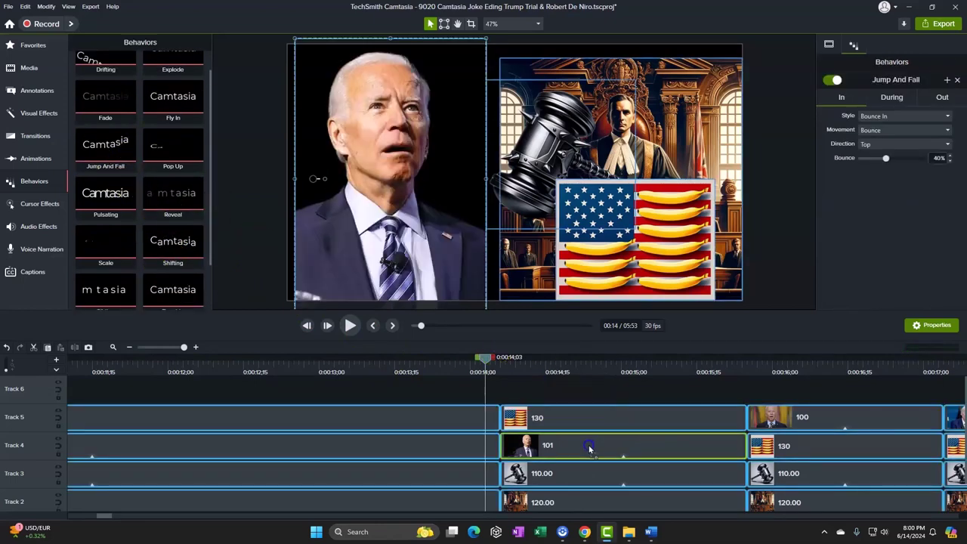
{"action": "left_click", "coordinate": [350, 325]}
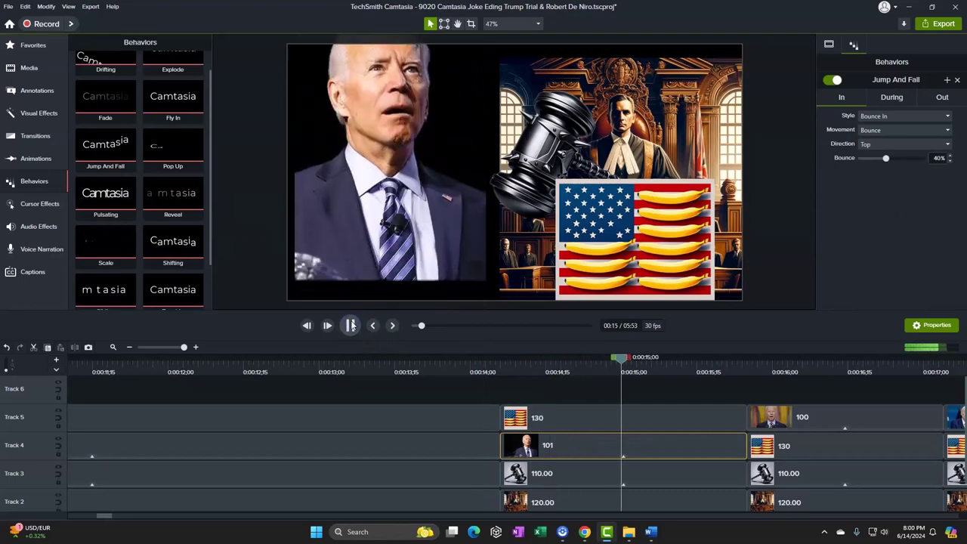
{"action": "left_click", "coordinate": [628, 366]}
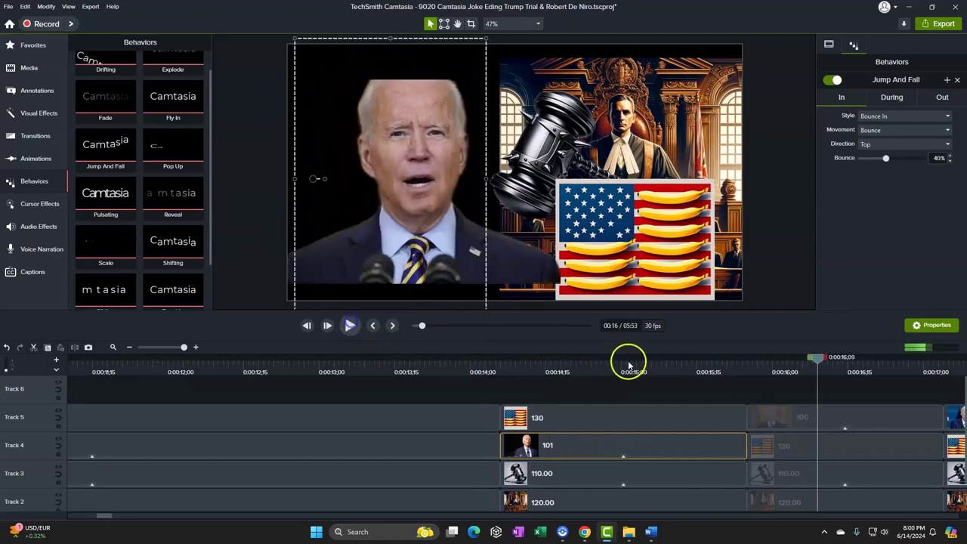
Apply the Jump And Fall behavior to the Biden image 100 on Track 5 and play on to 0:00:18;04
{"action": "left_click", "coordinate": [794, 414]}
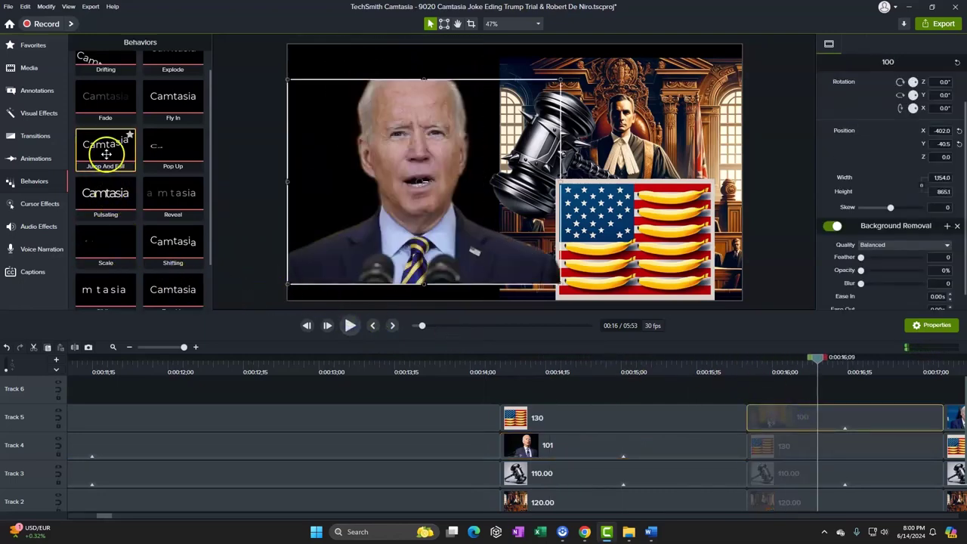
{"action": "scroll", "coordinate": [105, 157], "scroll_direction": "up", "scroll_amount": 1}
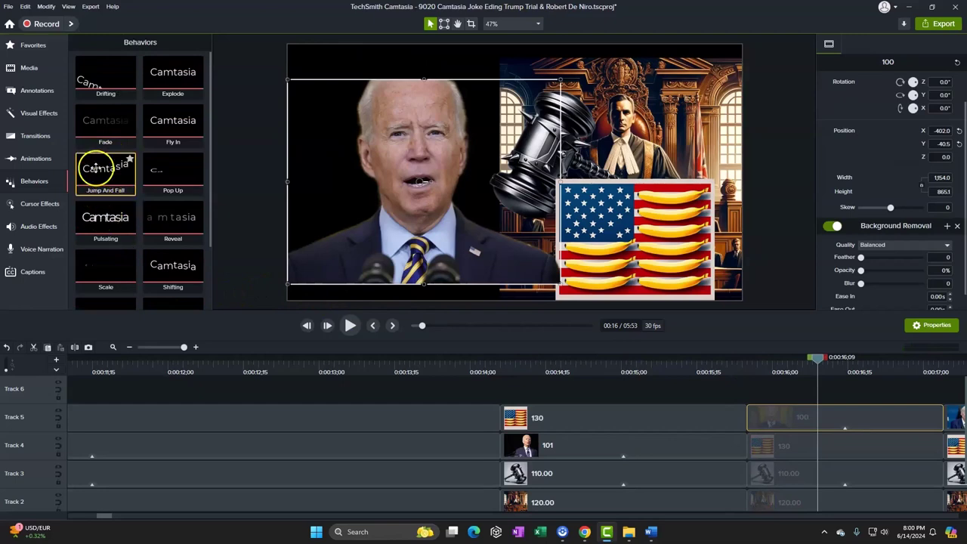
{"action": "left_click_drag", "start_coordinate": [98, 166], "coordinate": [779, 408]}
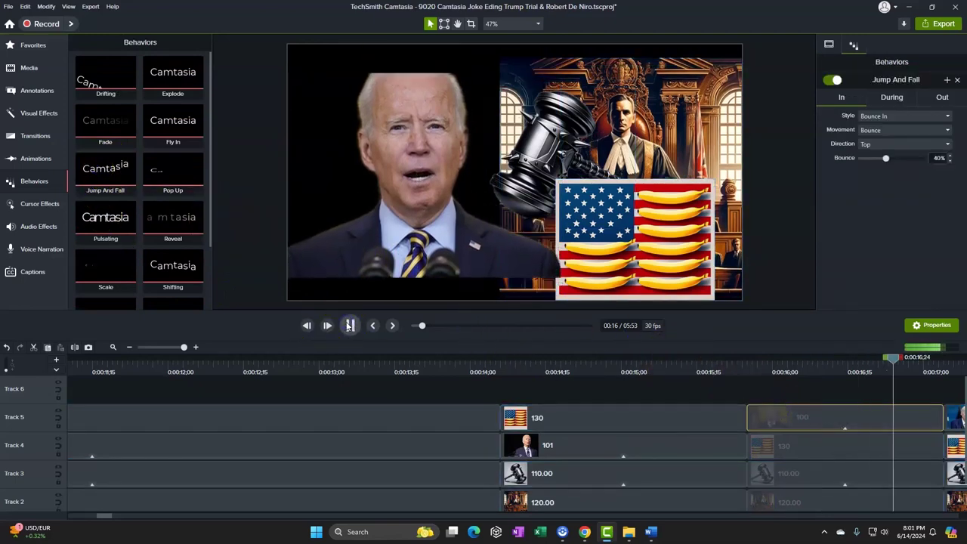
{"action": "left_click", "coordinate": [350, 325]}
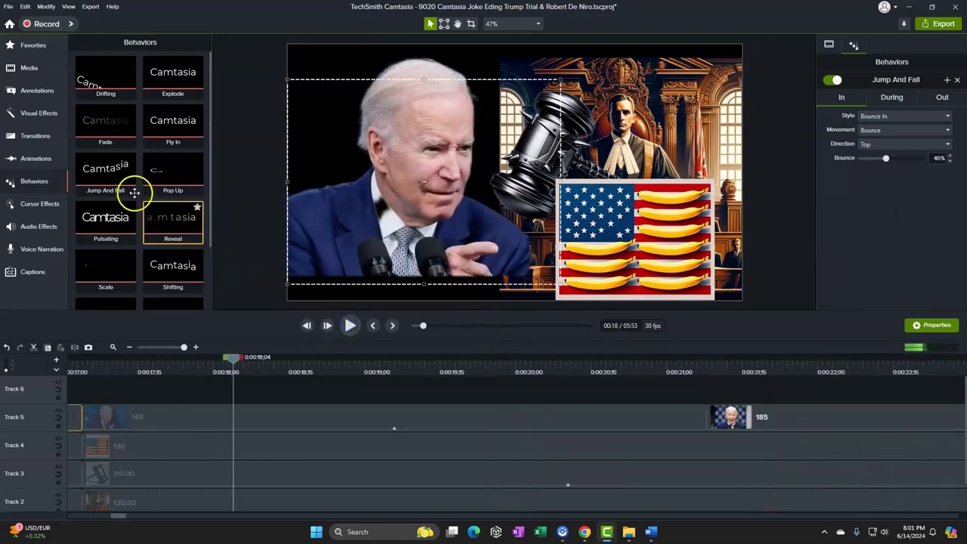
Apply the Jump And Fall behavior to the Biden images 145 and 185 on Track 5 and play them back
{"action": "left_click_drag", "start_coordinate": [186, 241], "coordinate": [291, 416]}
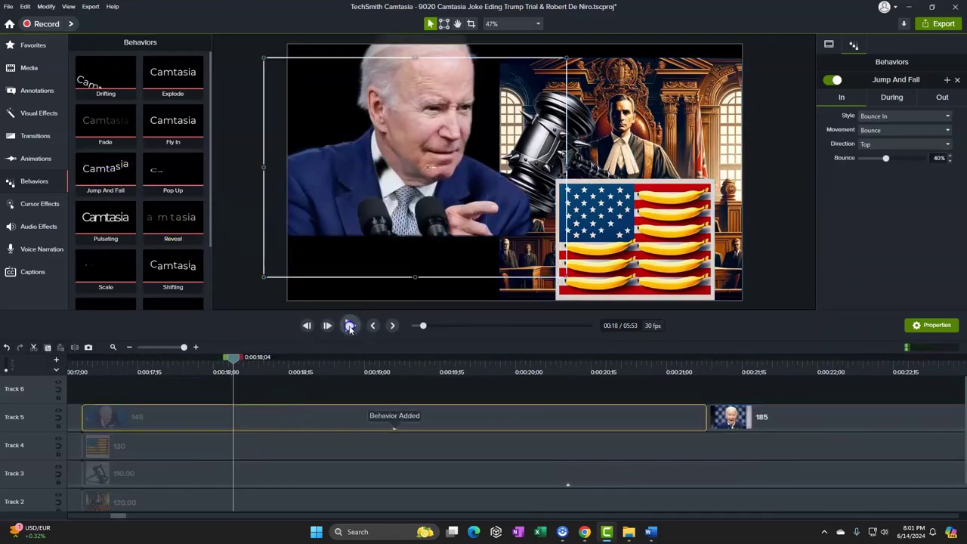
{"action": "left_click", "coordinate": [350, 325]}
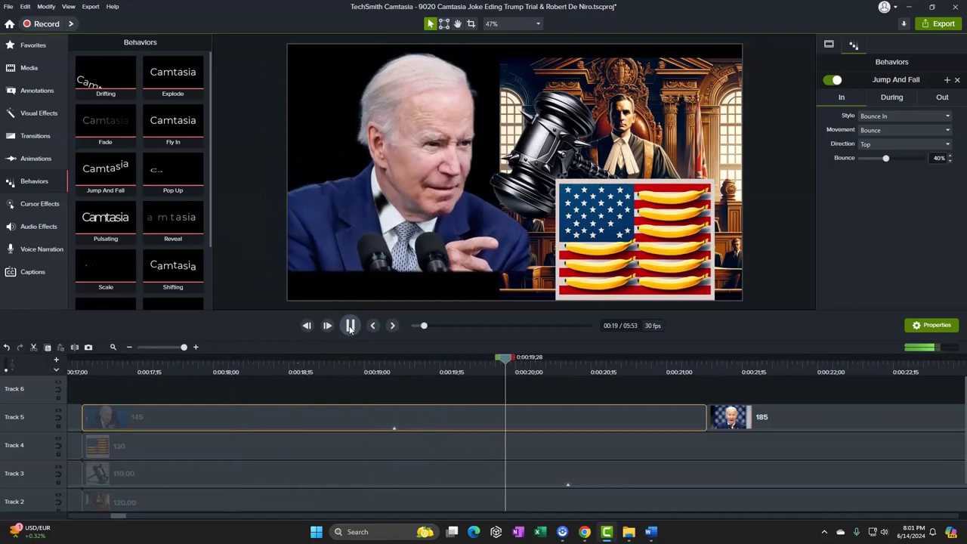
{"action": "left_click", "coordinate": [350, 325]}
{"action": "left_click_drag", "start_coordinate": [109, 178], "coordinate": [727, 417]}
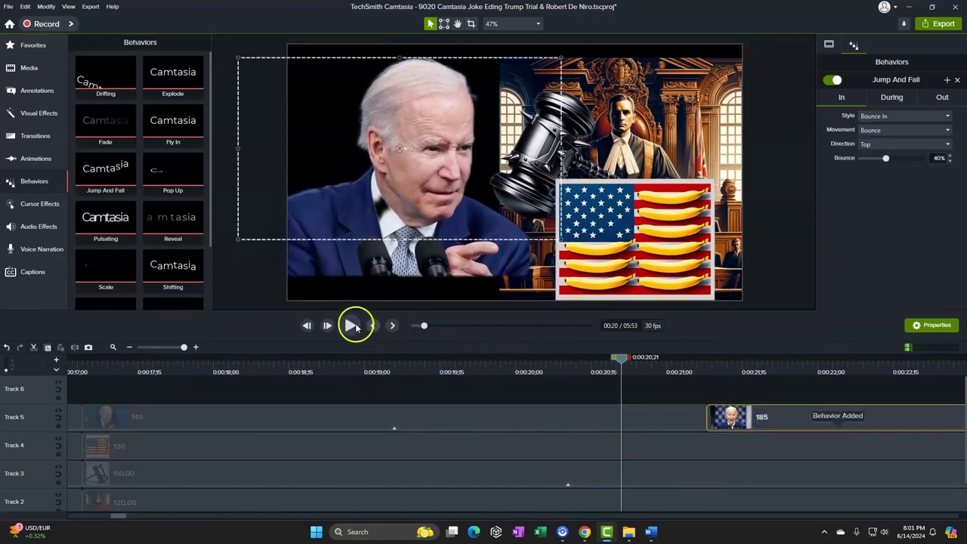
{"action": "left_click", "coordinate": [351, 325]}
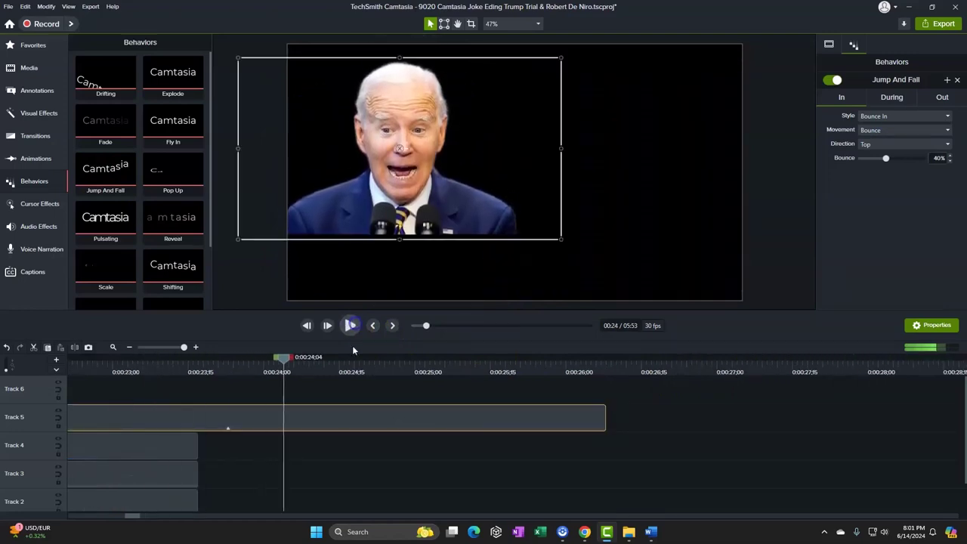
Extend the flag, gavel and courtroom clips to the end of the Biden image 185 and play on
{"action": "left_click", "coordinate": [194, 447]}
{"action": "left_click", "coordinate": [194, 476], "text": "ctrl"}
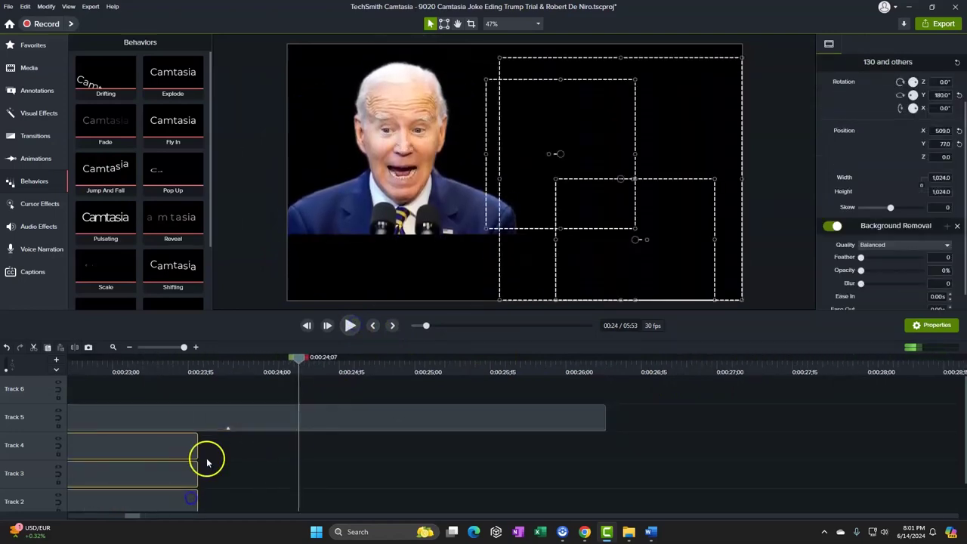
{"action": "left_click_drag", "start_coordinate": [199, 446], "coordinate": [607, 451]}
{"action": "left_click", "coordinate": [351, 325]}
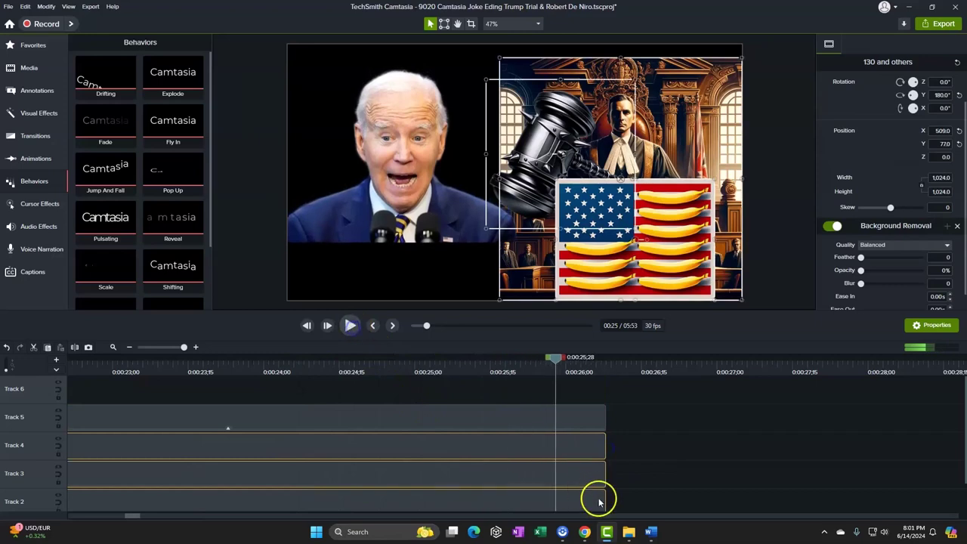
Switch to the Word script to read the lines from "I'm not political in any way" onward, and browse the AI Images folder for matching pictures
{"action": "left_click", "coordinate": [650, 531]}
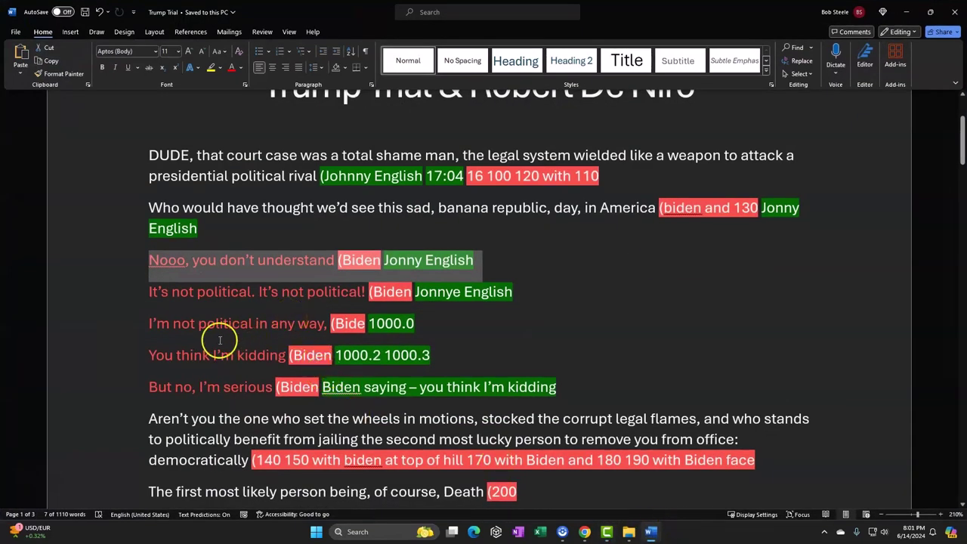
{"action": "left_click", "coordinate": [120, 328]}
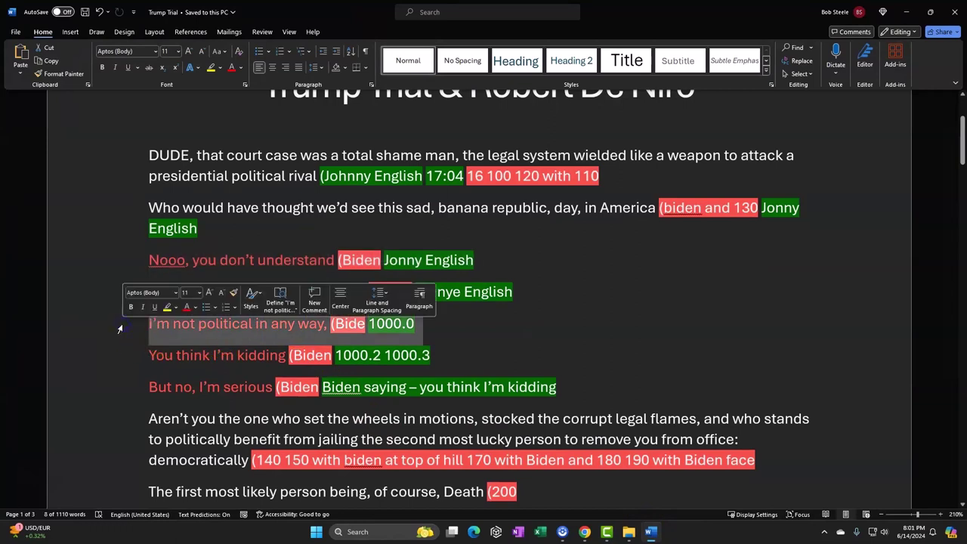
{"action": "scroll", "coordinate": [120, 329], "scroll_direction": "down", "scroll_amount": 1}
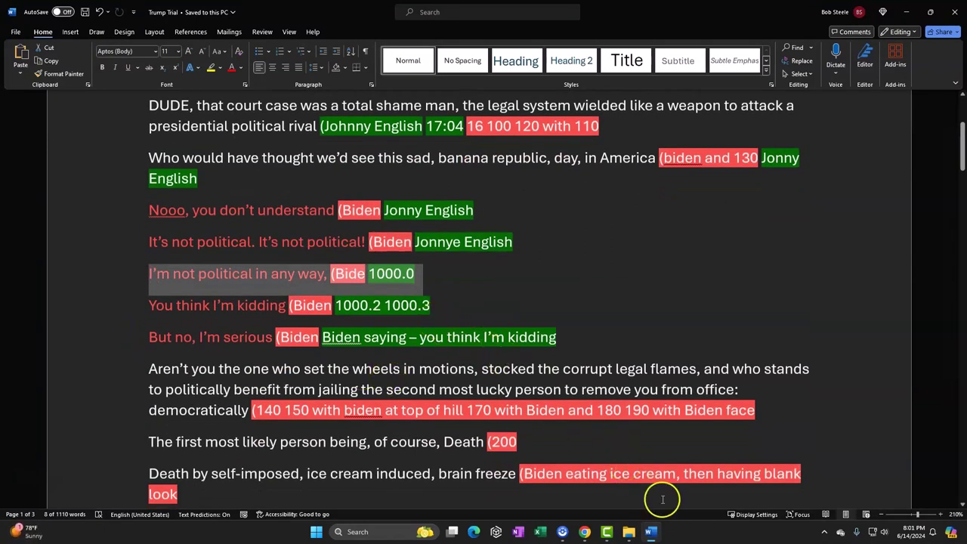
{"action": "left_click", "coordinate": [628, 531]}
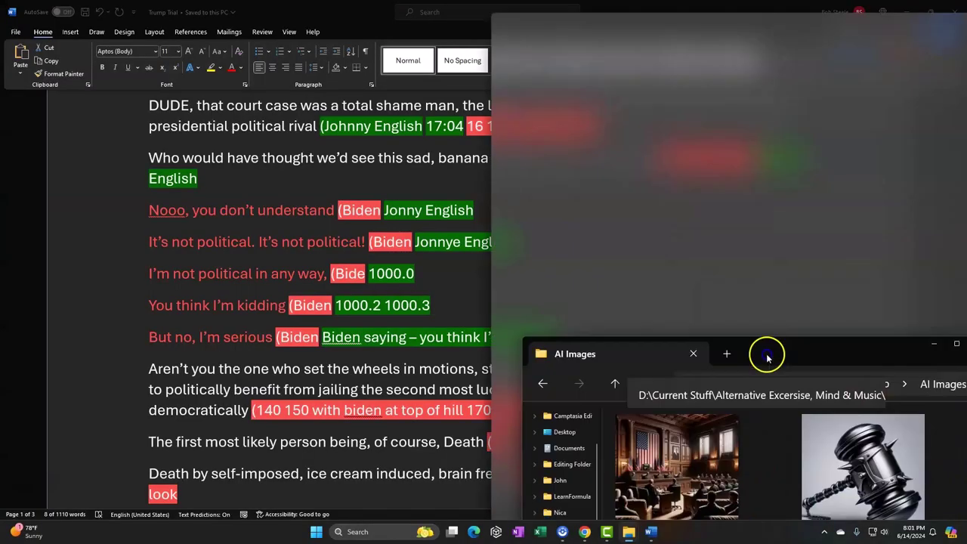
{"action": "left_click_drag", "start_coordinate": [771, 46], "coordinate": [574, 4]}
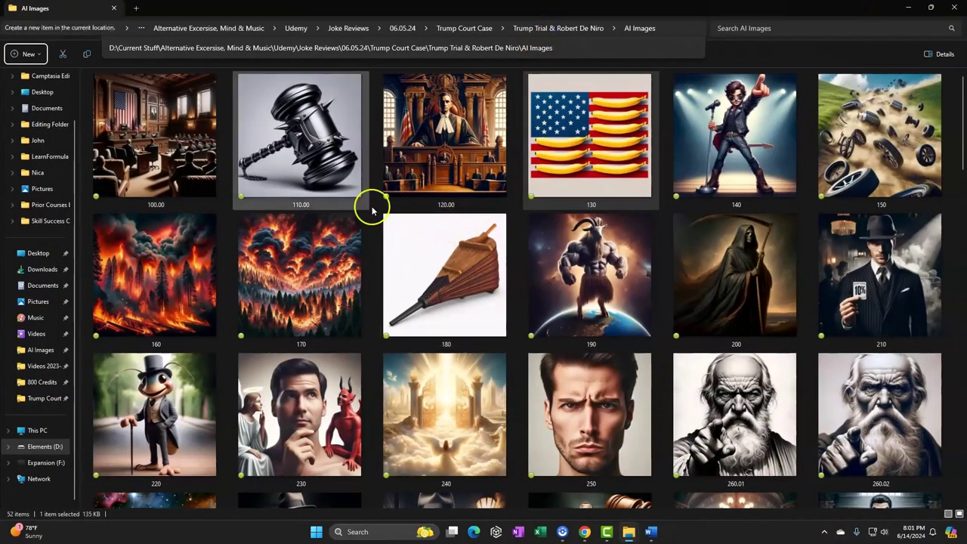
{"action": "scroll", "coordinate": [437, 278], "scroll_direction": "down", "scroll_amount": 3}
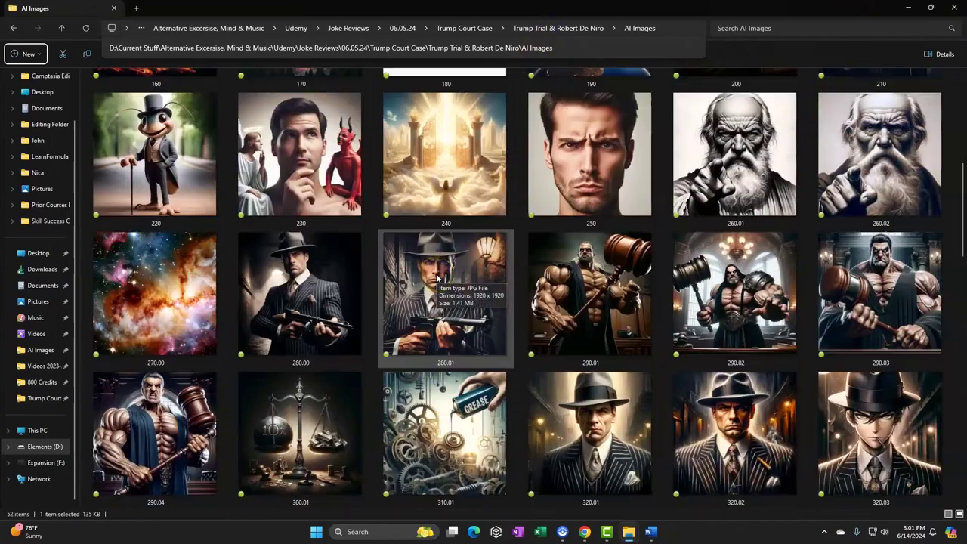
{"action": "scroll", "coordinate": [437, 278], "scroll_direction": "down", "scroll_amount": 3}
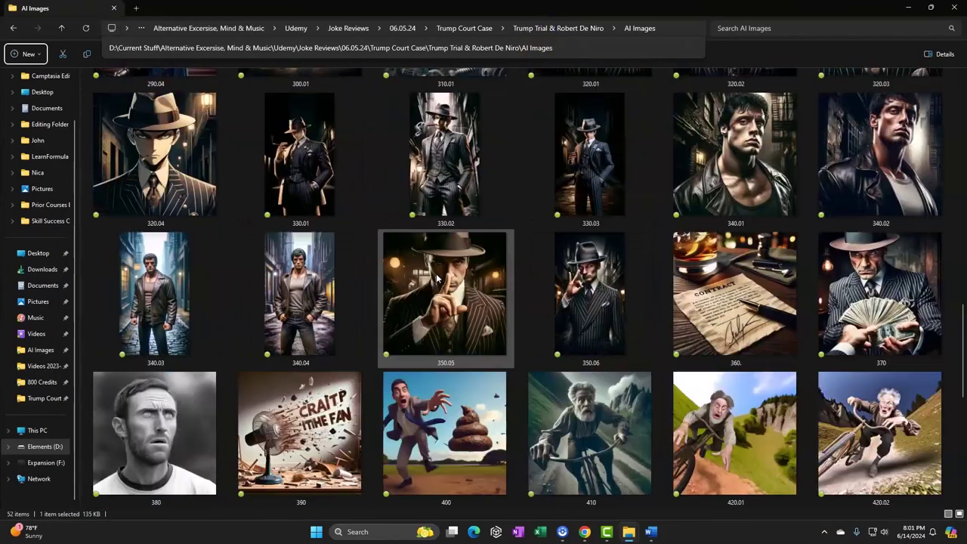
{"action": "left_click", "coordinate": [649, 532]}
{"action": "left_click", "coordinate": [432, 299]}
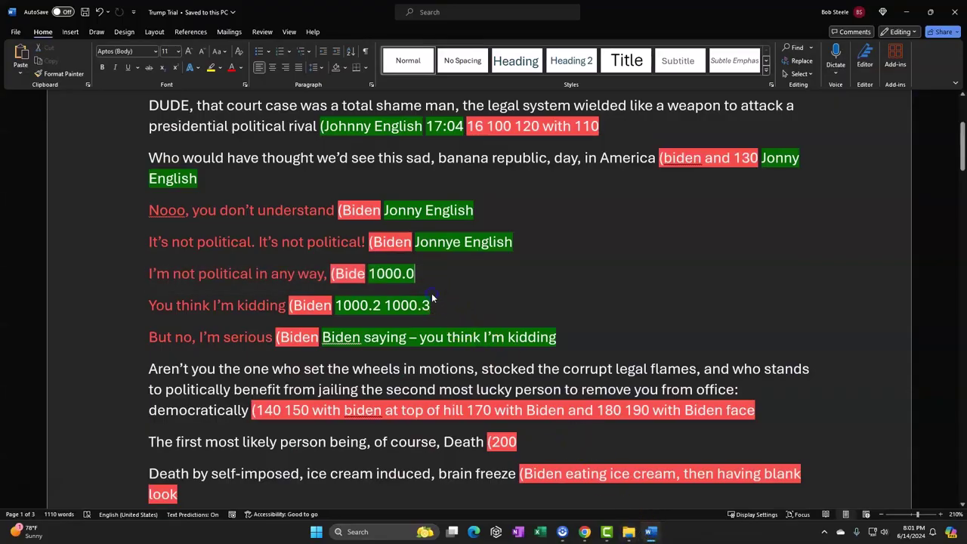
{"action": "scroll", "coordinate": [432, 300], "scroll_direction": "down", "scroll_amount": 1}
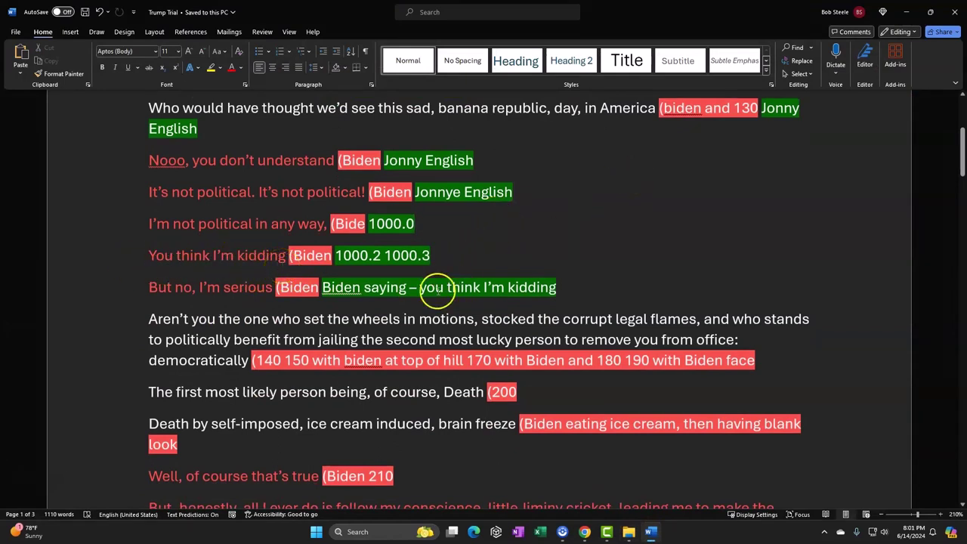
Return to the Camtasia project, play past the end of the courtroom clips, and set the playhead at 0:00:26;10
{"action": "left_click", "coordinate": [906, 13]}
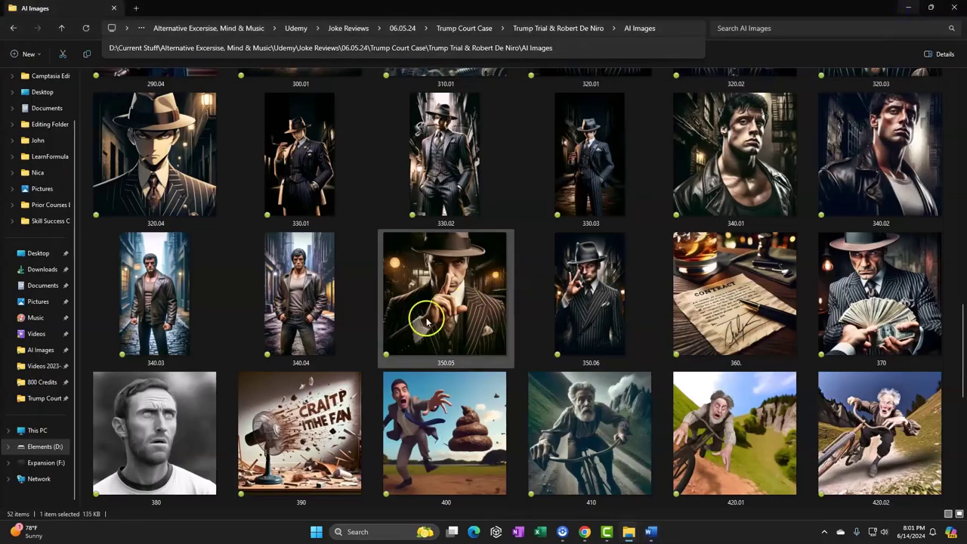
{"action": "left_click", "coordinate": [606, 531]}
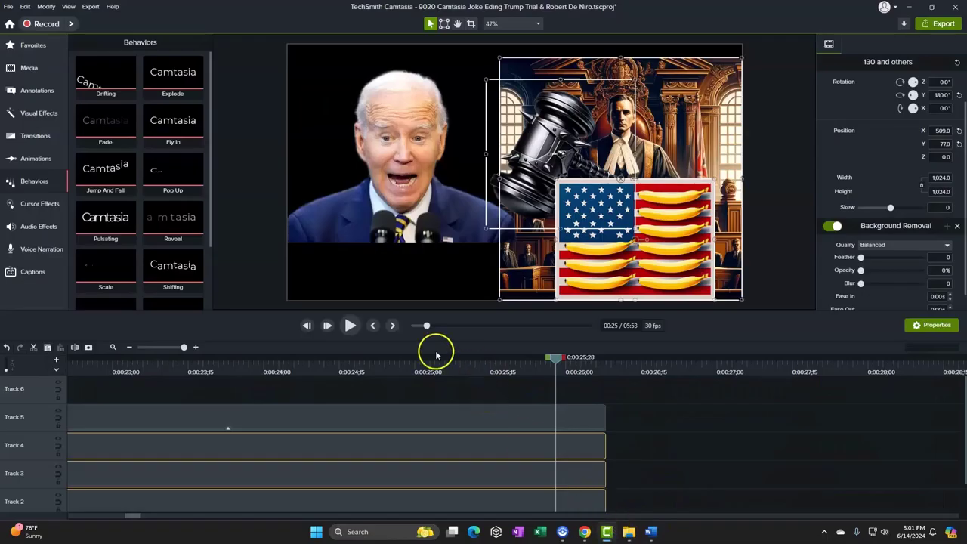
{"action": "left_click", "coordinate": [355, 328]}
{"action": "key", "text": "space"}
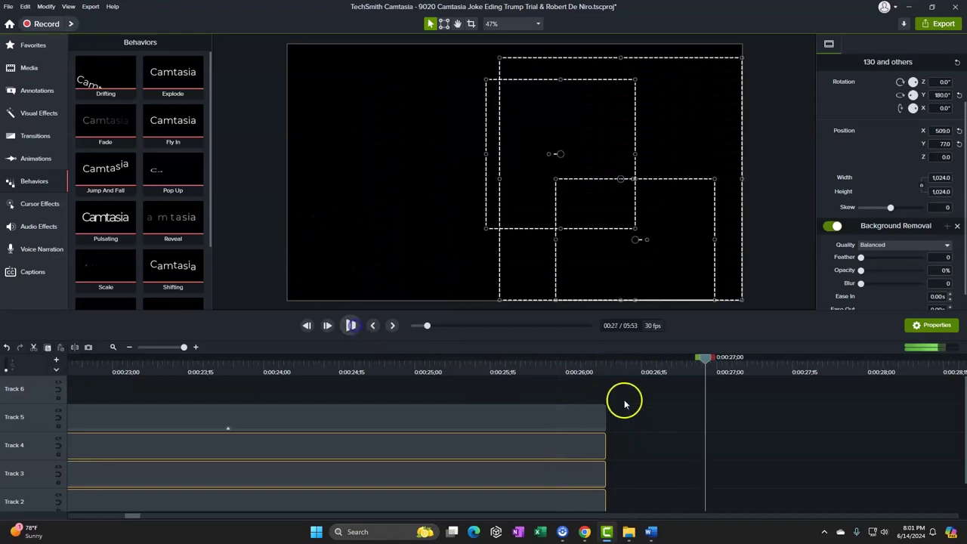
{"action": "left_click", "coordinate": [714, 361]}
{"action": "left_click_drag", "start_coordinate": [715, 360], "coordinate": [614, 372]}
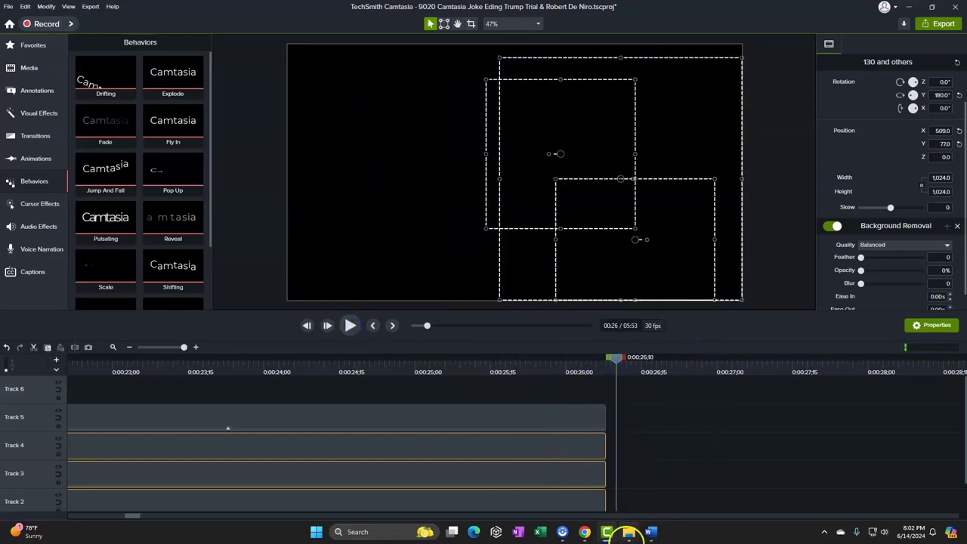
Import the Biden image 200 and place it on Track 2 directly after the preceding clip
{"action": "mouse_move", "coordinate": [628, 532]}
{"action": "left_click_drag", "start_coordinate": [670, 492], "coordinate": [689, 439]}
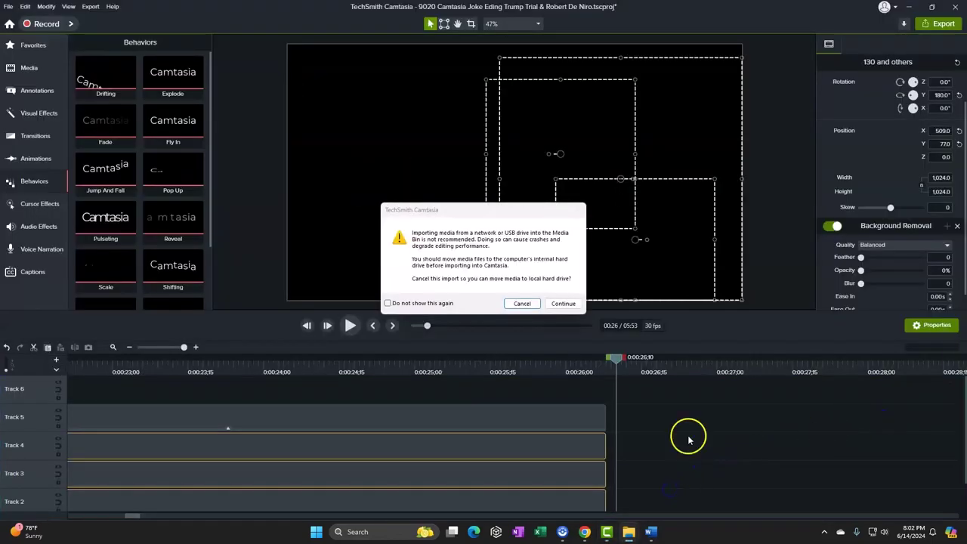
{"action": "left_click", "coordinate": [564, 304]}
{"action": "left_click_drag", "start_coordinate": [636, 398], "coordinate": [637, 474]}
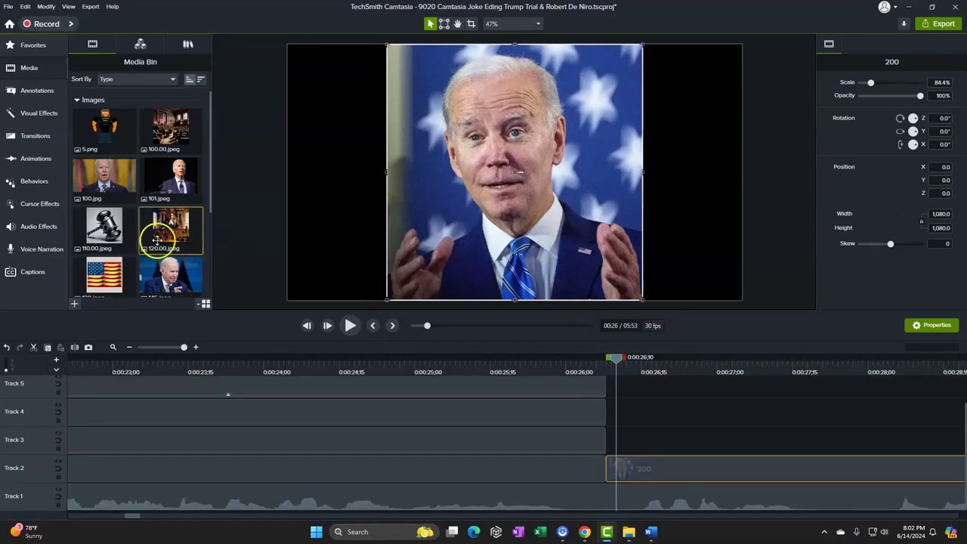
Apply the Jump And Fall behavior to the Biden image 200 and play on to 0:00:30;08
{"action": "left_click", "coordinate": [31, 182]}
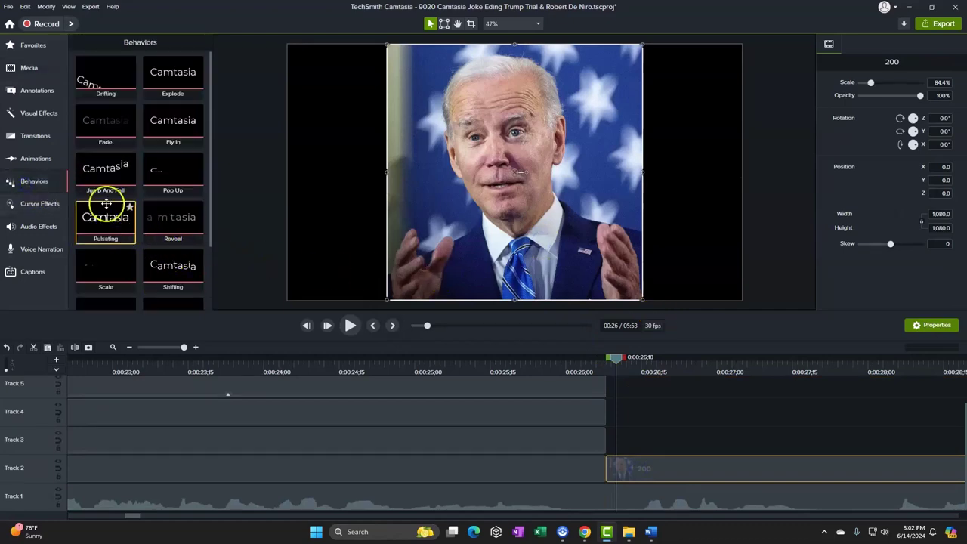
{"action": "left_click_drag", "start_coordinate": [97, 175], "coordinate": [657, 471]}
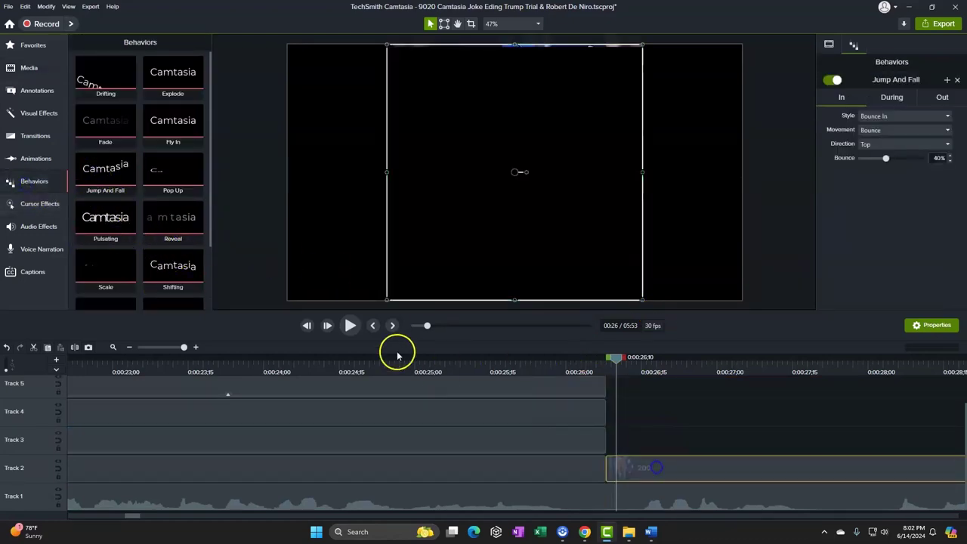
{"action": "left_click", "coordinate": [350, 326]}
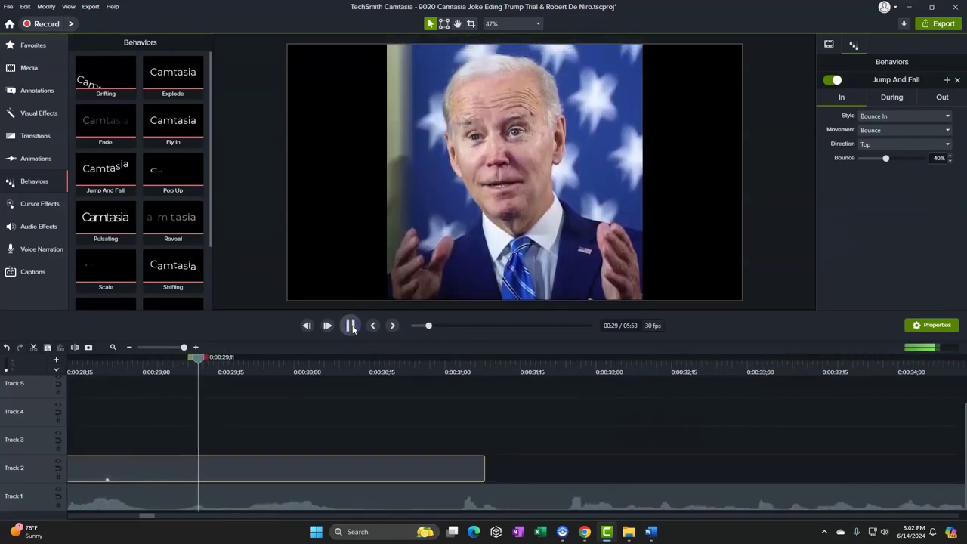
{"action": "left_click", "coordinate": [352, 328]}
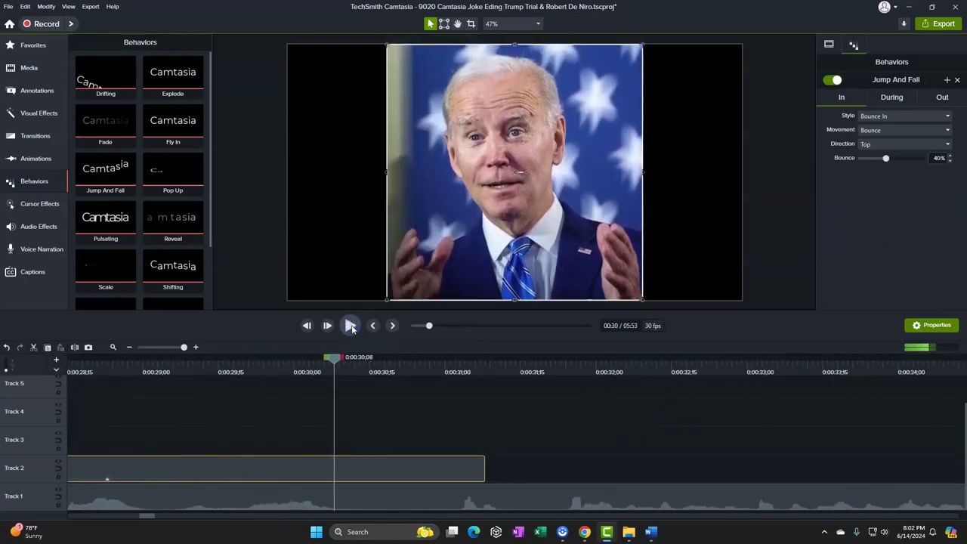
Split the Biden image 200 at 0:00:30;08 and delete the part after the cut
{"action": "key", "text": "s"}
{"action": "left_click", "coordinate": [419, 470]}
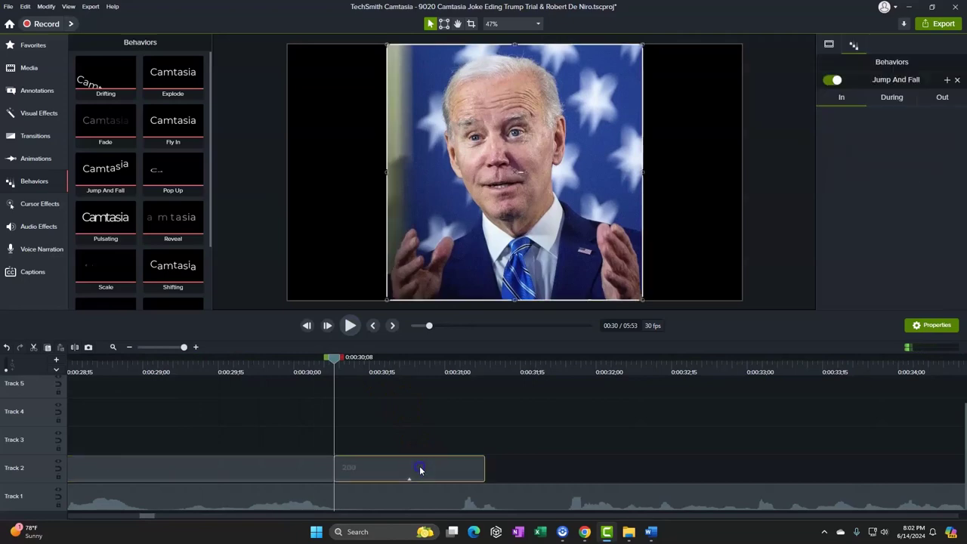
{"action": "key", "text": "Delete"}
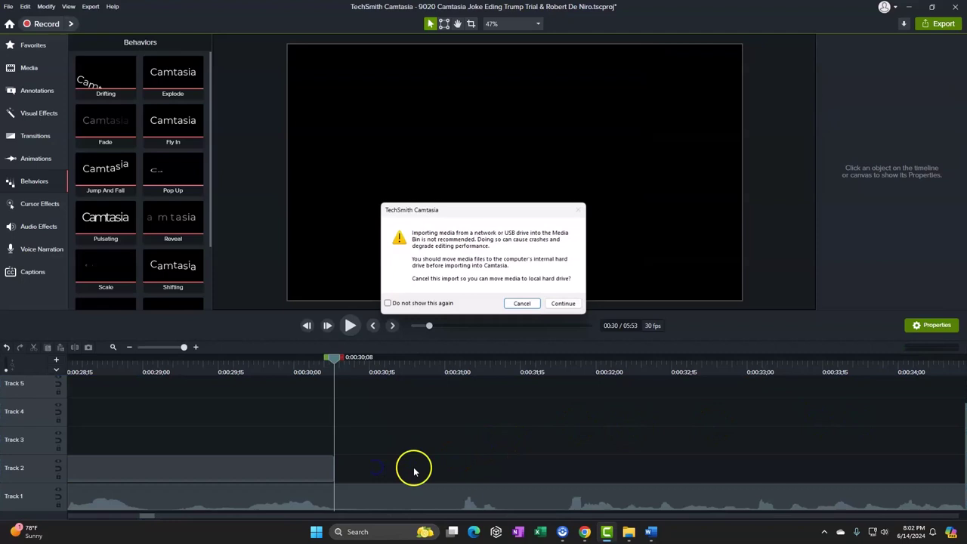
Place the Biden image 210 on Track 2 after image 200, remove its background and enlarge it to about 1,818 by 1,066
{"action": "left_click", "coordinate": [563, 303]}
{"action": "left_click_drag", "start_coordinate": [424, 479], "coordinate": [369, 476]}
{"action": "left_click_drag", "start_coordinate": [420, 227], "coordinate": [364, 261]}
{"action": "left_click", "coordinate": [44, 115]}
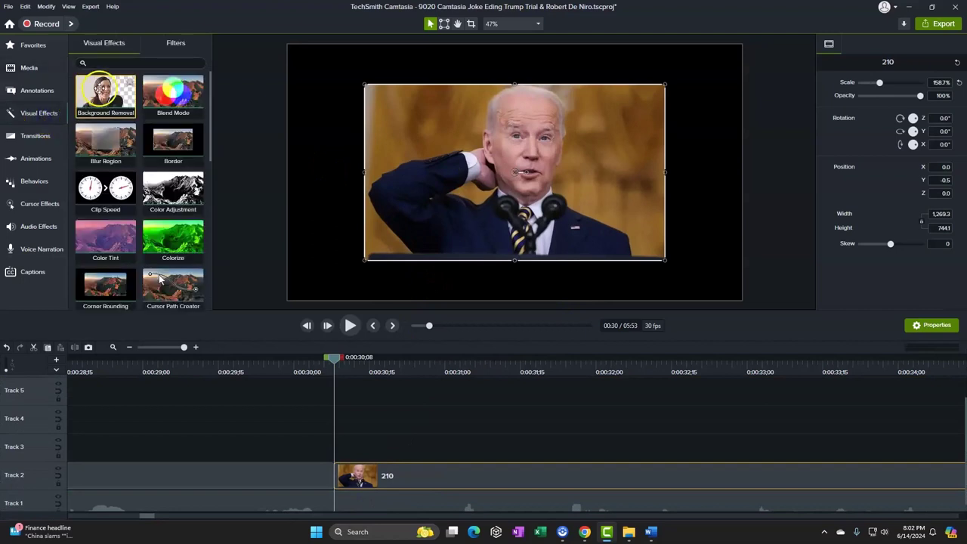
{"action": "left_click_drag", "start_coordinate": [102, 89], "coordinate": [426, 475]}
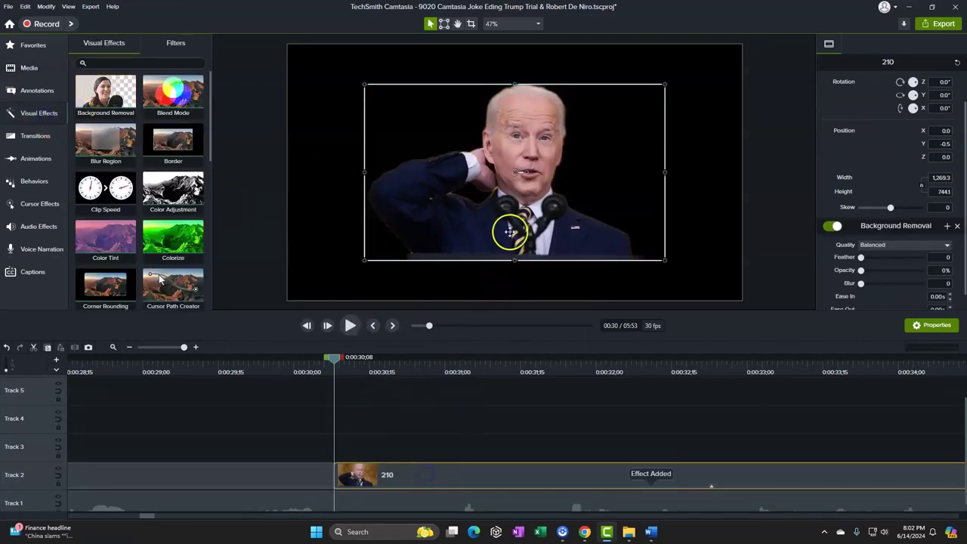
{"action": "scroll", "coordinate": [510, 232], "scroll_direction": "up", "scroll_amount": 5}
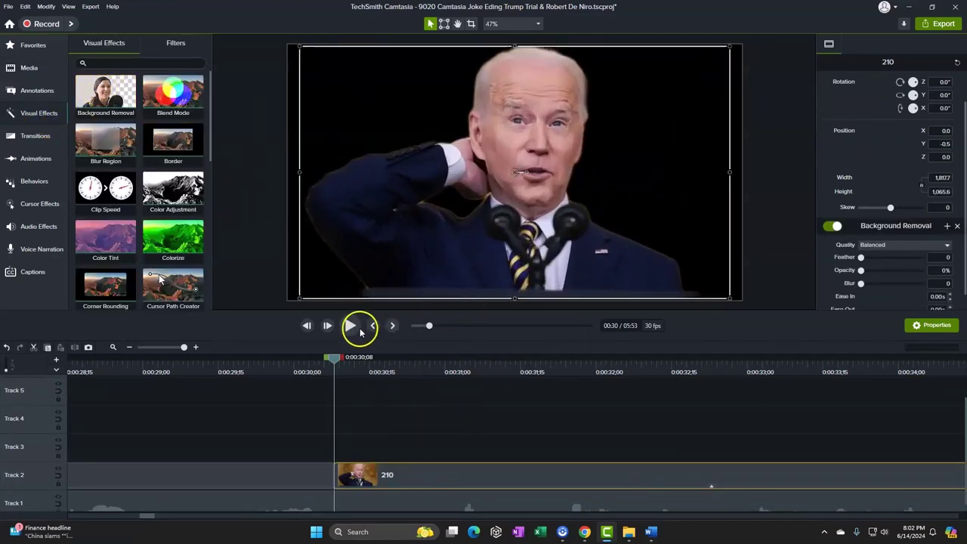
Apply the Jump And Fall behavior to the Biden image 210 on Track 2 and play it back
{"action": "left_click", "coordinate": [37, 181]}
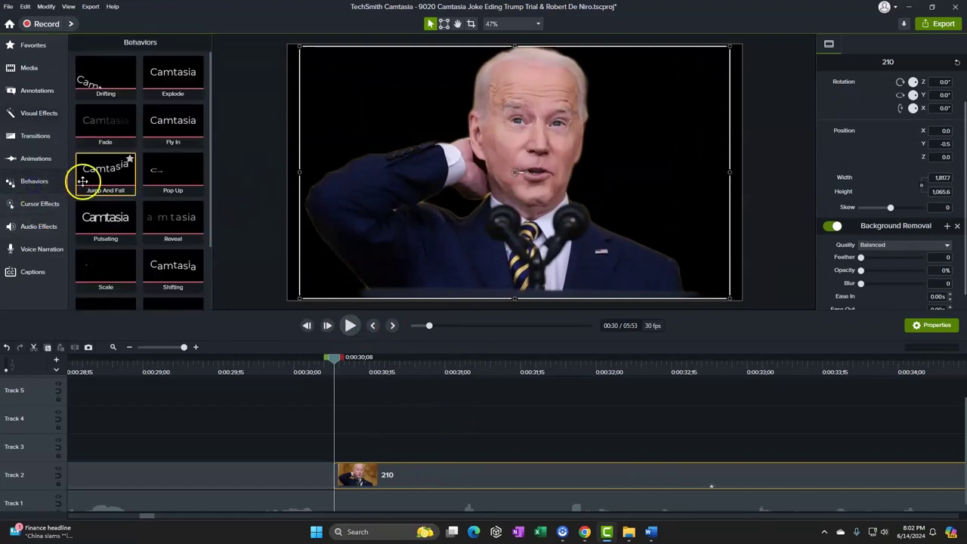
{"action": "left_click_drag", "start_coordinate": [83, 181], "coordinate": [411, 473]}
{"action": "left_click", "coordinate": [350, 325]}
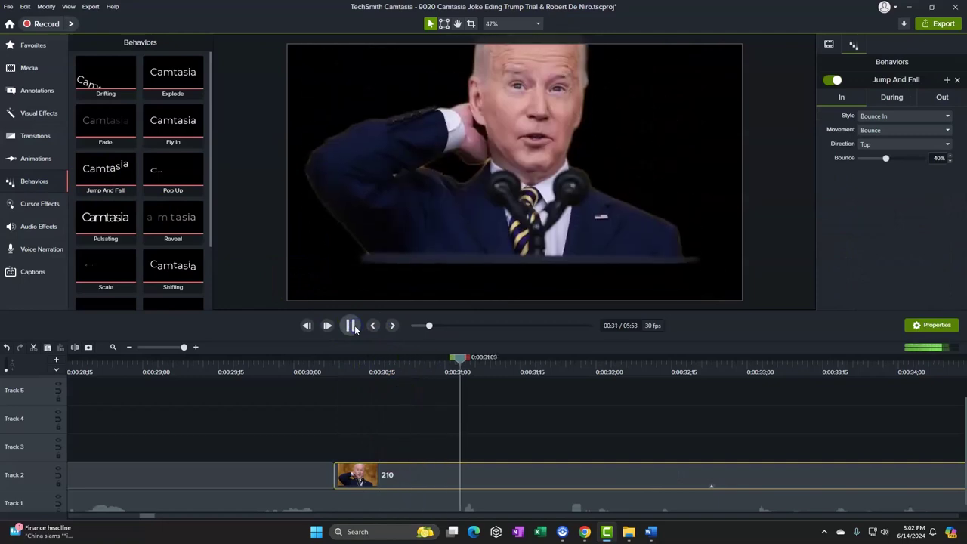
Trim the end of the Biden image 200 to 0:00:29;12 and move image 210 up against it
{"action": "left_click_drag", "start_coordinate": [633, 370], "coordinate": [207, 390]}
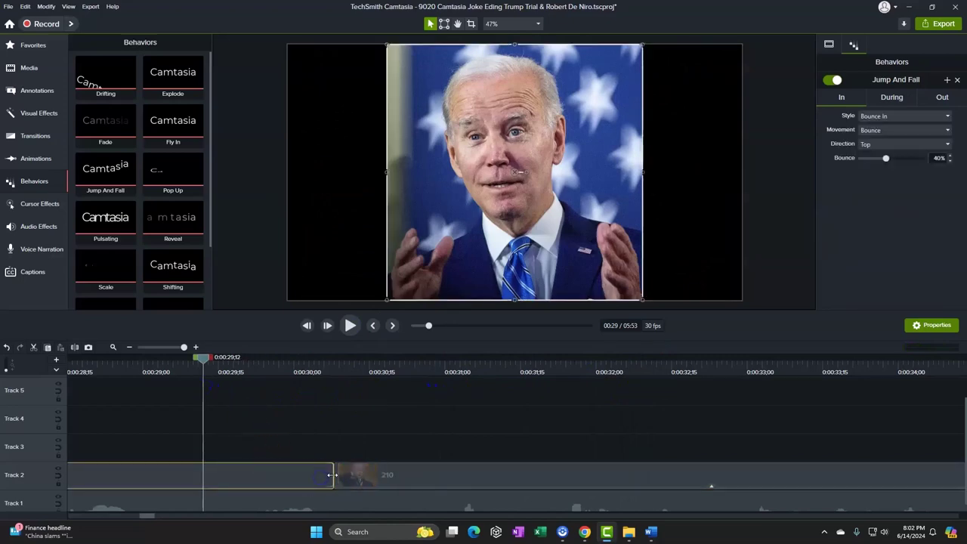
{"action": "left_click_drag", "start_coordinate": [334, 474], "coordinate": [210, 476]}
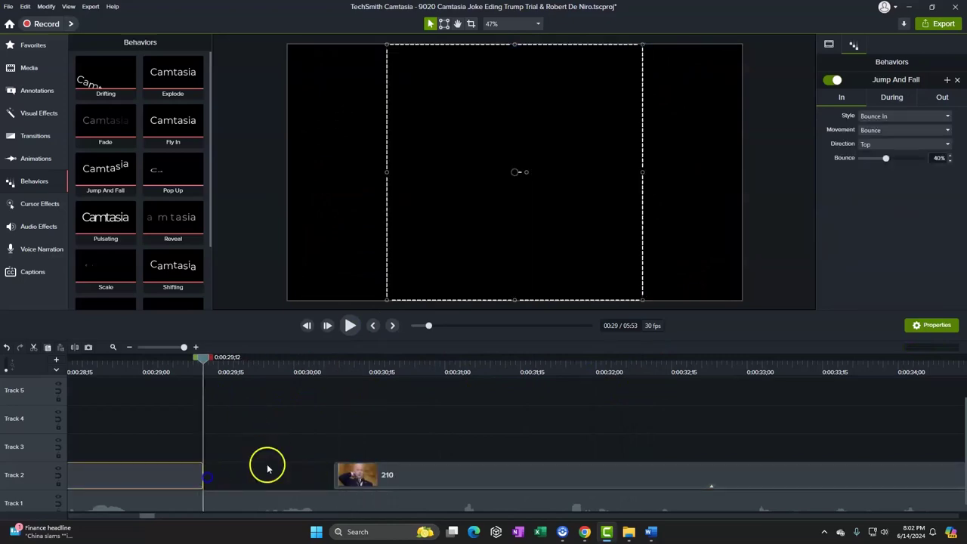
{"action": "left_click_drag", "start_coordinate": [438, 477], "coordinate": [298, 479]}
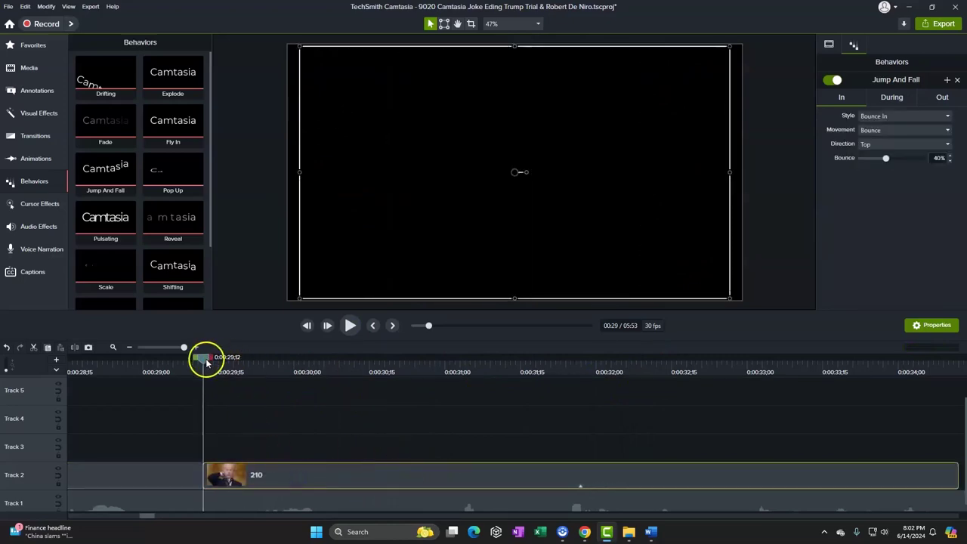
Split the Biden image 210 on Track 2 at 0:00:30;21
{"action": "left_click_drag", "start_coordinate": [205, 357], "coordinate": [403, 402]}
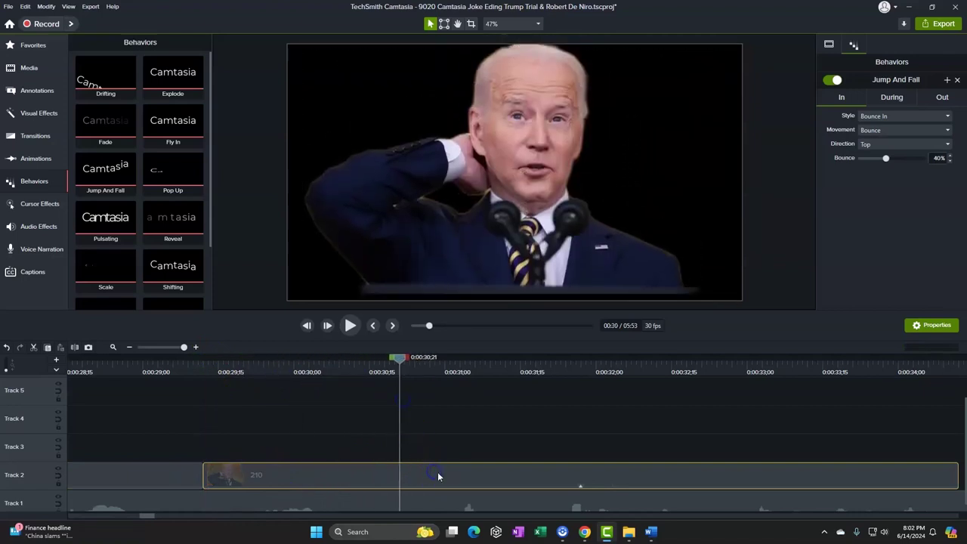
{"action": "key", "text": "s"}
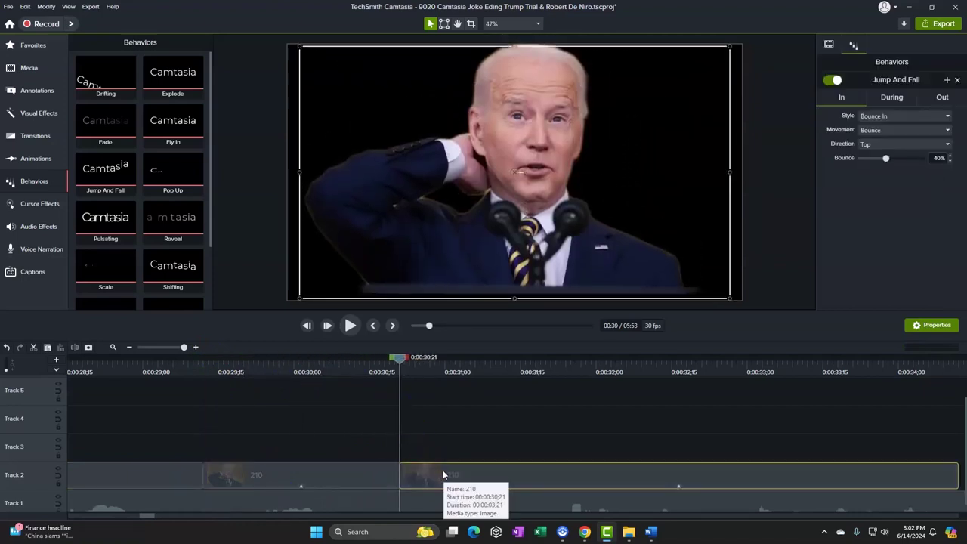
{"action": "left_click", "coordinate": [447, 440]}
{"action": "left_click", "coordinate": [529, 332]}
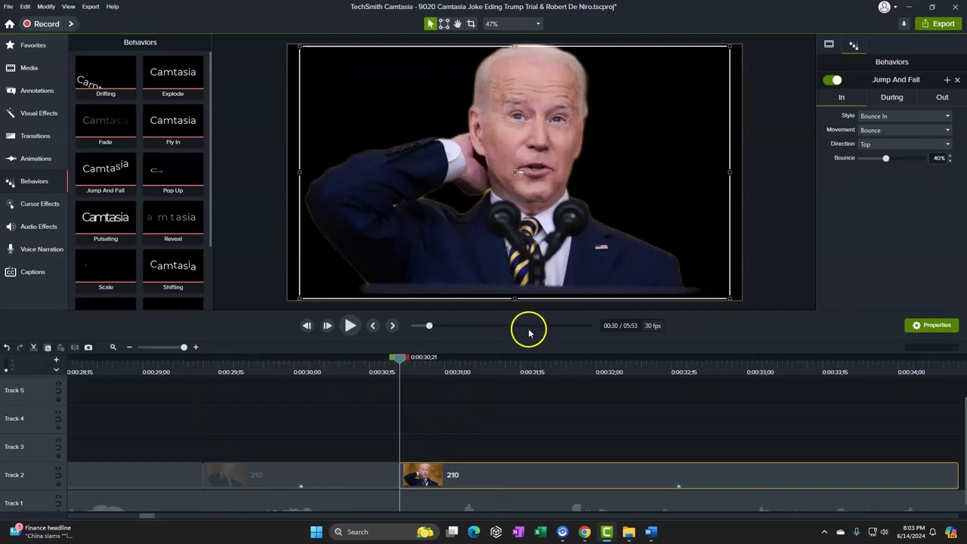
Delete the Background Removal effect and the Jump And Fall behavior from the second part of image 210
{"action": "left_click", "coordinate": [667, 474]}
{"action": "left_click_drag", "start_coordinate": [678, 486], "coordinate": [678, 486]}
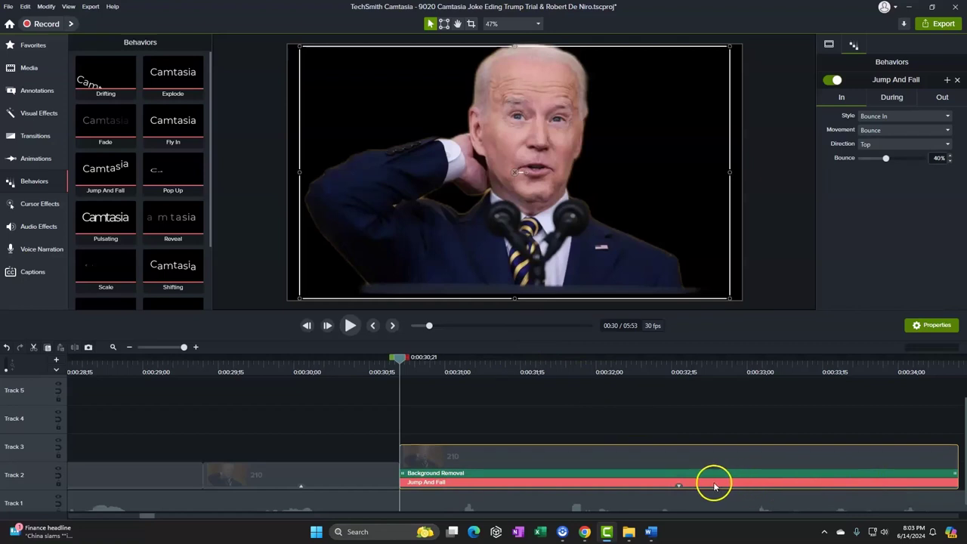
{"action": "left_click", "coordinate": [630, 473]}
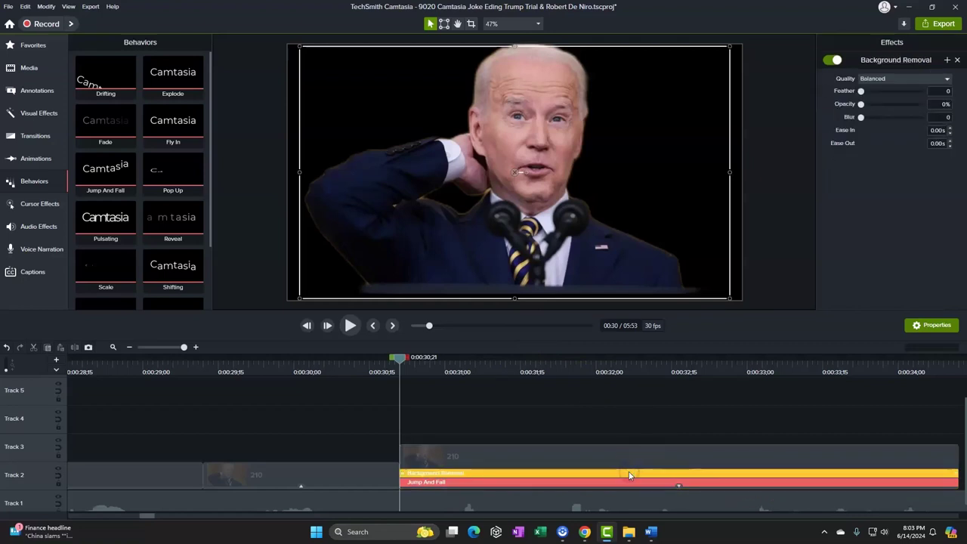
{"action": "key", "text": "Delete"}
{"action": "left_click", "coordinate": [630, 479]}
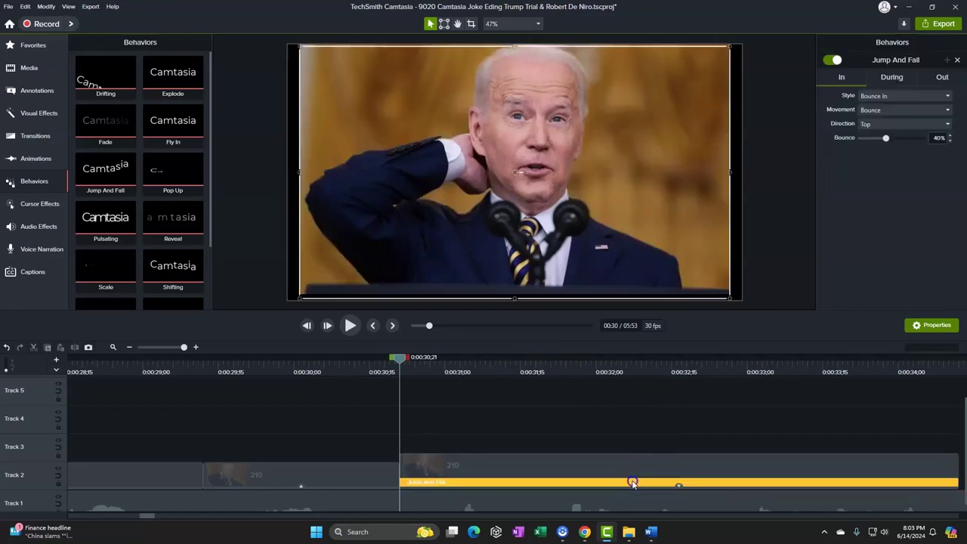
{"action": "key", "text": "Delete"}
{"action": "left_click", "coordinate": [633, 482]}
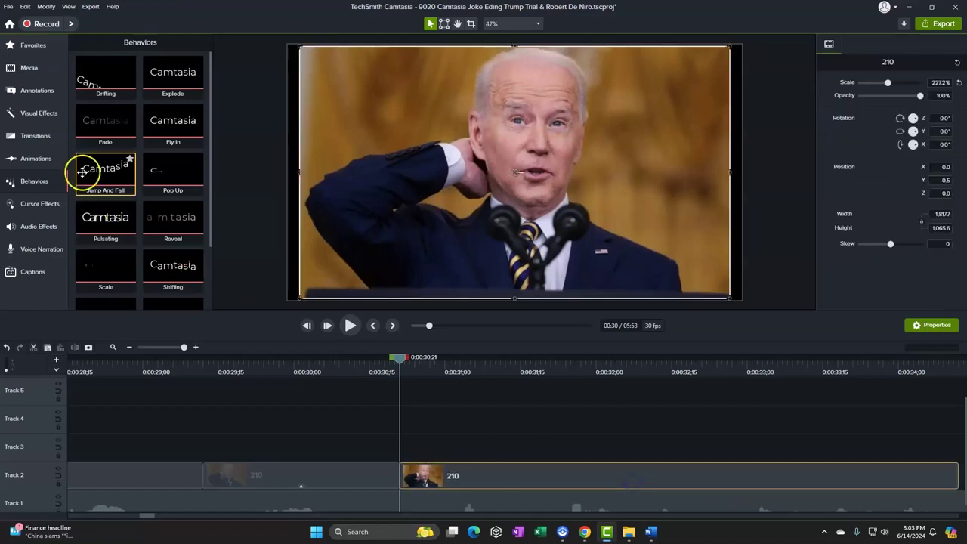
Apply Background Removal to the second part of image 210 and shrink it to about 1,183 by 693 in the frame's right half
{"action": "left_click", "coordinate": [38, 113]}
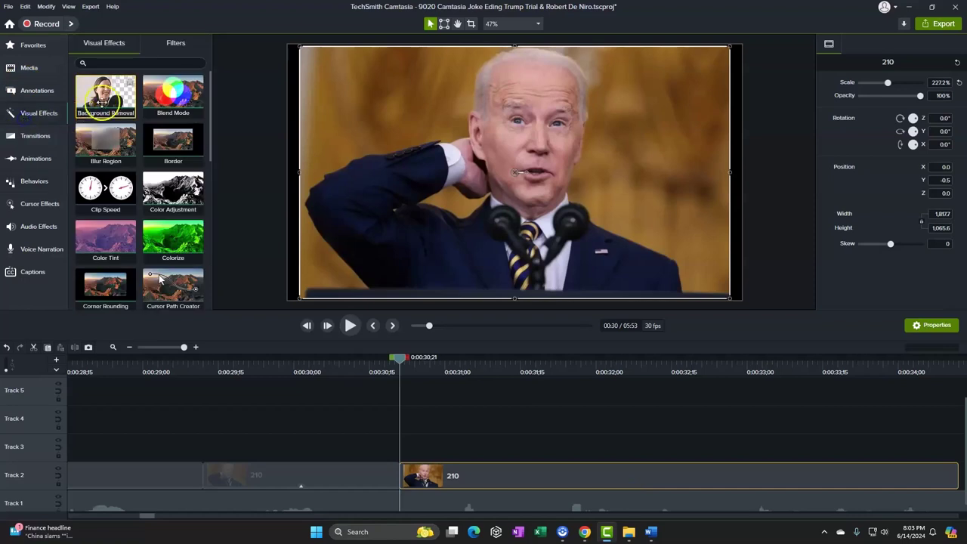
{"action": "left_click_drag", "start_coordinate": [401, 340], "coordinate": [510, 276]}
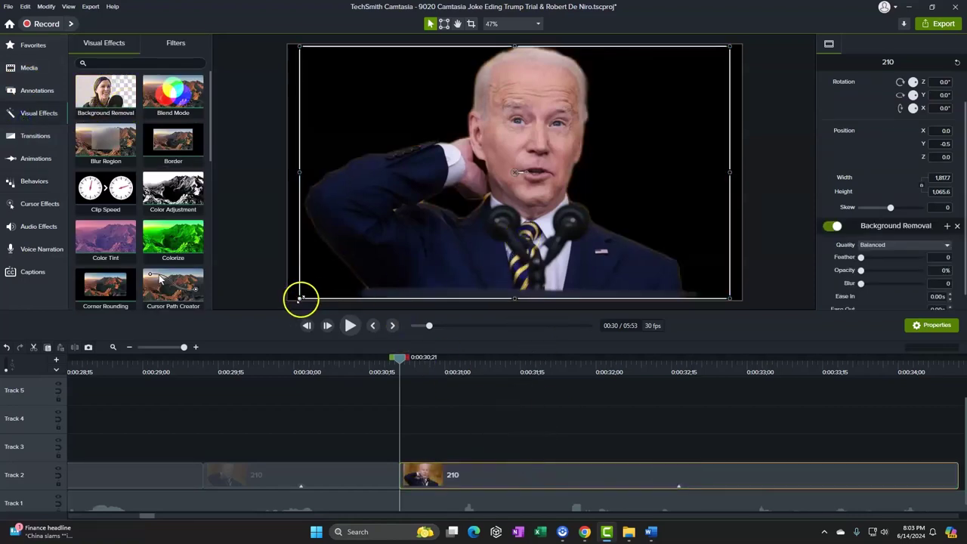
{"action": "left_click_drag", "start_coordinate": [300, 299], "coordinate": [449, 209]}
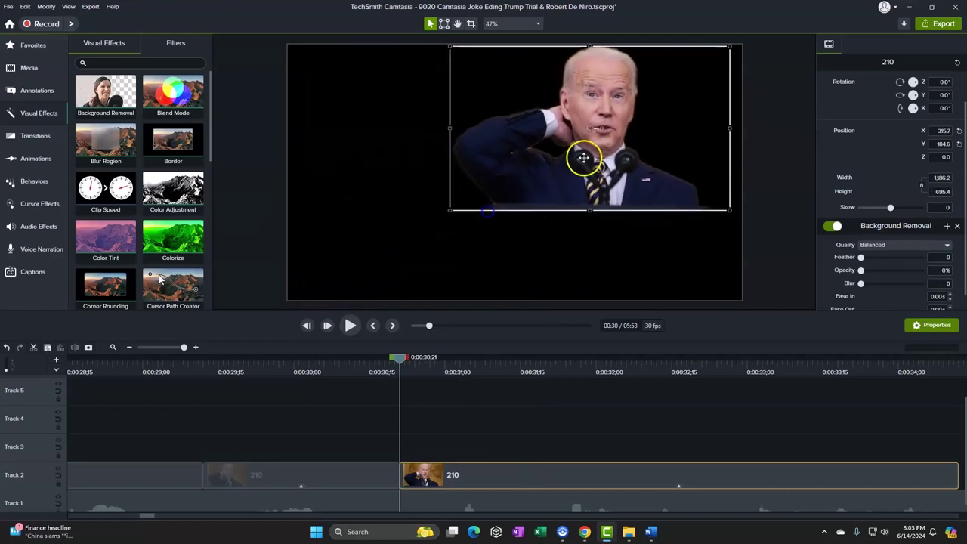
{"action": "left_click_drag", "start_coordinate": [581, 156], "coordinate": [597, 192]}
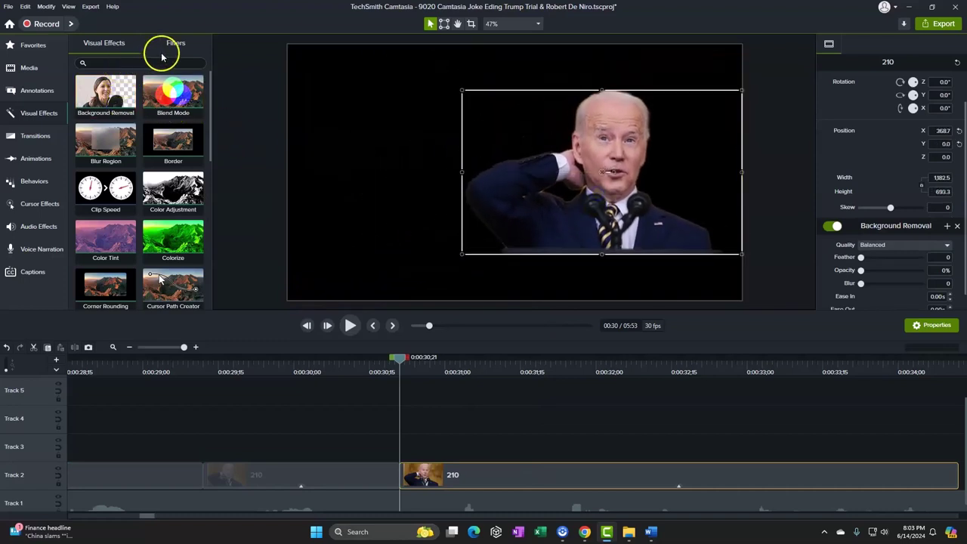
Place the image 5.png on Track 3 at 0:00:30;21, enlarged to about 129% in the left half of the frame
{"action": "left_click", "coordinate": [29, 68]}
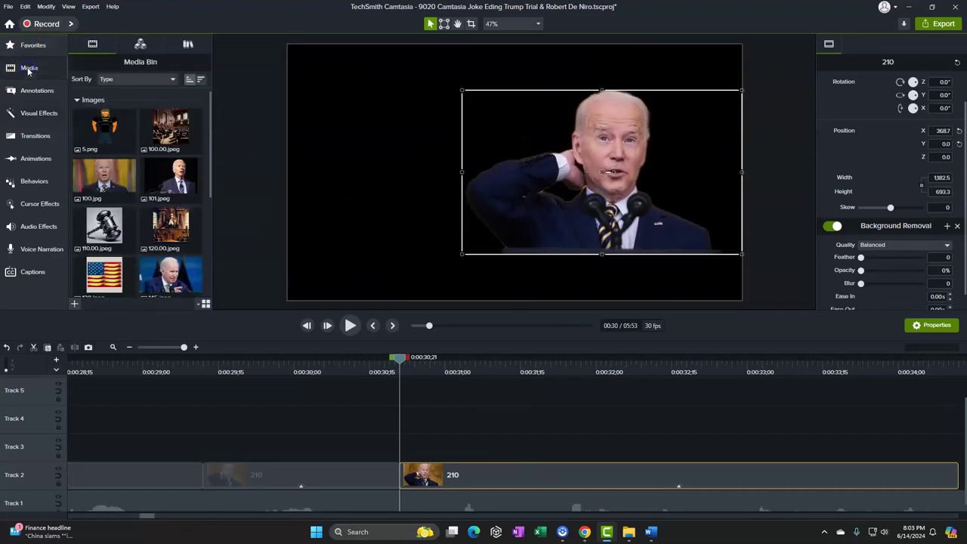
{"action": "left_click_drag", "start_coordinate": [97, 128], "coordinate": [411, 453]}
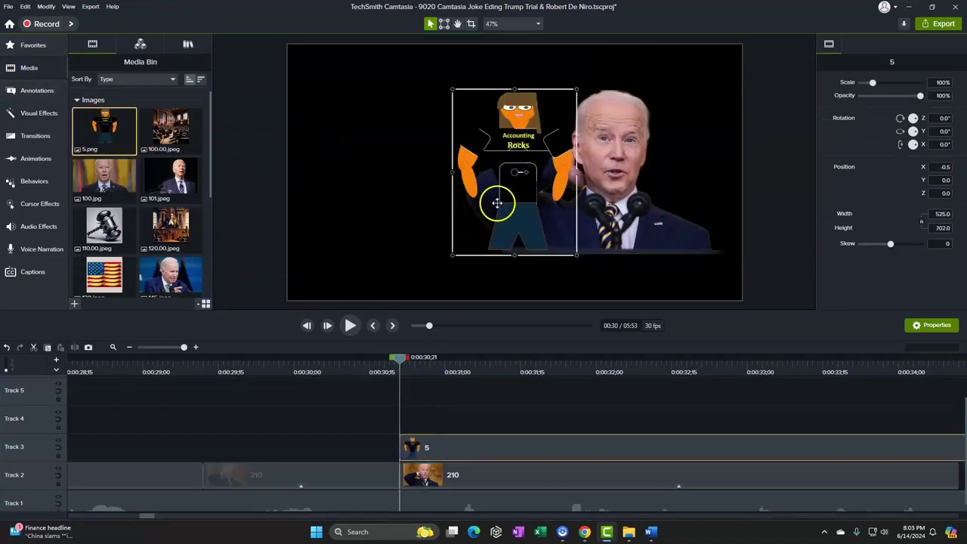
{"action": "left_click_drag", "start_coordinate": [496, 205], "coordinate": [385, 234]}
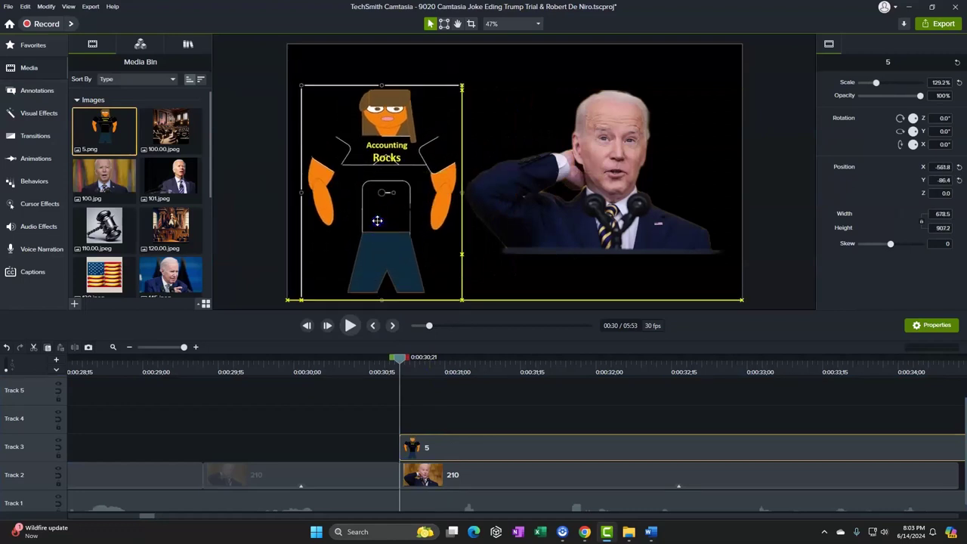
Apply the Jump And Fall behavior to the image 5 on Track 3
{"action": "left_click", "coordinate": [36, 183]}
{"action": "left_click_drag", "start_coordinate": [106, 177], "coordinate": [489, 439]}
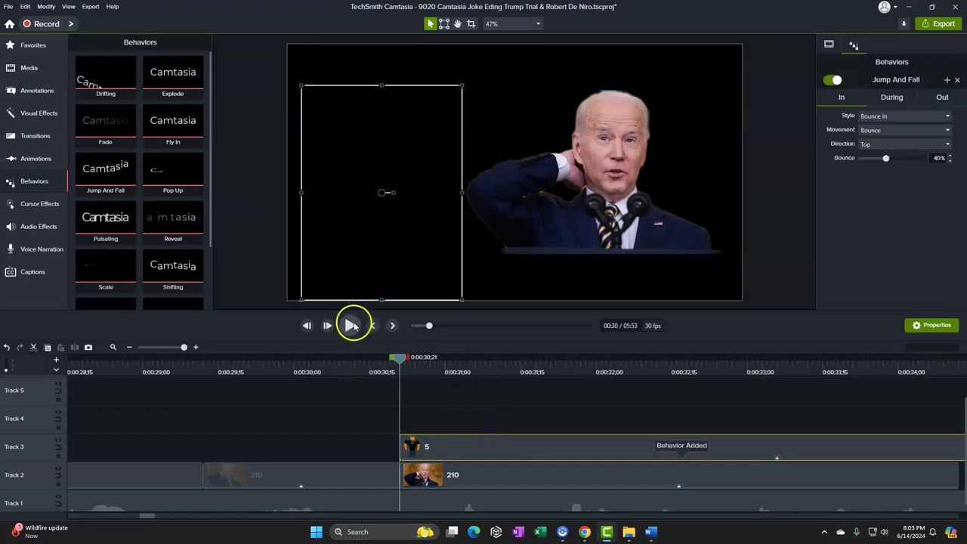
Check the playback of image 5 against the Word script's "set the wheels in motions" passage and copy image 140 from the AI Images folder
{"action": "left_click", "coordinate": [351, 326]}
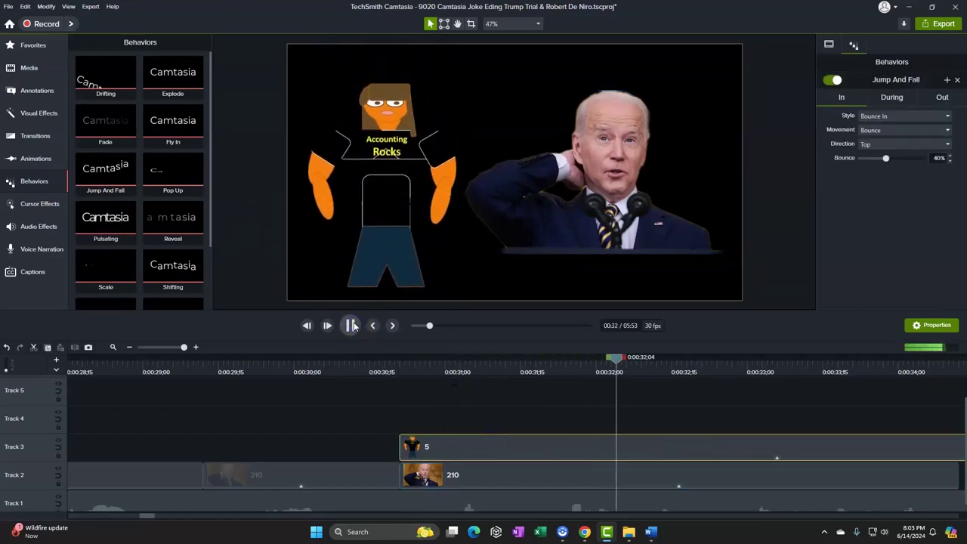
{"action": "left_click", "coordinate": [351, 326]}
{"action": "left_click", "coordinate": [651, 532]}
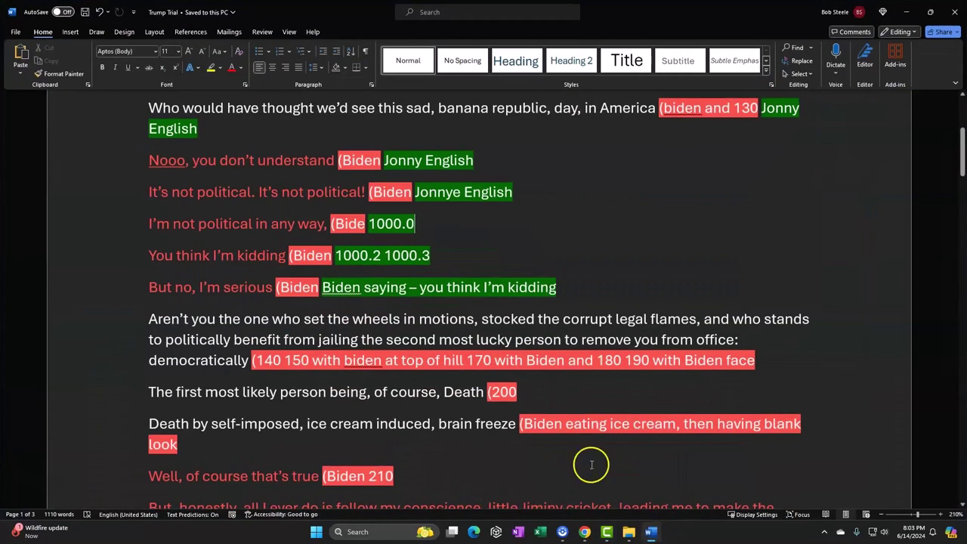
{"action": "scroll", "coordinate": [386, 249], "scroll_direction": "down", "scroll_amount": 2}
{"action": "left_click_drag", "start_coordinate": [125, 221], "coordinate": [124, 252]}
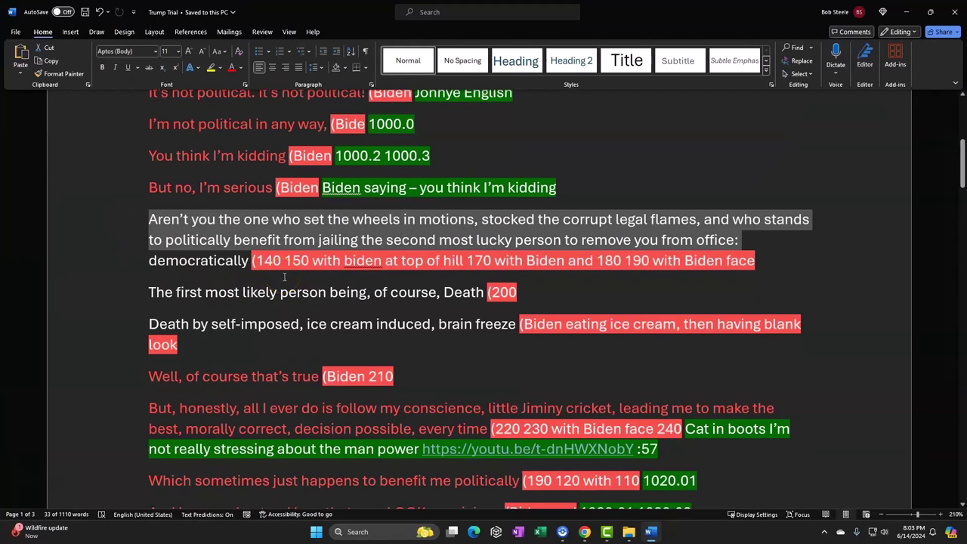
{"action": "mouse_move", "coordinate": [618, 534]}
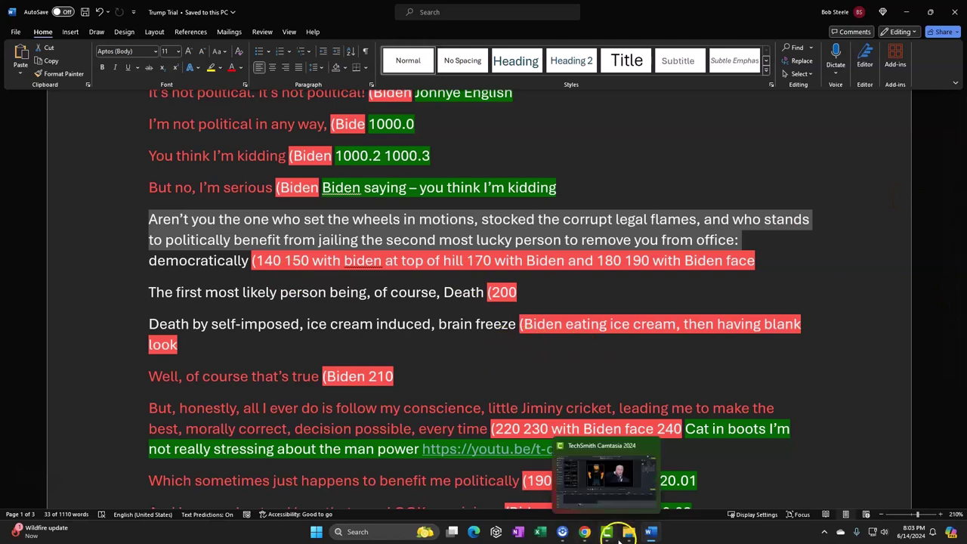
{"action": "left_click", "coordinate": [664, 476]}
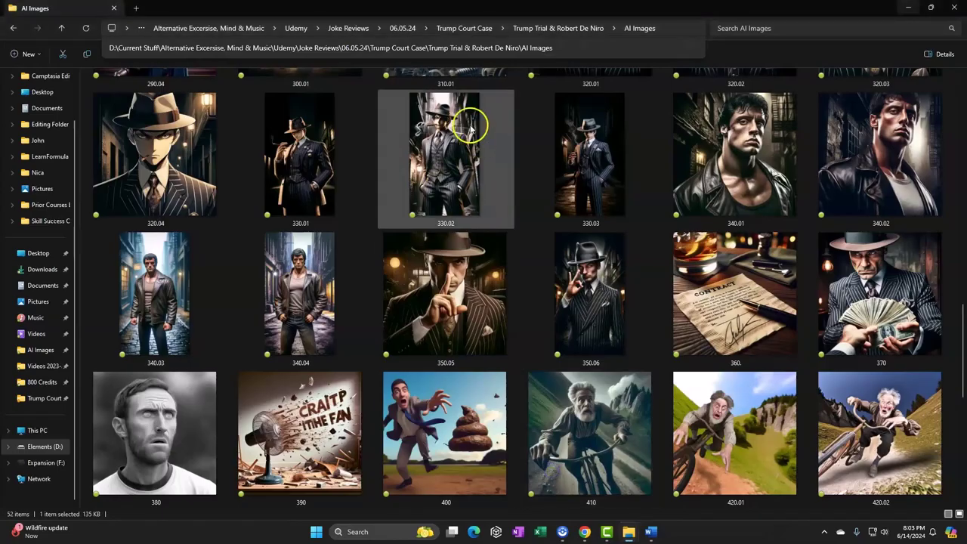
{"action": "scroll", "coordinate": [470, 128], "scroll_direction": "up", "scroll_amount": 10}
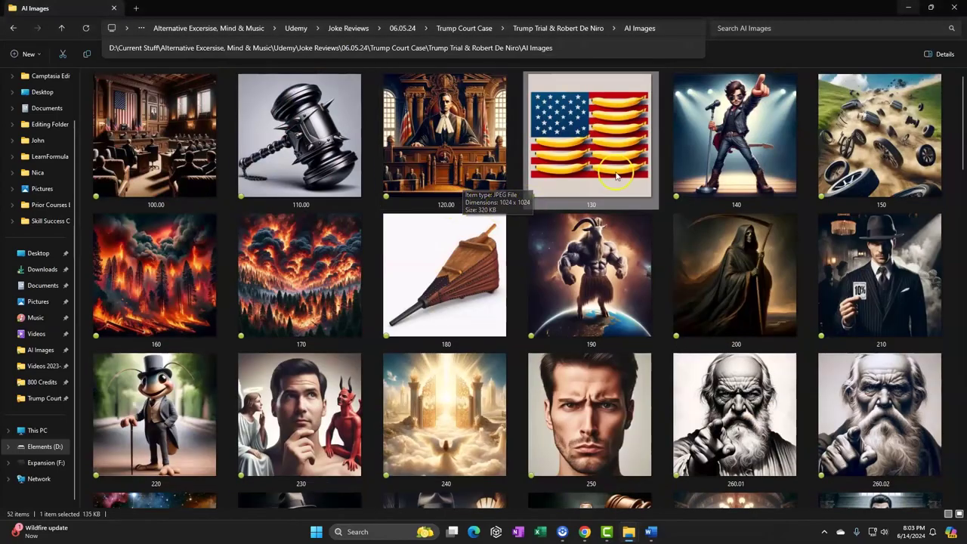
{"action": "left_click", "coordinate": [710, 136]}
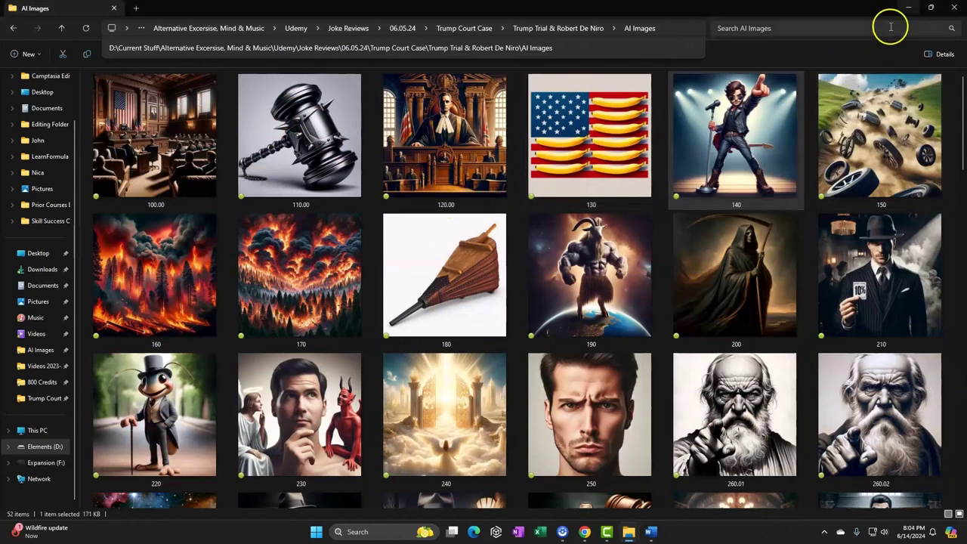
{"action": "left_click", "coordinate": [908, 8]}
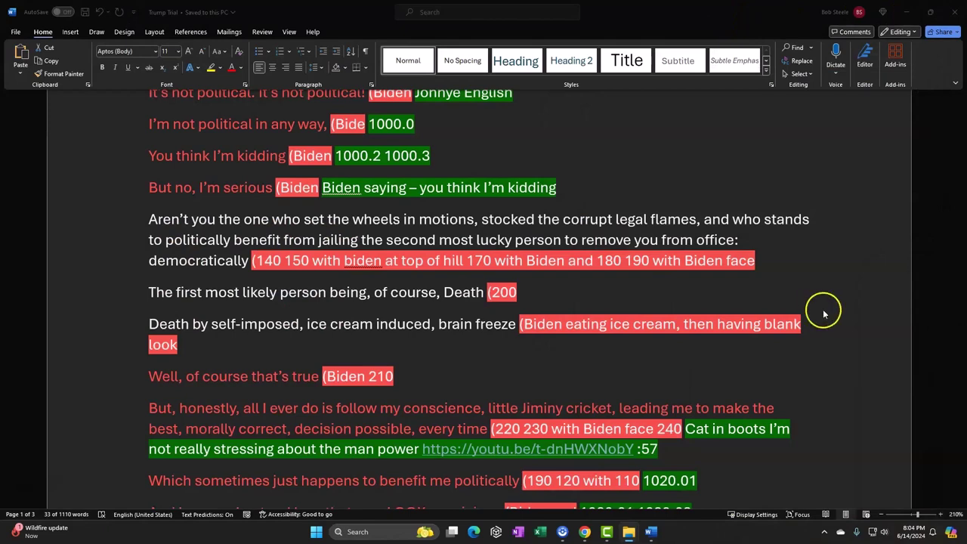
{"action": "mouse_move", "coordinate": [634, 534]}
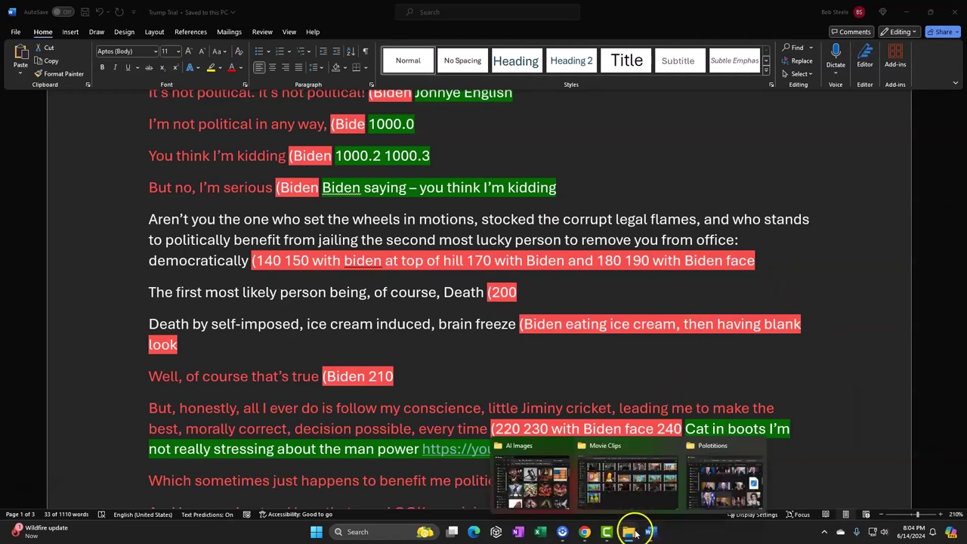
{"action": "left_click", "coordinate": [607, 532]}
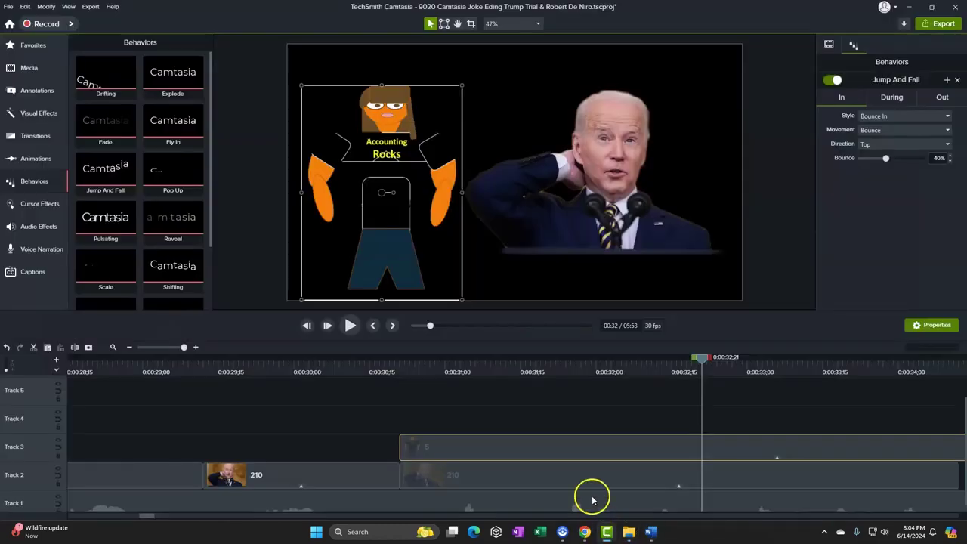
Play back from 0:00:30;08, split image 5 on Track 3 at 0:00:32;07 and delete the part after the cut
{"action": "left_click_drag", "start_coordinate": [714, 365], "coordinate": [352, 382]}
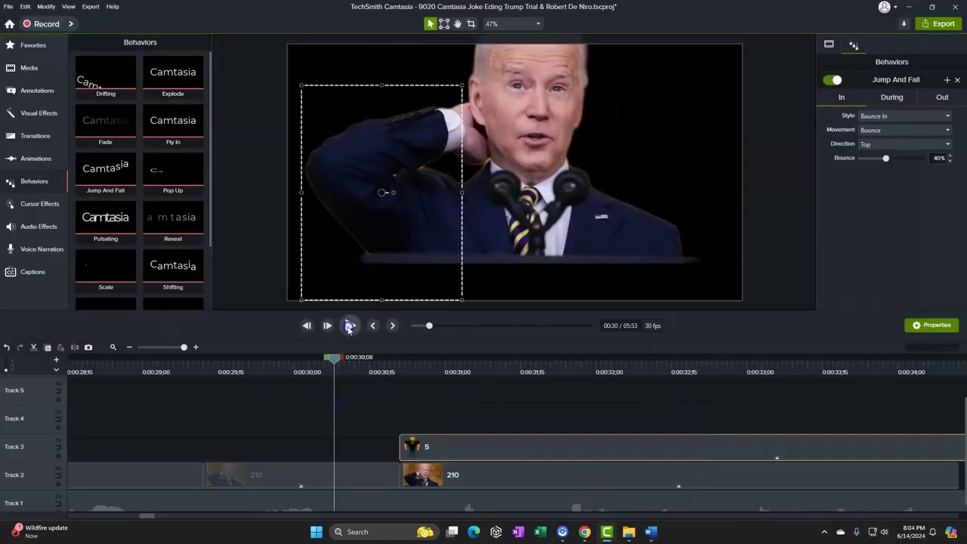
{"action": "left_click", "coordinate": [350, 326]}
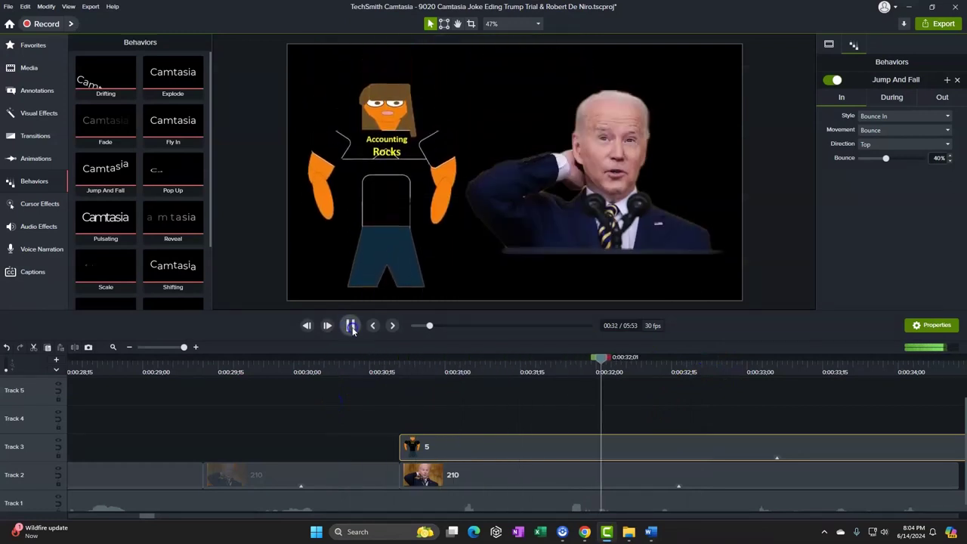
{"action": "left_click", "coordinate": [577, 450]}
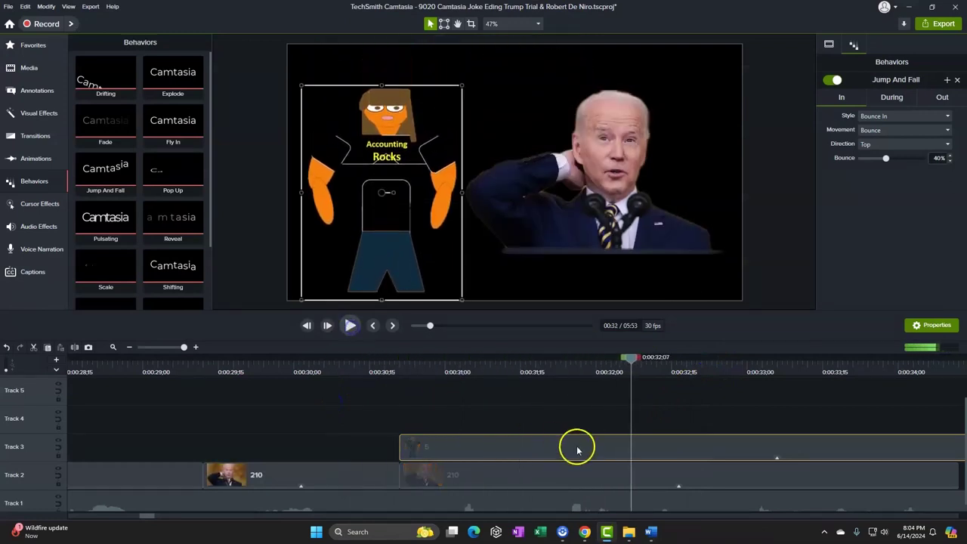
{"action": "key", "text": "s"}
{"action": "left_click", "coordinate": [678, 454]}
{"action": "key", "text": "Delete"}
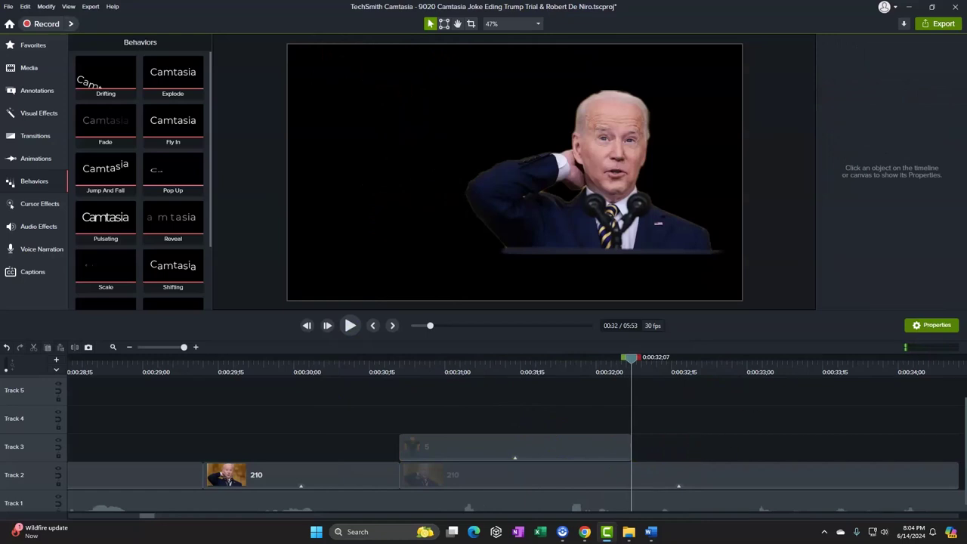
Paste image 140 onto Track 3 at 0:00:32;07 and place it in the left half of the frame at X -512
{"action": "left_click_drag", "start_coordinate": [675, 449], "coordinate": [671, 473]}
{"action": "left_click", "coordinate": [563, 303]}
{"action": "left_click_drag", "start_coordinate": [567, 253], "coordinate": [452, 254]}
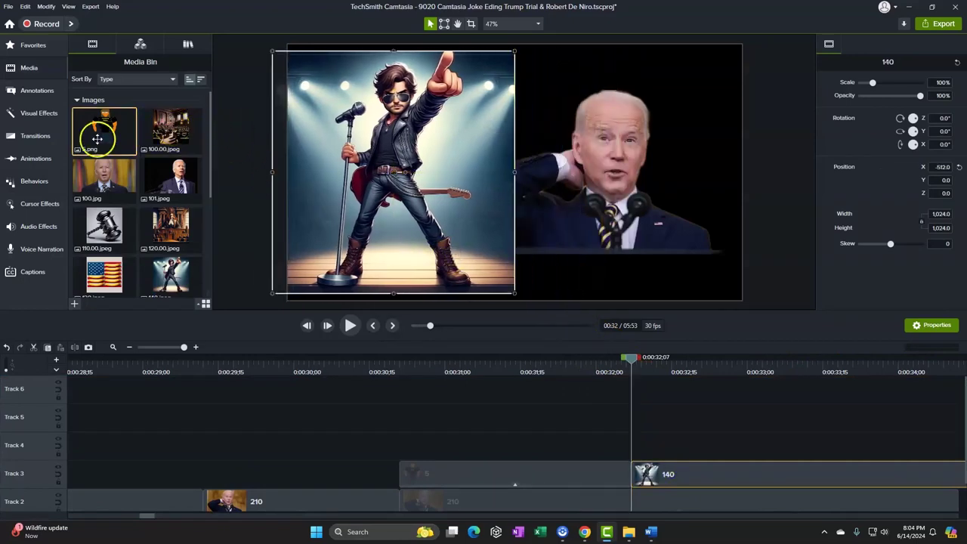
Apply the Jump And Fall behavior to image 140 on Track 3
{"action": "left_click", "coordinate": [40, 115]}
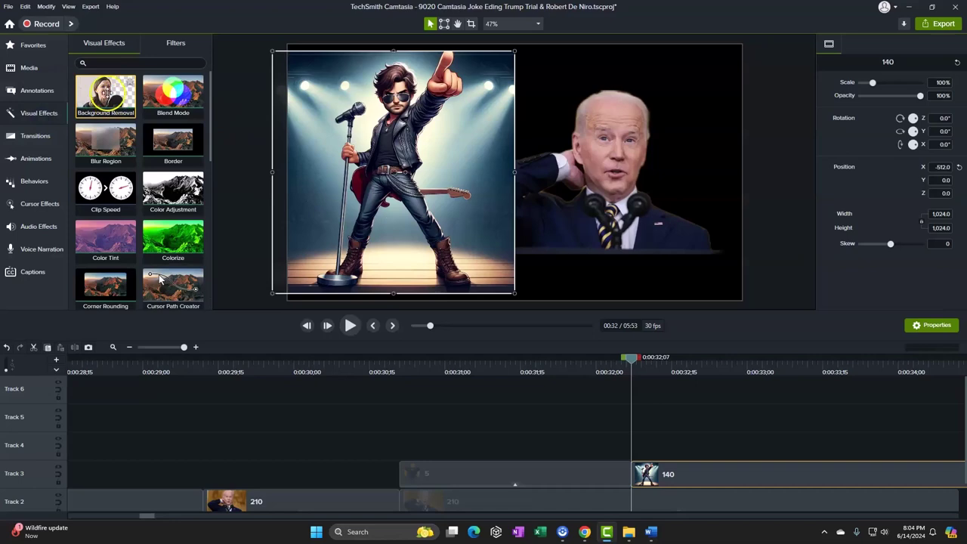
{"action": "left_click", "coordinate": [38, 184]}
{"action": "left_click_drag", "start_coordinate": [101, 169], "coordinate": [678, 472]}
Play on to 0:00:34;00, split images 140 and 210 there and delete the parts after the cut
{"action": "left_click", "coordinate": [350, 325]}
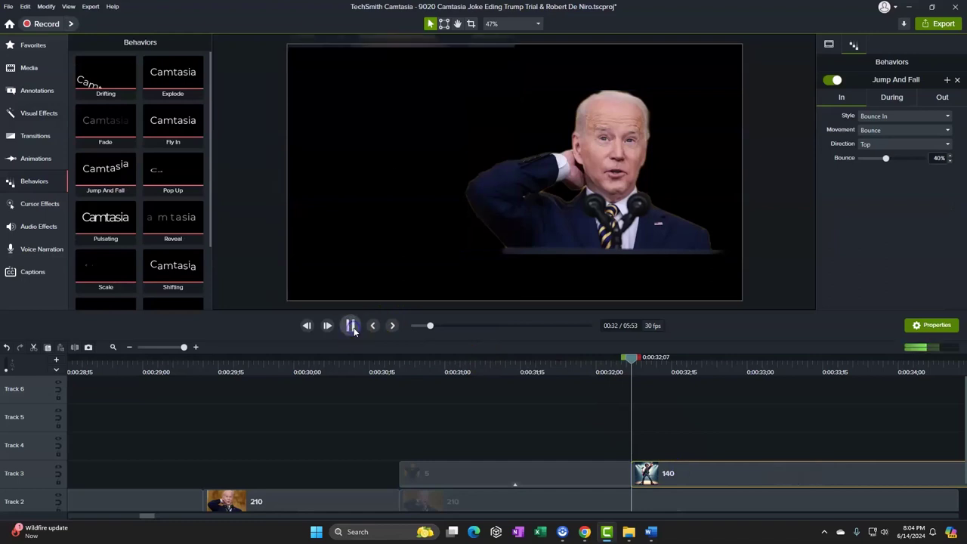
{"action": "left_click", "coordinate": [898, 462]}
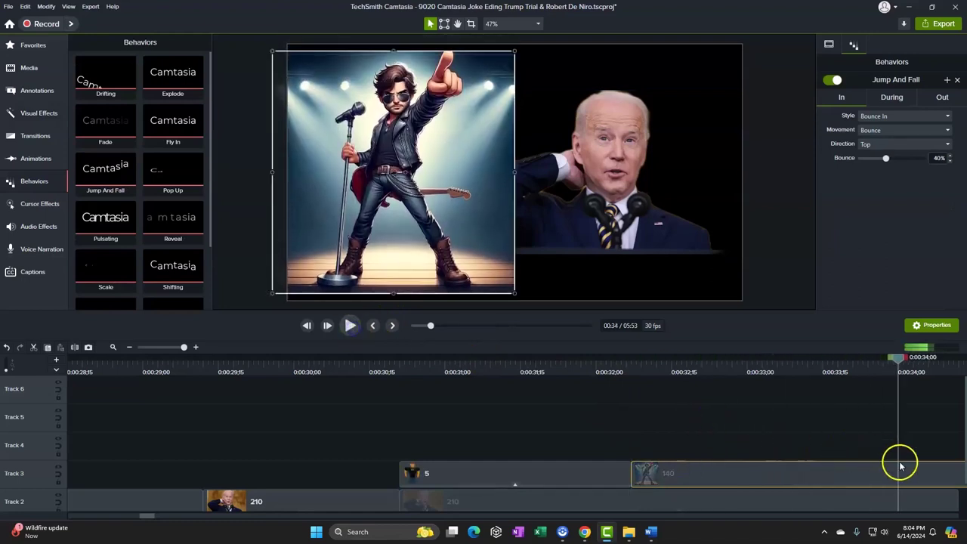
{"action": "left_click", "coordinate": [913, 502]}
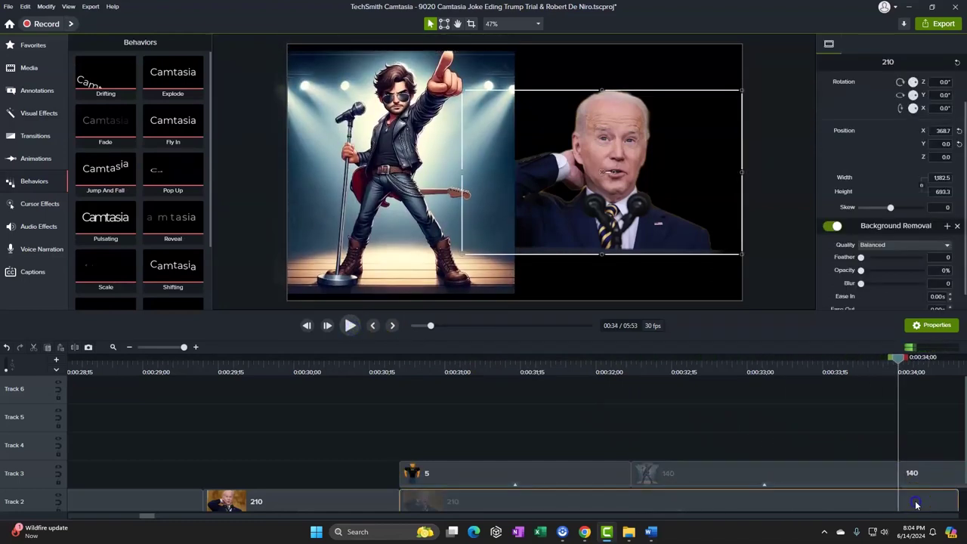
{"action": "key", "text": "s"}
{"action": "left_click", "coordinate": [923, 482]}
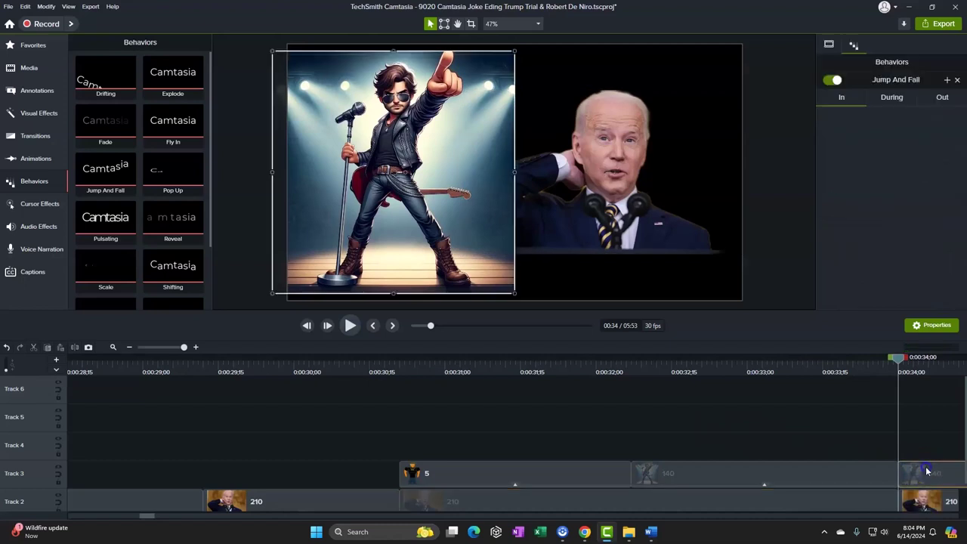
{"action": "key", "text": "Delete"}
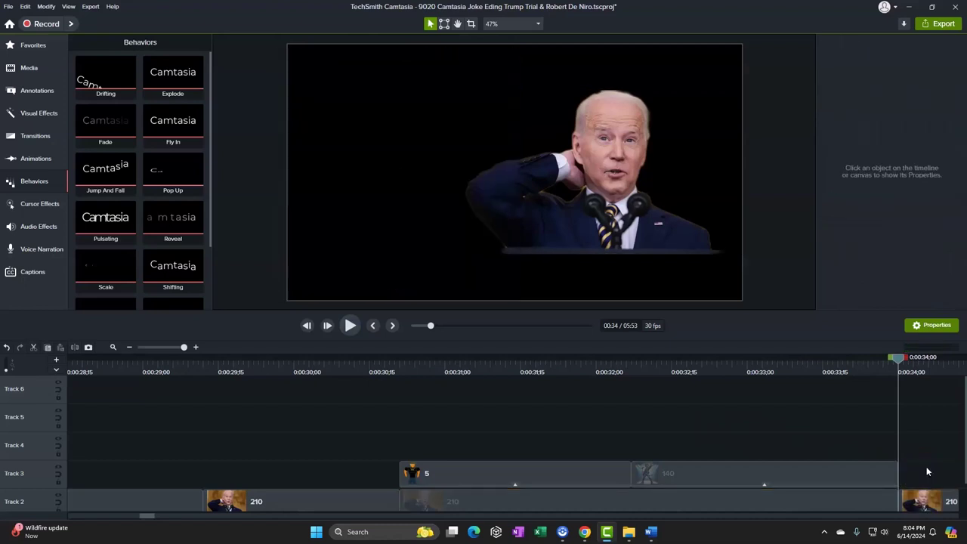
{"action": "left_click", "coordinate": [930, 493]}
{"action": "key", "text": "Delete"}
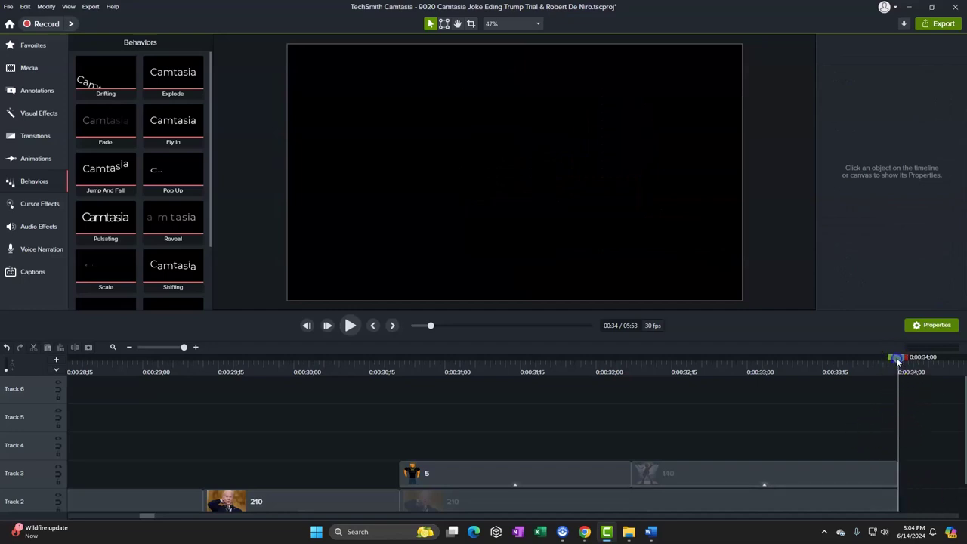
Extend image 140 on Track 3 to about 0:00:34;20, split it at 0:00:34;00 and move the second part to Track 2
{"action": "left_click_drag", "start_coordinate": [898, 362], "coordinate": [880, 380]}
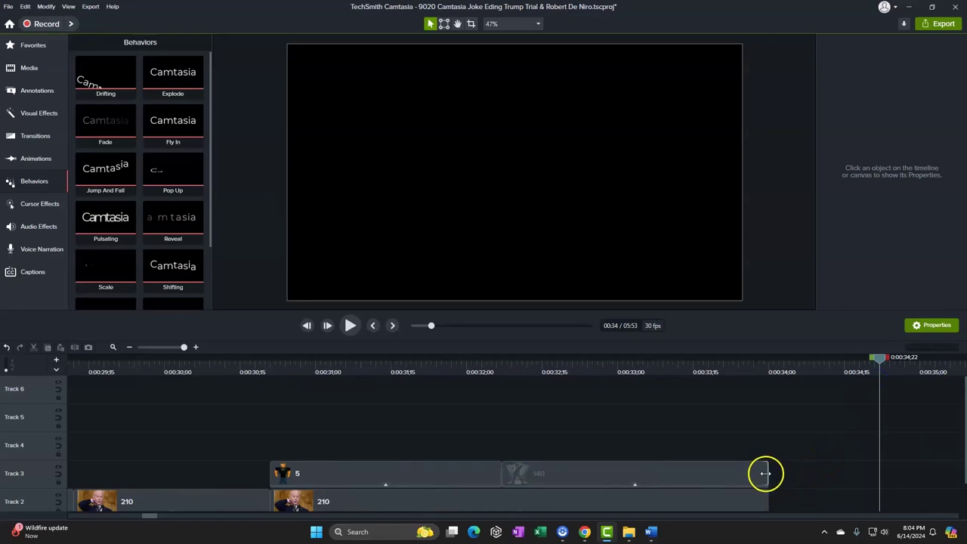
{"action": "left_click_drag", "start_coordinate": [765, 473], "coordinate": [869, 473]}
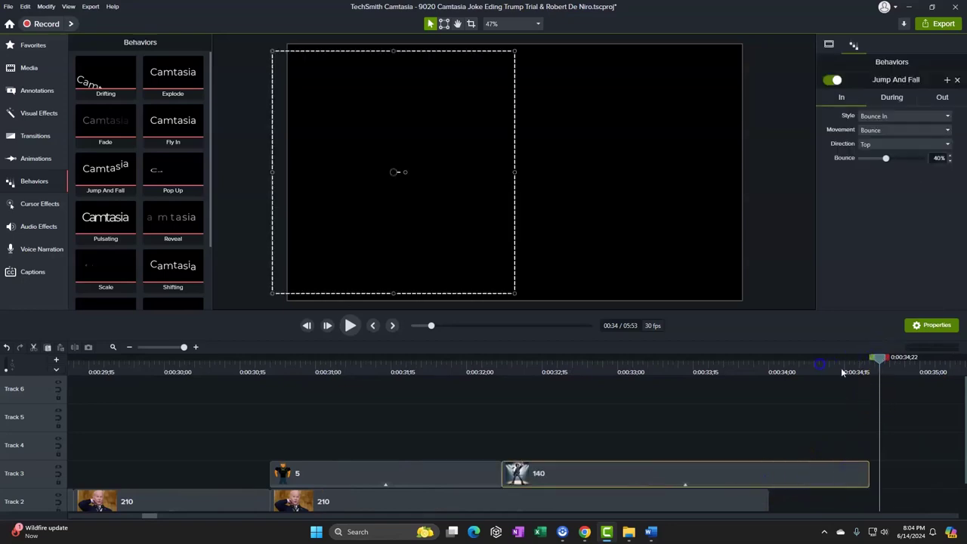
{"action": "left_click_drag", "start_coordinate": [875, 361], "coordinate": [769, 380]}
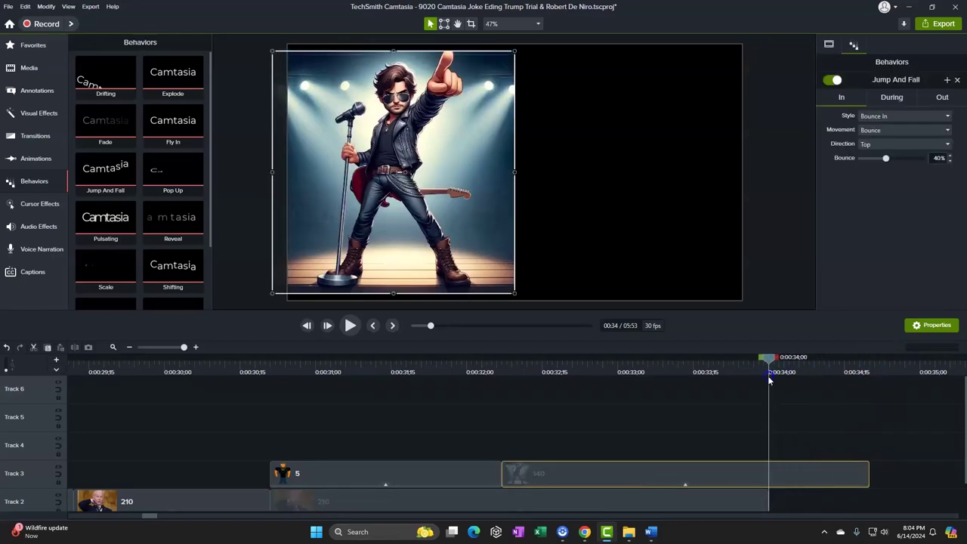
{"action": "key", "text": "s"}
{"action": "left_click_drag", "start_coordinate": [814, 479], "coordinate": [862, 496]}
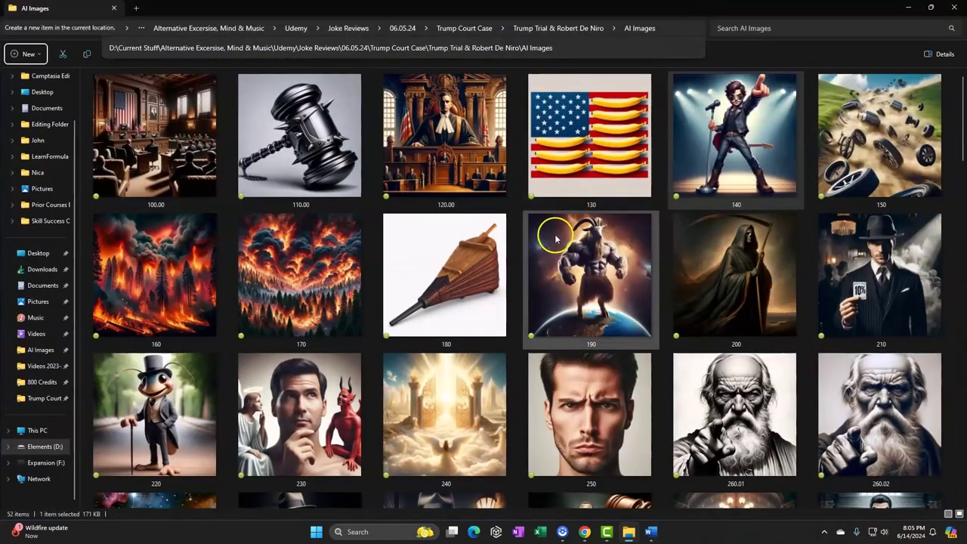
Copy image 150 from the AI Images folder
{"action": "left_click", "coordinate": [882, 115]}
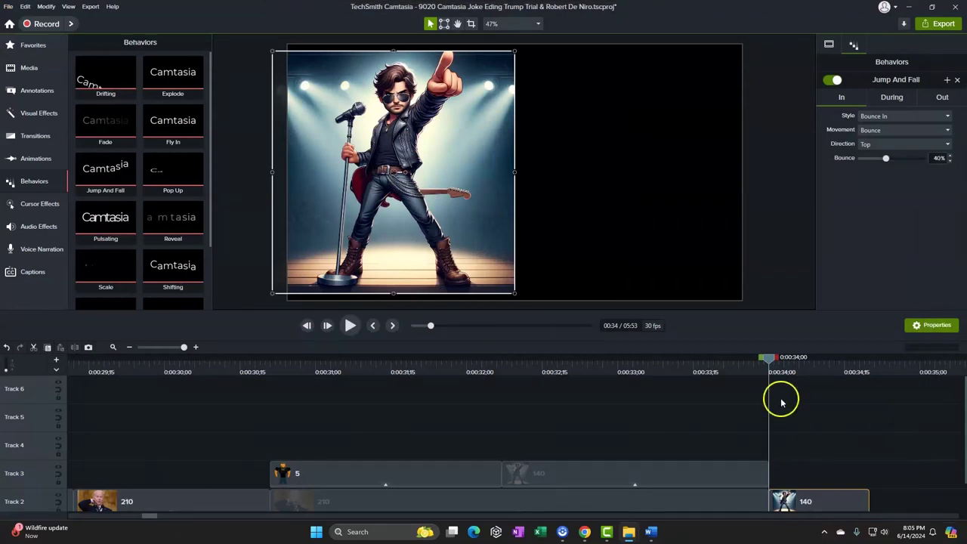
Mirror the Track 2 image 140 with 180° Y rotation in the frame's lower right at X 448, Y -28, and extend it to 0:00:35;06
{"action": "left_click_drag", "start_coordinate": [495, 233], "coordinate": [707, 227]}
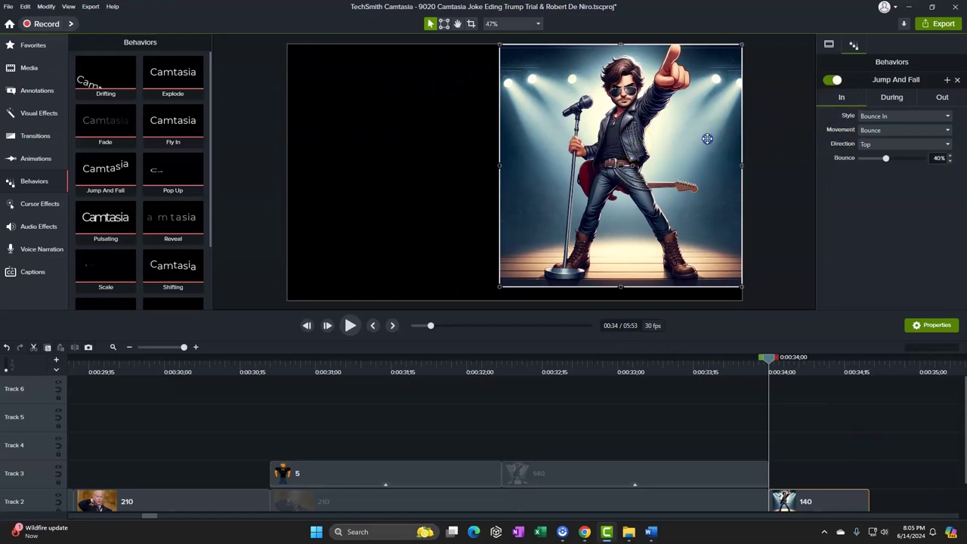
{"action": "left_click_drag", "start_coordinate": [737, 202], "coordinate": [703, 214]}
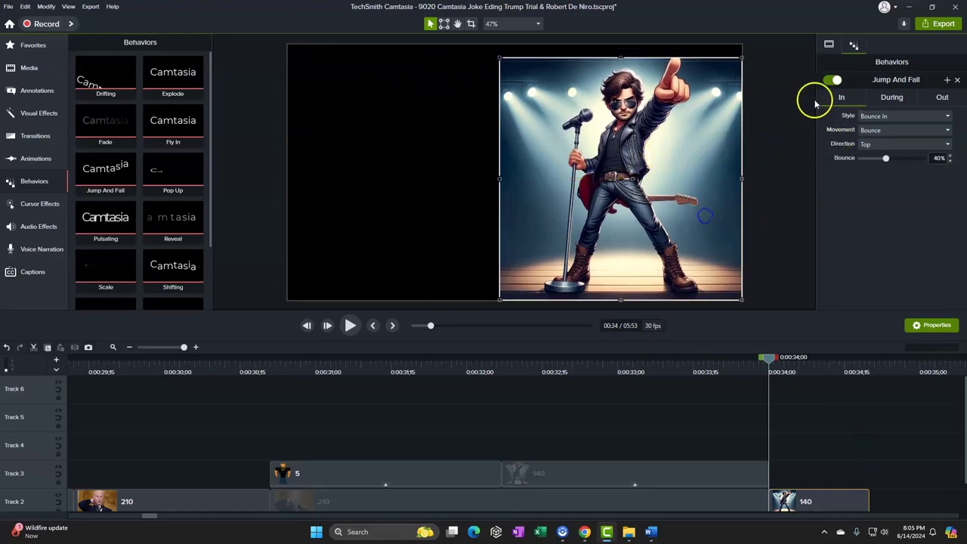
{"action": "left_click", "coordinate": [829, 47]}
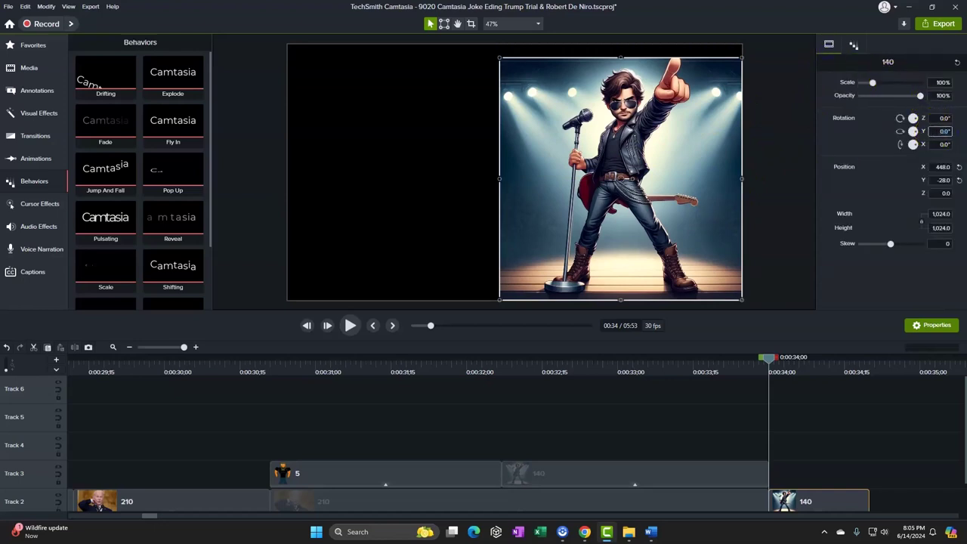
{"action": "key", "text": "Return"}
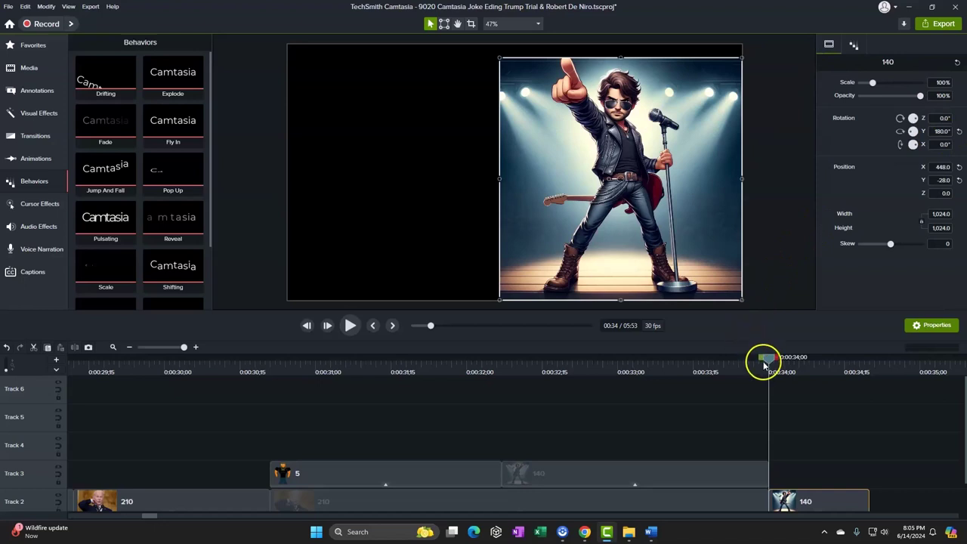
{"action": "left_click_drag", "start_coordinate": [869, 495], "coordinate": [949, 501]}
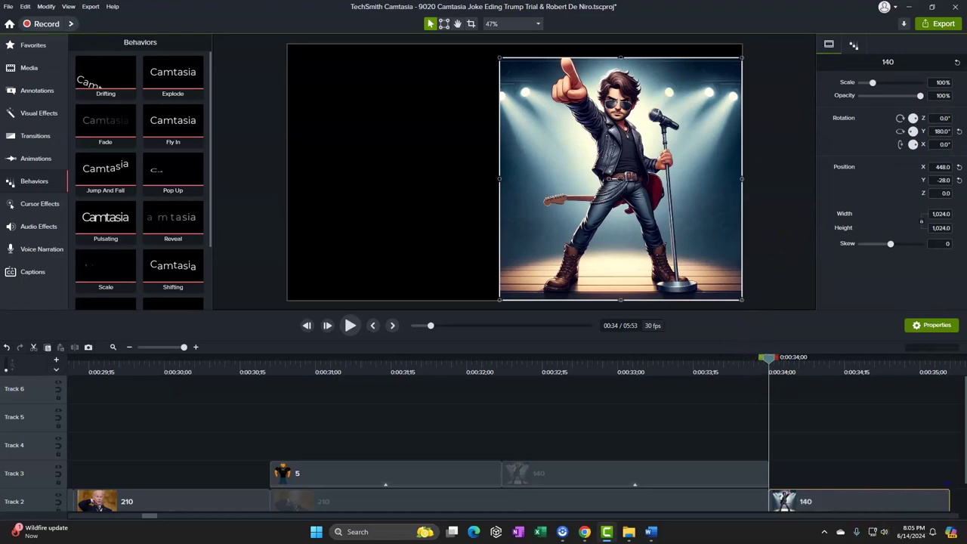
Paste image 150 onto Track 3 at 0:00:34;00, scaled to 105.3% in the left half of the frame at X -448
{"action": "key", "text": "ctrl+v"}
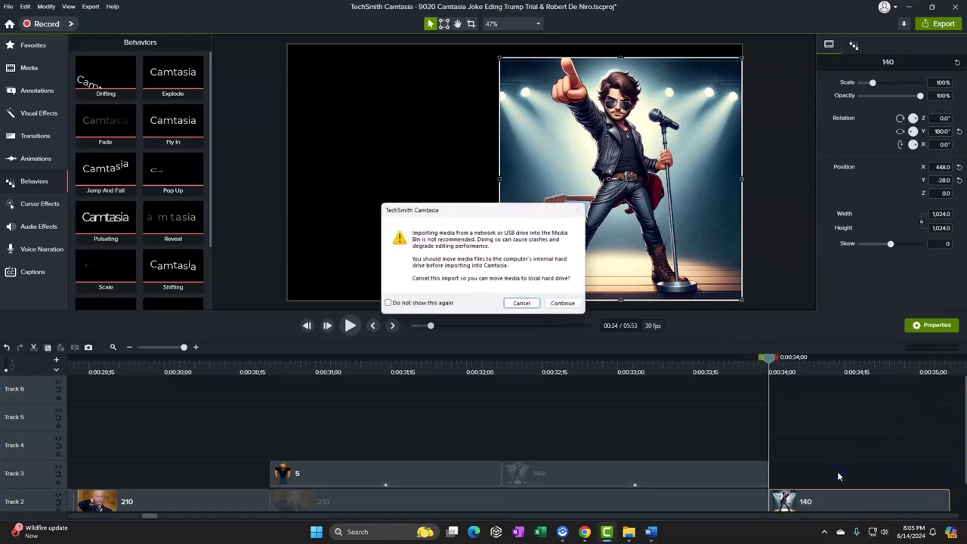
{"action": "left_click", "coordinate": [561, 303]}
{"action": "left_click_drag", "start_coordinate": [681, 403], "coordinate": [803, 476]}
{"action": "left_click_drag", "start_coordinate": [594, 259], "coordinate": [491, 249]}
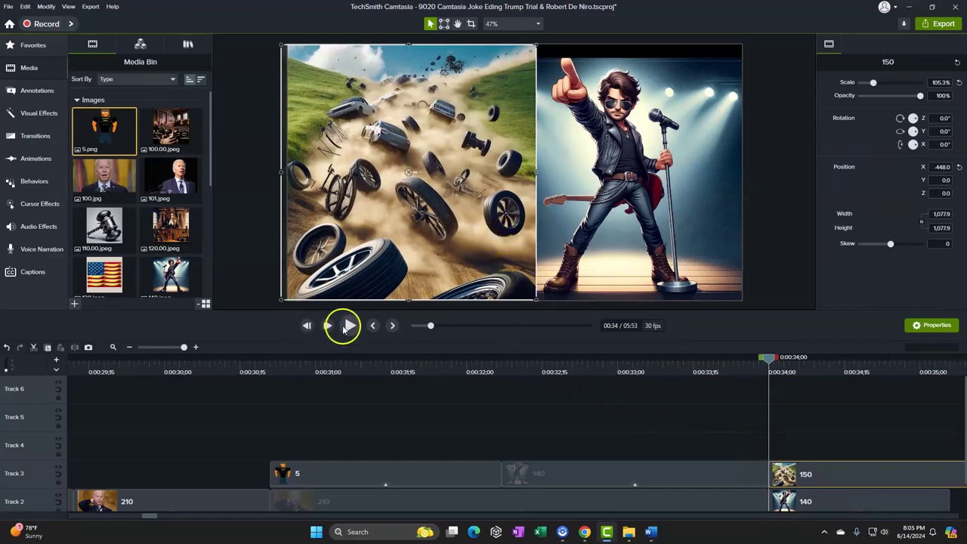
Play back the new section, split image 150 at 0:00:35;06 and move its second part to Track 2
{"action": "left_click", "coordinate": [346, 326]}
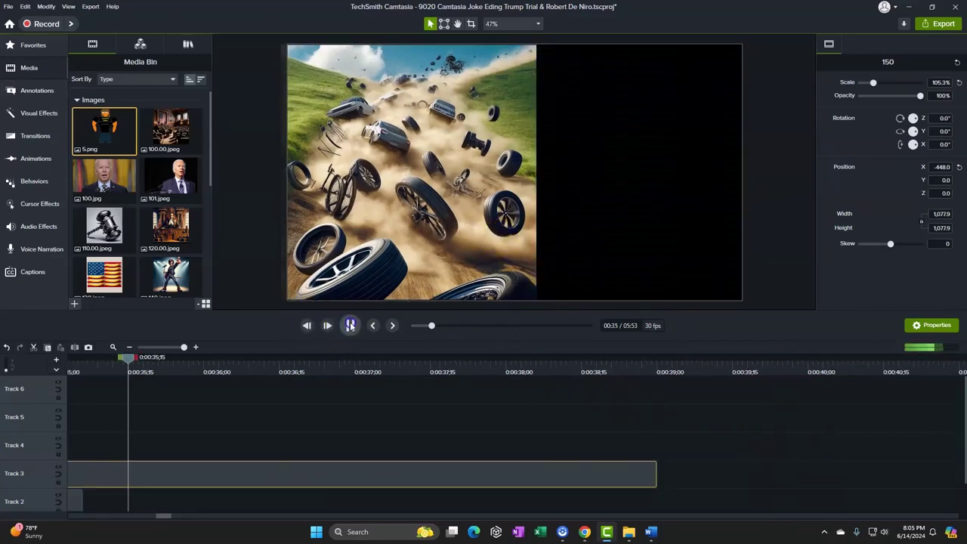
{"action": "left_click", "coordinate": [349, 326]}
{"action": "left_click_drag", "start_coordinate": [158, 356], "coordinate": [87, 366]}
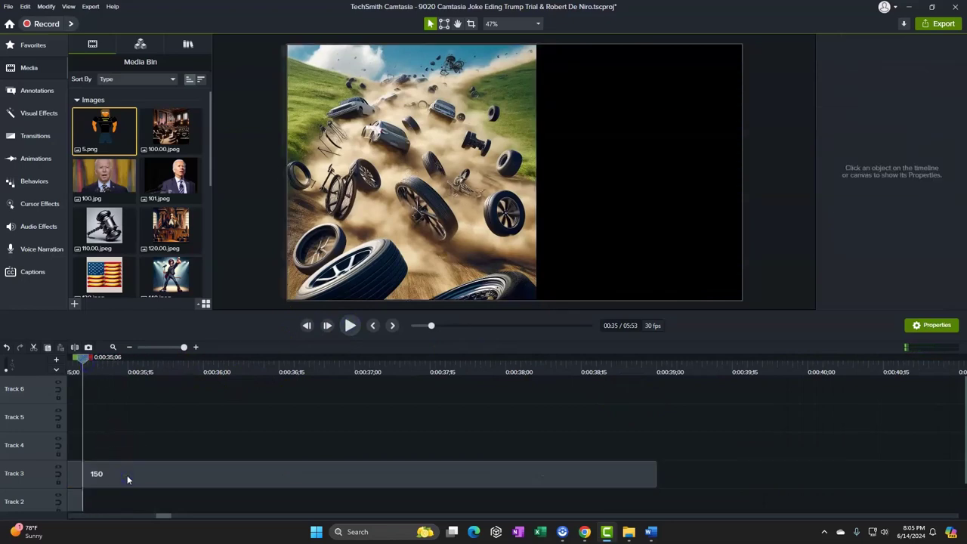
{"action": "left_click_drag", "start_coordinate": [127, 474], "coordinate": [128, 496]}
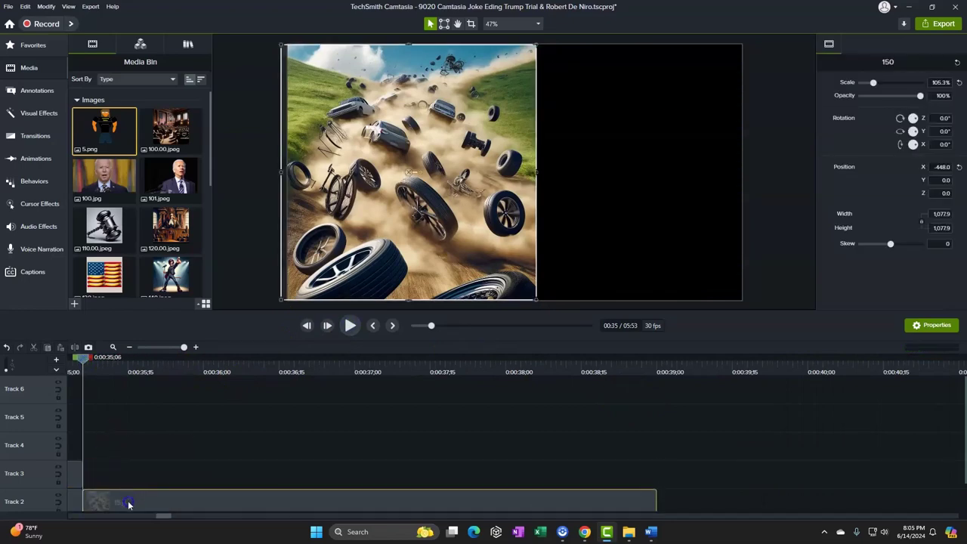
Move image 150 to the right half of the canvas at about X 421, and add image 160 on Track 3 over the left half
{"action": "left_click_drag", "start_coordinate": [421, 236], "coordinate": [626, 239]}
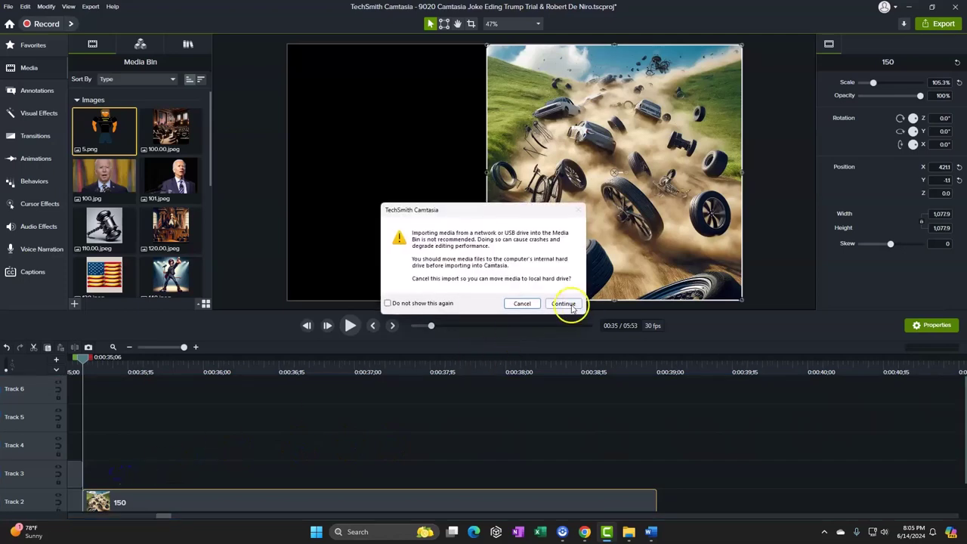
{"action": "left_click", "coordinate": [564, 304]}
{"action": "left_click_drag", "start_coordinate": [627, 399], "coordinate": [144, 475]}
{"action": "left_click_drag", "start_coordinate": [568, 190], "coordinate": [459, 243]}
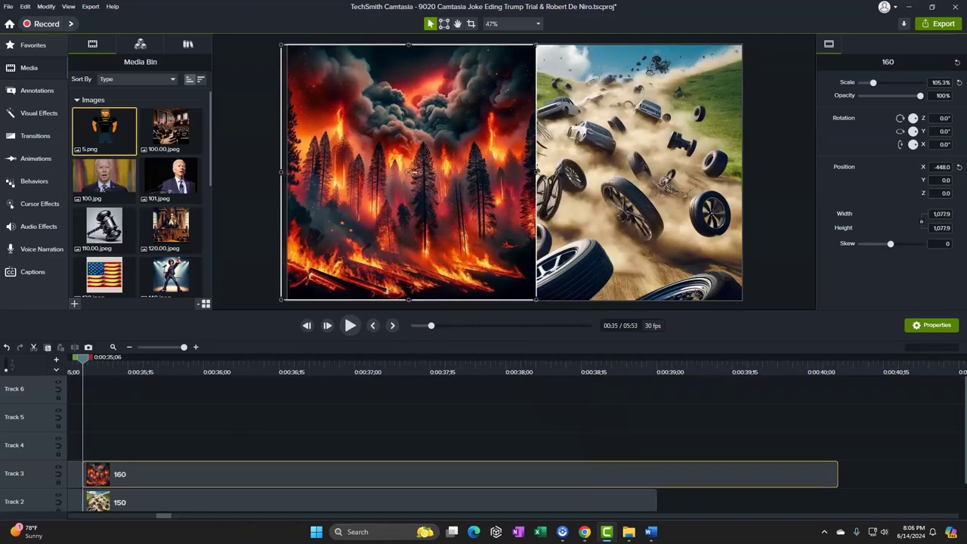
Switch to File Explorer, minimize the Polotitions folder window and move the AI Images folder window out of the editing screen
{"action": "key", "text": "alt+Tab"}
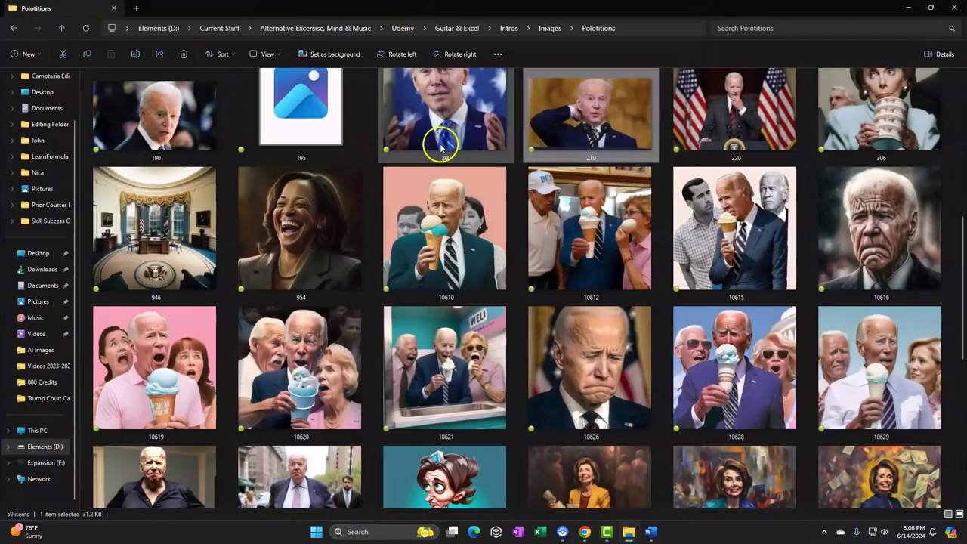
{"action": "left_click", "coordinate": [908, 7]}
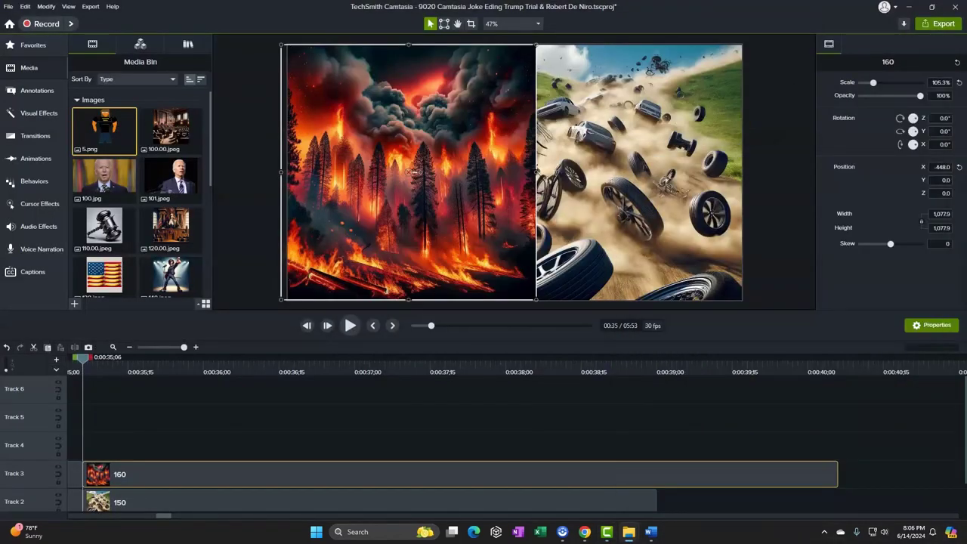
{"action": "key", "text": "alt+Tab"}
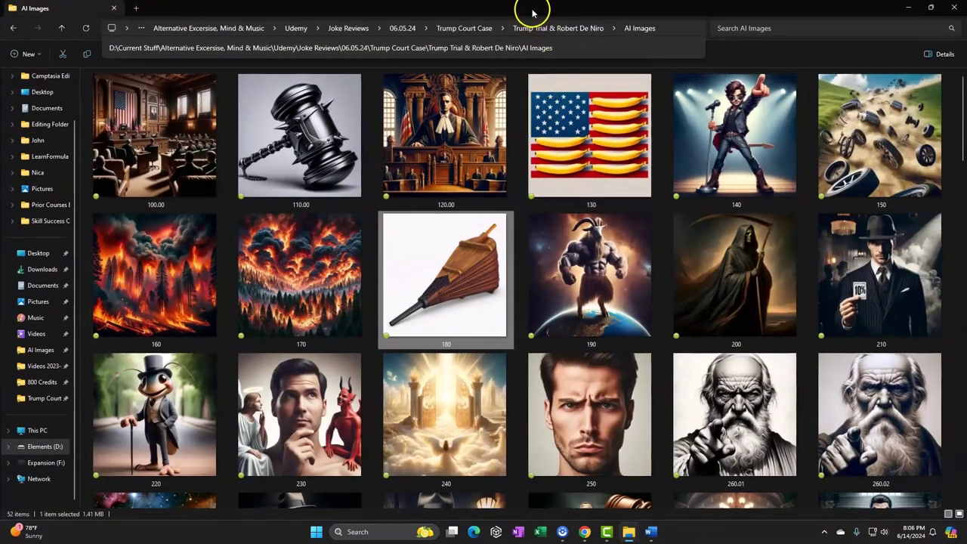
{"action": "left_click_drag", "start_coordinate": [532, 13], "coordinate": [966, 140]}
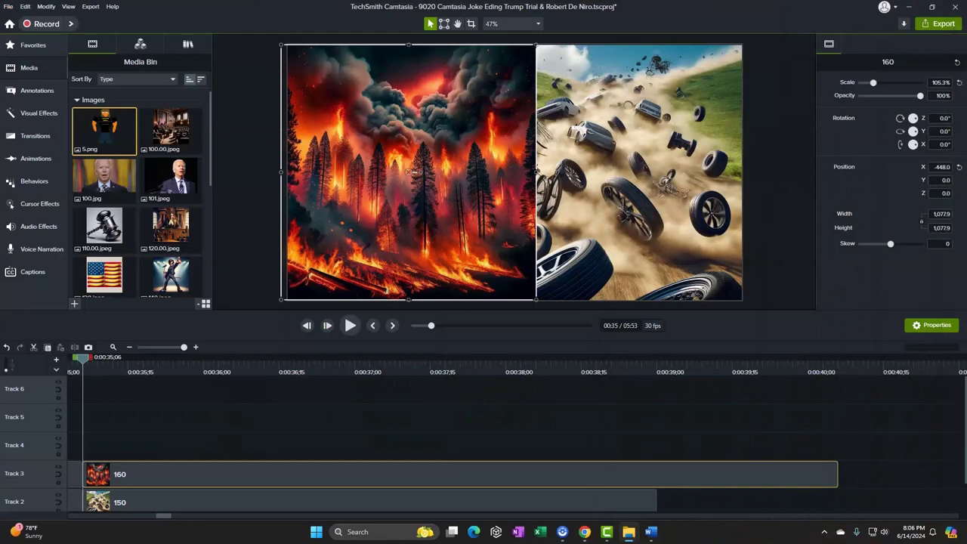
Place 101.jpeg from the media bin on Track 4 at the playhead and apply Background Removal to it
{"action": "left_click", "coordinate": [596, 199]}
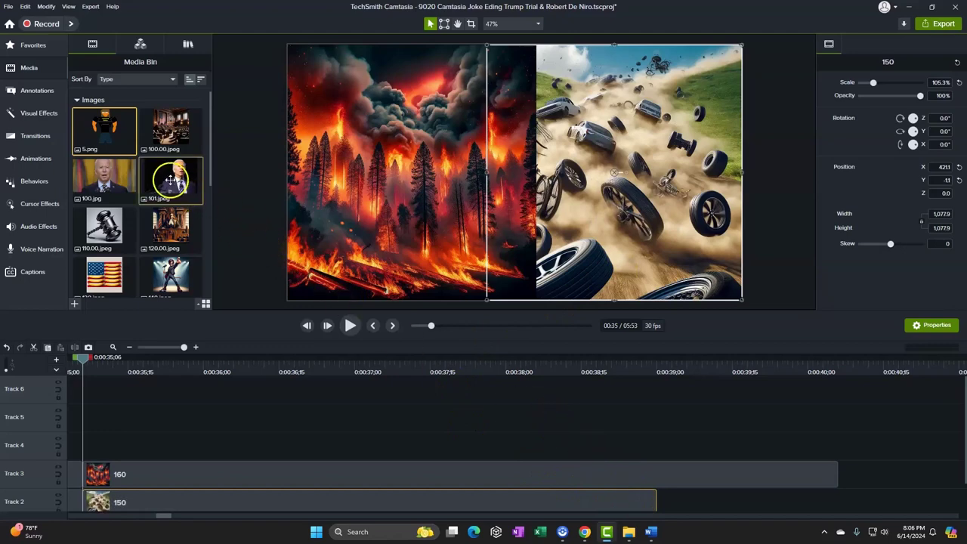
{"action": "left_click_drag", "start_coordinate": [170, 178], "coordinate": [89, 446]}
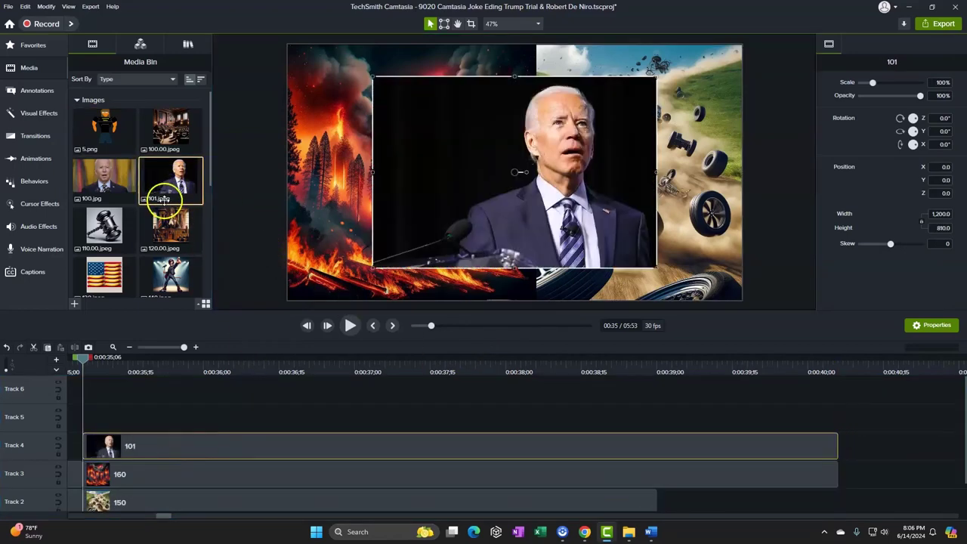
{"action": "left_click", "coordinate": [55, 115]}
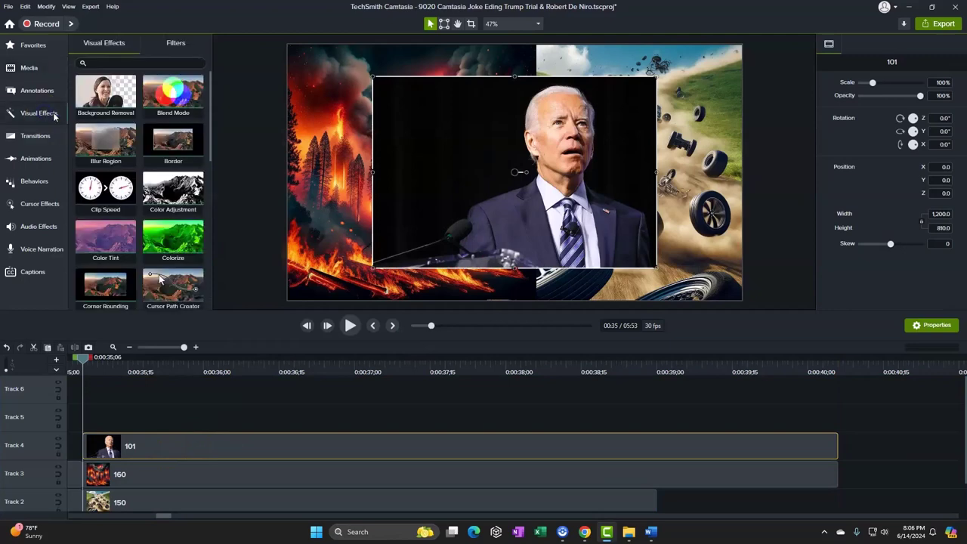
{"action": "left_click_drag", "start_coordinate": [104, 89], "coordinate": [282, 442]}
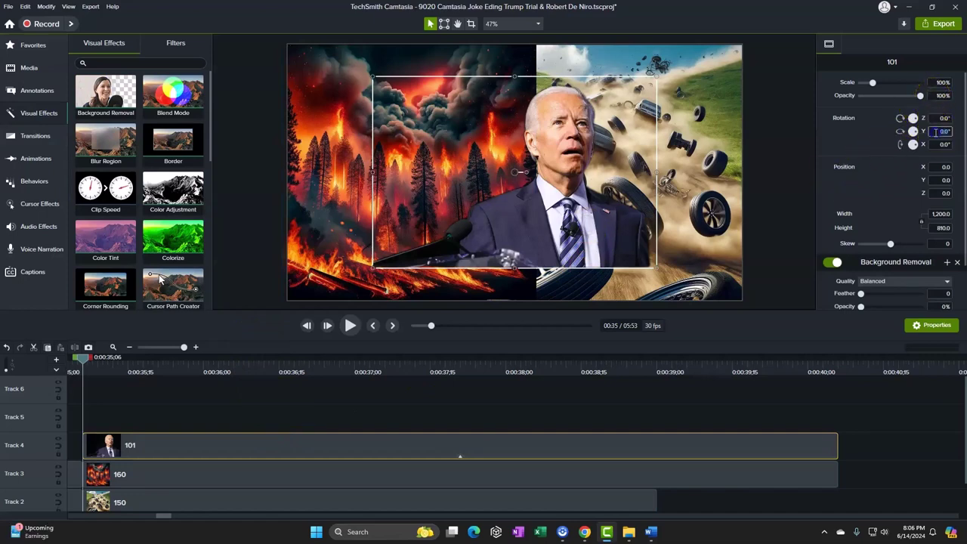
Mirror image 101 by setting its Y rotation to 180°
{"action": "type", "text": "0"}
{"action": "key", "text": "Return"}
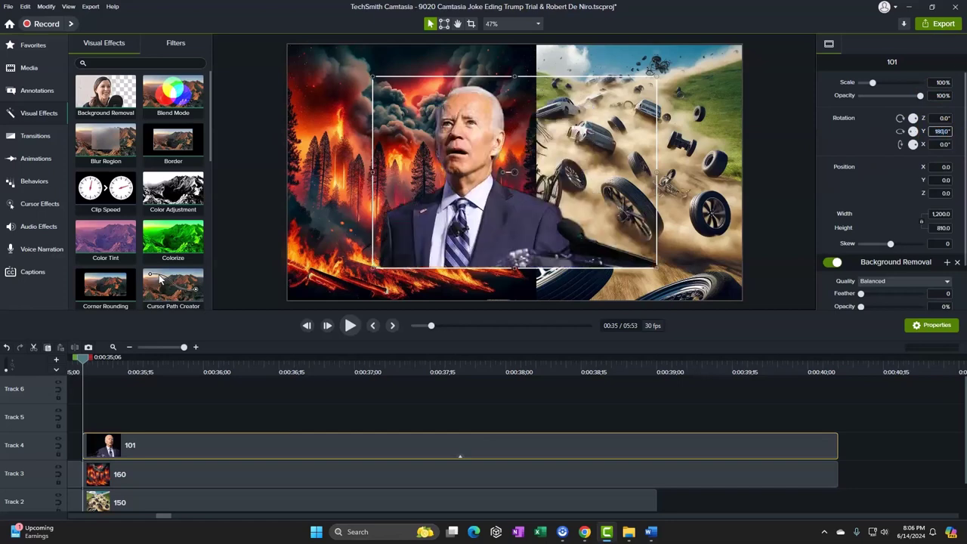
Crop both sides of image 101 to a width of about 755 and move it to the canvas's right side, at about X 728
{"action": "left_click", "coordinate": [471, 25]}
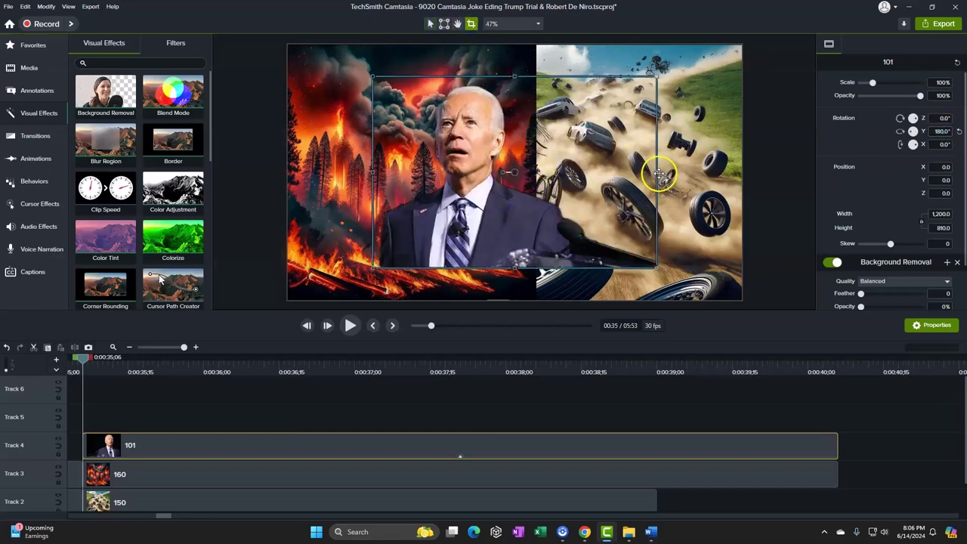
{"action": "left_click_drag", "start_coordinate": [658, 172], "coordinate": [569, 179]}
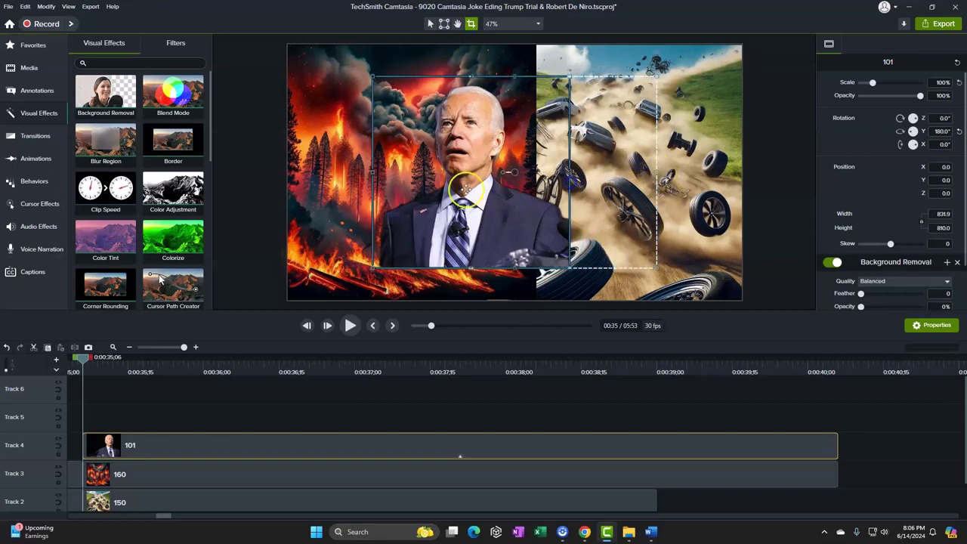
{"action": "left_click_drag", "start_coordinate": [377, 172], "coordinate": [391, 172]}
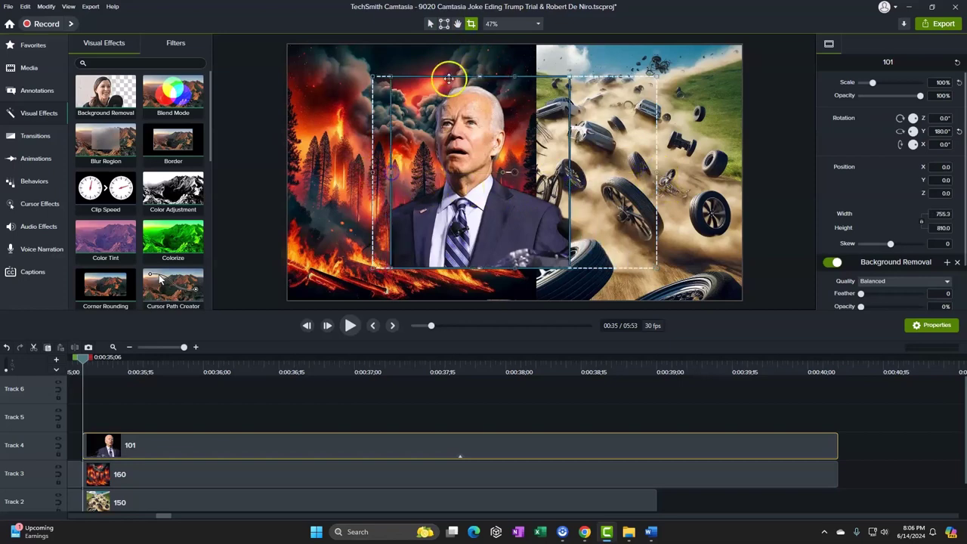
{"action": "left_click", "coordinate": [431, 24]}
{"action": "left_click_drag", "start_coordinate": [483, 195], "coordinate": [656, 196]}
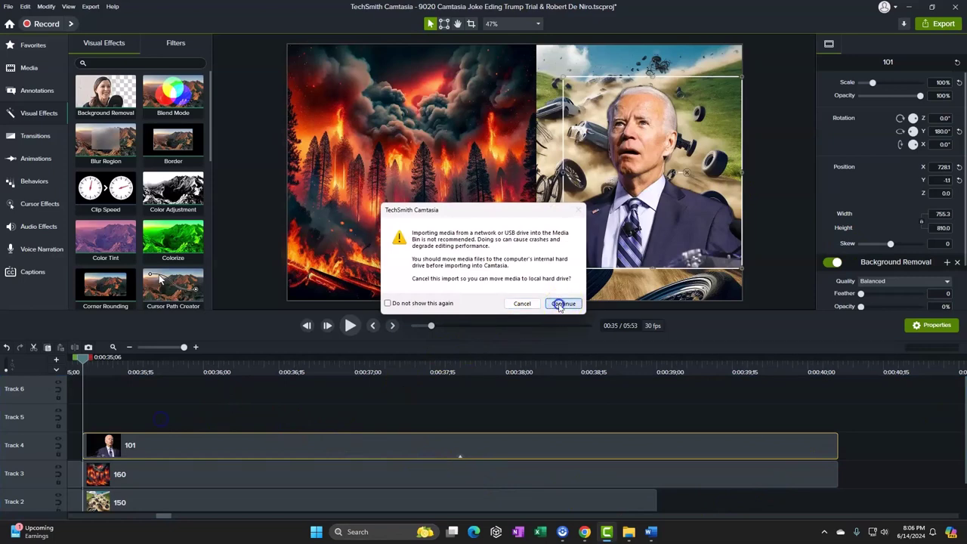
Import the bellows image 180 onto Track 5 at the playhead and apply Background Removal to it
{"action": "left_click", "coordinate": [563, 304]}
{"action": "left_click_drag", "start_coordinate": [623, 395], "coordinate": [144, 422]}
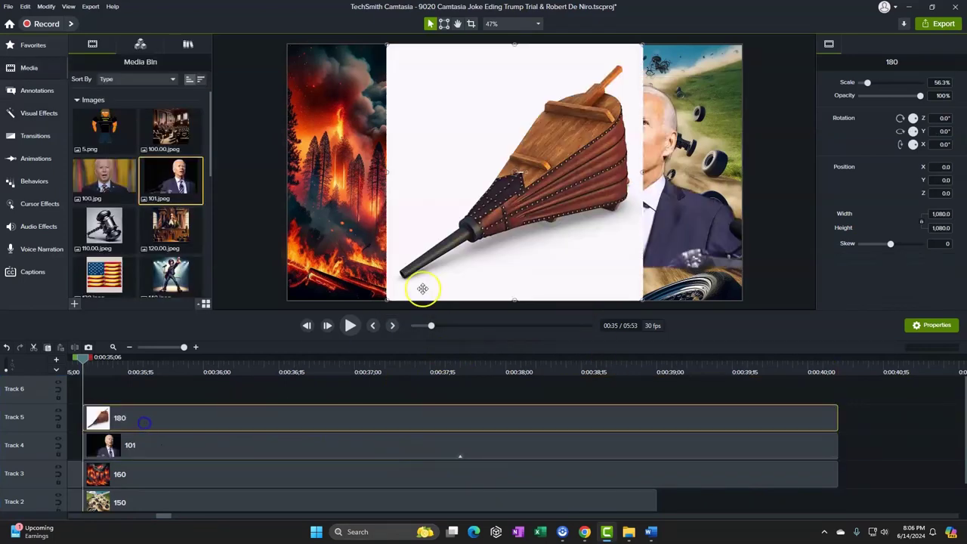
{"action": "left_click", "coordinate": [34, 114]}
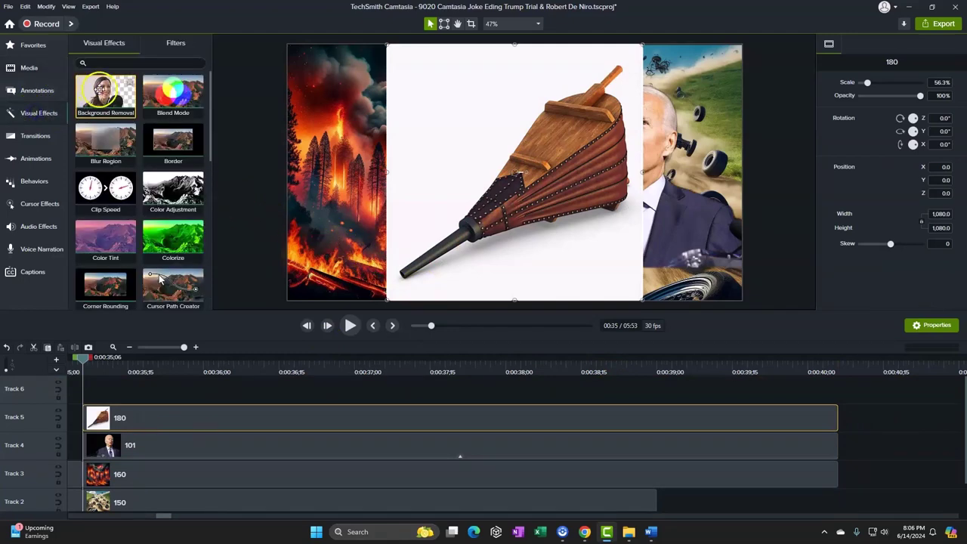
{"action": "left_click_drag", "start_coordinate": [105, 91], "coordinate": [221, 414]}
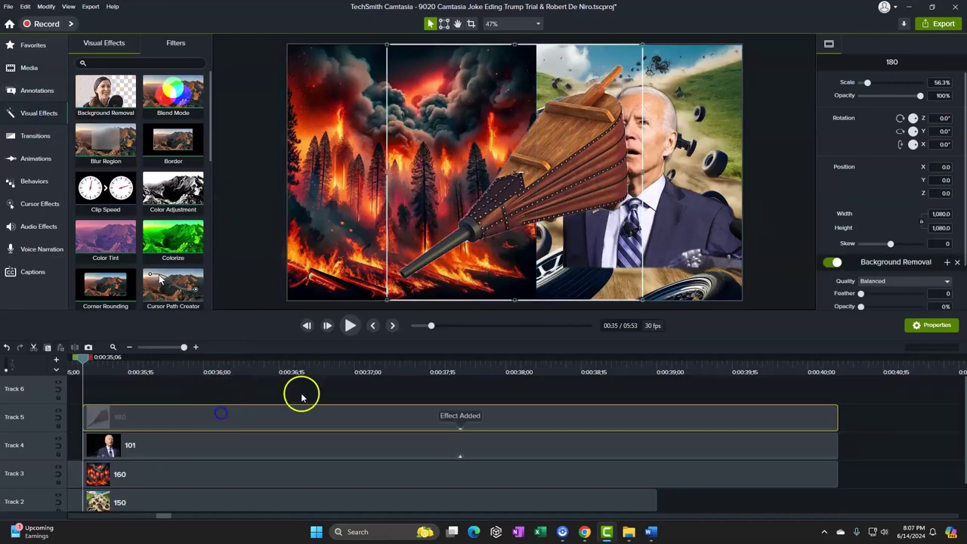
Shift the bellows image toward the fire to about X -119 and rotate it about -26.6° around Z
{"action": "left_click_drag", "start_coordinate": [542, 186], "coordinate": [507, 188]}
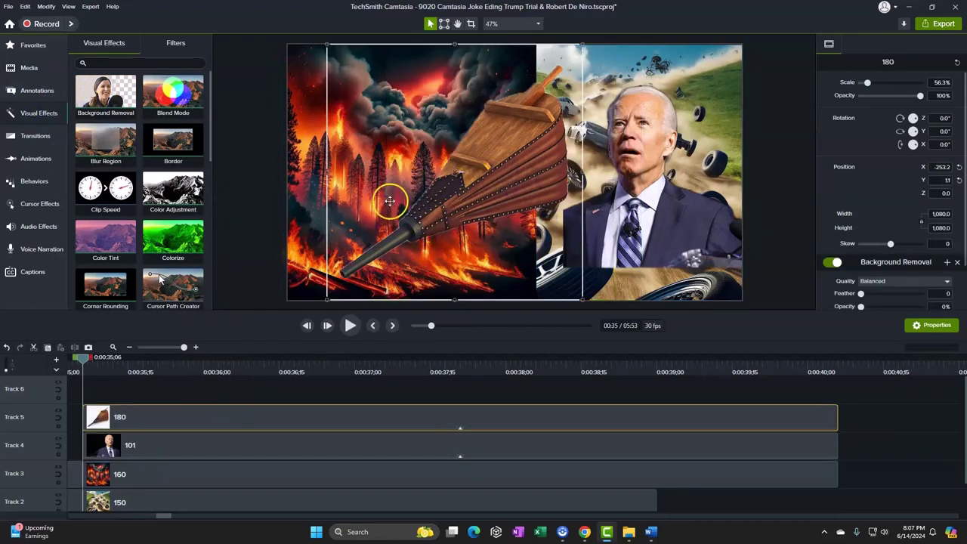
{"action": "left_click_drag", "start_coordinate": [473, 190], "coordinate": [505, 187]}
{"action": "left_click", "coordinate": [908, 133]}
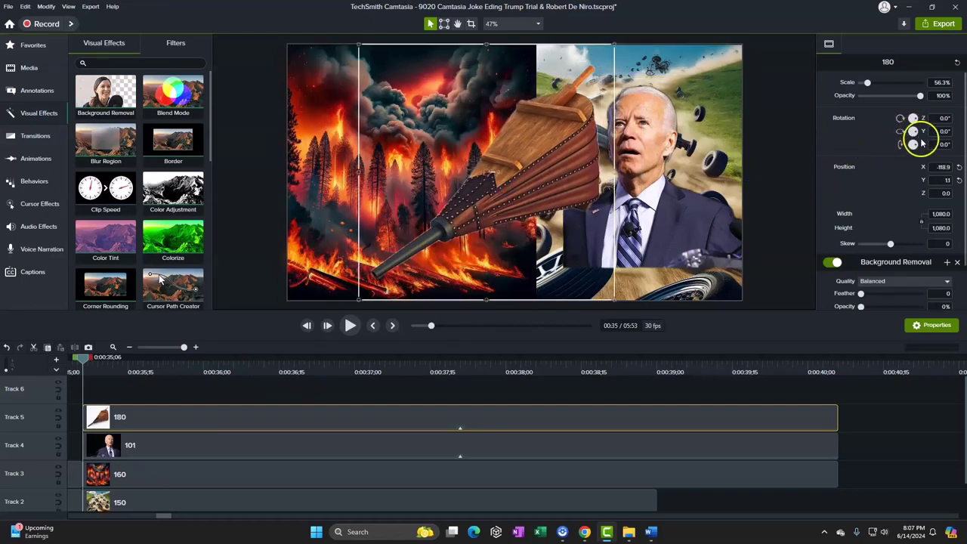
{"action": "left_click_drag", "start_coordinate": [916, 147], "coordinate": [917, 124]}
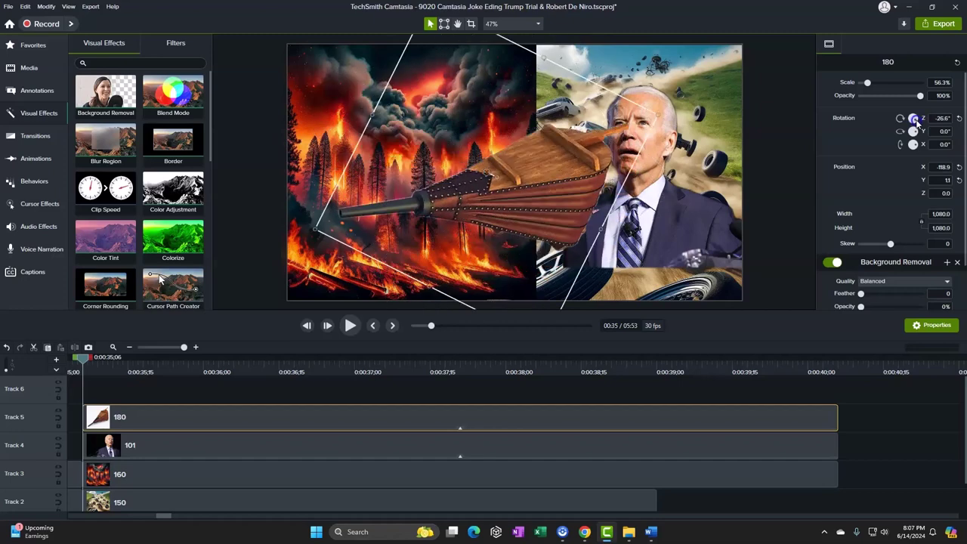
Enlarge image 101 to about 143% and shift it further right to about X 932, Y 41
{"action": "left_click", "coordinate": [670, 219]}
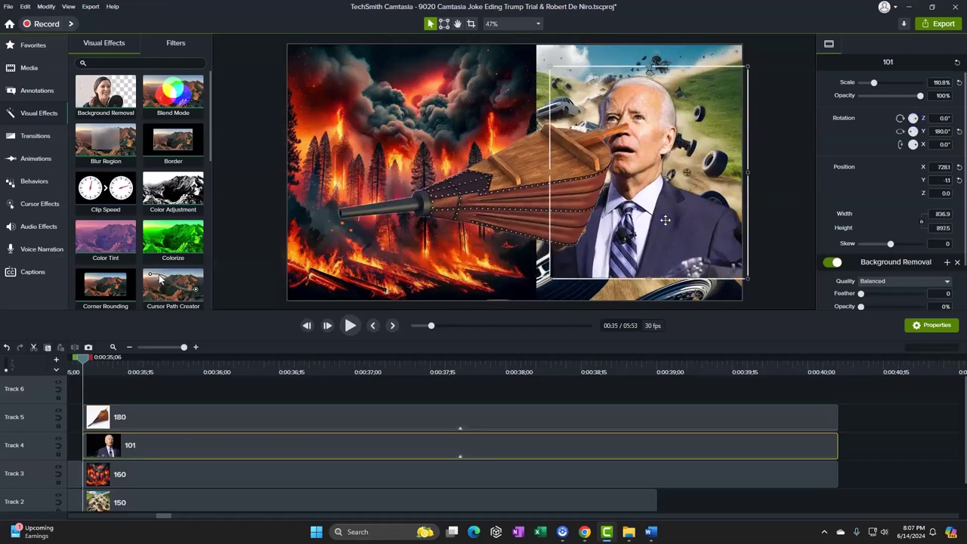
{"action": "scroll", "coordinate": [665, 220], "scroll_direction": "up", "scroll_amount": 5}
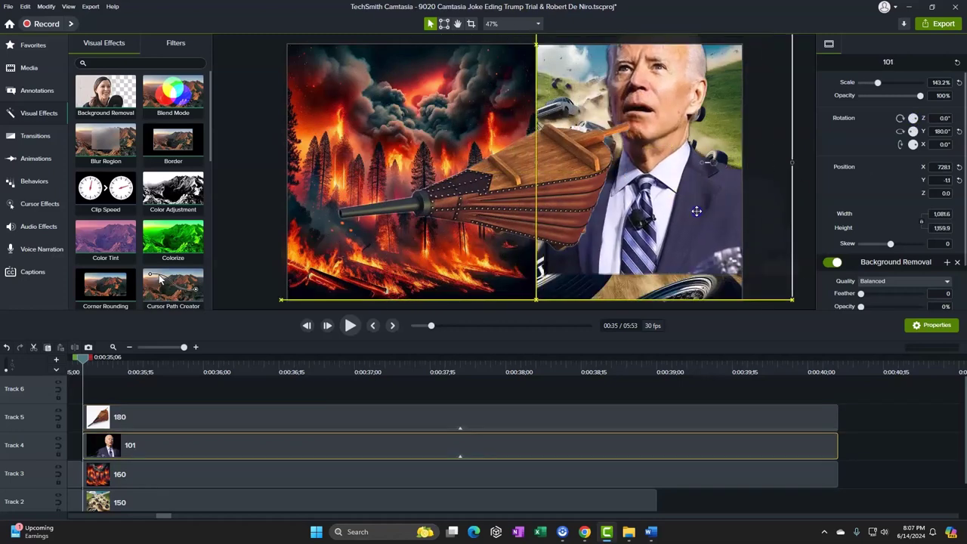
{"action": "left_click_drag", "start_coordinate": [696, 211], "coordinate": [718, 212]}
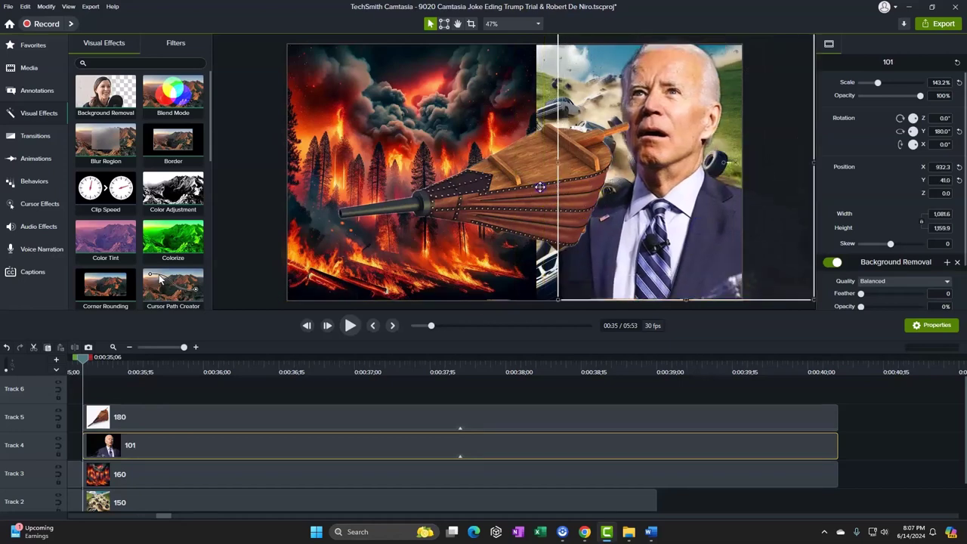
Lower the bellows image to about X -59, Y -242 and play the timeline briefly to preview the composition
{"action": "left_click_drag", "start_coordinate": [540, 186], "coordinate": [561, 242]}
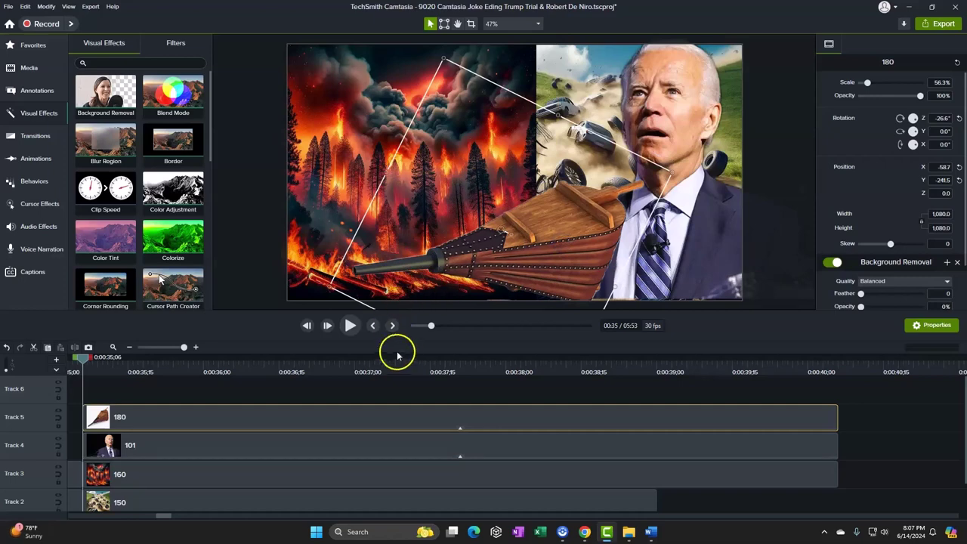
{"action": "left_click", "coordinate": [350, 325]}
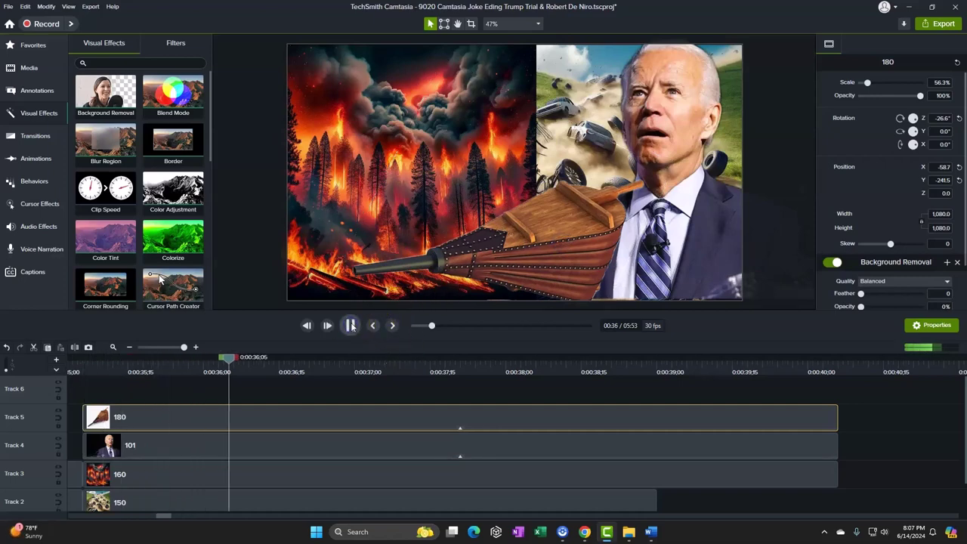
{"action": "left_click", "coordinate": [320, 416]}
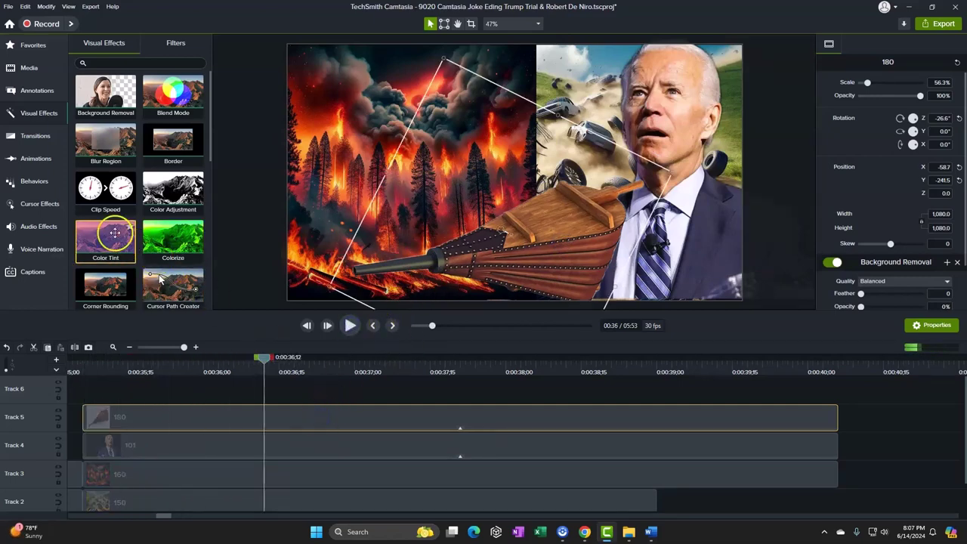
Apply the Reveal behavior to the bellows clip 180 on Track 5 and play it back briefly
{"action": "left_click", "coordinate": [33, 181]}
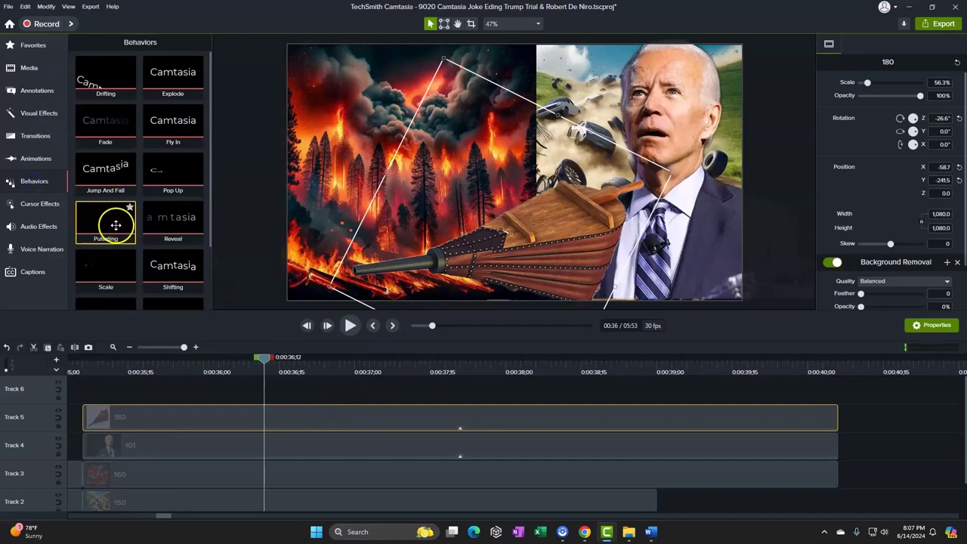
{"action": "left_click_drag", "start_coordinate": [168, 220], "coordinate": [220, 422]}
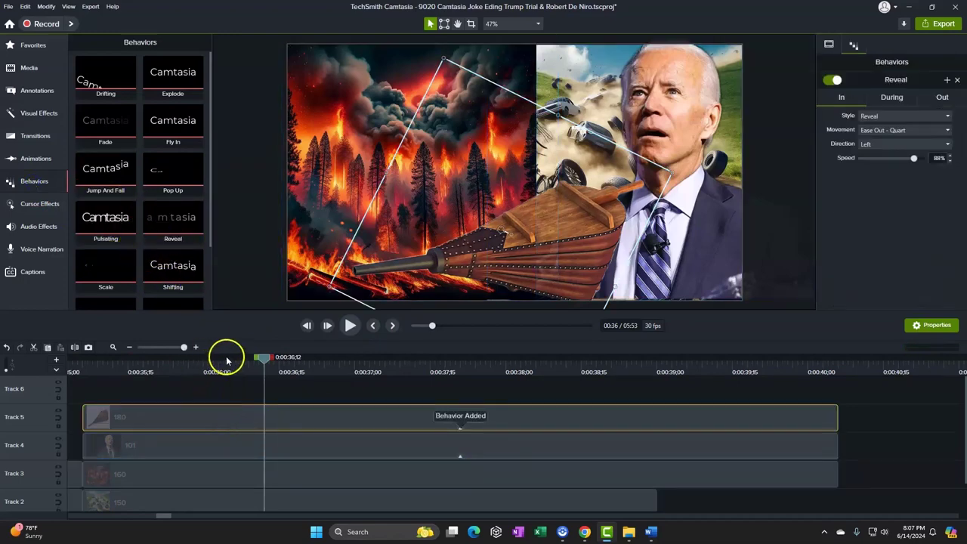
{"action": "left_click", "coordinate": [353, 324]}
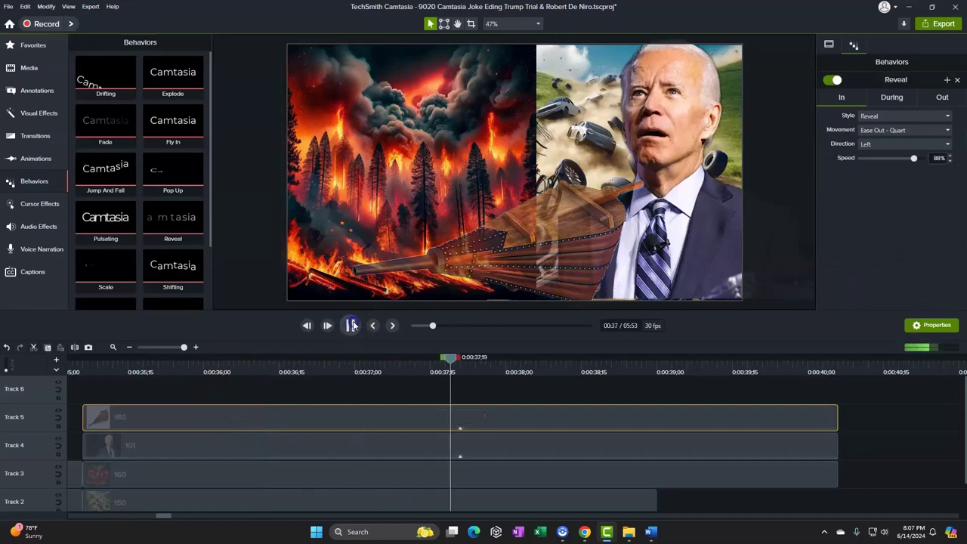
{"action": "left_click", "coordinate": [331, 388]}
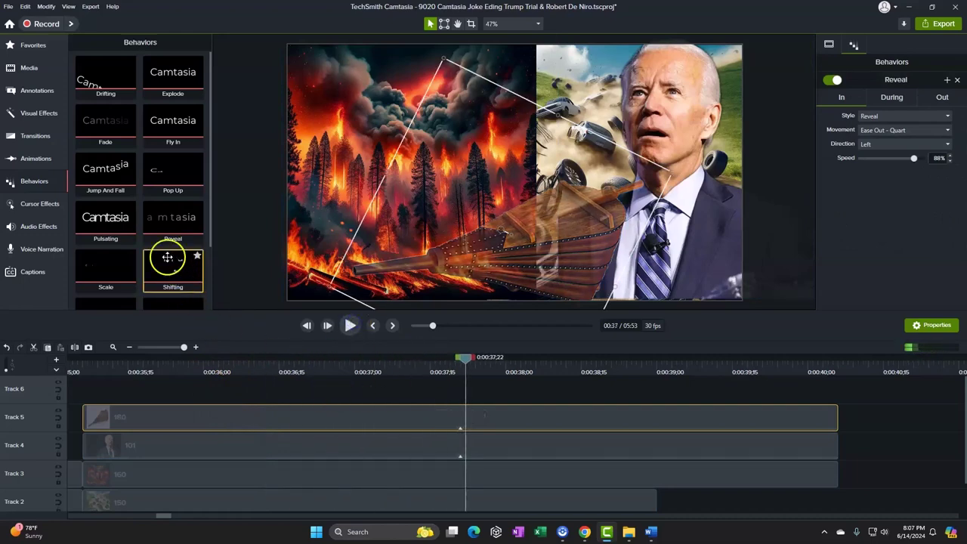
Add the Shifting behavior to the bellows clip 180 and preview it from just before the clip's start
{"action": "left_click_drag", "start_coordinate": [173, 265], "coordinate": [257, 418]}
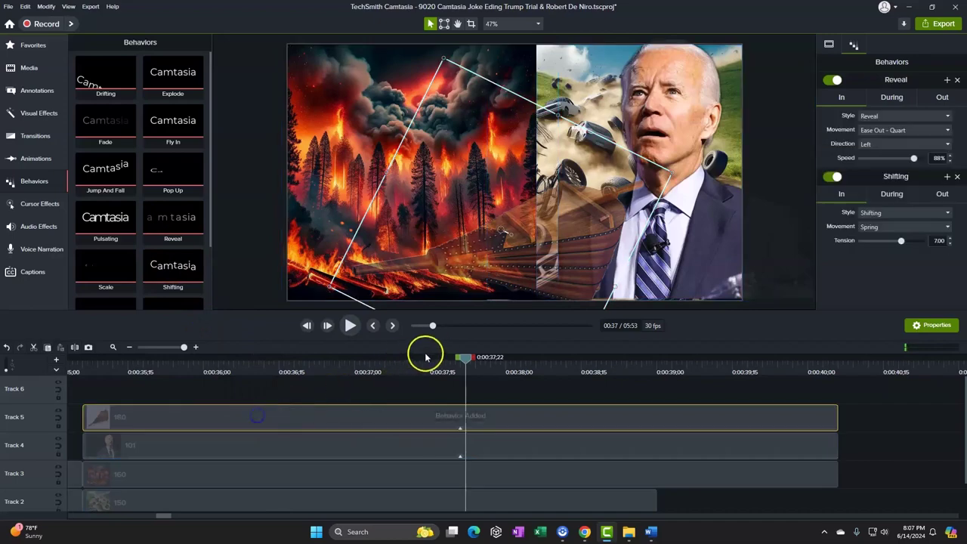
{"action": "left_click_drag", "start_coordinate": [470, 358], "coordinate": [74, 358]}
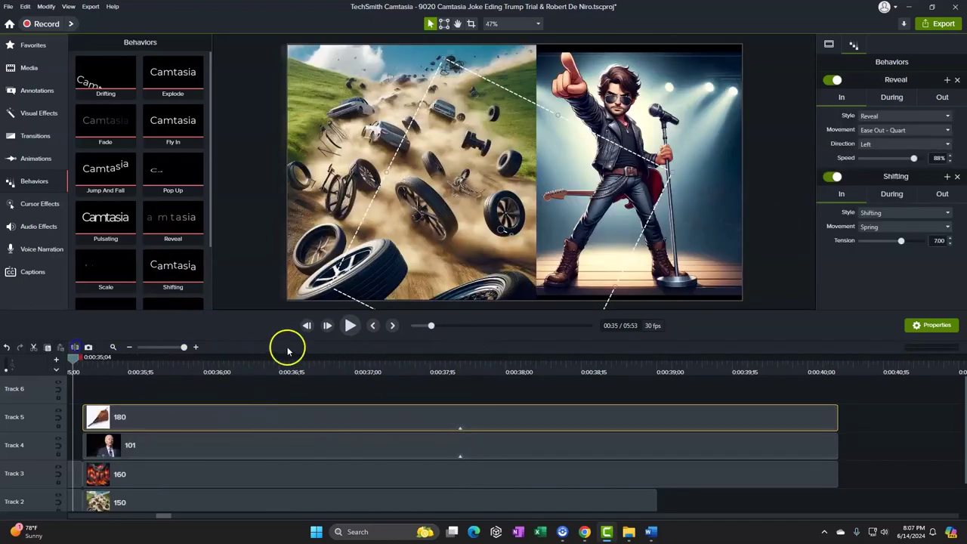
{"action": "left_click", "coordinate": [351, 325]}
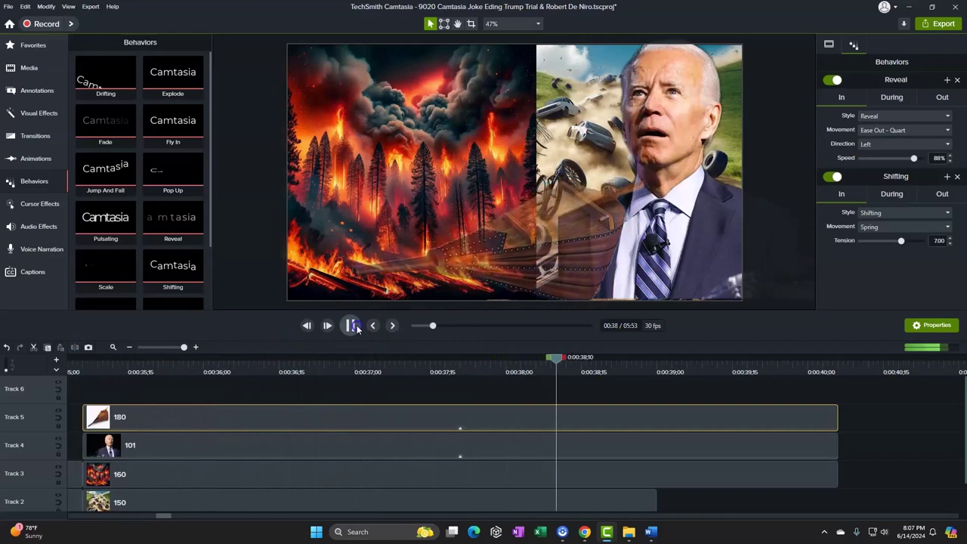
{"action": "left_click", "coordinate": [352, 325]}
Add the Wiggle behavior to the bellows clip 180 on Track 5 and preview it from near the clip's start
{"action": "scroll", "coordinate": [166, 224], "scroll_direction": "down", "scroll_amount": 3}
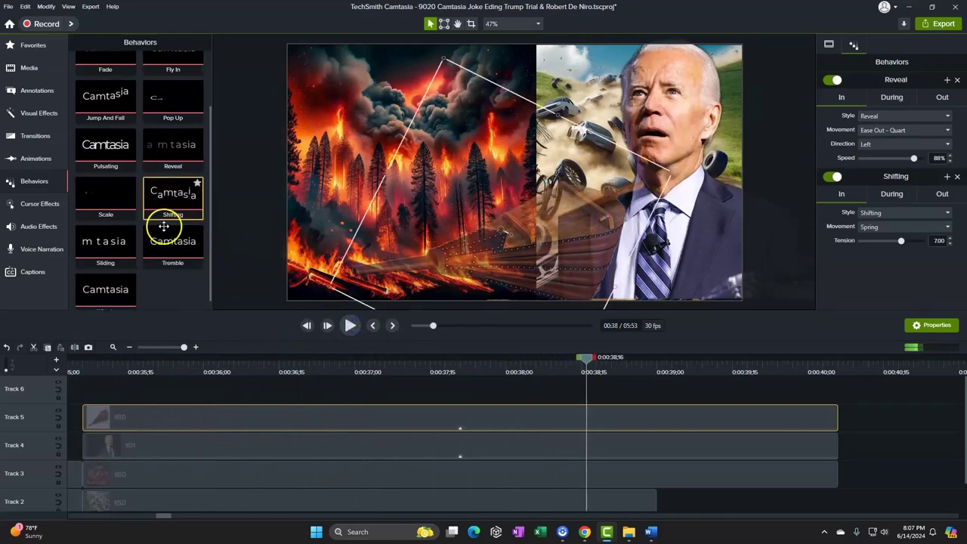
{"action": "scroll", "coordinate": [190, 291], "scroll_direction": "down", "scroll_amount": 1}
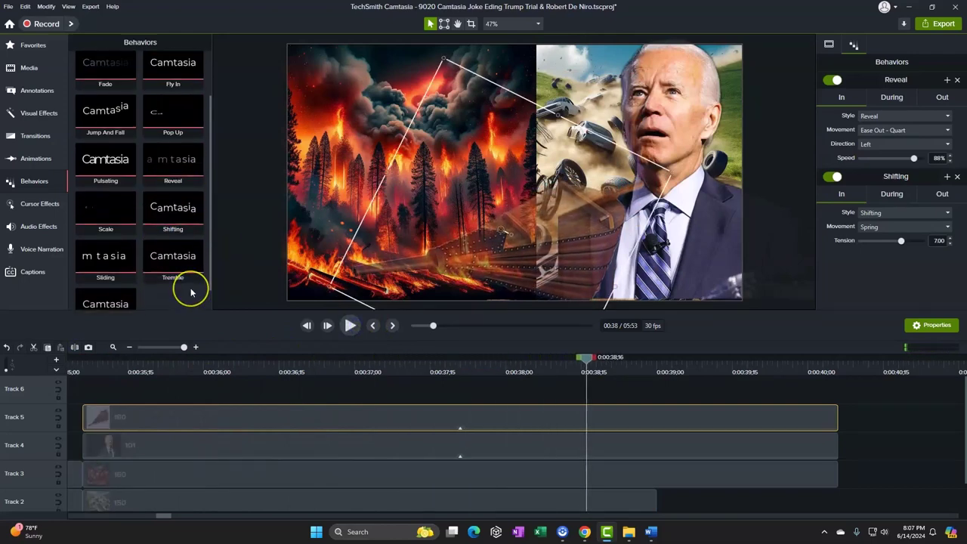
{"action": "left_click_drag", "start_coordinate": [110, 275], "coordinate": [194, 415]}
{"action": "left_click_drag", "start_coordinate": [583, 356], "coordinate": [93, 356]}
{"action": "left_click", "coordinate": [351, 326]}
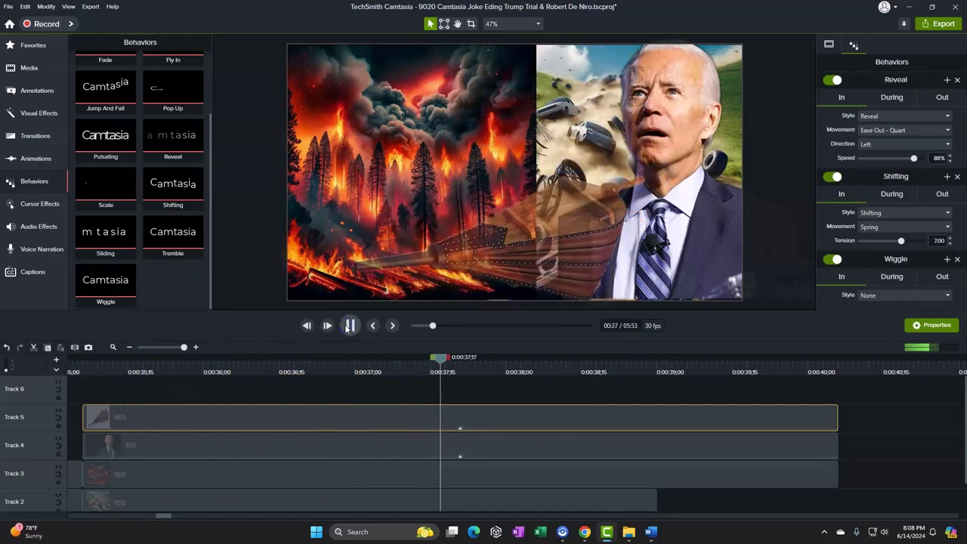
{"action": "key", "text": "space"}
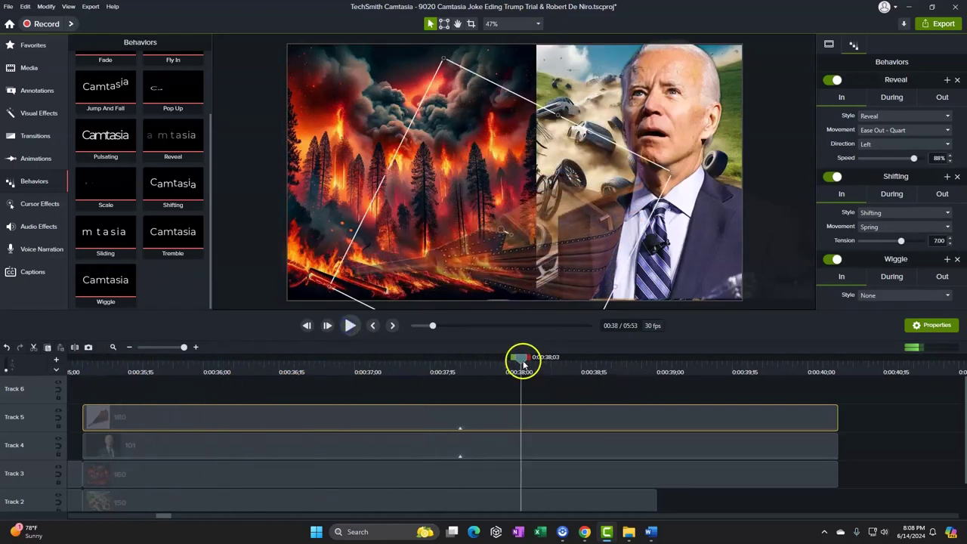
{"action": "left_click", "coordinate": [345, 327]}
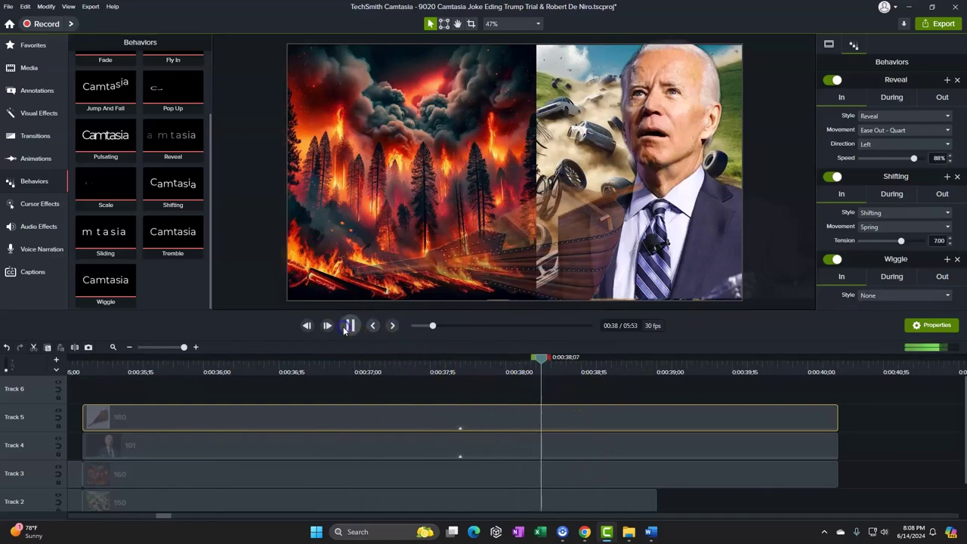
{"action": "key", "text": "space"}
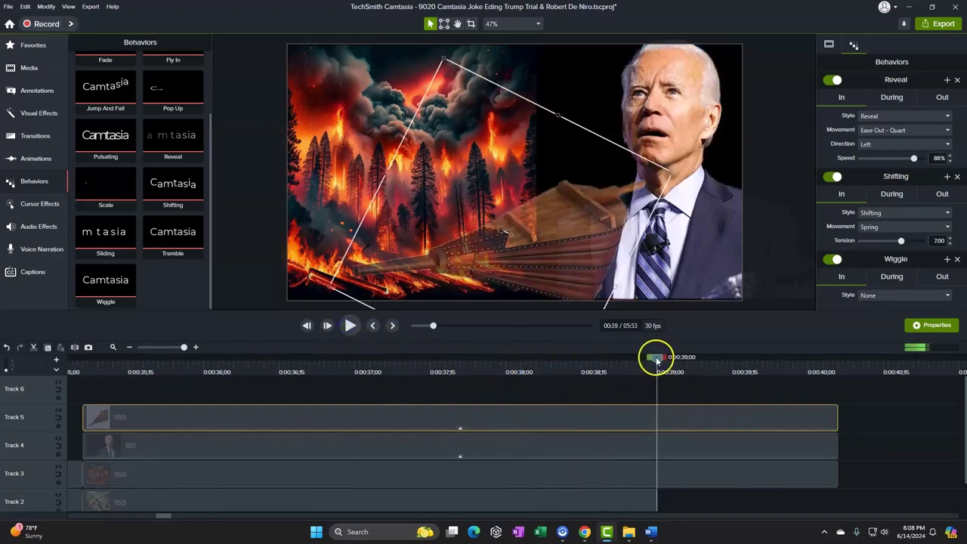
Split clips 180, 101 and 160 on Tracks 5, 4 and 3 at 0:00:38;27
{"action": "left_click_drag", "start_coordinate": [658, 362], "coordinate": [643, 362]}
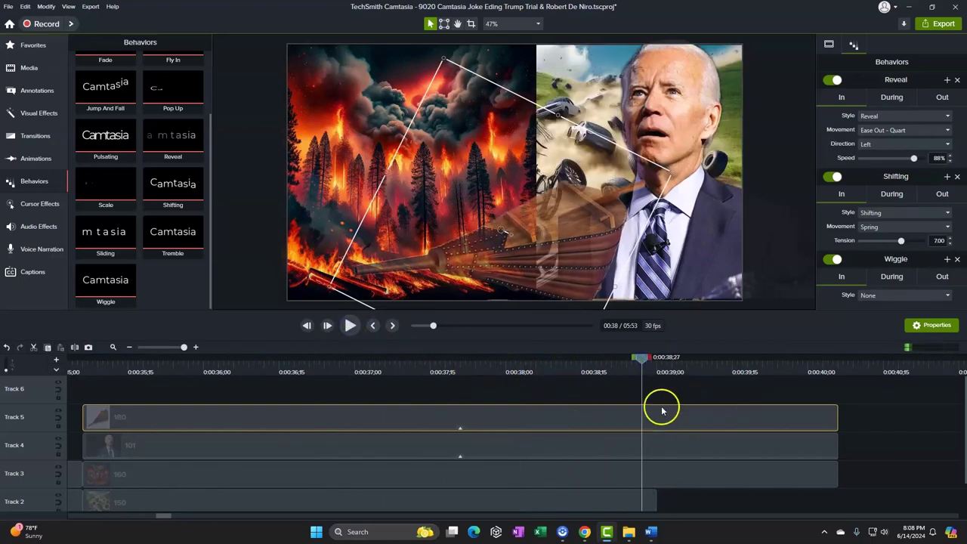
{"action": "key", "text": "s"}
{"action": "left_click", "coordinate": [663, 449]}
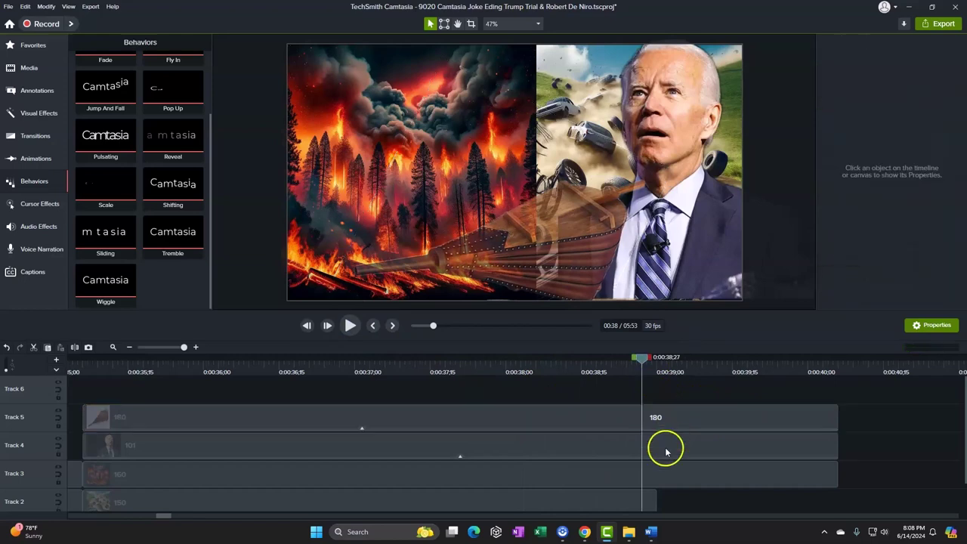
{"action": "key", "text": "s"}
{"action": "left_click", "coordinate": [657, 476]}
{"action": "key", "text": "s"}
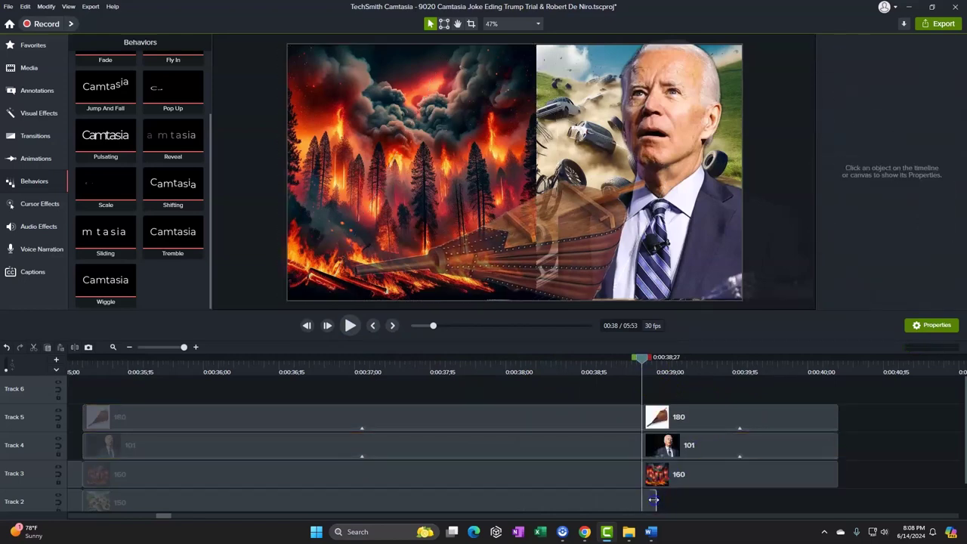
Split clip 150 on Track 2 at 0:00:38;27 and extend its second part to end level with the clips above
{"action": "left_click", "coordinate": [653, 500]}
{"action": "left_click_drag", "start_coordinate": [676, 501], "coordinate": [848, 501]}
{"action": "left_click", "coordinate": [781, 423]}
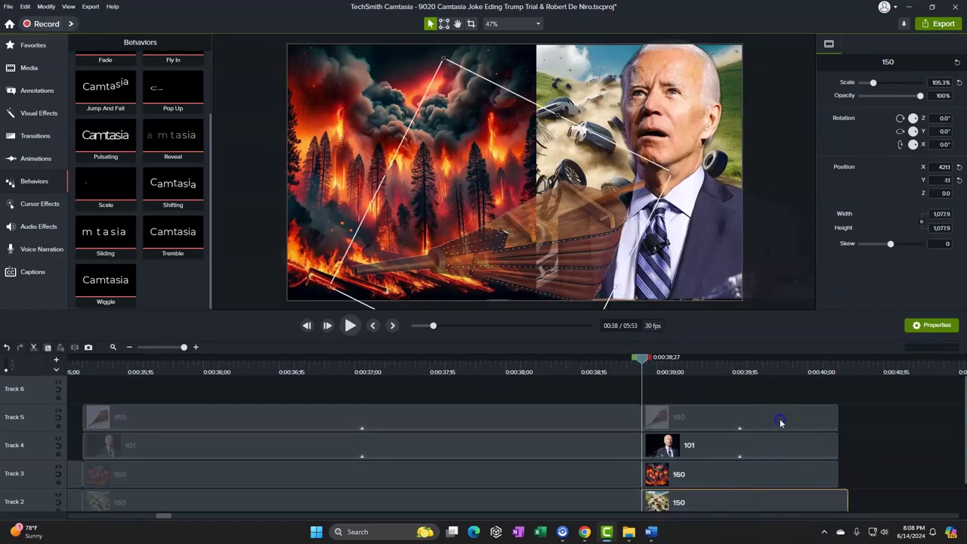
{"action": "left_click", "coordinate": [779, 444], "text": "ctrl"}
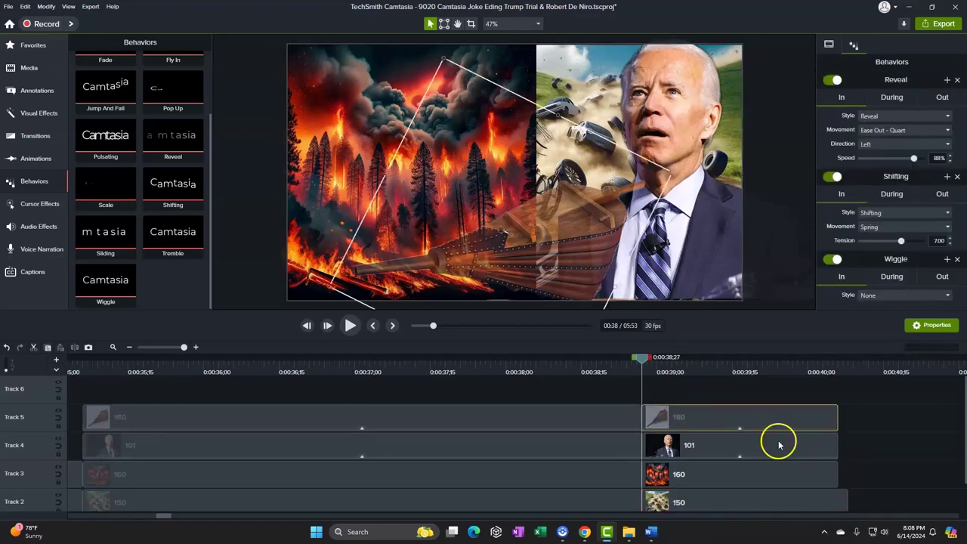
{"action": "left_click", "coordinate": [800, 476]}
{"action": "left_click", "coordinate": [843, 502]}
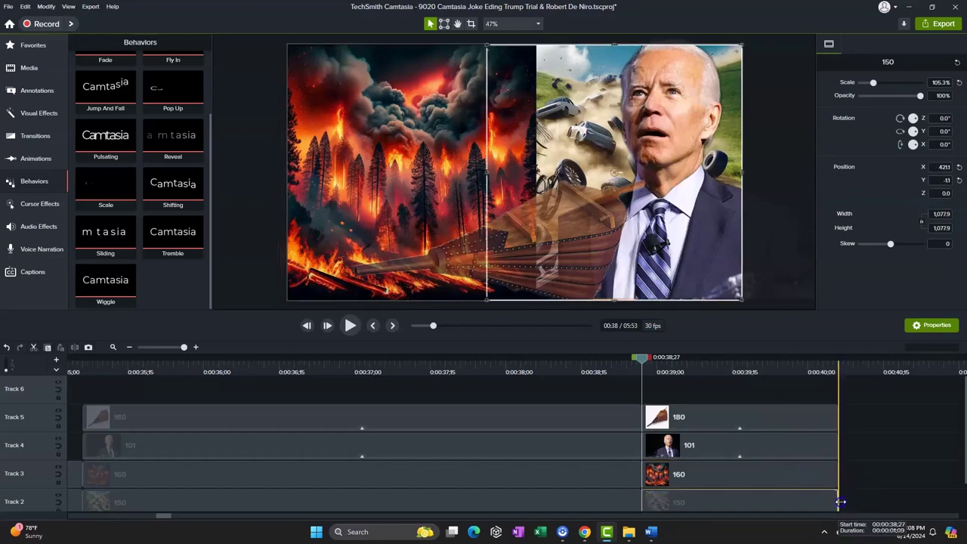
Group the second parts of clips 150, 160, 101 and 180 that start at 0:00:38;27
{"action": "left_click", "coordinate": [805, 472], "text": "ctrl"}
{"action": "left_click", "coordinate": [798, 446], "text": "ctrl"}
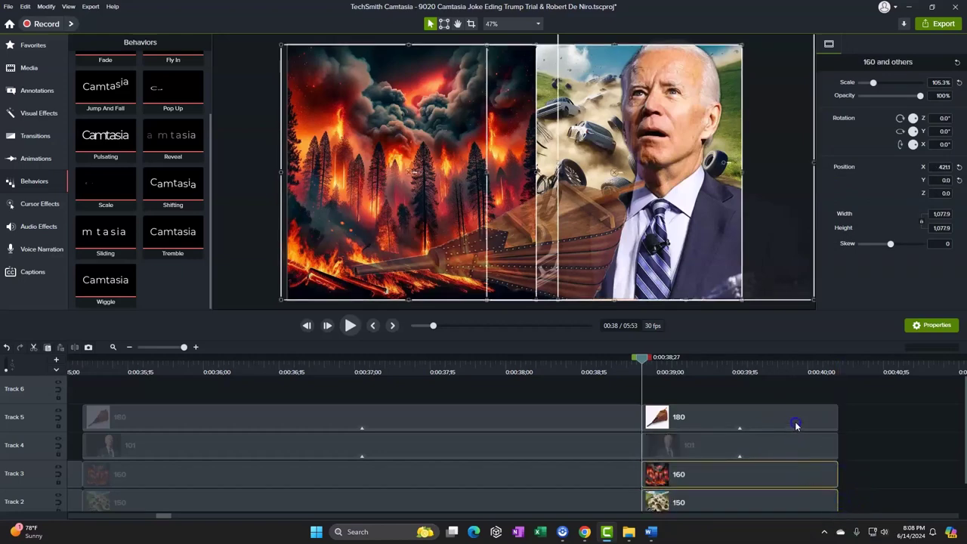
{"action": "left_click", "coordinate": [796, 425], "text": "ctrl"}
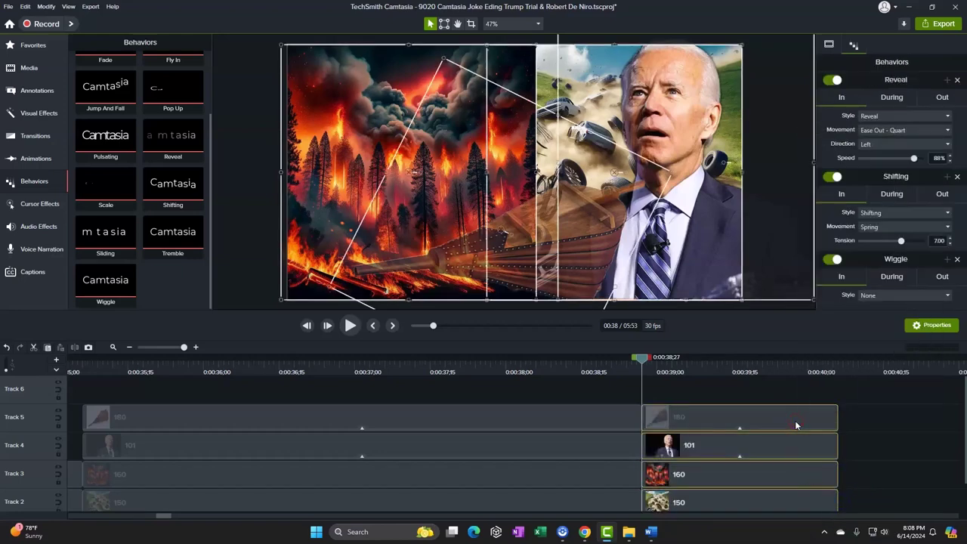
{"action": "left_click", "coordinate": [796, 424]}
{"action": "right_click", "coordinate": [795, 425]}
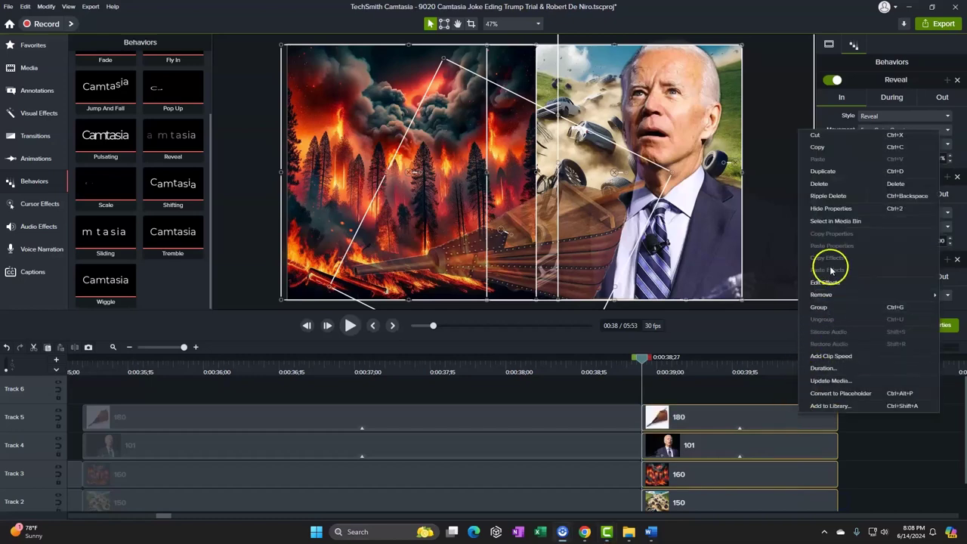
{"action": "left_click", "coordinate": [819, 307]}
Shrink the grouped scene to about 54.5% and place it against the canvas's right edge at about X 437, Y -45
{"action": "scroll", "coordinate": [771, 400], "scroll_direction": "down", "scroll_amount": 1}
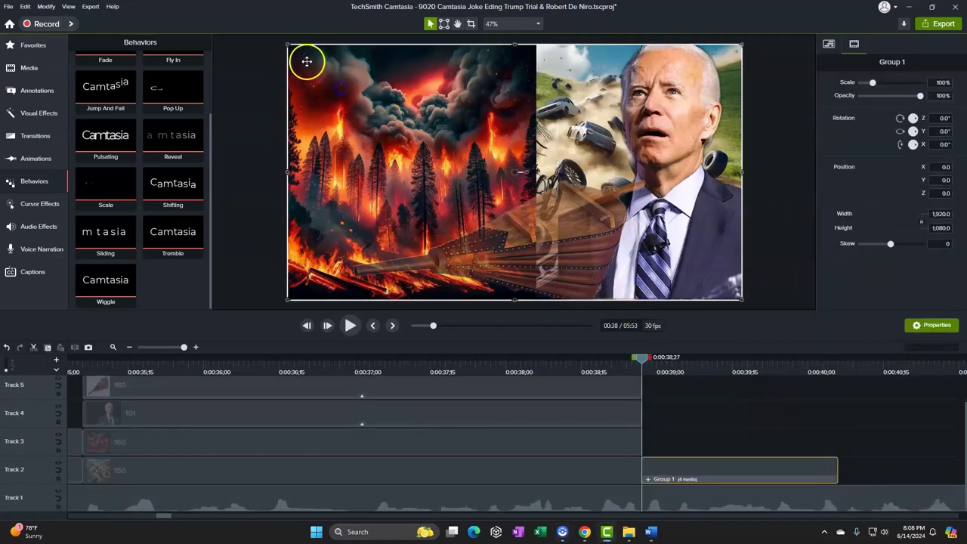
{"action": "left_click_drag", "start_coordinate": [312, 65], "coordinate": [480, 160]}
{"action": "left_click_drag", "start_coordinate": [676, 166], "coordinate": [677, 119]}
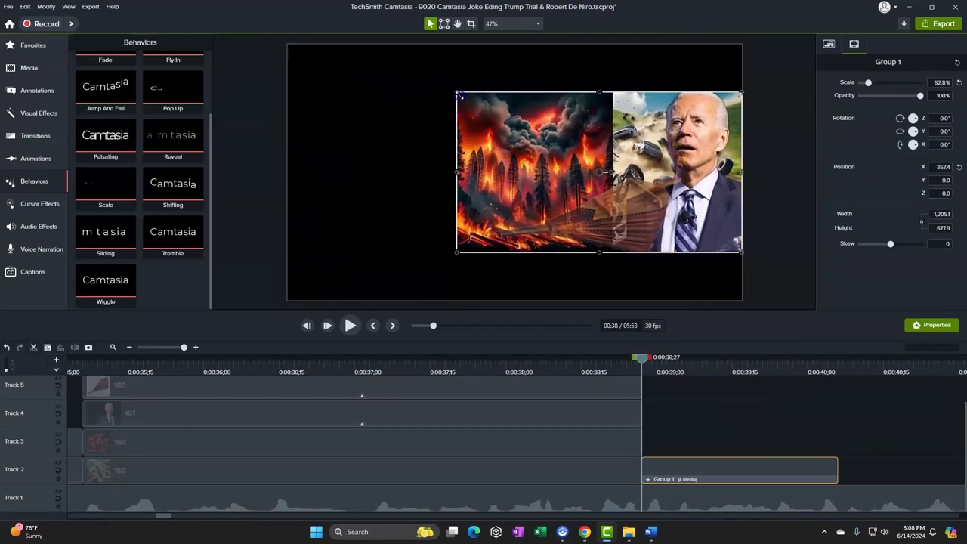
{"action": "left_click_drag", "start_coordinate": [458, 93], "coordinate": [498, 117]}
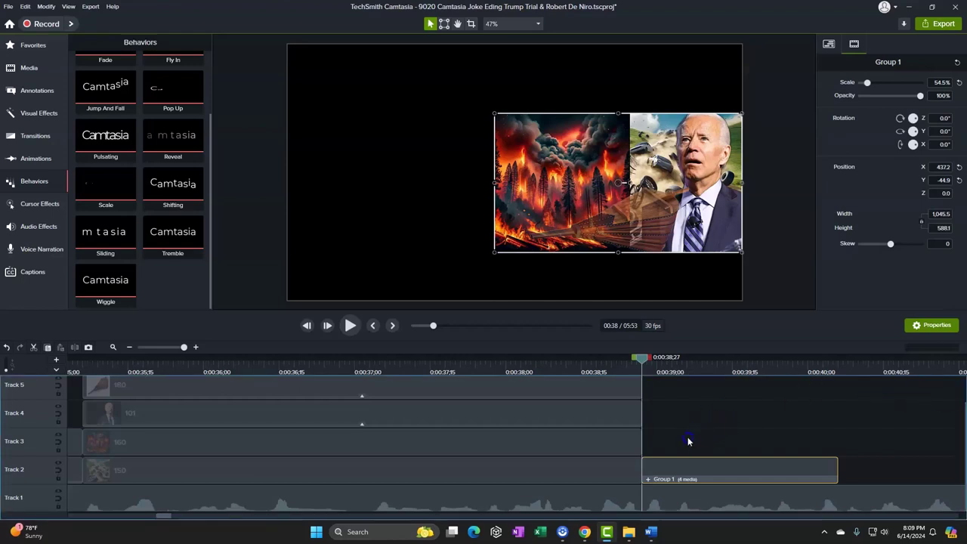
Add image 190 to the timeline and place it on Track 3 starting at 0:00:38;27
{"action": "left_click_drag", "start_coordinate": [688, 441], "coordinate": [670, 363]}
{"action": "left_click", "coordinate": [563, 304]}
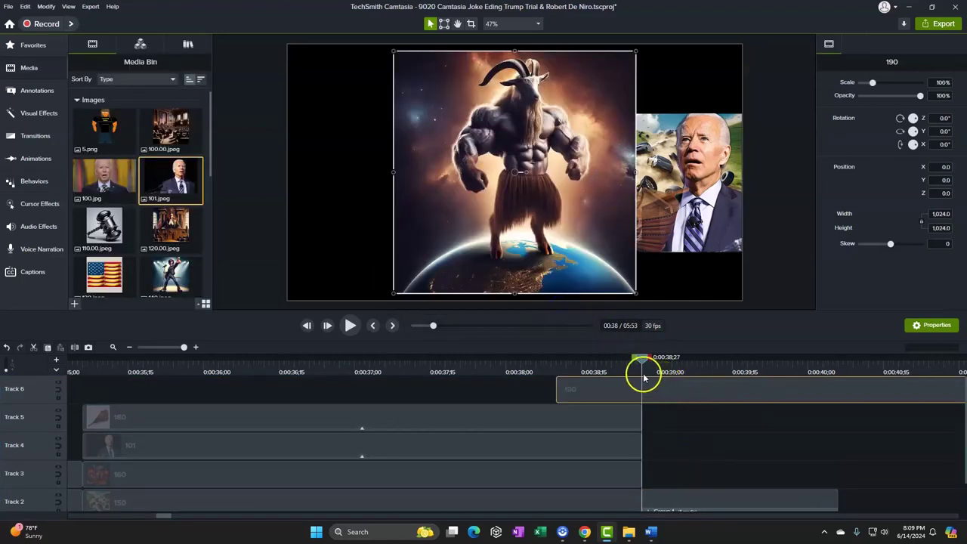
{"action": "left_click_drag", "start_coordinate": [685, 415], "coordinate": [658, 473]}
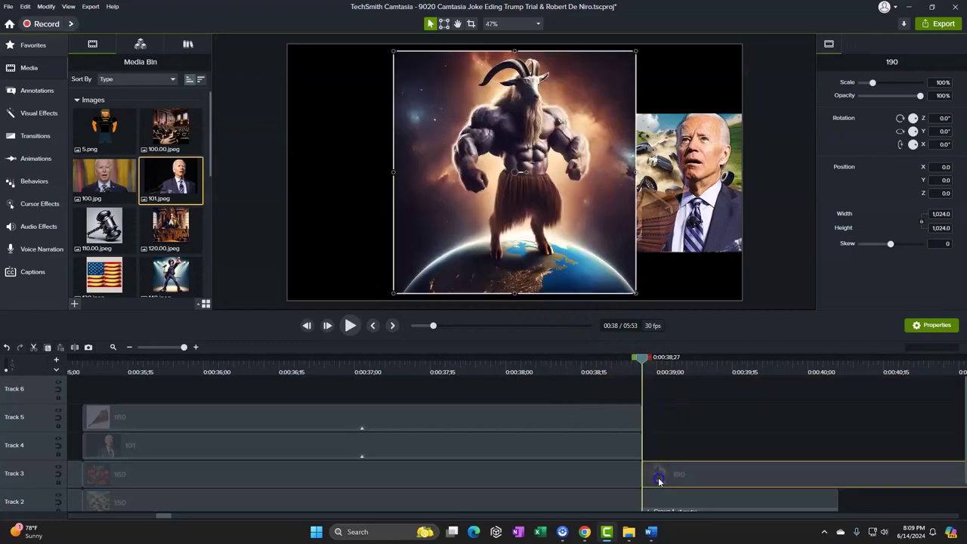
Move the goat image 190 to about X -448, Y -23 and enlarge it to about 111% to fill the canvas height
{"action": "left_click_drag", "start_coordinate": [501, 254], "coordinate": [445, 263]}
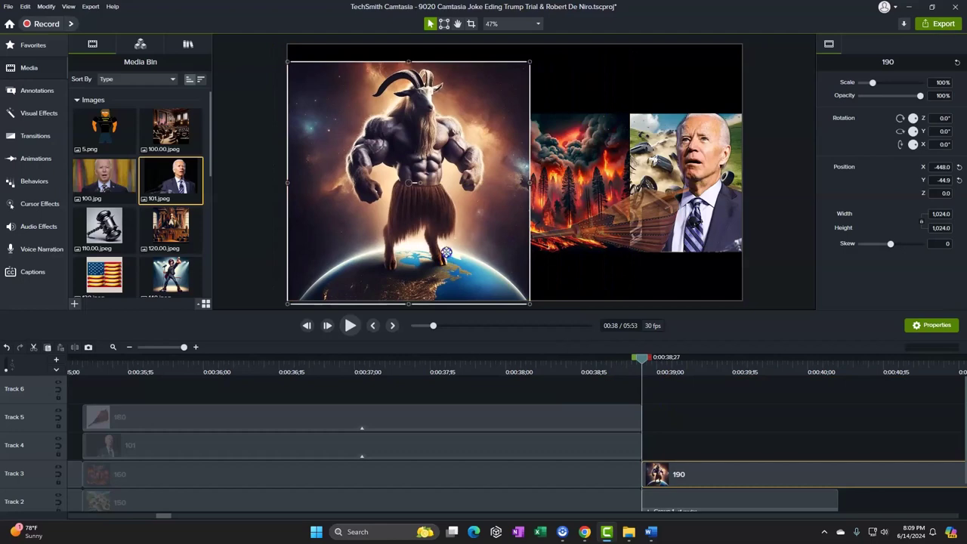
{"action": "left_click_drag", "start_coordinate": [447, 252], "coordinate": [457, 235]}
{"action": "scroll", "coordinate": [456, 236], "scroll_direction": "up", "scroll_amount": 1}
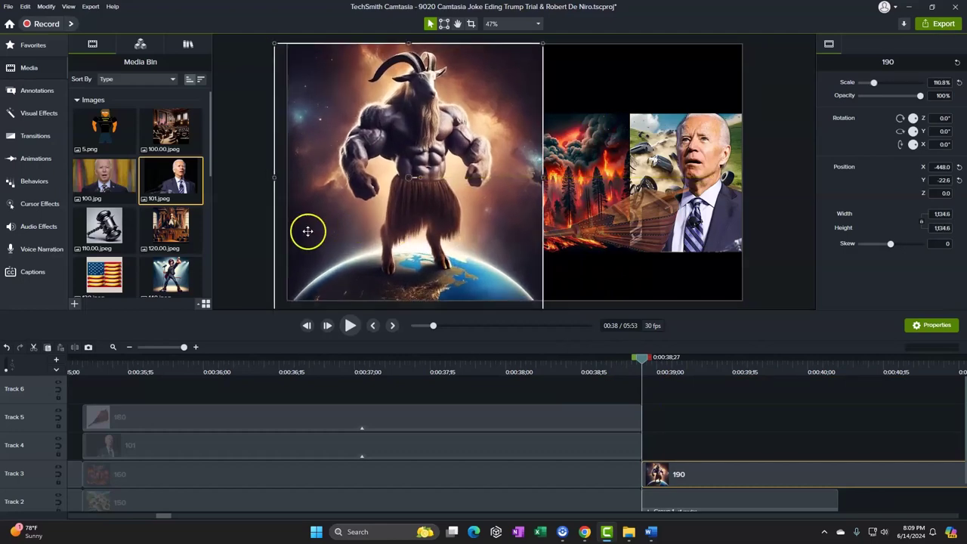
Add image 101 to Track 4 at 0:00:38;27 and apply the Background Removal effect to it
{"action": "left_click_drag", "start_coordinate": [167, 192], "coordinate": [659, 445]}
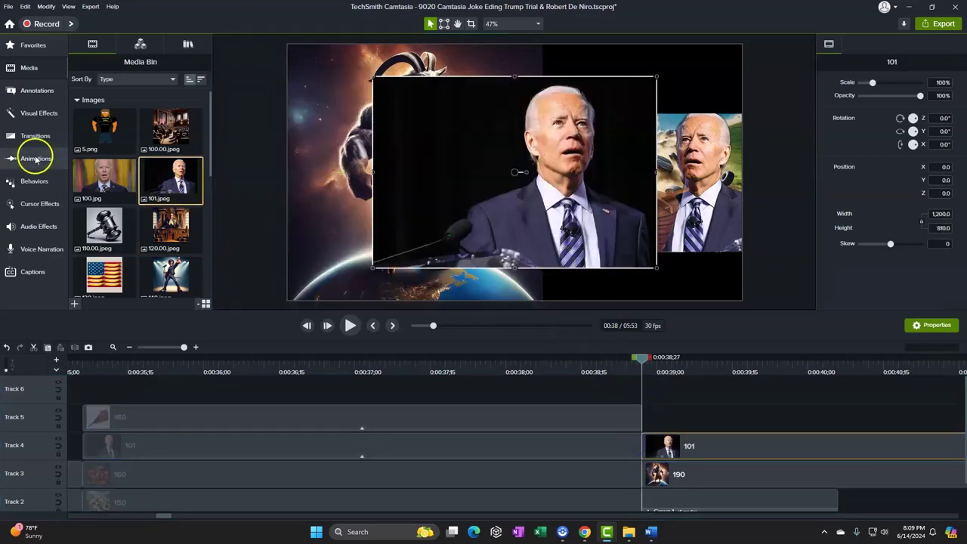
{"action": "left_click", "coordinate": [36, 114]}
{"action": "left_click_drag", "start_coordinate": [98, 102], "coordinate": [705, 442]}
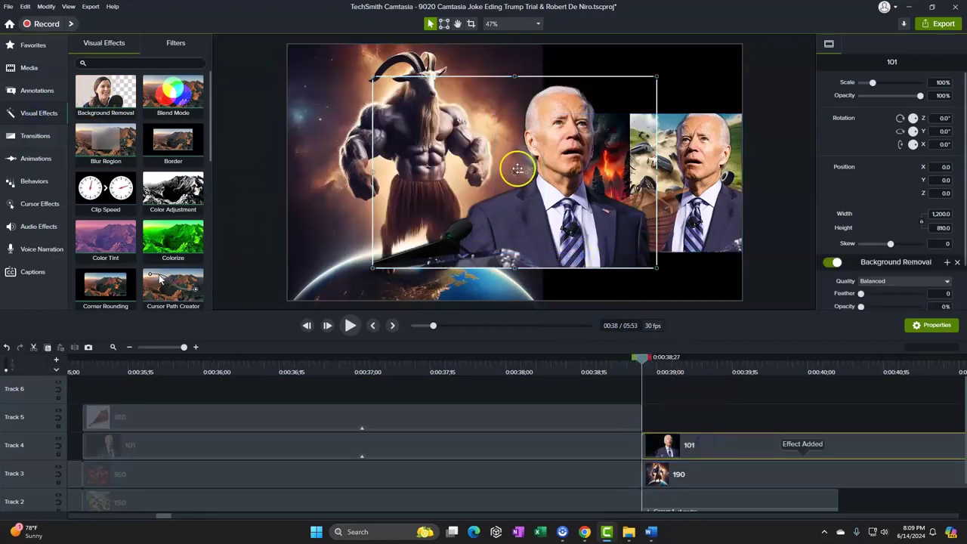
Crop image 101 down to the head, about 343 wide by 438 high
{"action": "left_click", "coordinate": [471, 24]}
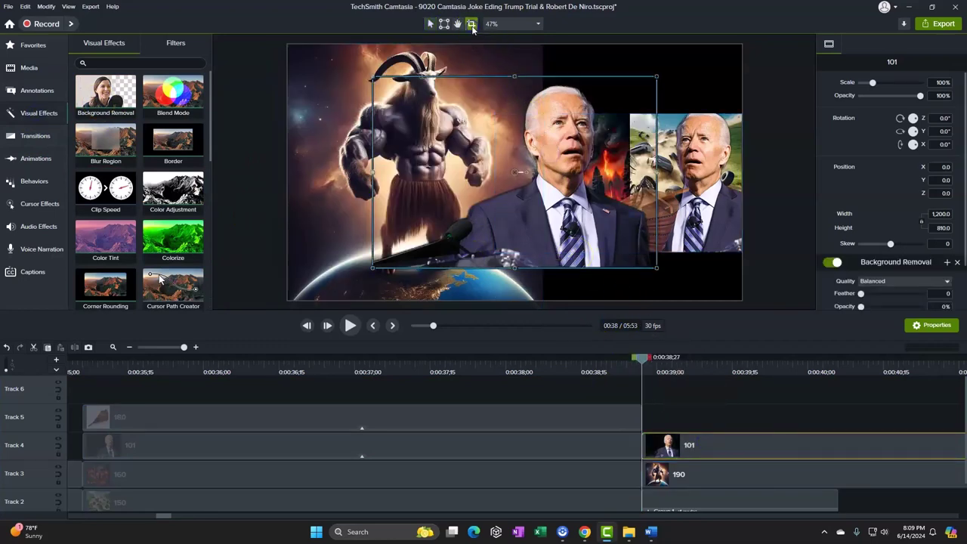
{"action": "left_click_drag", "start_coordinate": [379, 173], "coordinate": [521, 164]}
{"action": "left_click", "coordinate": [650, 165]}
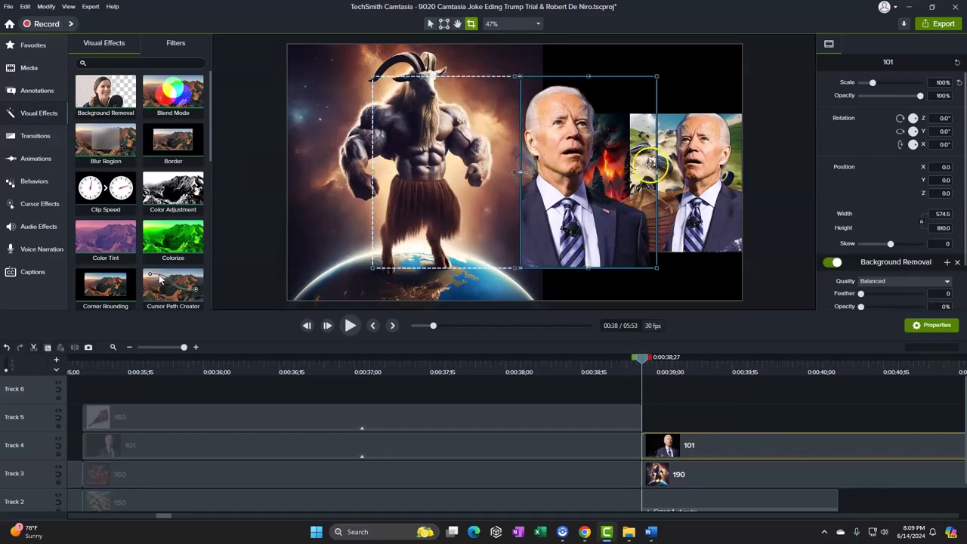
{"action": "left_click_drag", "start_coordinate": [656, 173], "coordinate": [594, 210]}
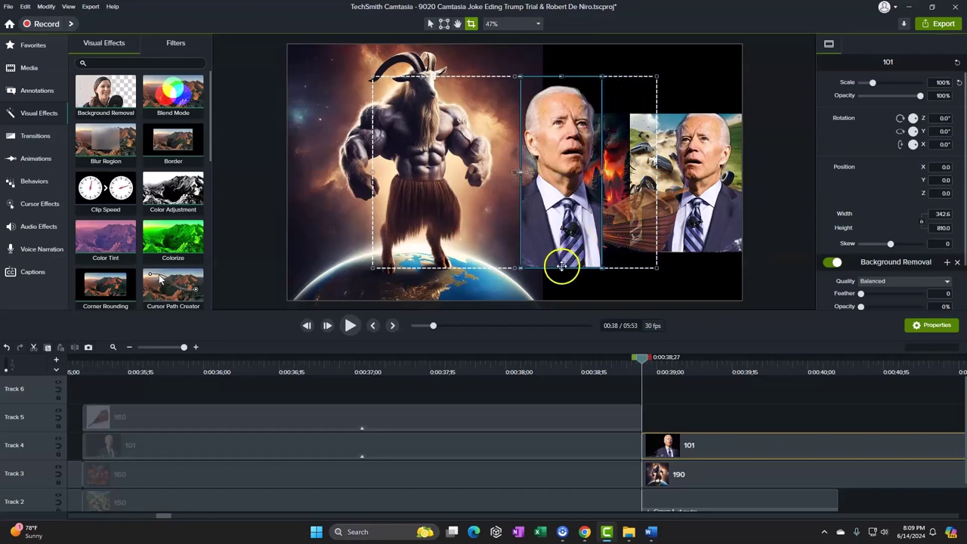
{"action": "left_click_drag", "start_coordinate": [561, 267], "coordinate": [573, 180]}
{"action": "left_click", "coordinate": [577, 120]}
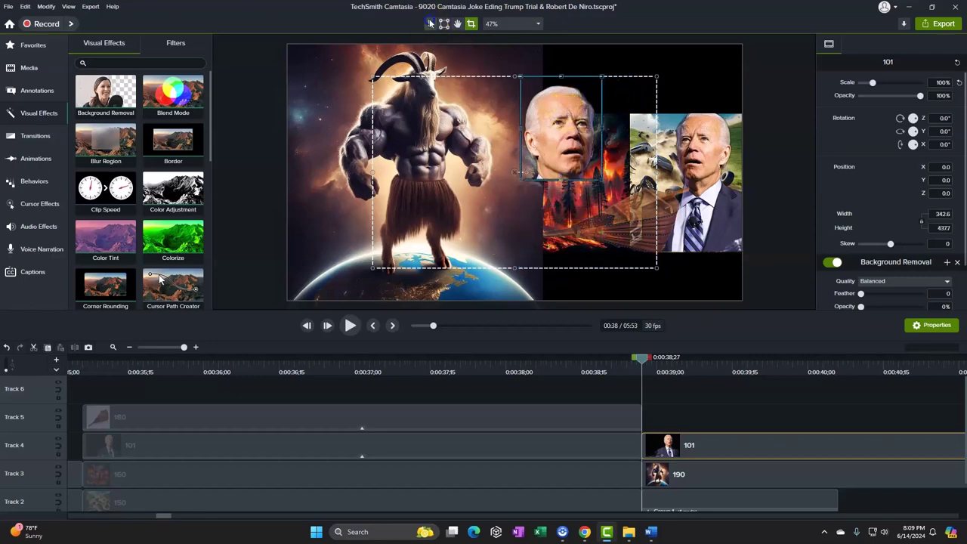
Scale the cropped head to about 81.5%, place it over the goat's head at about X -566, Y 247, and preview the scene
{"action": "left_click", "coordinate": [431, 23]}
{"action": "left_click_drag", "start_coordinate": [563, 130], "coordinate": [446, 113]}
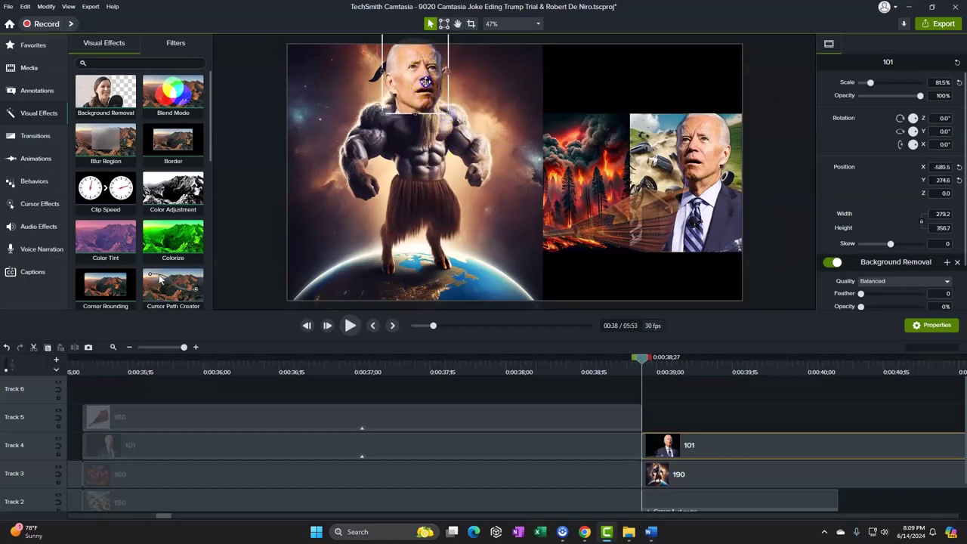
{"action": "left_click_drag", "start_coordinate": [426, 82], "coordinate": [429, 83]}
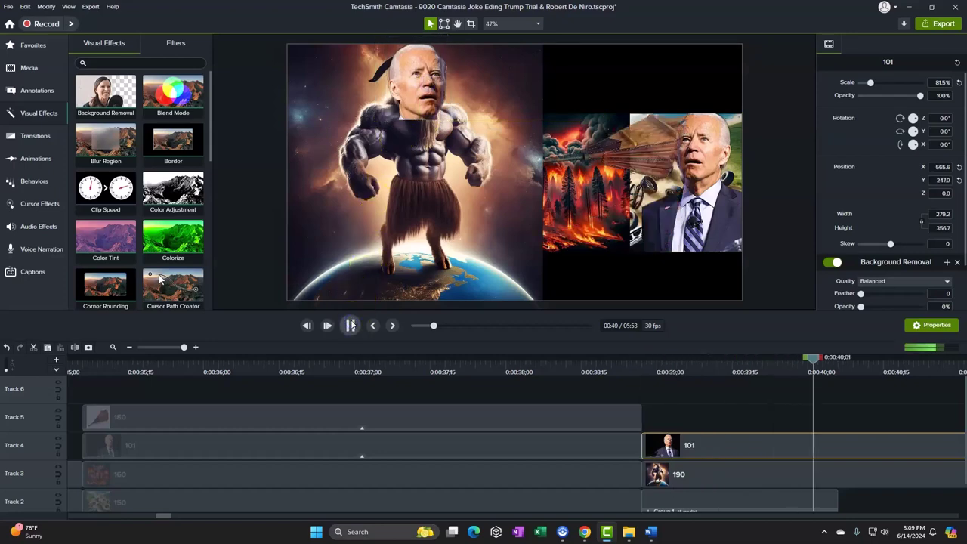
{"action": "left_click", "coordinate": [550, 417]}
Switch to the Trump Trial script in Word, check the image cues following the 190 note, and return to Camtasia
{"action": "left_click", "coordinate": [652, 532]}
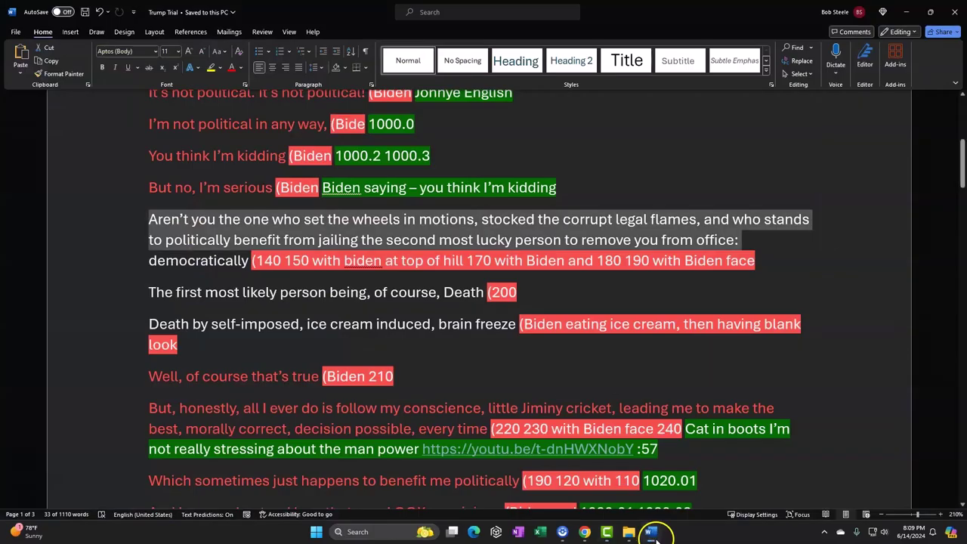
{"action": "scroll", "coordinate": [385, 284], "scroll_direction": "down", "scroll_amount": 2}
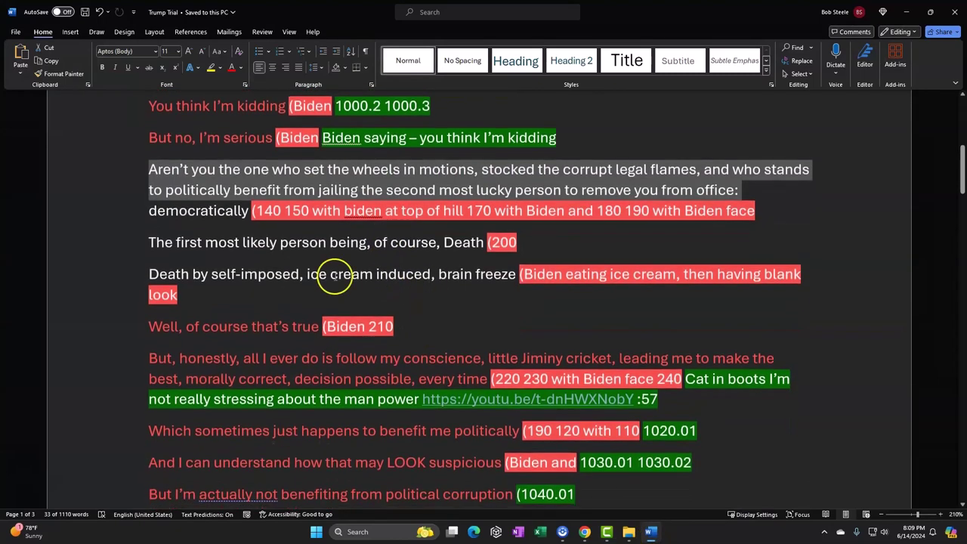
{"action": "left_click", "coordinate": [649, 528]}
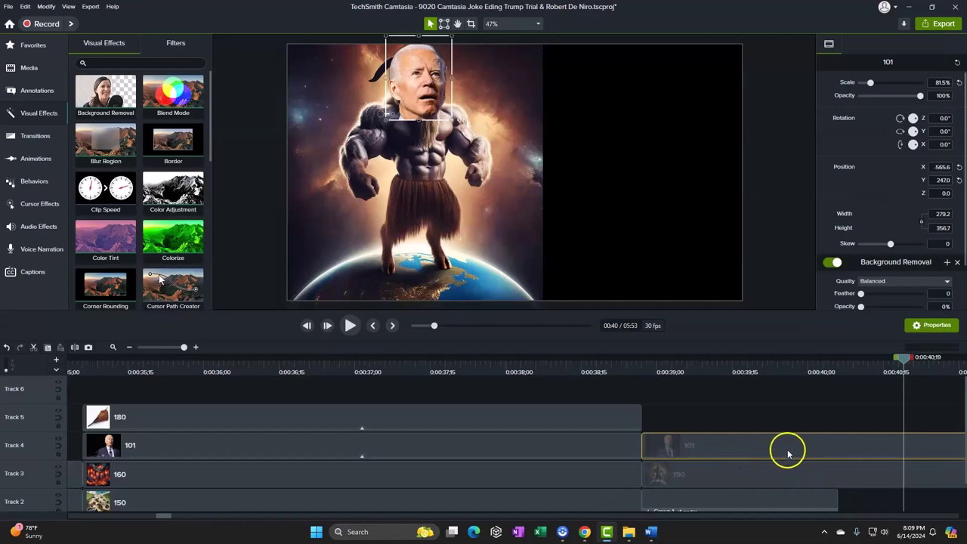
Extend Group 1 on Track 2 to end level with clips 101 and 190, and play the timeline to preview it
{"action": "scroll", "coordinate": [788, 452], "scroll_direction": "down", "scroll_amount": 1}
{"action": "left_click", "coordinate": [821, 479]}
{"action": "mouse_move", "coordinate": [835, 478]}
{"action": "left_mouse_down"}
{"action": "mouse_move", "coordinate": [960, 478]}
{"action": "mouse_move", "coordinate": [930, 494]}
{"action": "mouse_move", "coordinate": [937, 483]}
{"action": "mouse_move", "coordinate": [872, 482]}
{"action": "mouse_move", "coordinate": [955, 469]}
{"action": "left_mouse_up"}
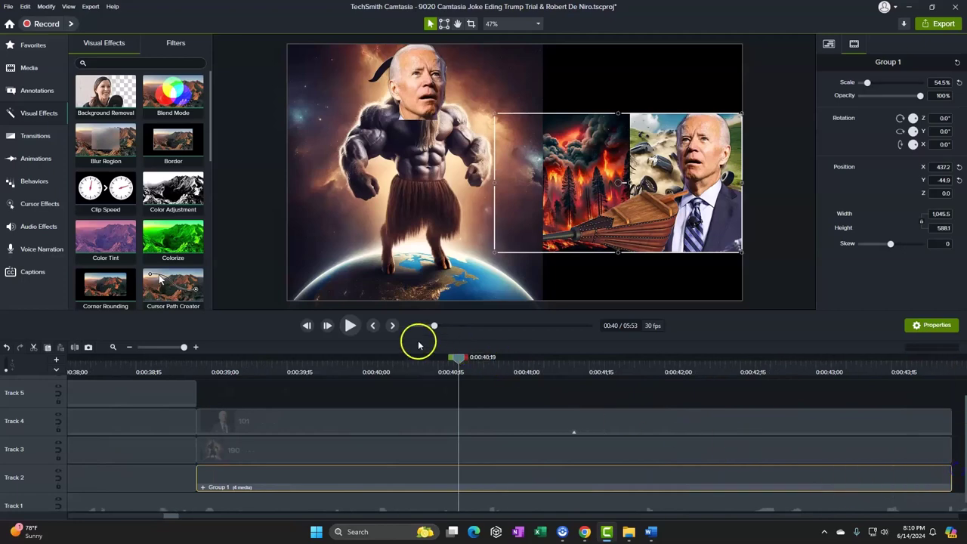
{"action": "left_click", "coordinate": [352, 325]}
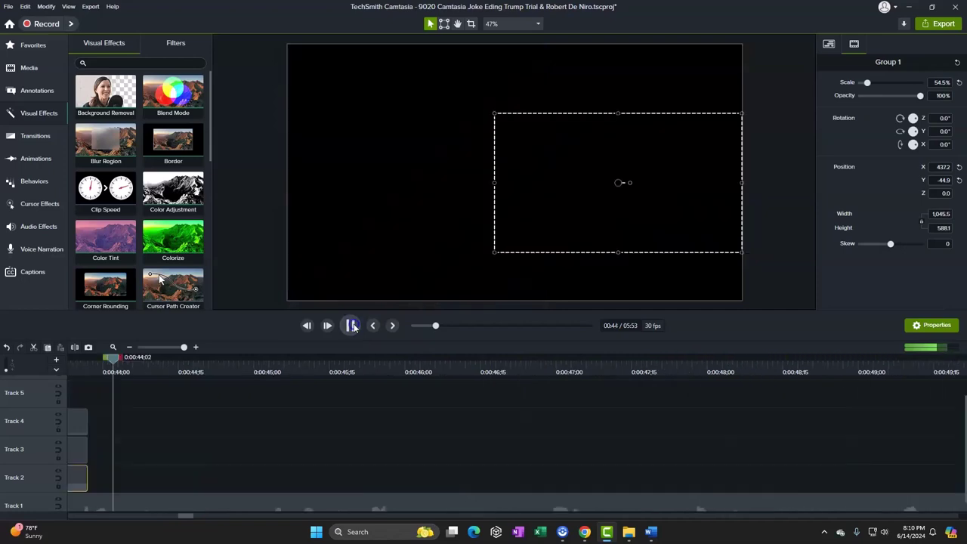
Extend clips 101, 190 and Group 1 together to about 0:00:48;14 on the timeline and preview the added stretch
{"action": "left_click", "coordinate": [352, 325]}
{"action": "left_click", "coordinate": [81, 412]}
{"action": "left_click", "coordinate": [80, 449], "text": "ctrl"}
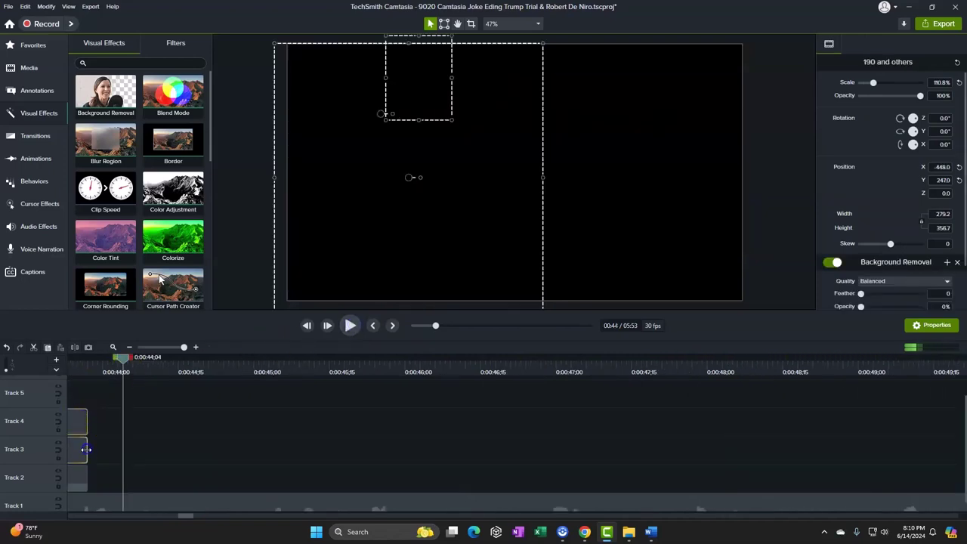
{"action": "left_click", "coordinate": [84, 477], "text": "ctrl"}
{"action": "left_click", "coordinate": [84, 426]}
{"action": "left_click_drag", "start_coordinate": [88, 422], "coordinate": [792, 423]}
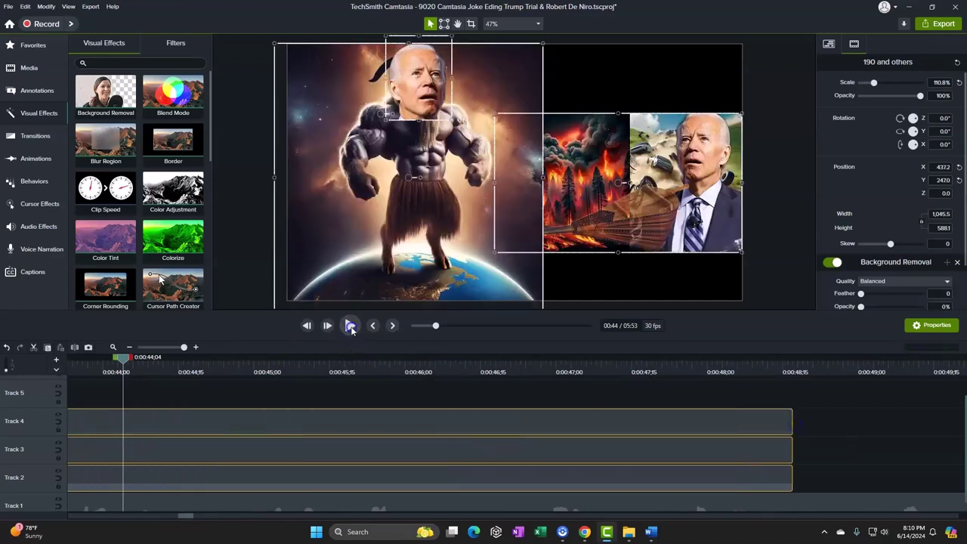
{"action": "left_click", "coordinate": [350, 327]}
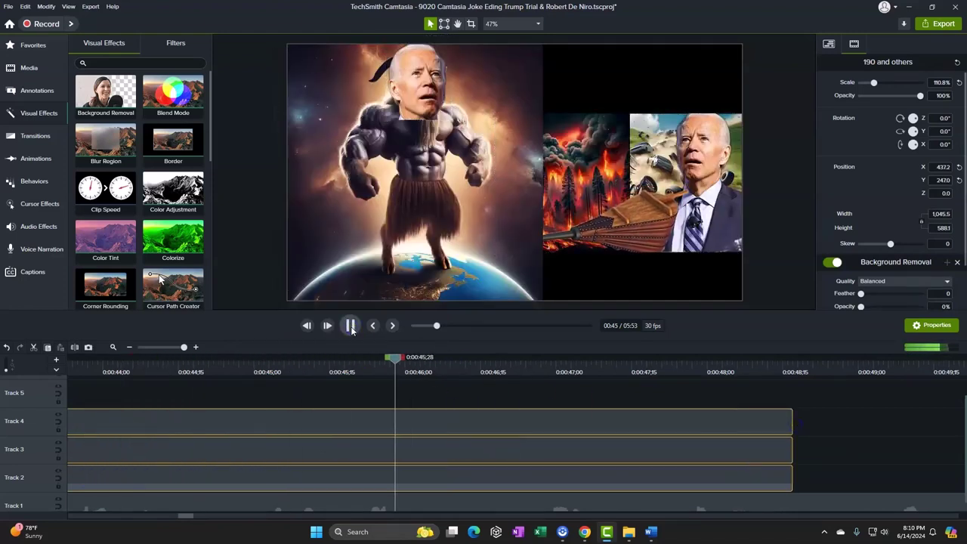
Split clips 101, 190 and Group 1 at 0:00:47;10 and delete the remainders after the cut
{"action": "left_click", "coordinate": [612, 412]}
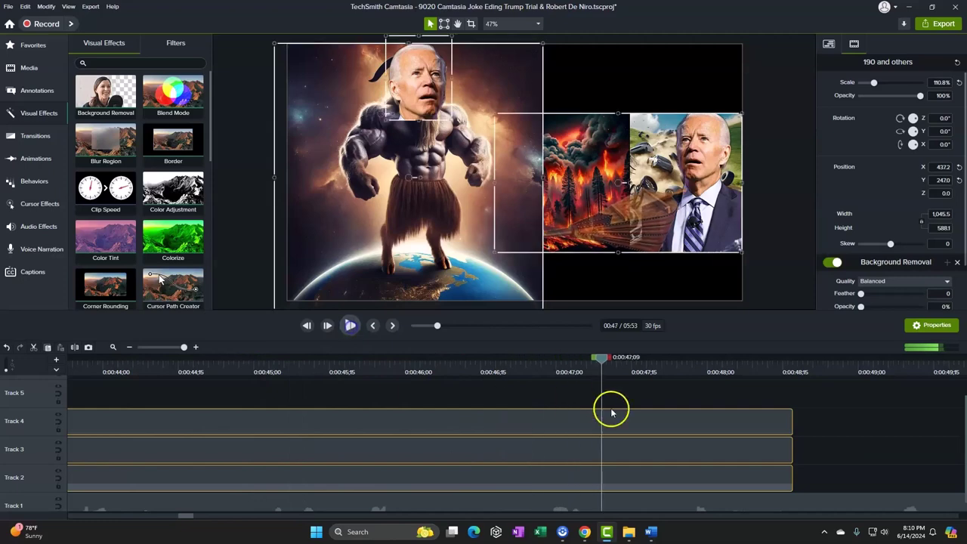
{"action": "left_click", "coordinate": [663, 423]}
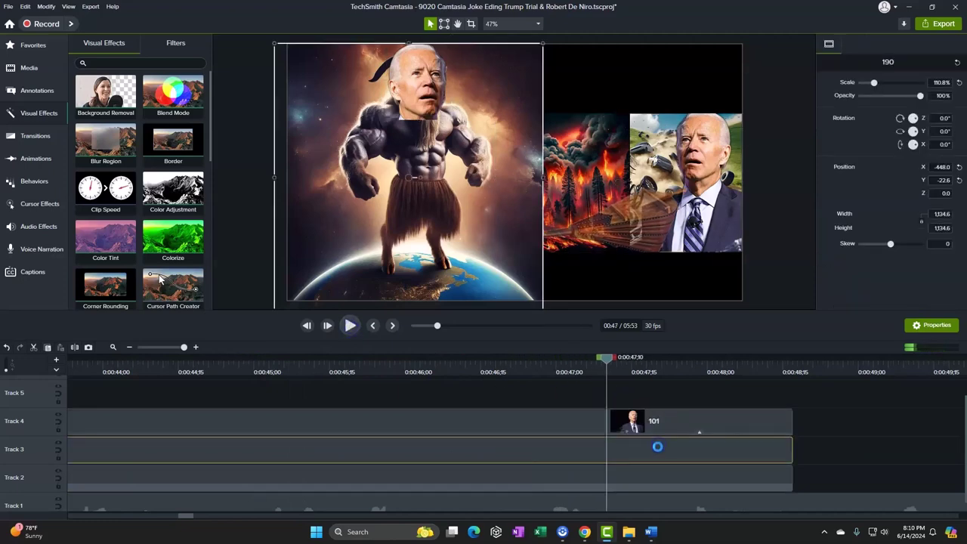
{"action": "left_click", "coordinate": [655, 479]}
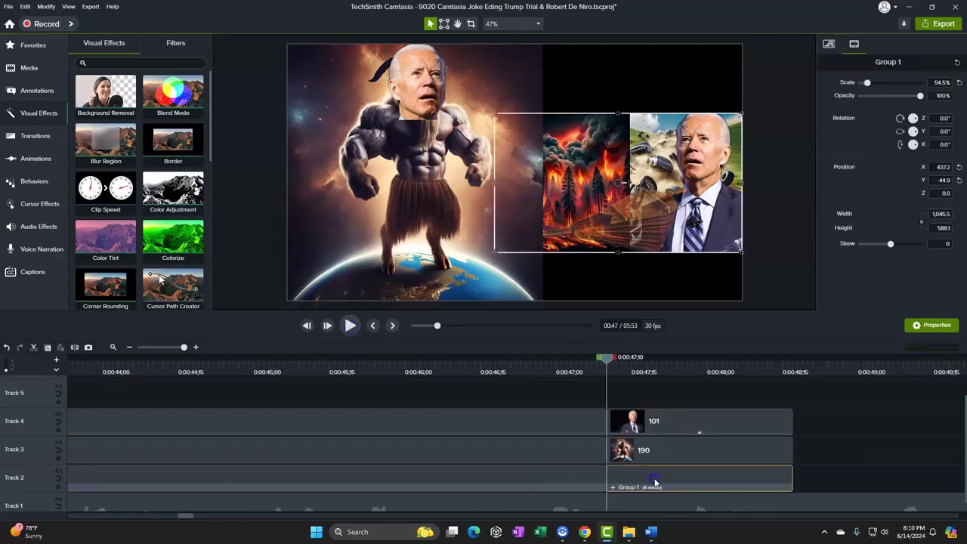
{"action": "key", "text": "Delete"}
{"action": "left_click", "coordinate": [646, 451]}
{"action": "key", "text": "Delete"}
{"action": "left_click", "coordinate": [652, 432]}
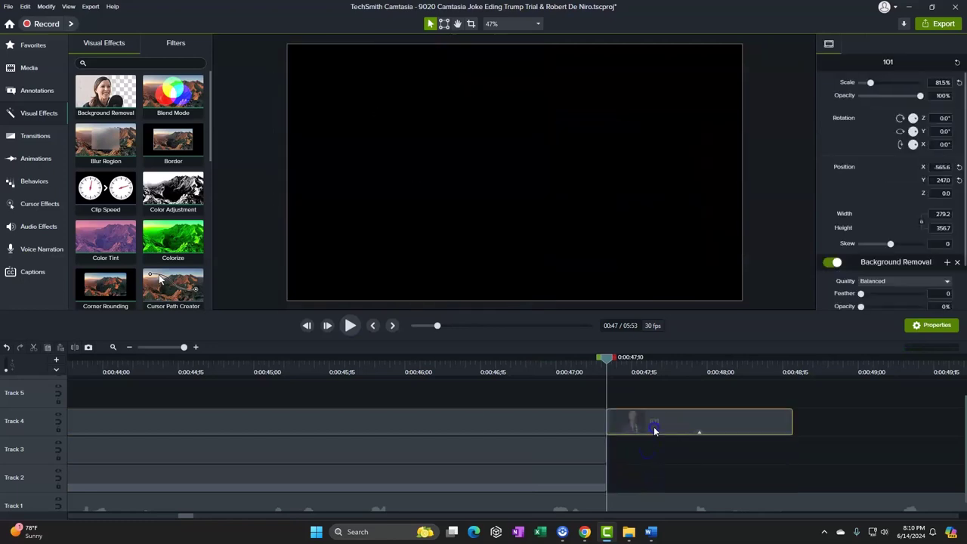
{"action": "key", "text": "Delete"}
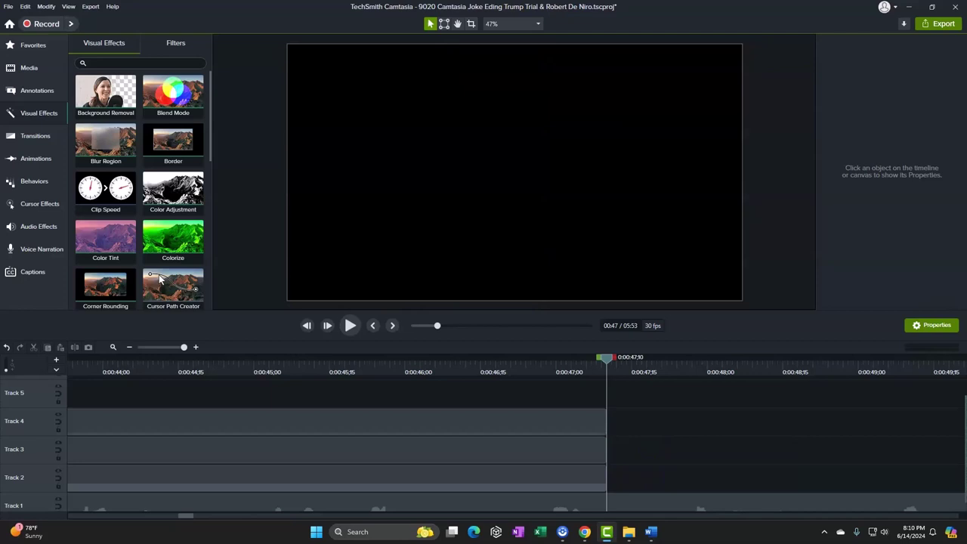
Import image 200 onto Track 2 at 0:00:47;10 and scale it to about 105.3%
{"action": "left_click_drag", "start_coordinate": [665, 318], "coordinate": [662, 477]}
{"action": "key", "text": "ctrl+v"}
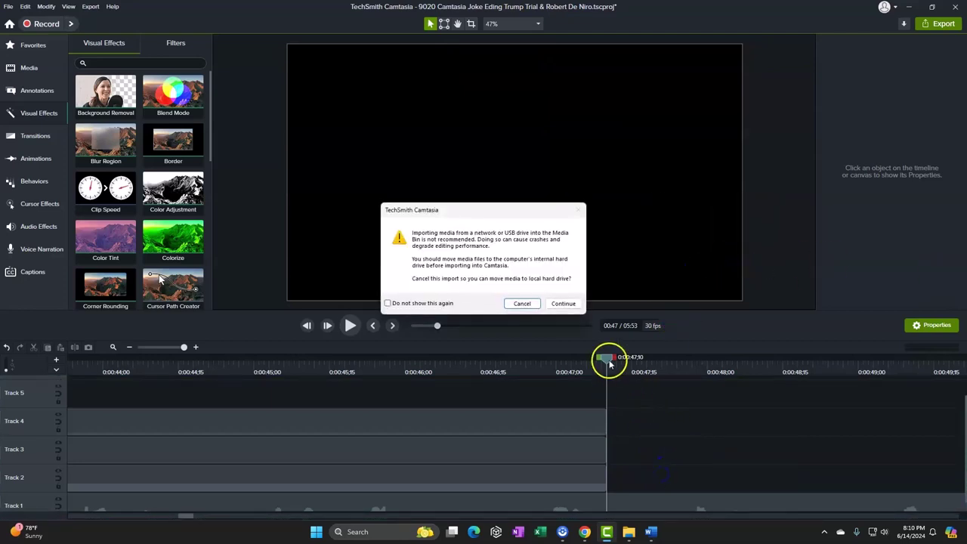
{"action": "left_click", "coordinate": [567, 303]}
{"action": "left_click_drag", "start_coordinate": [662, 416], "coordinate": [648, 511]}
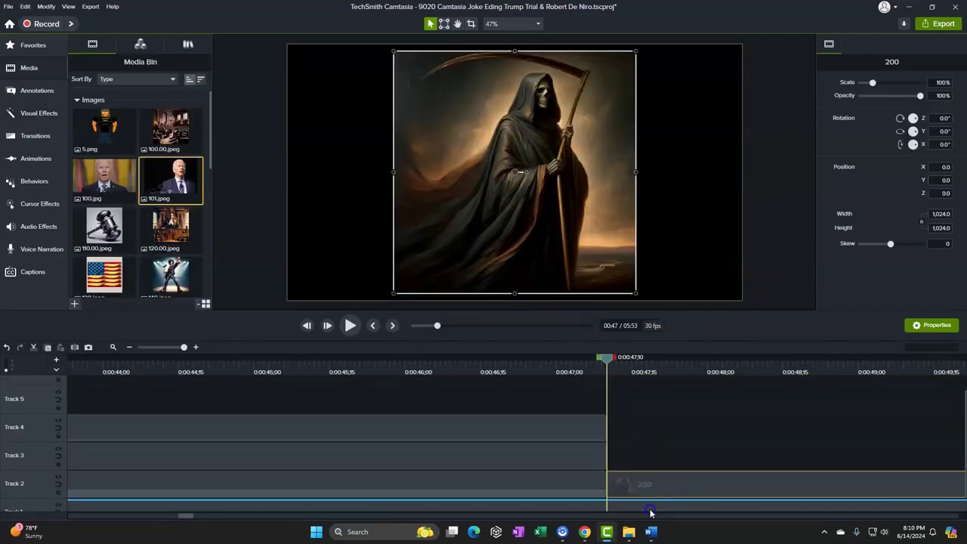
{"action": "key", "text": "Escape"}
{"action": "left_click", "coordinate": [572, 241]}
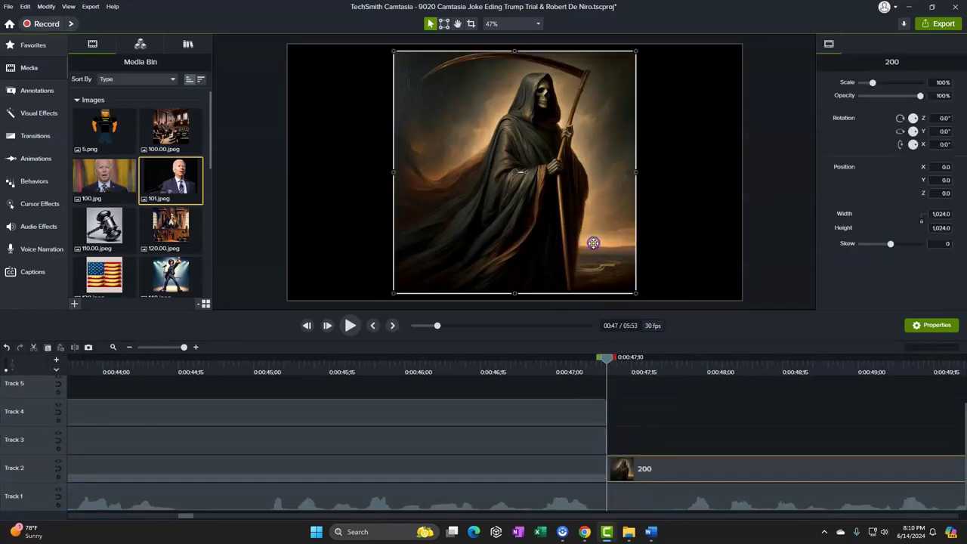
Play the timeline to 0:00:49;05 and split clip 200 there
{"action": "left_click", "coordinate": [353, 325]}
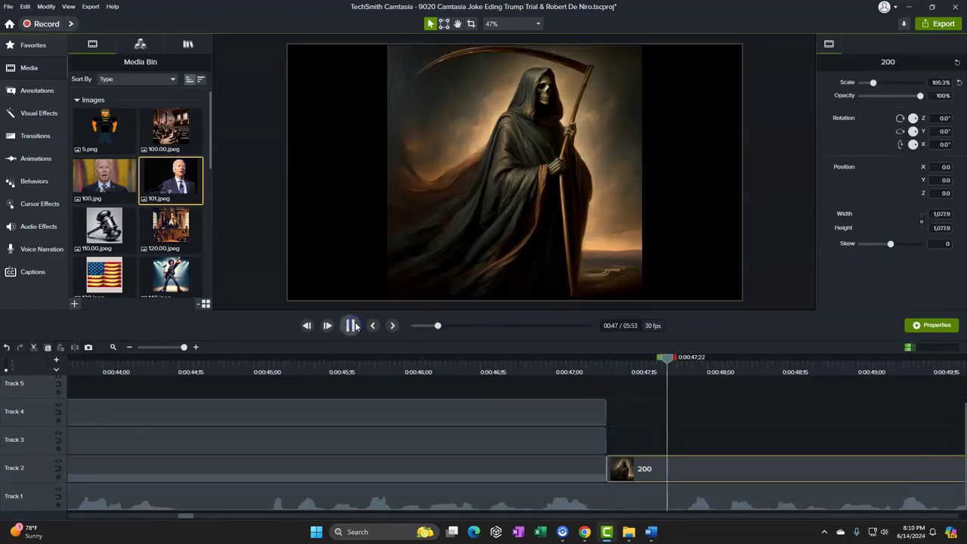
{"action": "left_click", "coordinate": [352, 325]}
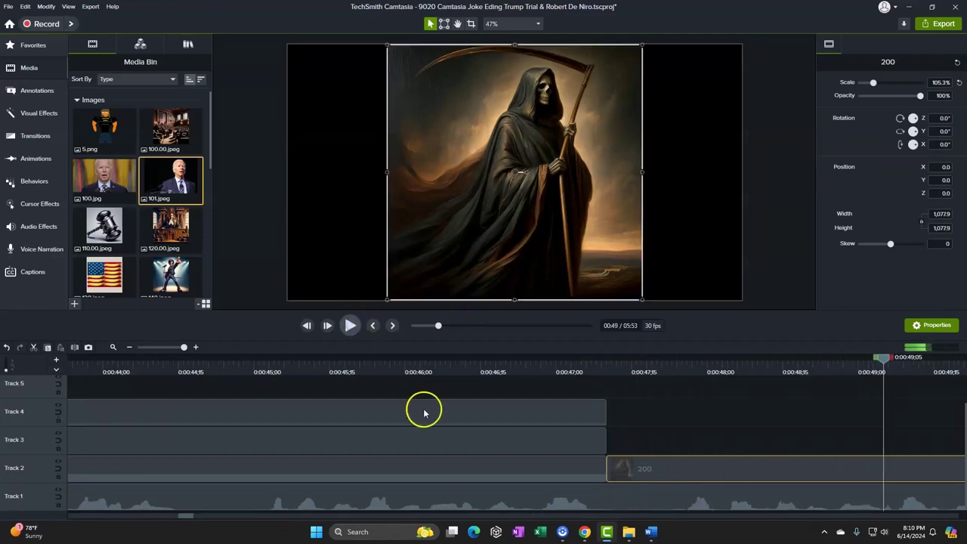
{"action": "key", "text": "s"}
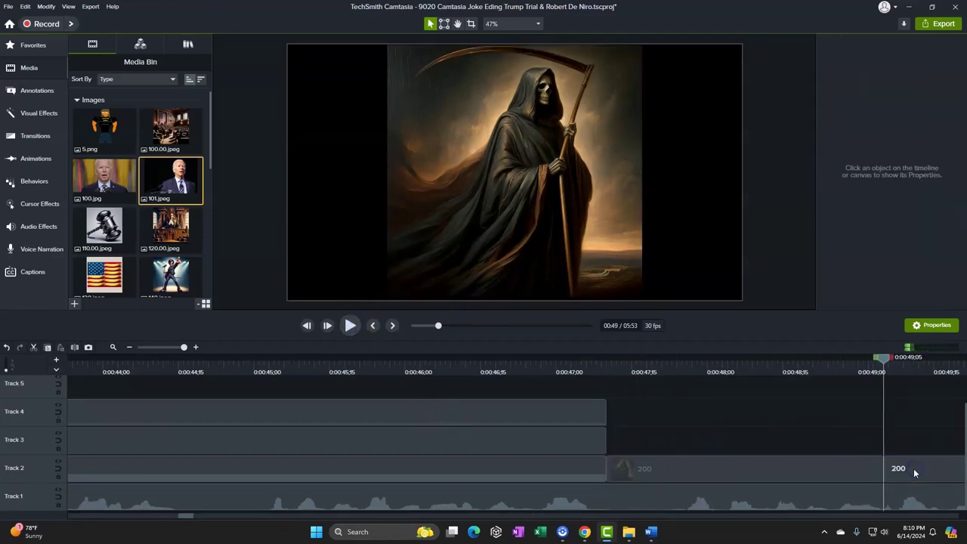
Move the second part of clip 200 to about X 421, Y 1, and set its Y rotation to 180°
{"action": "left_click", "coordinate": [916, 473]}
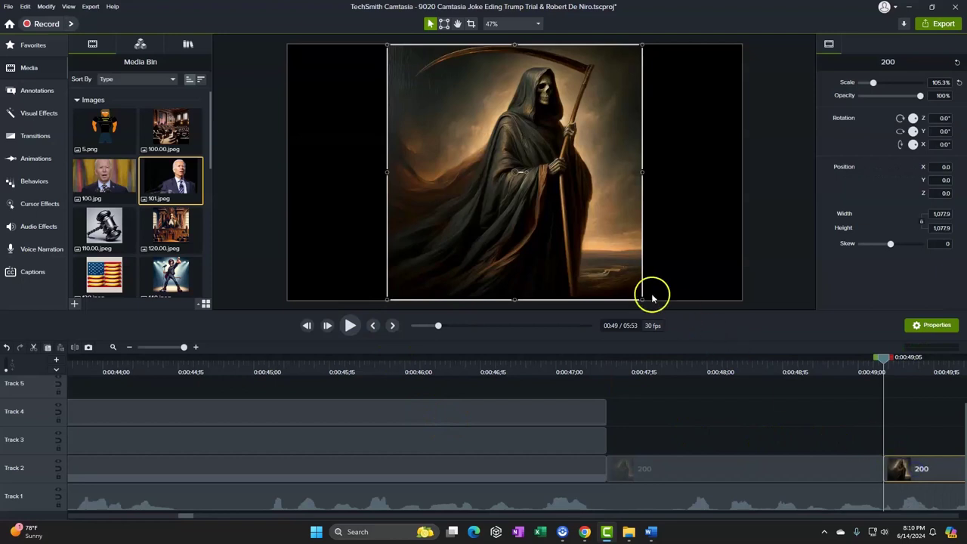
{"action": "left_click_drag", "start_coordinate": [608, 256], "coordinate": [702, 252]}
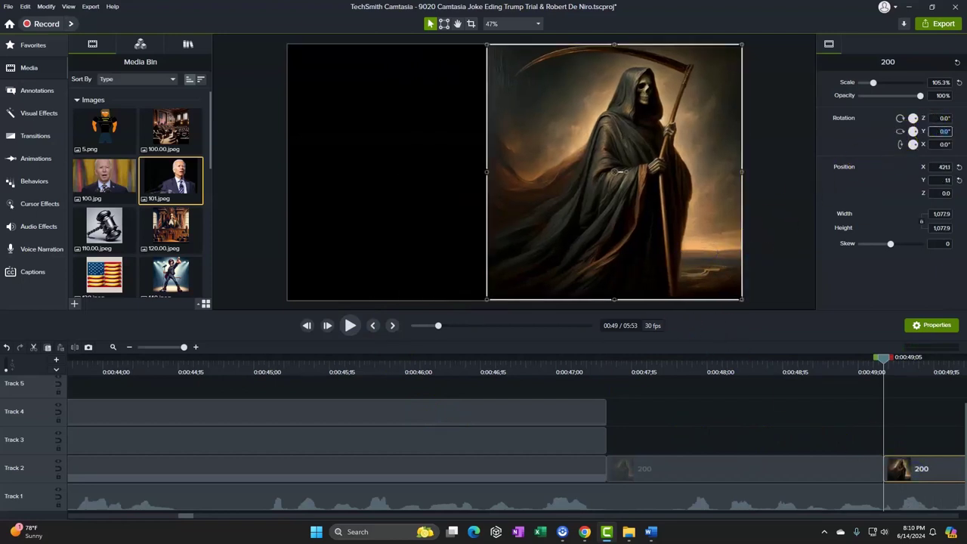
{"action": "type", "text": "180"}
{"action": "key", "text": "Return"}
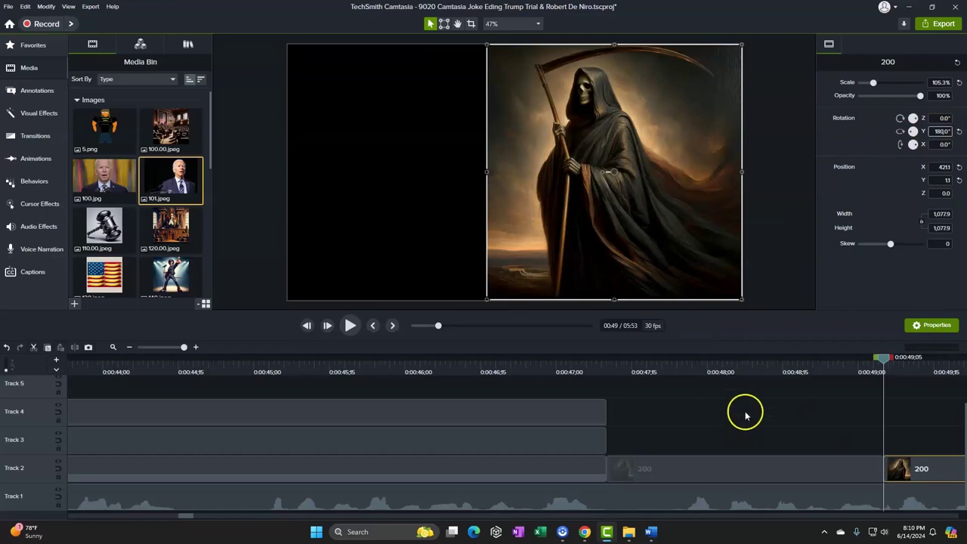
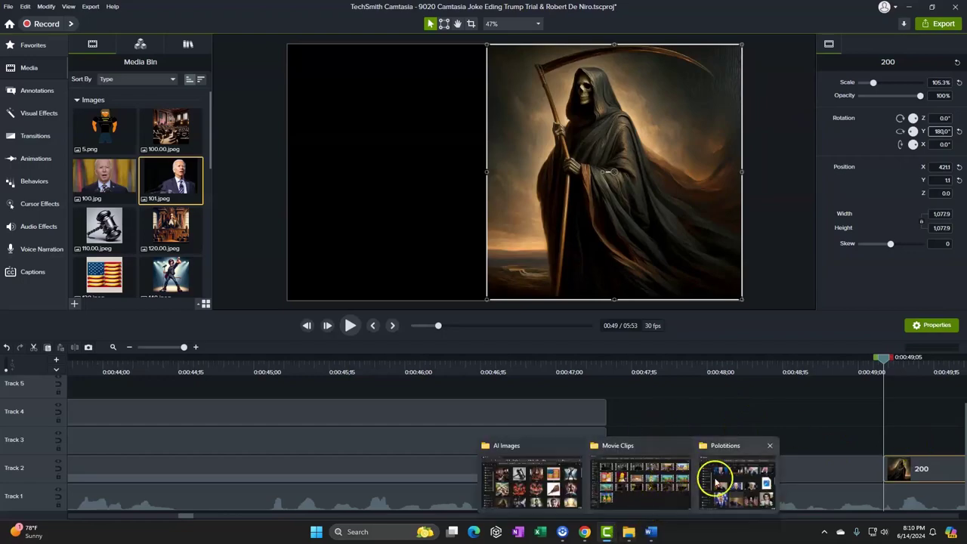
Switch to the Polotitions folder in File Explorer and look through it for an image of Biden eating ice cream
{"action": "key", "text": "alt+Tab"}
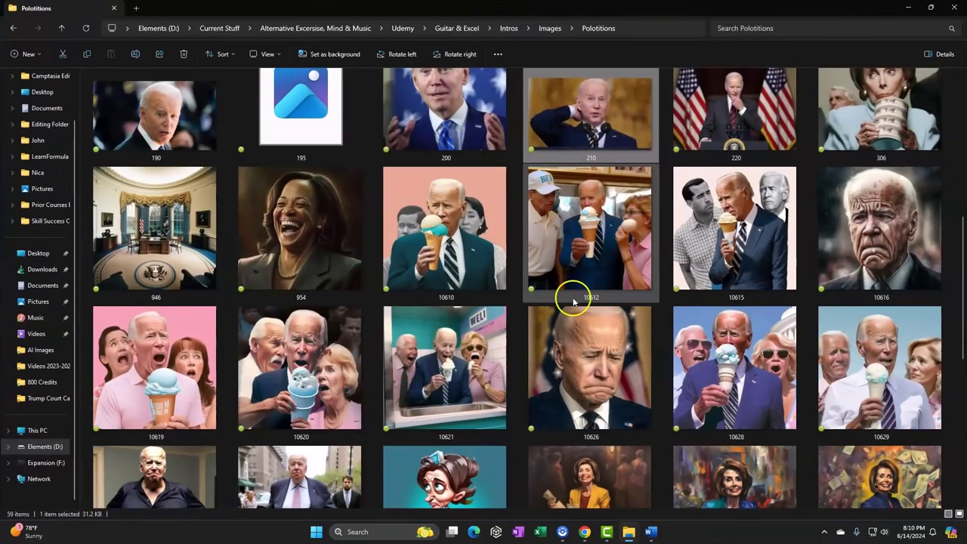
{"action": "left_click", "coordinate": [562, 363]}
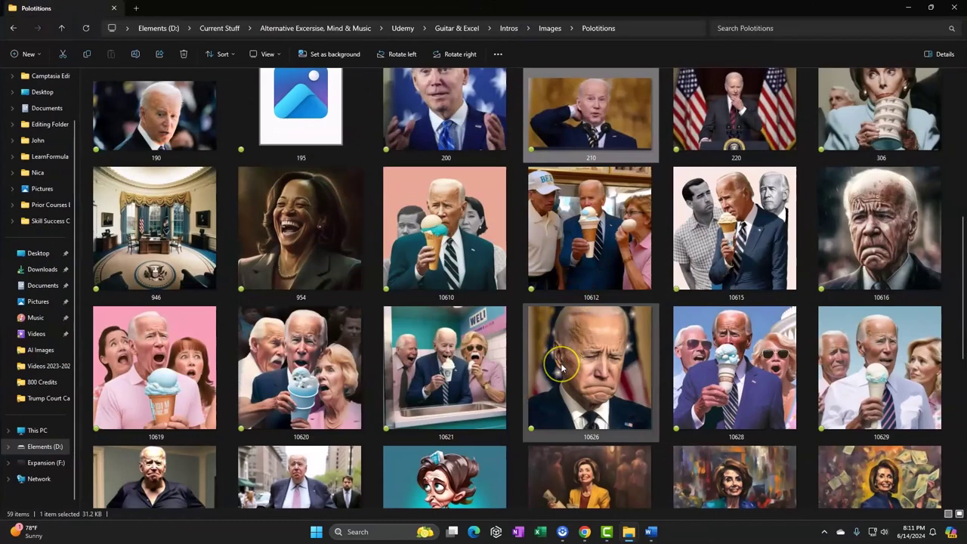
{"action": "scroll", "coordinate": [563, 362], "scroll_direction": "down", "scroll_amount": 3}
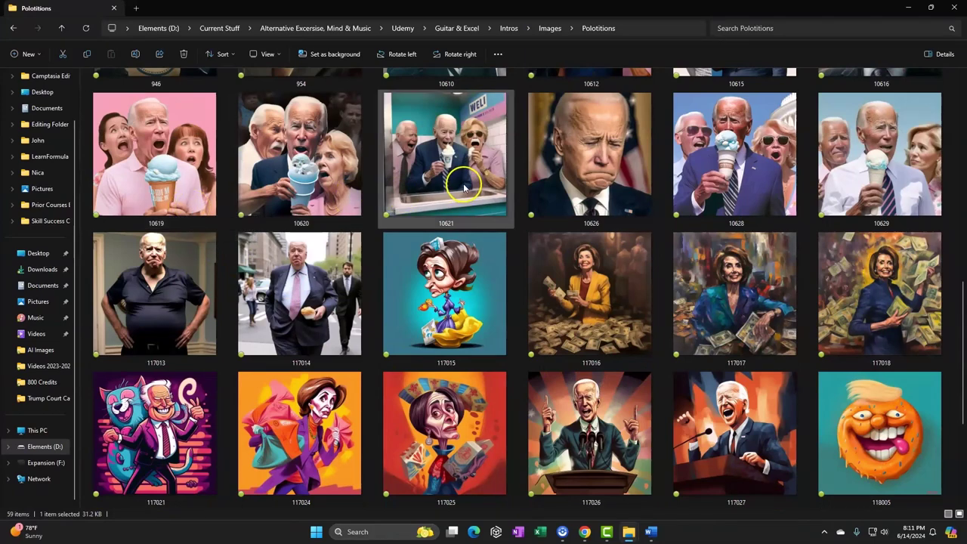
{"action": "scroll", "coordinate": [316, 254], "scroll_direction": "up", "scroll_amount": 3}
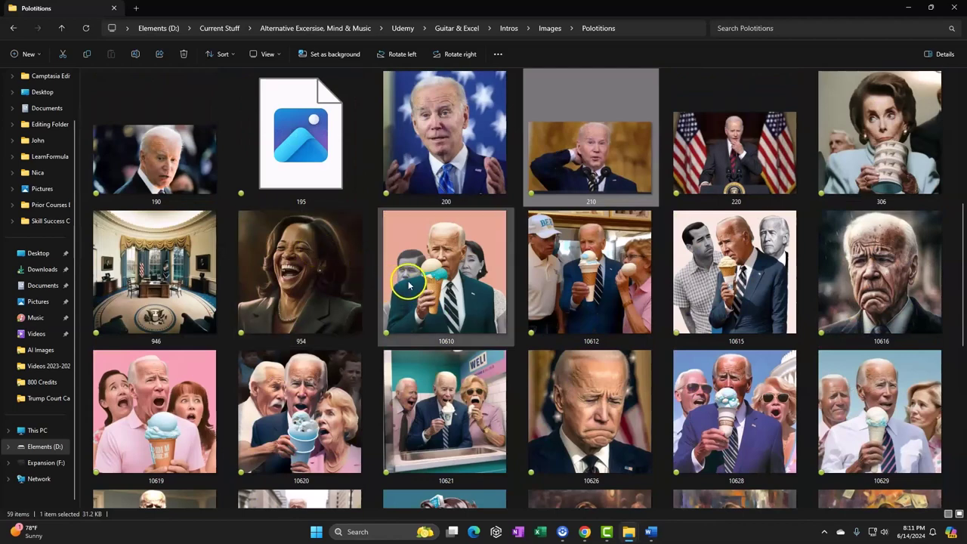
{"action": "scroll", "coordinate": [408, 285], "scroll_direction": "down", "scroll_amount": 3}
{"action": "scroll", "coordinate": [408, 287], "scroll_direction": "up", "scroll_amount": 3}
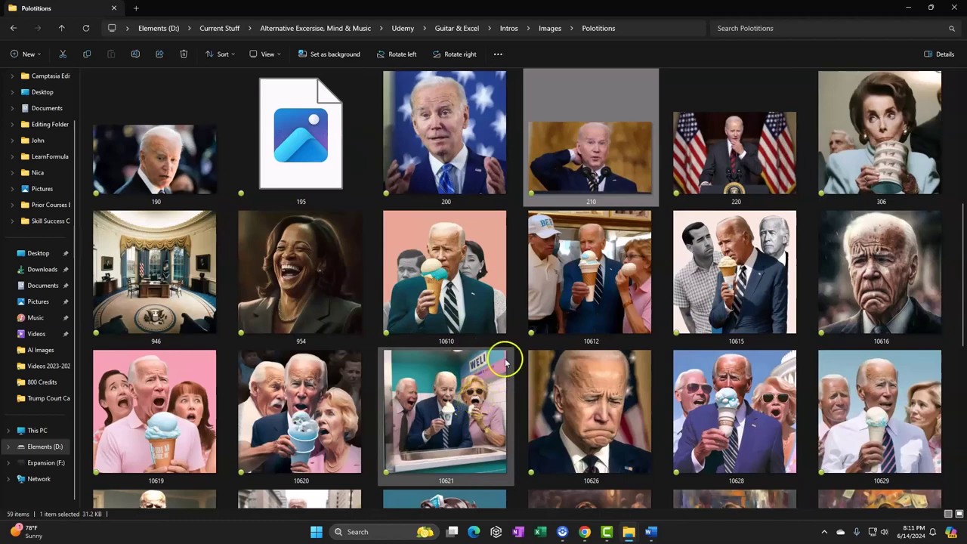
{"action": "left_click", "coordinate": [565, 309]}
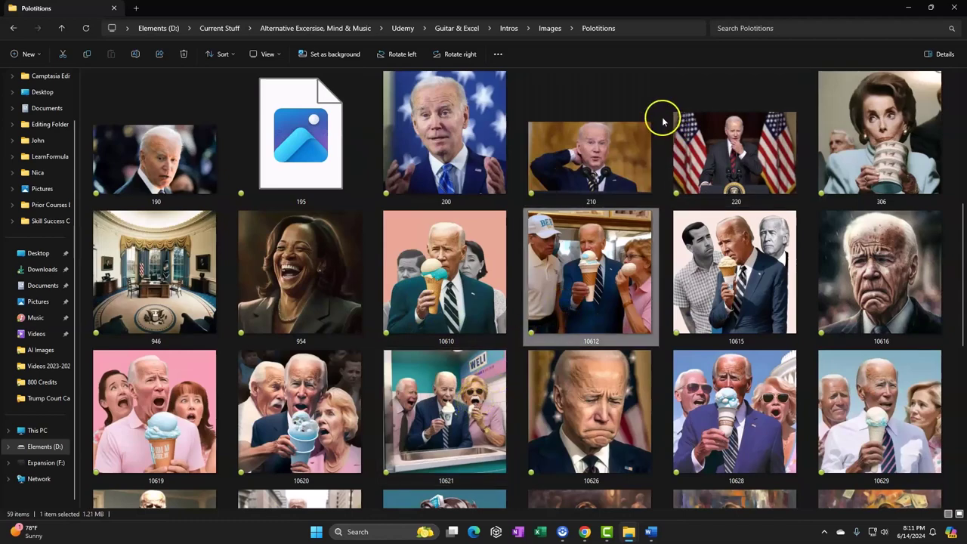
Import image 10615 into Camtasia and place it on Track 3 at 0:00:49;05, above the second 200 clip
{"action": "left_click_drag", "start_coordinate": [676, 4], "coordinate": [966, 11]}
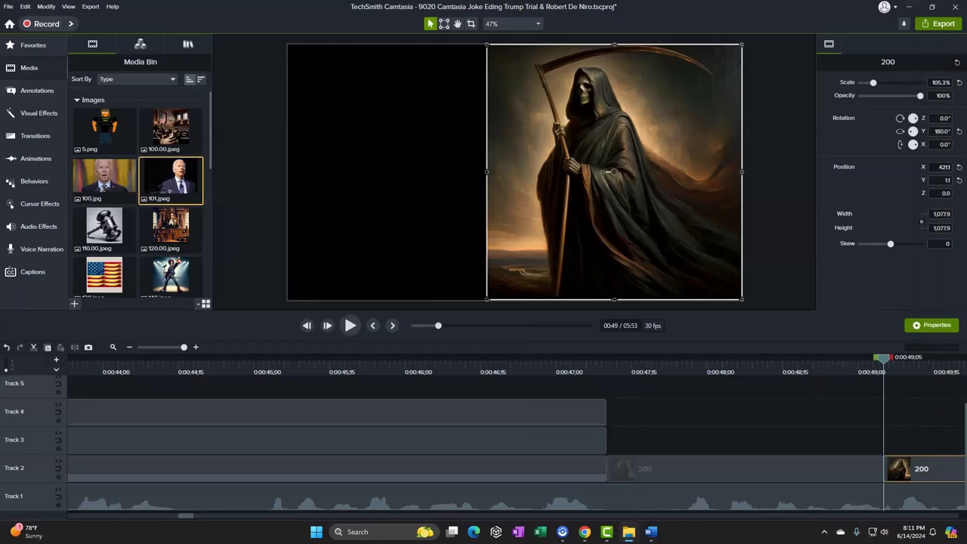
{"action": "left_click", "coordinate": [931, 437]}
{"action": "left_click_drag", "start_coordinate": [686, 440], "coordinate": [688, 441]}
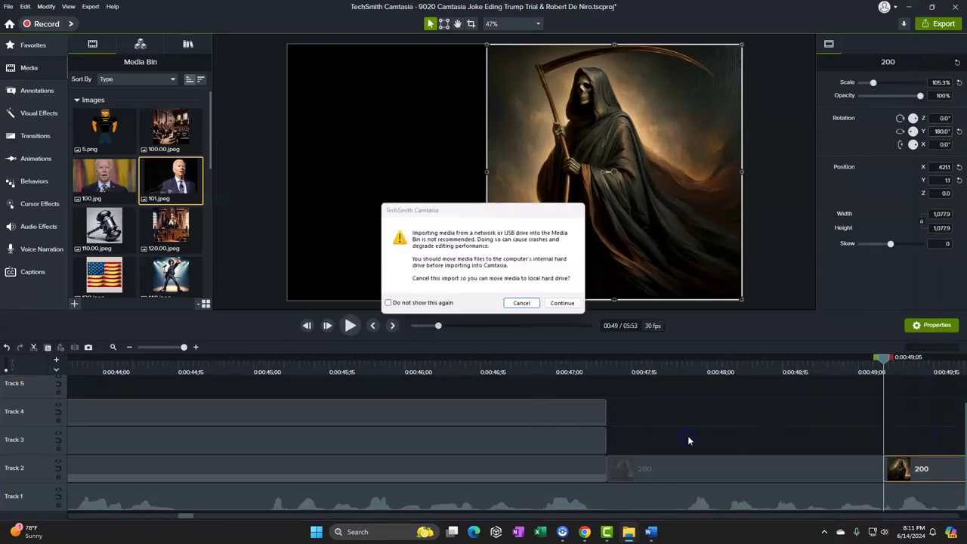
{"action": "left_click", "coordinate": [567, 303]}
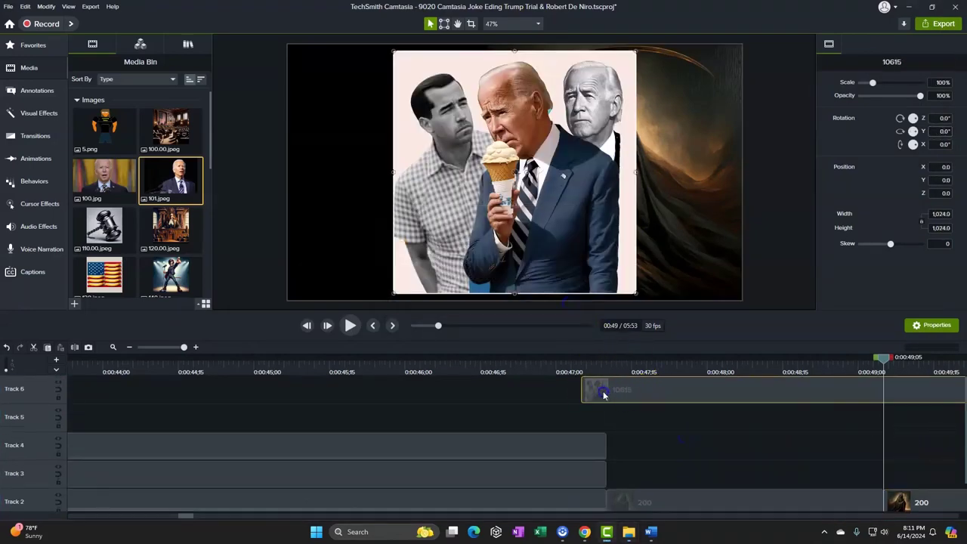
{"action": "left_click_drag", "start_coordinate": [600, 391], "coordinate": [895, 477]}
Move image 10615 to about X -448, Y 0, and set its Y rotation to 180°
{"action": "left_click_drag", "start_coordinate": [576, 257], "coordinate": [470, 257]}
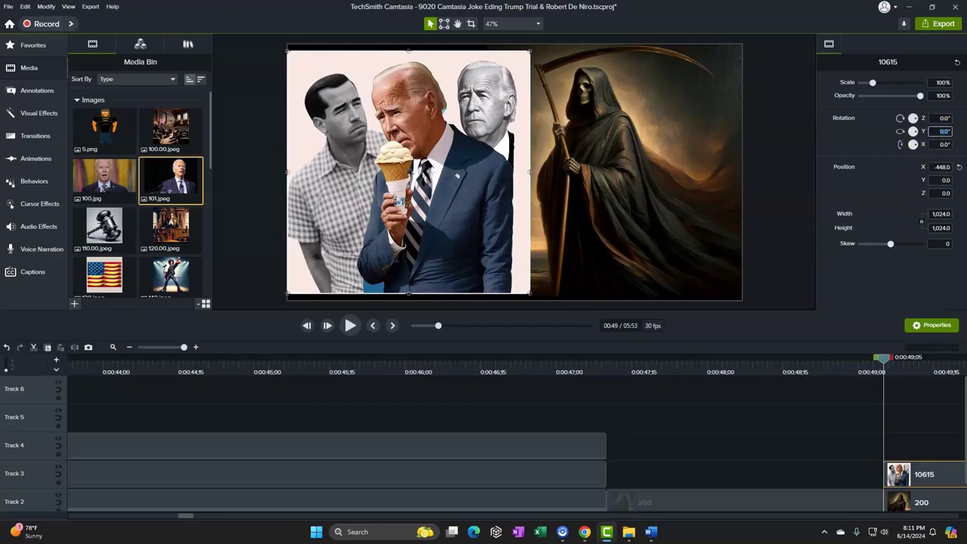
{"action": "type", "text": "180"}
{"action": "key", "text": "Return"}
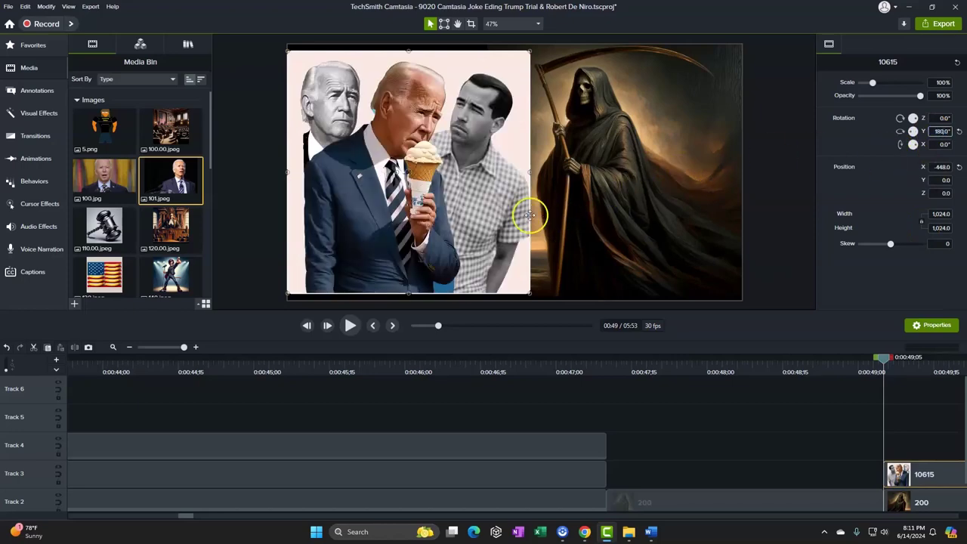
Scale image 10615 to about 102.7% and shift the mirrored image 200 to about X 539, Y -1
{"action": "left_click", "coordinate": [525, 272]}
{"action": "left_click_drag", "start_coordinate": [531, 294], "coordinate": [536, 299]}
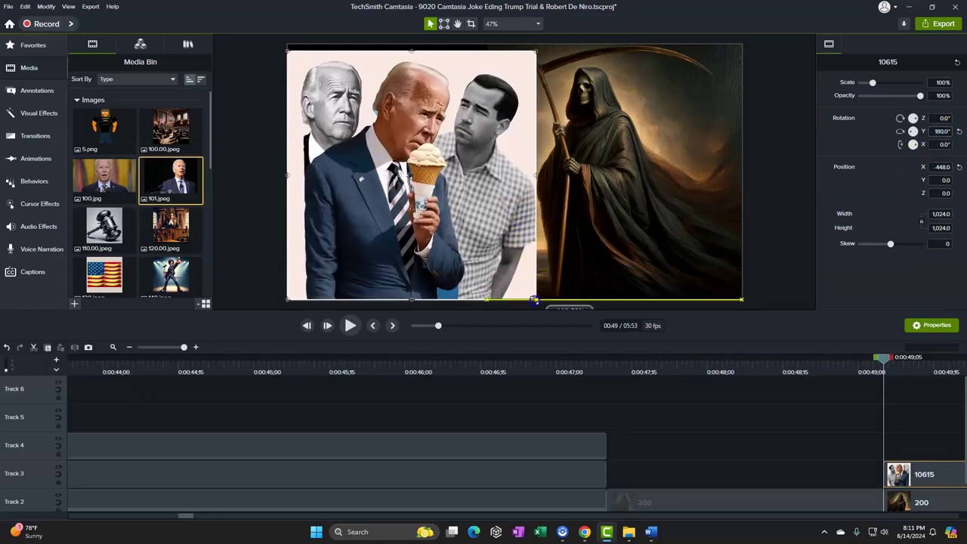
{"action": "left_click_drag", "start_coordinate": [630, 244], "coordinate": [639, 237]}
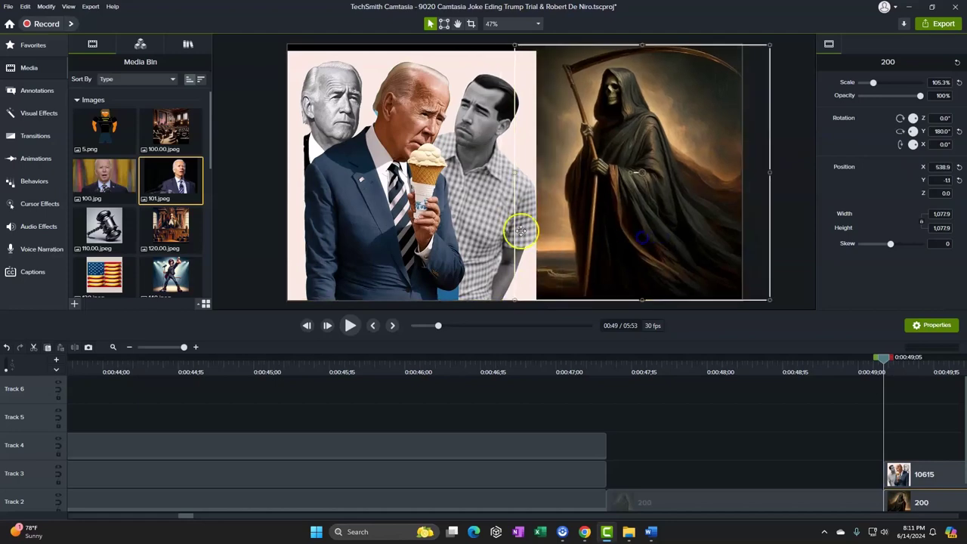
Preview the ice cream and reaper scene, switch to the Trump Trial script in Word and check the cues following the 200 note
{"action": "left_click", "coordinate": [469, 222]}
{"action": "left_click", "coordinate": [350, 326]}
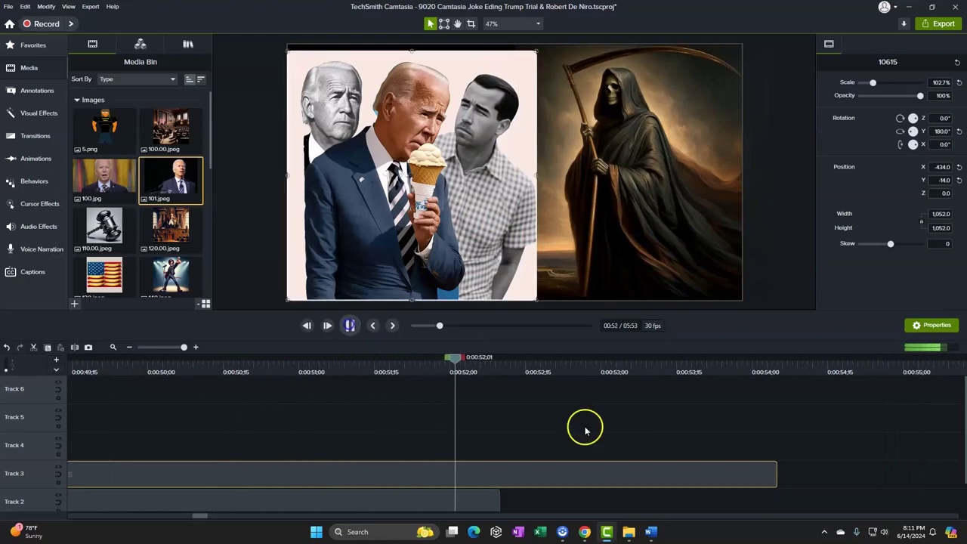
{"action": "left_click", "coordinate": [650, 532]}
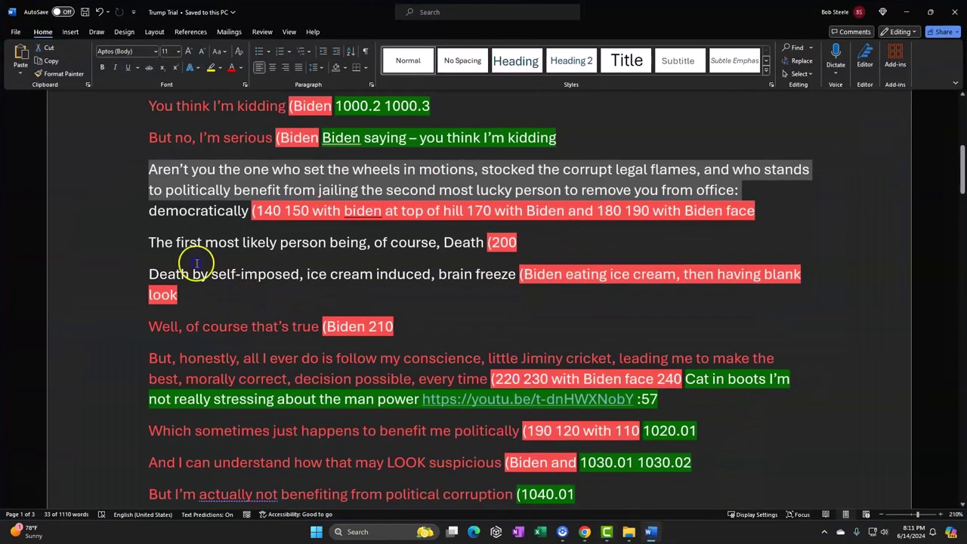
{"action": "left_click", "coordinate": [120, 243]}
{"action": "scroll", "coordinate": [120, 242], "scroll_direction": "down", "scroll_amount": 1}
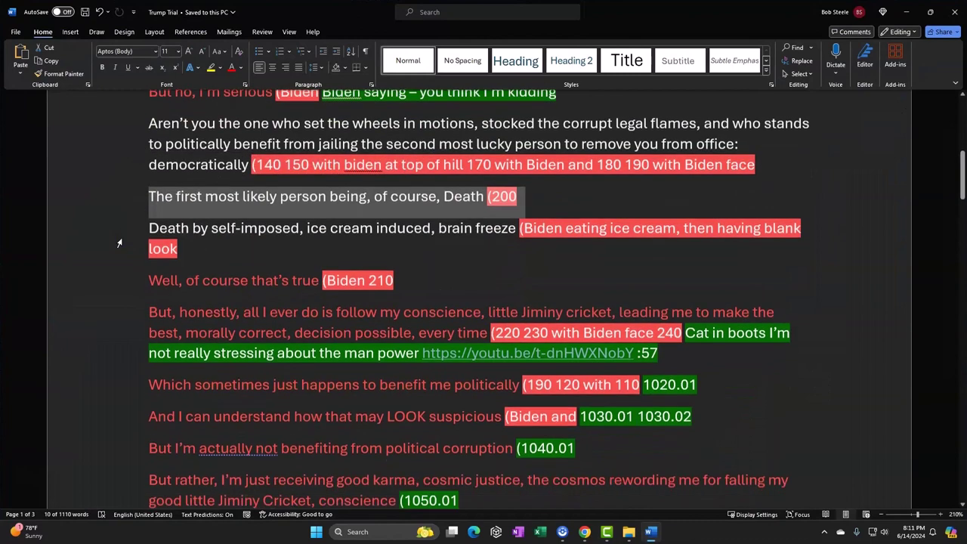
{"action": "scroll", "coordinate": [120, 242], "scroll_direction": "down", "scroll_amount": 1}
{"action": "left_click", "coordinate": [115, 232]}
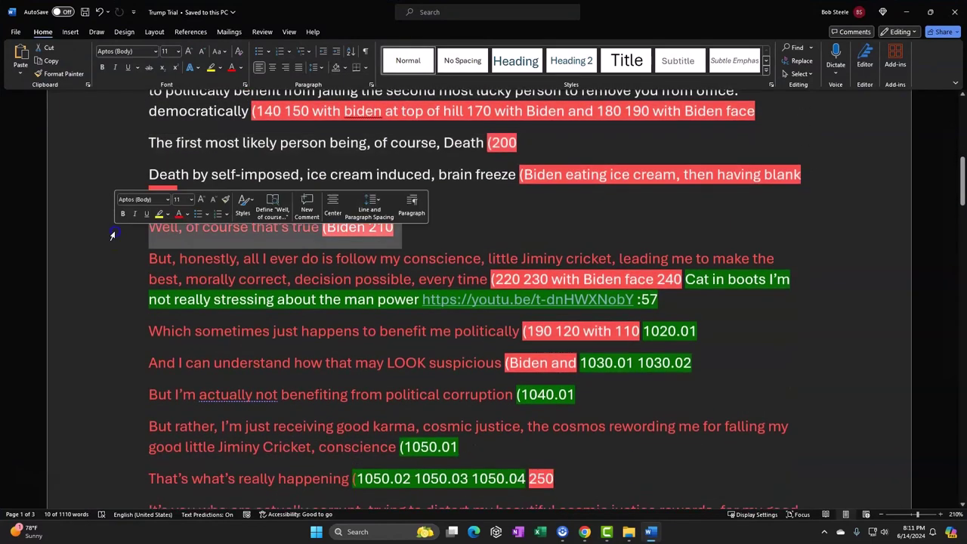
Switch back to Camtasia, play to 0:00:52;25 and end both the 200 and 10615 clips at that point
{"action": "scroll", "coordinate": [198, 280], "scroll_direction": "down", "scroll_amount": 1}
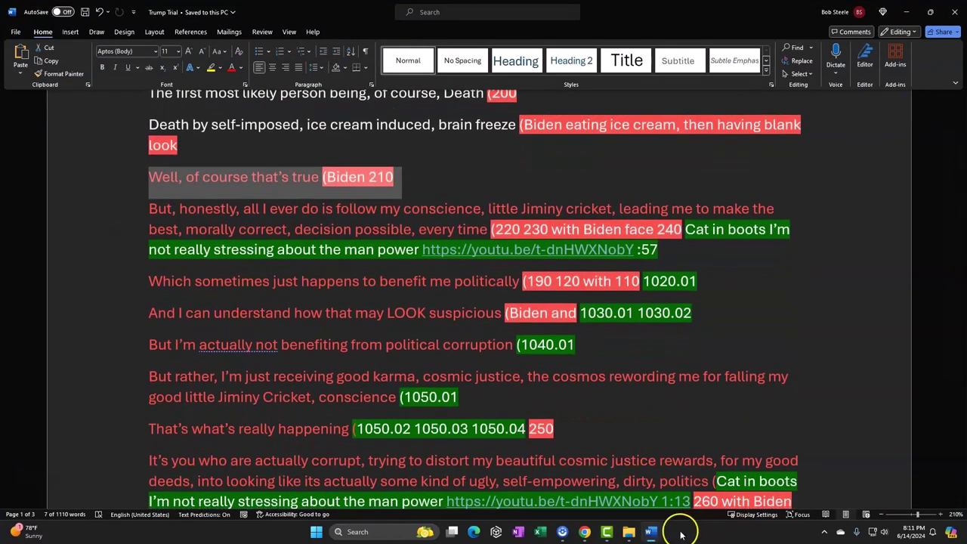
{"action": "left_click", "coordinate": [653, 532]}
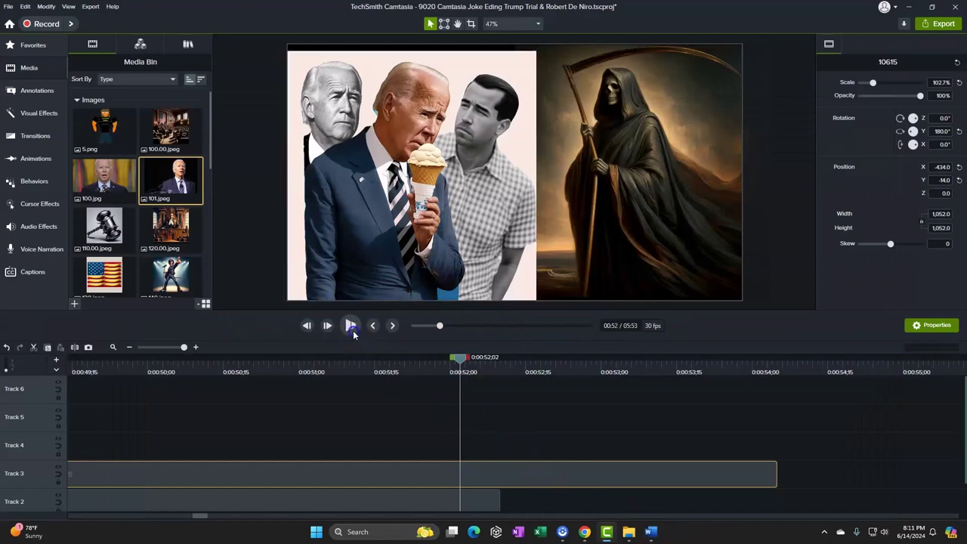
{"action": "left_click", "coordinate": [350, 325]}
{"action": "left_click", "coordinate": [349, 325]}
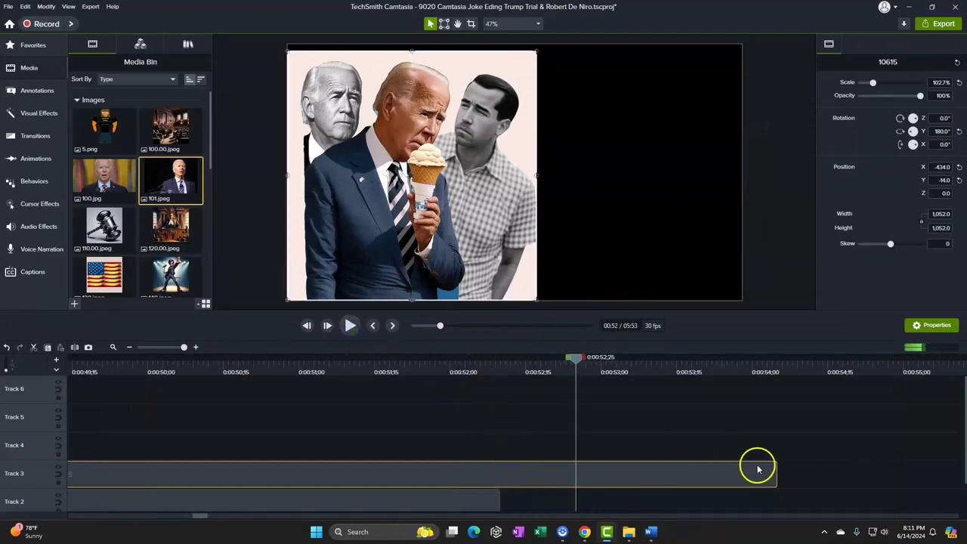
{"action": "left_click", "coordinate": [496, 497]}
{"action": "left_click_drag", "start_coordinate": [572, 497], "coordinate": [576, 497]}
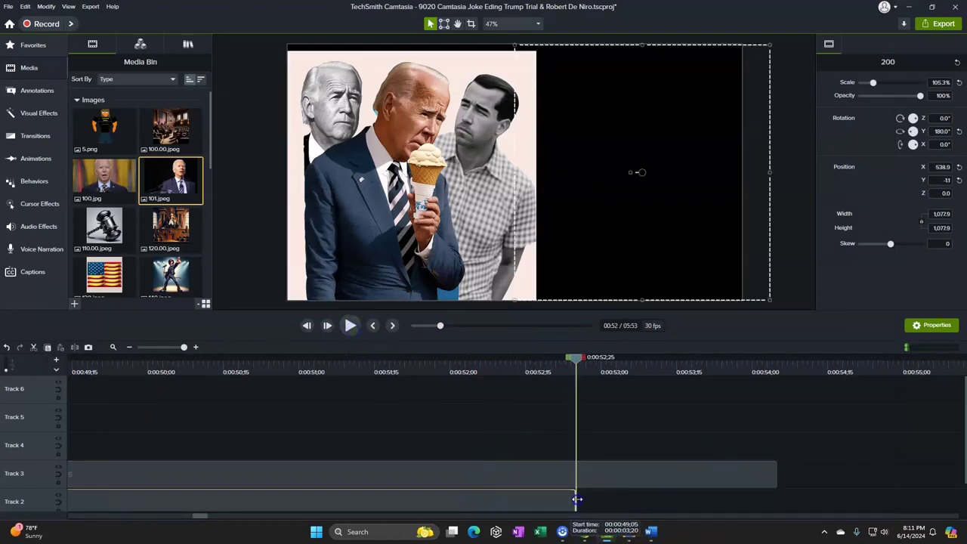
{"action": "left_click_drag", "start_coordinate": [777, 469], "coordinate": [578, 469]}
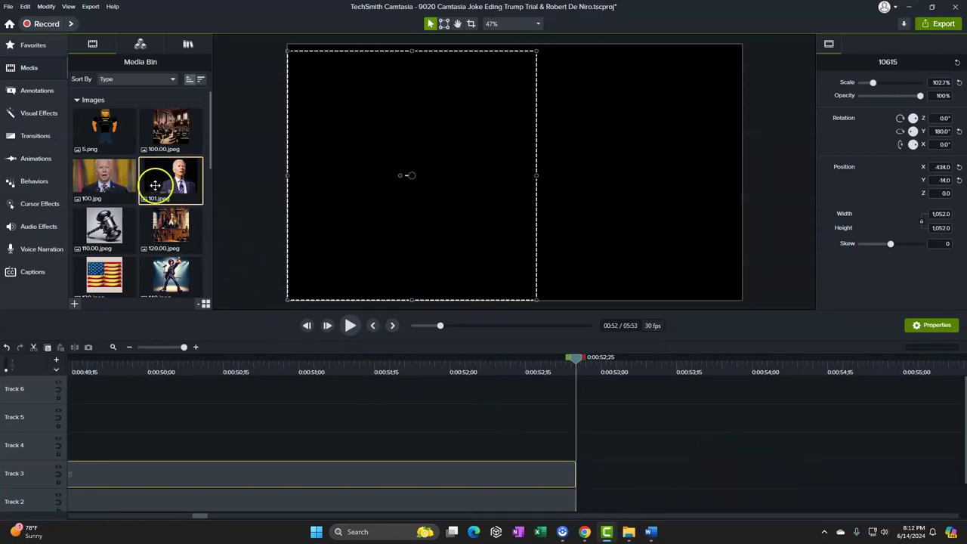
Place image 101 on Track 2 at 0:00:52;25 and apply the Background Removal effect to it
{"action": "left_click_drag", "start_coordinate": [153, 181], "coordinate": [589, 500]}
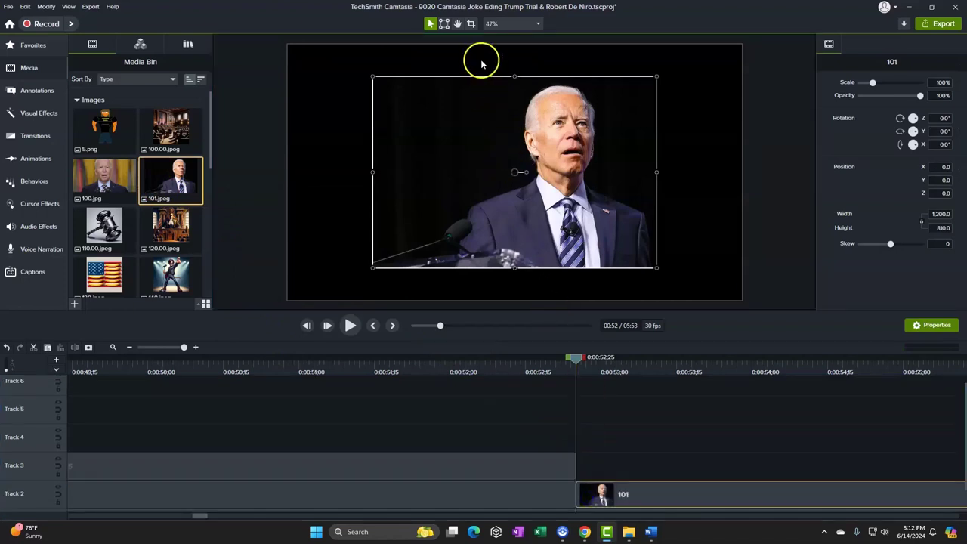
{"action": "left_click", "coordinate": [34, 115]}
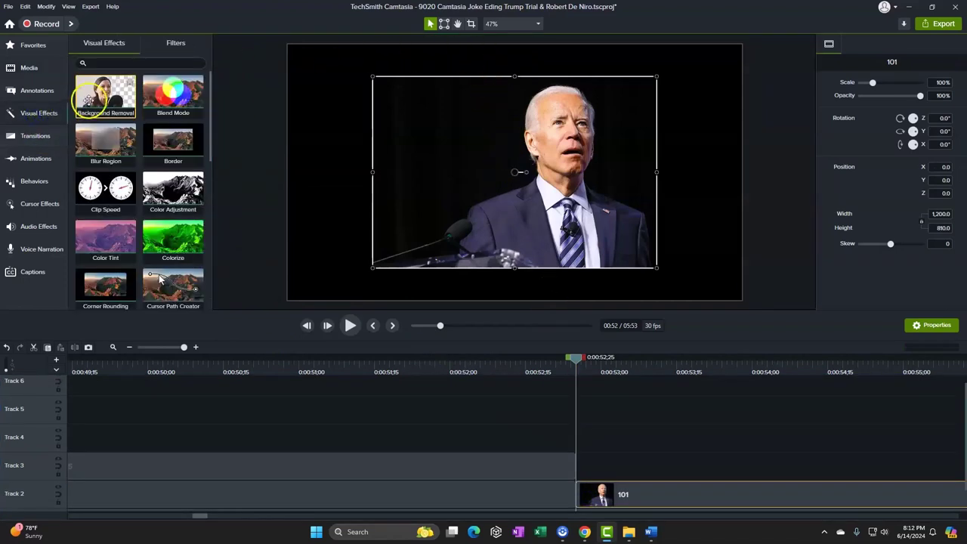
{"action": "left_click_drag", "start_coordinate": [89, 98], "coordinate": [680, 492]}
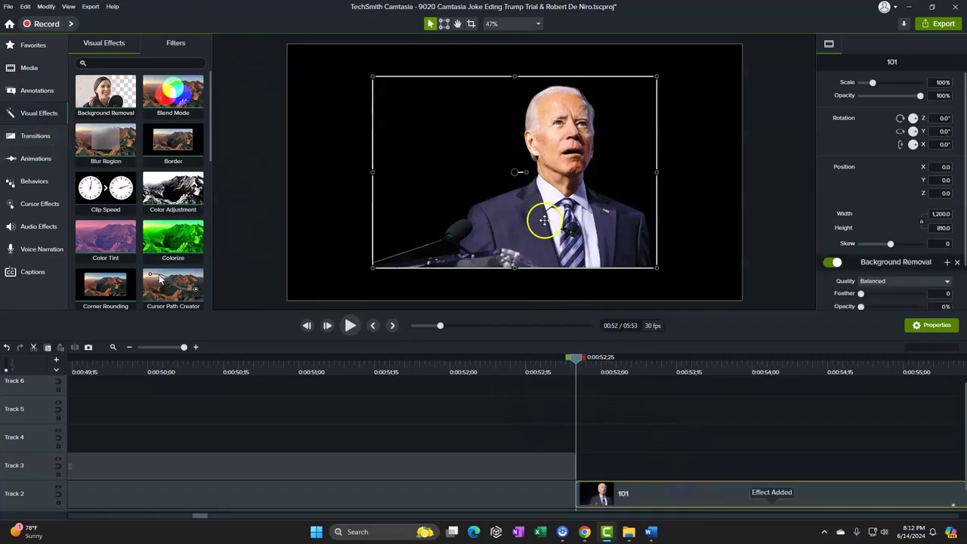
Crop the left side off image 101, then scale it to 136% and position it at about X -394, Y -11
{"action": "left_click", "coordinate": [470, 23]}
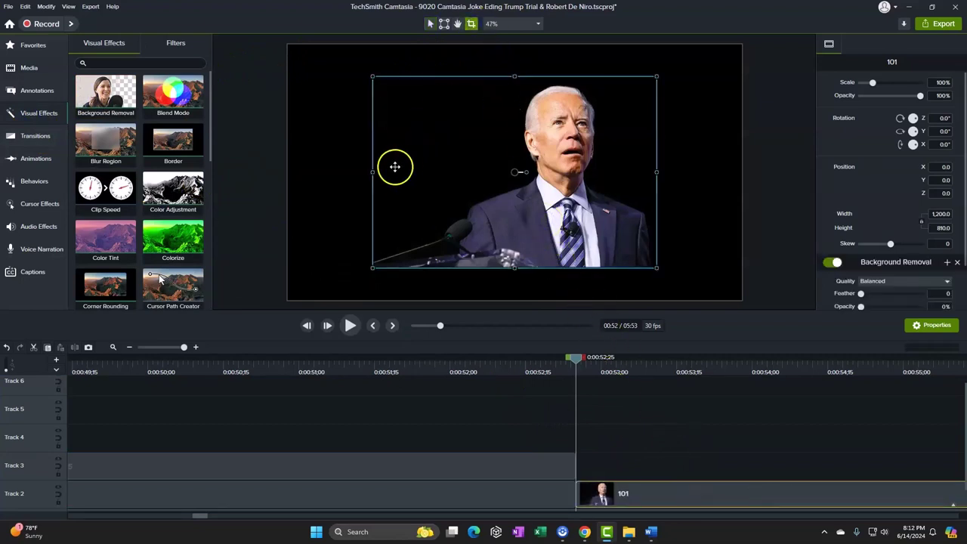
{"action": "left_click_drag", "start_coordinate": [373, 173], "coordinate": [470, 182]}
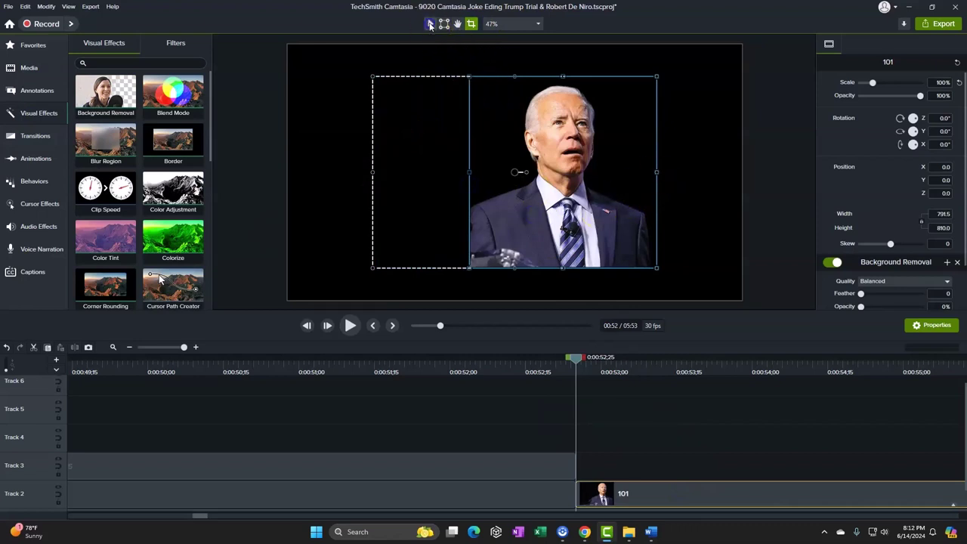
{"action": "left_click", "coordinate": [506, 178]}
{"action": "scroll", "coordinate": [542, 201], "scroll_direction": "up", "scroll_amount": 4}
{"action": "left_click_drag", "start_coordinate": [543, 201], "coordinate": [526, 236]}
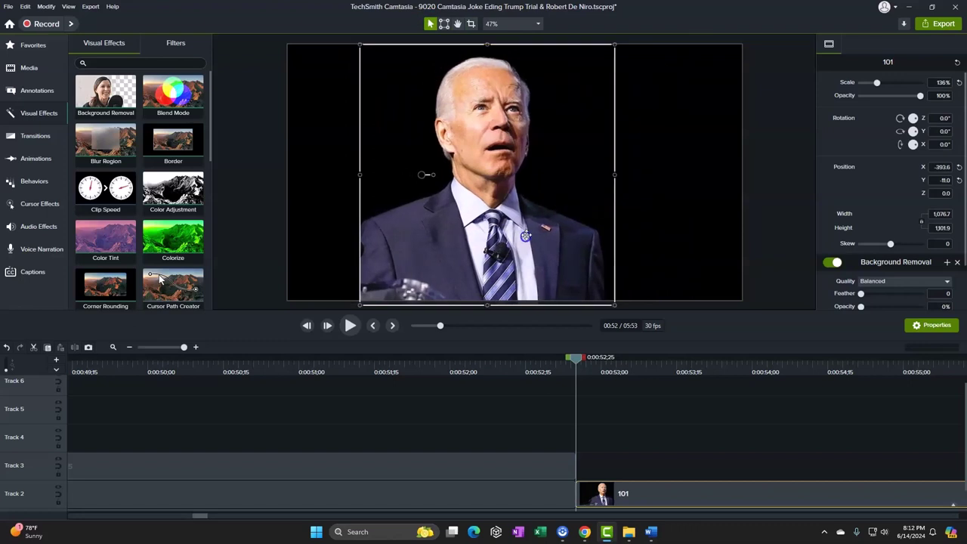
Add the Jump And Fall behavior to the 101 clip and preview its bounce-in
{"action": "left_click", "coordinate": [30, 182]}
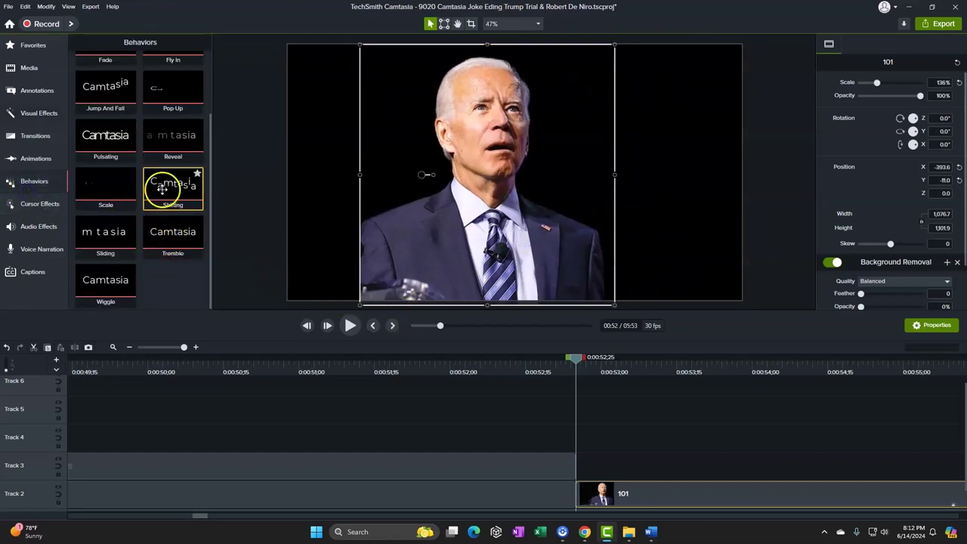
{"action": "scroll", "coordinate": [167, 219], "scroll_direction": "up", "scroll_amount": 2}
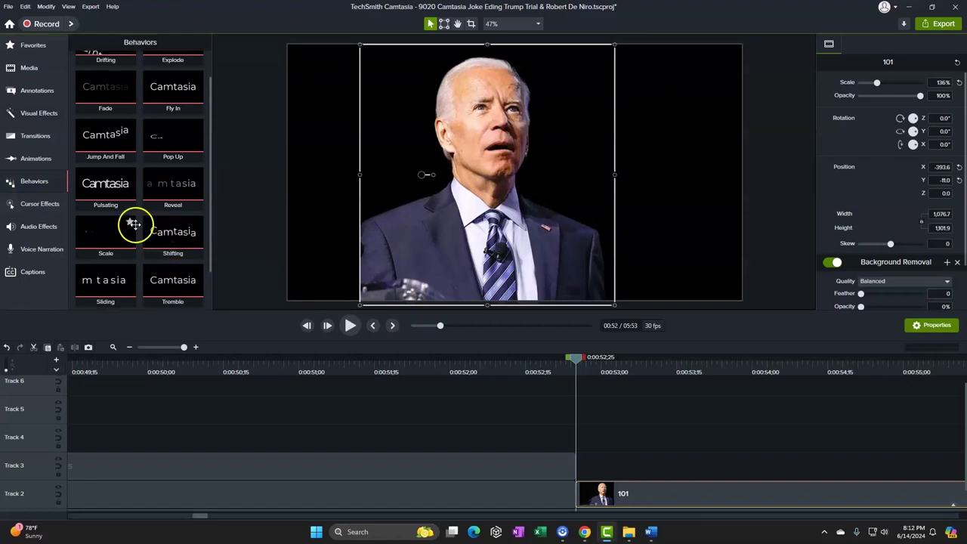
{"action": "left_click_drag", "start_coordinate": [110, 140], "coordinate": [677, 492]}
{"action": "left_click", "coordinate": [350, 325]}
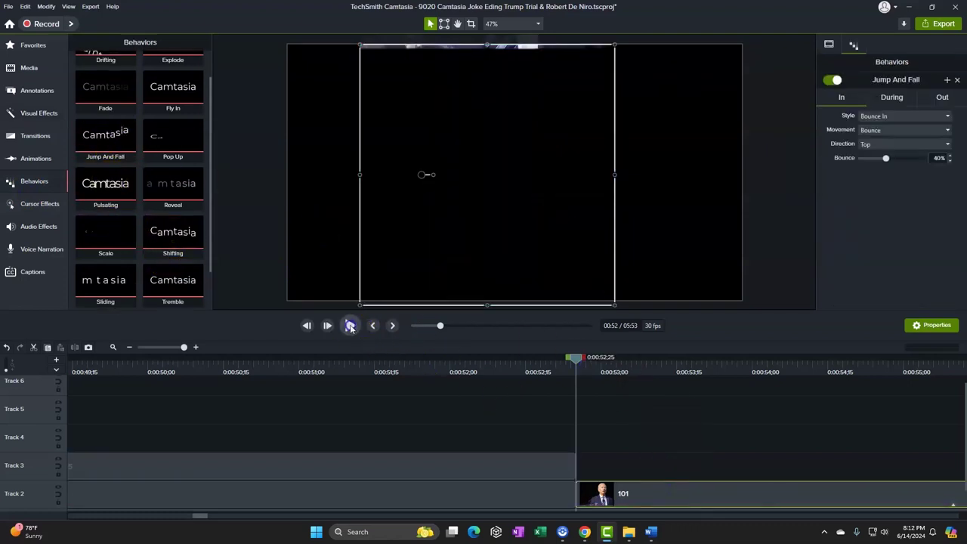
{"action": "key", "text": "space"}
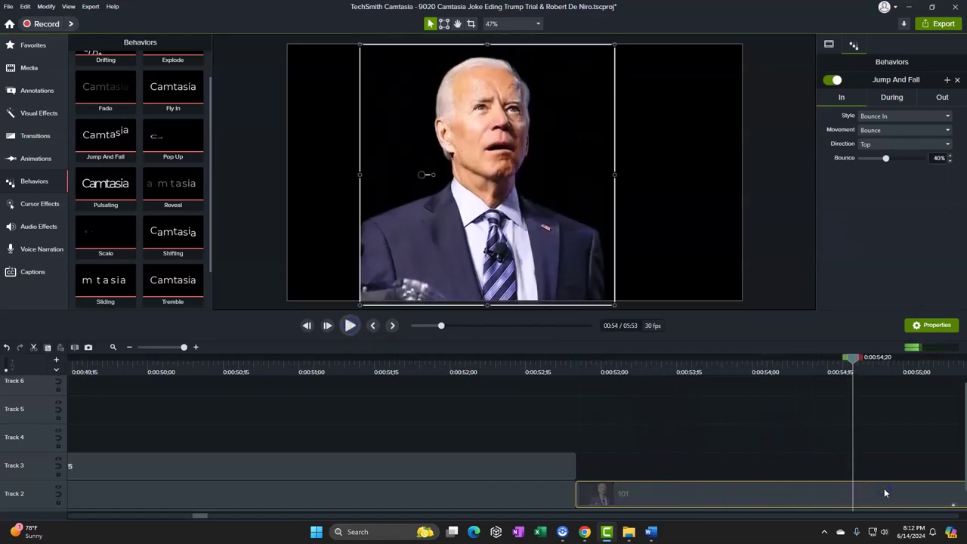
Extend the 101 clip to about 0:00:58;23 and split it at 0:00:54;18, with the second piece slightly enlarged
{"action": "left_click_drag", "start_coordinate": [856, 360], "coordinate": [314, 409]}
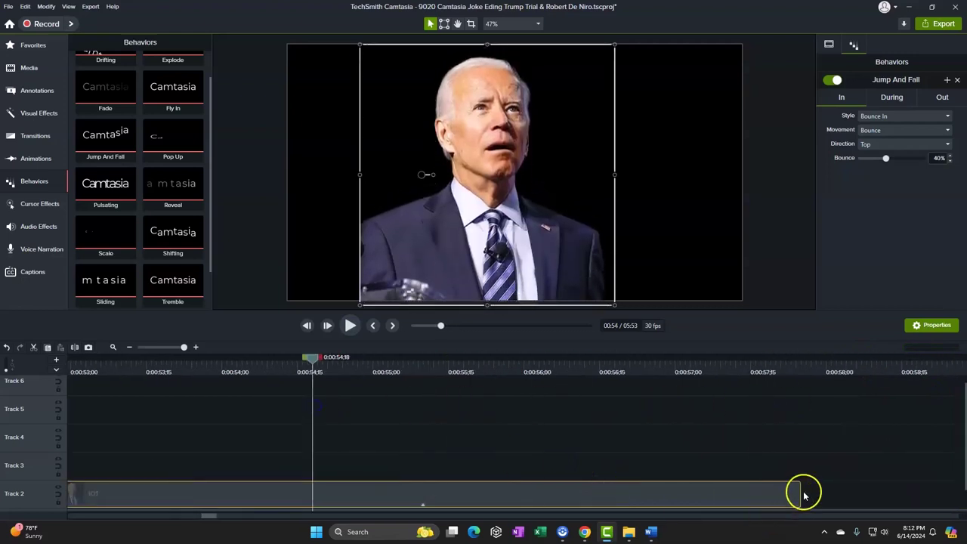
{"action": "left_click_drag", "start_coordinate": [799, 492], "coordinate": [941, 492]}
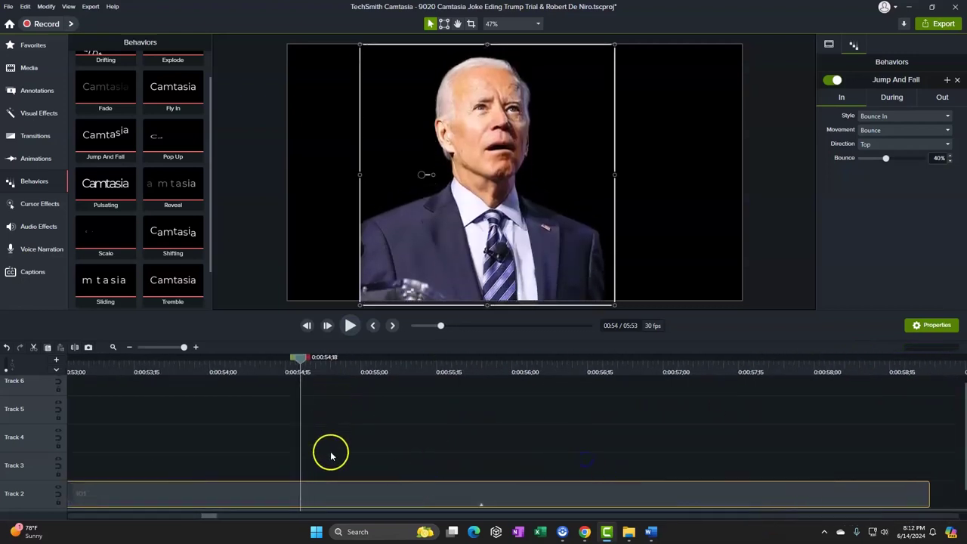
{"action": "key", "text": "s"}
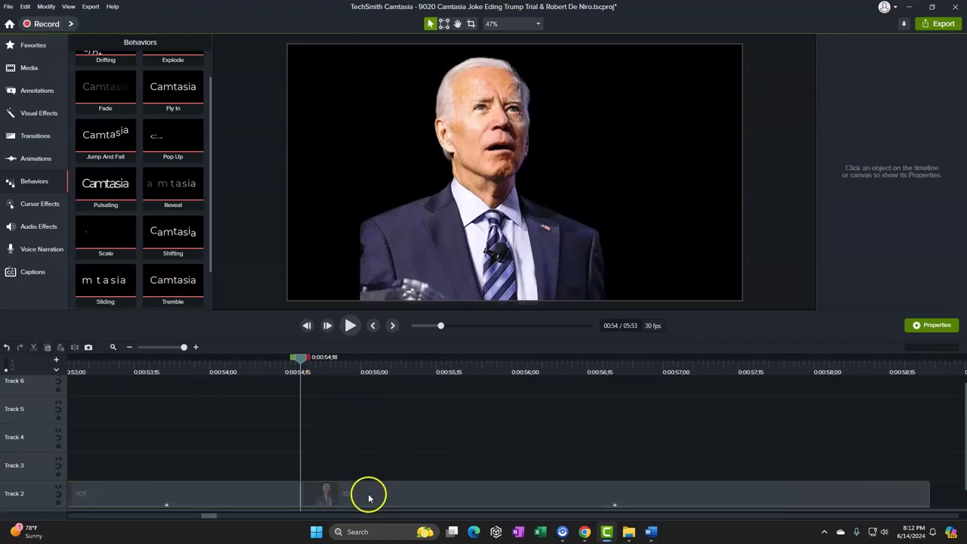
{"action": "left_click", "coordinate": [367, 494]}
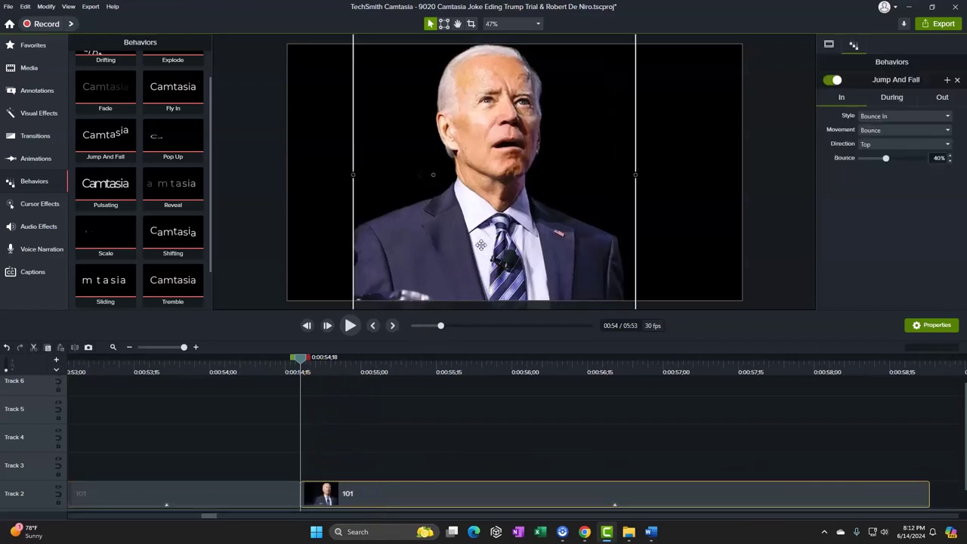
Split the 101 clip at 0:00:55;14 and enlarge the following piece, shifting it down to keep the head in frame
{"action": "left_click_drag", "start_coordinate": [294, 361], "coordinate": [432, 386]}
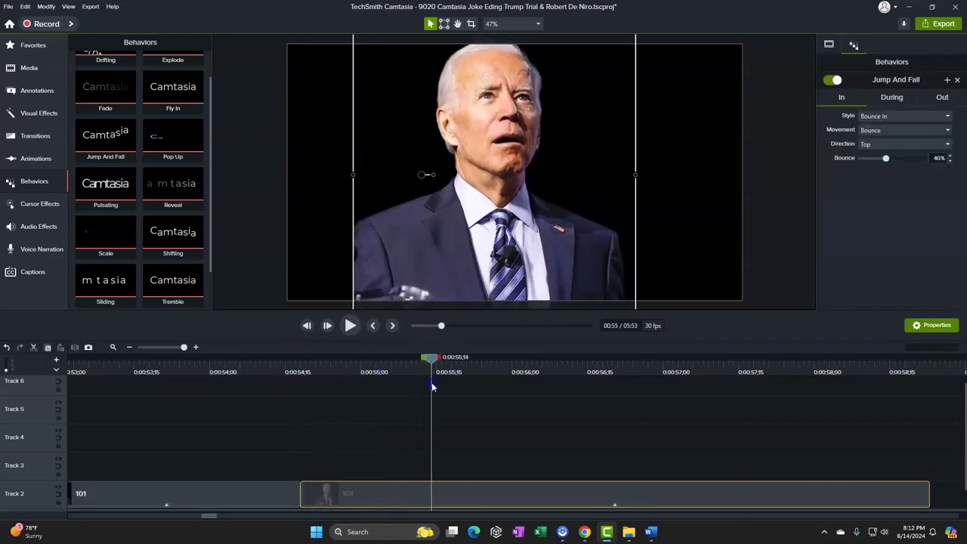
{"action": "key", "text": "s"}
{"action": "left_click", "coordinate": [506, 253]}
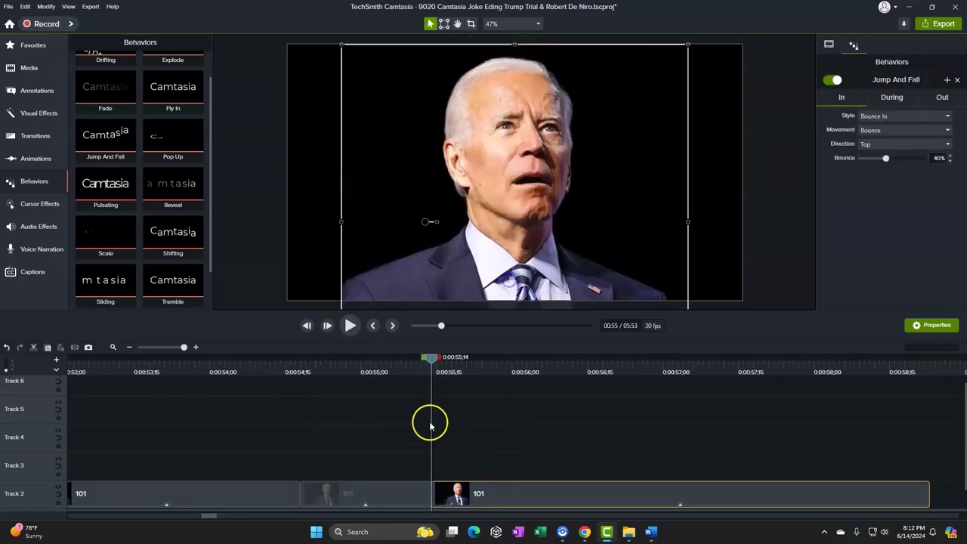
Split the 101 clip at 0:00:56;07 and enlarge the following piece until it reaches the canvas's right edge
{"action": "left_click_drag", "start_coordinate": [430, 359], "coordinate": [547, 359]}
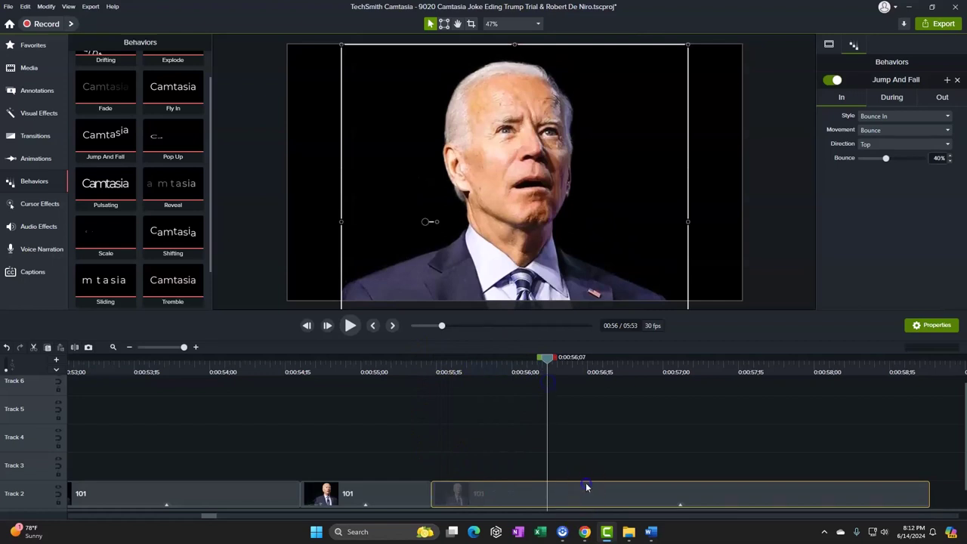
{"action": "left_click", "coordinate": [566, 378]}
{"action": "key", "text": "s"}
{"action": "left_click", "coordinate": [526, 250]}
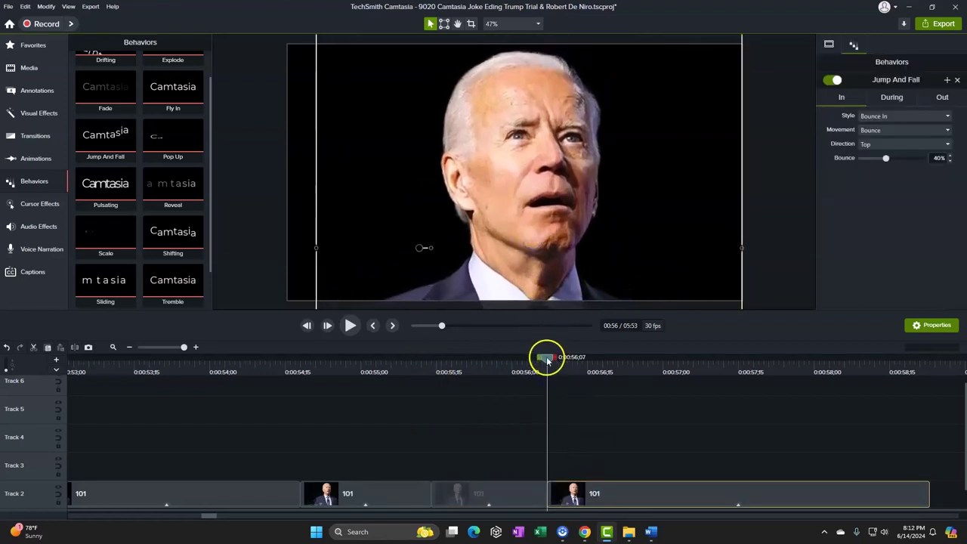
Split the 101 clip at 0:00:57;00 and enlarge the last piece so the face fills the canvas height
{"action": "left_click_drag", "start_coordinate": [547, 360], "coordinate": [664, 359]}
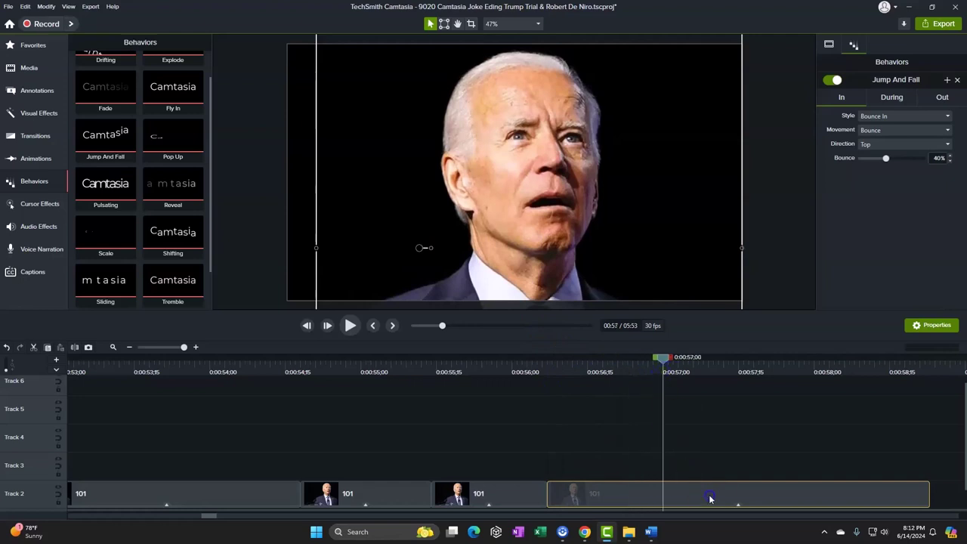
{"action": "key", "text": "s"}
{"action": "left_click", "coordinate": [500, 204]}
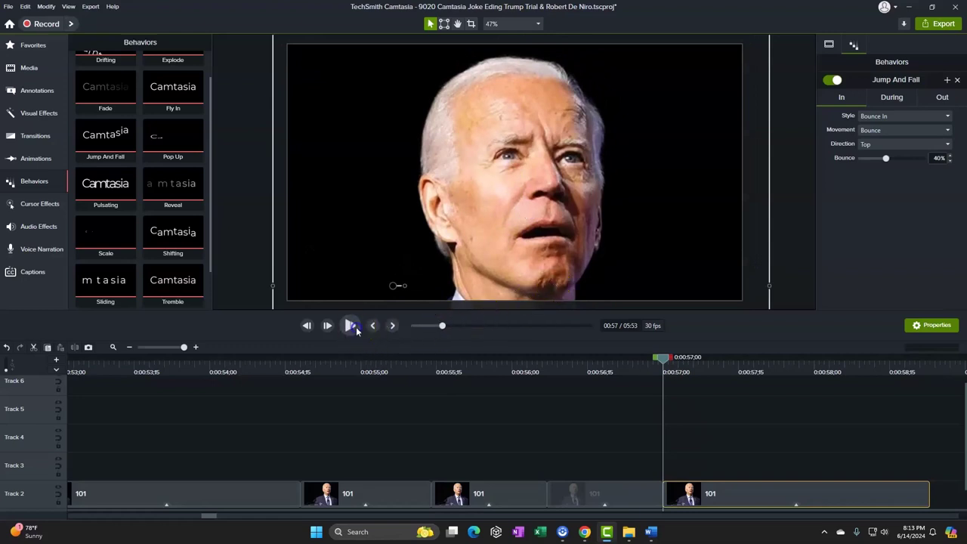
Play past the last 101 clip, check the script's "But, honestly" line in Word and return to Camtasia
{"action": "left_click", "coordinate": [355, 327]}
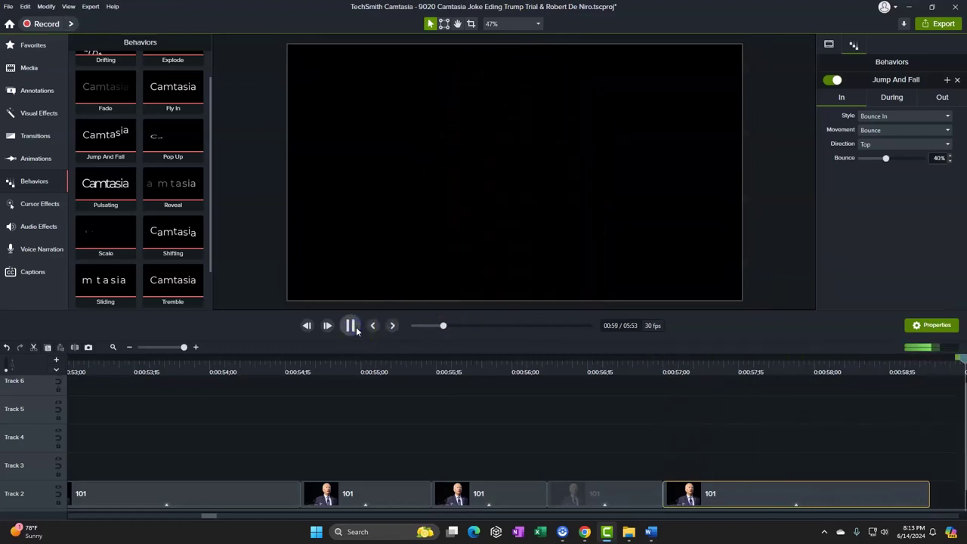
{"action": "left_click", "coordinate": [351, 325]}
{"action": "scroll", "coordinate": [328, 415], "scroll_direction": "down", "scroll_amount": 1}
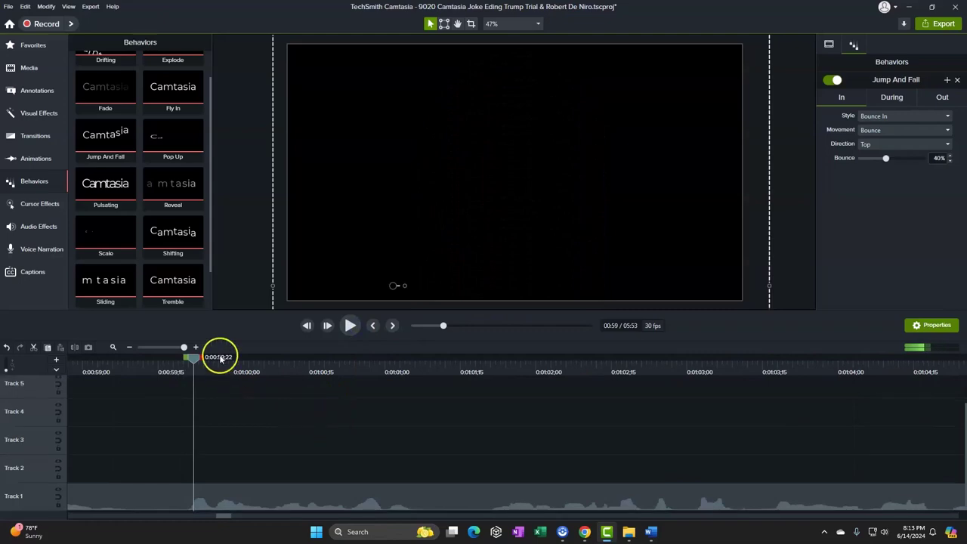
{"action": "left_click", "coordinate": [649, 533]}
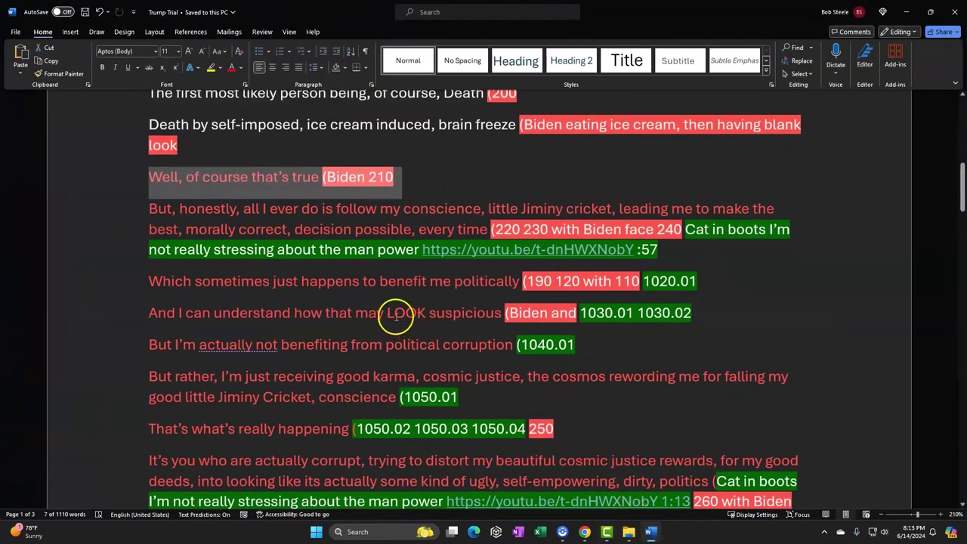
{"action": "left_click", "coordinate": [129, 222]}
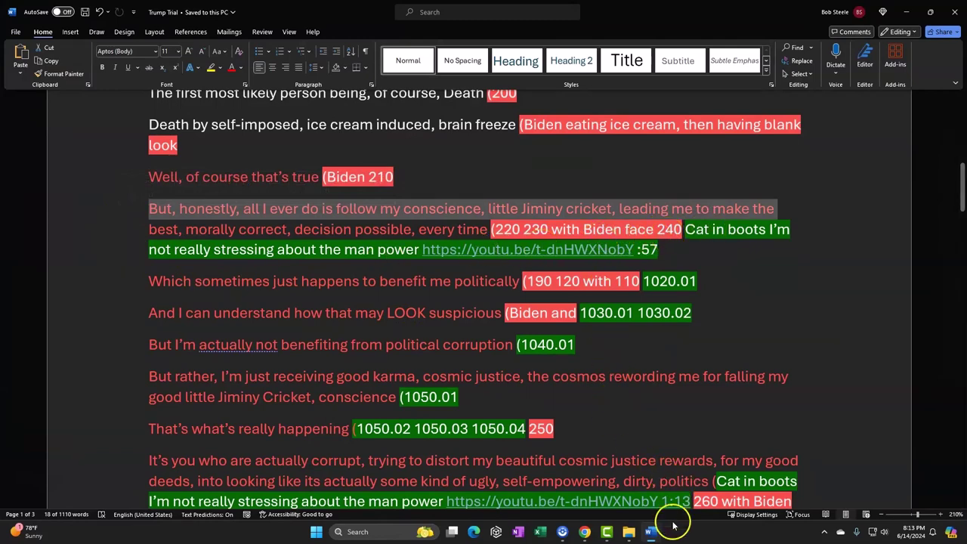
{"action": "left_click", "coordinate": [650, 532]}
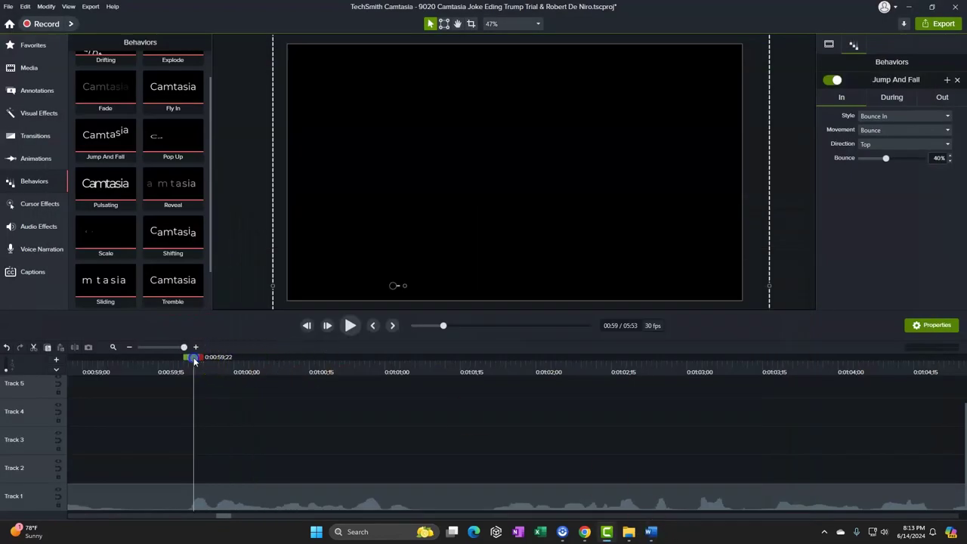
Replay the audio from 0:00:57;14 and extend the end of the last 101 clip on Track 2
{"action": "key", "text": "ctrl+v"}
{"action": "left_click", "coordinate": [255, 397]}
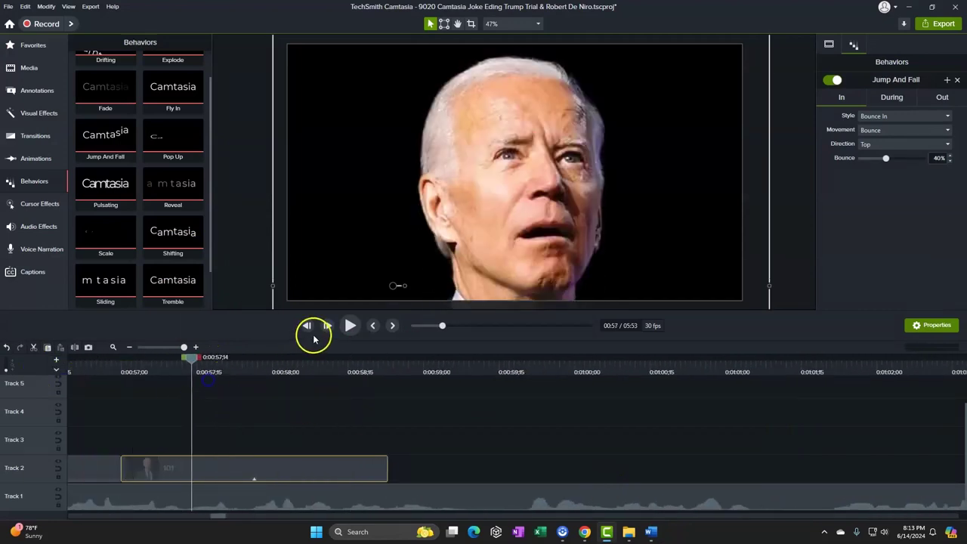
{"action": "left_click", "coordinate": [352, 326]}
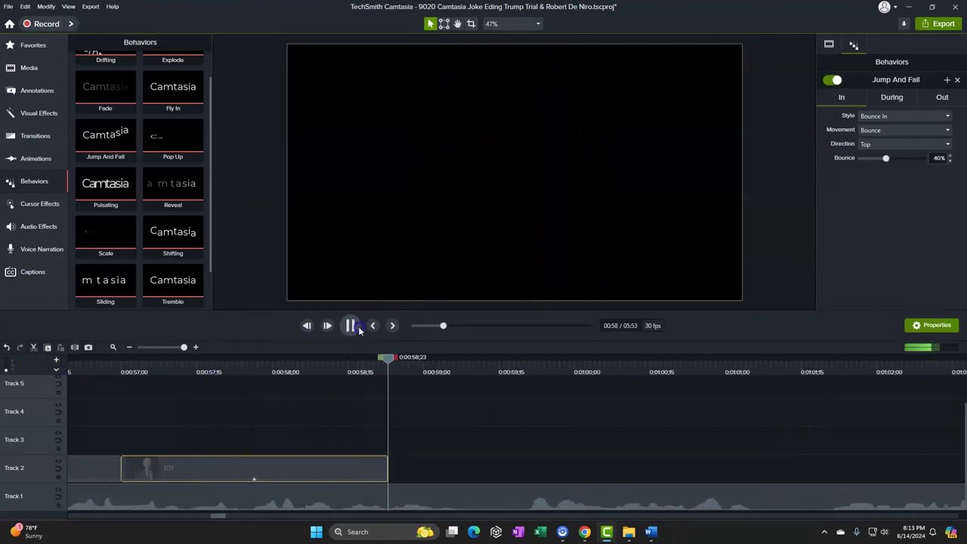
{"action": "left_click", "coordinate": [411, 443]}
{"action": "left_click_drag", "start_coordinate": [391, 470], "coordinate": [484, 469]}
Check the image numbers for the "But, honestly" line in the Word script and select image 230 in the AI Images folder
{"action": "left_click", "coordinate": [650, 532]}
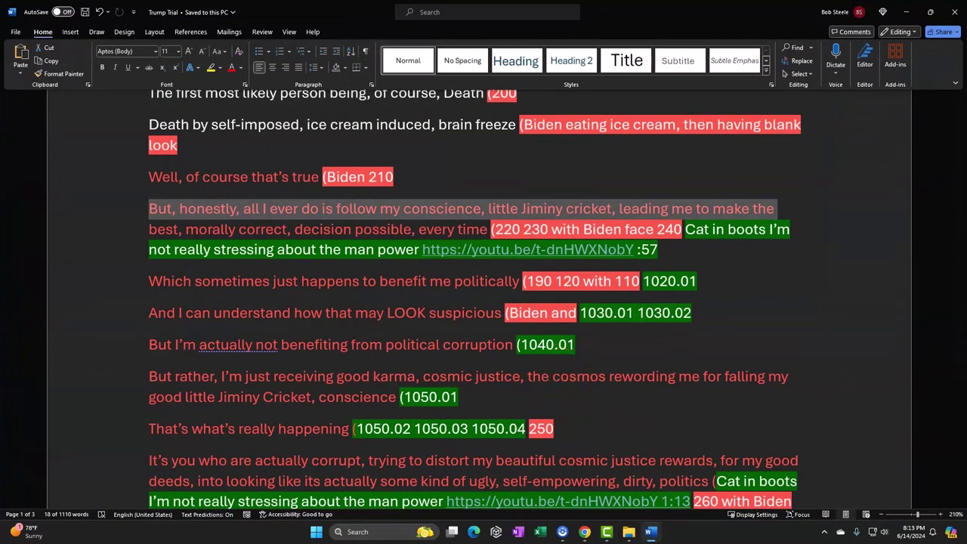
{"action": "left_click", "coordinate": [628, 533]}
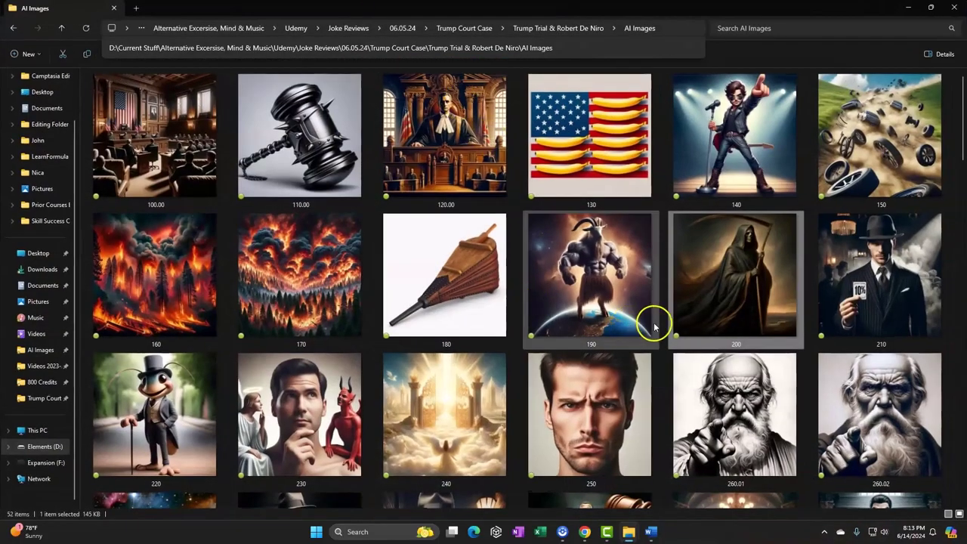
{"action": "left_click", "coordinate": [317, 397]}
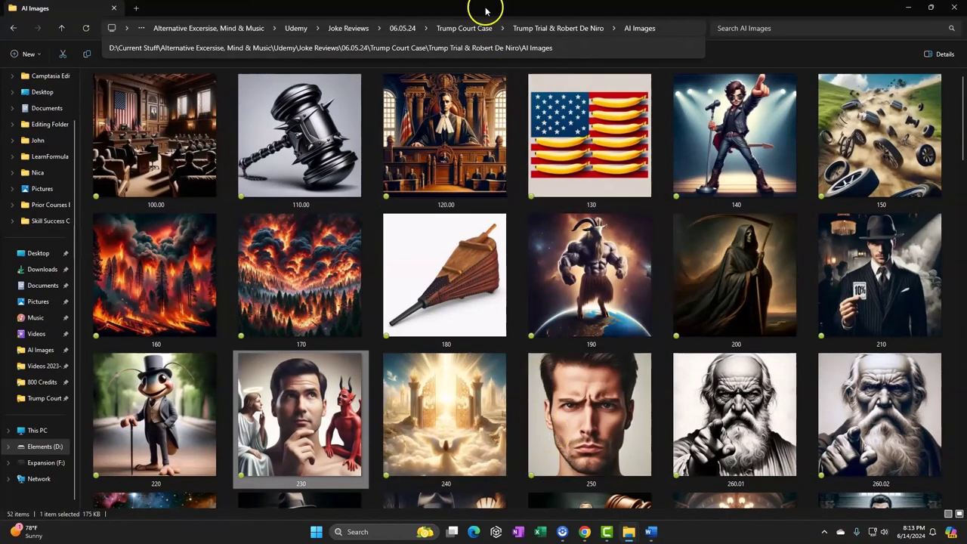
{"action": "key", "text": "super+Down"}
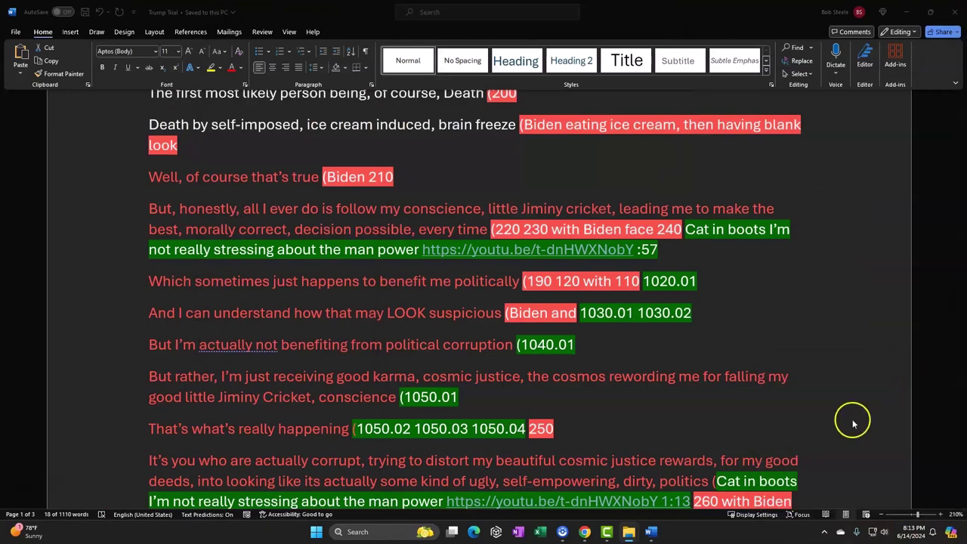
{"action": "left_click", "coordinate": [656, 535]}
{"action": "left_click", "coordinate": [656, 535]}
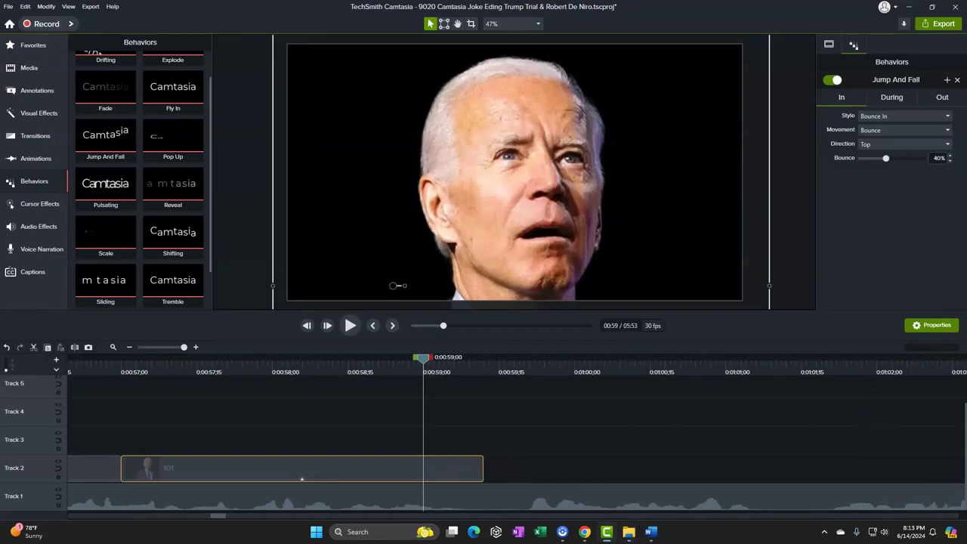
Import image 230 into the Camtasia timeline despite the external-drive warning and place it on Track 2 directly after the last 101 clip
{"action": "left_click_drag", "start_coordinate": [527, 472], "coordinate": [525, 472]}
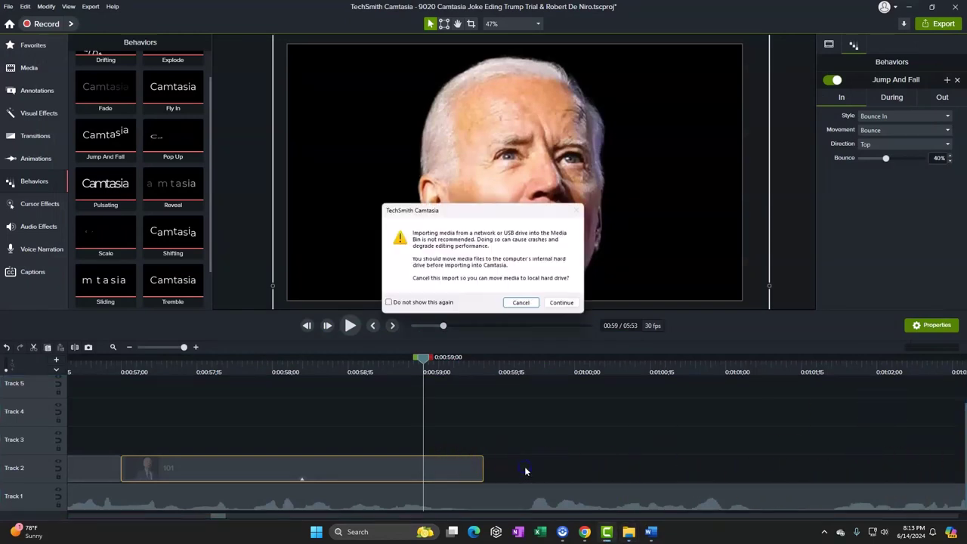
{"action": "left_click", "coordinate": [563, 304]}
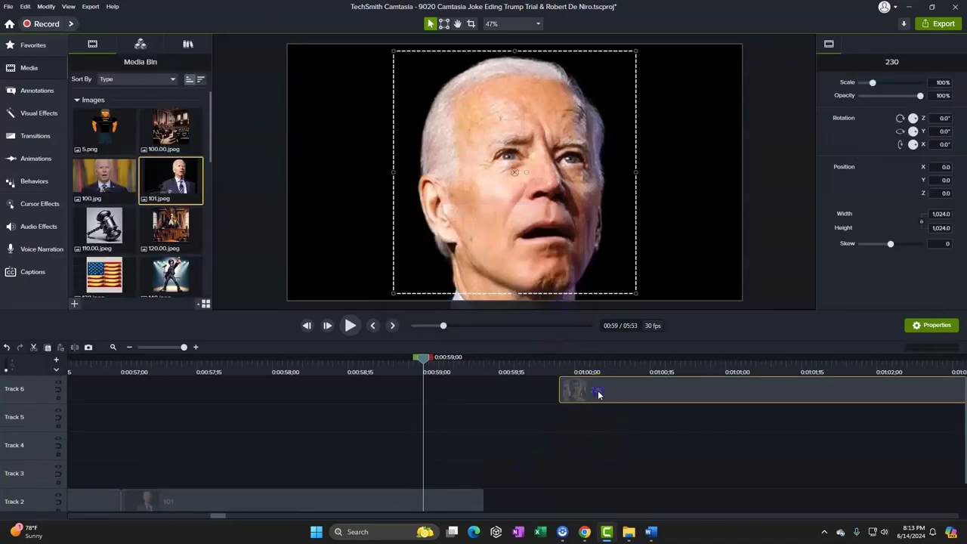
{"action": "left_click_drag", "start_coordinate": [598, 394], "coordinate": [525, 499]}
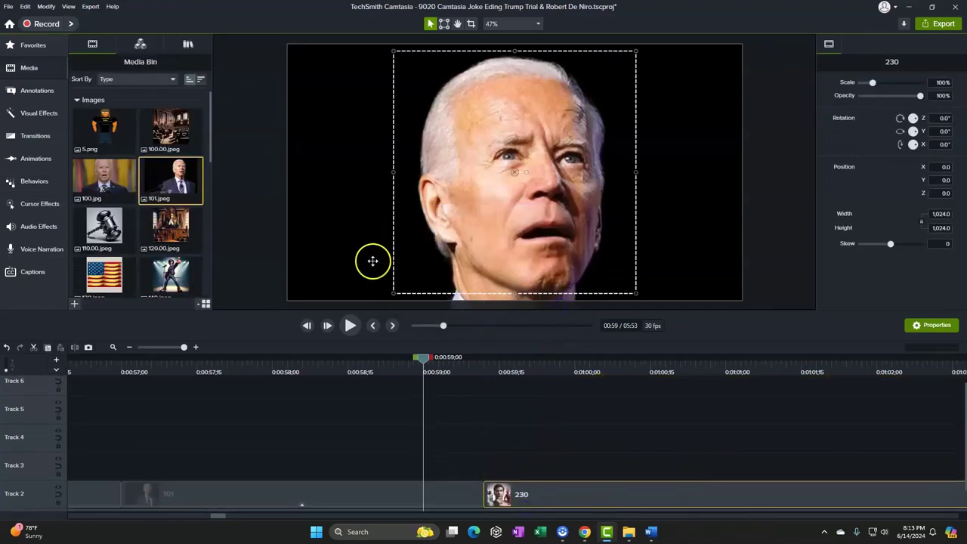
Add image 101 on Track 3 above the 230 clip and apply Background Removal to it
{"action": "left_click_drag", "start_coordinate": [273, 284], "coordinate": [529, 471]}
{"action": "left_click_drag", "start_coordinate": [423, 359], "coordinate": [515, 379]}
{"action": "left_click", "coordinate": [38, 113]}
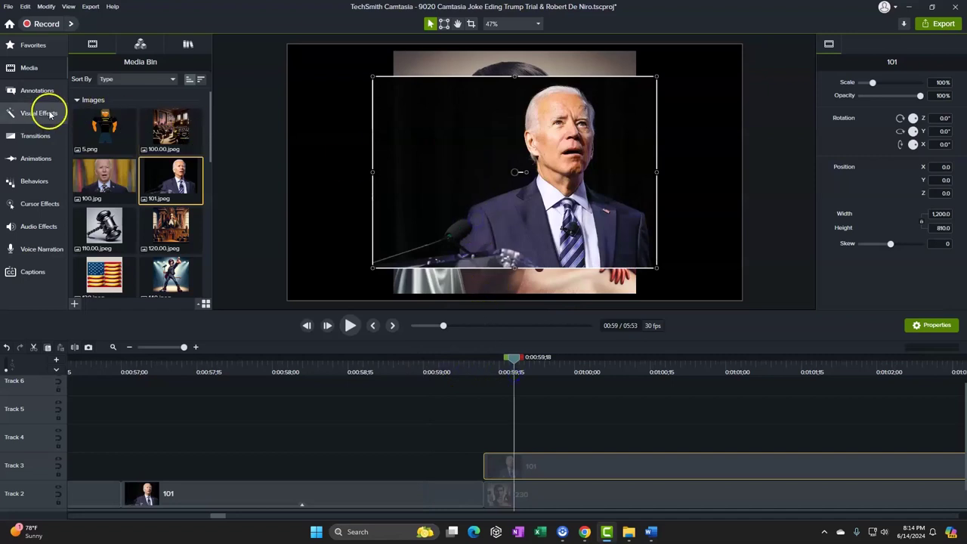
{"action": "left_click", "coordinate": [322, 247]}
{"action": "left_click_drag", "start_coordinate": [106, 94], "coordinate": [550, 464]}
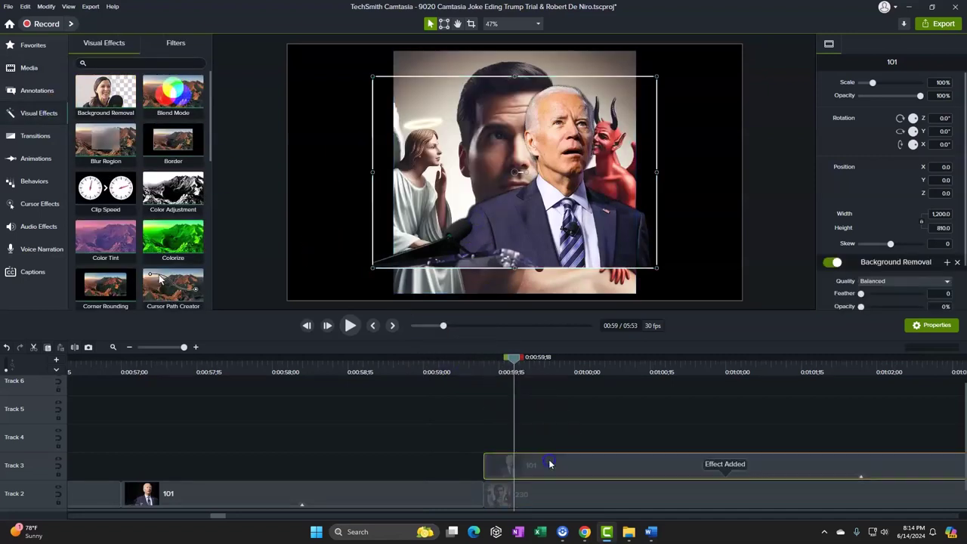
Crop the Track 3 image 101 to the head, about 335 by 472, and scale it to about 167% over the thinking man's face
{"action": "left_click", "coordinate": [469, 24]}
{"action": "left_click_drag", "start_coordinate": [375, 173], "coordinate": [521, 170]}
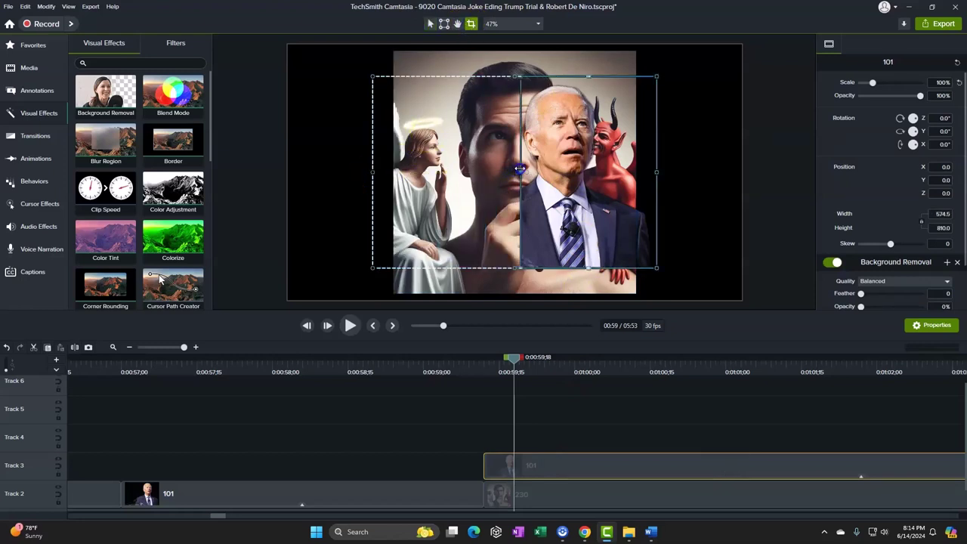
{"action": "left_click_drag", "start_coordinate": [658, 269], "coordinate": [632, 190]}
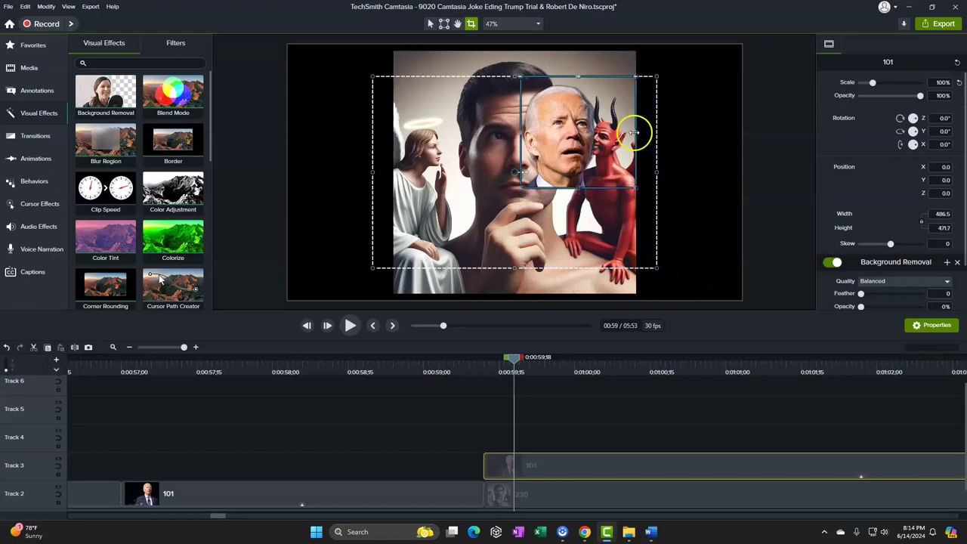
{"action": "left_click_drag", "start_coordinate": [634, 133], "coordinate": [613, 130]}
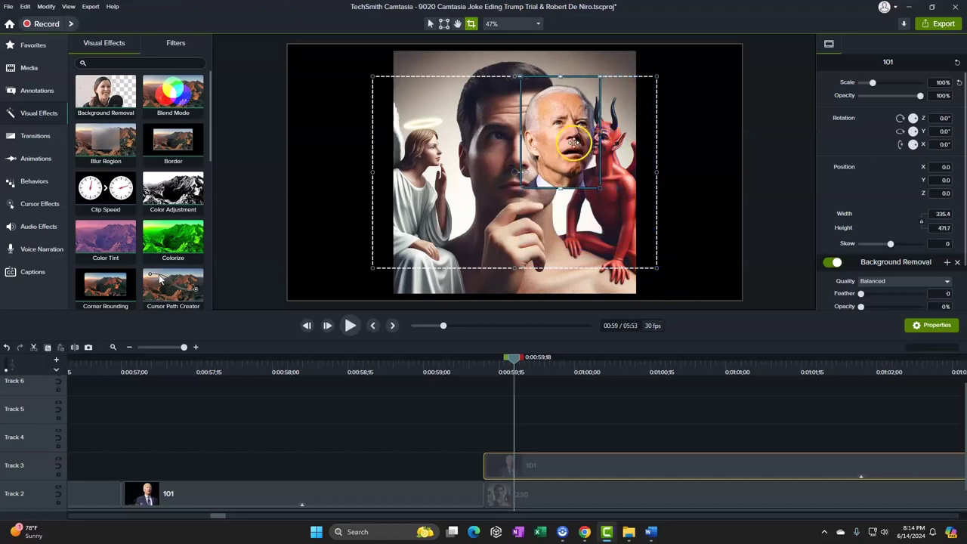
{"action": "left_click", "coordinate": [431, 25]}
{"action": "left_click_drag", "start_coordinate": [570, 132], "coordinate": [513, 175]}
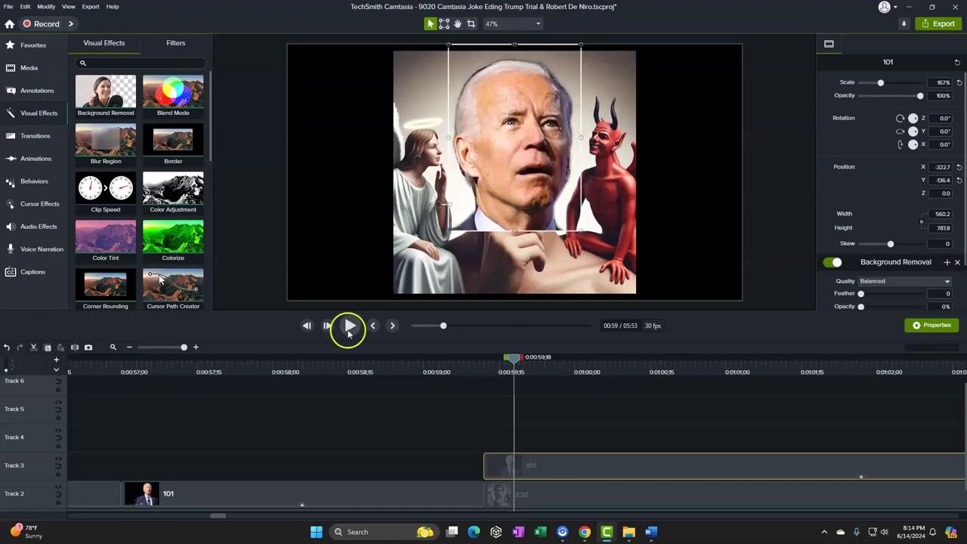
Play on to 0:01:01;13 and split the 101 and 230 clips there
{"action": "left_click", "coordinate": [350, 327]}
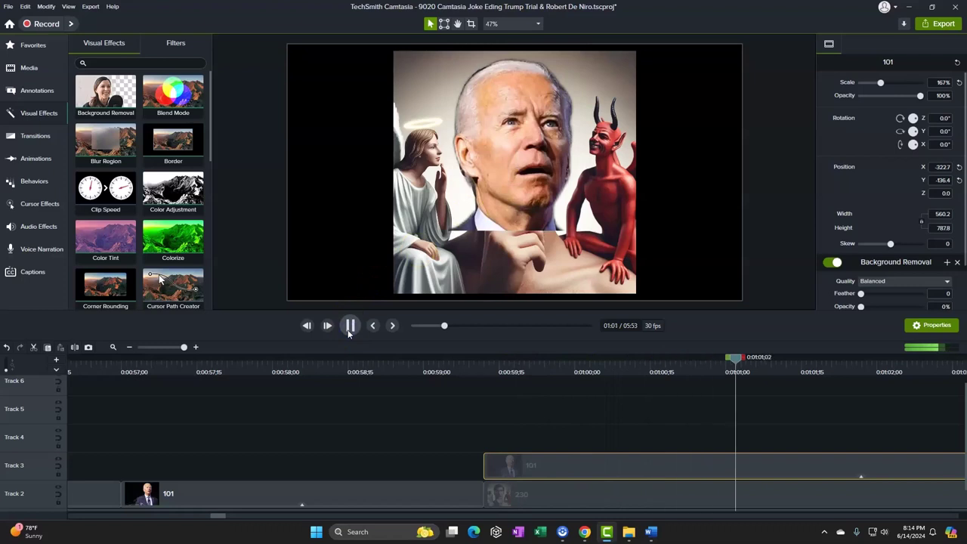
{"action": "left_click", "coordinate": [671, 460]}
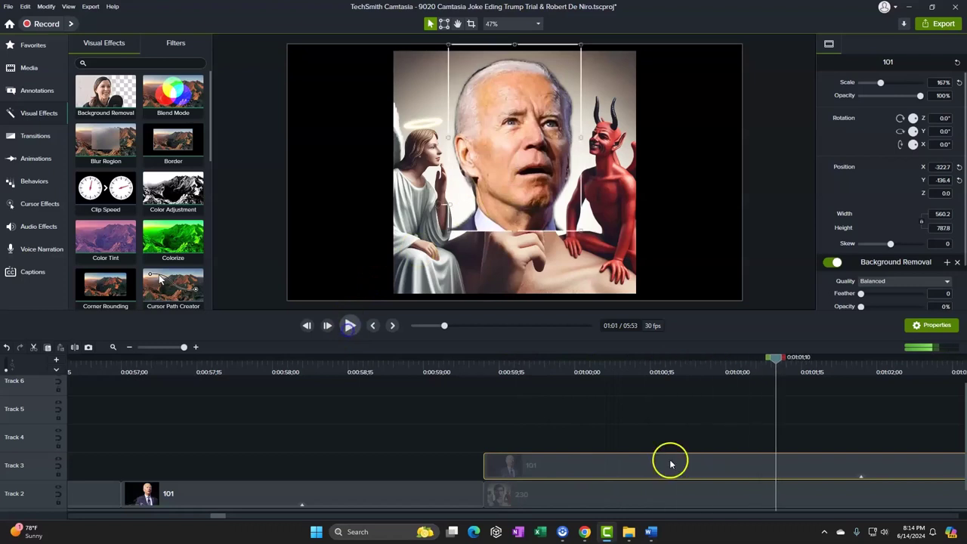
{"action": "left_click", "coordinate": [828, 497]}
{"action": "key", "text": "s"}
Group the 101 and 230 pieces after 0:01:01;13 and move the group to the canvas's left edge
{"action": "left_click", "coordinate": [836, 458]}
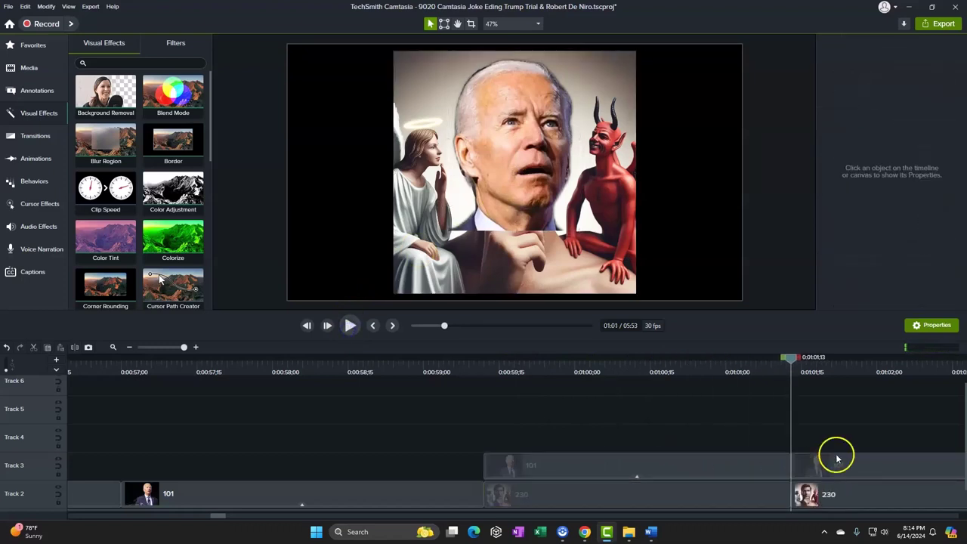
{"action": "left_click", "coordinate": [846, 489], "text": "ctrl"}
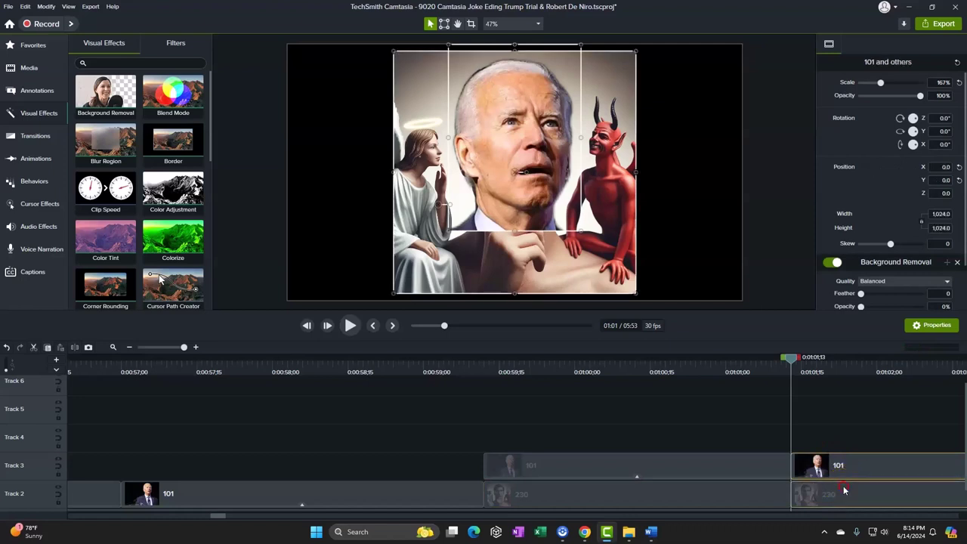
{"action": "right_click", "coordinate": [845, 490]}
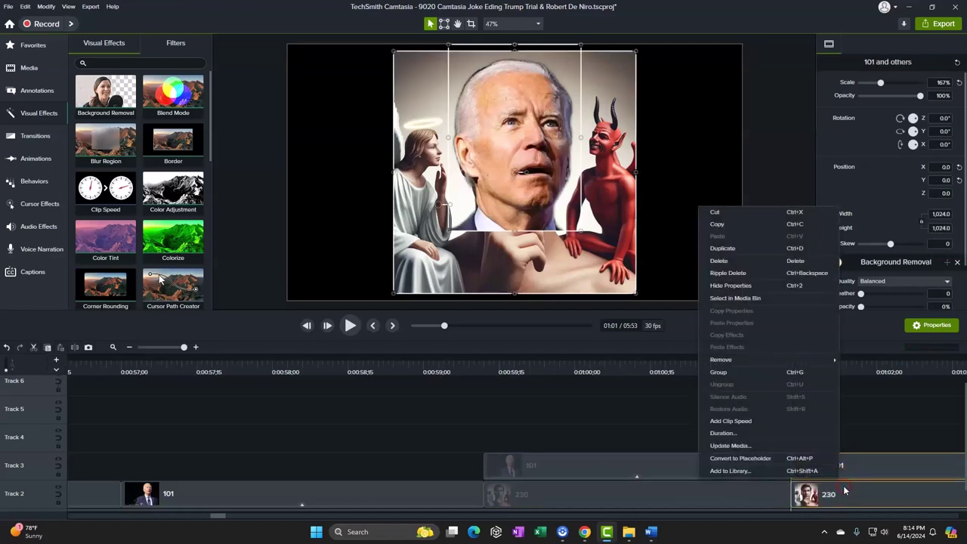
{"action": "left_click", "coordinate": [768, 373]}
{"action": "left_click_drag", "start_coordinate": [592, 250], "coordinate": [493, 250]}
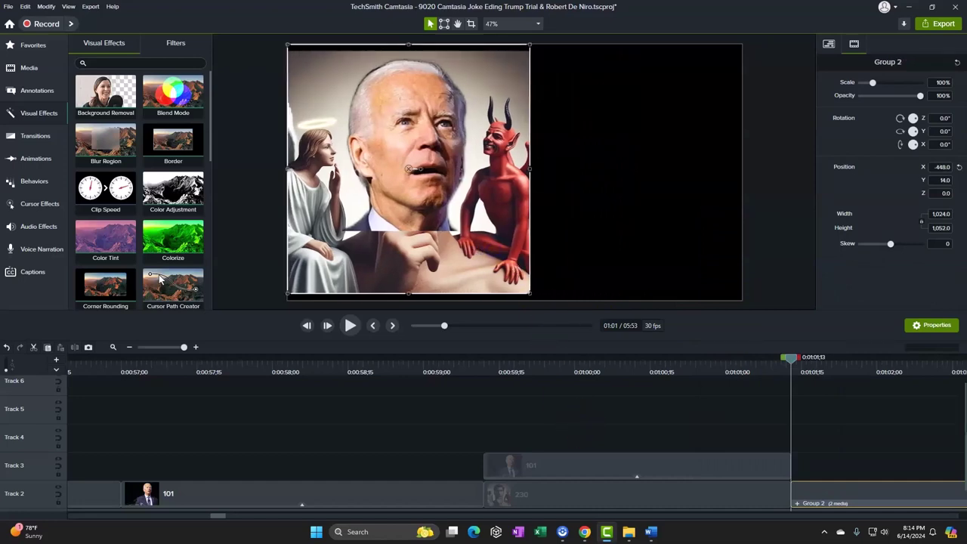
Import image 220, place it on Track 3 at 0:01:01;13 and move it to the canvas's lower right corner
{"action": "left_click_drag", "start_coordinate": [864, 464], "coordinate": [844, 464]}
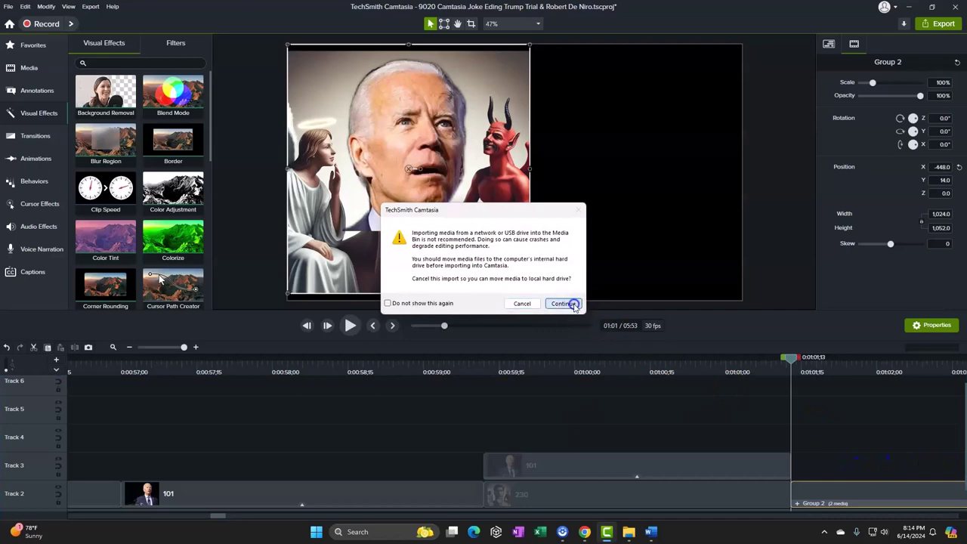
{"action": "left_click", "coordinate": [563, 303]}
{"action": "left_click_drag", "start_coordinate": [638, 399], "coordinate": [842, 479]}
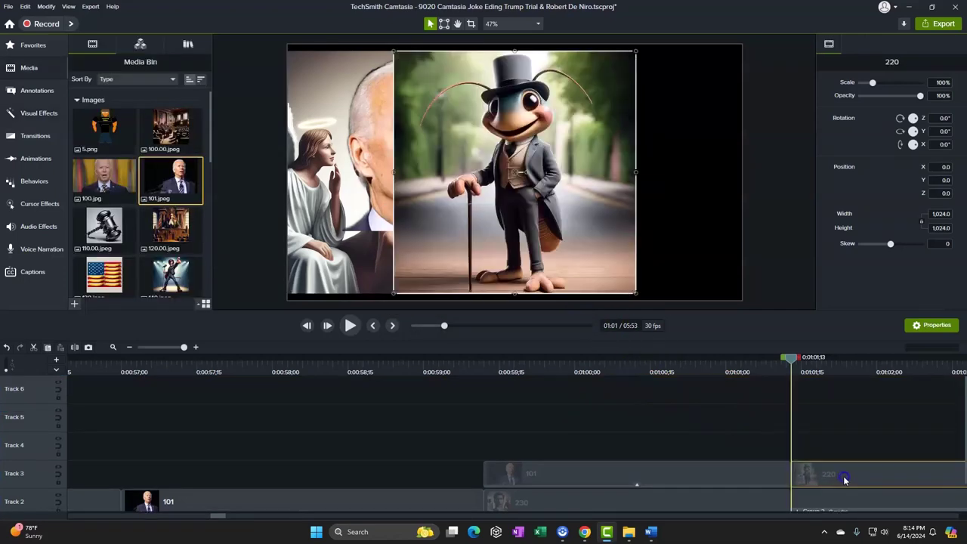
{"action": "left_click_drag", "start_coordinate": [650, 272], "coordinate": [691, 272]}
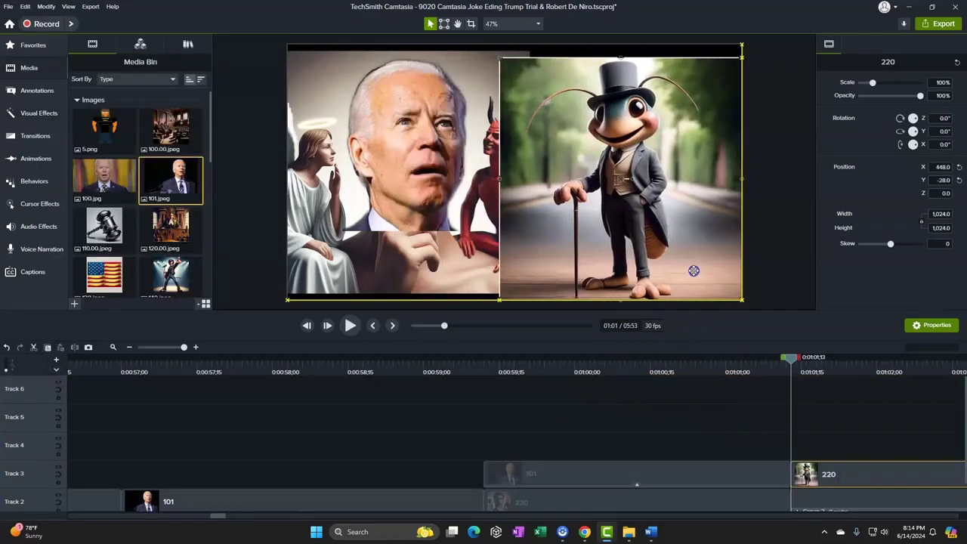
Crop the left side of image 220 to a width of about 896 so it no longer covers the grouped image
{"action": "left_click", "coordinate": [661, 239]}
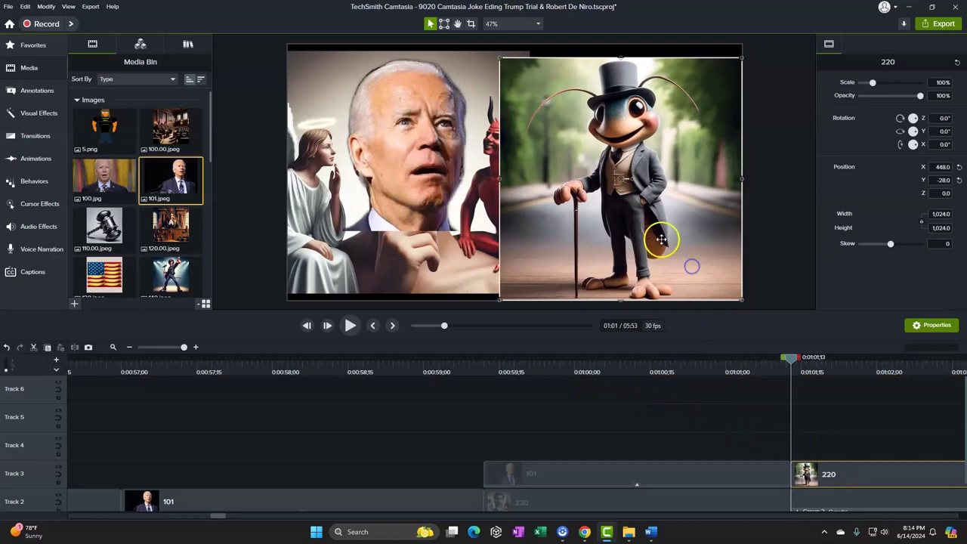
{"action": "left_click", "coordinate": [473, 24]}
{"action": "left_click", "coordinate": [499, 176]}
{"action": "left_click", "coordinate": [500, 177]}
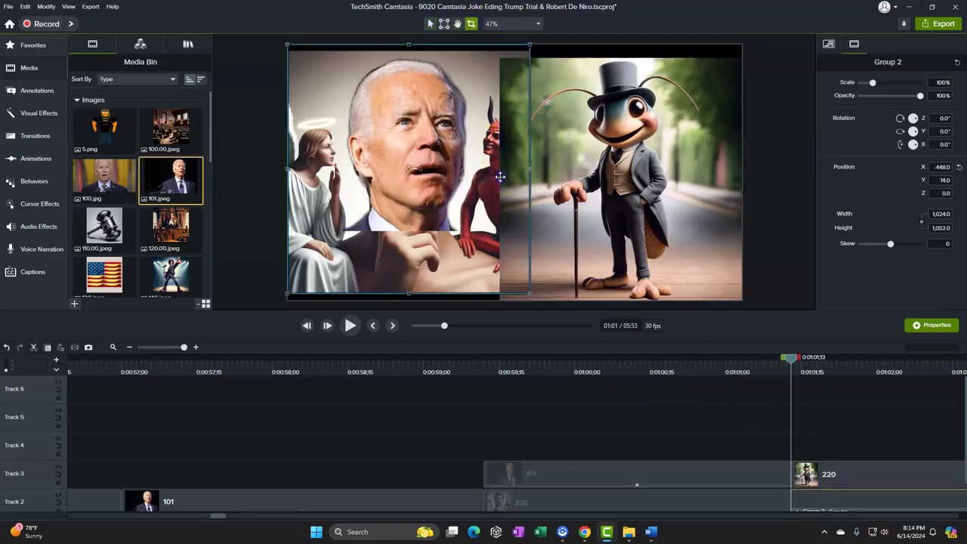
{"action": "left_click", "coordinate": [554, 193]}
{"action": "left_click", "coordinate": [472, 24]}
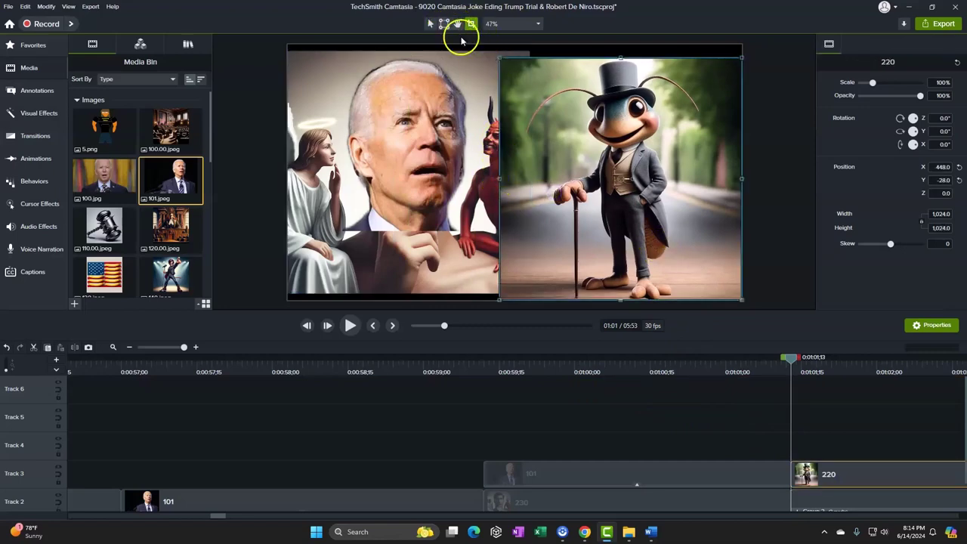
{"action": "left_click_drag", "start_coordinate": [499, 179], "coordinate": [535, 183]}
Play on to 0:01:04;29 and extend the Track 2 group to the end of the 220 clip on Track 3
{"action": "left_click", "coordinate": [351, 326]}
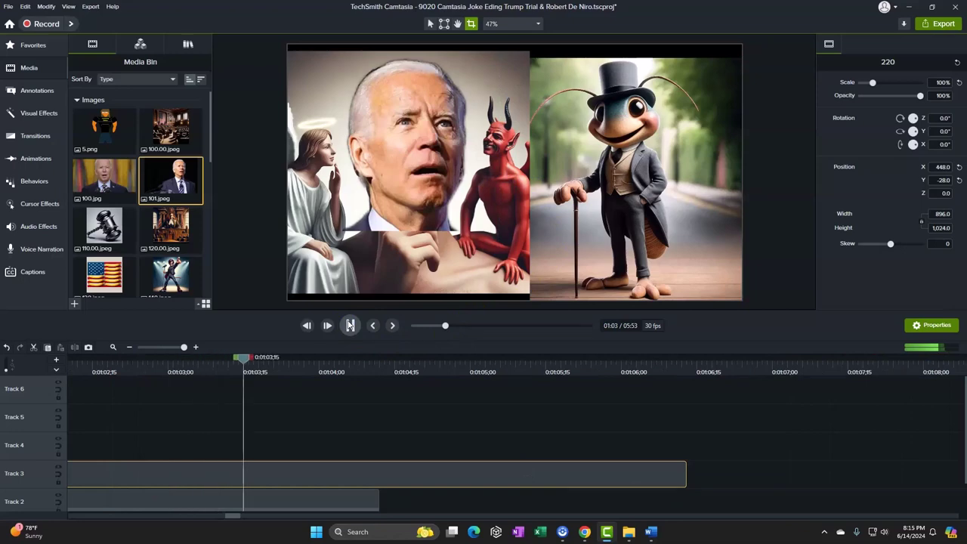
{"action": "left_click", "coordinate": [421, 441]}
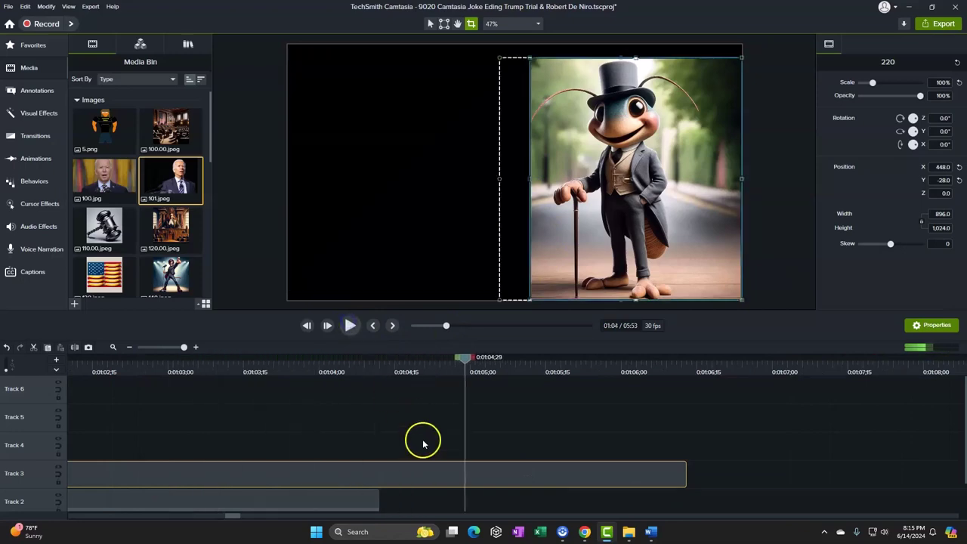
{"action": "scroll", "coordinate": [401, 459], "scroll_direction": "down", "scroll_amount": 1}
{"action": "left_click_drag", "start_coordinate": [380, 477], "coordinate": [650, 489]}
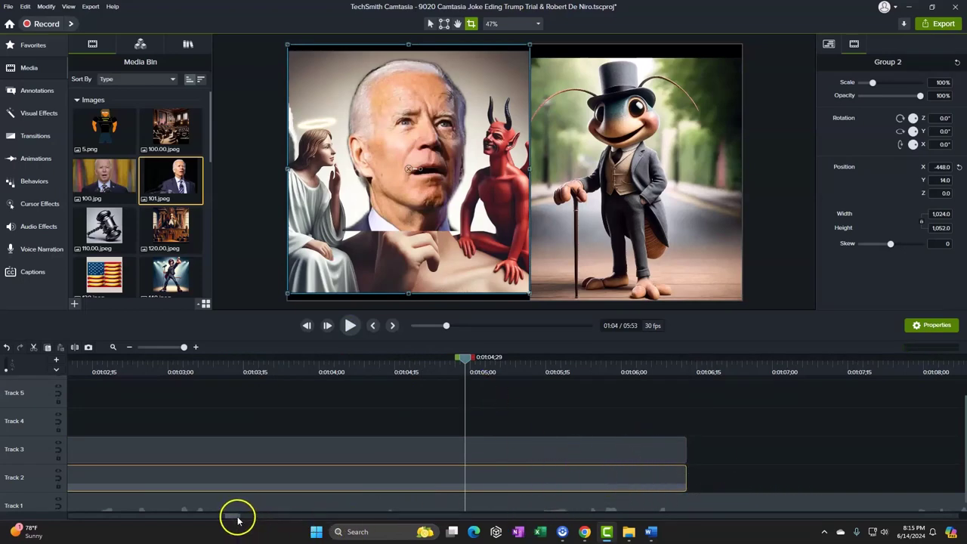
Review the edited video from the start of the timeline to 0:01:04;08 and return the timeline view to the beginning
{"action": "left_click_drag", "start_coordinate": [237, 517], "coordinate": [54, 525]}
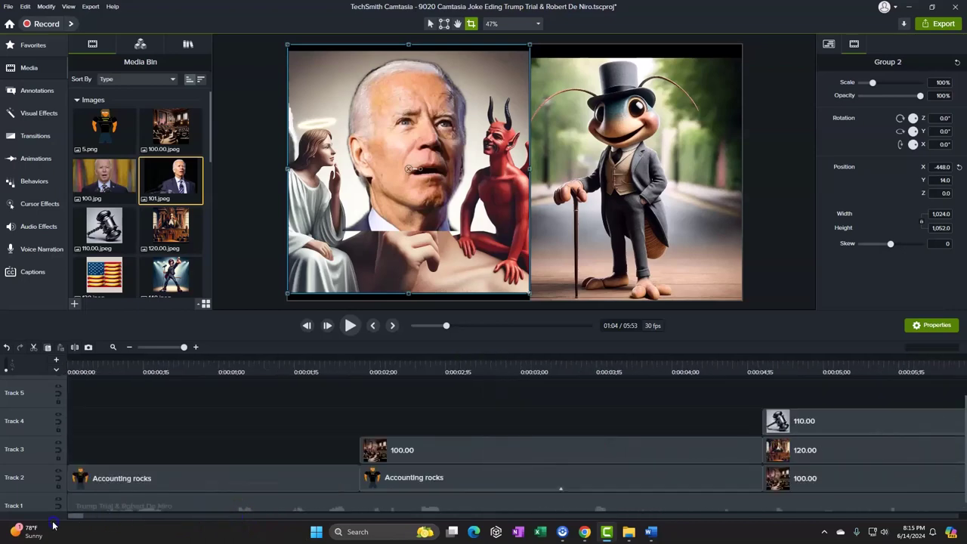
{"action": "left_click", "coordinate": [105, 360]}
{"action": "left_click", "coordinate": [348, 326]}
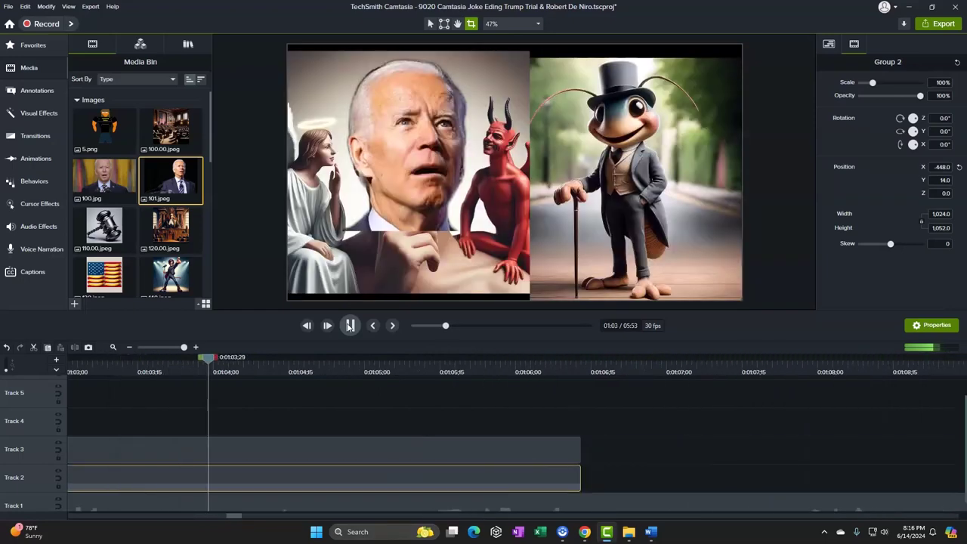
{"action": "left_click", "coordinate": [350, 325]}
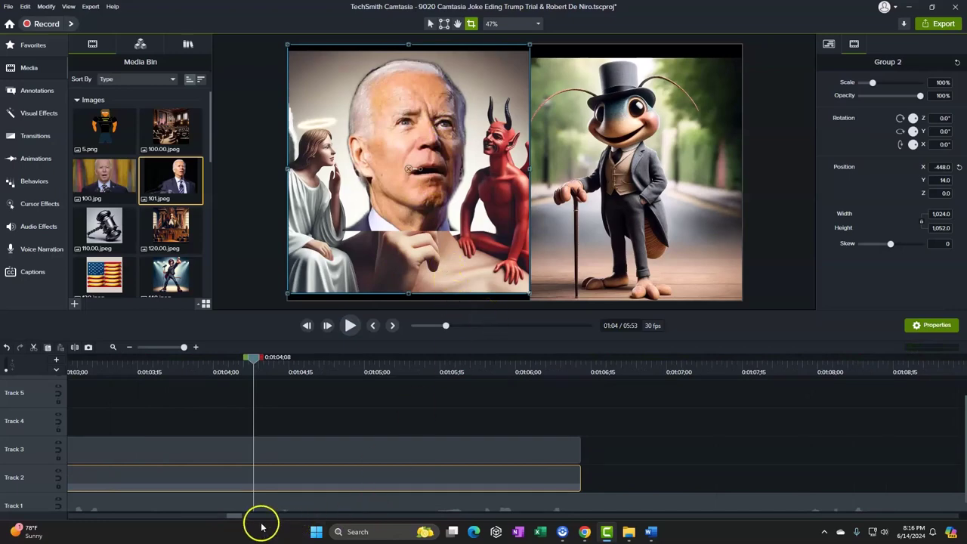
{"action": "left_click", "coordinate": [203, 517]}
{"action": "left_click_drag", "start_coordinate": [202, 516], "coordinate": [76, 517]}
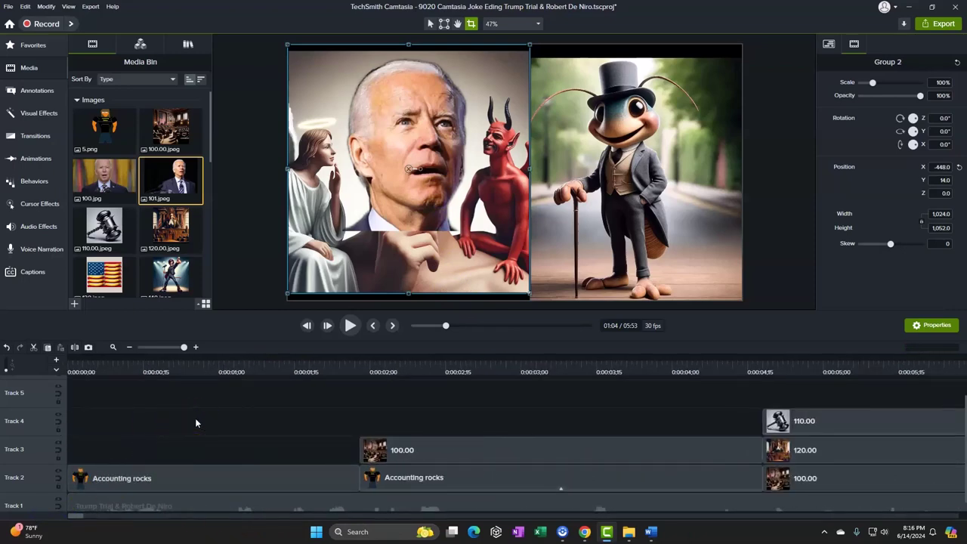
Switch to File Explorer and bring up the Polotitions image folder alongside the AI Images folder
{"action": "key", "text": "alt+Tab"}
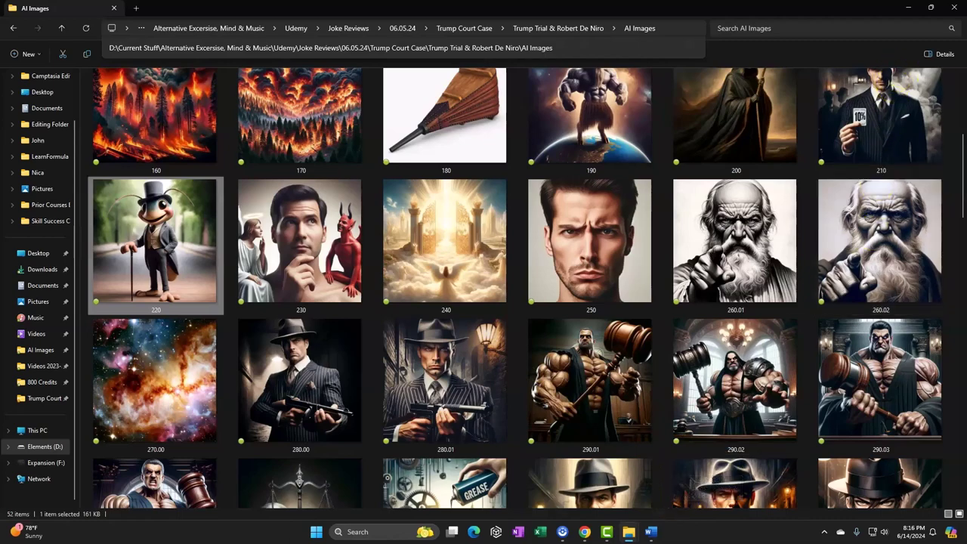
{"action": "key", "text": "alt+Tab"}
{"action": "left_click_drag", "start_coordinate": [423, 52], "coordinate": [484, 6]}
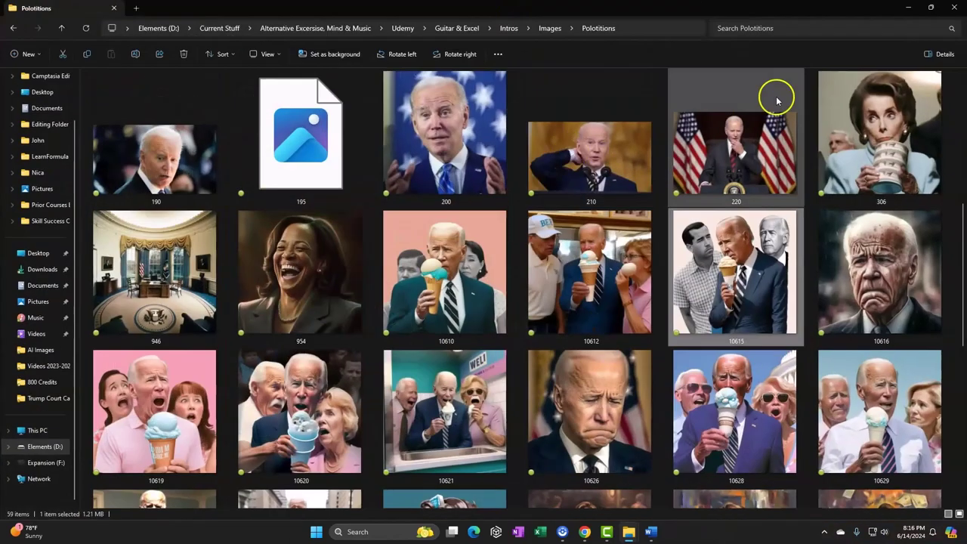
Close out of the Polotitions and AI Images folders, look over the Movie Clips folder, and switch back to Camtasia
{"action": "left_click", "coordinate": [906, 8]}
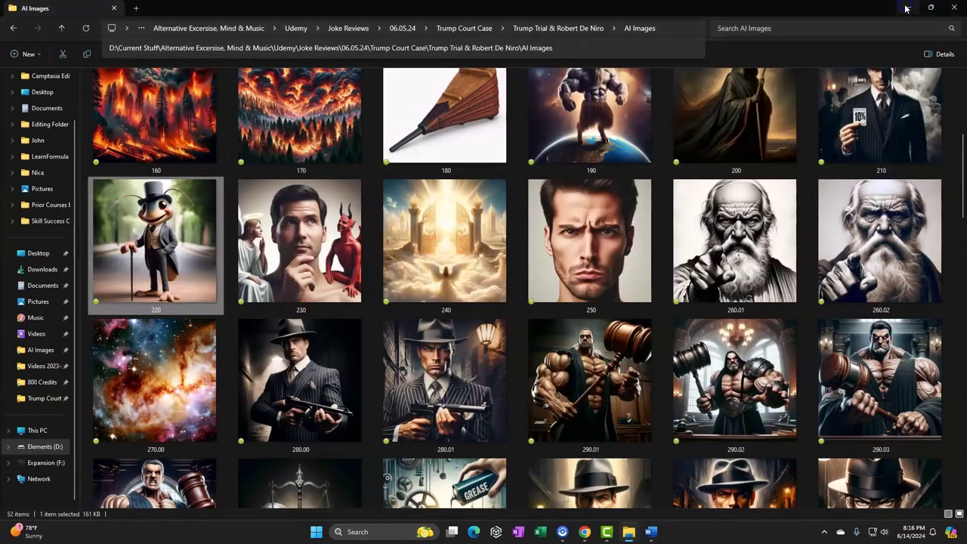
{"action": "left_click", "coordinate": [907, 7]}
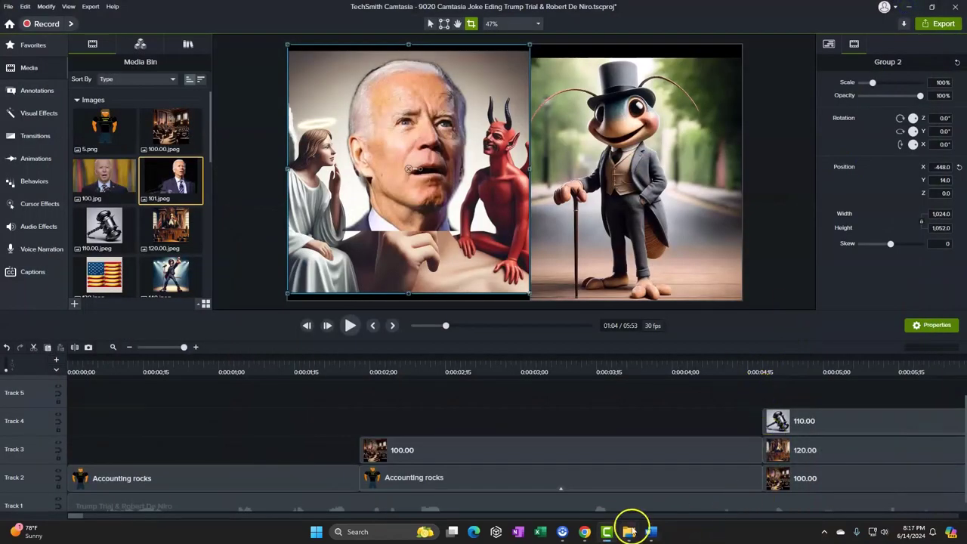
{"action": "mouse_move", "coordinate": [631, 531]}
{"action": "left_click", "coordinate": [638, 484]}
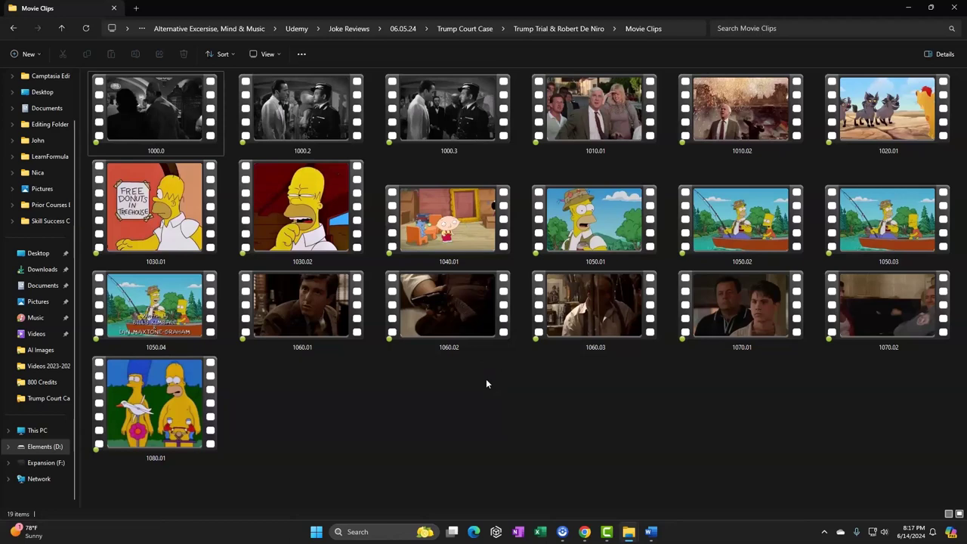
{"action": "left_click", "coordinate": [829, 163]}
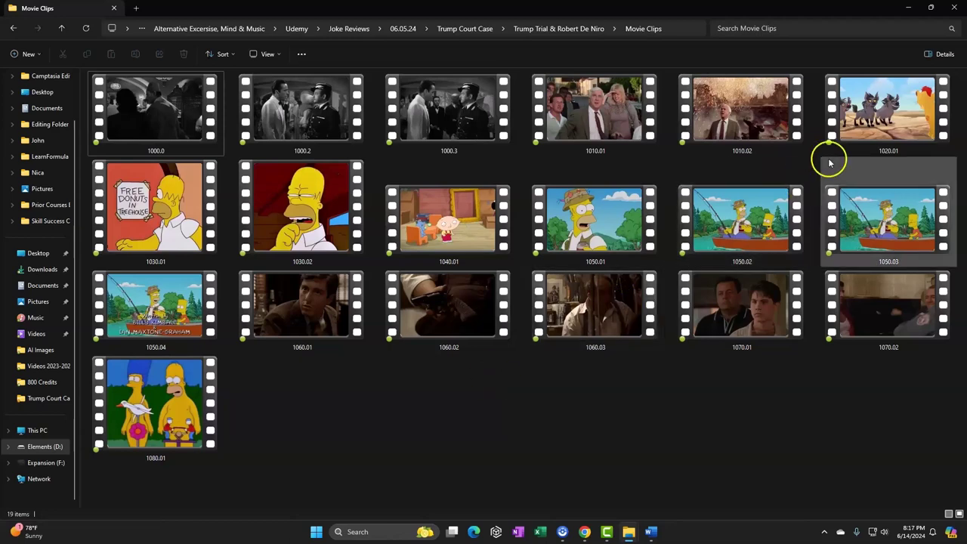
{"action": "left_click", "coordinate": [913, 12]}
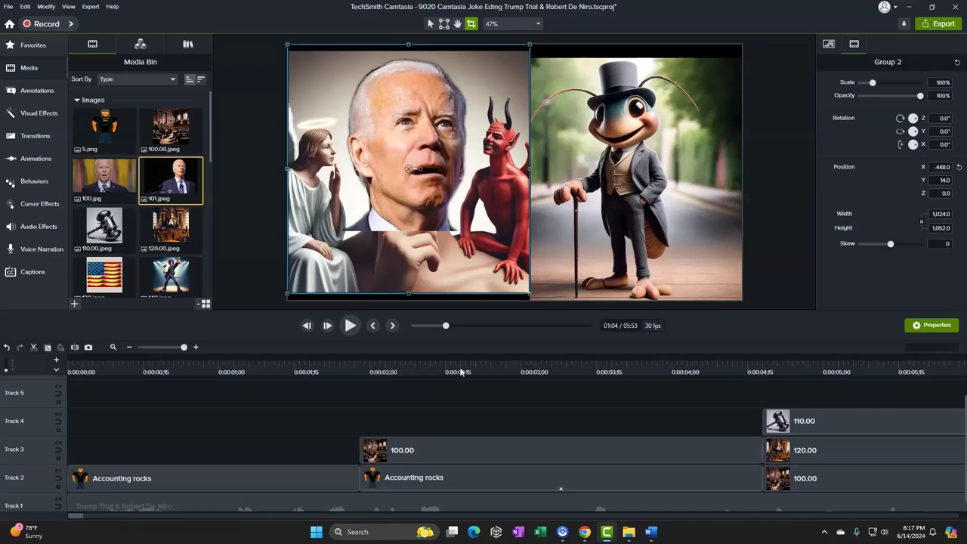
Zoom the timeline out until the whole Track 1 narration fits in view and leave every clip deselected
{"action": "left_click", "coordinate": [553, 412]}
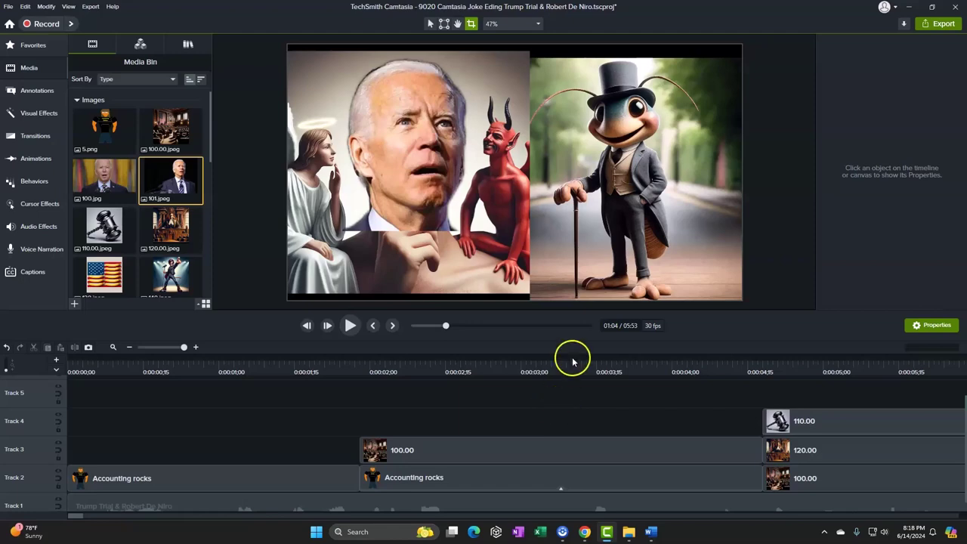
{"action": "left_click", "coordinate": [476, 217]}
{"action": "left_click", "coordinate": [491, 411]}
{"action": "left_click", "coordinate": [186, 348]}
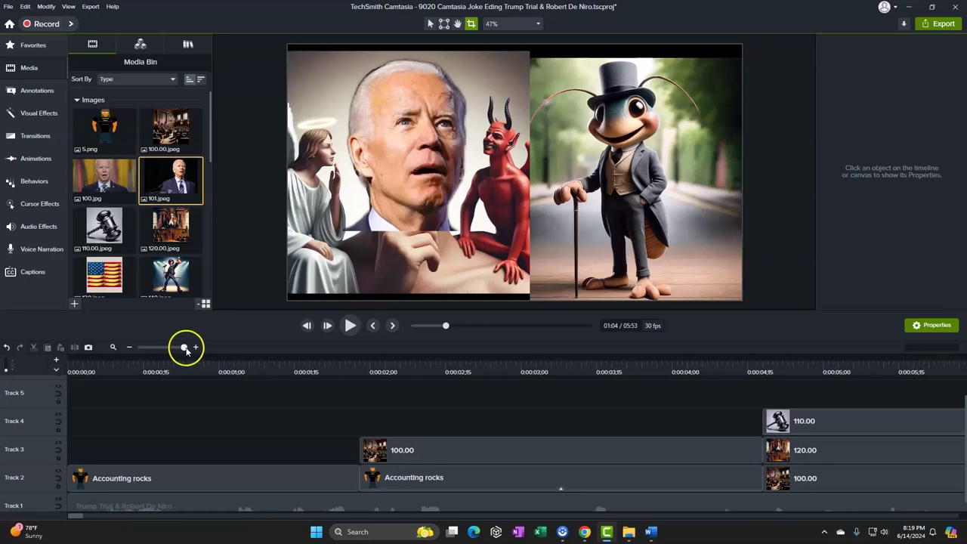
{"action": "left_click_drag", "start_coordinate": [186, 349], "coordinate": [141, 349]}
{"action": "scroll", "coordinate": [373, 432], "scroll_direction": "down", "scroll_amount": 1}
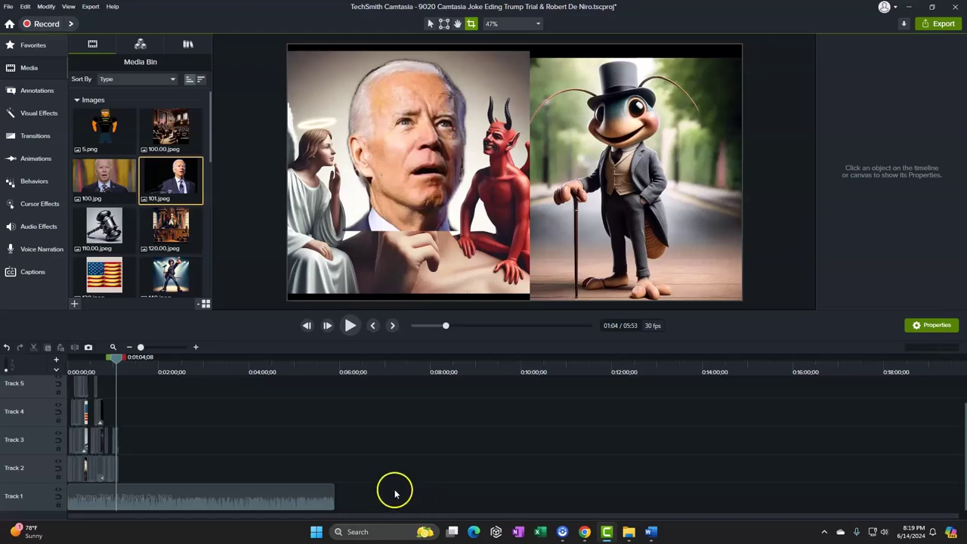
{"action": "left_click_drag", "start_coordinate": [392, 497], "coordinate": [68, 375]}
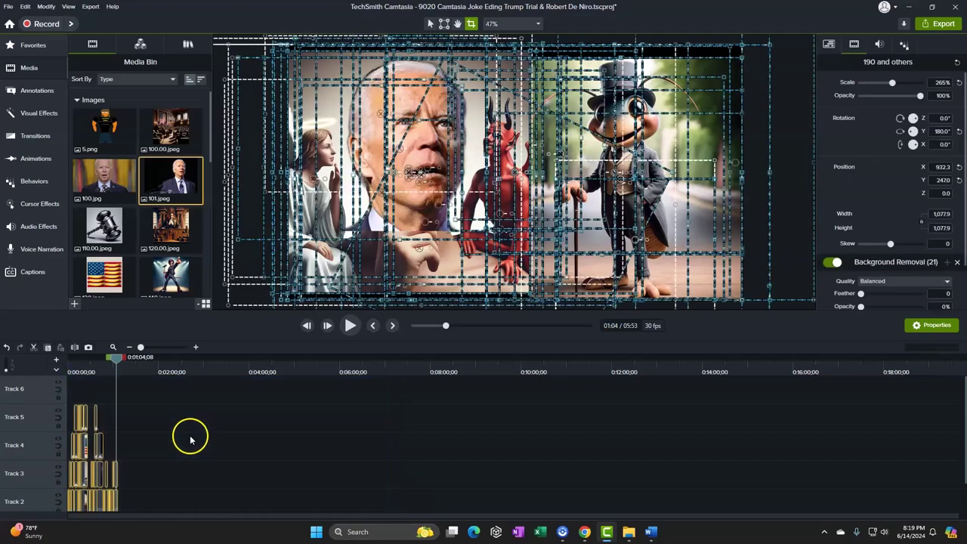
{"action": "left_click", "coordinate": [196, 448]}
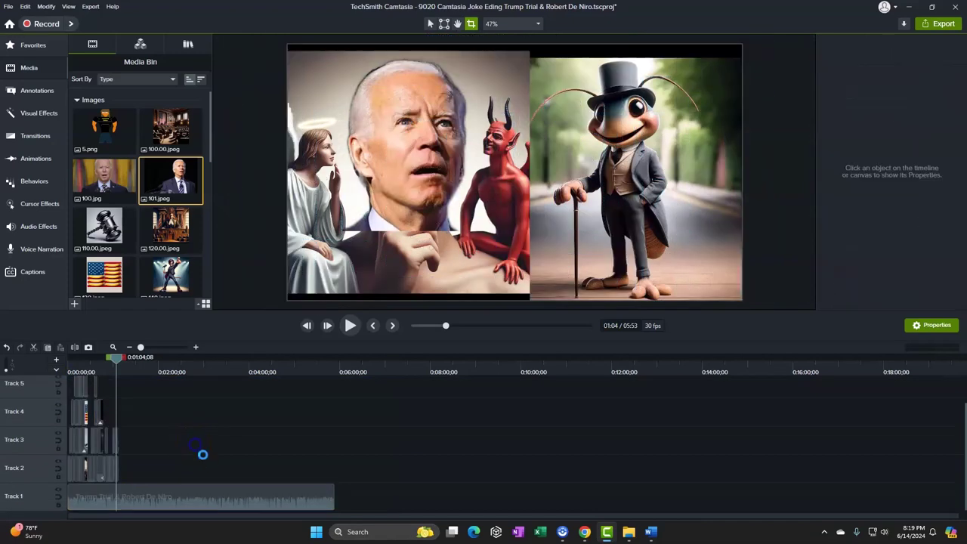
Save the project and save a copy of it as "9020 Camtasia Joke Eding Trump Trial & Robert De Niro (2"
{"action": "left_click", "coordinate": [8, 6]}
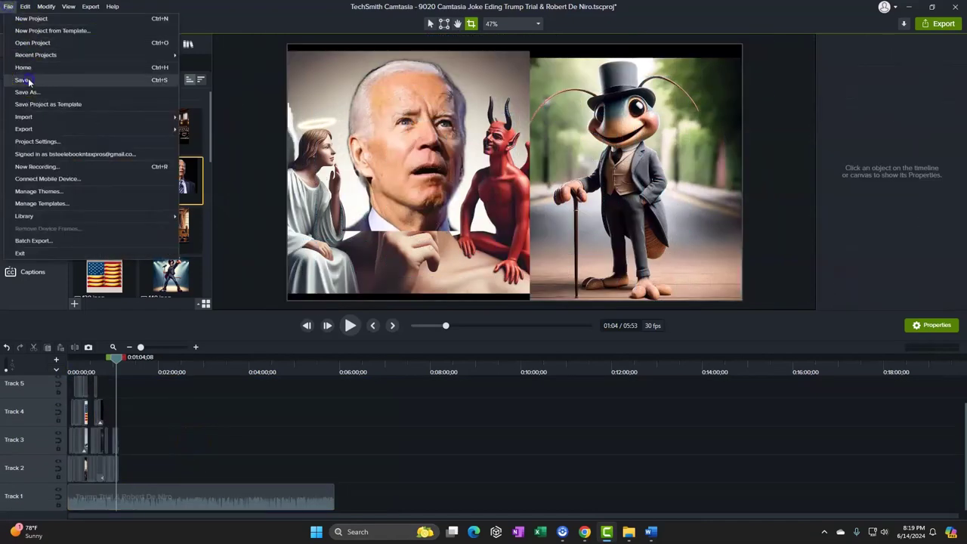
{"action": "left_click", "coordinate": [49, 110]}
{"action": "left_click", "coordinate": [8, 6]}
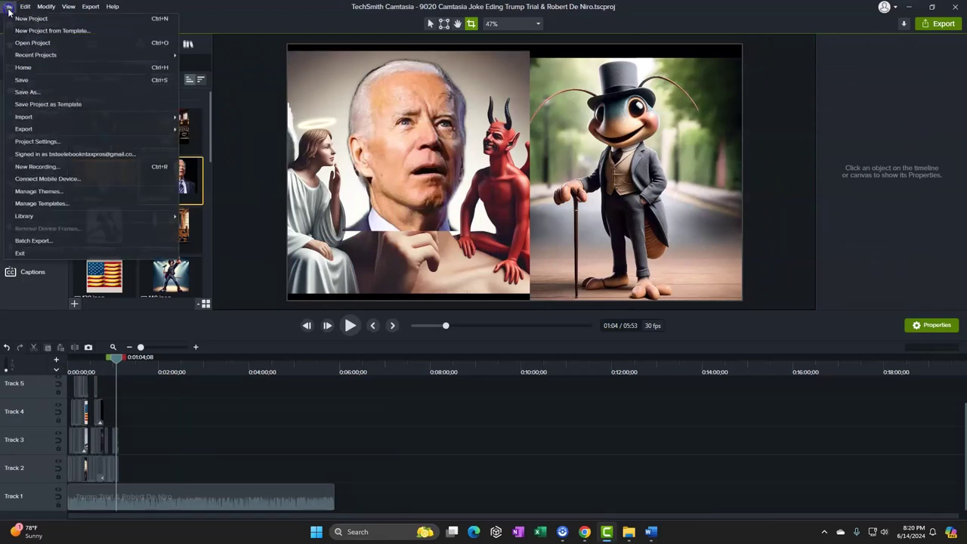
{"action": "left_click", "coordinate": [37, 80]}
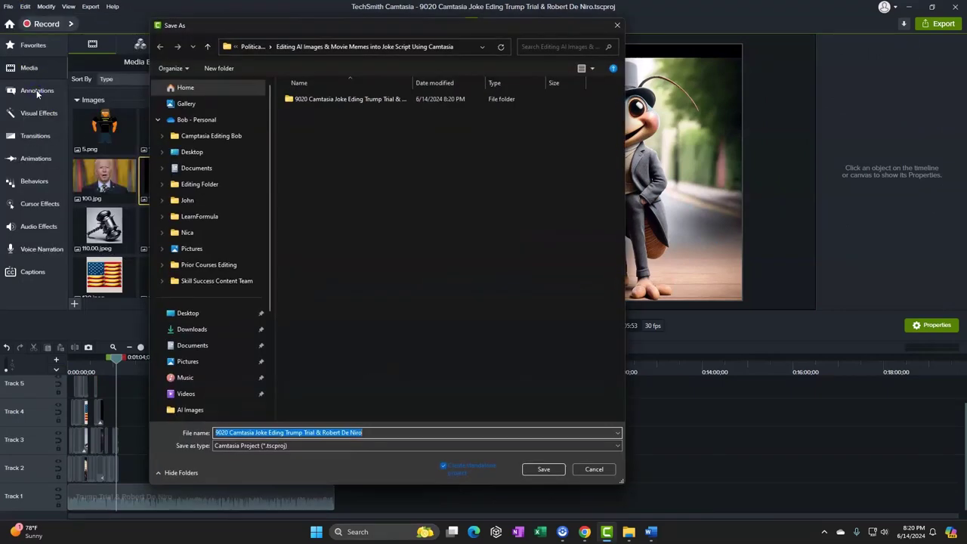
{"action": "left_click", "coordinate": [385, 432]}
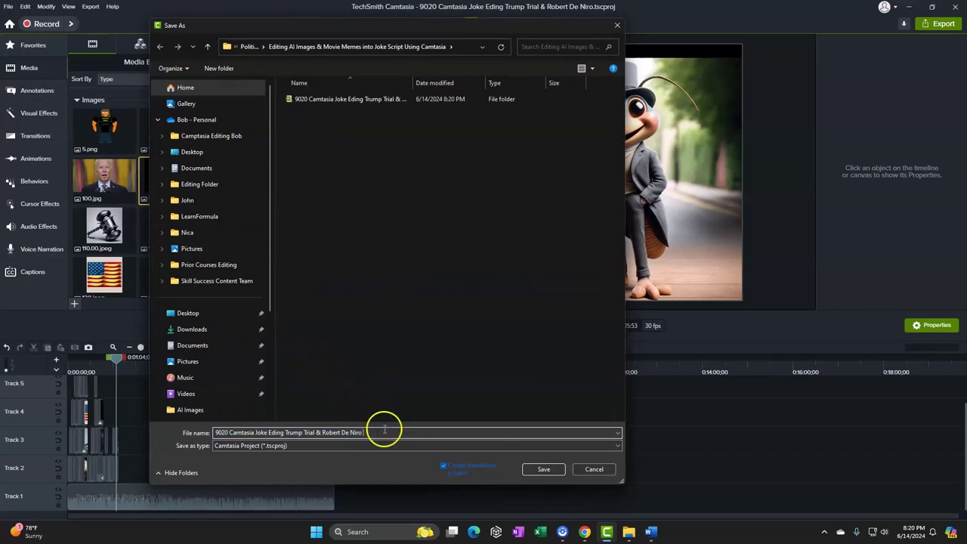
{"action": "type", "text": "(2"}
{"action": "left_click", "coordinate": [552, 469]}
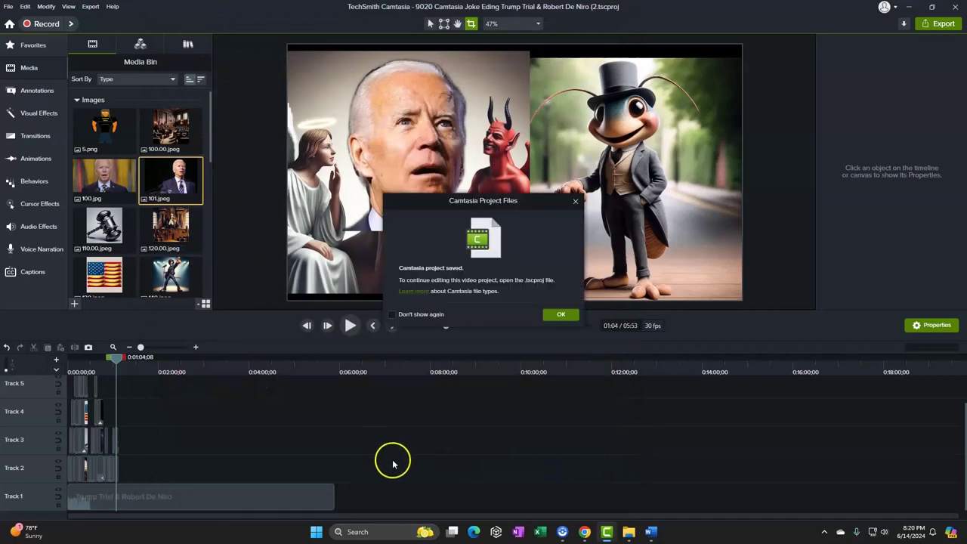
{"action": "left_click", "coordinate": [557, 315]}
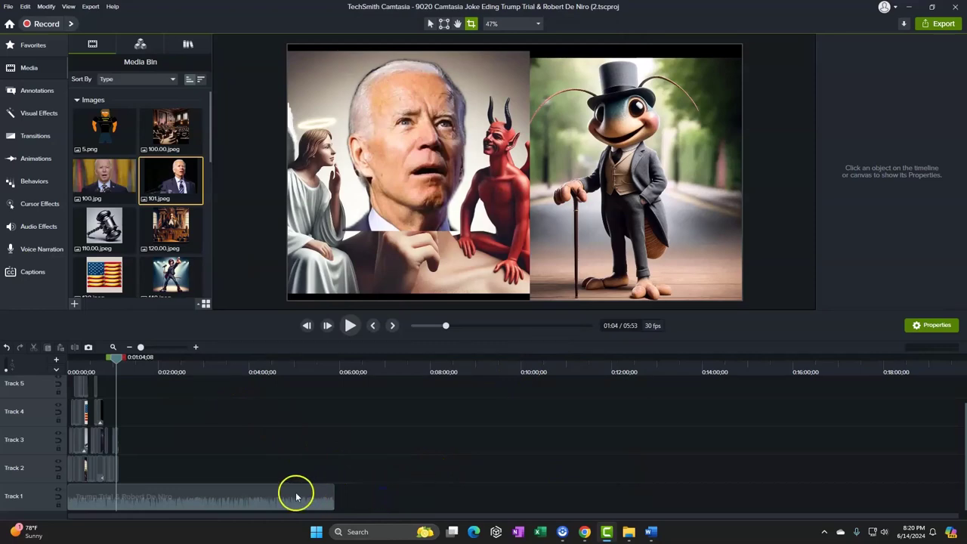
Apply the Audio Compression effect to the narration clip on Track 1
{"action": "left_click_drag", "start_coordinate": [380, 500], "coordinate": [66, 494]}
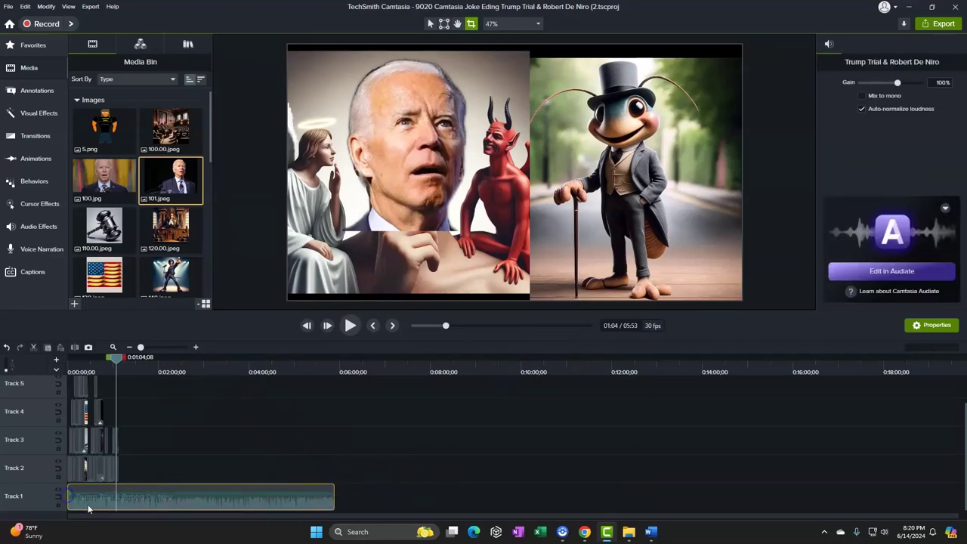
{"action": "left_click", "coordinate": [25, 230]}
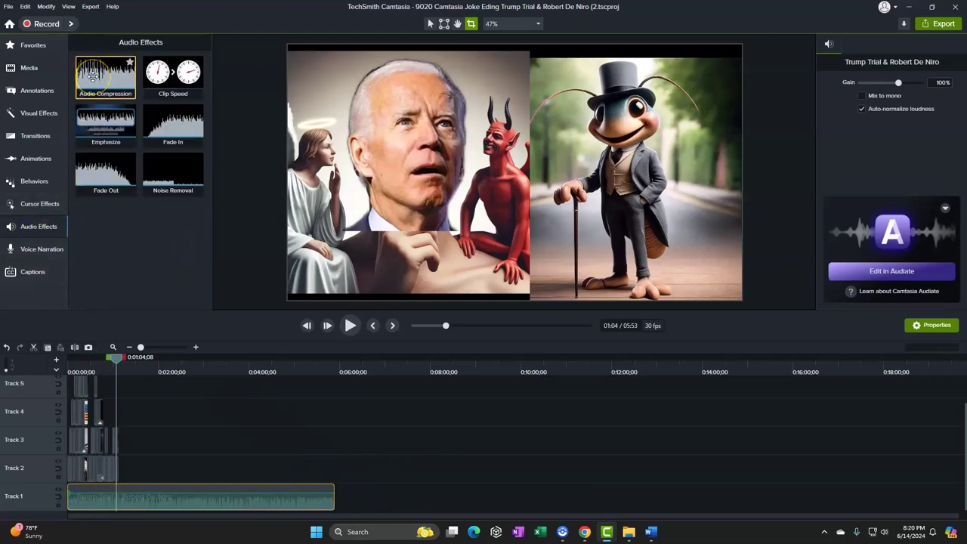
{"action": "left_click_drag", "start_coordinate": [91, 74], "coordinate": [219, 494]}
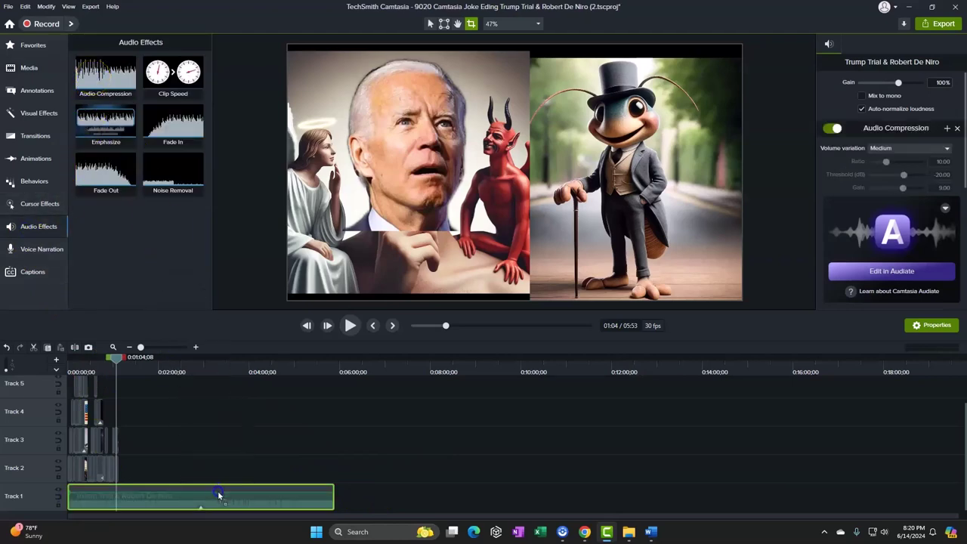
Mix the Track 1 narration to mono, raise its gain to 250%, and play a short part to check it
{"action": "left_click", "coordinate": [862, 96]}
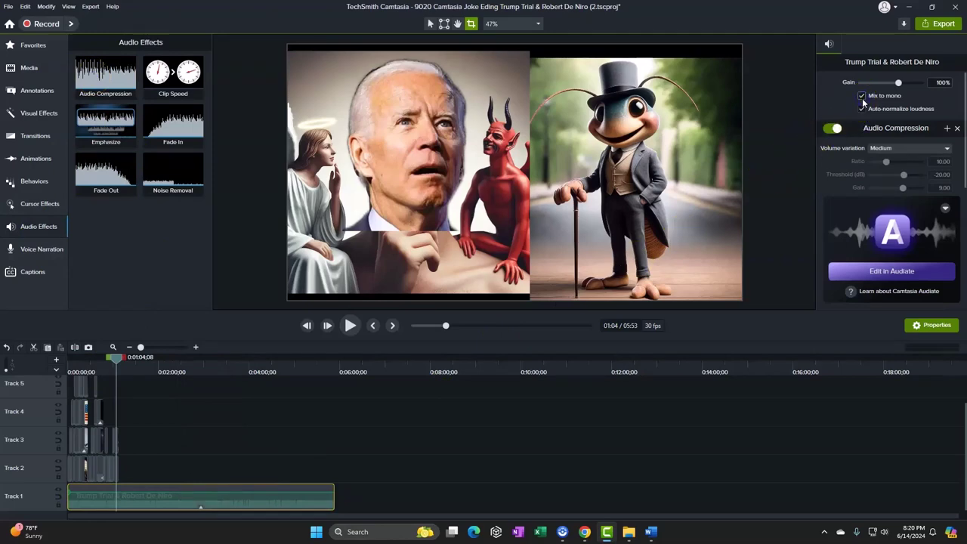
{"action": "left_click_drag", "start_coordinate": [898, 83], "coordinate": [921, 83]}
{"action": "left_click", "coordinate": [940, 84]}
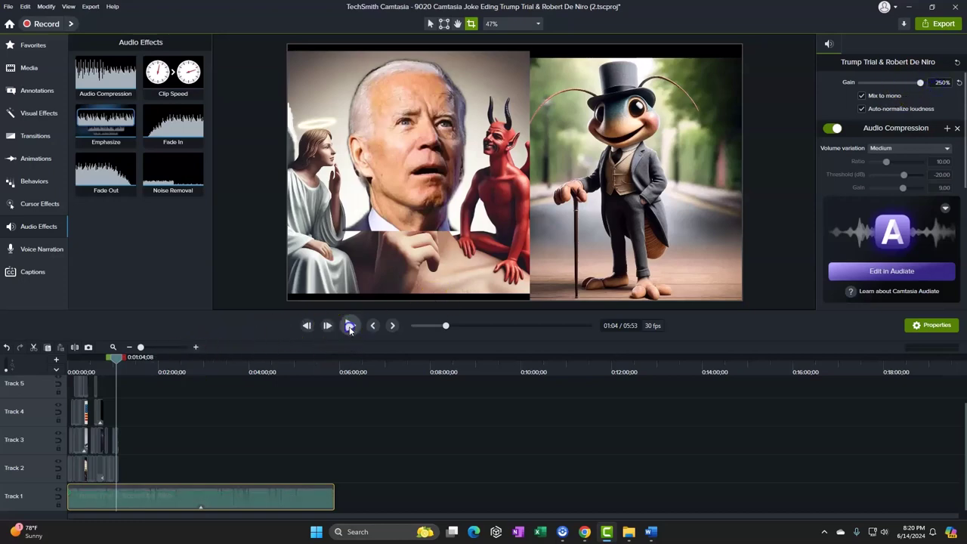
{"action": "left_click", "coordinate": [350, 326]}
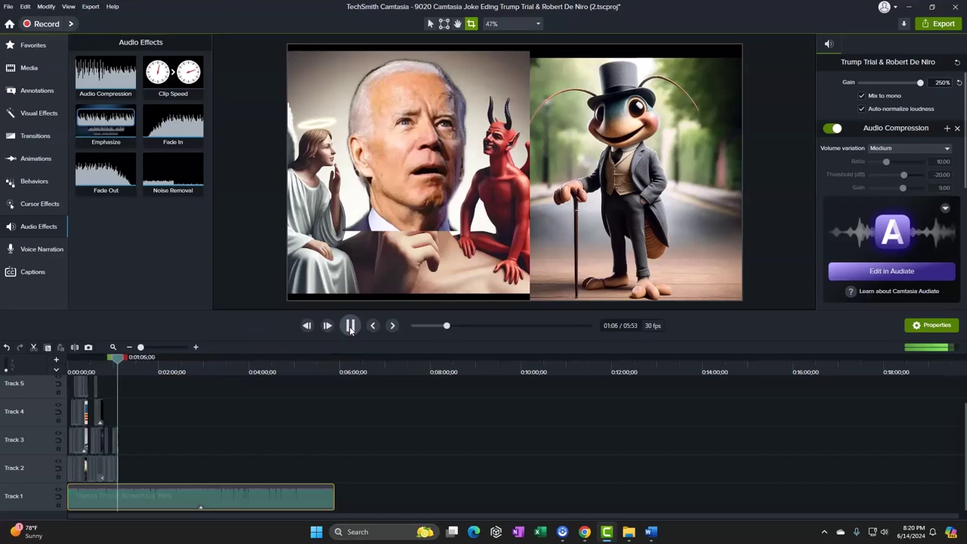
{"action": "left_click", "coordinate": [350, 325]}
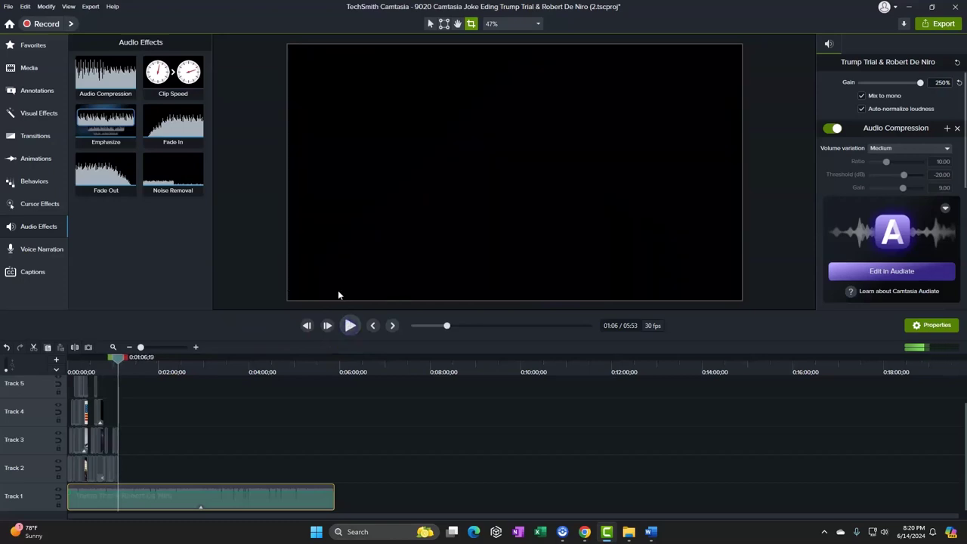
Try to group the Track 1 narration clip on its own and undo the grouping
{"action": "right_click", "coordinate": [180, 497]}
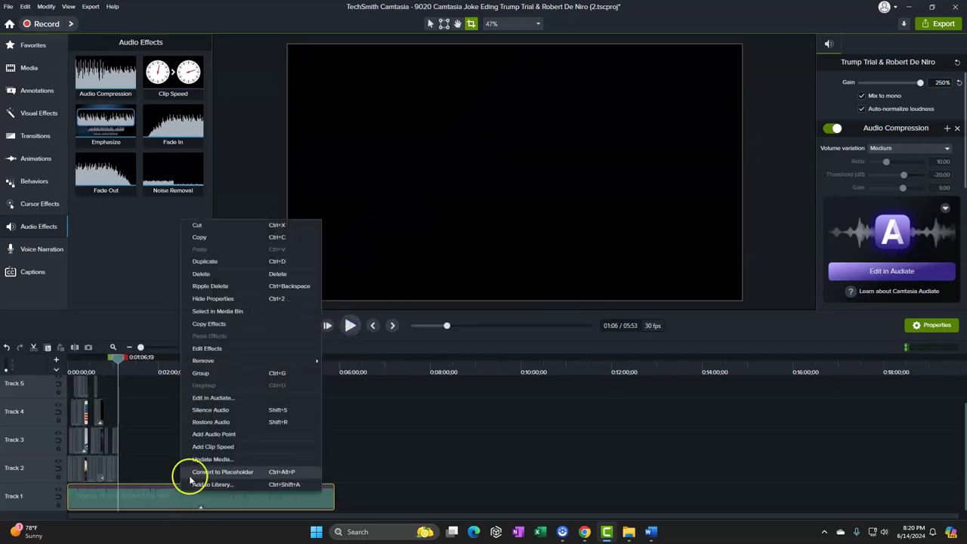
{"action": "left_click", "coordinate": [200, 372]}
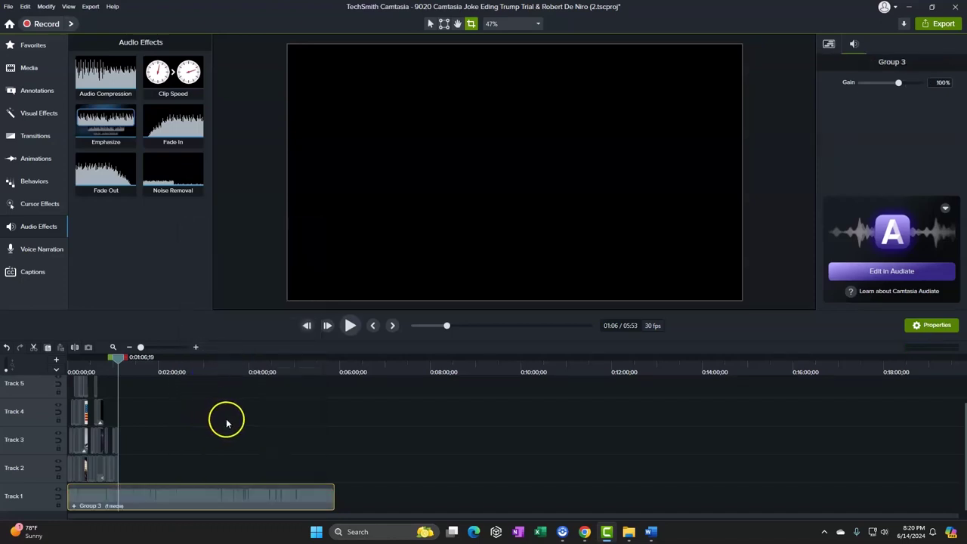
{"action": "key", "text": "ctrl+z"}
Group all clips on every track together with the Track 1 narration and return the playhead to the start
{"action": "left_click_drag", "start_coordinate": [354, 479], "coordinate": [68, 363]}
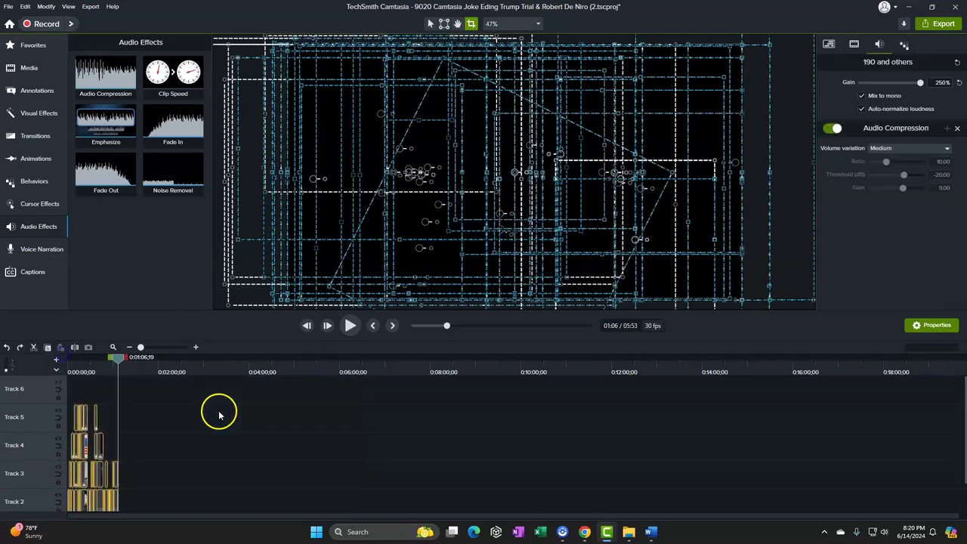
{"action": "scroll", "coordinate": [219, 415], "scroll_direction": "down", "scroll_amount": 2}
{"action": "right_click", "coordinate": [186, 502]}
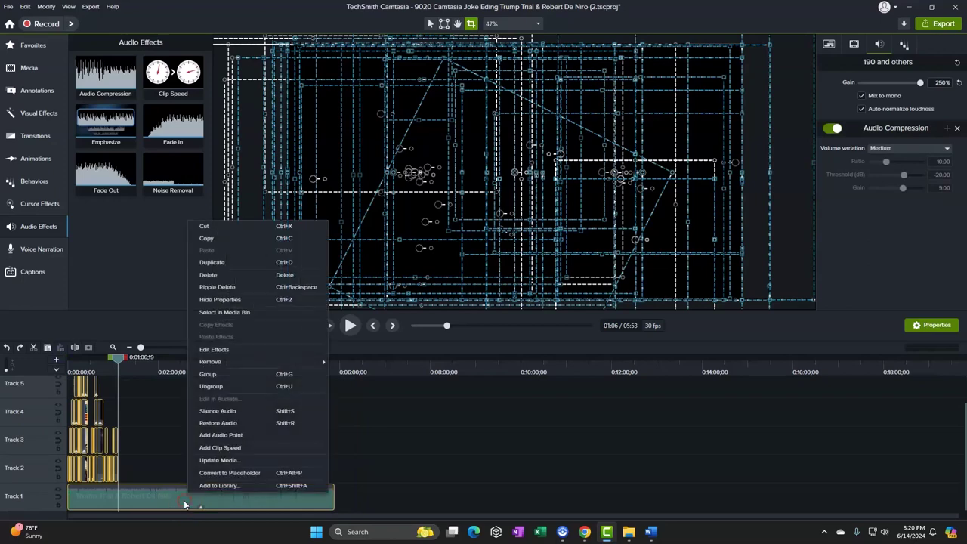
{"action": "left_click", "coordinate": [208, 374]}
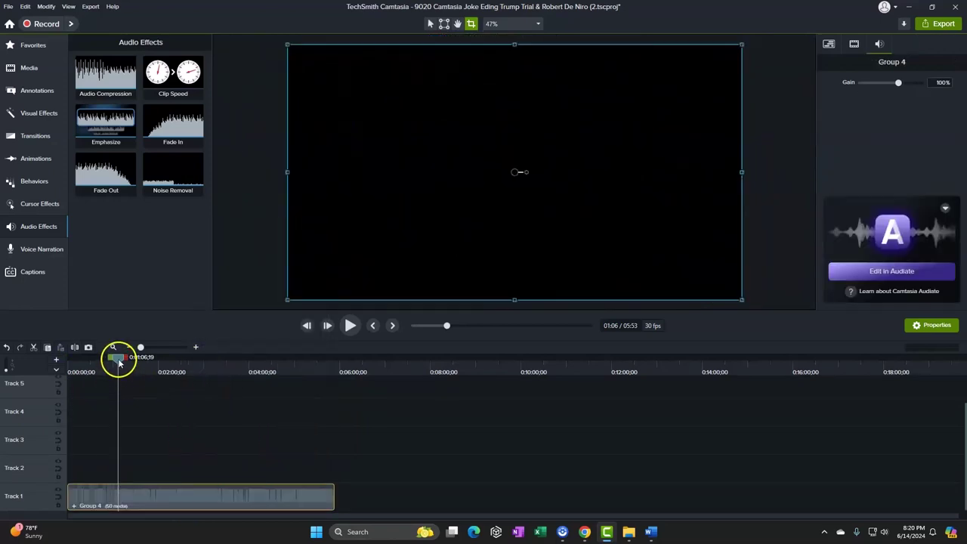
{"action": "left_click_drag", "start_coordinate": [119, 358], "coordinate": [70, 360]}
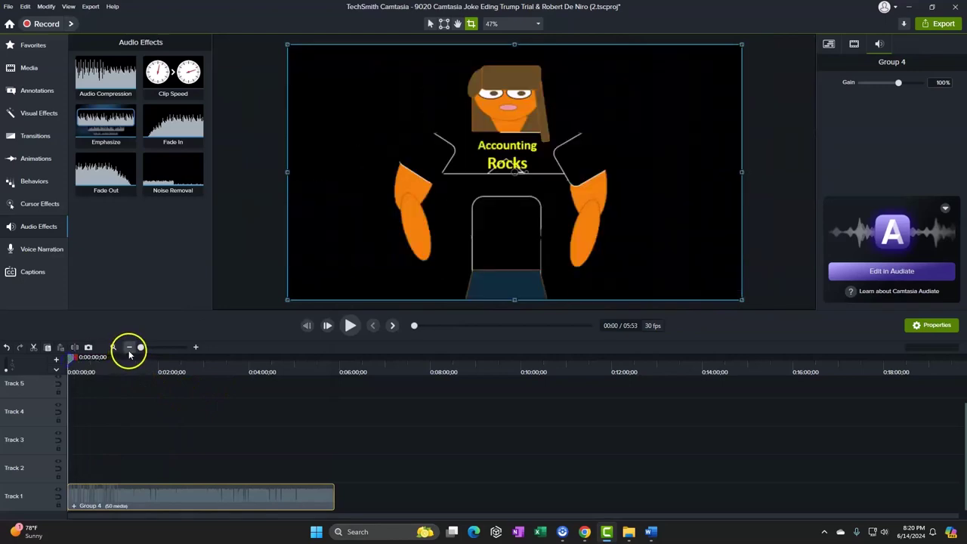
{"action": "left_click_drag", "start_coordinate": [142, 347], "coordinate": [195, 348]}
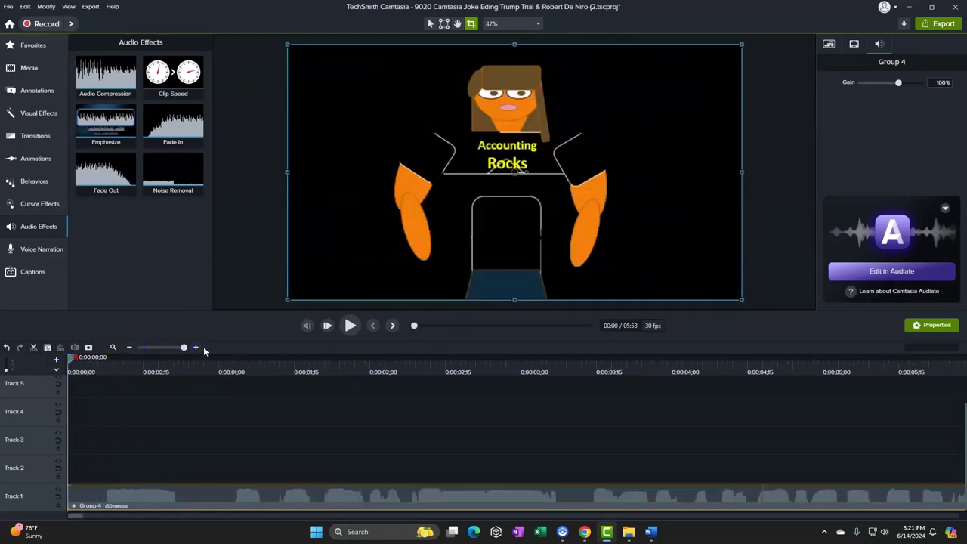
Switch to the Word script to check its first Johnny English 17:04 cue and bring up the Movie Clips folder in File Explorer
{"action": "left_click", "coordinate": [651, 531]}
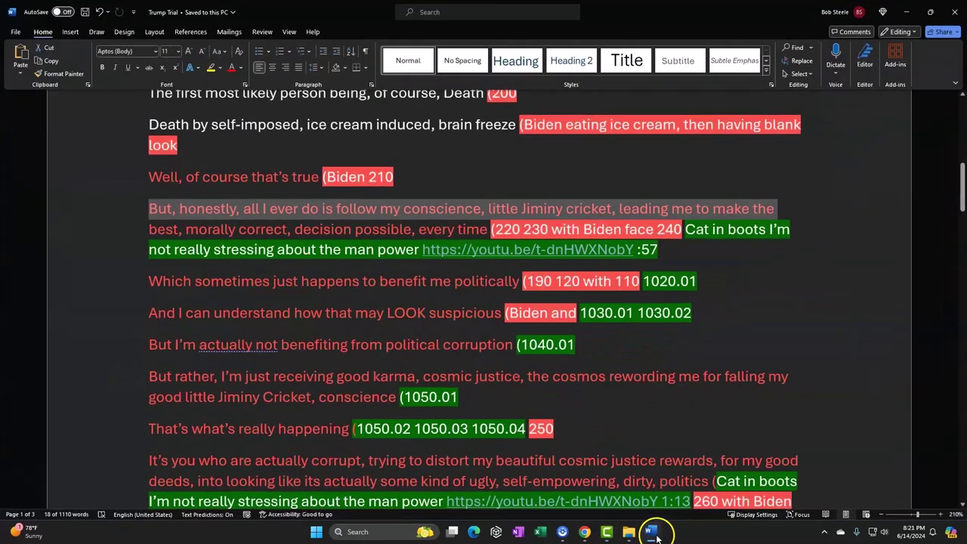
{"action": "scroll", "coordinate": [449, 310], "scroll_direction": "up", "scroll_amount": 10}
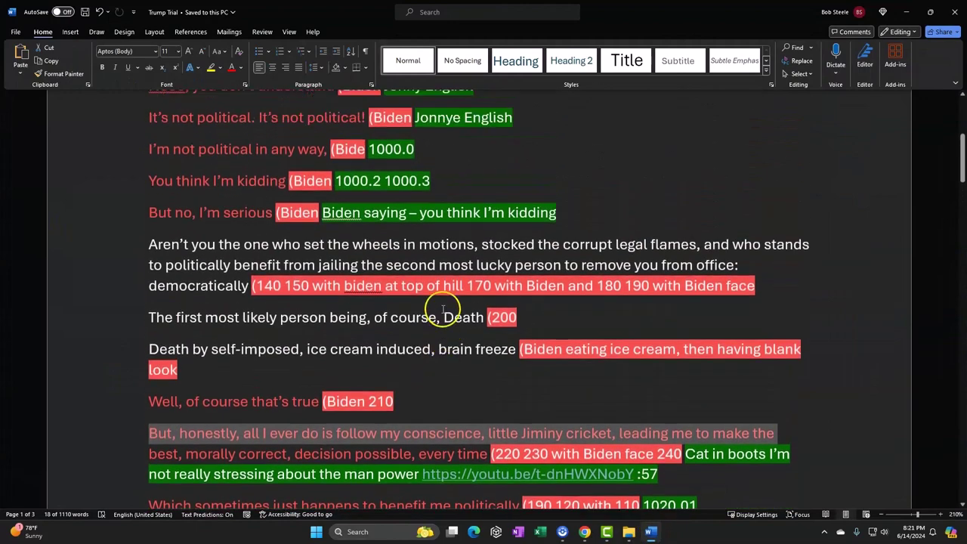
{"action": "scroll", "coordinate": [444, 310], "scroll_direction": "up", "scroll_amount": 4}
{"action": "left_click", "coordinate": [401, 325]}
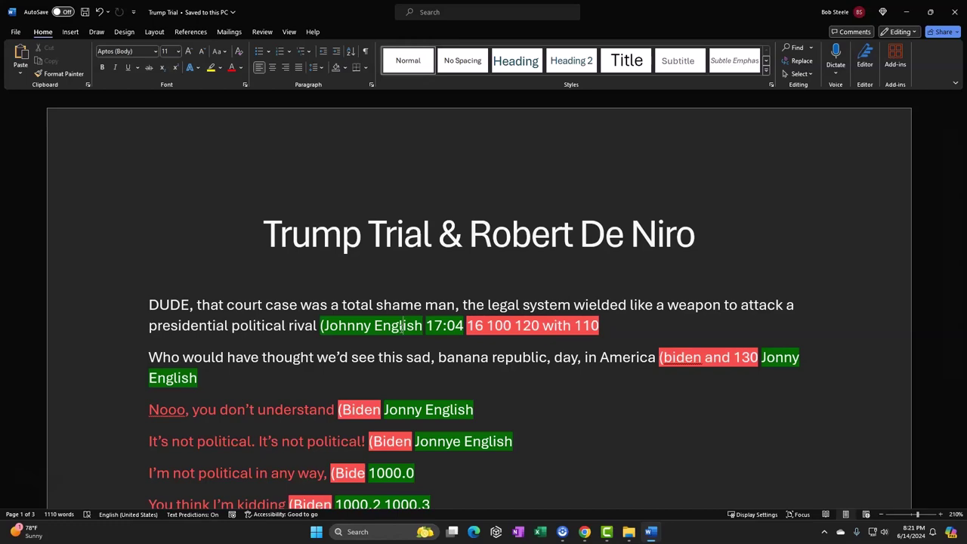
{"action": "mouse_move", "coordinate": [628, 531]}
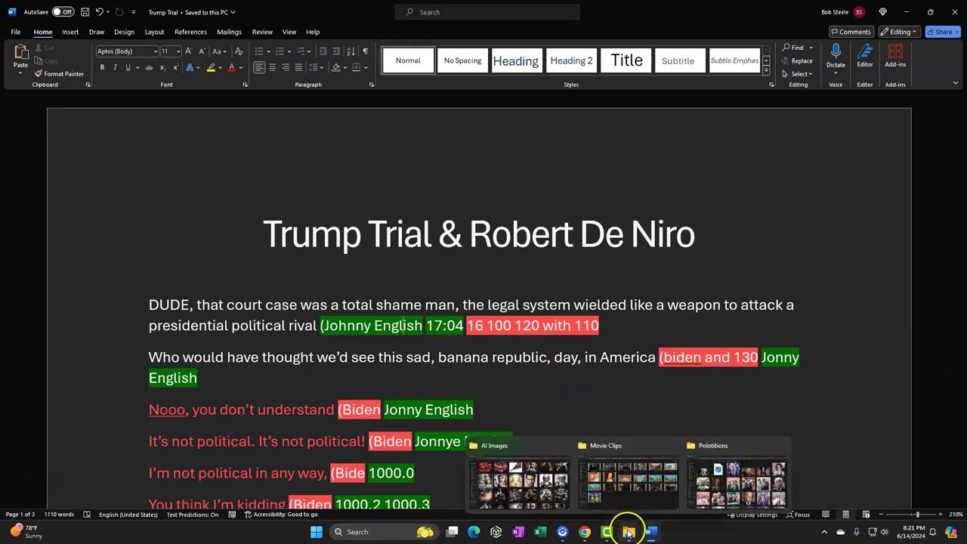
{"action": "left_click", "coordinate": [639, 501]}
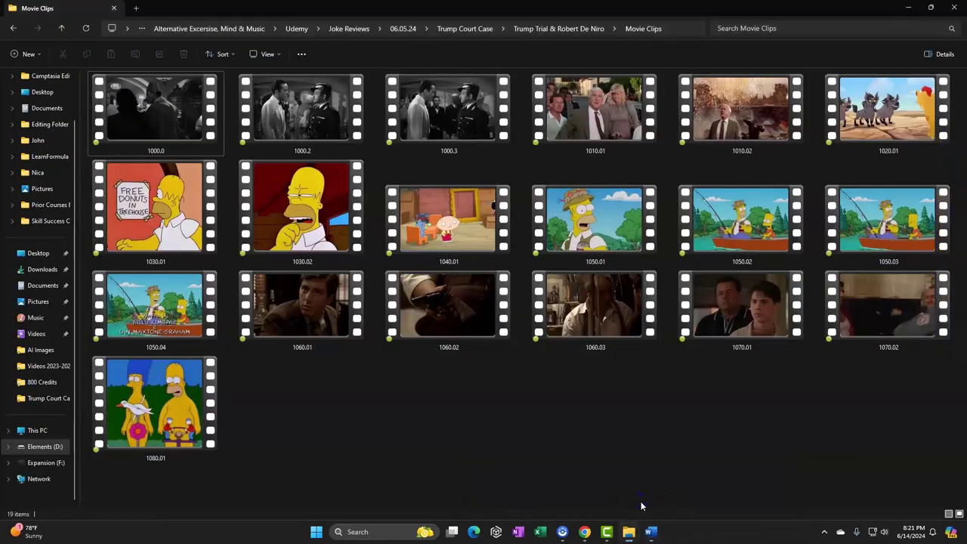
Return to the Word script and review the movie clip cues beside its opening lines
{"action": "left_click", "coordinate": [479, 415]}
{"action": "left_click", "coordinate": [607, 529]}
{"action": "left_click", "coordinate": [606, 529]}
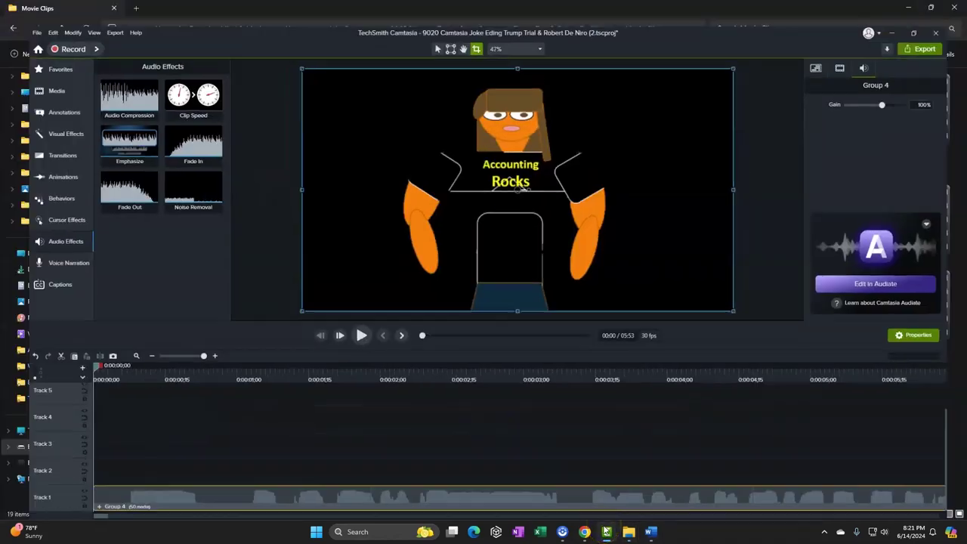
{"action": "left_click", "coordinate": [651, 531]}
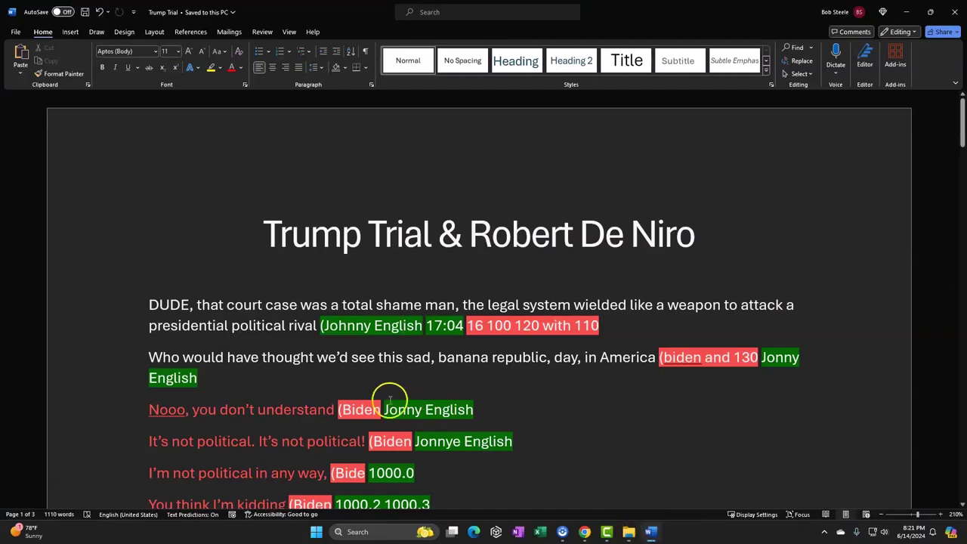
{"action": "left_click", "coordinate": [125, 336]}
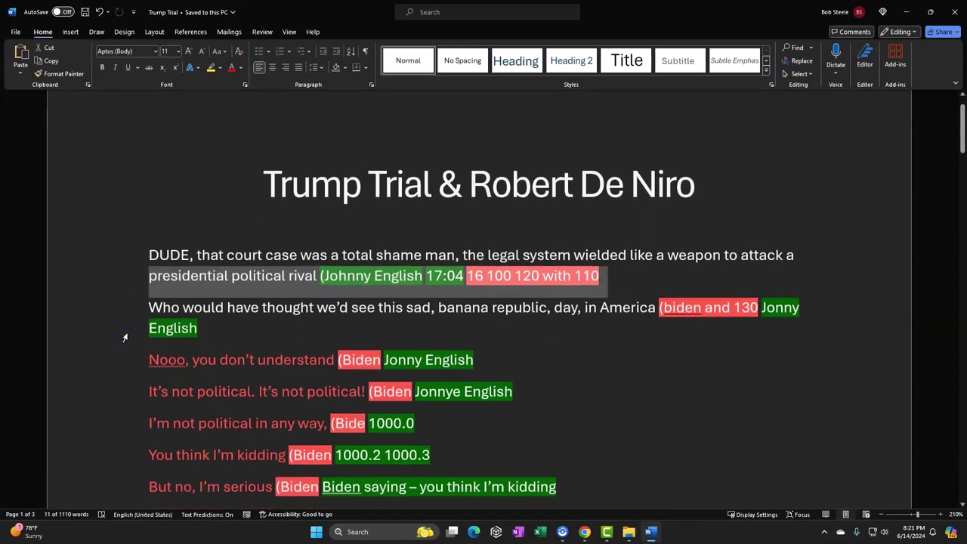
{"action": "left_click", "coordinate": [123, 325]}
{"action": "scroll", "coordinate": [126, 328], "scroll_direction": "down", "scroll_amount": 3}
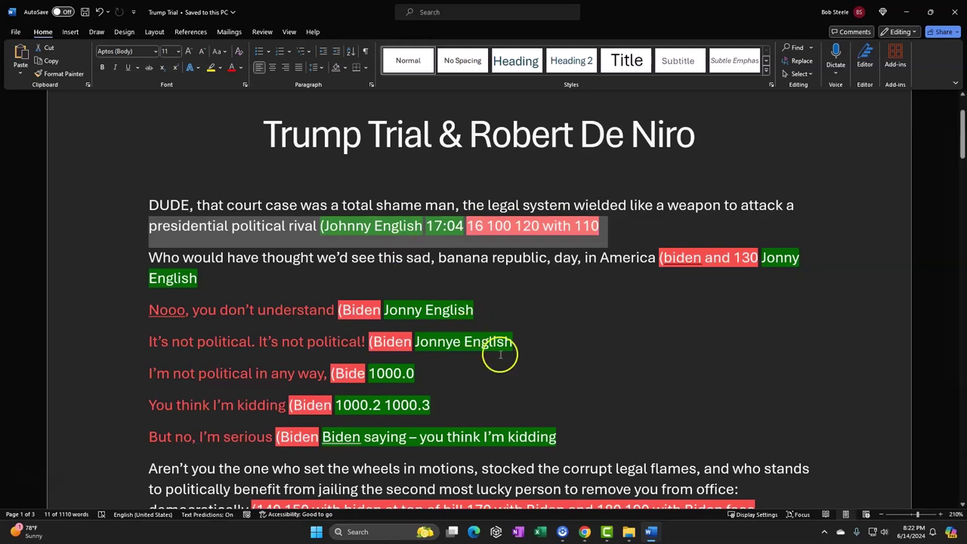
Switch to Camtasia and play the grouped video from the start while following the script, pausing near the 14-second mark
{"action": "left_click", "coordinate": [607, 532]}
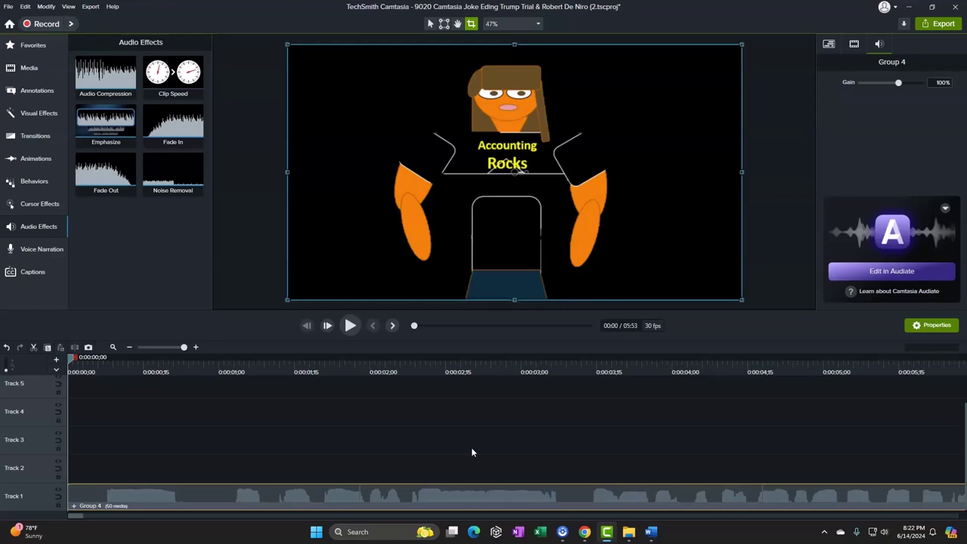
{"action": "left_click", "coordinate": [474, 446]}
{"action": "left_click", "coordinate": [351, 326]}
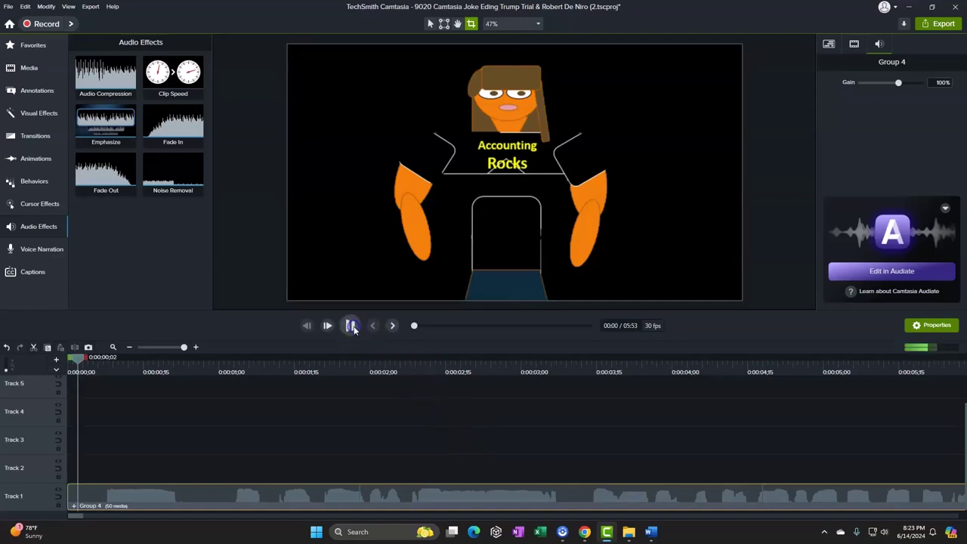
{"action": "left_click", "coordinate": [652, 532]}
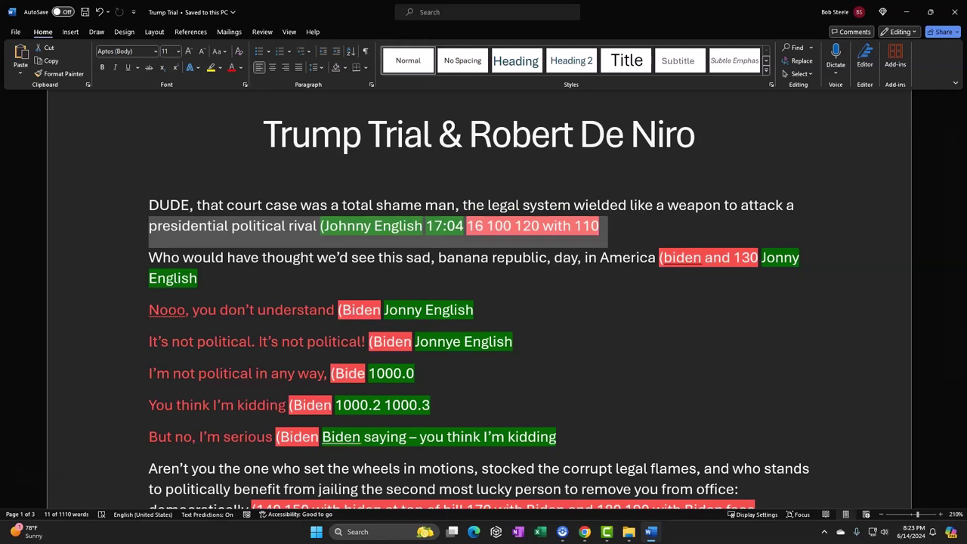
{"action": "mouse_move", "coordinate": [658, 534]}
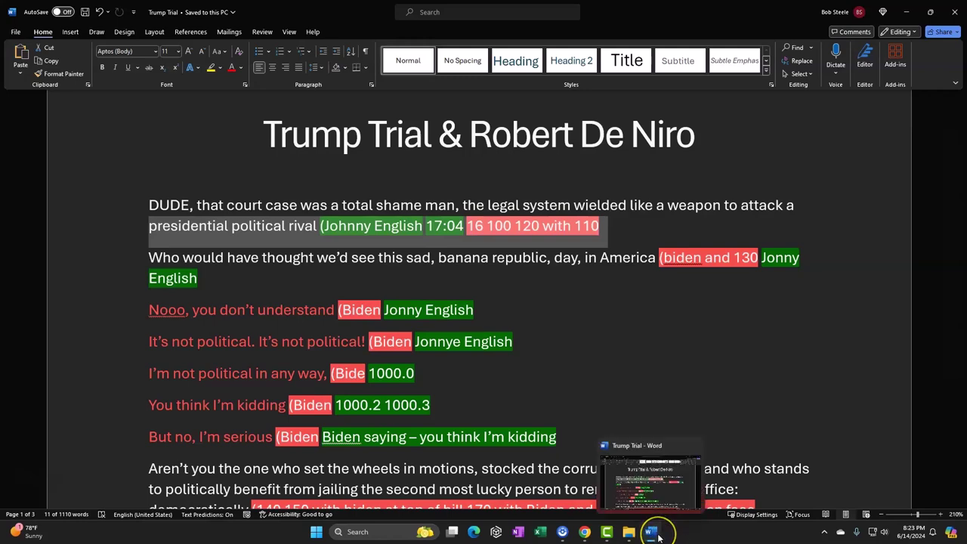
{"action": "left_click", "coordinate": [607, 532]}
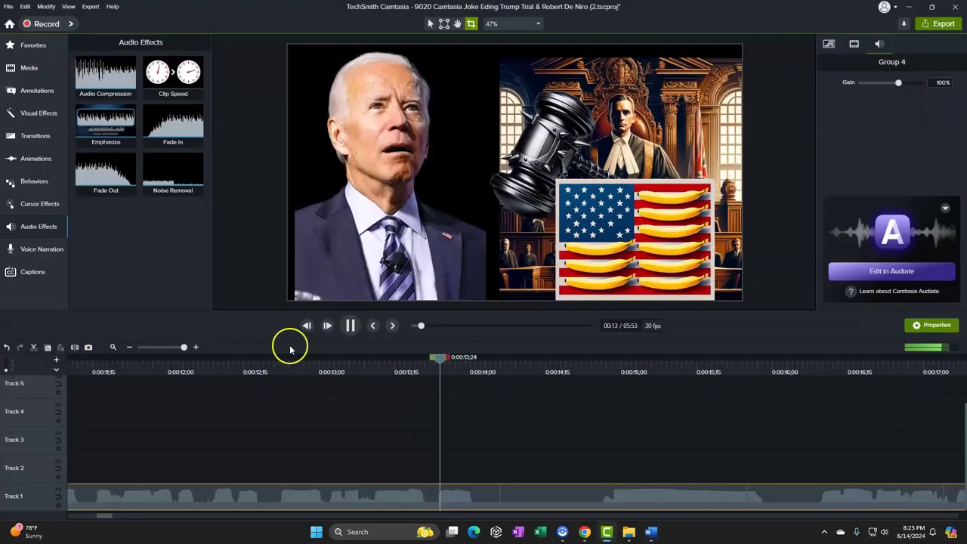
{"action": "left_click", "coordinate": [350, 325]}
Split the Track 1 group at 0:00:14;14
{"action": "left_click_drag", "start_coordinate": [605, 358], "coordinate": [541, 370]}
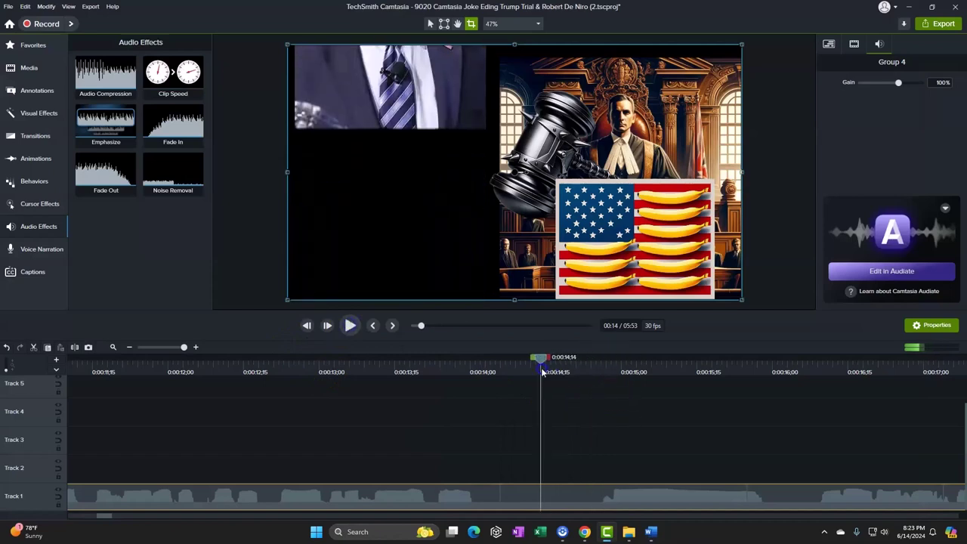
{"action": "left_click", "coordinate": [558, 492]}
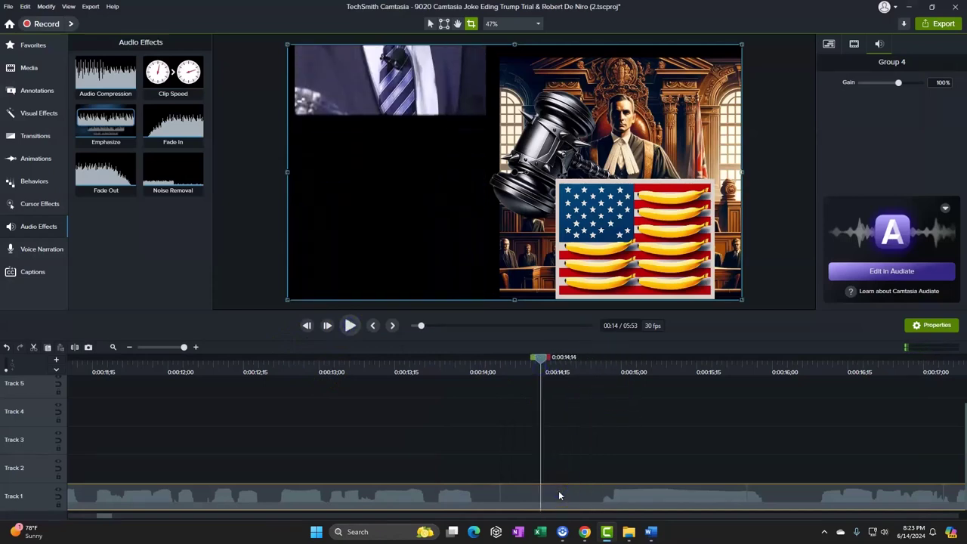
{"action": "left_click", "coordinate": [558, 490]}
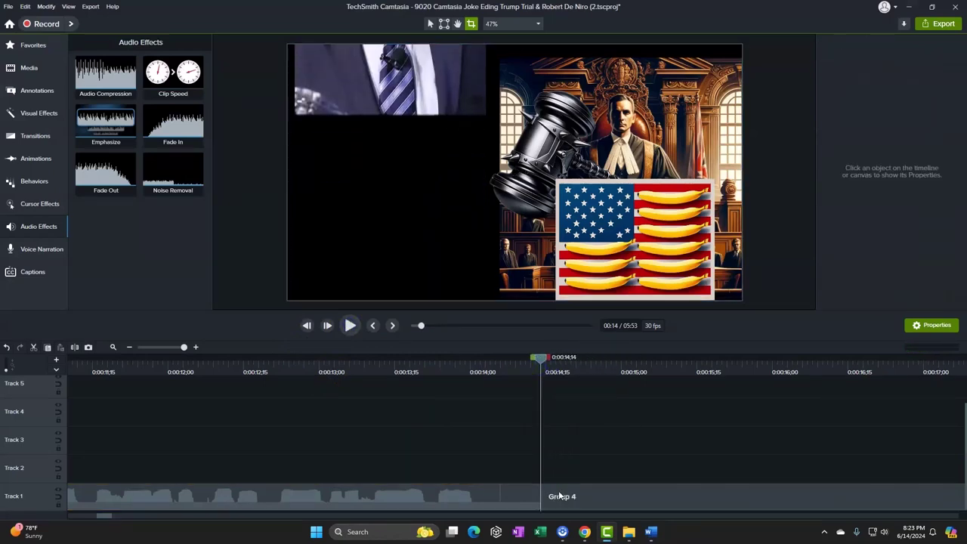
{"action": "left_click", "coordinate": [557, 498]}
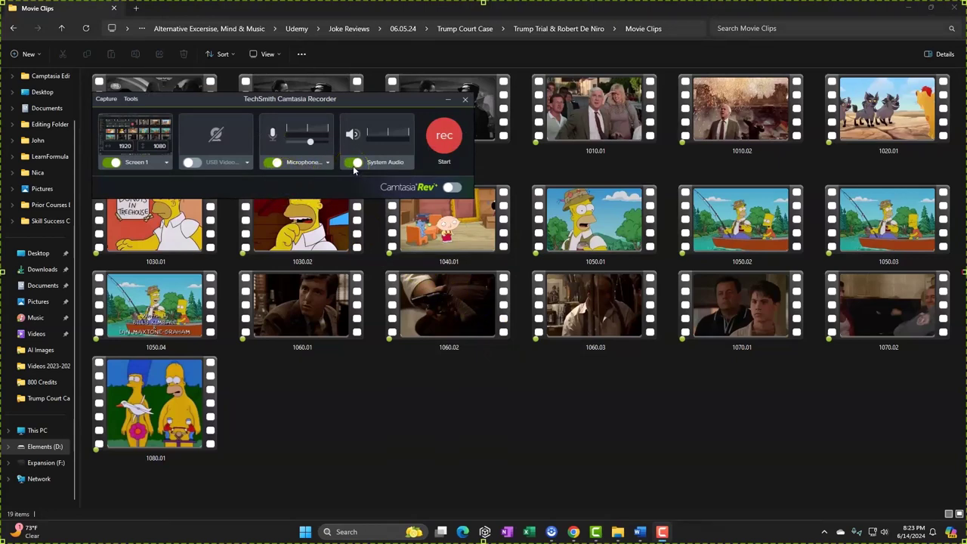
Check the screen, microphone and system audio sources in Camtasia Recorder, close it and return to the Camtasia project
{"action": "left_click", "coordinate": [133, 165]}
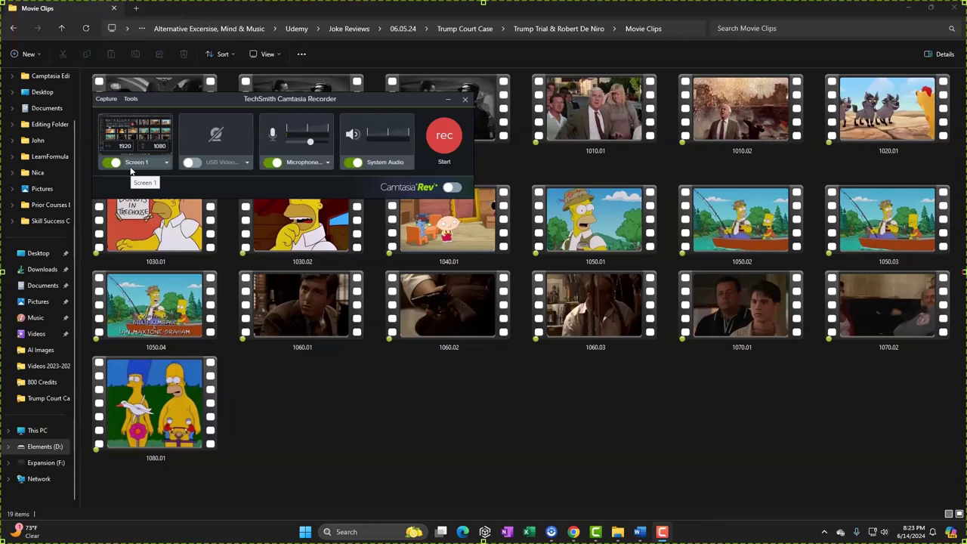
{"action": "left_click", "coordinate": [465, 99]}
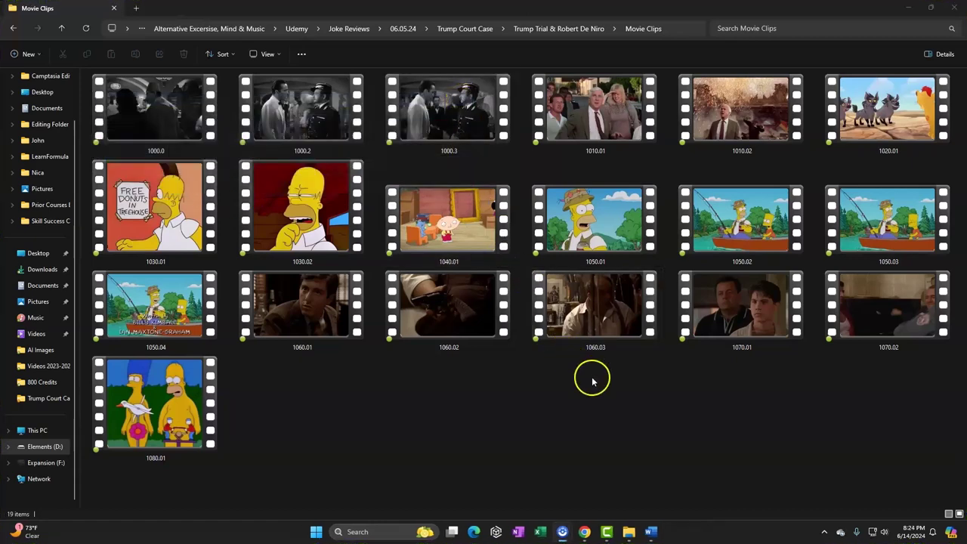
{"action": "left_click", "coordinate": [609, 533]}
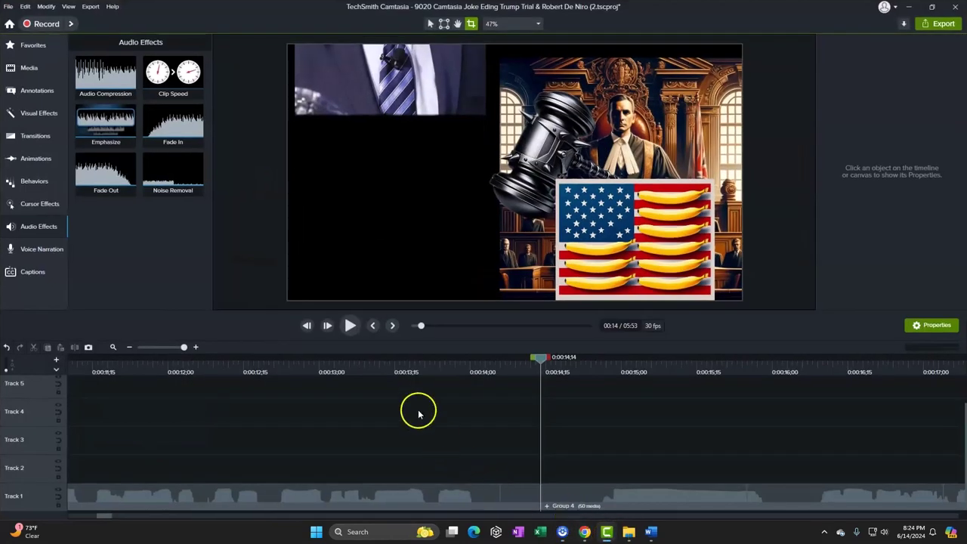
Play on from the 14-second split while following the next cues in the Word script, pausing near 26 seconds
{"action": "left_click", "coordinate": [350, 326]}
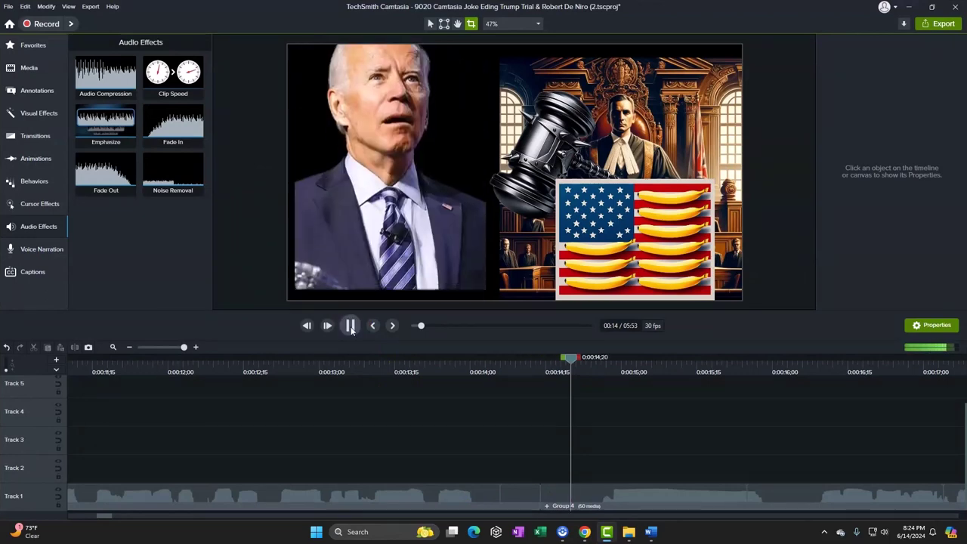
{"action": "left_click", "coordinate": [651, 532]}
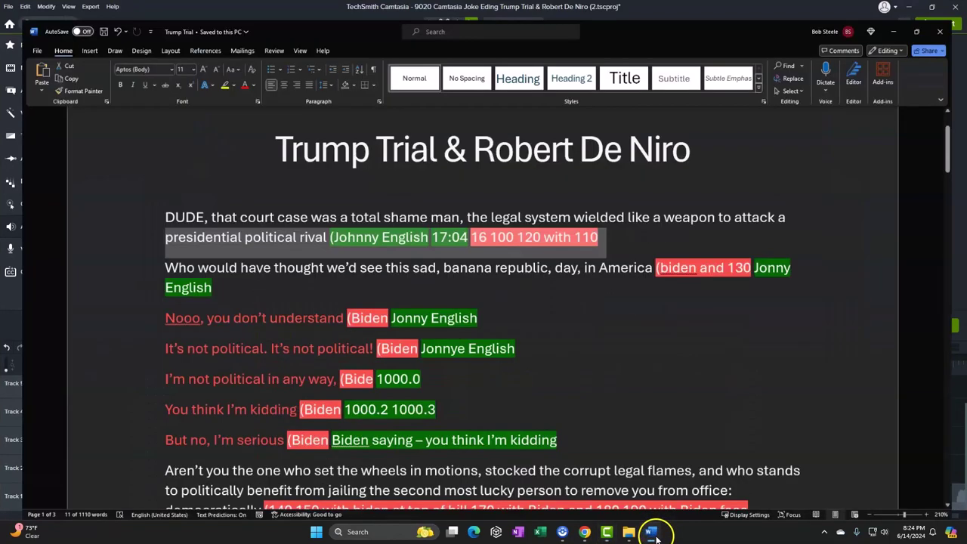
{"action": "scroll", "coordinate": [484, 423], "scroll_direction": "down", "scroll_amount": 2}
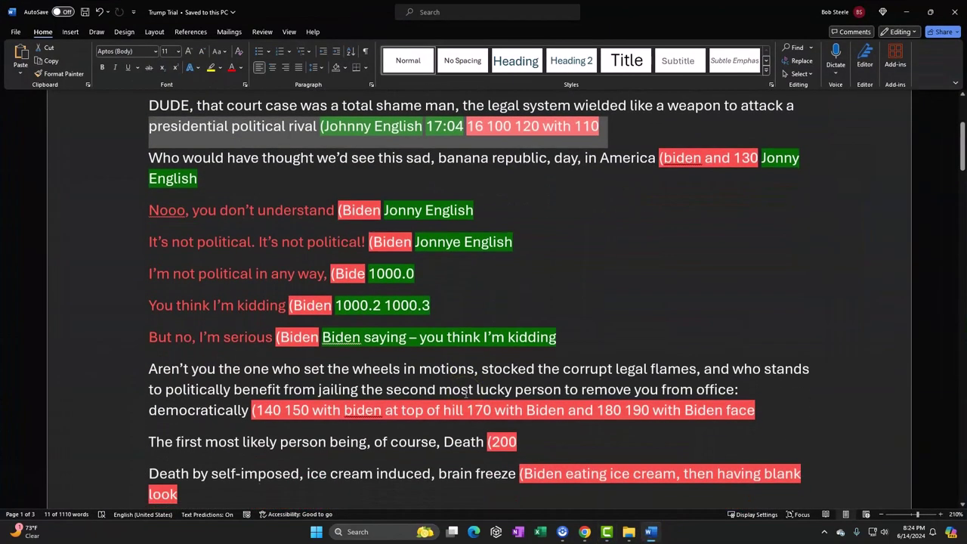
{"action": "scroll", "coordinate": [476, 396], "scroll_direction": "down", "scroll_amount": 1}
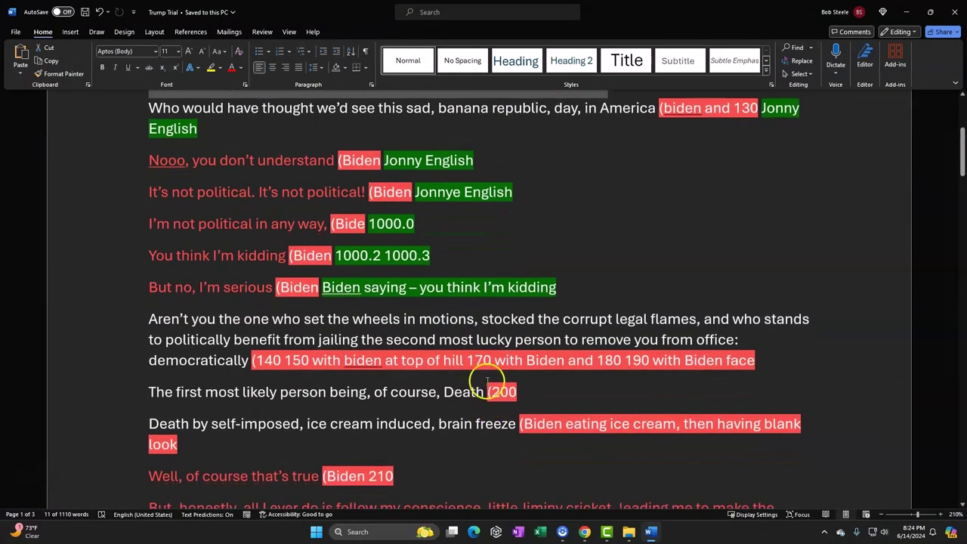
{"action": "scroll", "coordinate": [488, 378], "scroll_direction": "down", "scroll_amount": 1}
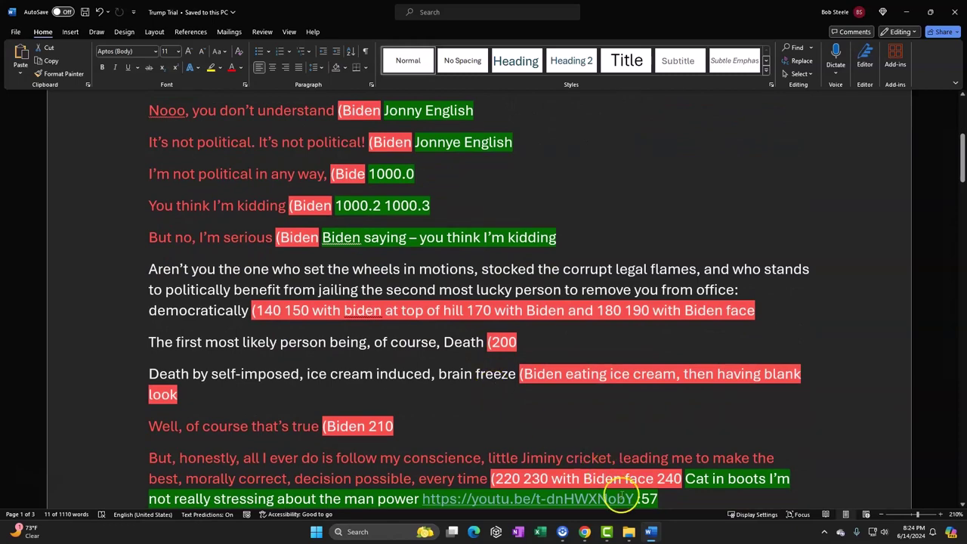
{"action": "left_click", "coordinate": [651, 532]}
{"action": "left_click", "coordinate": [350, 325]}
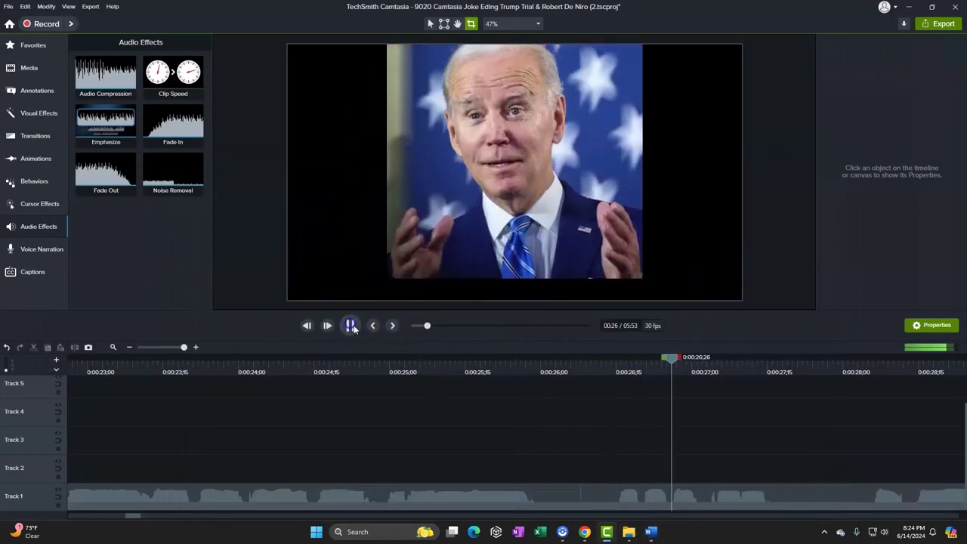
Make Track 1 taller and split its group at 0:00:26;08
{"action": "left_click_drag", "start_coordinate": [681, 361], "coordinate": [576, 370]}
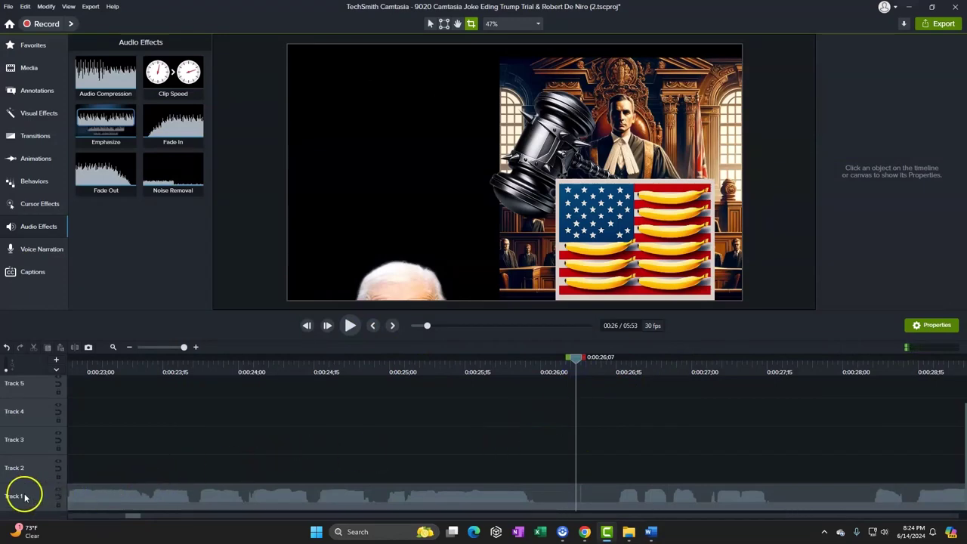
{"action": "left_click_drag", "start_coordinate": [3, 482], "coordinate": [4, 461]}
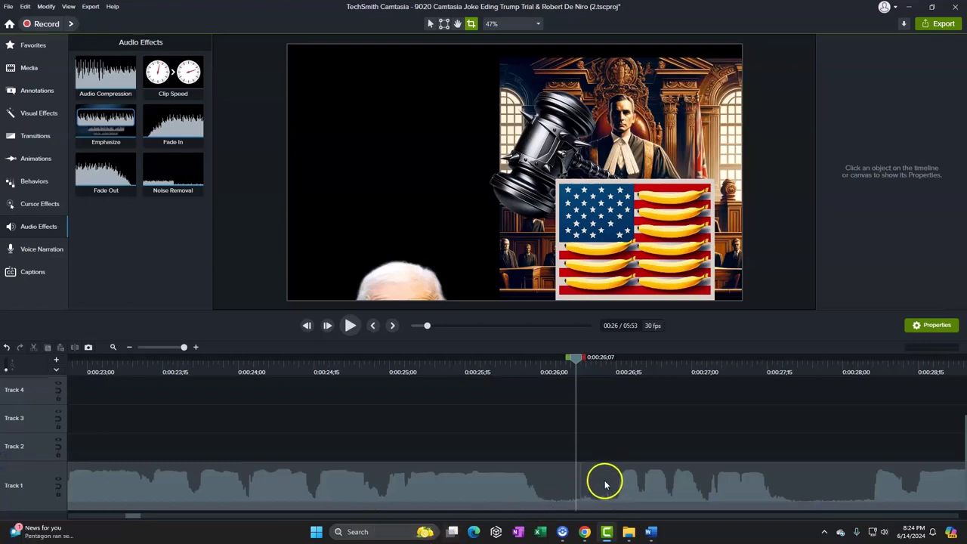
{"action": "left_click", "coordinate": [579, 378]}
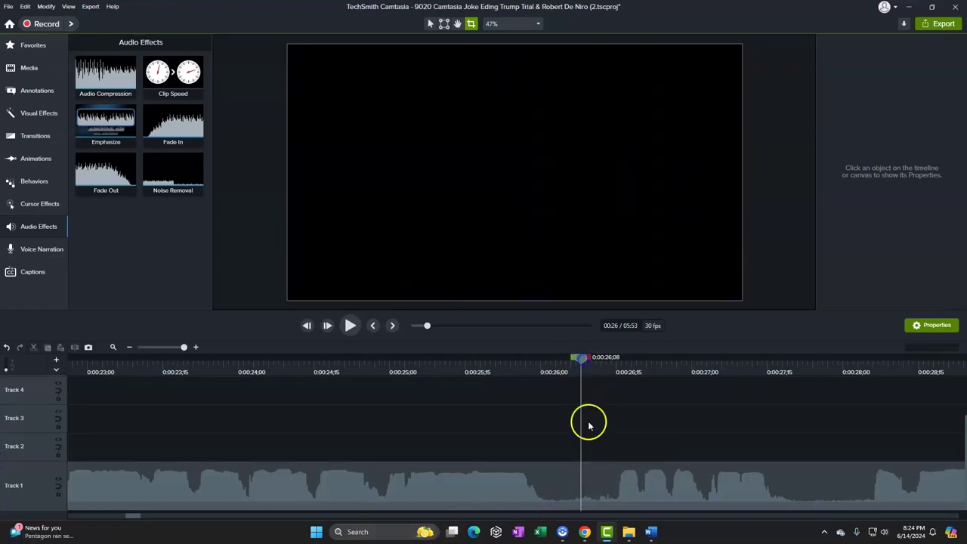
{"action": "left_click", "coordinate": [609, 481]}
{"action": "key", "text": "s"}
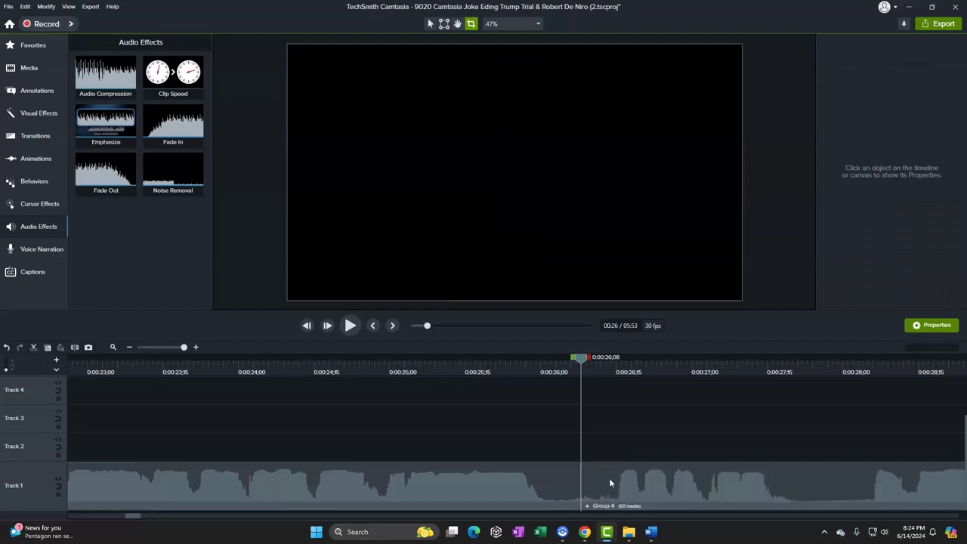
Bring up the Movie Clips folder and mark the "You think I'm kidding" line with its 1000.2 and 1000.3 cues in the script
{"action": "left_click", "coordinate": [626, 530]}
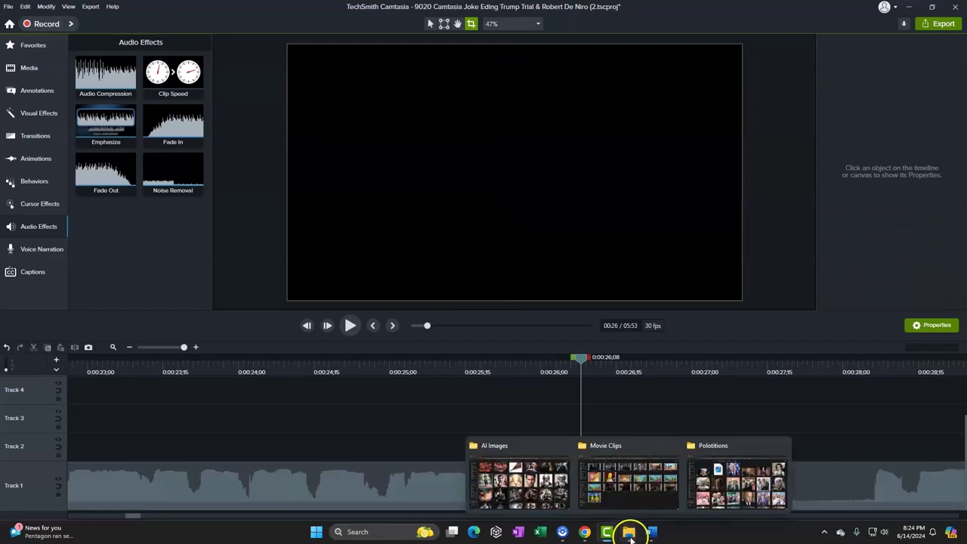
{"action": "left_click", "coordinate": [633, 488]}
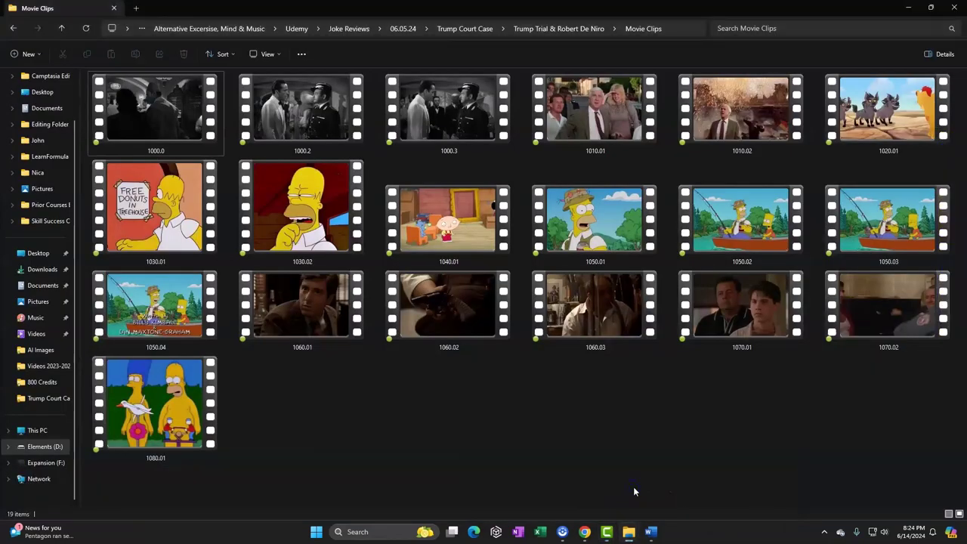
{"action": "left_click", "coordinate": [651, 532]}
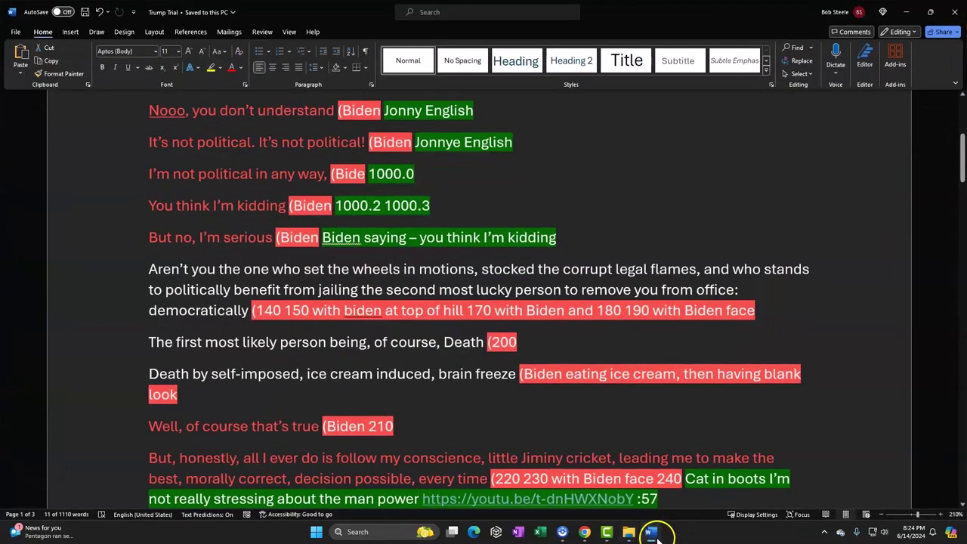
{"action": "left_click", "coordinate": [127, 206]}
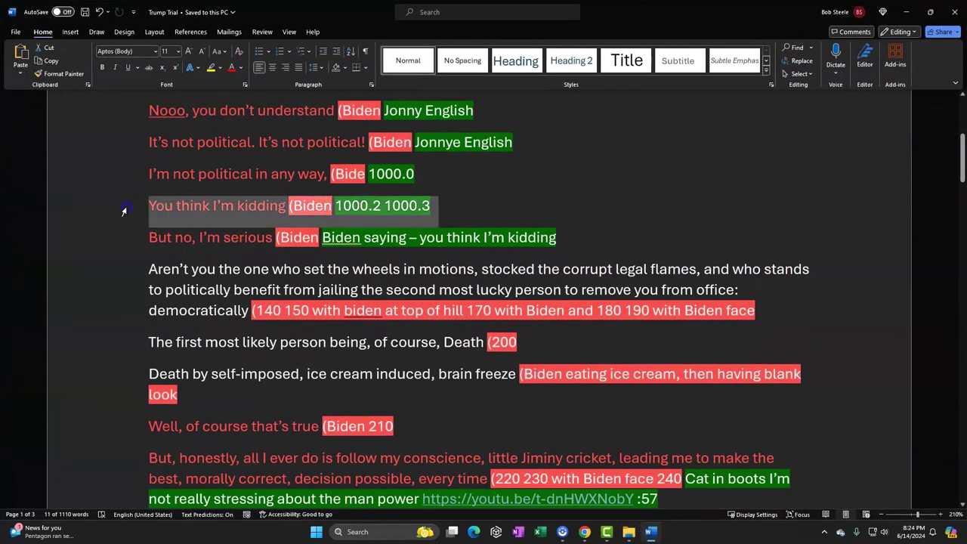
Import clip 1000.0 from the Movie Clips folder and insert it on Track 1 at the 0:00:26;08 split
{"action": "left_click", "coordinate": [629, 531]}
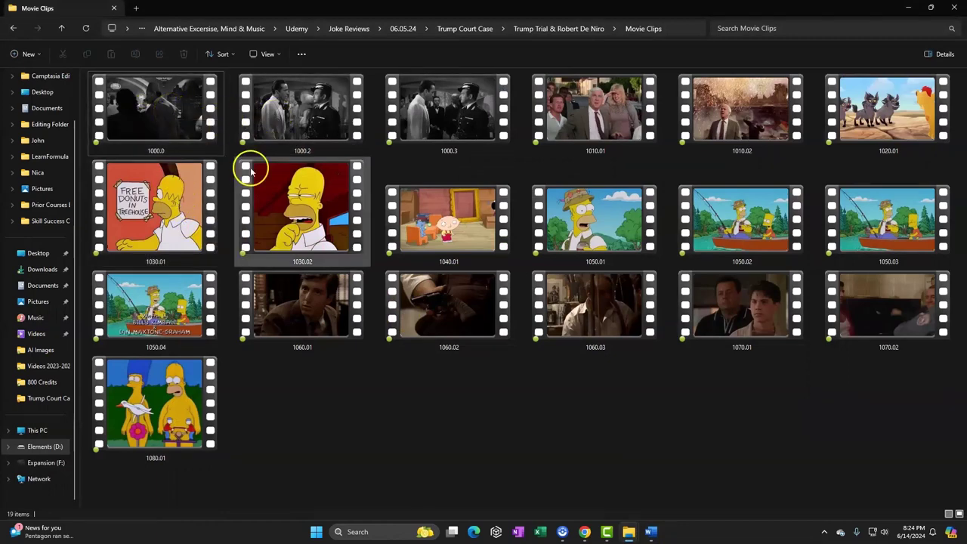
{"action": "left_click_drag", "start_coordinate": [655, 23], "coordinate": [653, 445]}
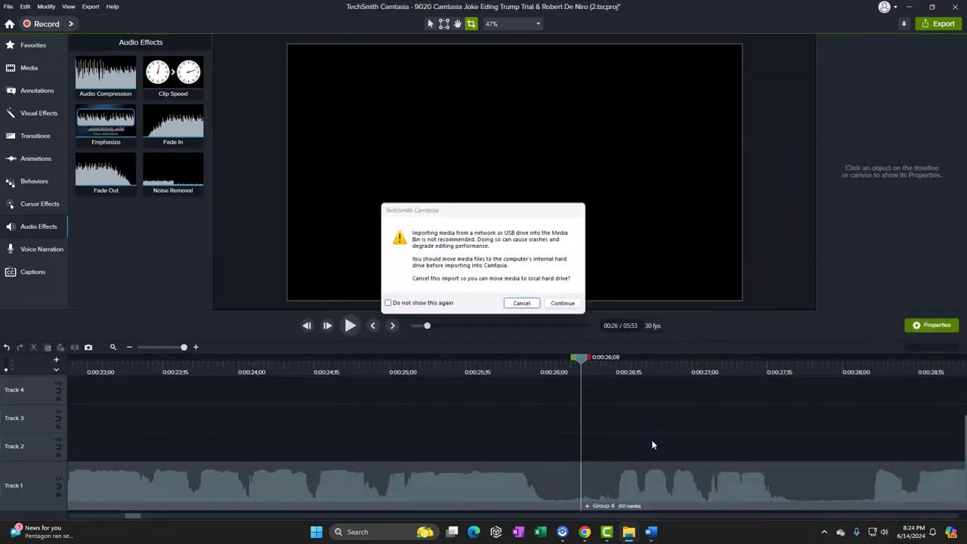
{"action": "left_click", "coordinate": [574, 304]}
{"action": "left_click_drag", "start_coordinate": [664, 398], "coordinate": [586, 488]}
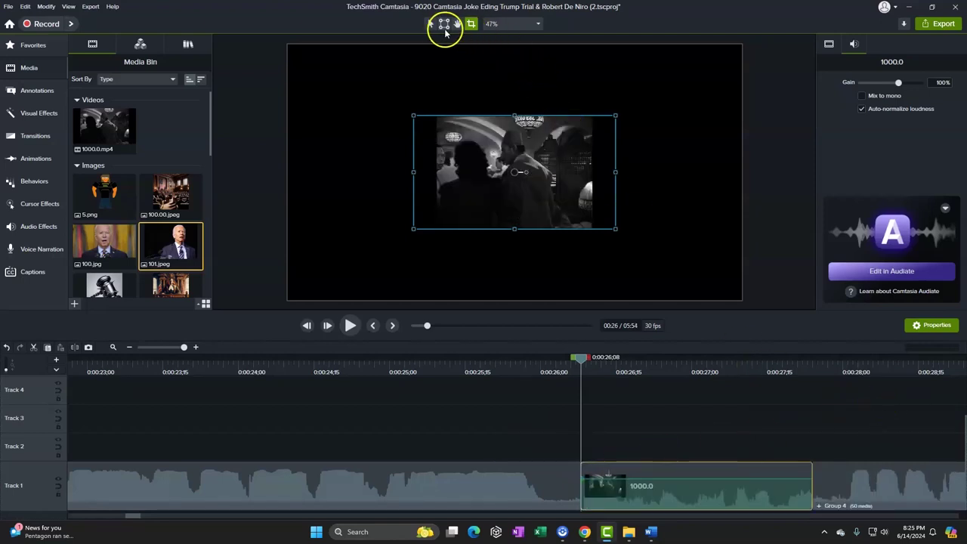
Leave crop mode, import clip 1000.2 despite the network-drive warning, and place it on Track 1 directly after clip 1000.0
{"action": "left_click", "coordinate": [431, 23]}
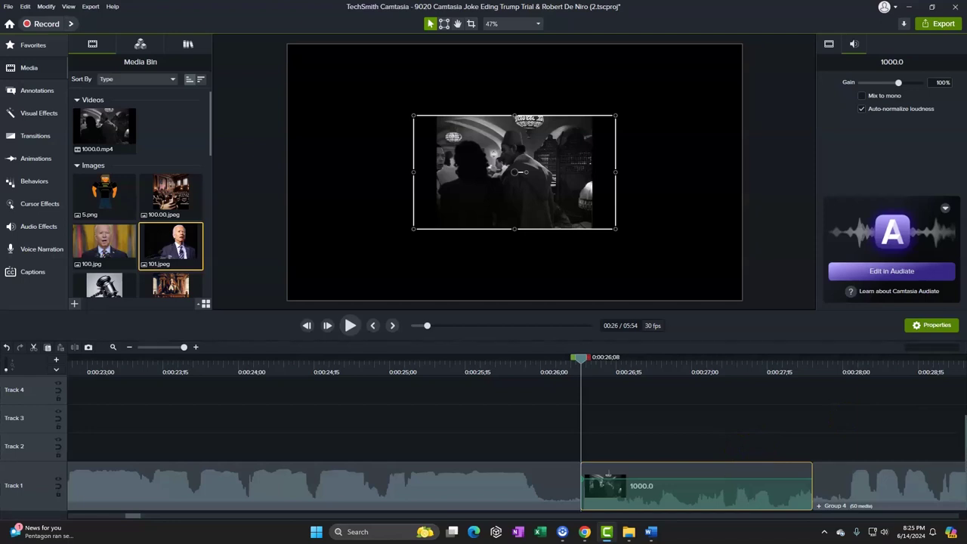
{"action": "left_click", "coordinate": [921, 300]}
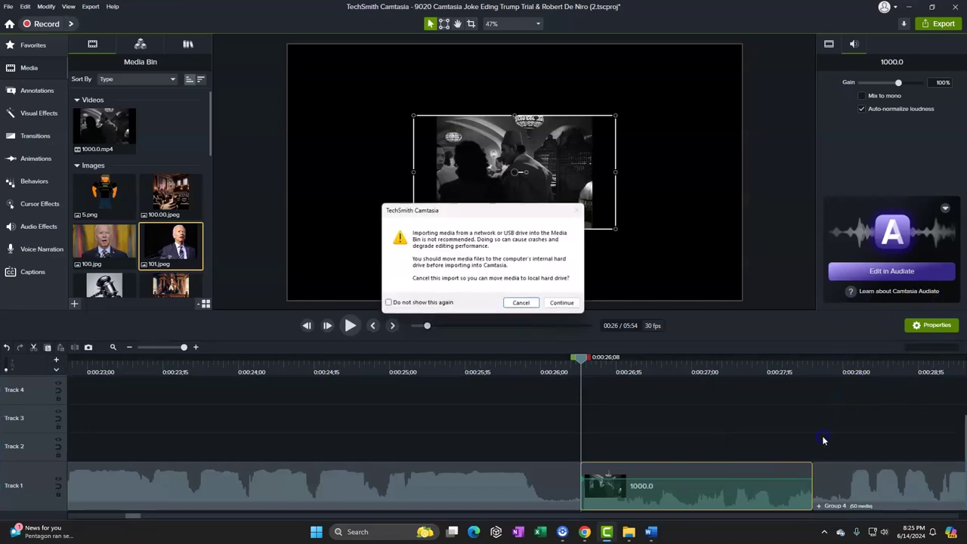
{"action": "left_click", "coordinate": [562, 303]}
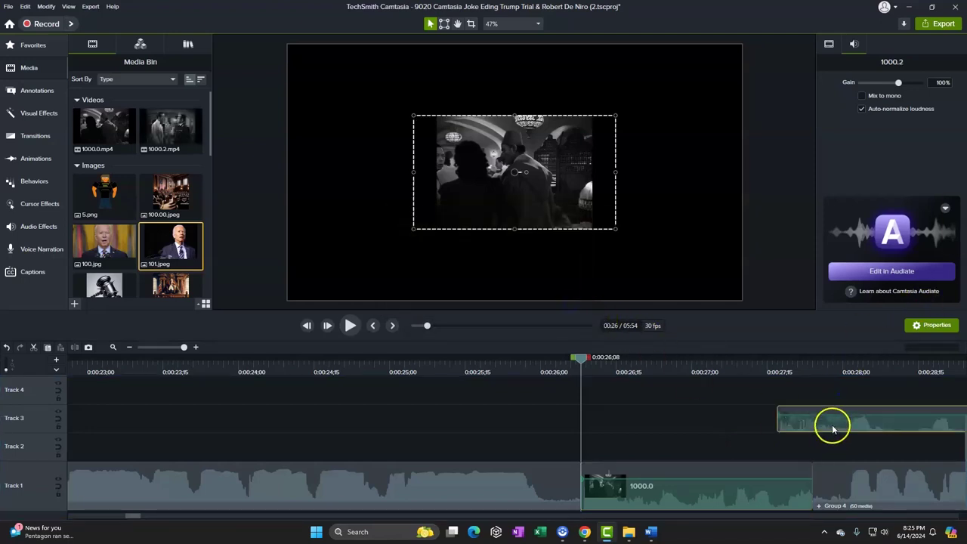
{"action": "left_click_drag", "start_coordinate": [833, 429], "coordinate": [816, 485]}
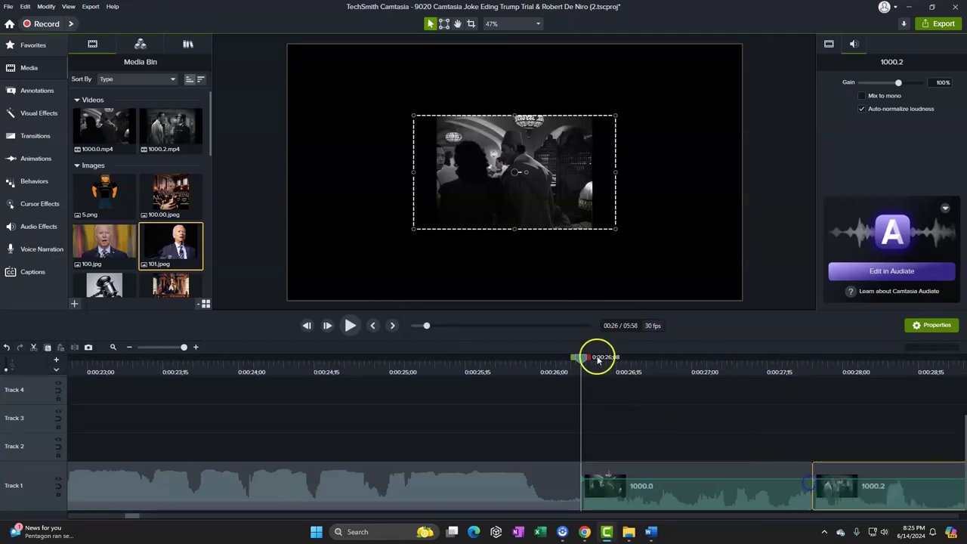
Mix clip 1000.2's audio to mono, set its gain to 85%, and play the clips to check the sound
{"action": "left_click", "coordinate": [350, 326]}
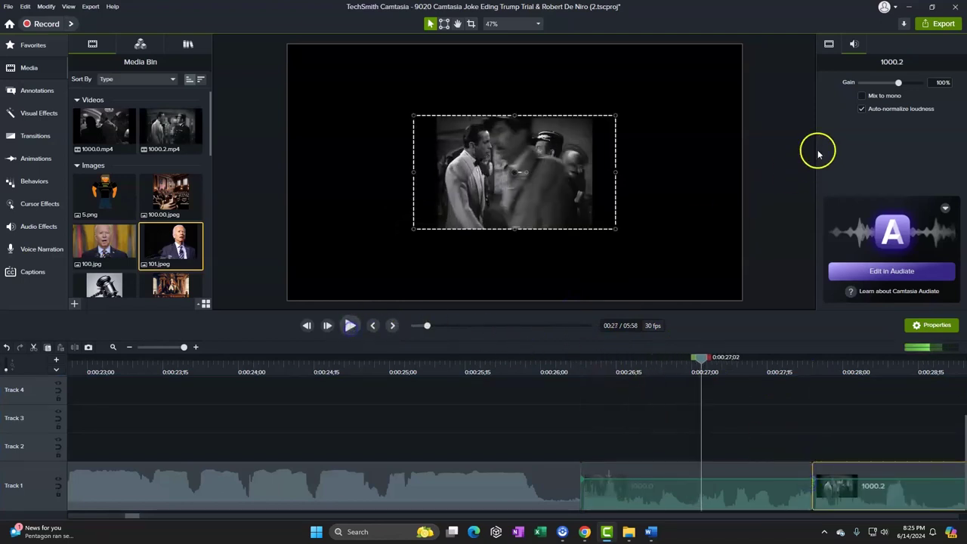
{"action": "left_click", "coordinate": [861, 96]}
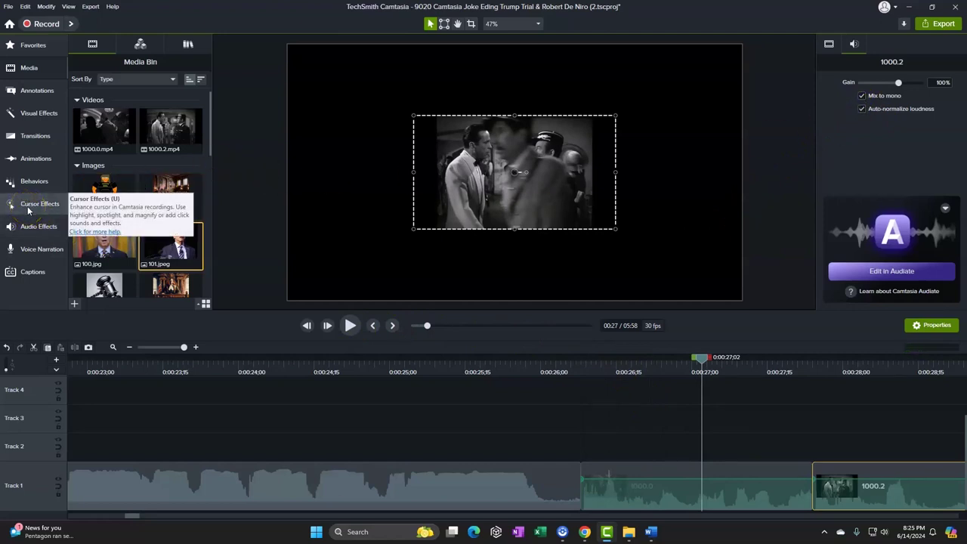
{"action": "left_click", "coordinate": [940, 83]}
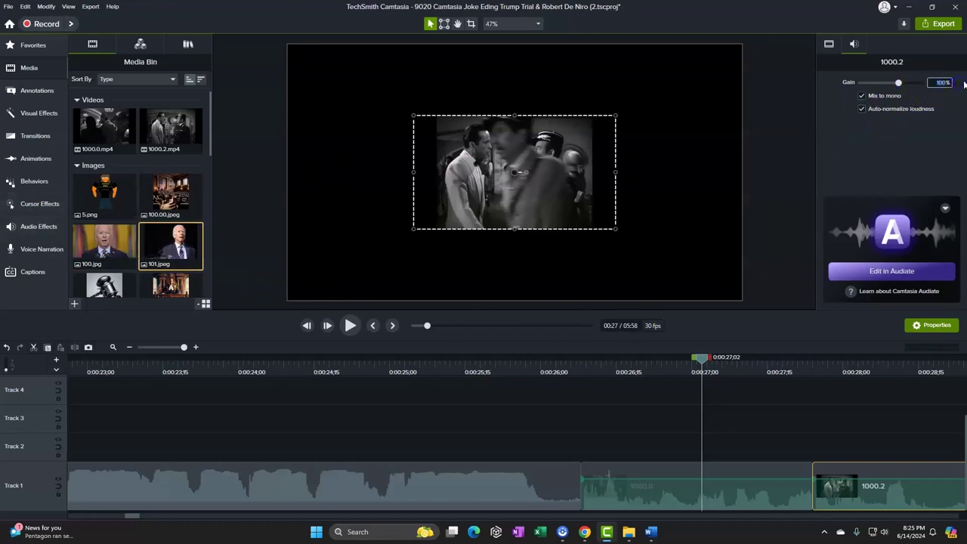
{"action": "key", "text": "Tab"}
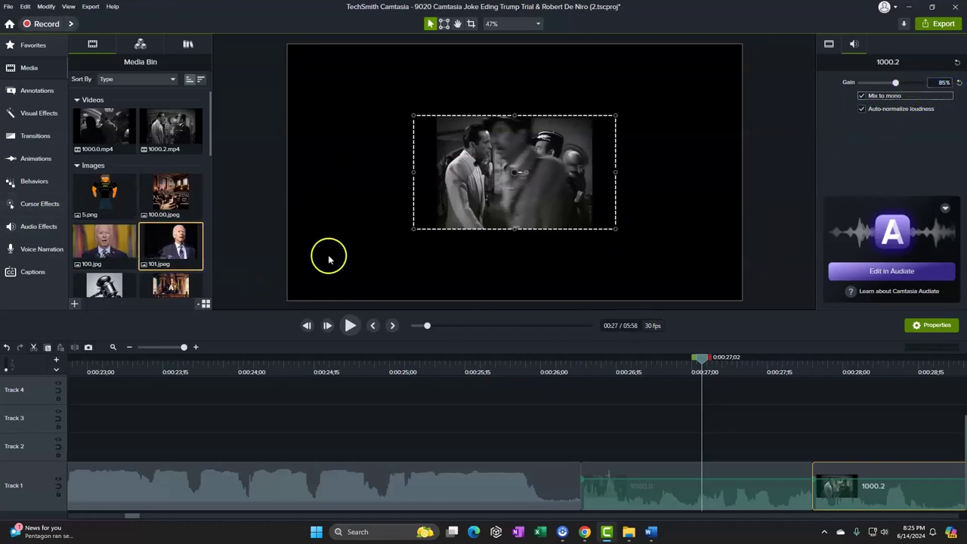
{"action": "left_click", "coordinate": [350, 326]}
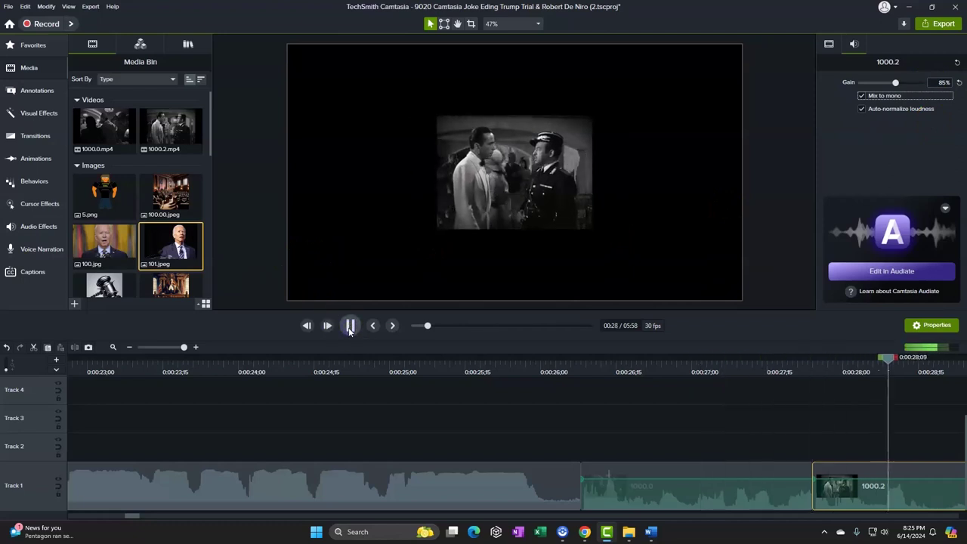
{"action": "key", "text": "space"}
{"action": "left_click", "coordinate": [892, 470]}
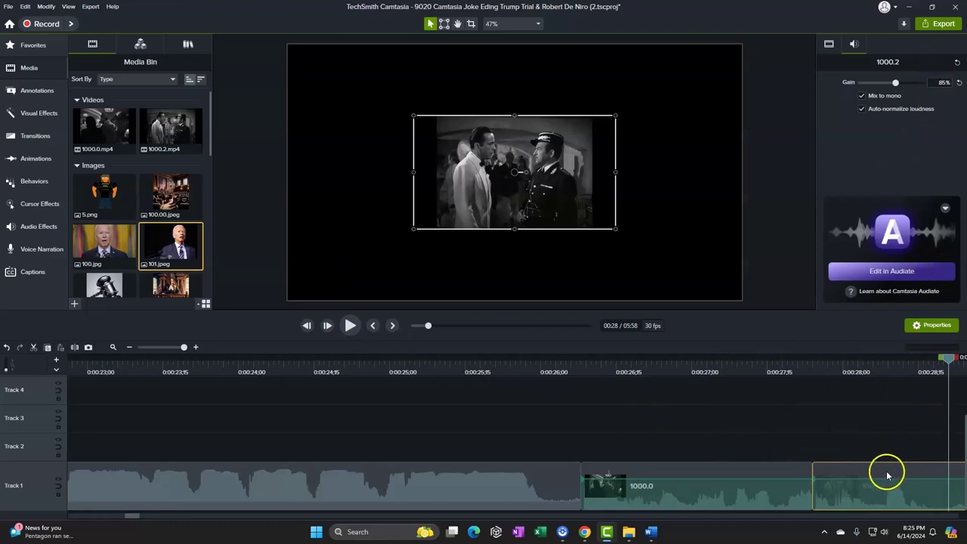
Set clip 1000.0's gain to 85% and mix its audio to mono
{"action": "left_click", "coordinate": [779, 473]}
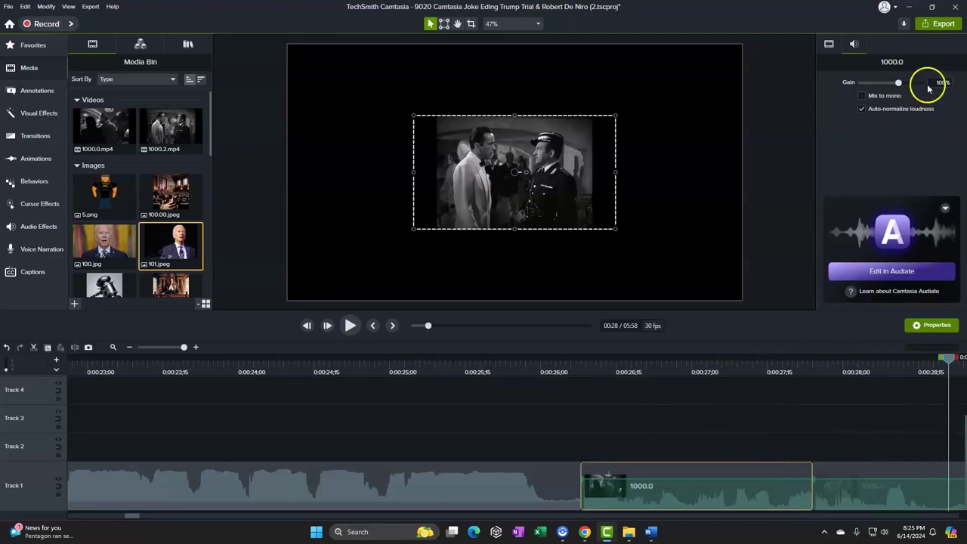
{"action": "left_click", "coordinate": [933, 82]}
{"action": "type", "text": "85"}
{"action": "key", "text": "Return"}
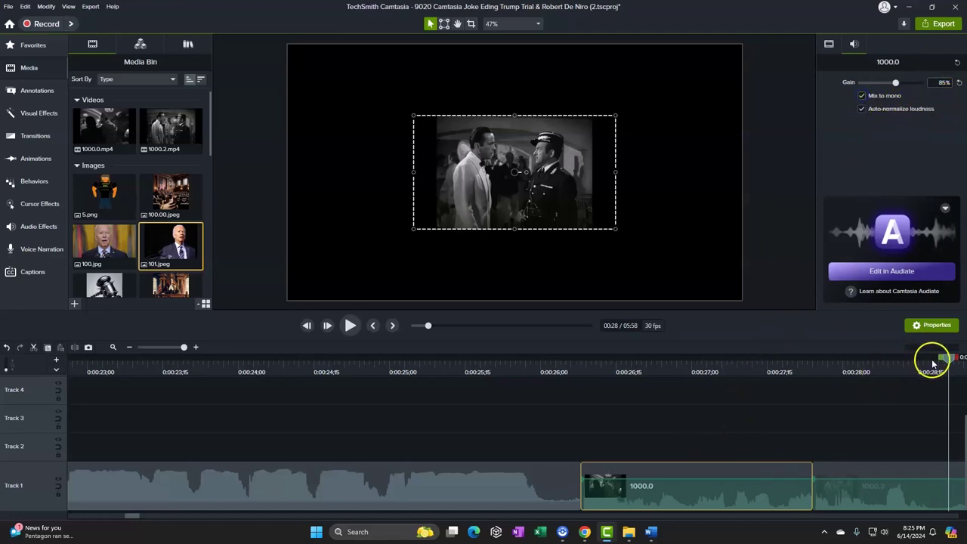
Apply the Device Frame effect of type Desktop to clip 1000.0 and enlarge it to about 227% to fill the canvas
{"action": "left_click_drag", "start_coordinate": [779, 371], "coordinate": [593, 370]}
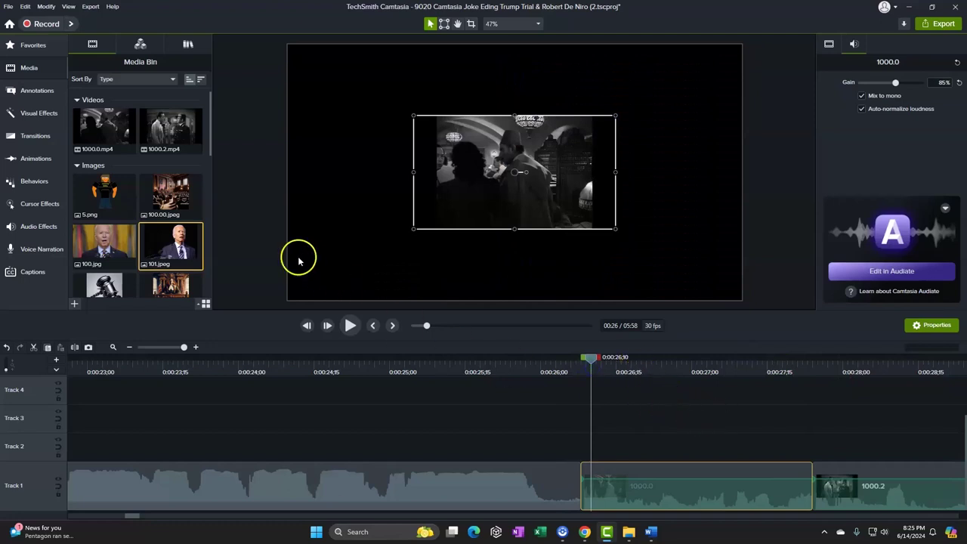
{"action": "left_click", "coordinate": [35, 159]}
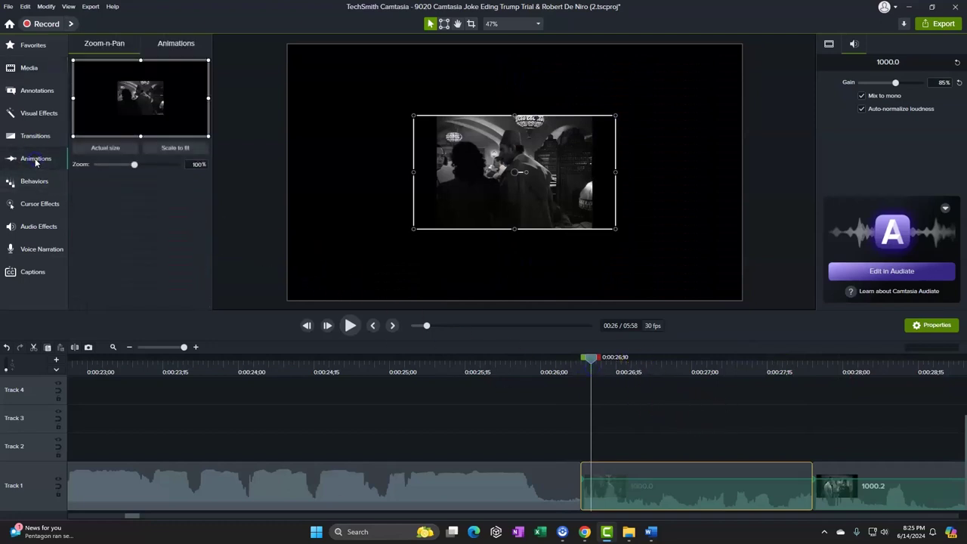
{"action": "left_click", "coordinate": [33, 185]}
{"action": "left_click", "coordinate": [35, 202]}
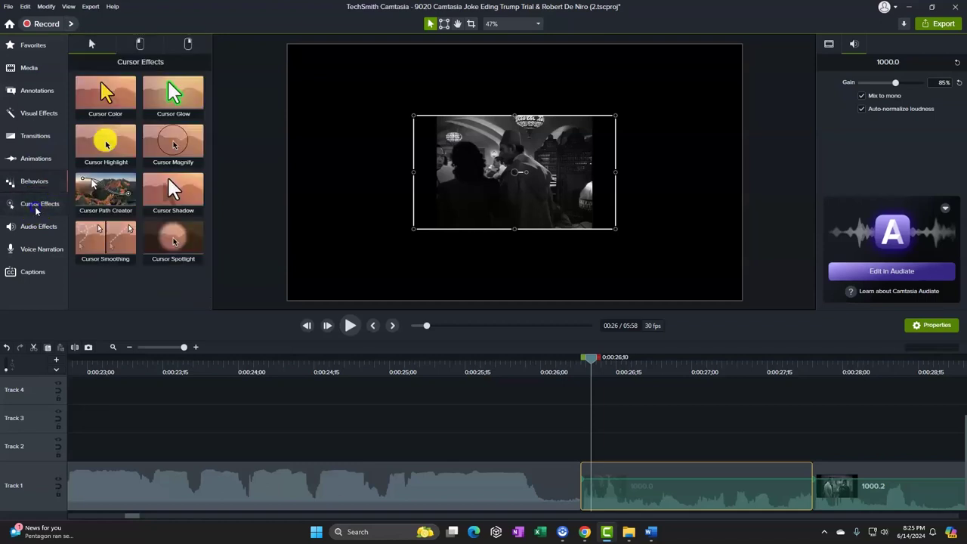
{"action": "left_click", "coordinate": [34, 115]}
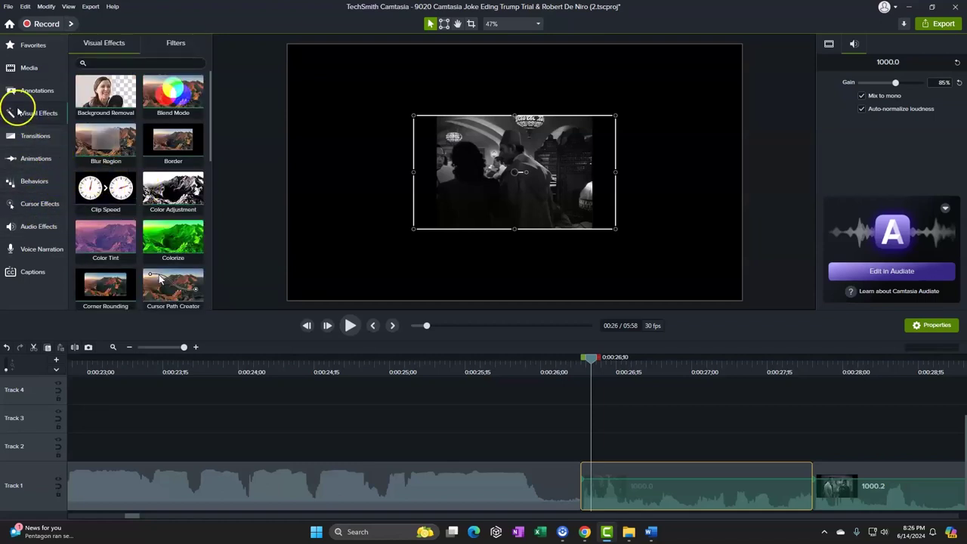
{"action": "scroll", "coordinate": [148, 182], "scroll_direction": "down", "scroll_amount": 1}
{"action": "scroll", "coordinate": [159, 227], "scroll_direction": "down", "scroll_amount": 2}
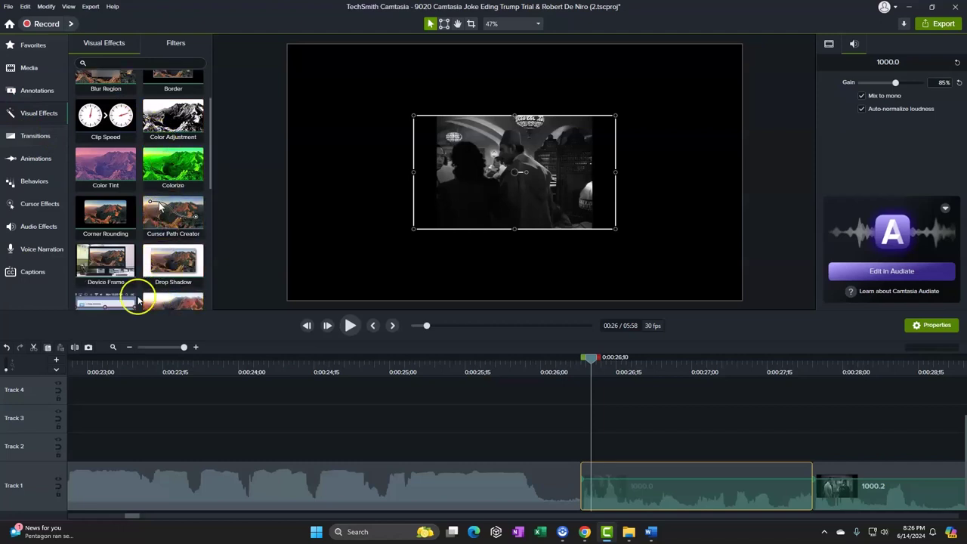
{"action": "left_click_drag", "start_coordinate": [96, 267], "coordinate": [661, 488]}
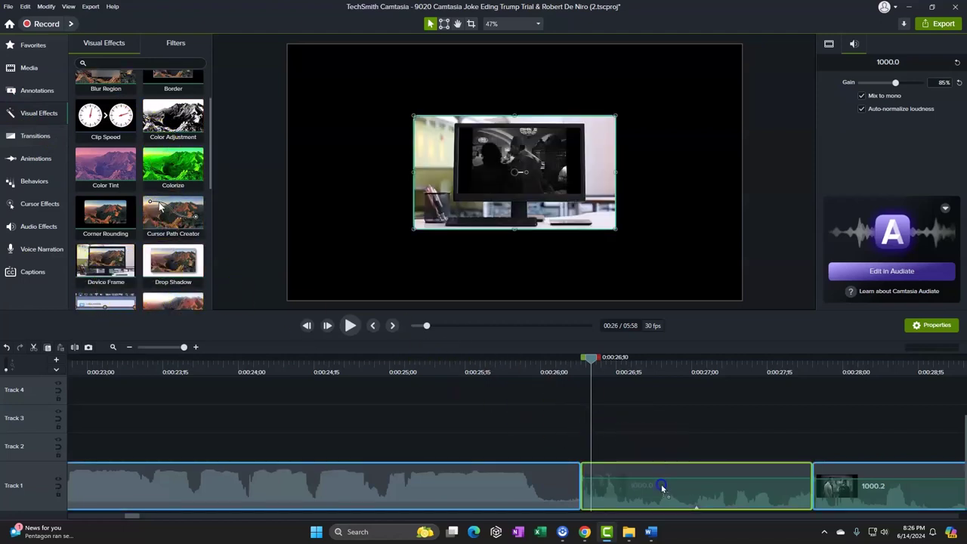
{"action": "left_click", "coordinate": [557, 341]}
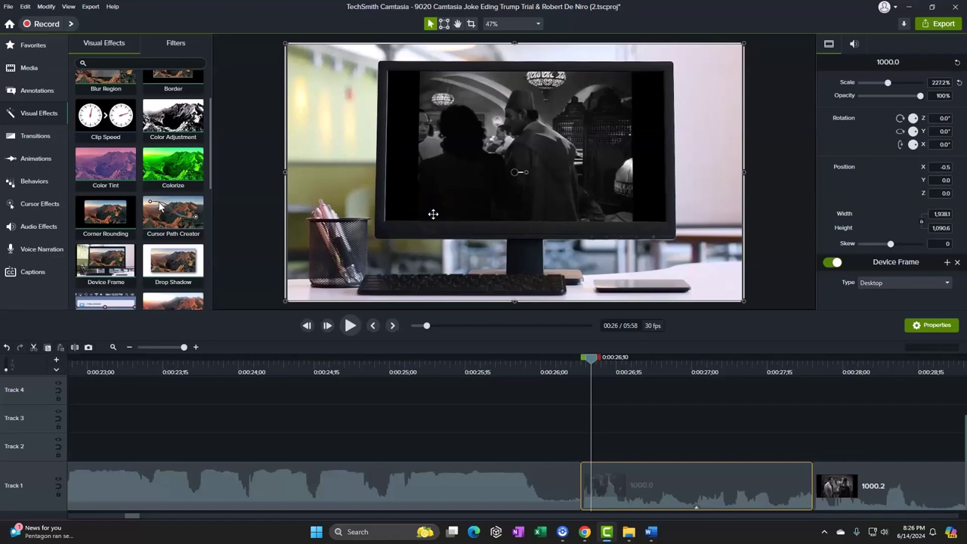
Apply the Desktop Device Frame to clip 1000.2 and scale it to about 227%, filling the canvas
{"action": "left_click_drag", "start_coordinate": [588, 358], "coordinate": [873, 378]}
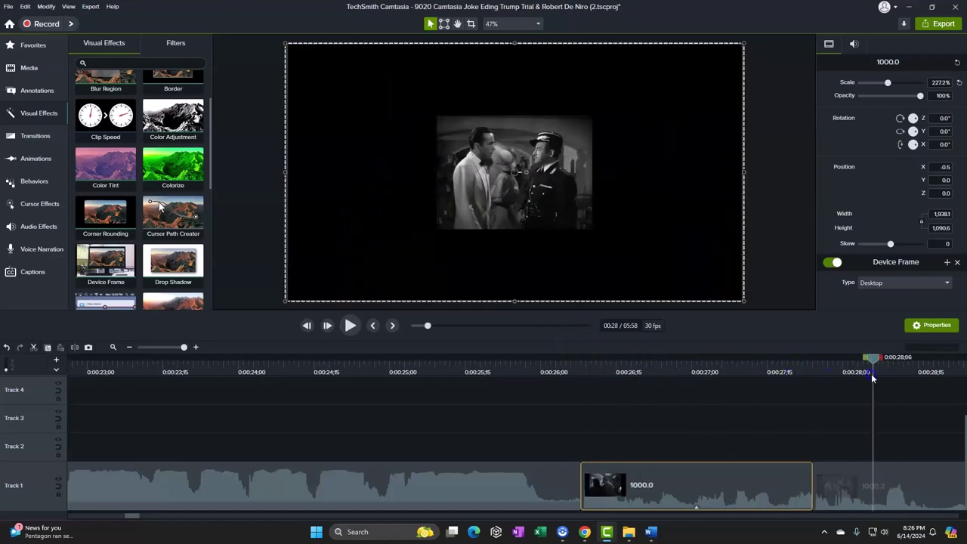
{"action": "left_click_drag", "start_coordinate": [104, 260], "coordinate": [847, 488]}
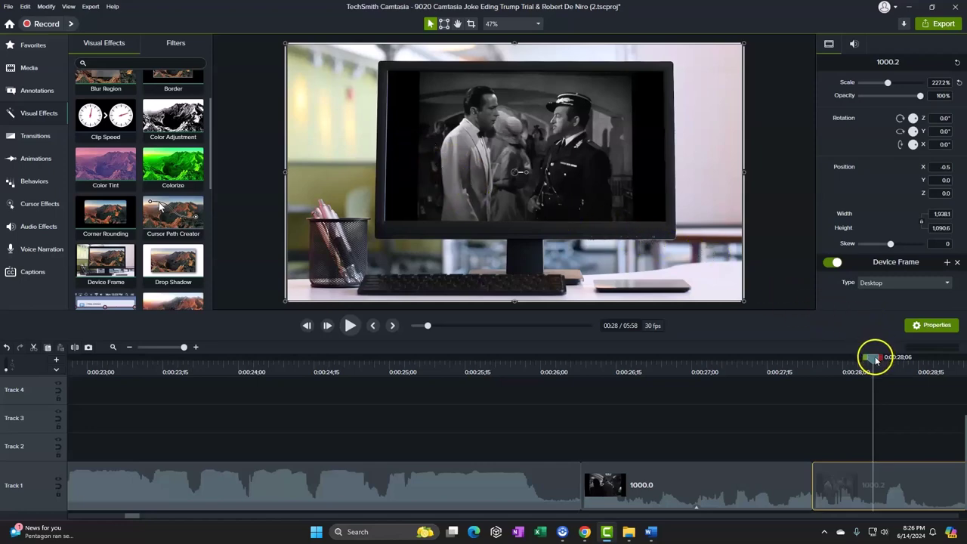
{"action": "left_click_drag", "start_coordinate": [876, 360], "coordinate": [582, 385]}
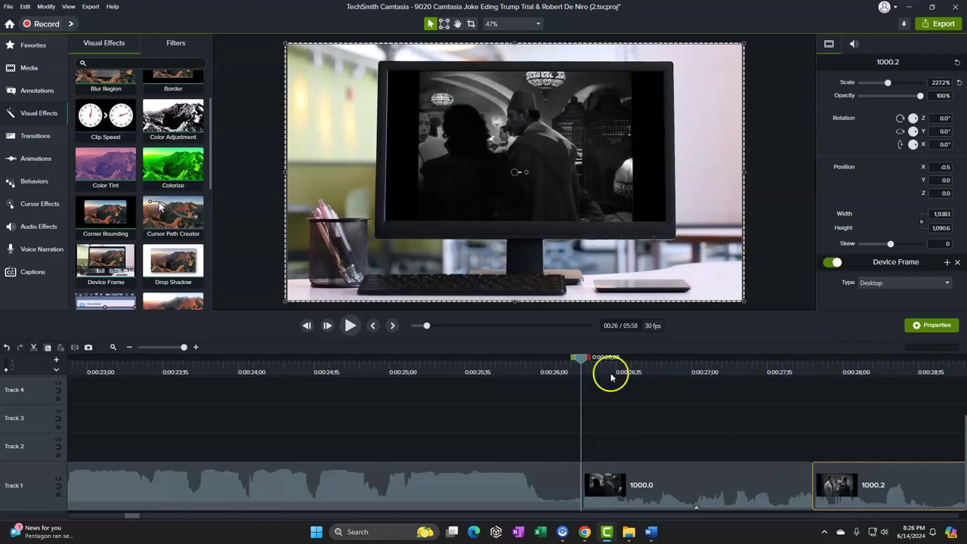
{"action": "left_click_drag", "start_coordinate": [816, 473], "coordinate": [803, 458]}
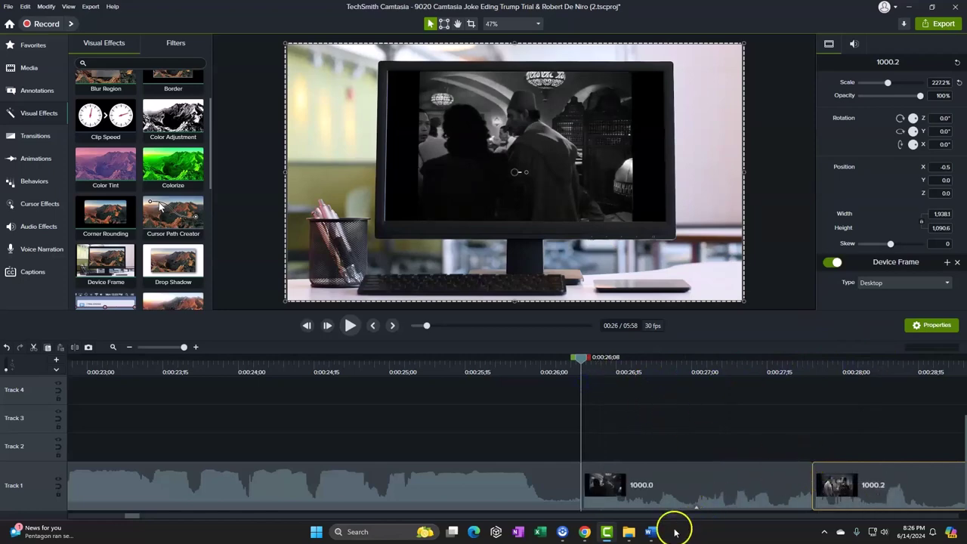
Check the script's cues, then add a black text callout with red outline on Track 2 at 0:00:26;08 reading "Fiar Use"
{"action": "left_click", "coordinate": [650, 536]}
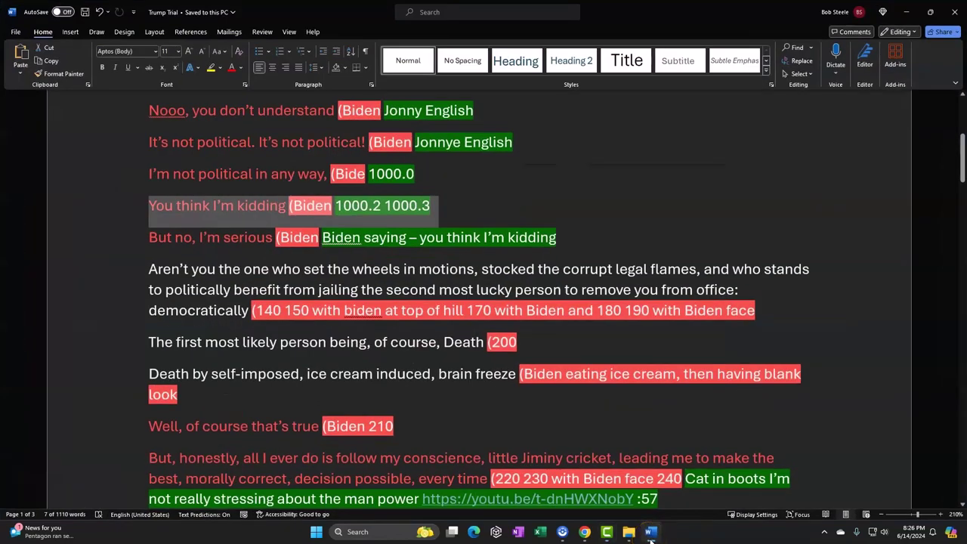
{"action": "left_click", "coordinate": [650, 537]}
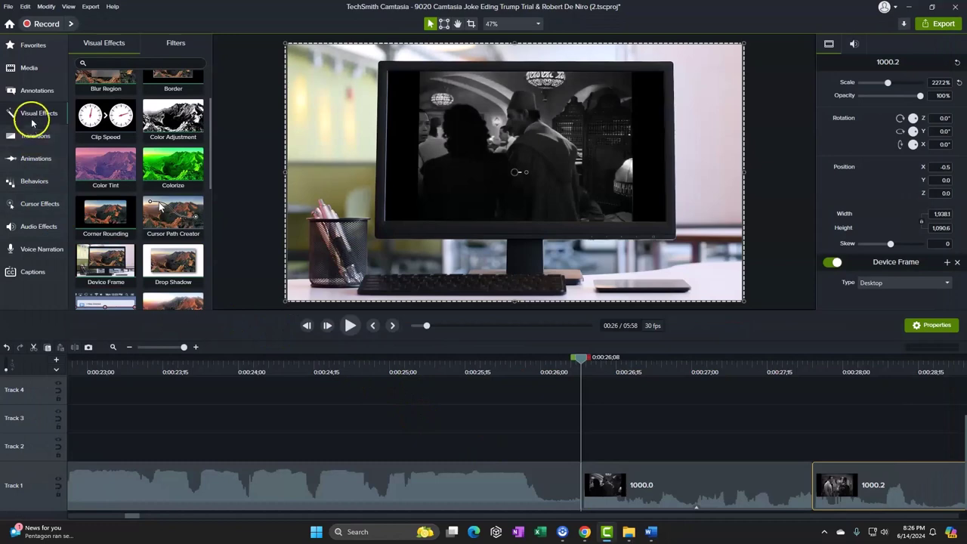
{"action": "left_click", "coordinate": [31, 160]}
{"action": "left_click", "coordinate": [33, 182]}
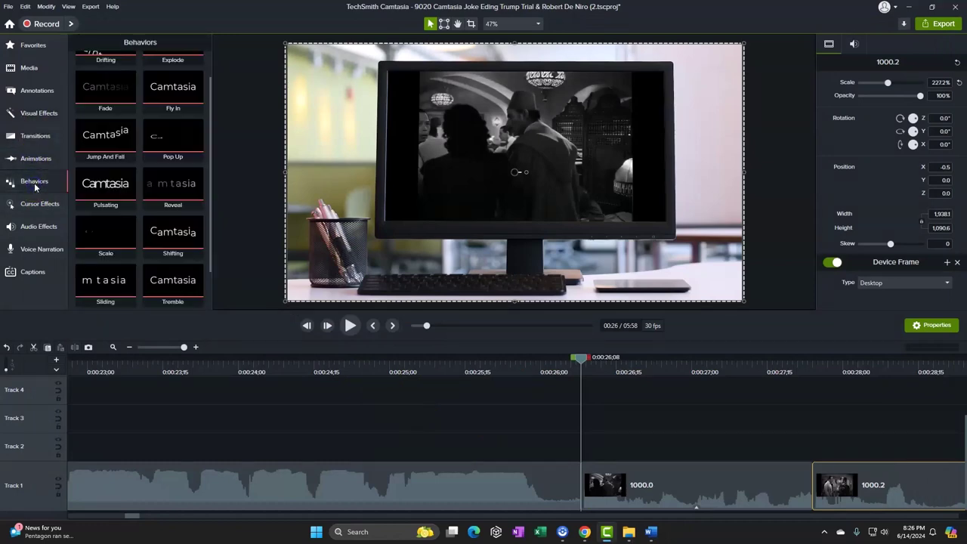
{"action": "left_click", "coordinate": [37, 92]}
{"action": "left_click_drag", "start_coordinate": [156, 202], "coordinate": [583, 461]}
{"action": "double_click", "coordinate": [502, 168]}
{"action": "type", "text": "Fiar Use"}
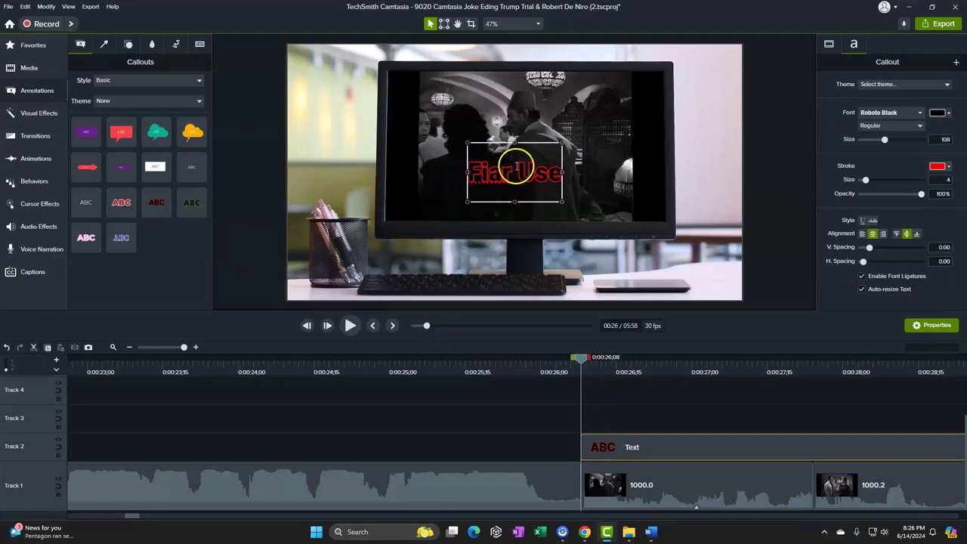
Replace the misspelled "Fiar" with the suggestion "Fear" and enlarge the callout across the picture inside the monitor frame
{"action": "right_click", "coordinate": [481, 170]}
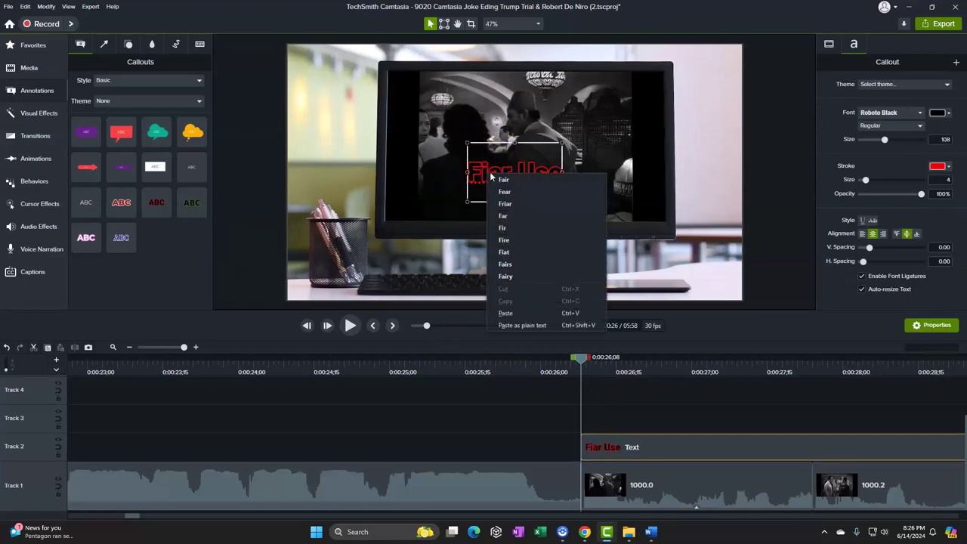
{"action": "left_click", "coordinate": [477, 170]}
{"action": "right_click", "coordinate": [478, 171]}
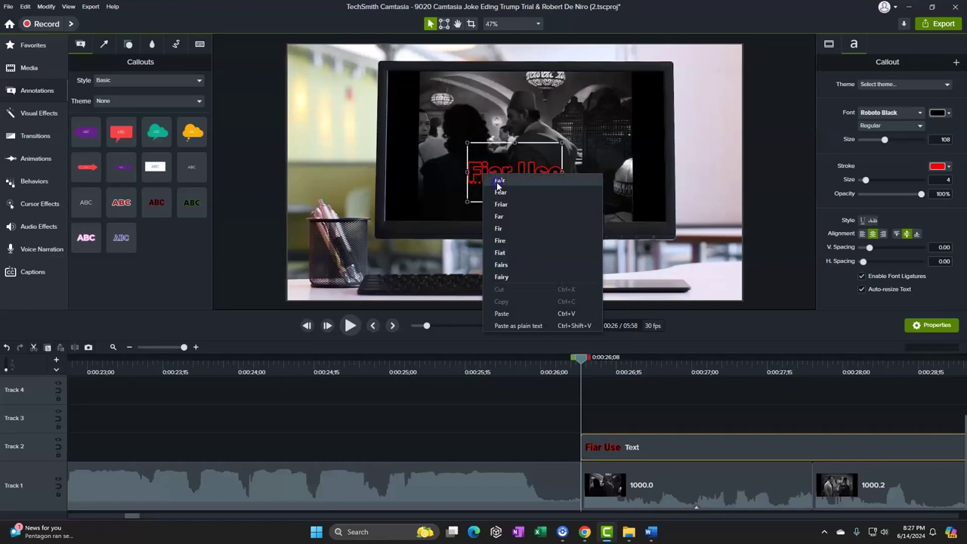
{"action": "left_click", "coordinate": [497, 184]}
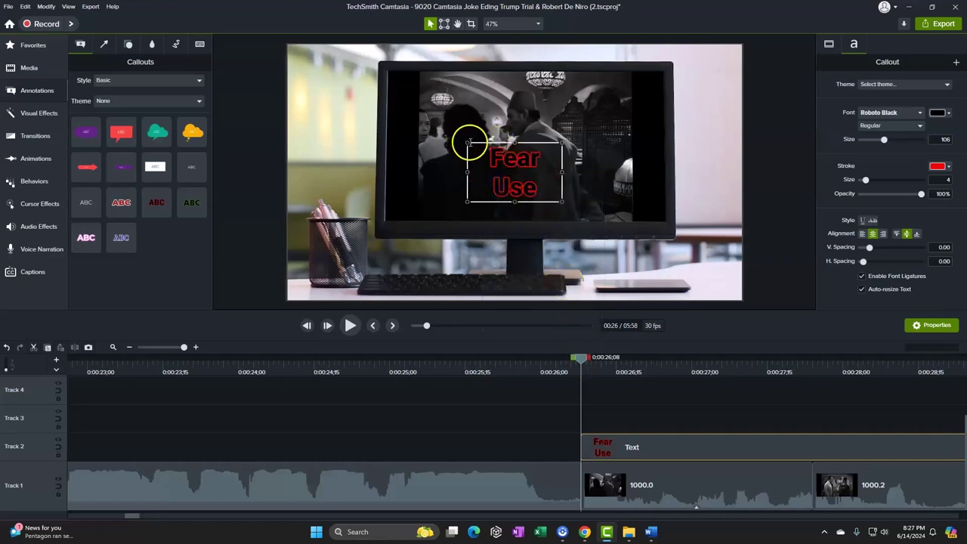
{"action": "left_click_drag", "start_coordinate": [468, 142], "coordinate": [423, 97]}
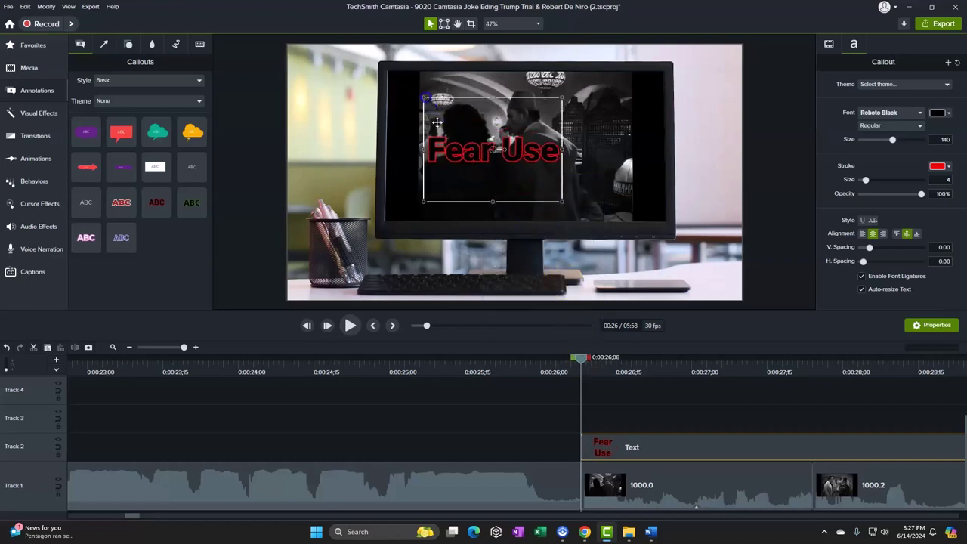
{"action": "left_click_drag", "start_coordinate": [559, 201], "coordinate": [627, 213]}
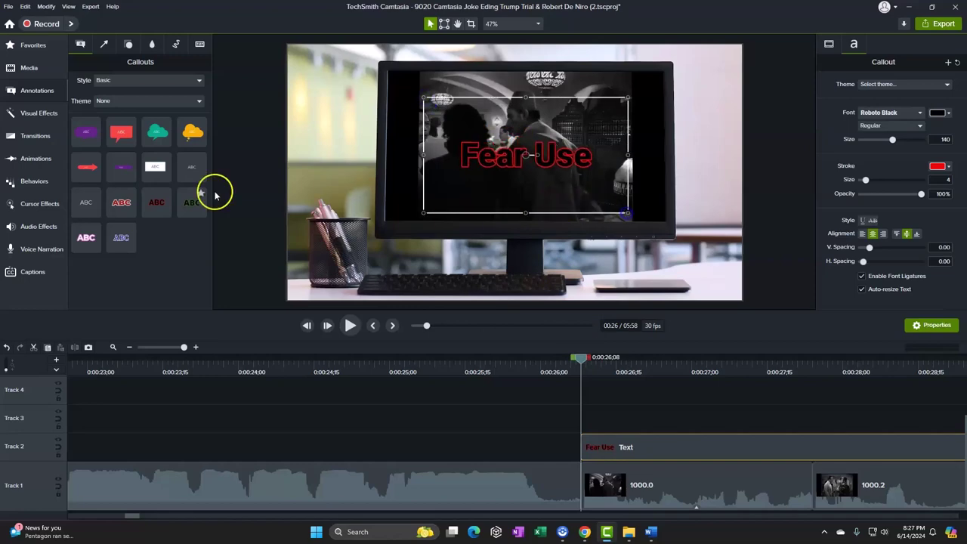
Apply the Jump And Fall behavior to the "Fear Use" callout and play it back from 0:00:26;08
{"action": "left_click", "coordinate": [31, 182]}
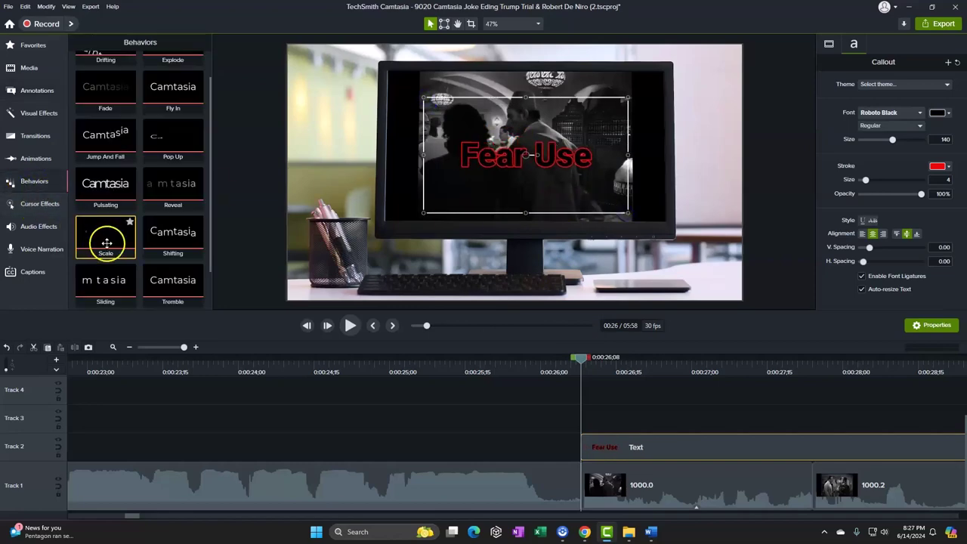
{"action": "left_click_drag", "start_coordinate": [102, 147], "coordinate": [656, 447]}
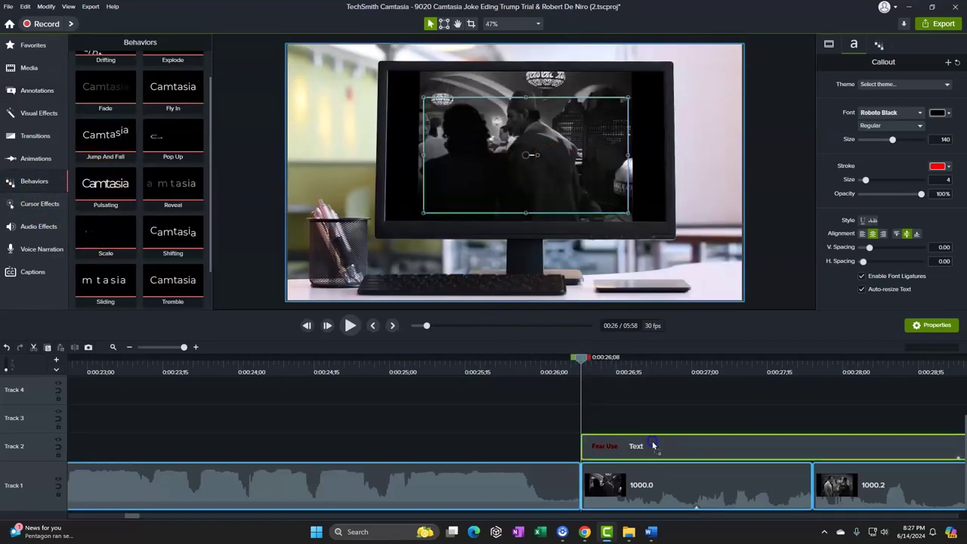
{"action": "left_click", "coordinate": [351, 325]}
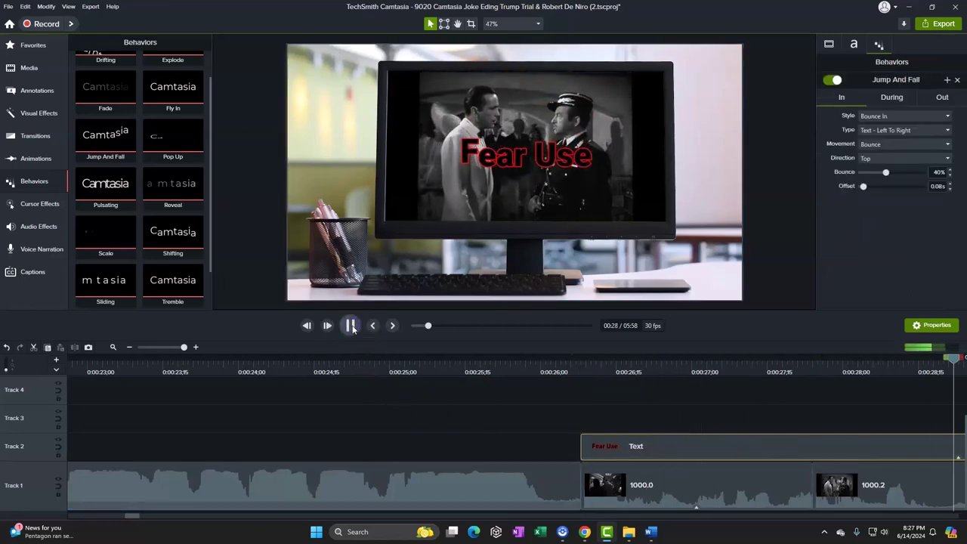
Play the video on to about 0:00:35 and check the Trump Trial script for the next clip cue
{"action": "left_click", "coordinate": [317, 370]}
{"action": "left_click", "coordinate": [350, 326]}
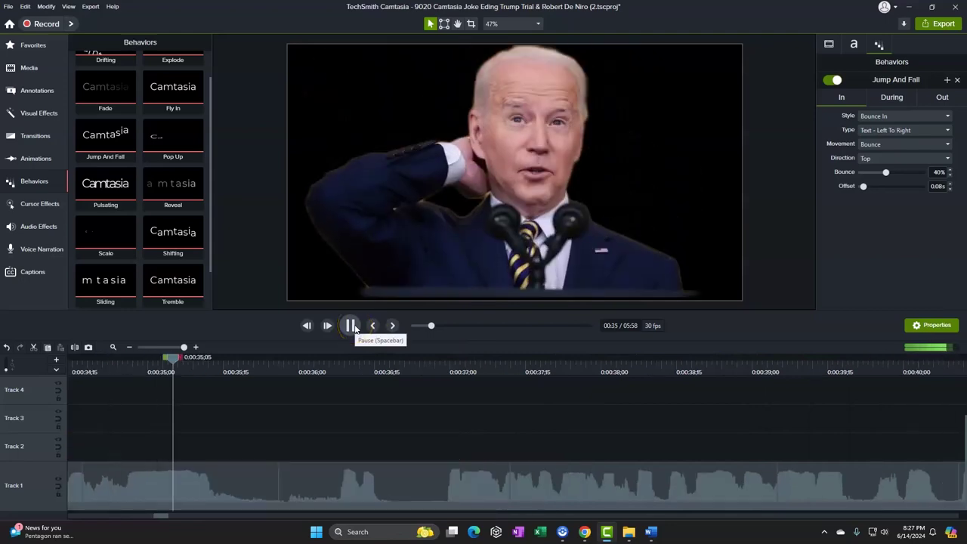
{"action": "left_click", "coordinate": [352, 326]}
{"action": "left_click", "coordinate": [652, 532]}
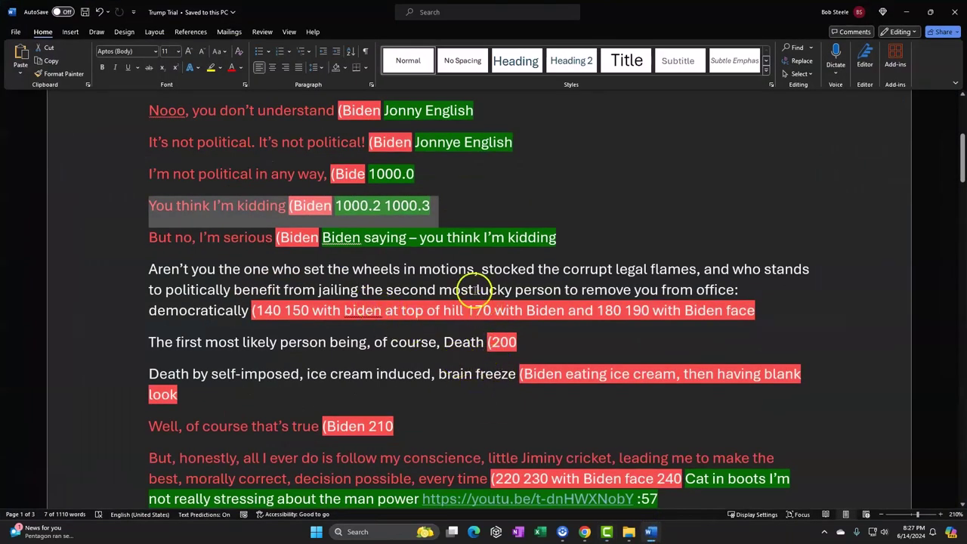
{"action": "scroll", "coordinate": [484, 310], "scroll_direction": "down", "scroll_amount": 1}
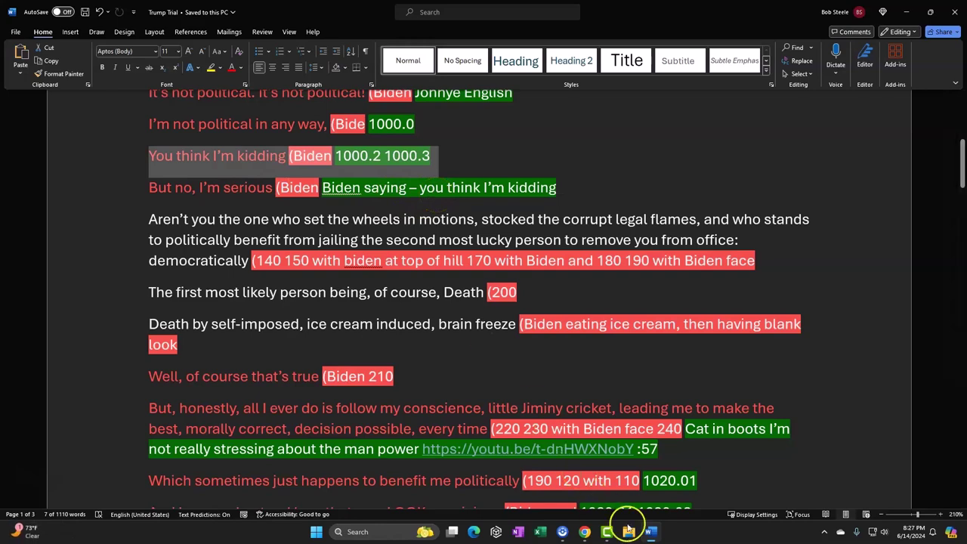
{"action": "left_click", "coordinate": [651, 532]}
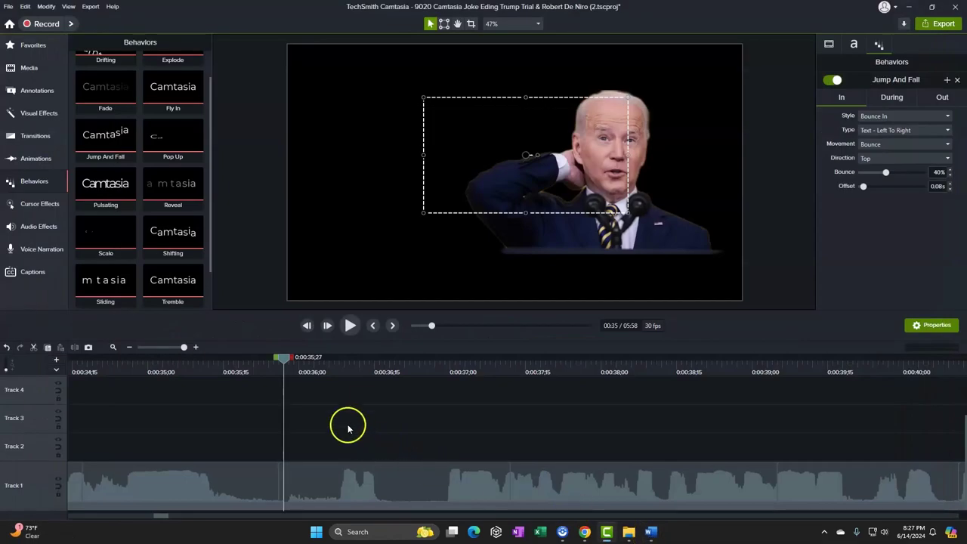
Split Group 4 at 0:00:36;25 and insert clip 1000.3 there on Track 1
{"action": "left_click", "coordinate": [350, 325]}
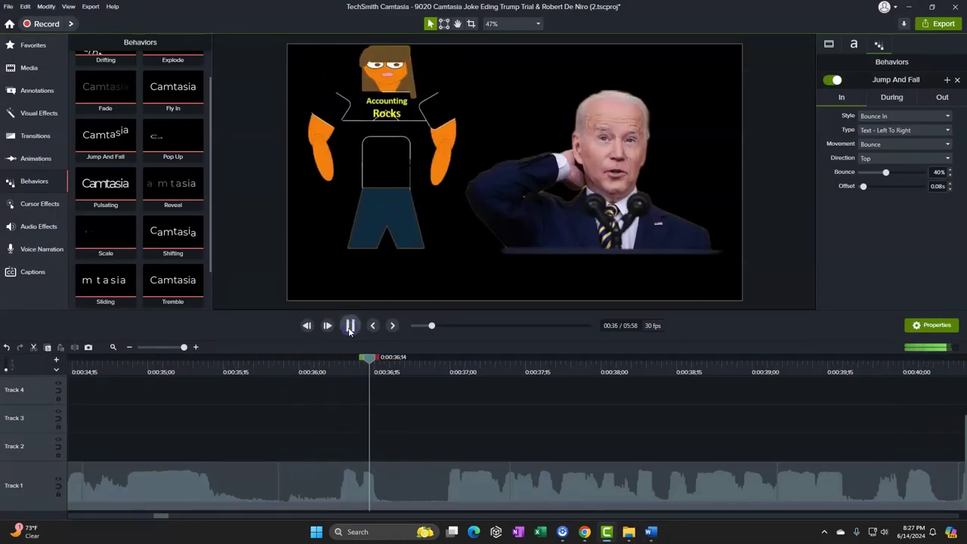
{"action": "left_click", "coordinate": [429, 357]}
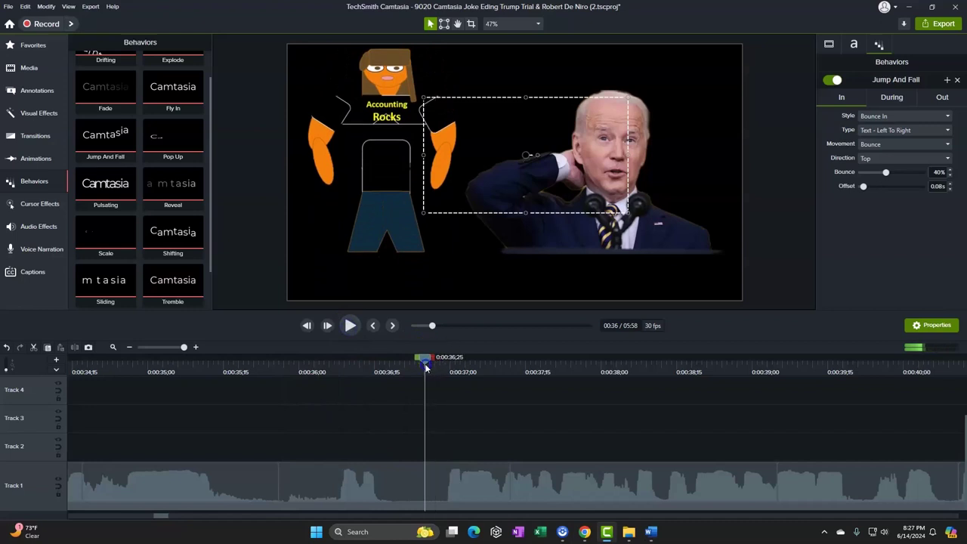
{"action": "left_click", "coordinate": [473, 486]}
{"action": "key", "text": "s"}
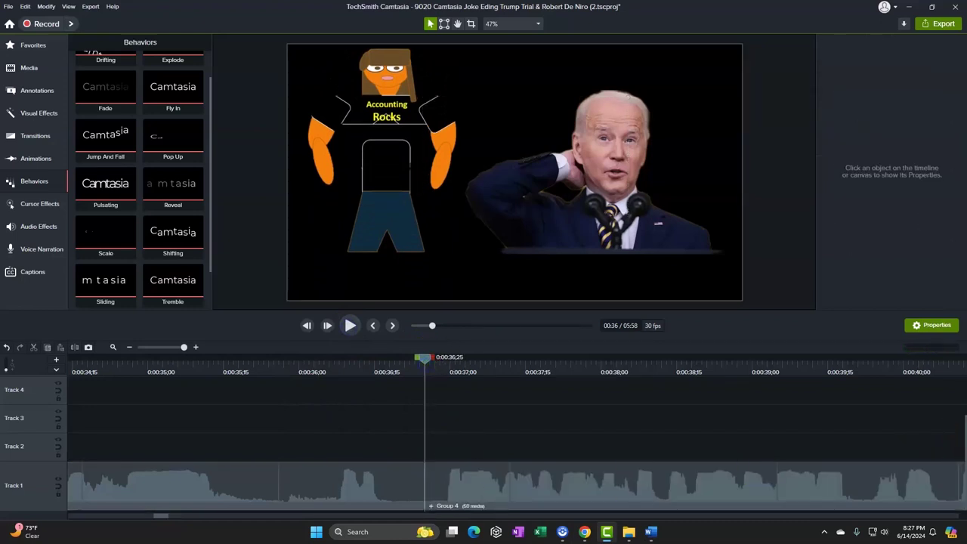
{"action": "left_click", "coordinate": [443, 451]}
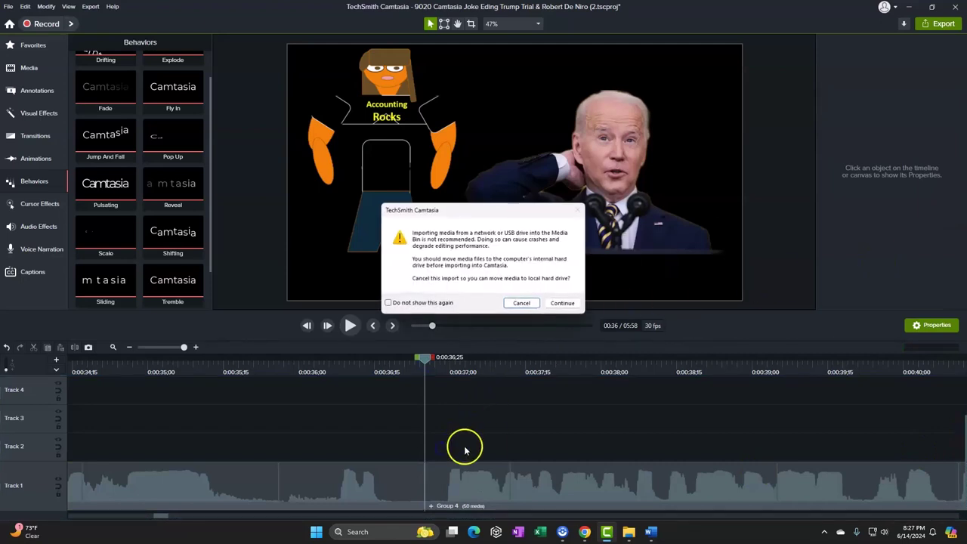
{"action": "left_click", "coordinate": [563, 303]}
{"action": "left_click_drag", "start_coordinate": [602, 418], "coordinate": [443, 485]}
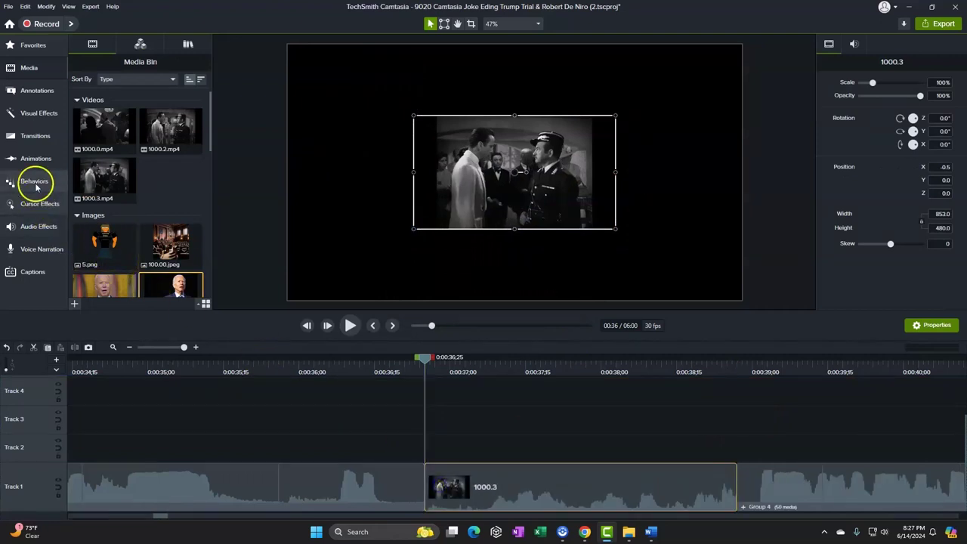
Apply the Desktop Device Frame to clip 1000.3 and scale it to about 227%, filling the canvas
{"action": "left_click", "coordinate": [30, 159]}
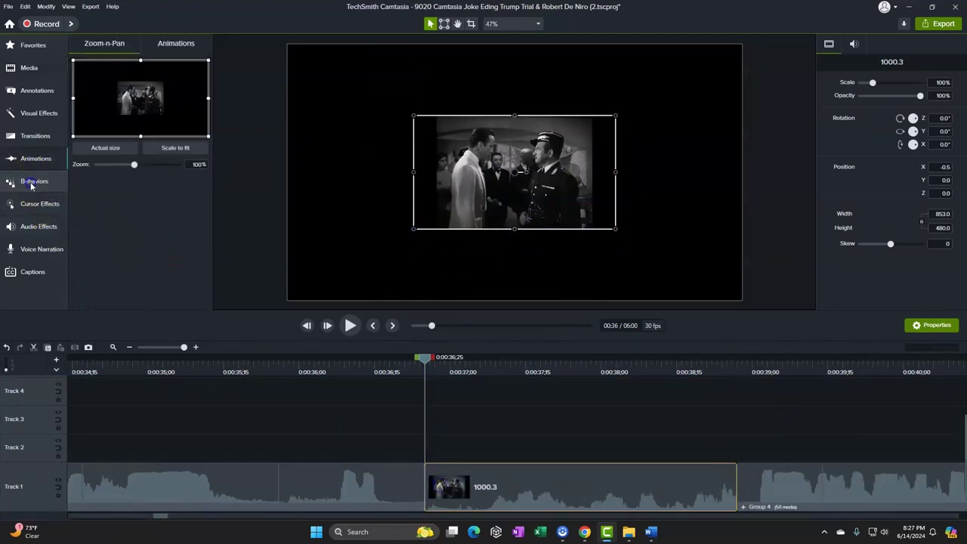
{"action": "left_click", "coordinate": [31, 185]}
{"action": "left_click", "coordinate": [31, 198]}
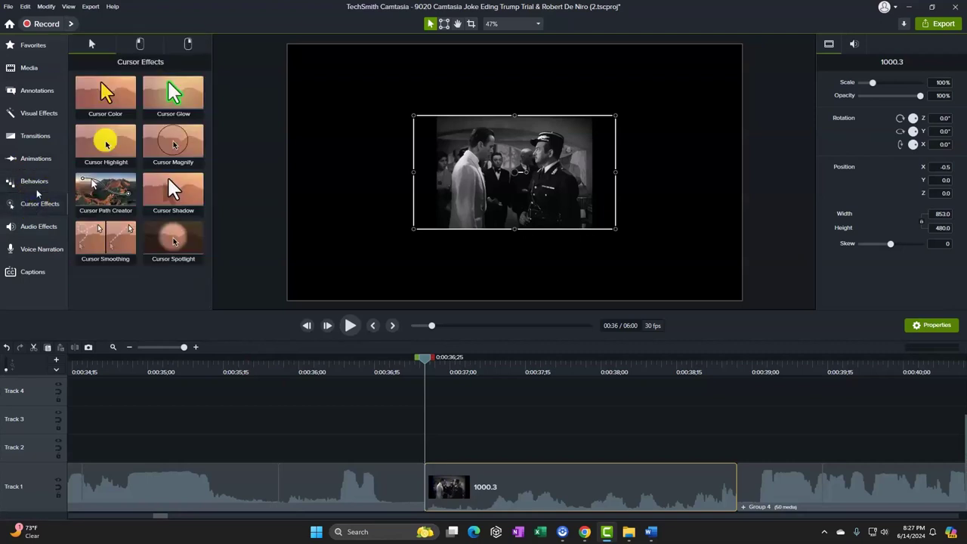
{"action": "left_click", "coordinate": [38, 114]}
{"action": "left_click_drag", "start_coordinate": [106, 261], "coordinate": [480, 475]}
{"action": "left_click", "coordinate": [486, 255]}
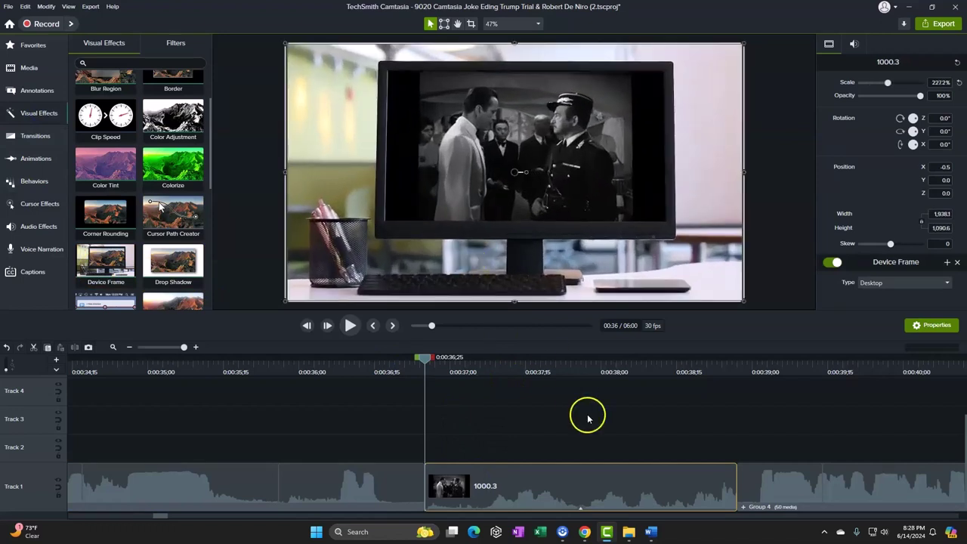
Set the audio gain of clip 1000.3 to 85%
{"action": "left_click", "coordinate": [854, 45]}
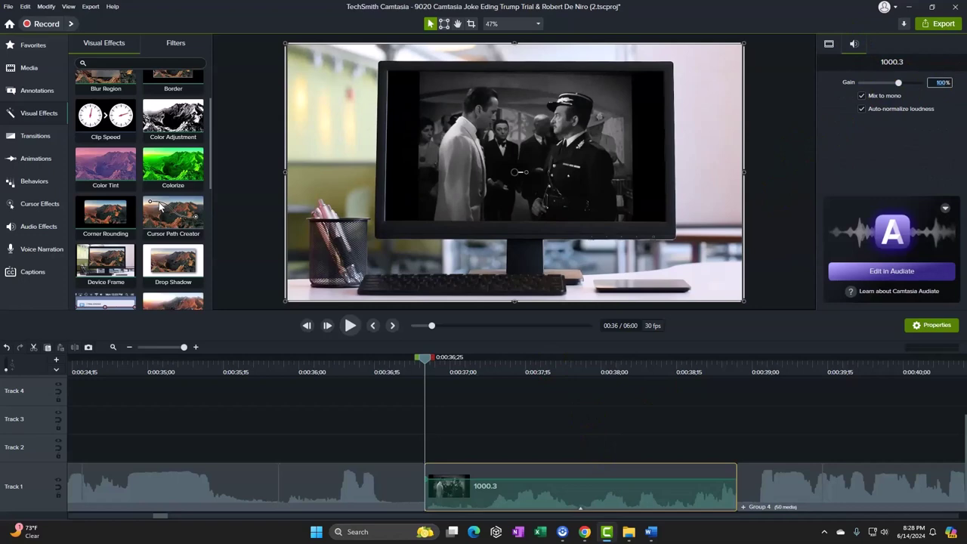
{"action": "type", "text": "85"}
{"action": "key", "text": "Tab"}
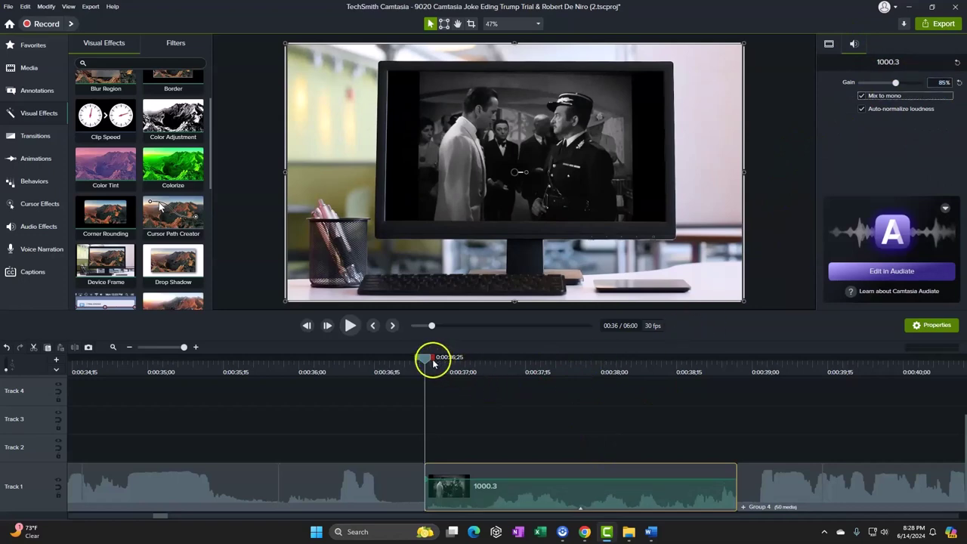
Play back the edit from 0:00:21;27 through the "Fear Use" caption and clip 1000.3 to review the inserted clips
{"action": "left_click_drag", "start_coordinate": [425, 357], "coordinate": [71, 356]}
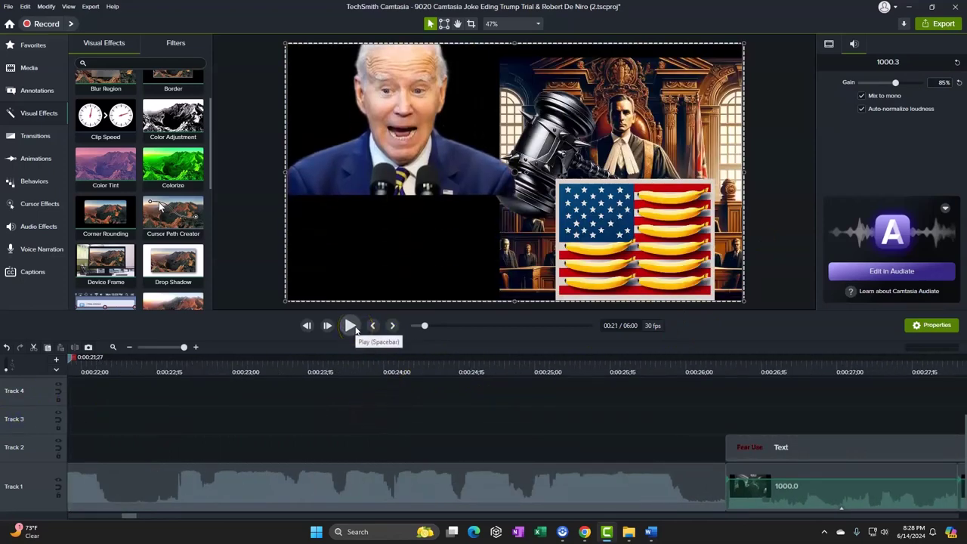
{"action": "left_click", "coordinate": [351, 325]}
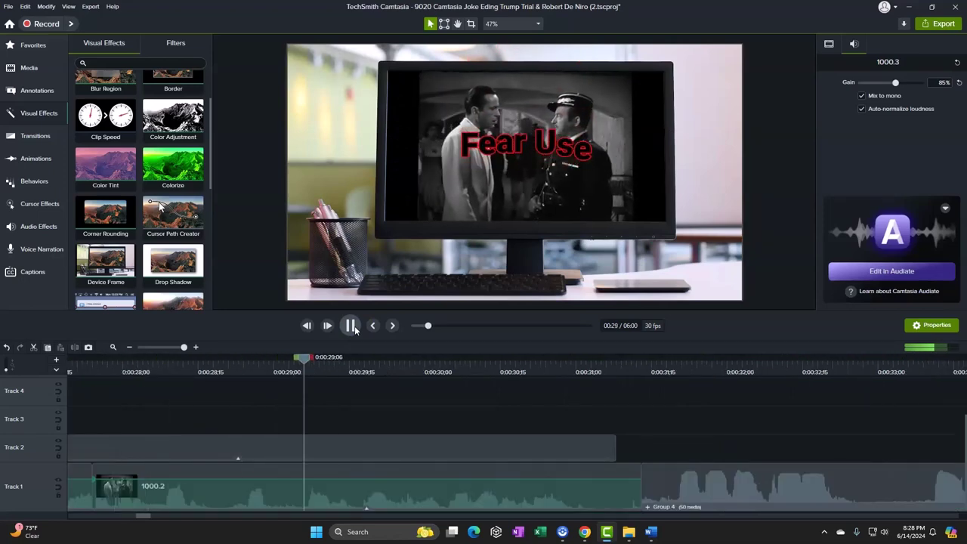
{"action": "left_click", "coordinate": [352, 325]}
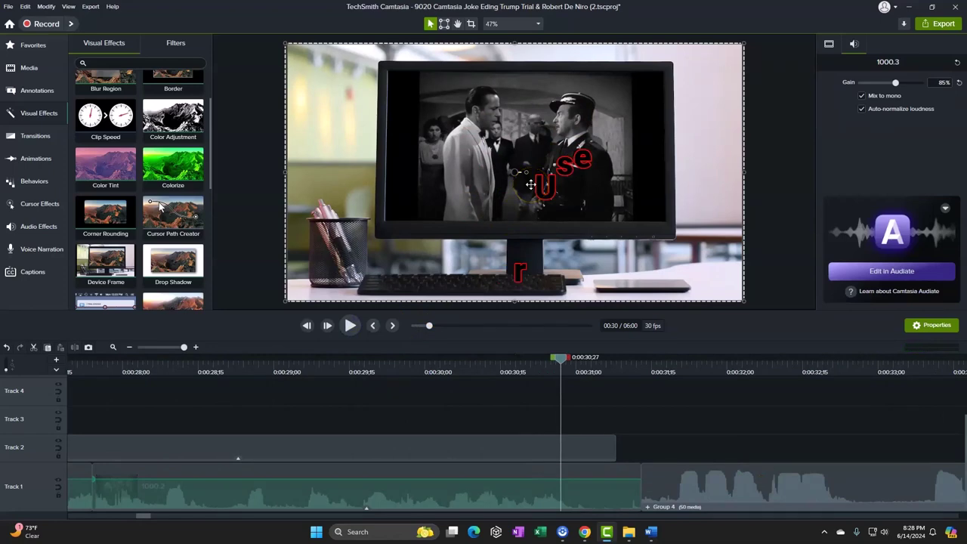
{"action": "left_click", "coordinate": [352, 328]}
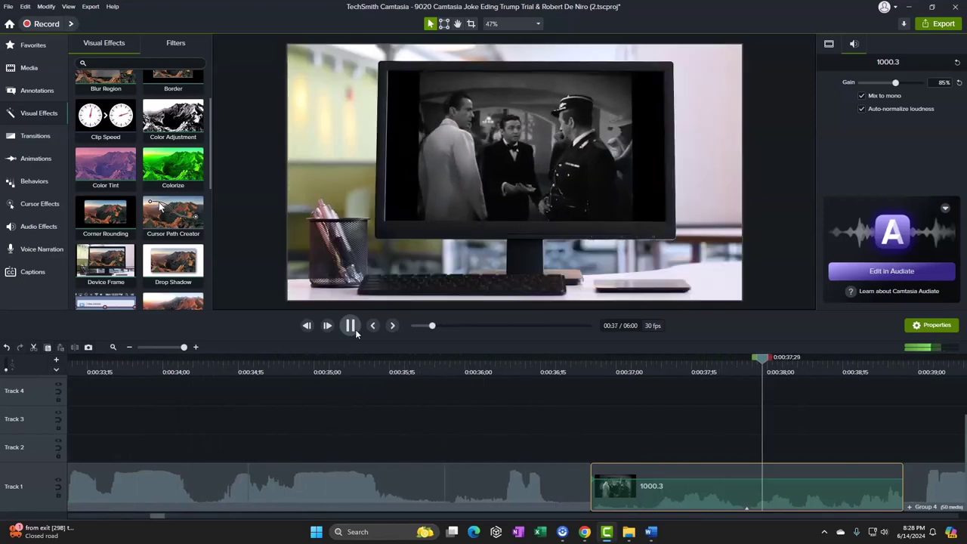
{"action": "left_click", "coordinate": [580, 158]}
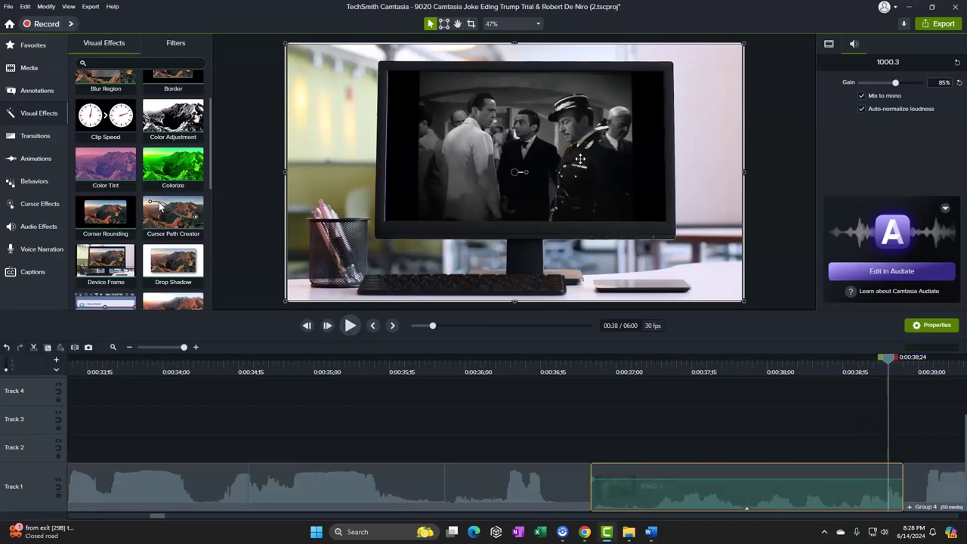
{"action": "left_click", "coordinate": [350, 325]}
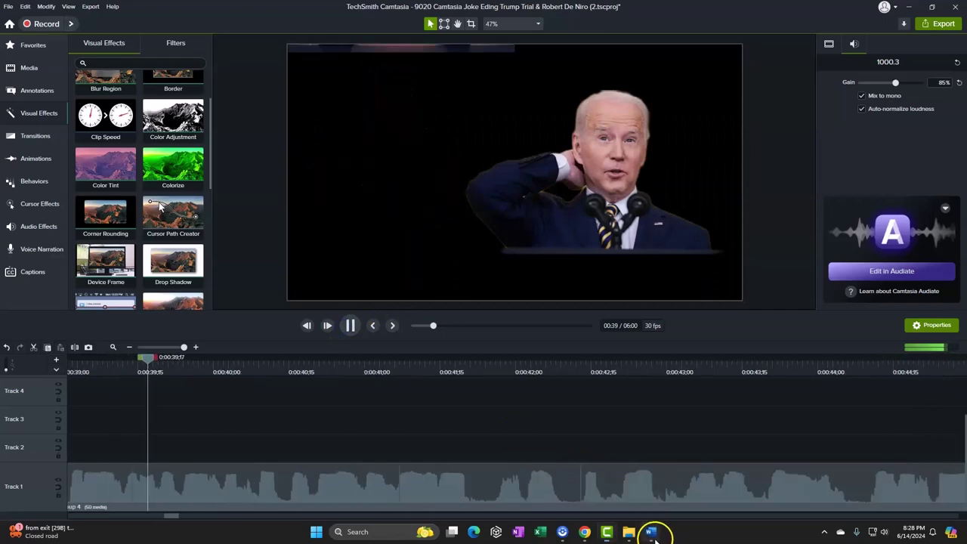
Follow the script during playback and mark the "Cat in boots" YouTube cue at :57 as the next clip
{"action": "left_click", "coordinate": [652, 532]}
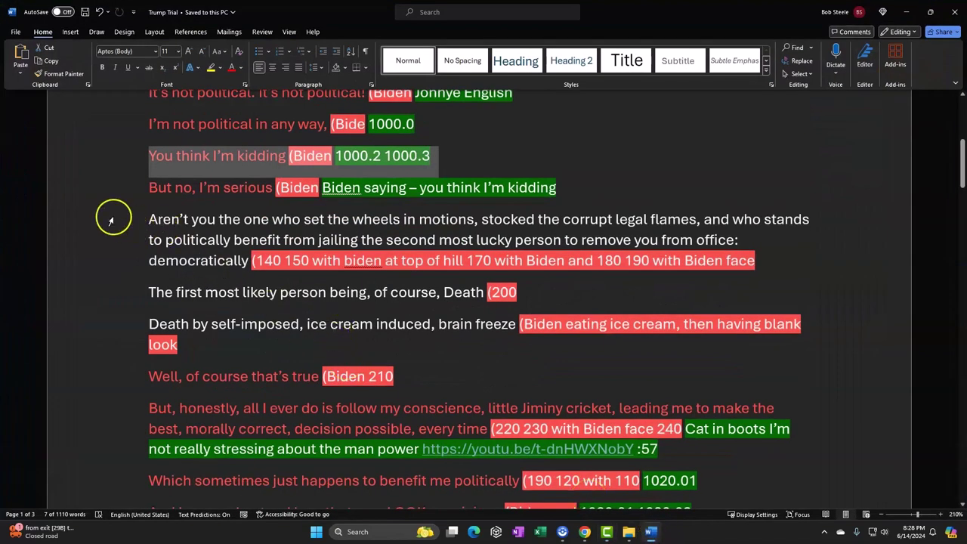
{"action": "left_click_drag", "start_coordinate": [111, 220], "coordinate": [113, 255]}
{"action": "scroll", "coordinate": [114, 255], "scroll_direction": "down", "scroll_amount": 1}
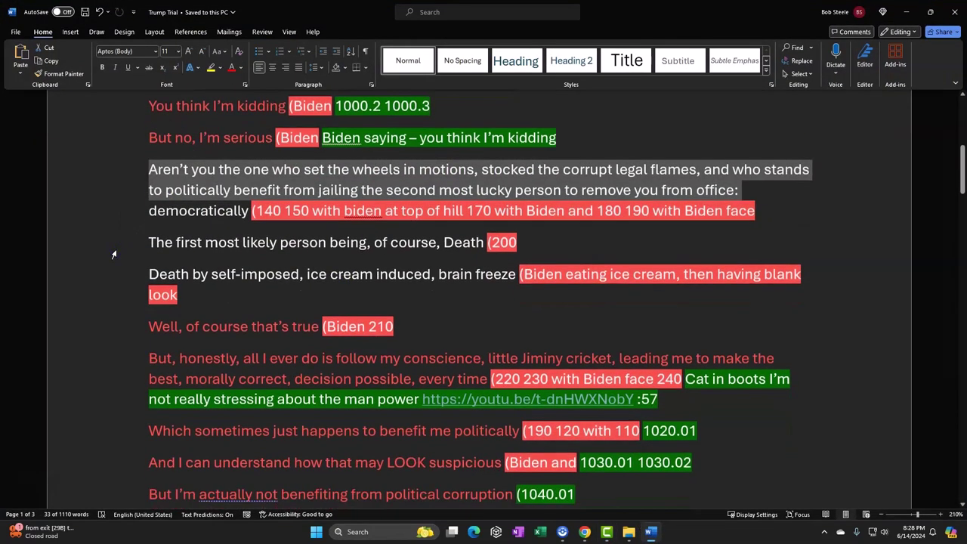
{"action": "scroll", "coordinate": [115, 254], "scroll_direction": "down", "scroll_amount": 2}
{"action": "left_click", "coordinate": [127, 265]}
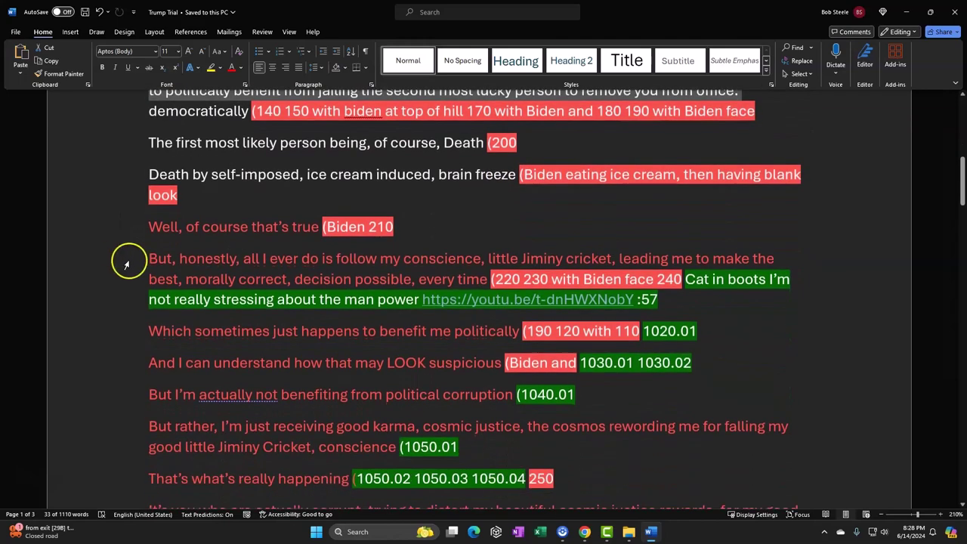
{"action": "scroll", "coordinate": [132, 290], "scroll_direction": "down", "scroll_amount": 1}
{"action": "left_click", "coordinate": [130, 255]}
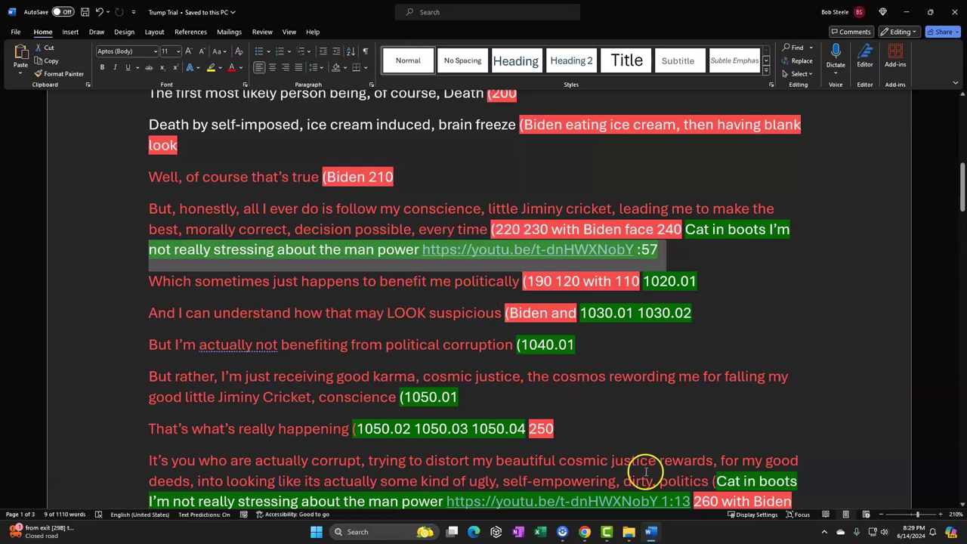
{"action": "left_click", "coordinate": [651, 532]}
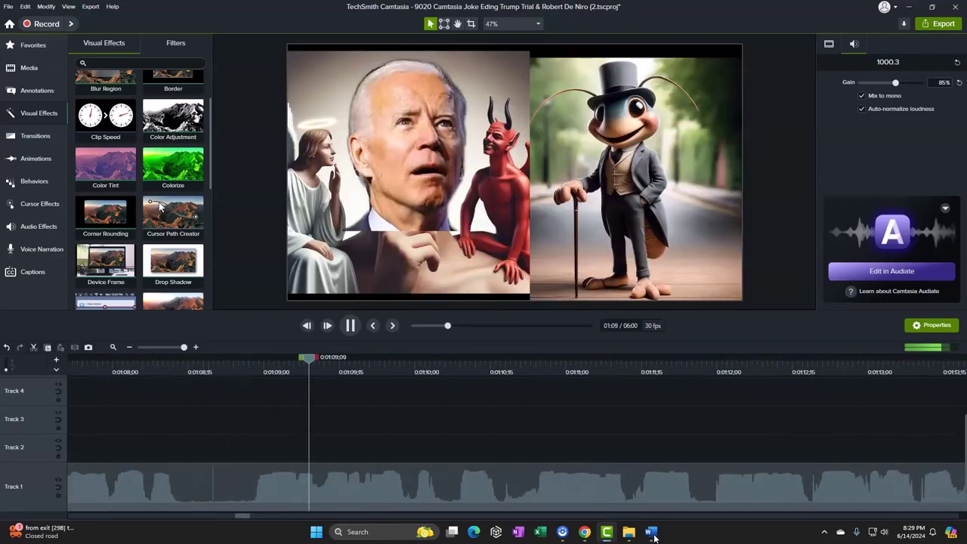
{"action": "left_click", "coordinate": [651, 534]}
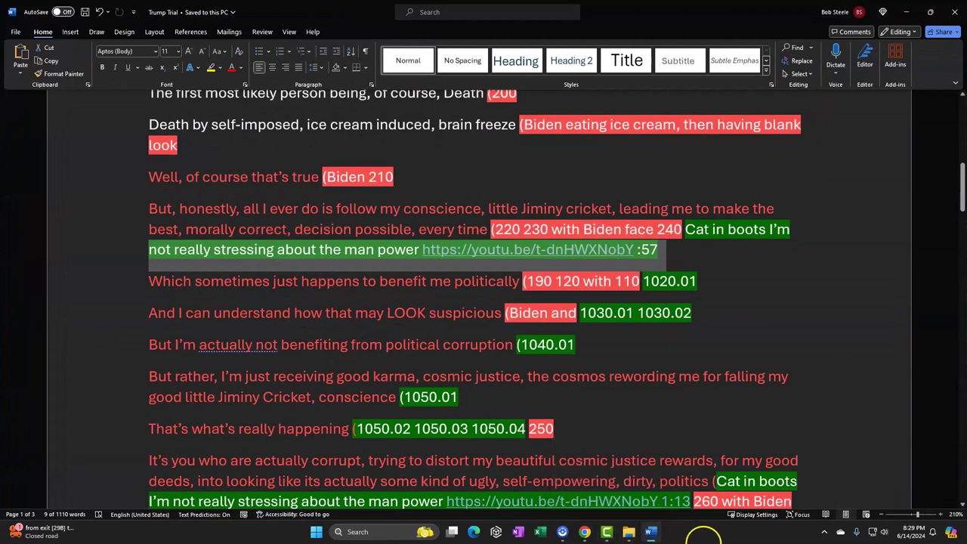
{"action": "left_click", "coordinate": [652, 533]}
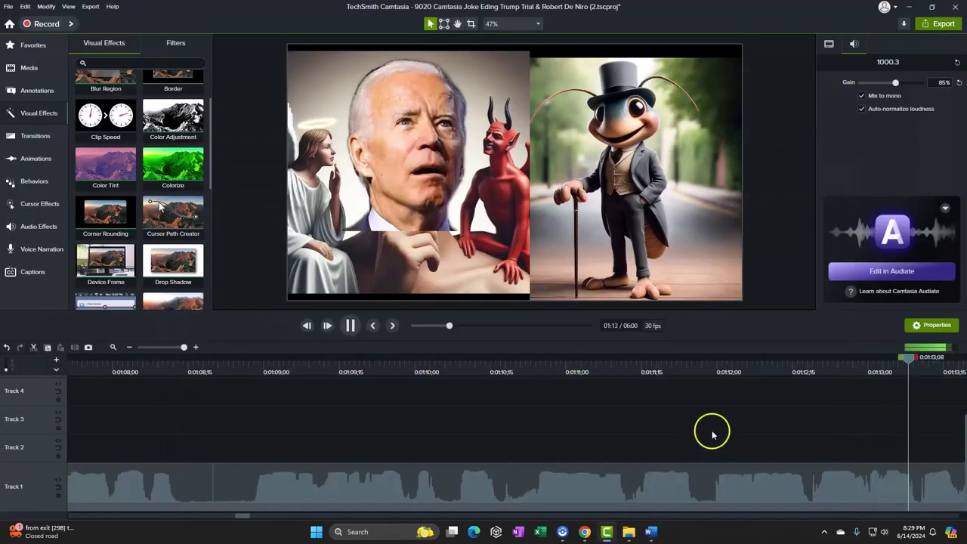
Pause after the Jiminy Cricket images and split Group 4 at 0:01:14;25
{"action": "left_click", "coordinate": [350, 326]}
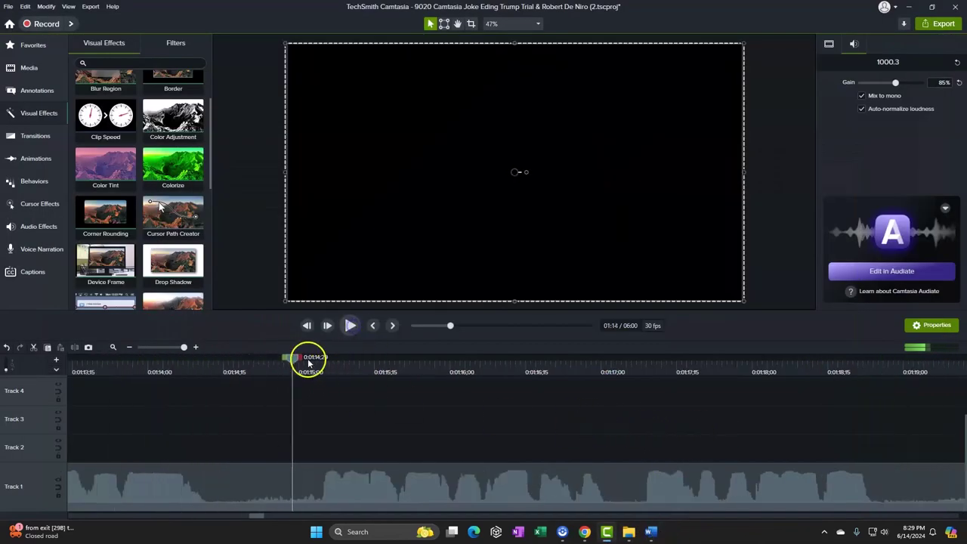
{"action": "left_click_drag", "start_coordinate": [309, 361], "coordinate": [277, 378]}
{"action": "left_click", "coordinate": [320, 479]}
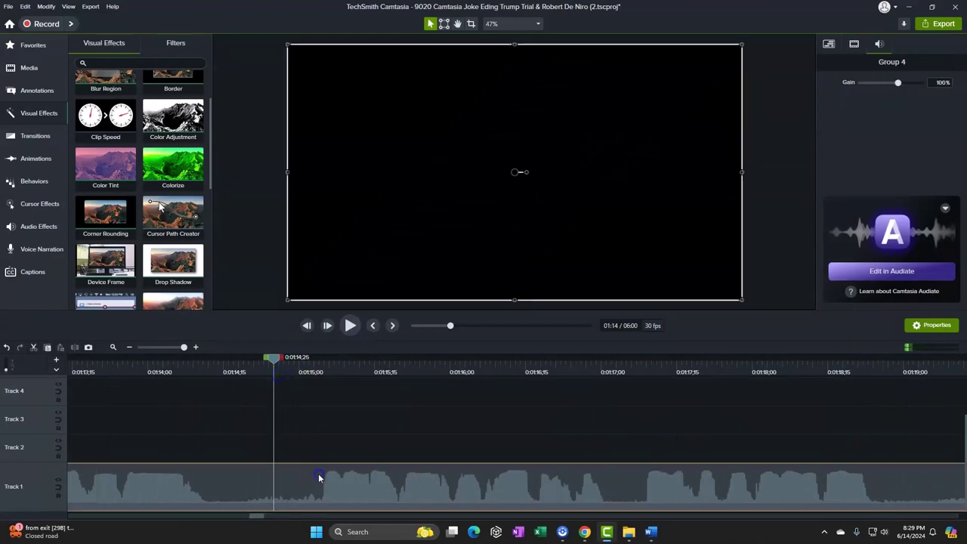
Open the script's Puss in Boots YouTube link and preview the cricket scene up to about 1:10
{"action": "left_click", "coordinate": [654, 536]}
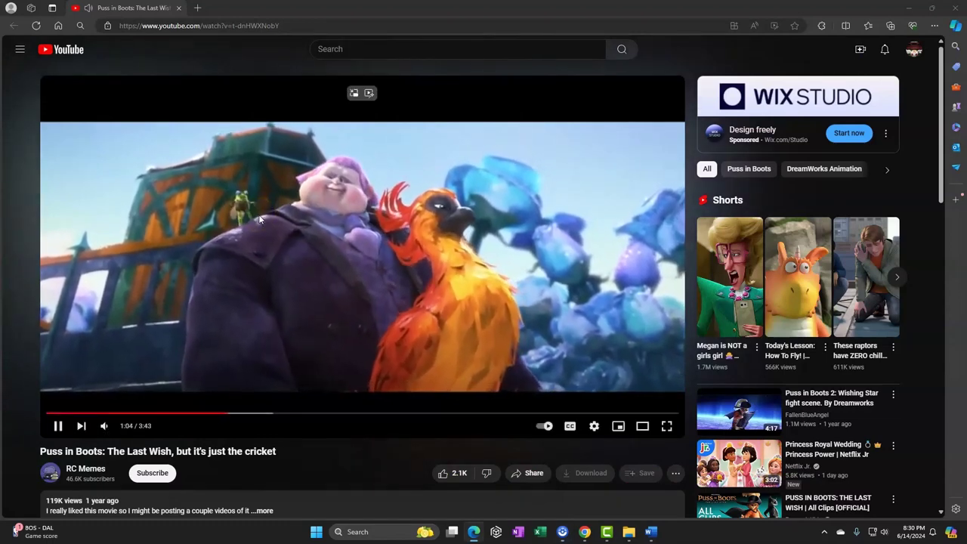
{"action": "left_click", "coordinate": [393, 204]}
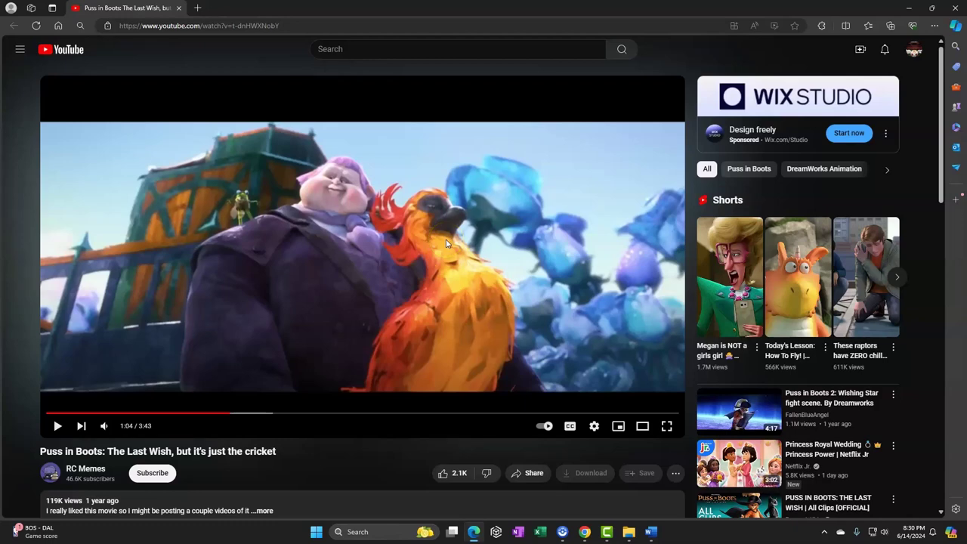
{"action": "left_click", "coordinate": [451, 276]}
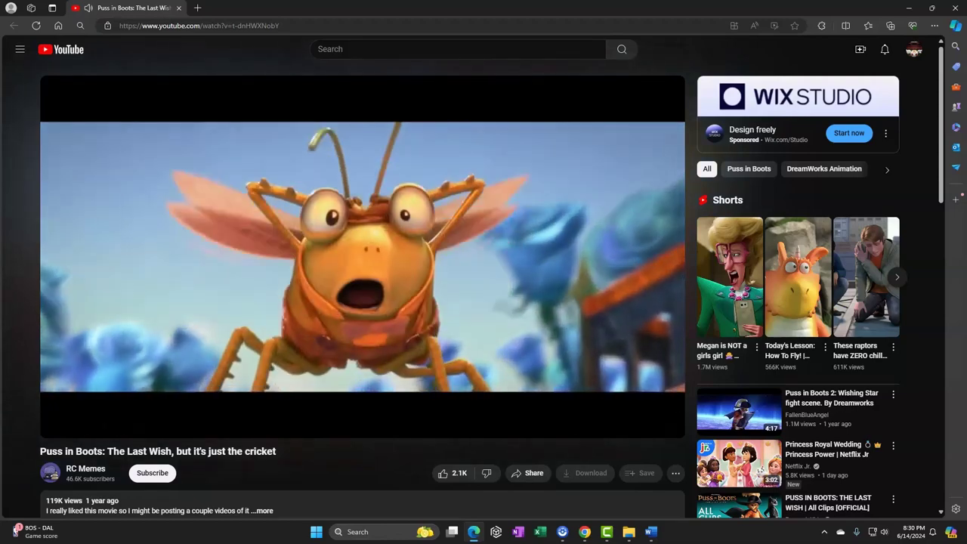
{"action": "left_click", "coordinate": [451, 281]}
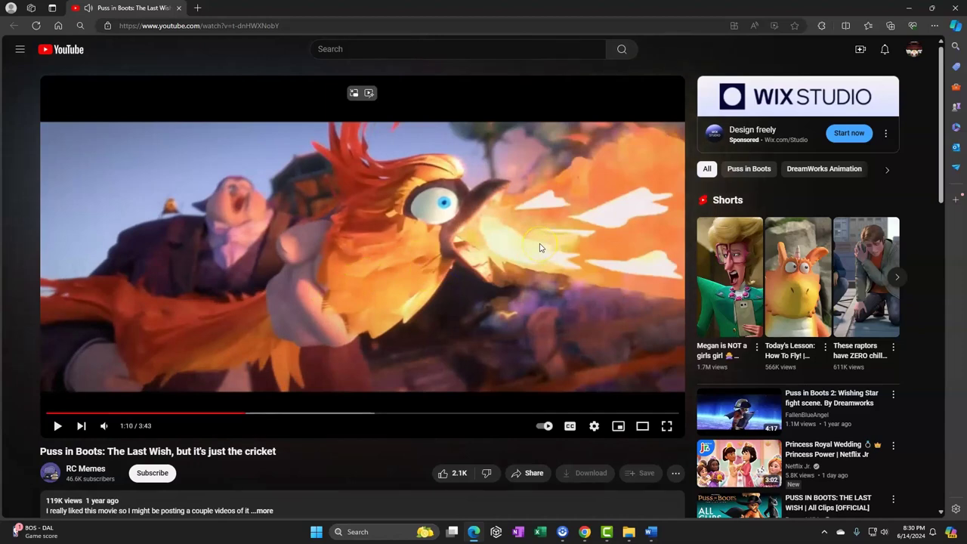
{"action": "left_click", "coordinate": [608, 533]}
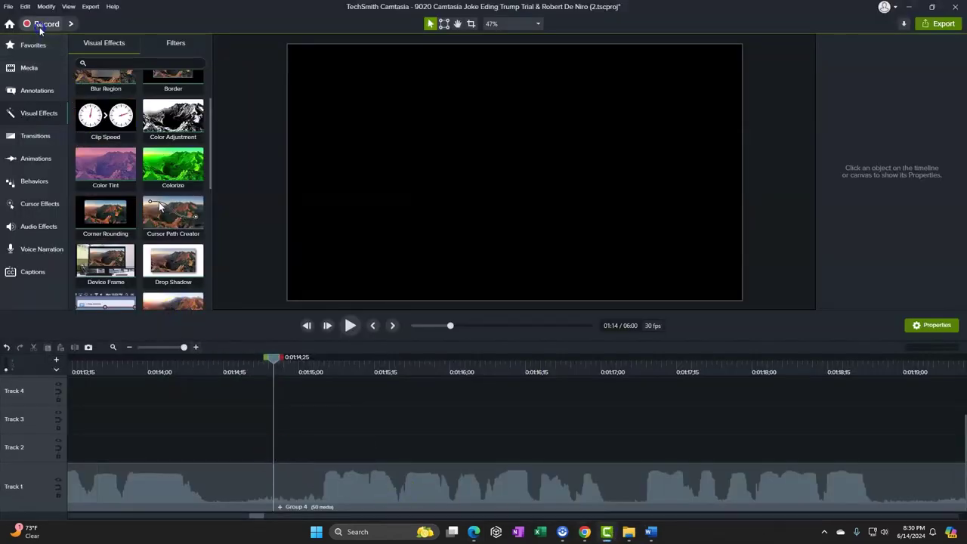
{"action": "key", "text": "alt+Tab"}
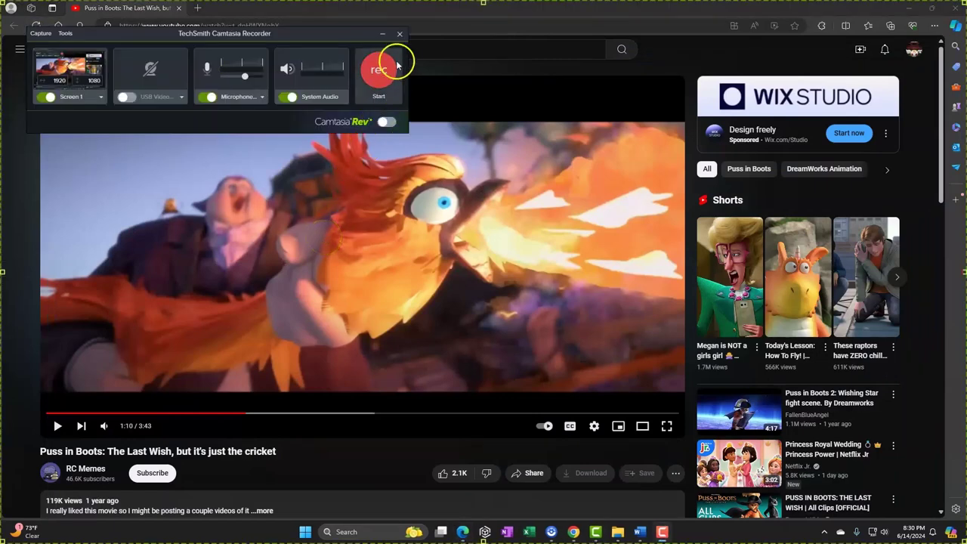
{"action": "left_click", "coordinate": [400, 33]}
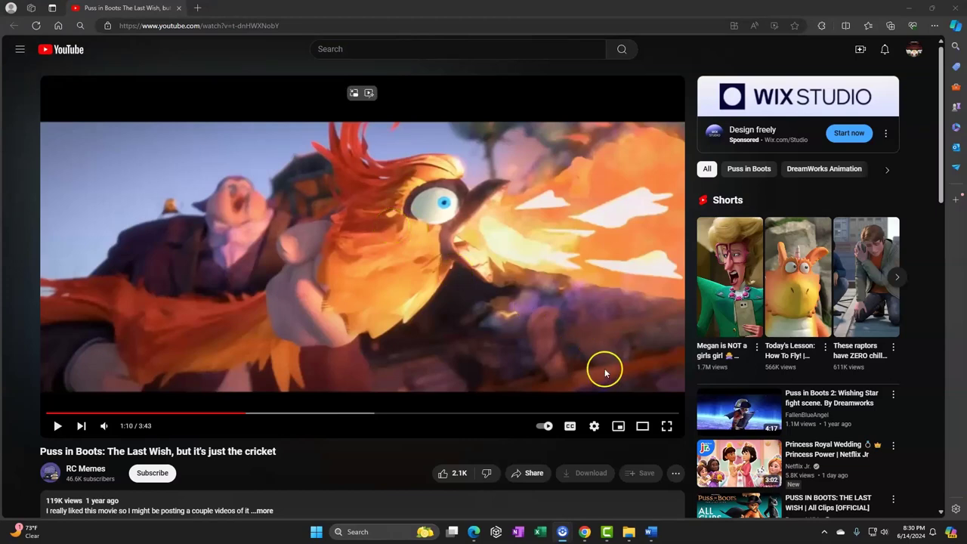
Check the script's next cue and play back Camtasia's timeline from 0:01:14;25 to about 0:01:19;03
{"action": "left_click", "coordinate": [653, 532]}
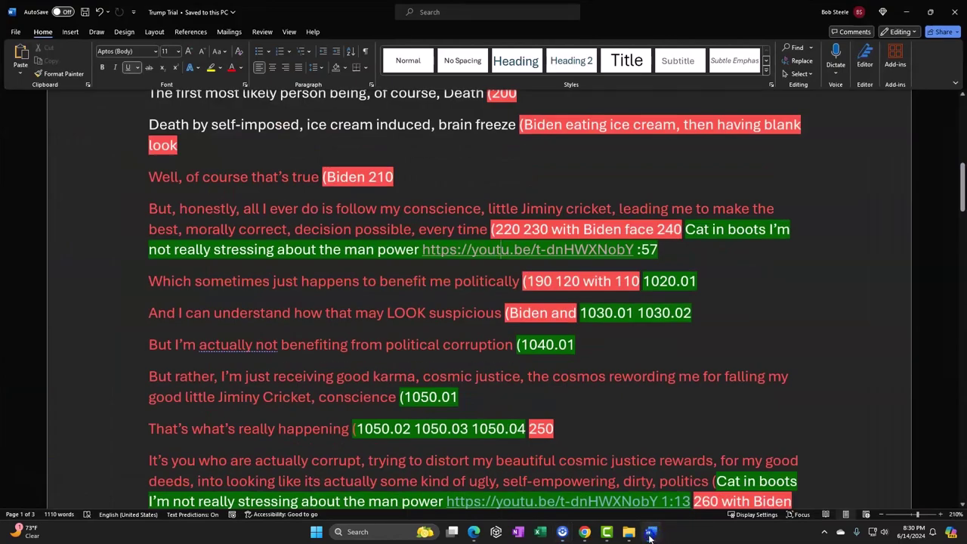
{"action": "left_click", "coordinate": [608, 532]}
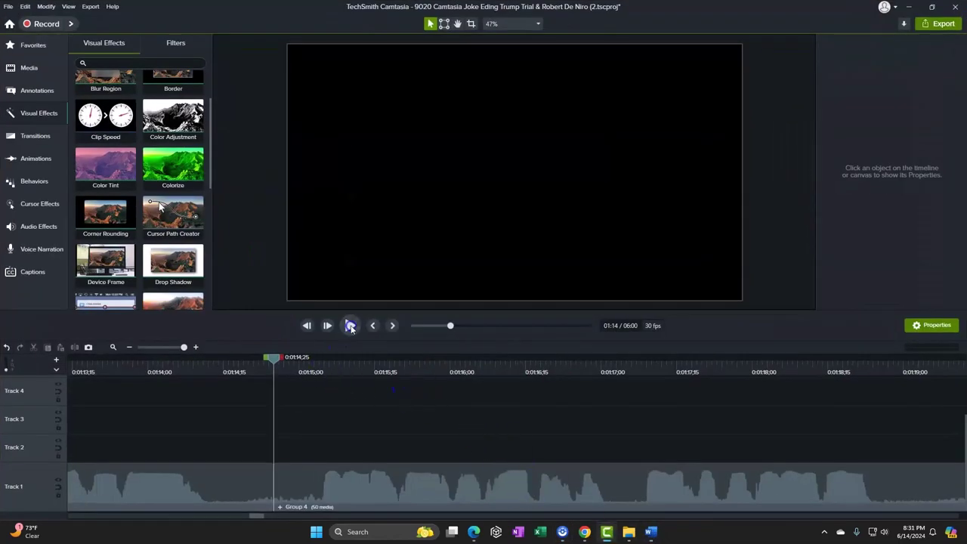
{"action": "left_click", "coordinate": [351, 326]}
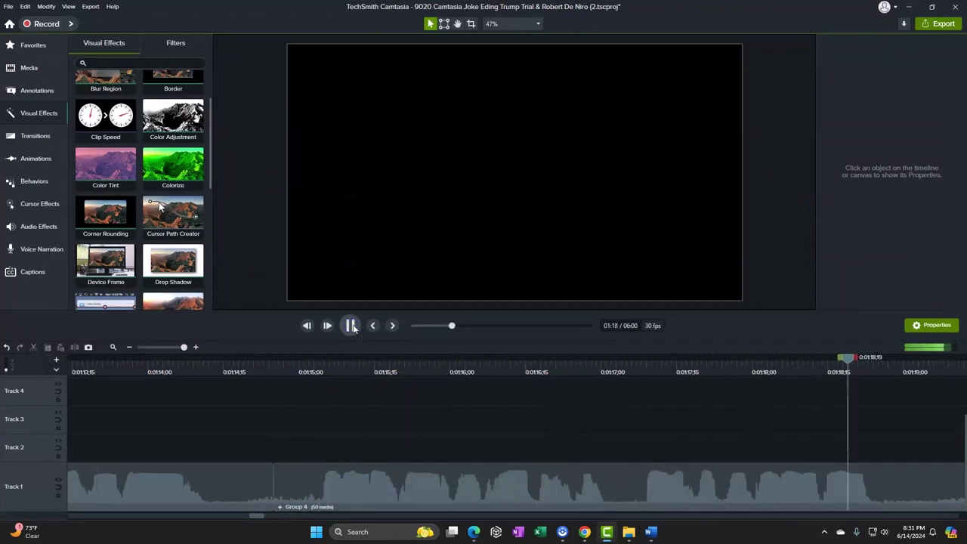
{"action": "left_click", "coordinate": [352, 327]}
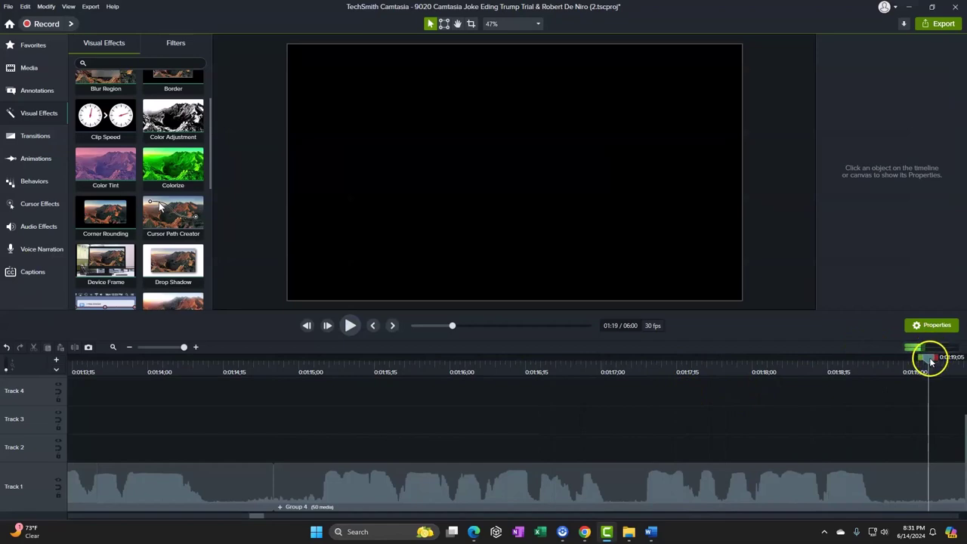
{"action": "left_click_drag", "start_coordinate": [931, 361], "coordinate": [787, 402]}
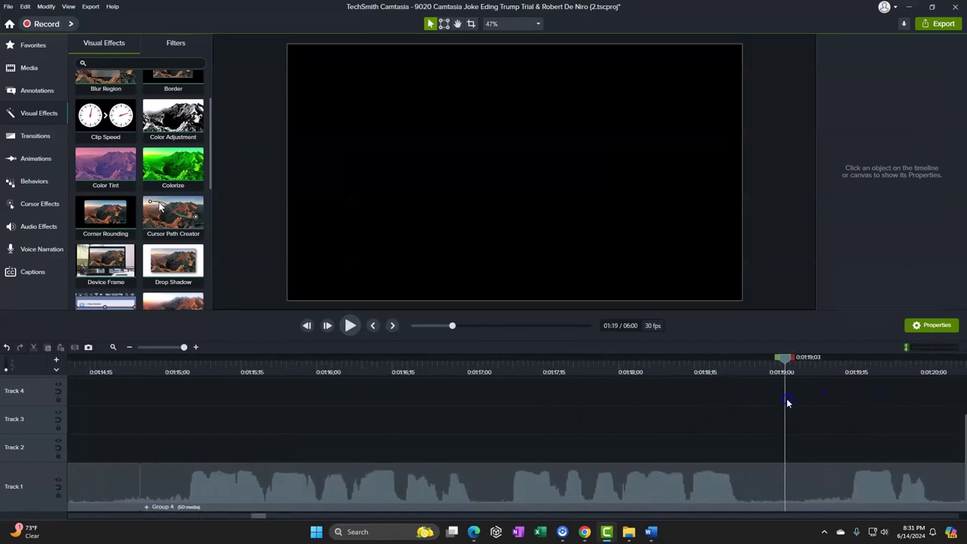
Compare the script with playback from 0:01:14;20, then split Group 4 at 0:01:19;01 for the next clip
{"action": "left_click", "coordinate": [652, 532]}
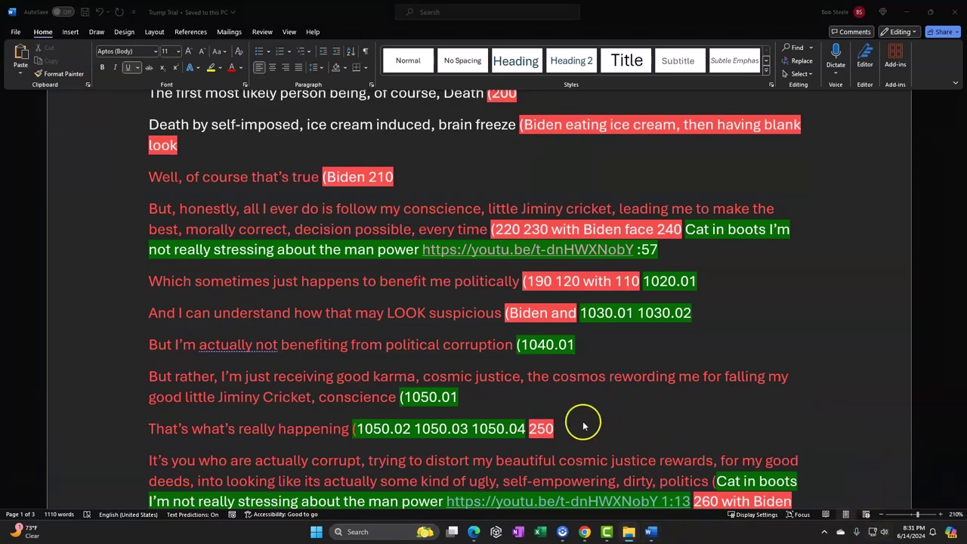
{"action": "left_click", "coordinate": [659, 533]}
{"action": "left_click_drag", "start_coordinate": [778, 367], "coordinate": [121, 357]}
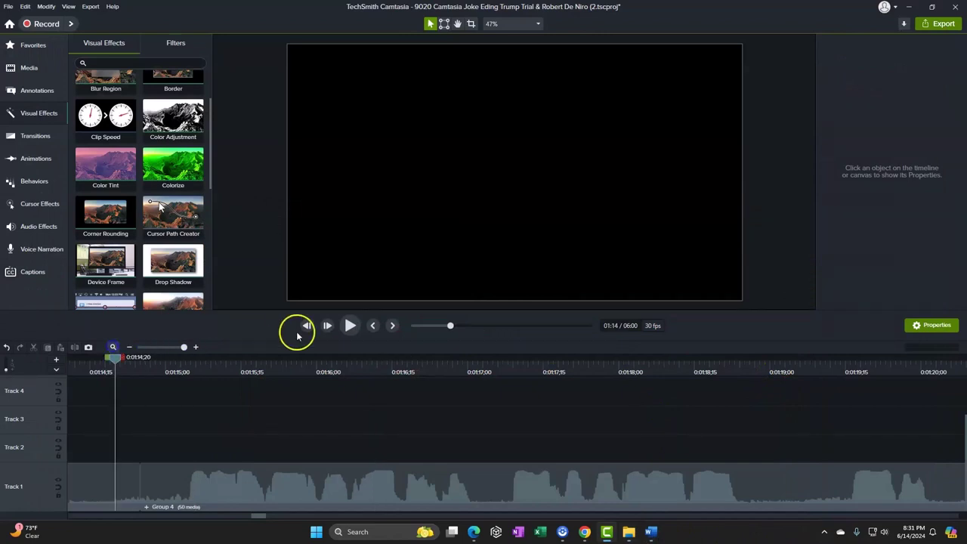
{"action": "left_click", "coordinate": [350, 324]}
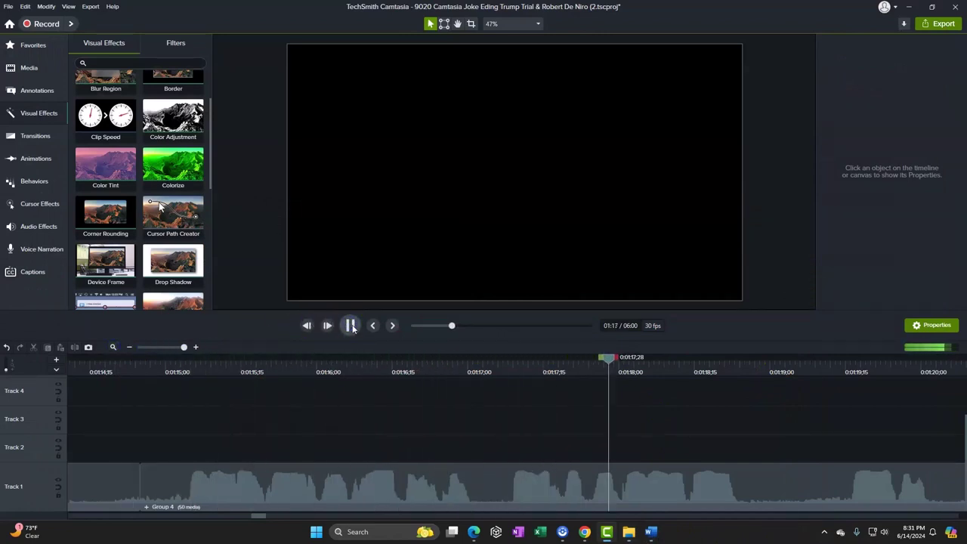
{"action": "left_click", "coordinate": [352, 326]}
{"action": "left_click", "coordinate": [800, 473]}
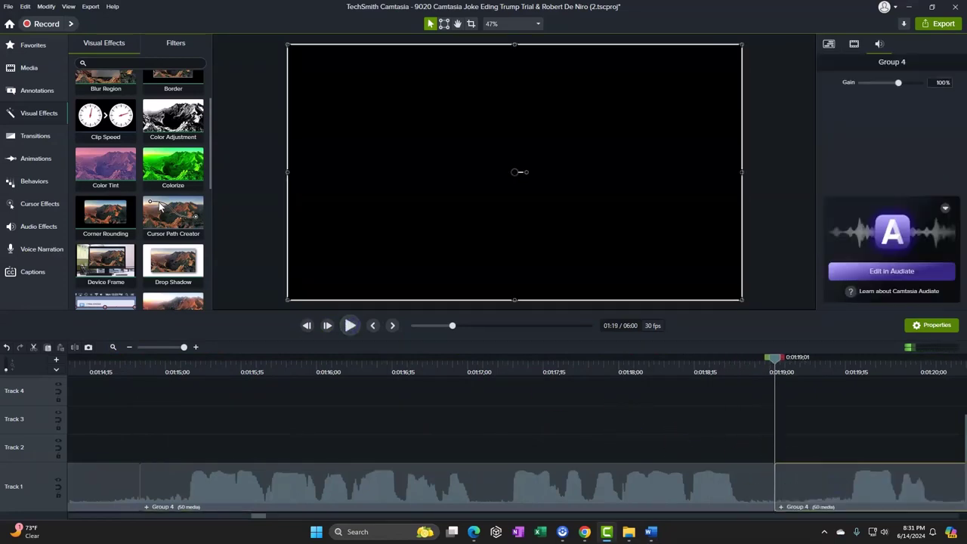
Import clip 1020.01, insert it into Track 1 at 0:01:19;01, and scale it to fill the canvas
{"action": "left_click_drag", "start_coordinate": [800, 473], "coordinate": [829, 313]}
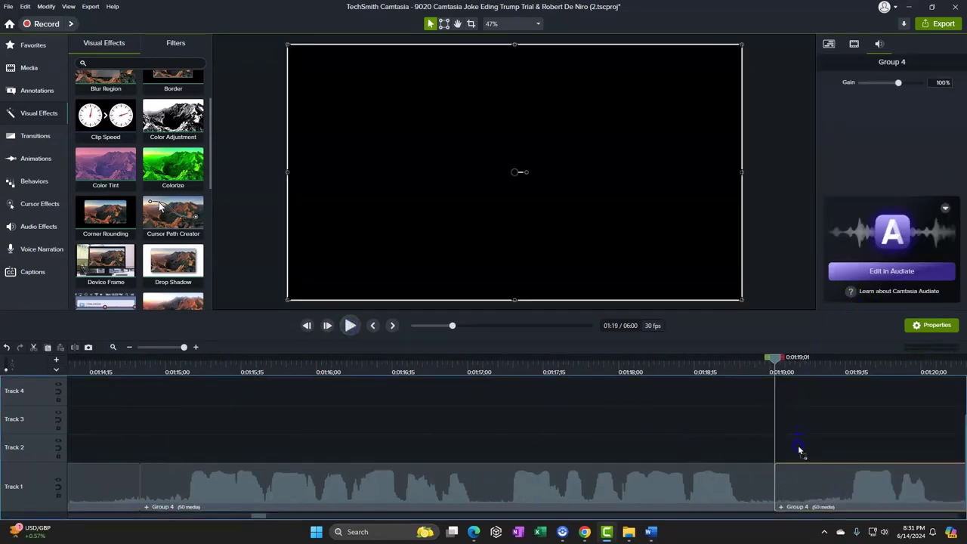
{"action": "left_click_drag", "start_coordinate": [799, 451], "coordinate": [804, 449]}
{"action": "left_click", "coordinate": [560, 301]}
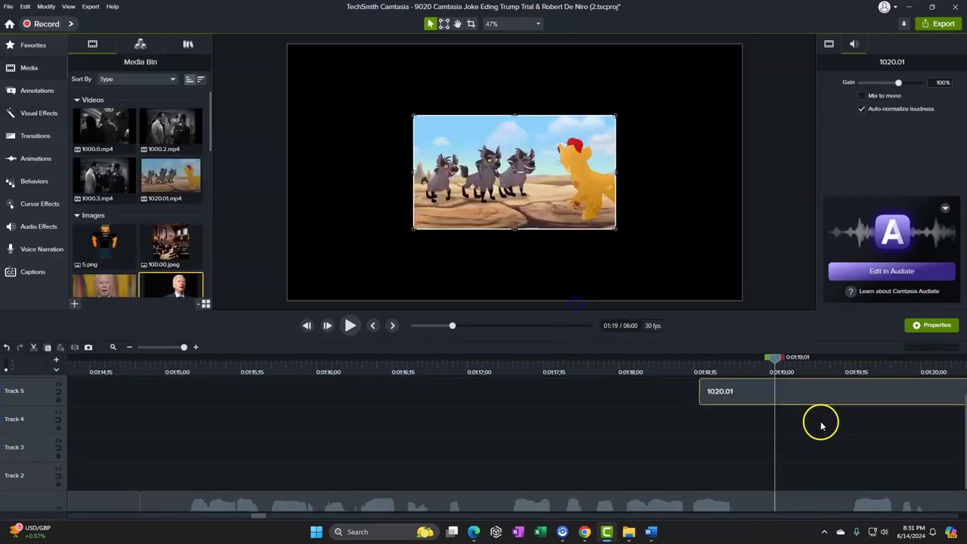
{"action": "left_click_drag", "start_coordinate": [810, 394], "coordinate": [776, 507]}
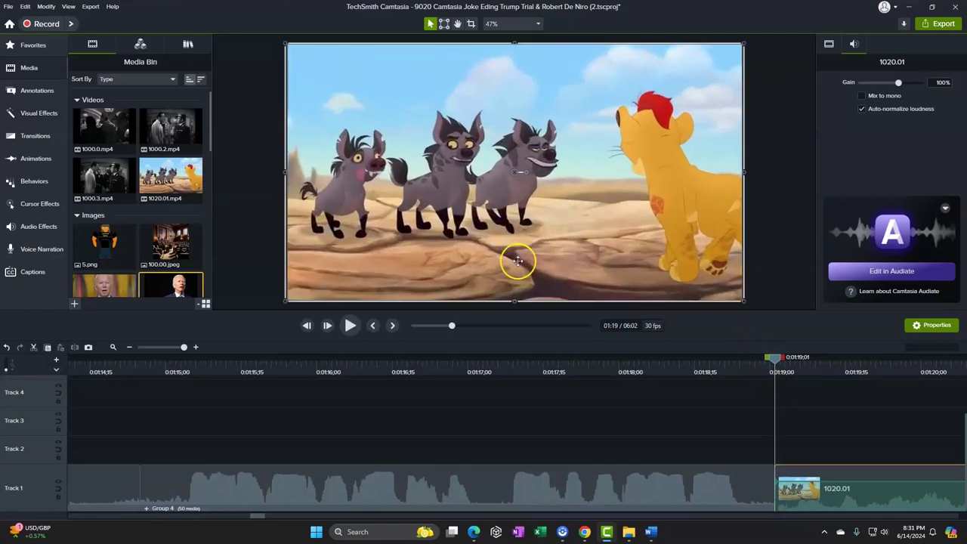
Play back past clip 1020.01 to 0:01:22;05 and locate the "LOOK suspicious" line with cues 1030.01 and 1030.02 in the script
{"action": "left_click", "coordinate": [422, 359]}
{"action": "left_click", "coordinate": [350, 326]}
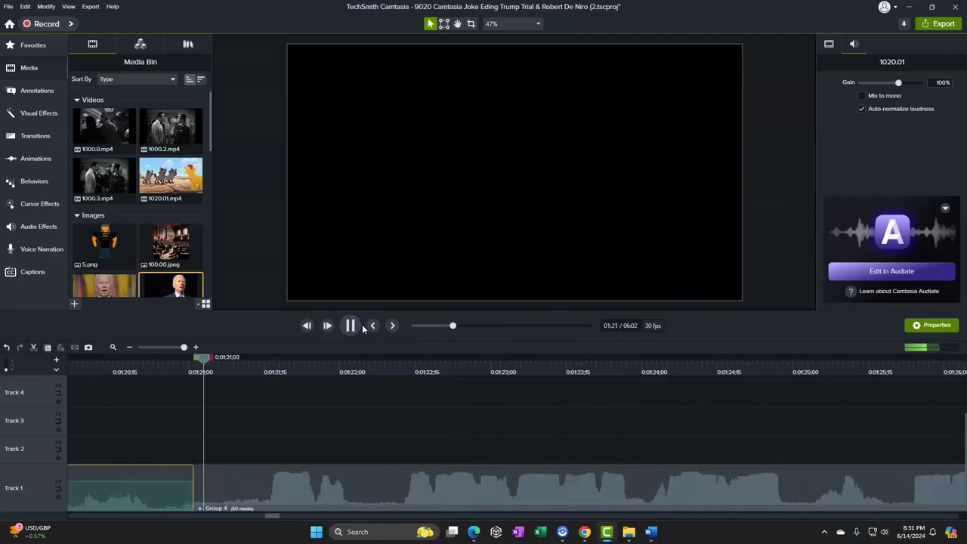
{"action": "left_click", "coordinate": [359, 325]}
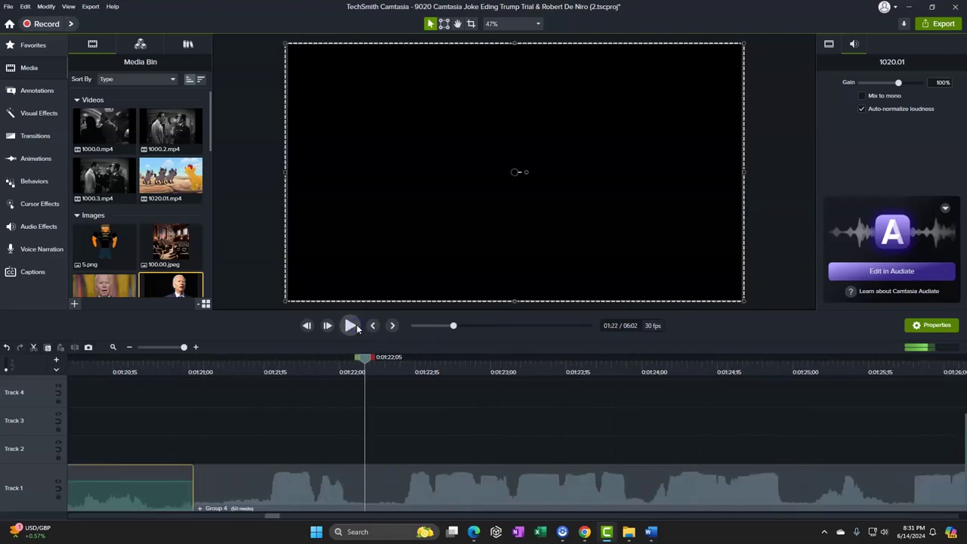
{"action": "left_click", "coordinate": [651, 532]}
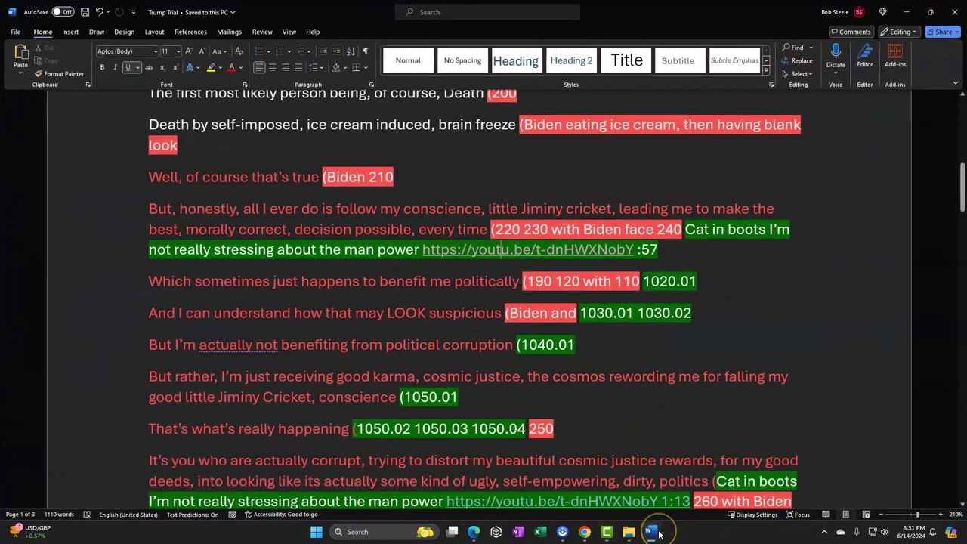
{"action": "left_click", "coordinate": [133, 278]}
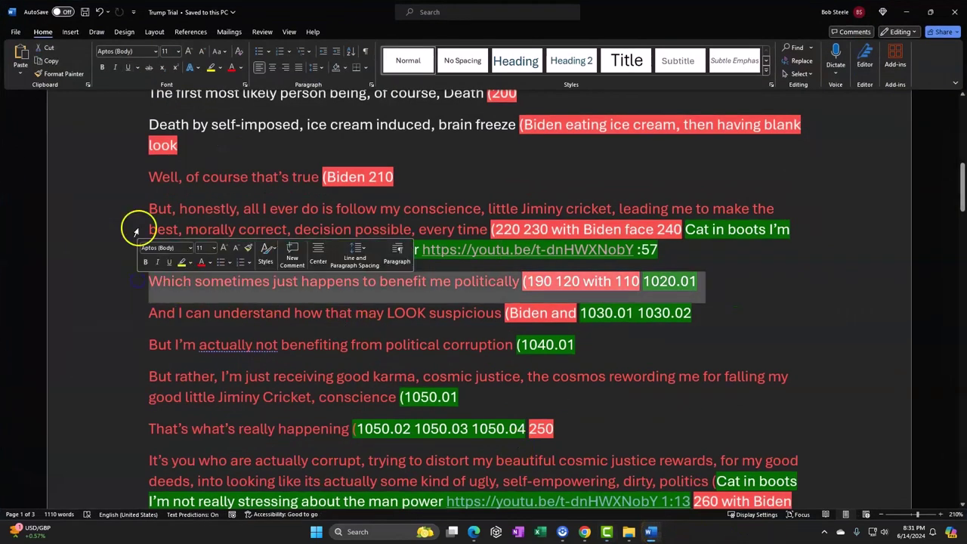
{"action": "scroll", "coordinate": [139, 231], "scroll_direction": "down", "scroll_amount": 1}
{"action": "left_click", "coordinate": [115, 264]}
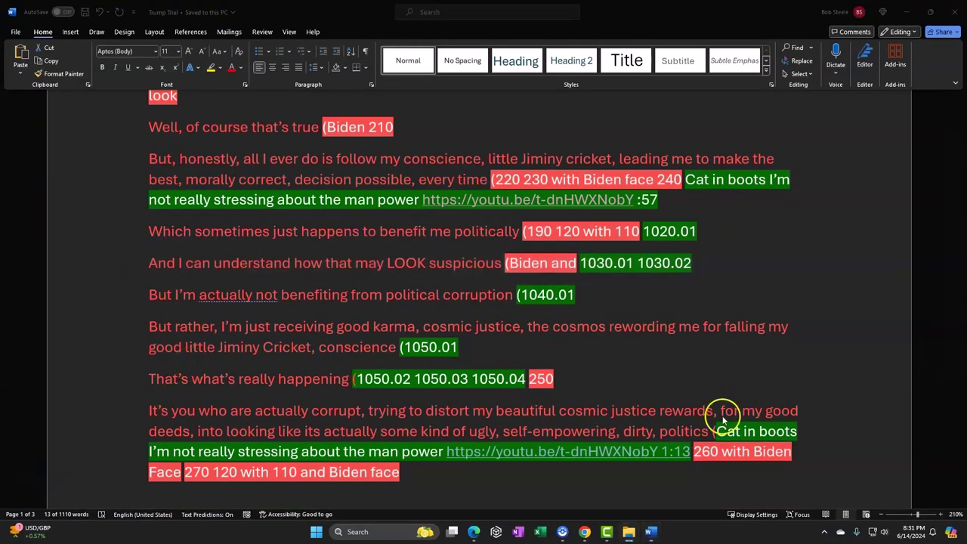
{"action": "left_click", "coordinate": [651, 532]}
{"action": "left_click", "coordinate": [651, 531]}
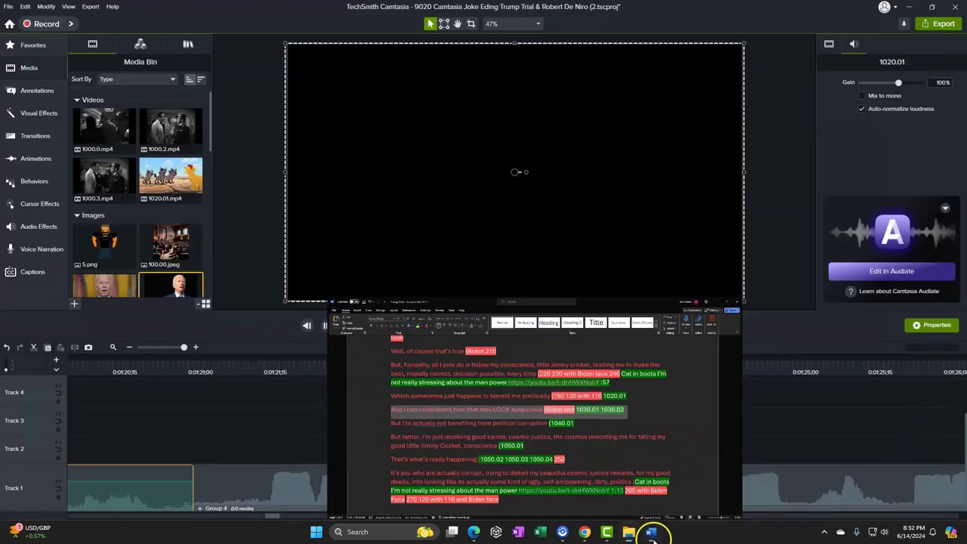
Play on to the end of the "LOOK suspicious" line and split Group 4 at 0:01:26;23
{"action": "left_click", "coordinate": [350, 325]}
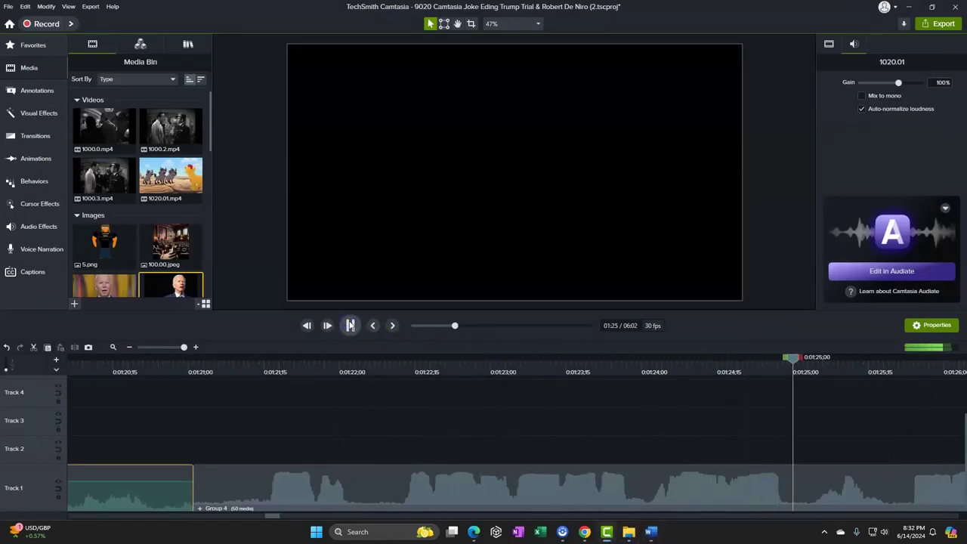
{"action": "left_click_drag", "start_coordinate": [272, 353], "coordinate": [194, 360]}
{"action": "left_click", "coordinate": [264, 495]}
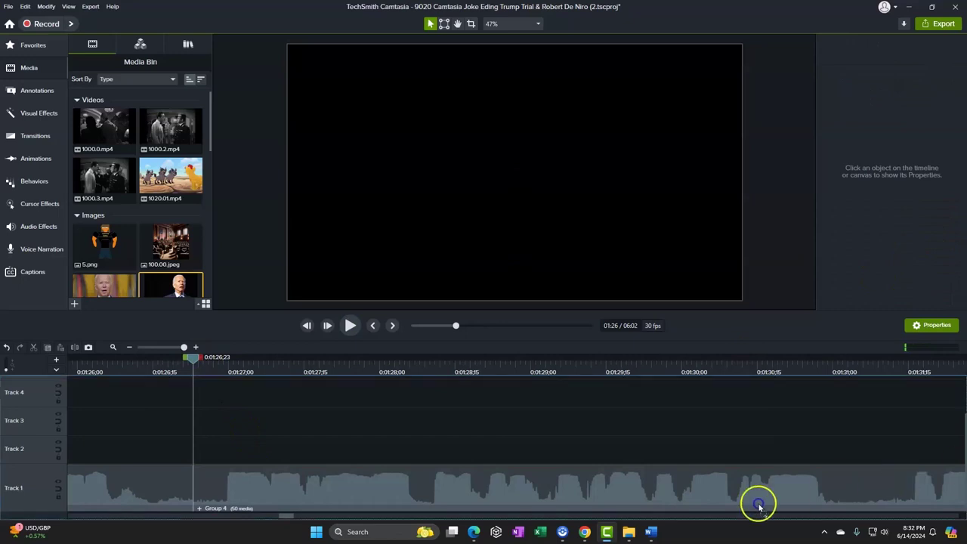
Import clips 1030.01 and 1030.02 and insert them back to back in Track 1 starting at 0:01:26;23
{"action": "left_click_drag", "start_coordinate": [228, 452], "coordinate": [229, 453]}
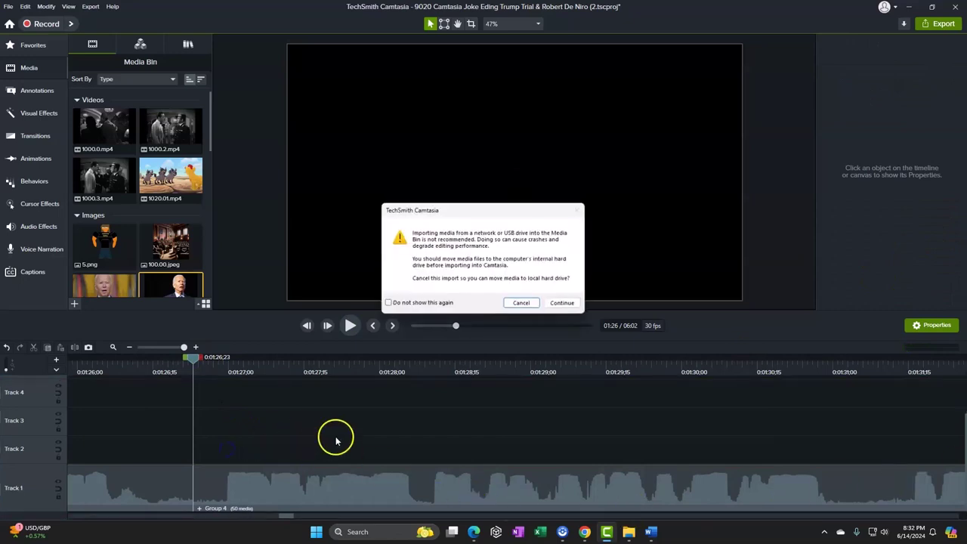
{"action": "left_click", "coordinate": [564, 303]}
{"action": "left_click_drag", "start_coordinate": [610, 399], "coordinate": [197, 457]}
{"action": "left_click_drag", "start_coordinate": [216, 515], "coordinate": [203, 499]}
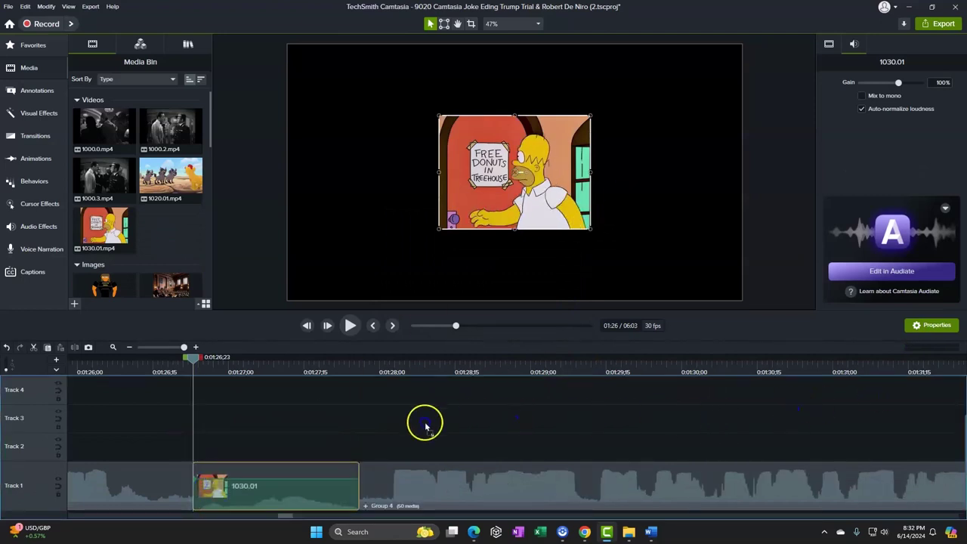
{"action": "left_click_drag", "start_coordinate": [379, 453], "coordinate": [449, 417]}
{"action": "left_click", "coordinate": [562, 303]}
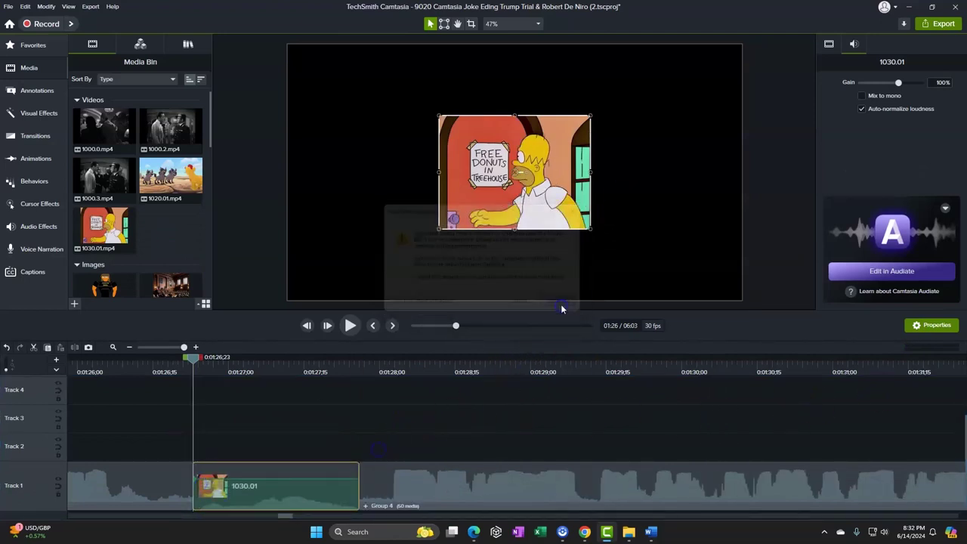
{"action": "left_click_drag", "start_coordinate": [617, 398], "coordinate": [362, 483]}
Add the Desktop Device Frame effect to clips 1030.02 and 1030.01, and enlarge 1030.01 to fill the canvas
{"action": "left_click_drag", "start_coordinate": [198, 364], "coordinate": [218, 361]}
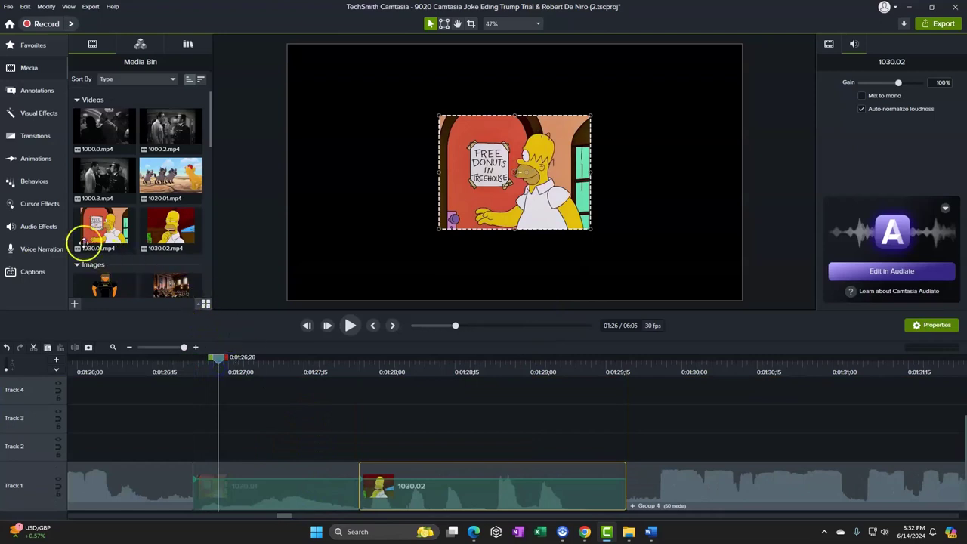
{"action": "left_click", "coordinate": [31, 209]}
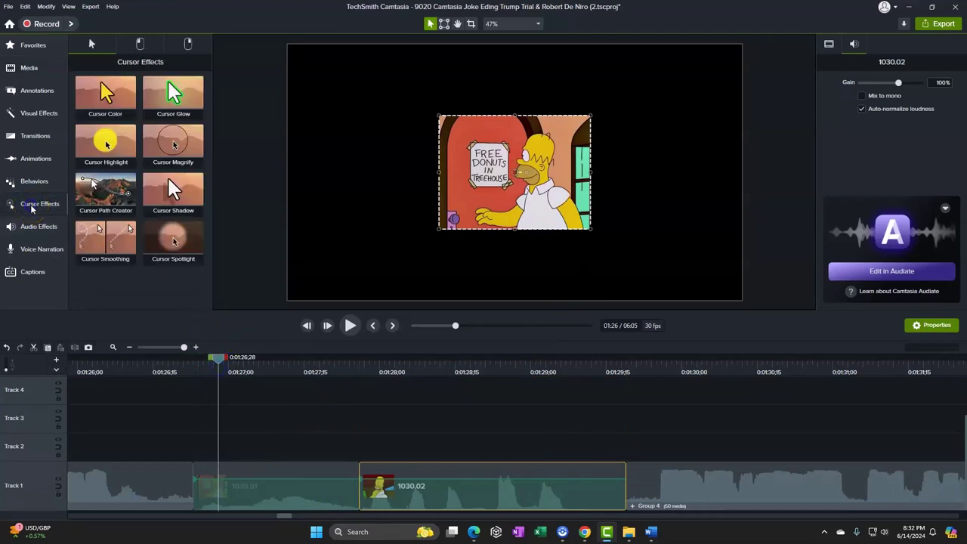
{"action": "left_click", "coordinate": [33, 182]}
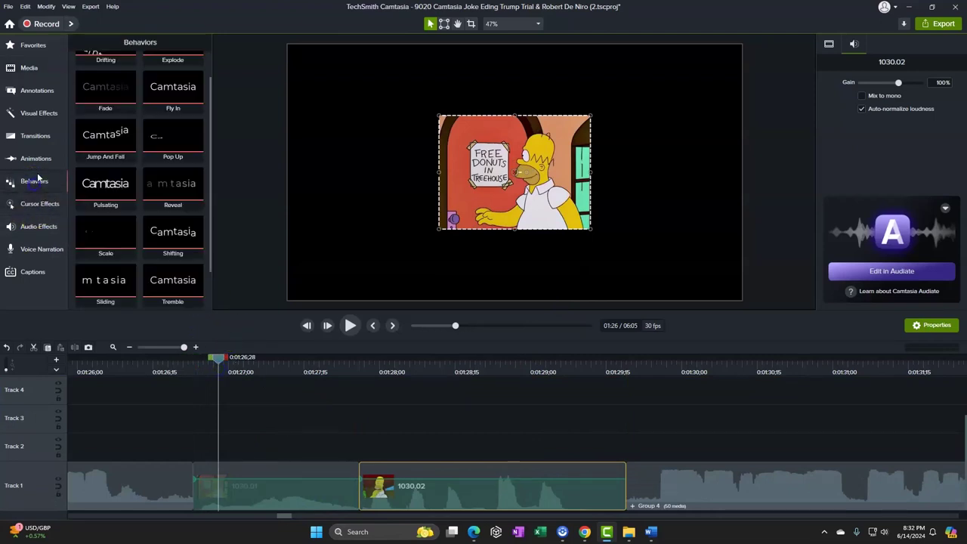
{"action": "left_click", "coordinate": [33, 113]}
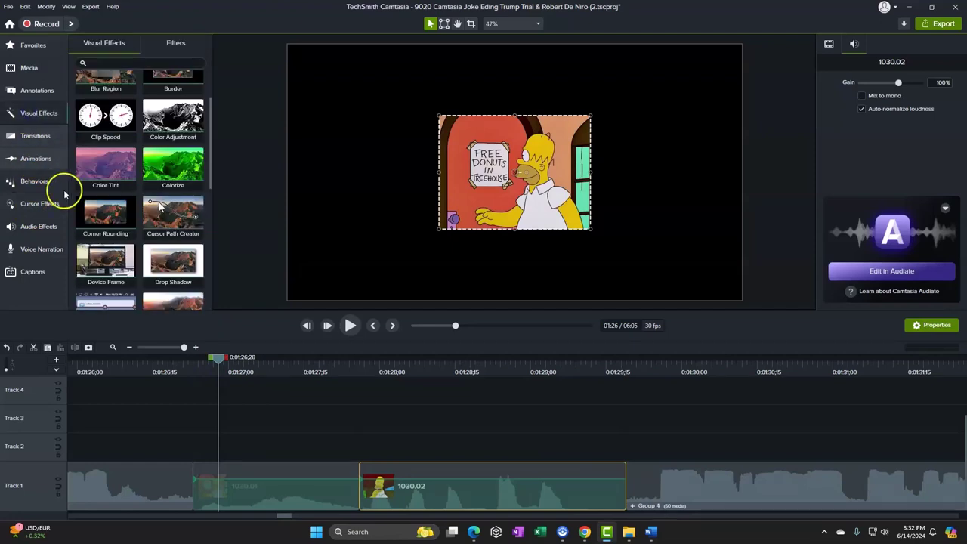
{"action": "left_click_drag", "start_coordinate": [99, 259], "coordinate": [441, 486]}
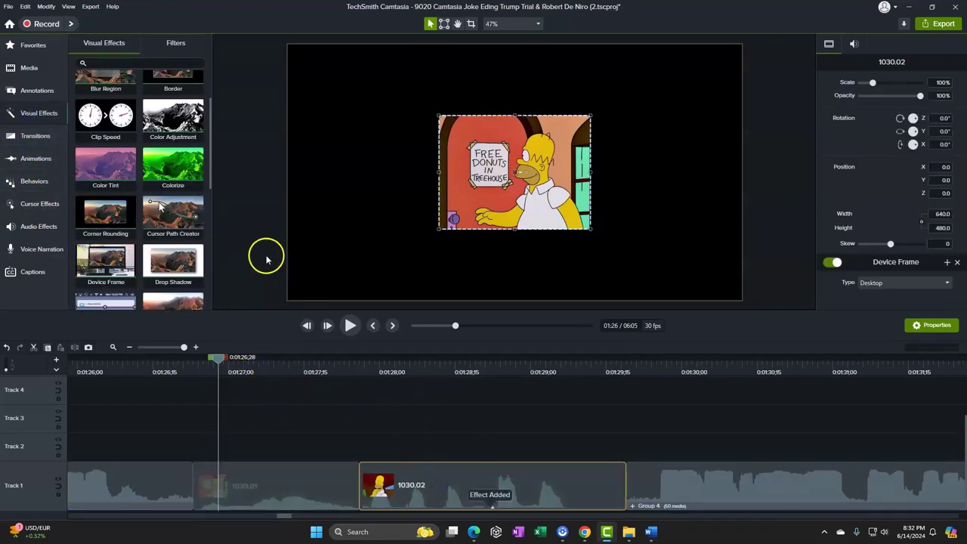
{"action": "left_click_drag", "start_coordinate": [105, 261], "coordinate": [253, 483]}
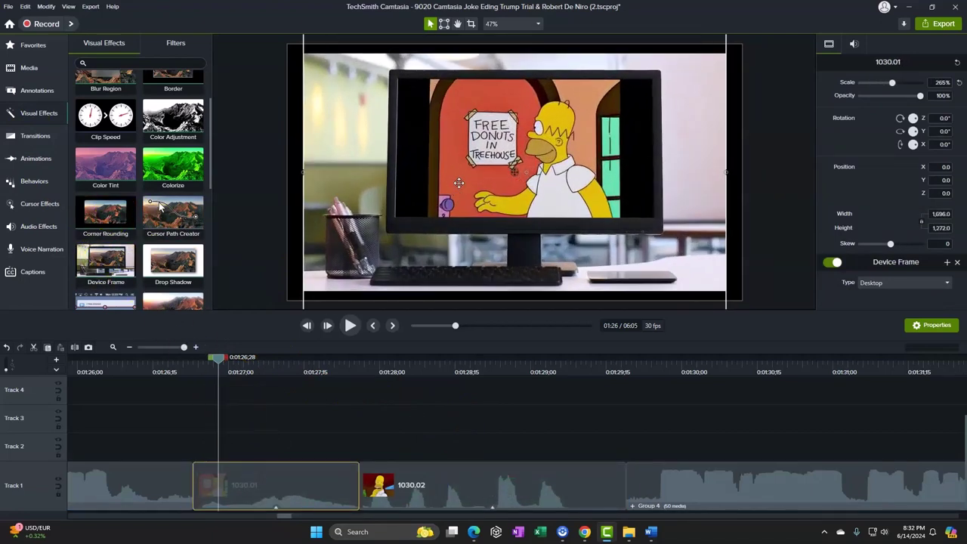
Mix clip 1030.01's audio to mono, set its gain to 85%, and play it back
{"action": "left_click", "coordinate": [853, 44]}
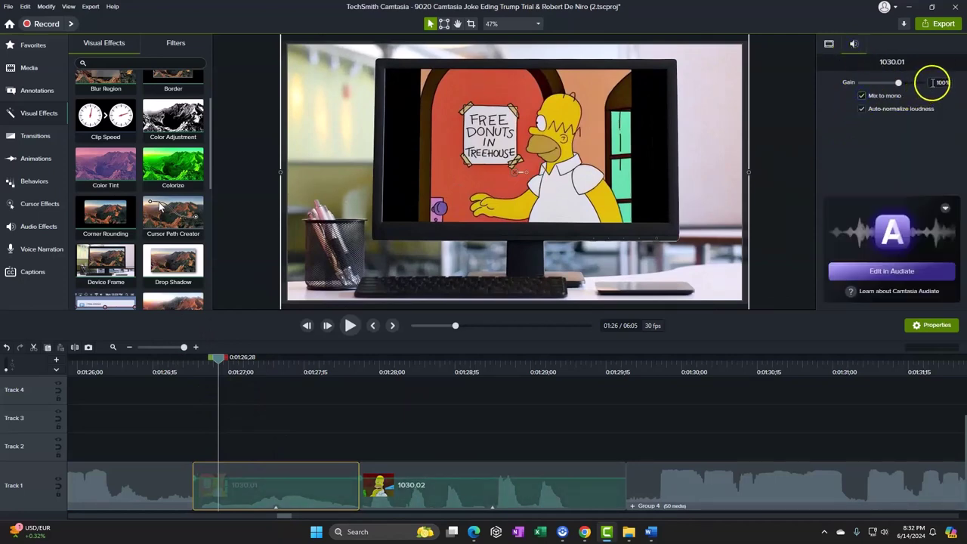
{"action": "type", "text": "85"}
{"action": "key", "text": "Tab"}
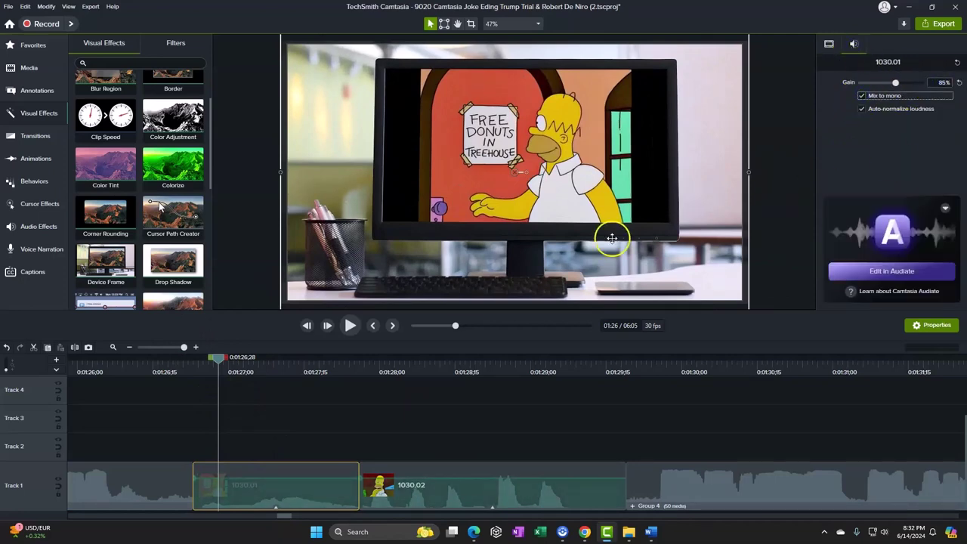
{"action": "left_click", "coordinate": [351, 325]}
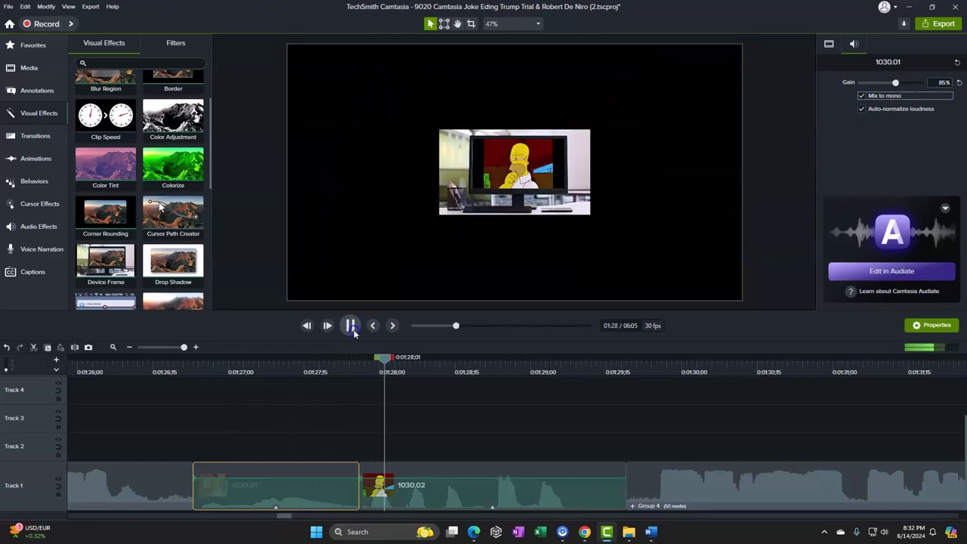
Enlarge clip 1030.02 to fill the canvas, and mix its audio to mono with the gain at 85%
{"action": "left_click", "coordinate": [352, 326]}
{"action": "left_click", "coordinate": [118, 260]}
{"action": "left_click_drag", "start_coordinate": [437, 411], "coordinate": [476, 492]}
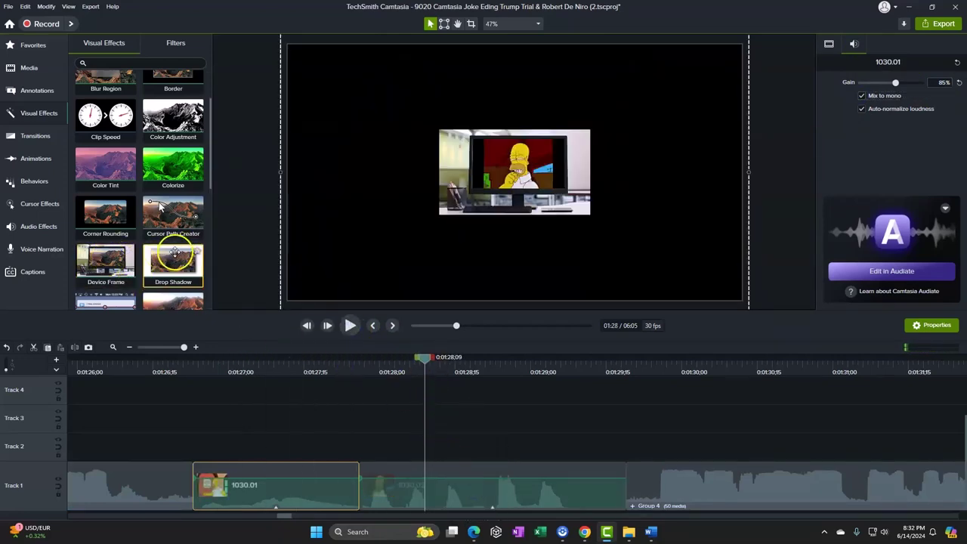
{"action": "left_click_drag", "start_coordinate": [106, 261], "coordinate": [410, 484]}
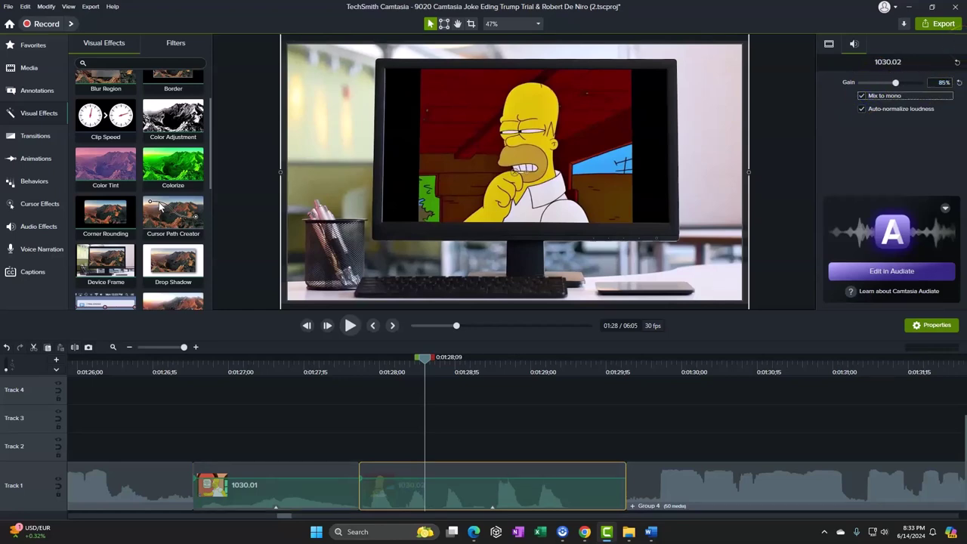
Play back clips 1030.01 and 1030.02 together with the narration around them
{"action": "left_click_drag", "start_coordinate": [429, 359], "coordinate": [69, 359]}
{"action": "left_click", "coordinate": [326, 332]}
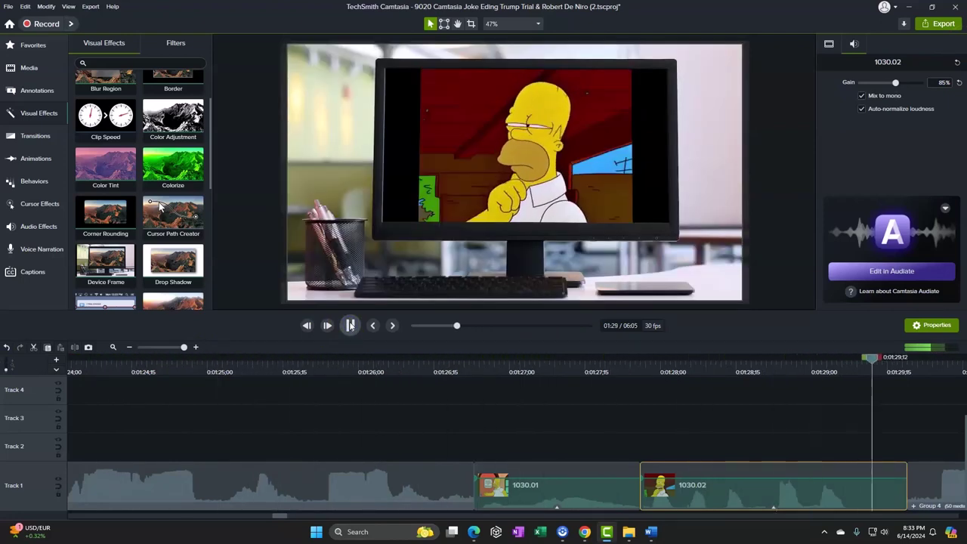
{"action": "left_click", "coordinate": [350, 325]}
Mark the "political corruption" line with cue 1040.01 in the Word script, and split Group 4 after that spoken line at 0:01:34;01
{"action": "left_click", "coordinate": [661, 535]}
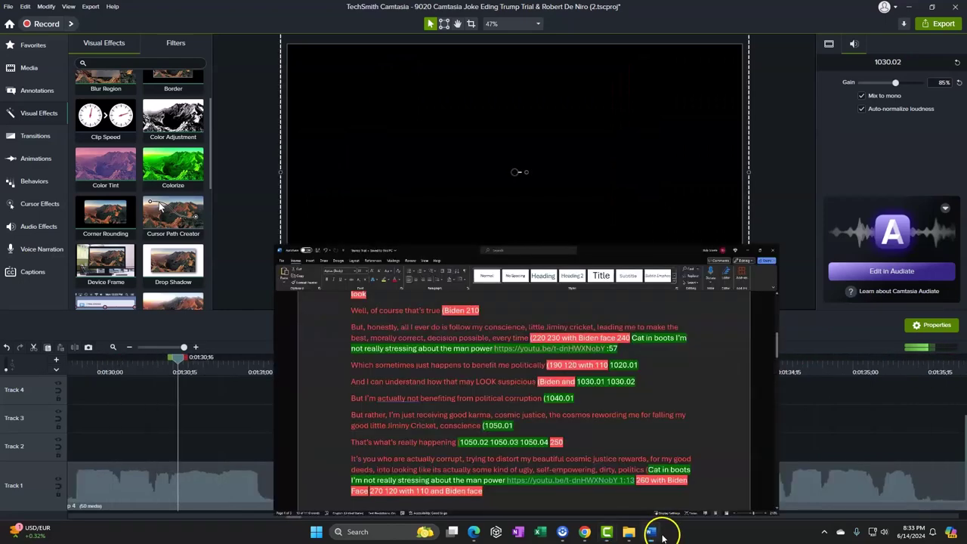
{"action": "scroll", "coordinate": [476, 227], "scroll_direction": "down", "scroll_amount": 3}
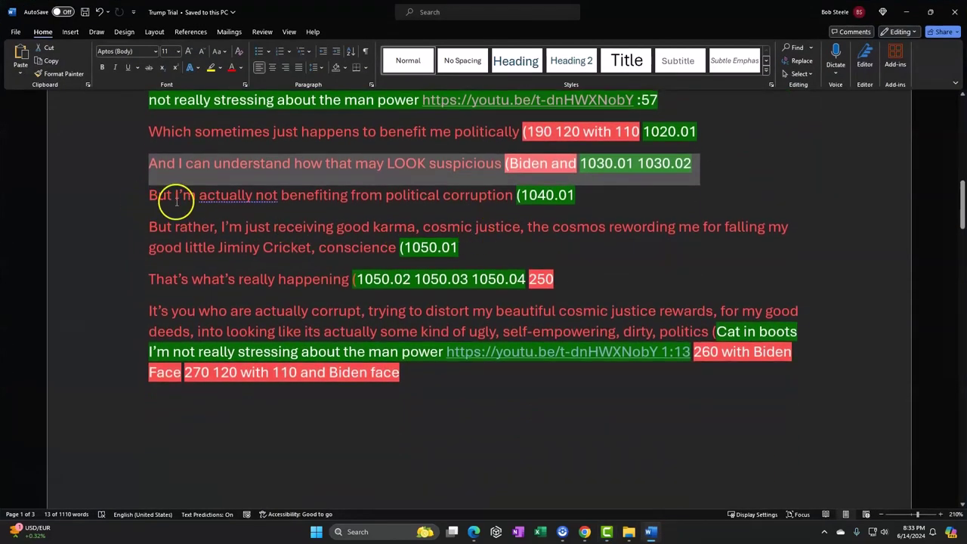
{"action": "left_click", "coordinate": [112, 198]}
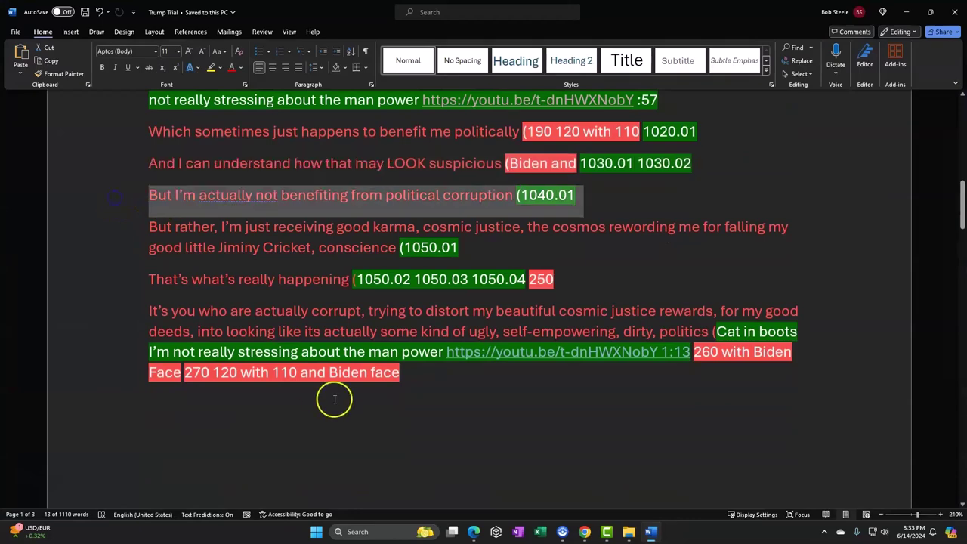
{"action": "left_click", "coordinate": [651, 531]}
{"action": "left_click", "coordinate": [350, 326]}
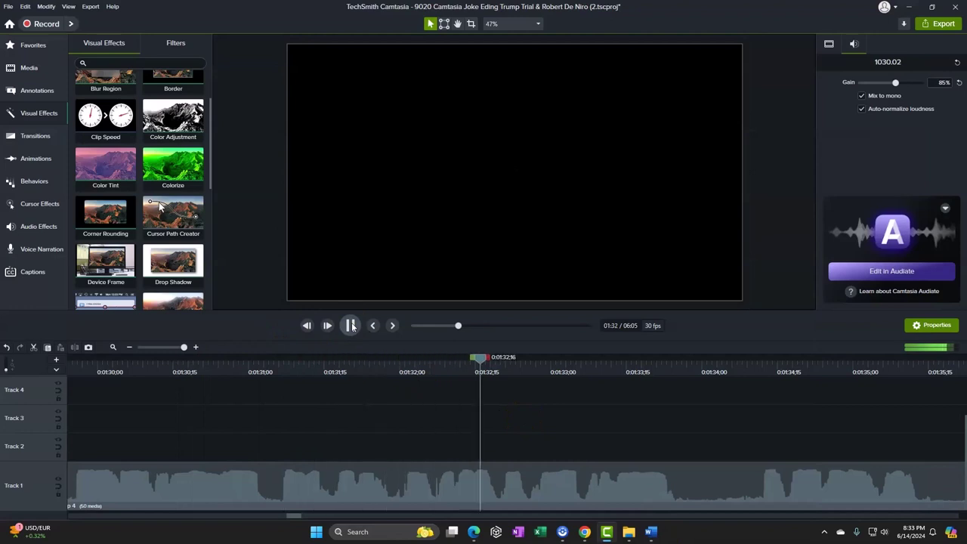
{"action": "left_click", "coordinate": [687, 363]}
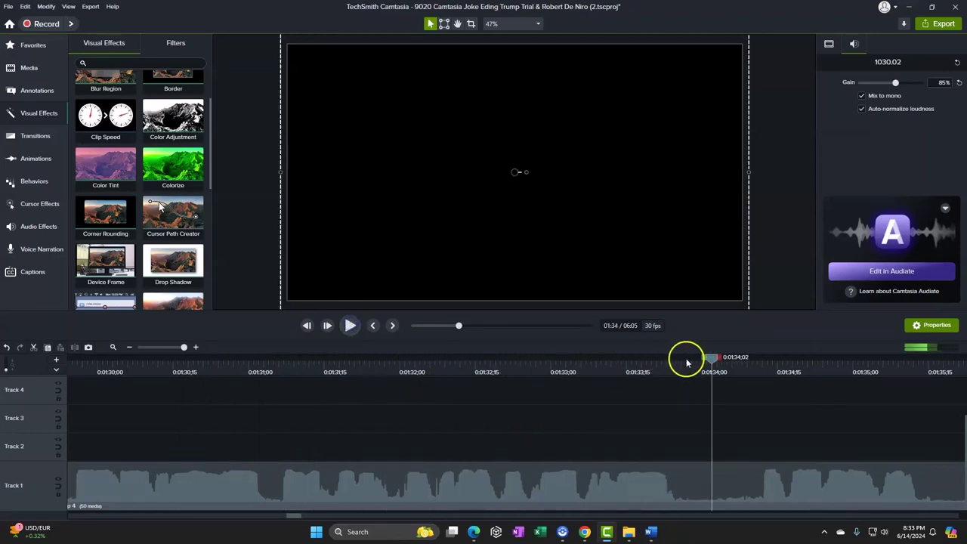
{"action": "left_click", "coordinate": [753, 479]}
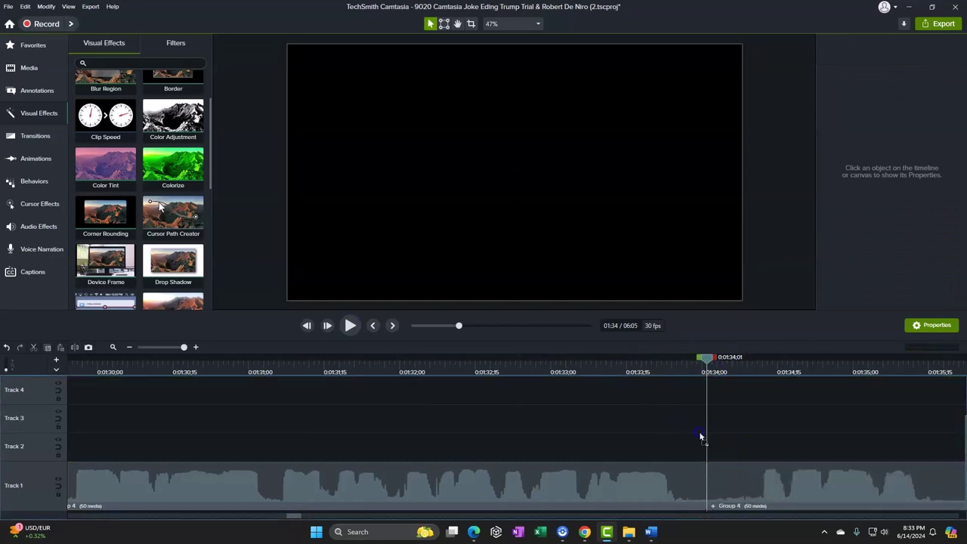
Import clip 1040.01 and insert it in Track 1 at 0:01:34;01
{"action": "left_click", "coordinate": [681, 398]}
{"action": "left_click", "coordinate": [563, 303]}
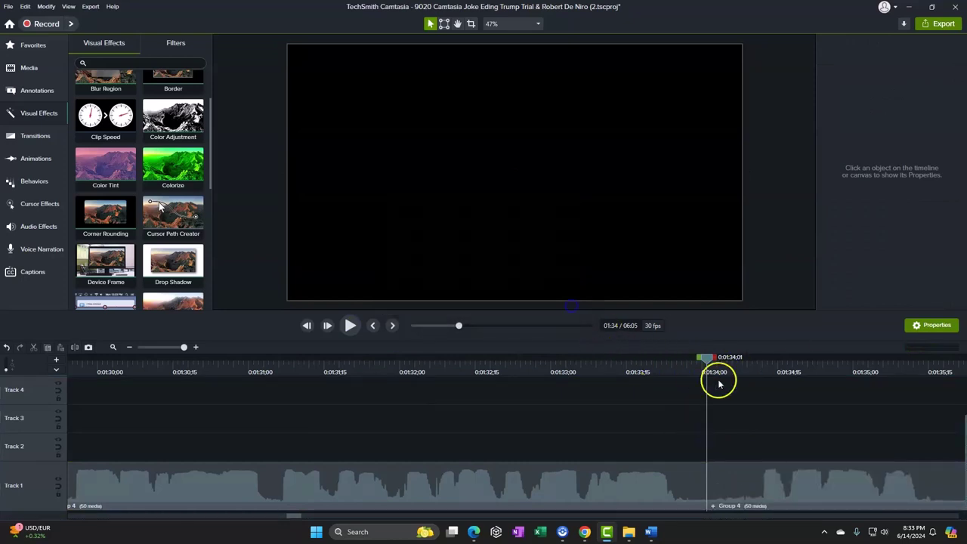
{"action": "left_click_drag", "start_coordinate": [718, 398], "coordinate": [718, 485]}
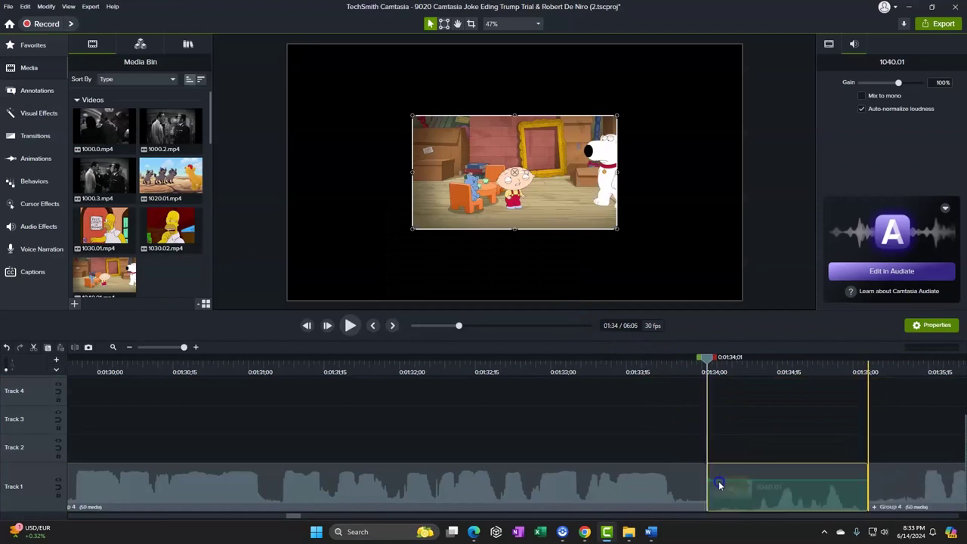
{"action": "left_click", "coordinate": [239, 322]}
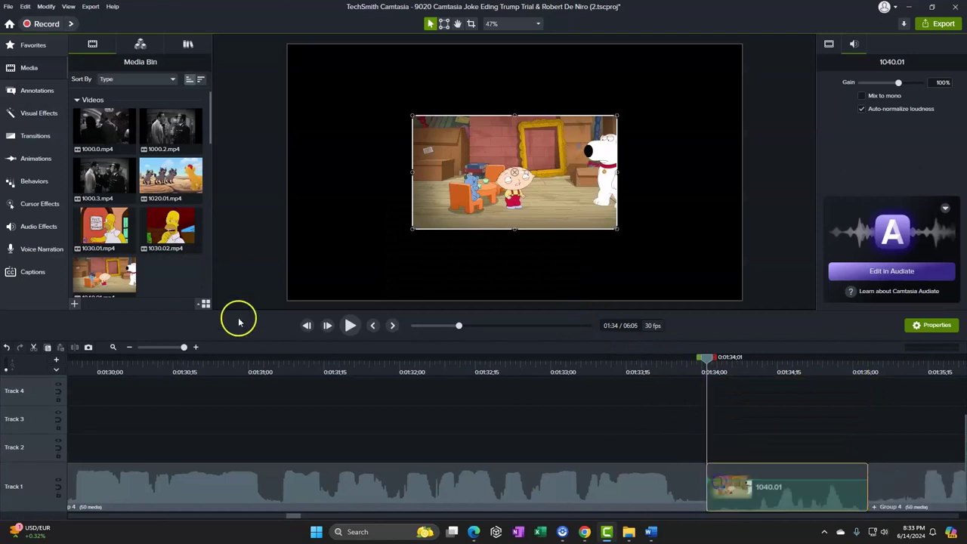
Add the Desktop Device Frame effect to clip 1040.01 and enlarge it to a scale of about 227% to fill the canvas
{"action": "left_click", "coordinate": [19, 113]}
{"action": "left_click_drag", "start_coordinate": [103, 253], "coordinate": [766, 486]}
{"action": "left_click", "coordinate": [492, 265]}
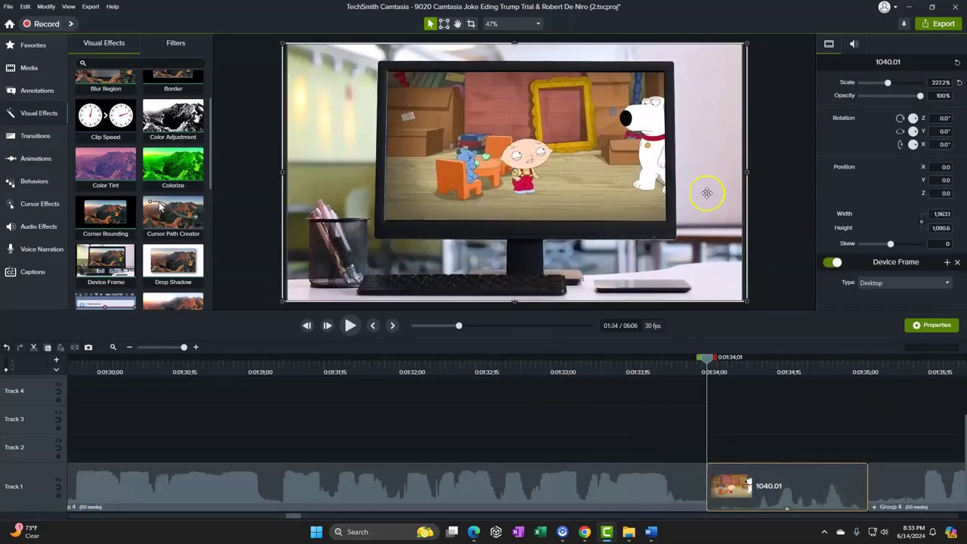
Mix clip 1040.01's audio to mono, set its gain to 85%, and play it back
{"action": "left_click", "coordinate": [863, 42]}
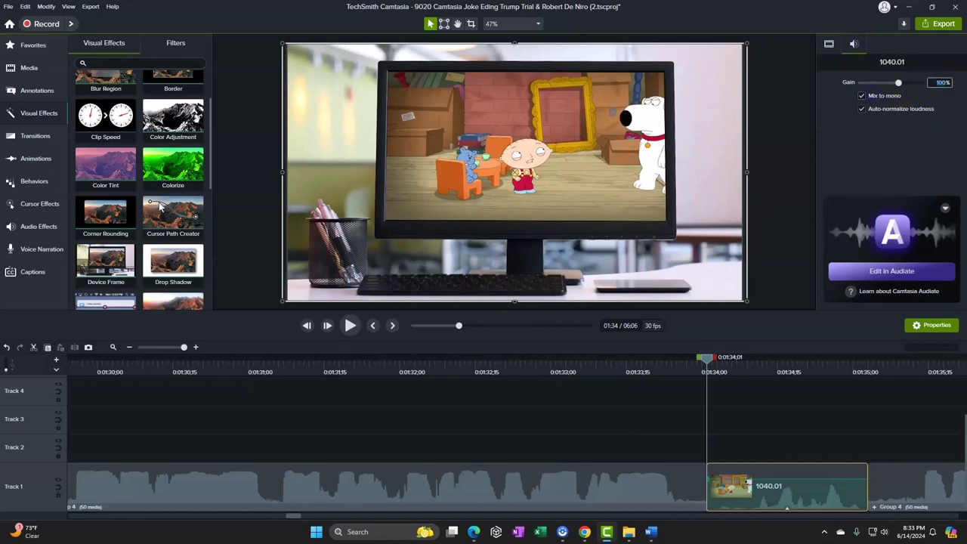
{"action": "key", "text": "BackSpace"}
{"action": "type", "text": "85"}
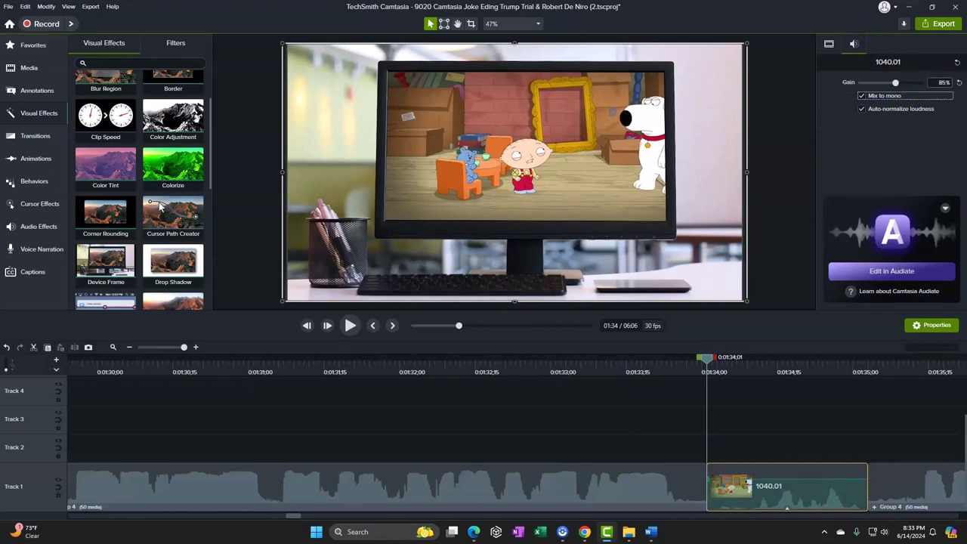
{"action": "left_click", "coordinate": [363, 361]}
{"action": "left_click", "coordinate": [350, 326]}
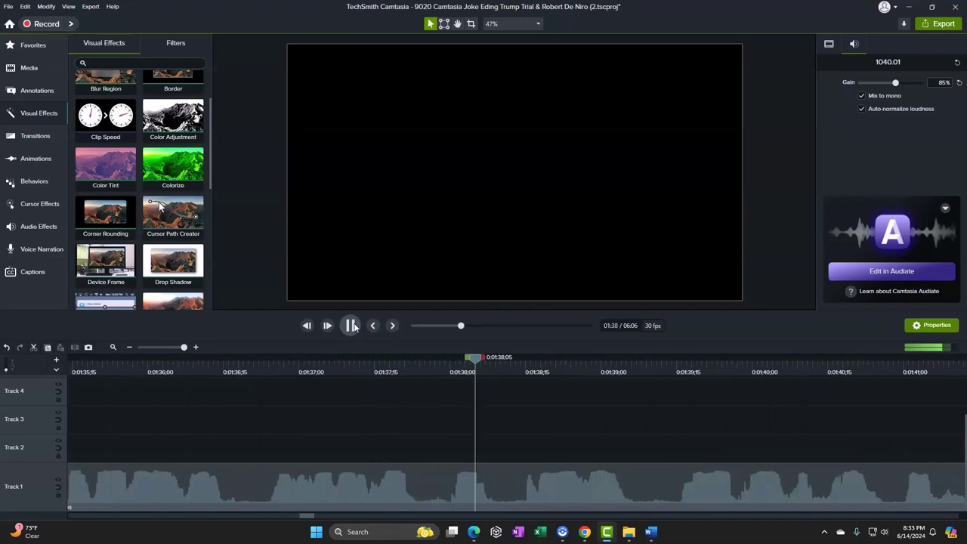
{"action": "left_click", "coordinate": [351, 326]}
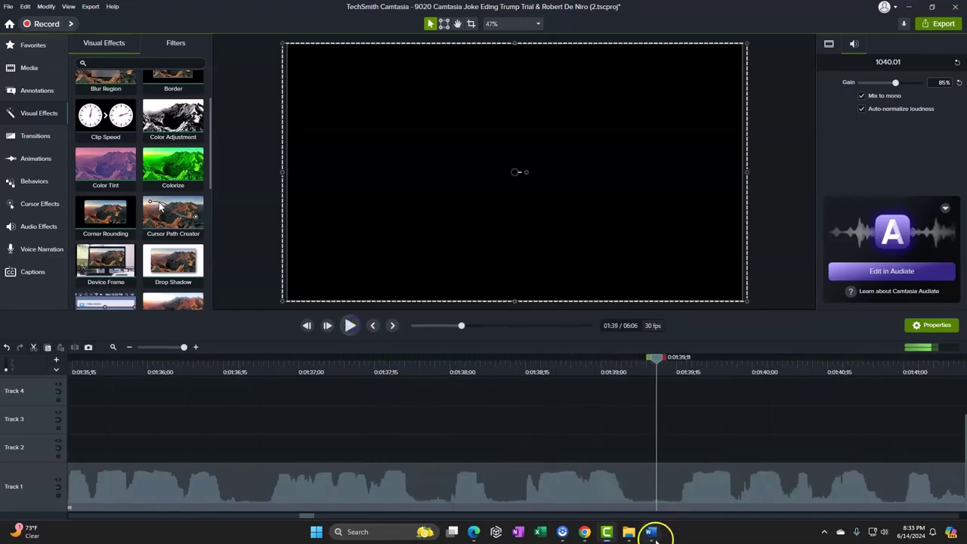
Mark the "Jiminy Cricket, conscience" line with cue 1050.01 in the Word script, and split Group 4 after that spoken line at 0:01:48;20
{"action": "left_click", "coordinate": [651, 532]}
{"action": "left_click", "coordinate": [141, 247]}
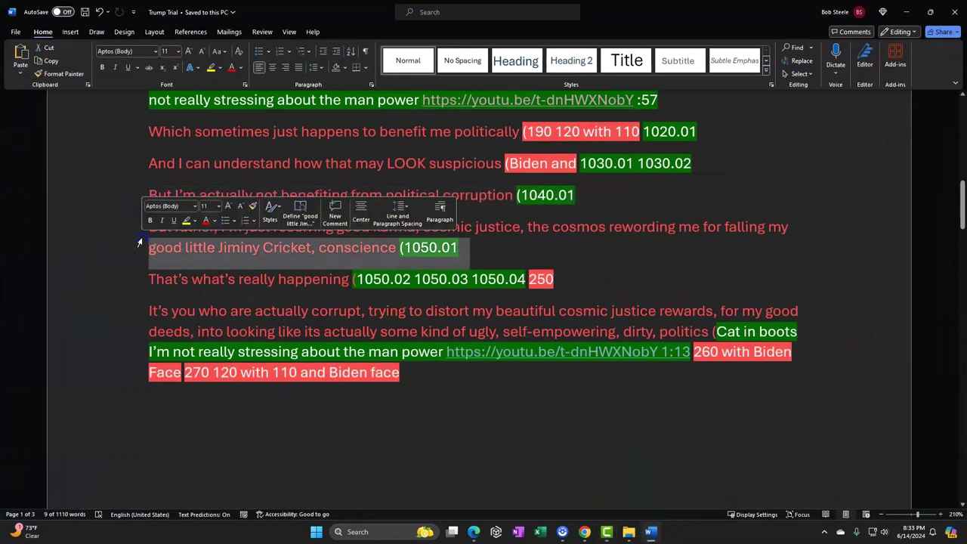
{"action": "scroll", "coordinate": [351, 370], "scroll_direction": "down", "scroll_amount": 1}
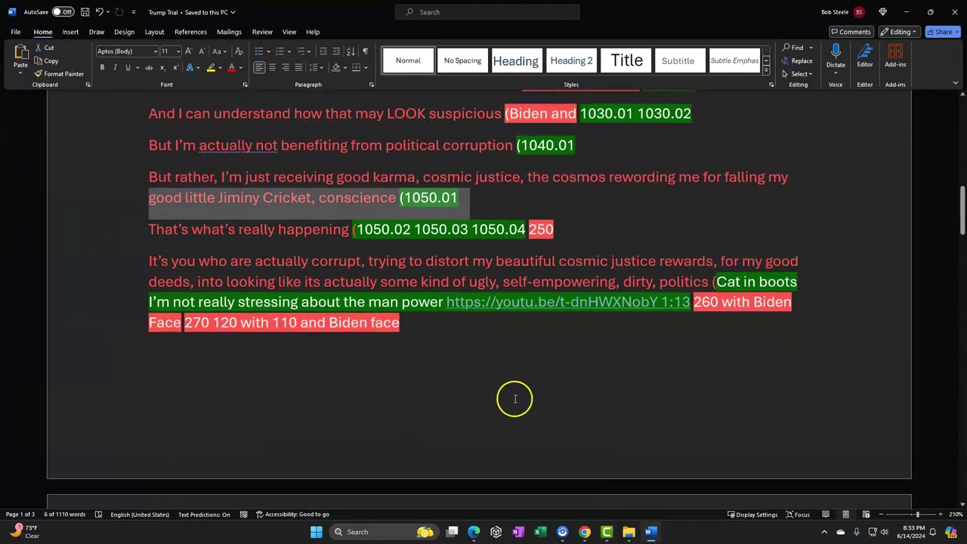
{"action": "left_click", "coordinate": [650, 532]}
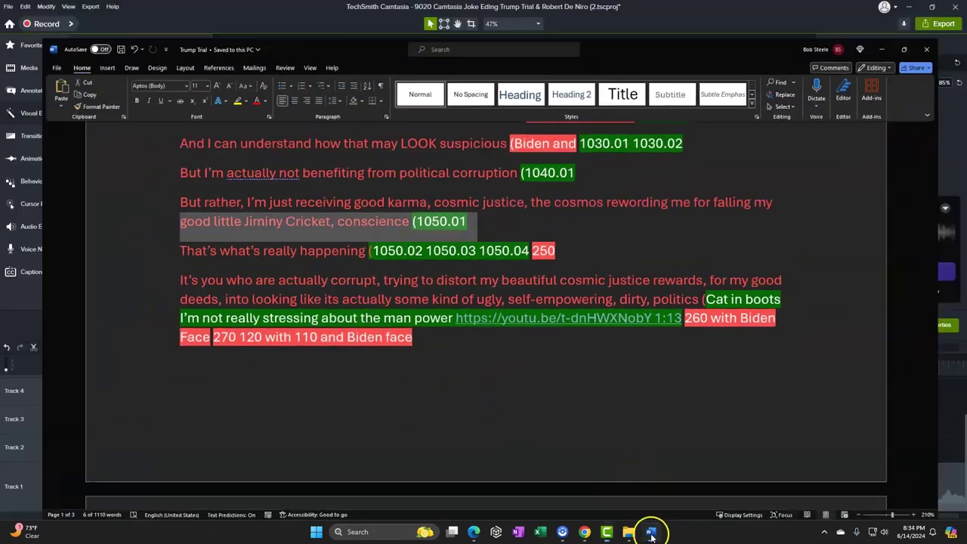
{"action": "left_click", "coordinate": [350, 326]}
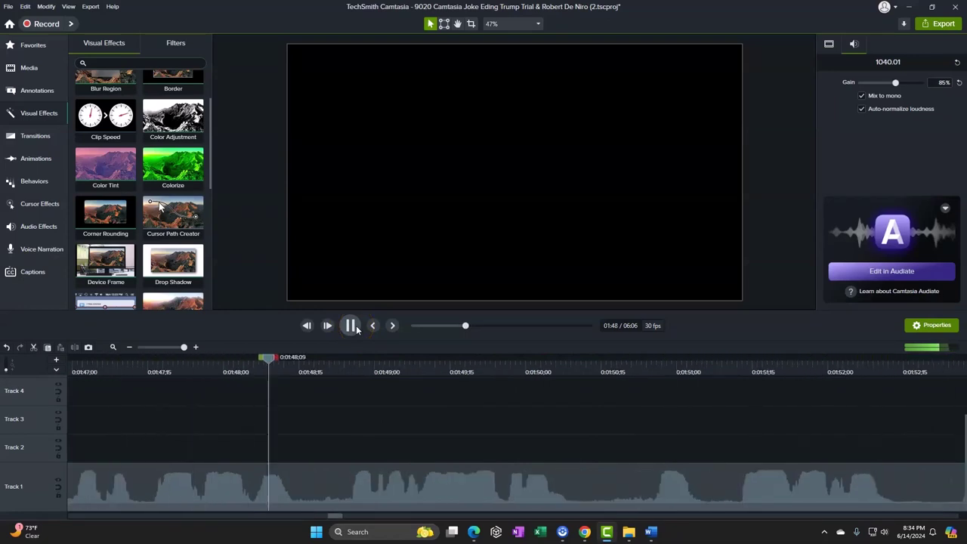
{"action": "left_click", "coordinate": [351, 326]}
{"action": "left_click", "coordinate": [333, 361]}
{"action": "left_click", "coordinate": [374, 478]}
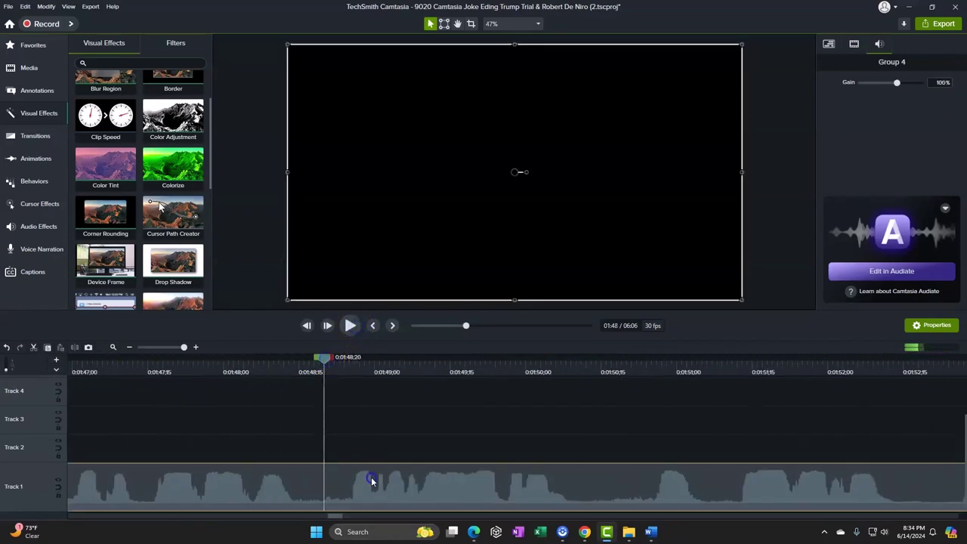
{"action": "key", "text": "ctrl+g"}
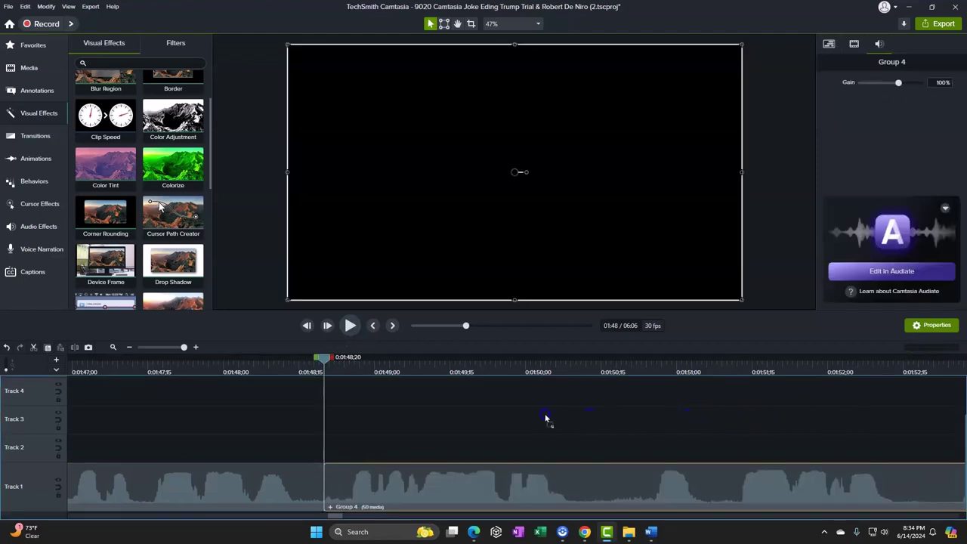
Import clip 1050.01, insert it in Track 1 at 0:01:48;20, and enlarge it to fill the canvas
{"action": "key", "text": "ctrl+u"}
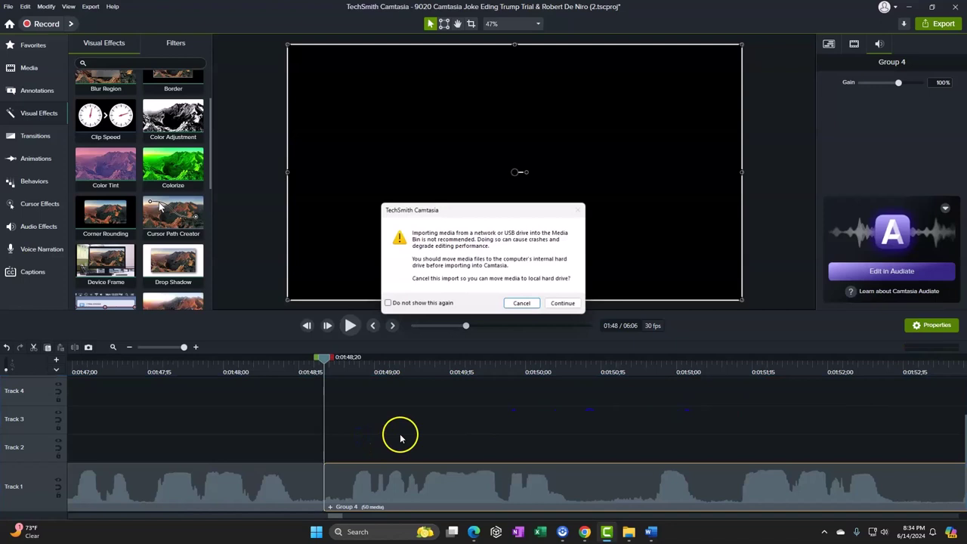
{"action": "left_click", "coordinate": [556, 303]}
{"action": "left_click", "coordinate": [595, 392]}
{"action": "left_click_drag", "start_coordinate": [595, 391], "coordinate": [326, 513]}
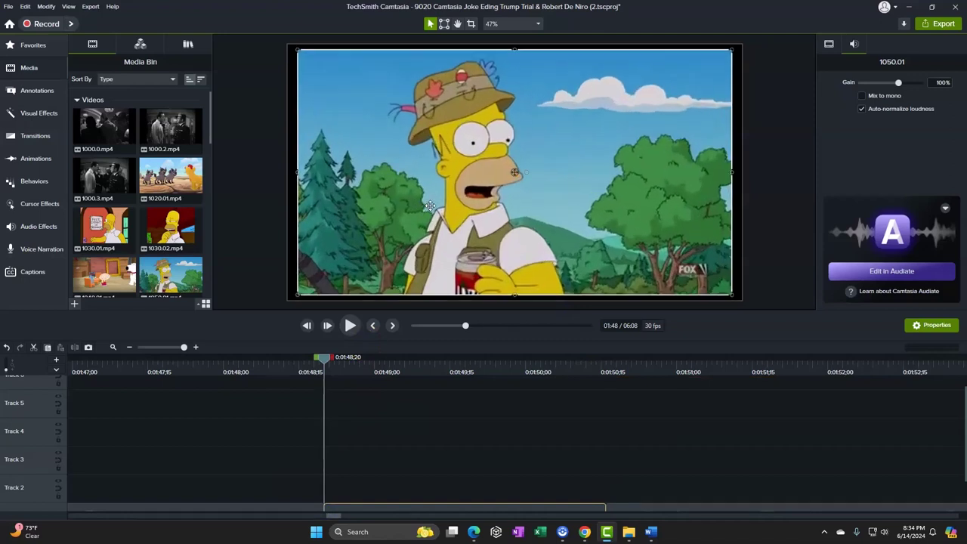
{"action": "left_click", "coordinate": [414, 217]}
Play clip 1050.01 and the narration after it up to 0:01:54;19
{"action": "left_click", "coordinate": [348, 335]}
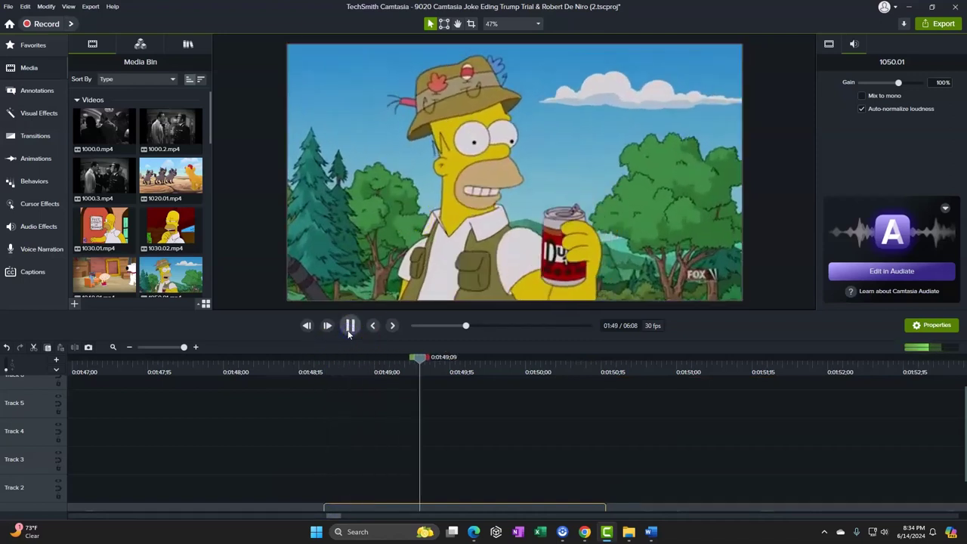
{"action": "scroll", "coordinate": [348, 395], "scroll_direction": "down", "scroll_amount": 1}
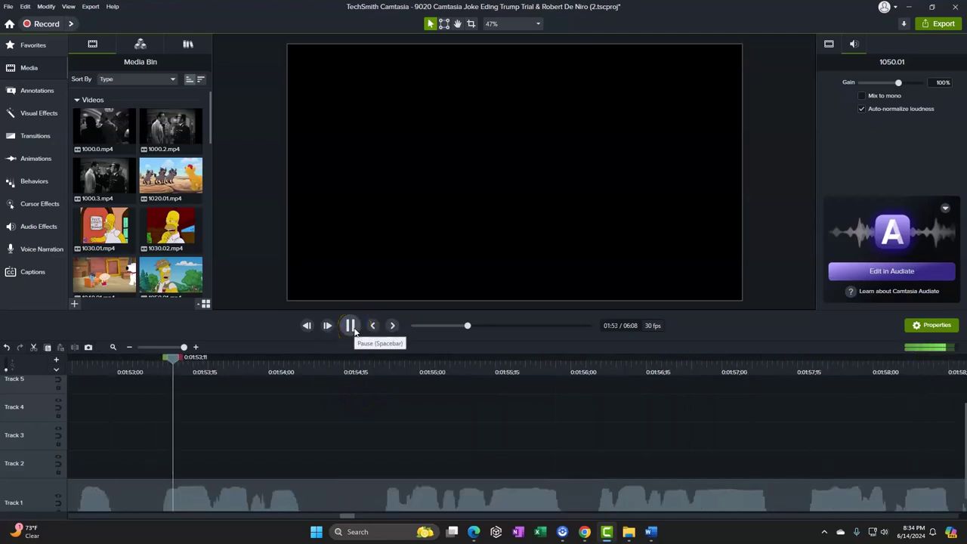
{"action": "left_click", "coordinate": [352, 325]}
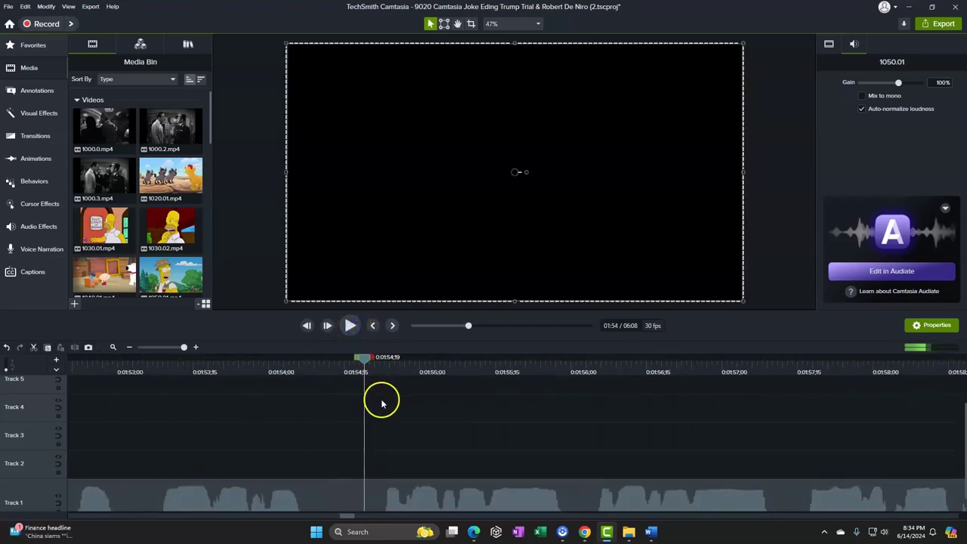
Play the edit from the beginning through clip 1020.01, up to 0:01:21;00
{"action": "scroll", "coordinate": [390, 408], "scroll_direction": "down", "scroll_amount": 1}
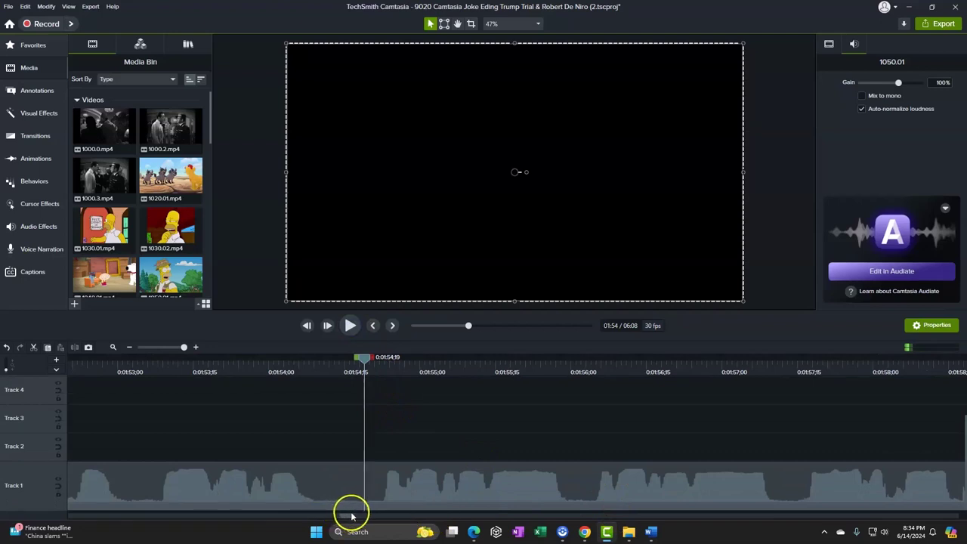
{"action": "left_click_drag", "start_coordinate": [352, 519], "coordinate": [70, 534]}
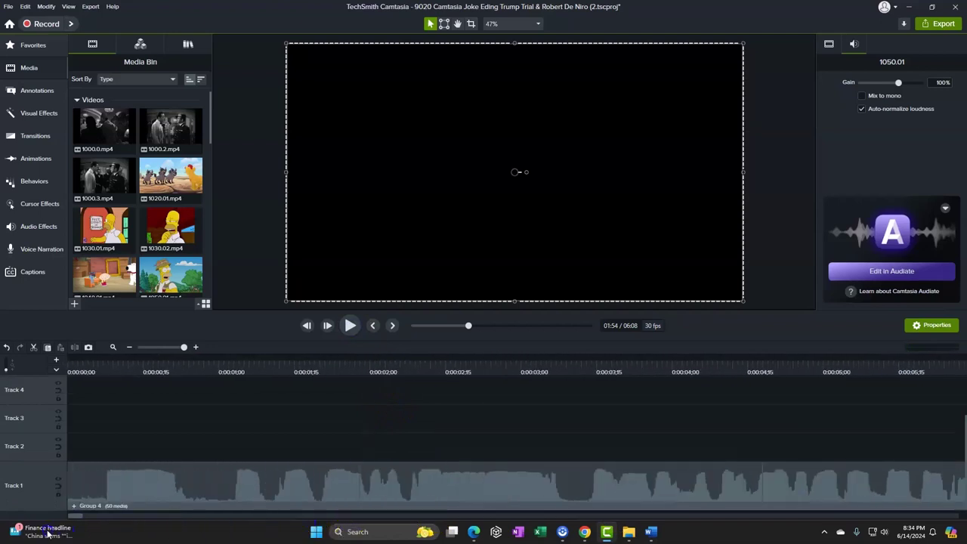
{"action": "left_click", "coordinate": [78, 363]}
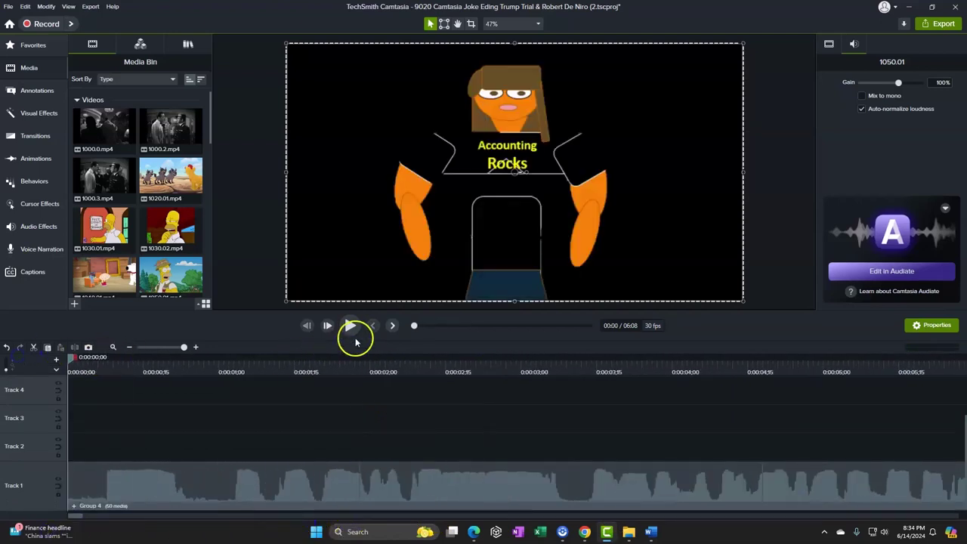
{"action": "left_click", "coordinate": [351, 326]}
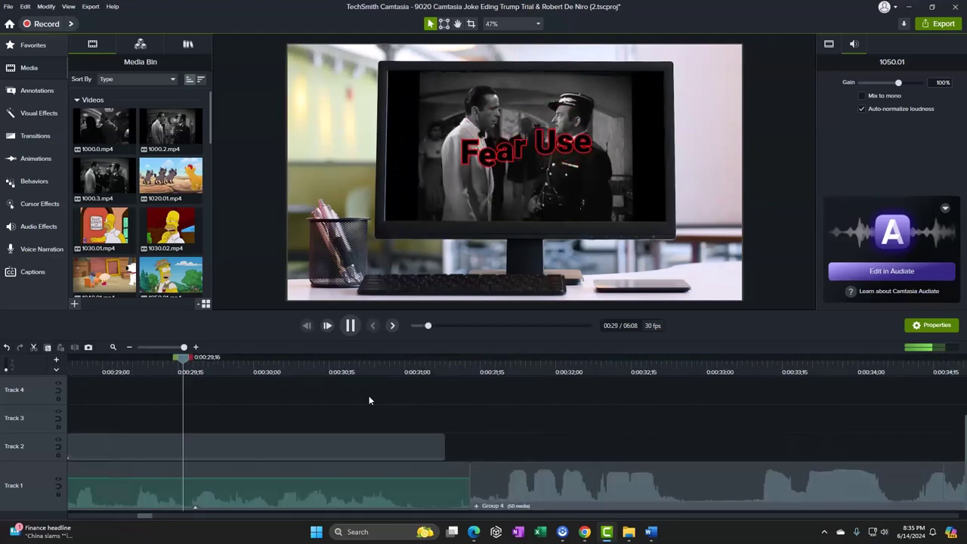
{"action": "left_click", "coordinate": [351, 324]}
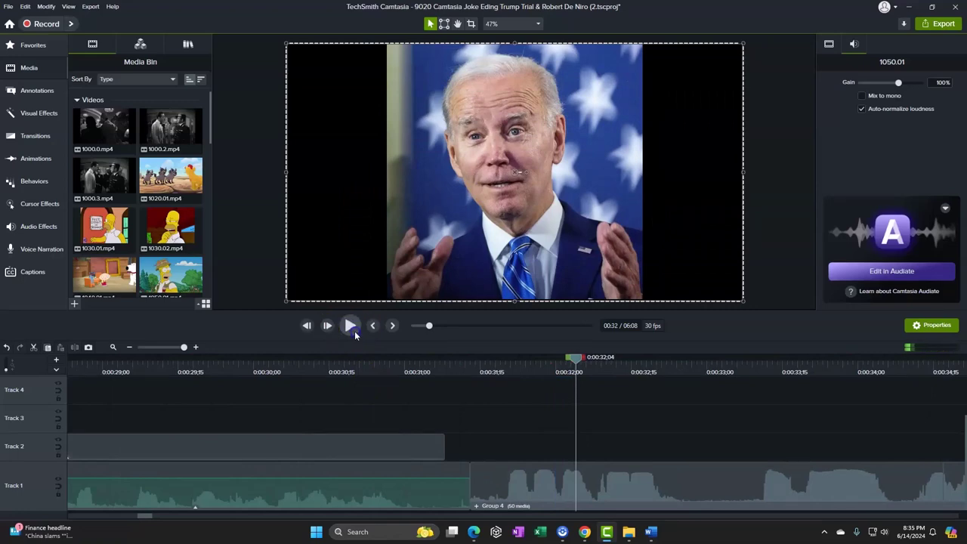
{"action": "left_click", "coordinate": [351, 326]}
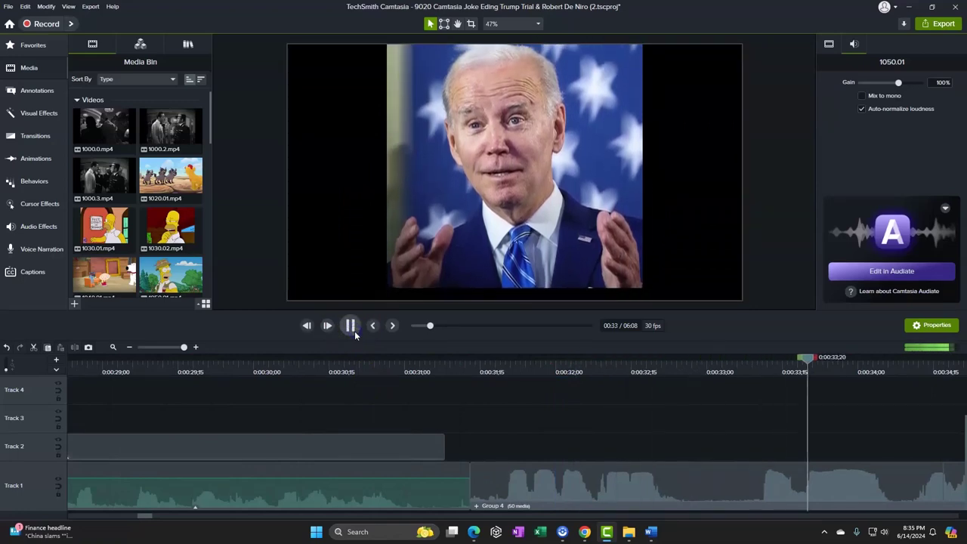
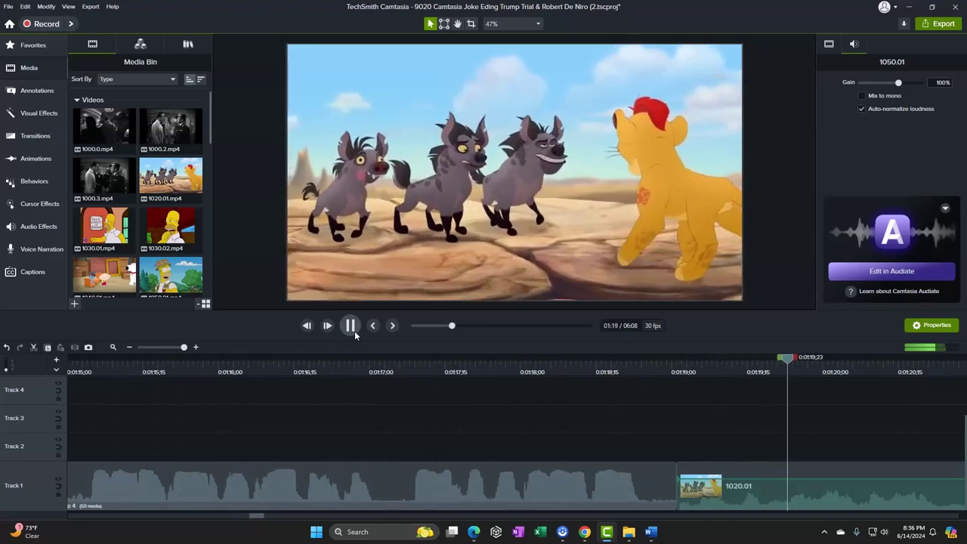
{"action": "left_click", "coordinate": [351, 326]}
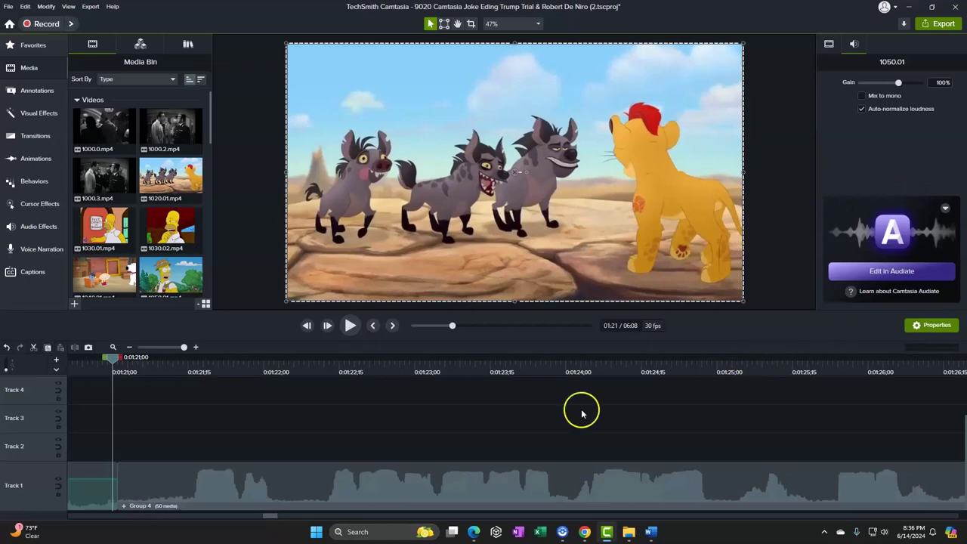
Show the whole edit in the timeline, and switch to the Word script to review the cues for its opening lines
{"action": "left_click_drag", "start_coordinate": [185, 349], "coordinate": [140, 349]}
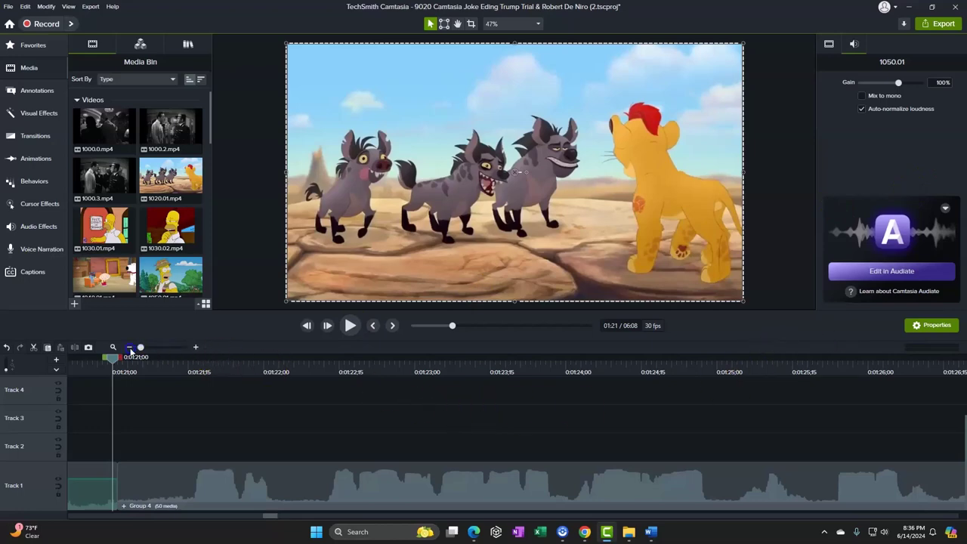
{"action": "left_click_drag", "start_coordinate": [251, 520], "coordinate": [160, 520]}
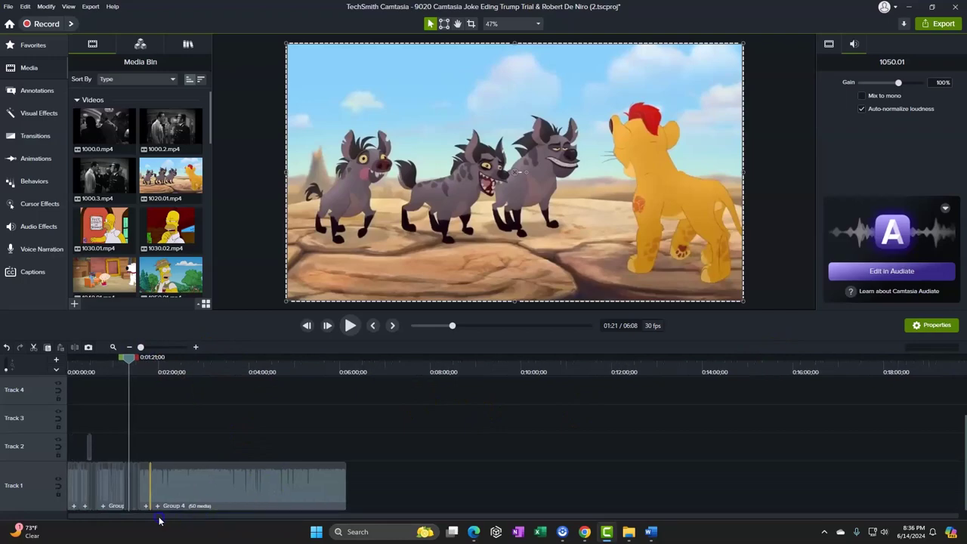
{"action": "left_click", "coordinate": [654, 532]}
{"action": "scroll", "coordinate": [475, 302], "scroll_direction": "up", "scroll_amount": 15}
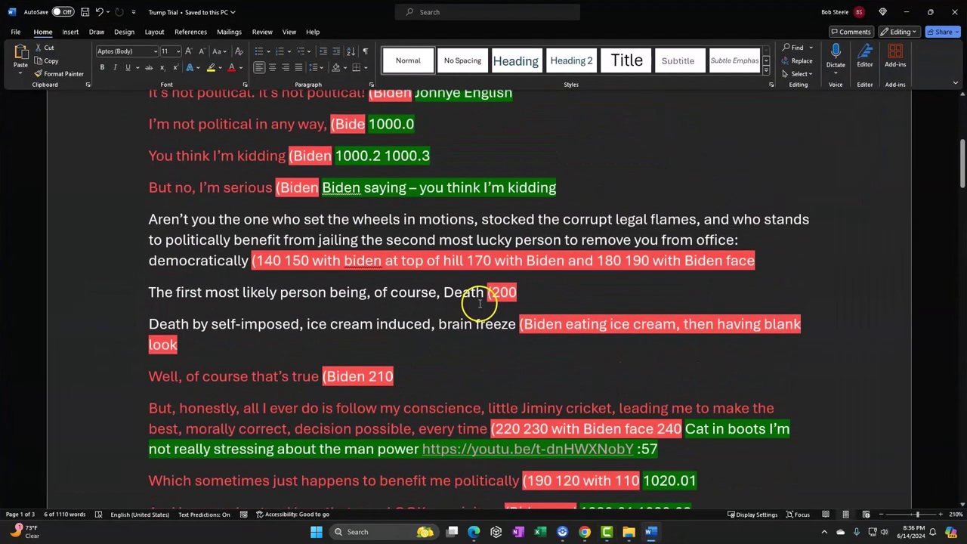
{"action": "scroll", "coordinate": [481, 304], "scroll_direction": "up", "scroll_amount": 2}
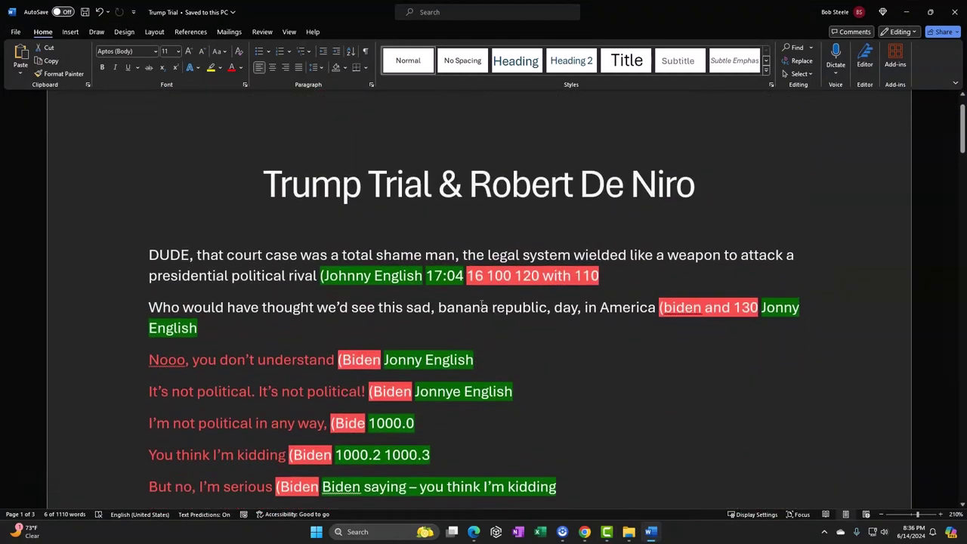
{"action": "left_click", "coordinate": [480, 303]}
{"action": "left_click", "coordinate": [430, 276]}
{"action": "left_click", "coordinate": [436, 353]}
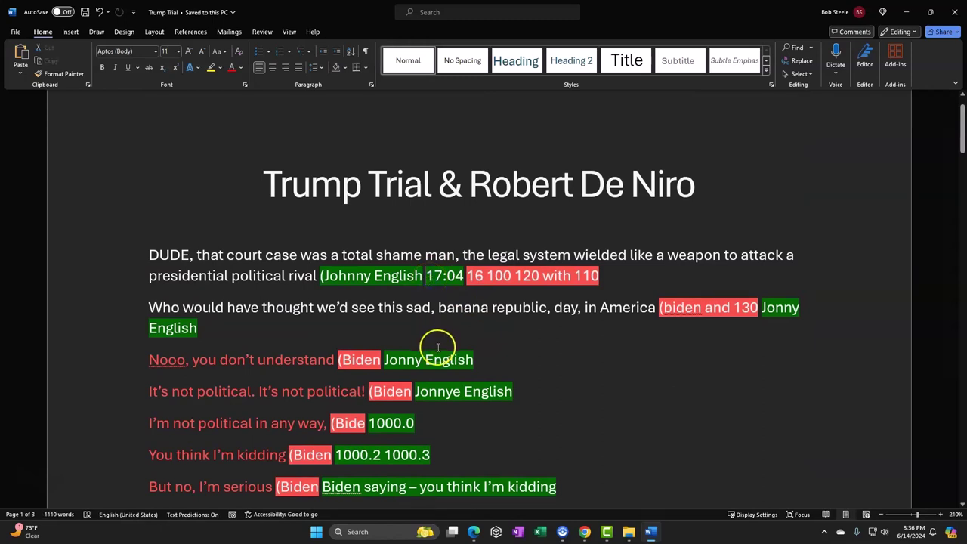